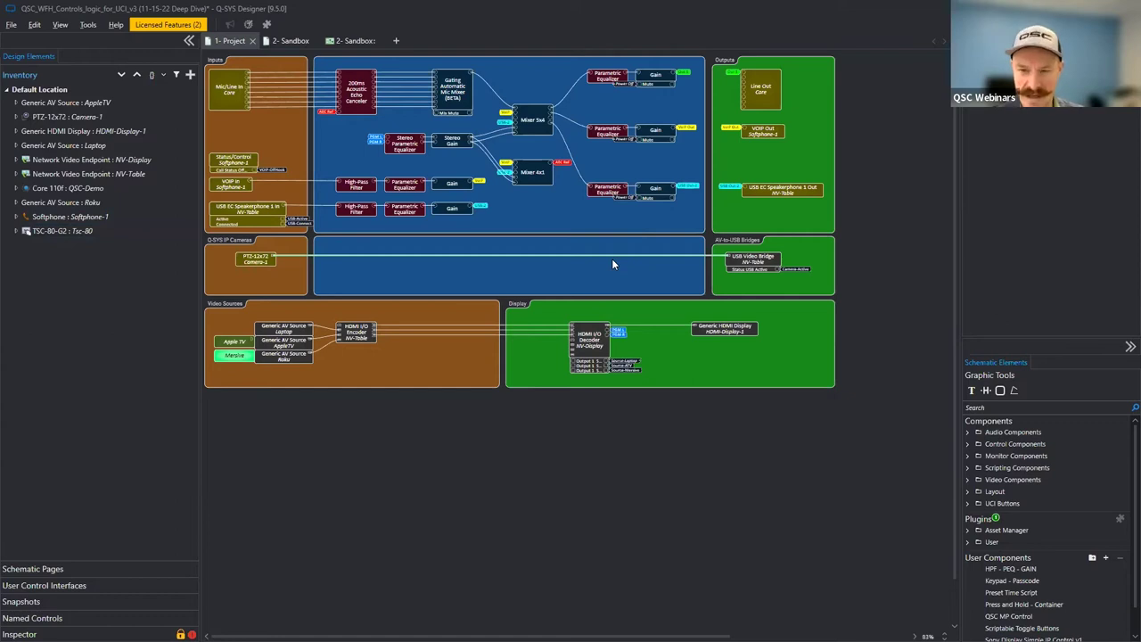
Review the Project schematic and the empty Sandbox page, then open the Sandbox UCI layout.
scroll(503, 279, "up", 2)
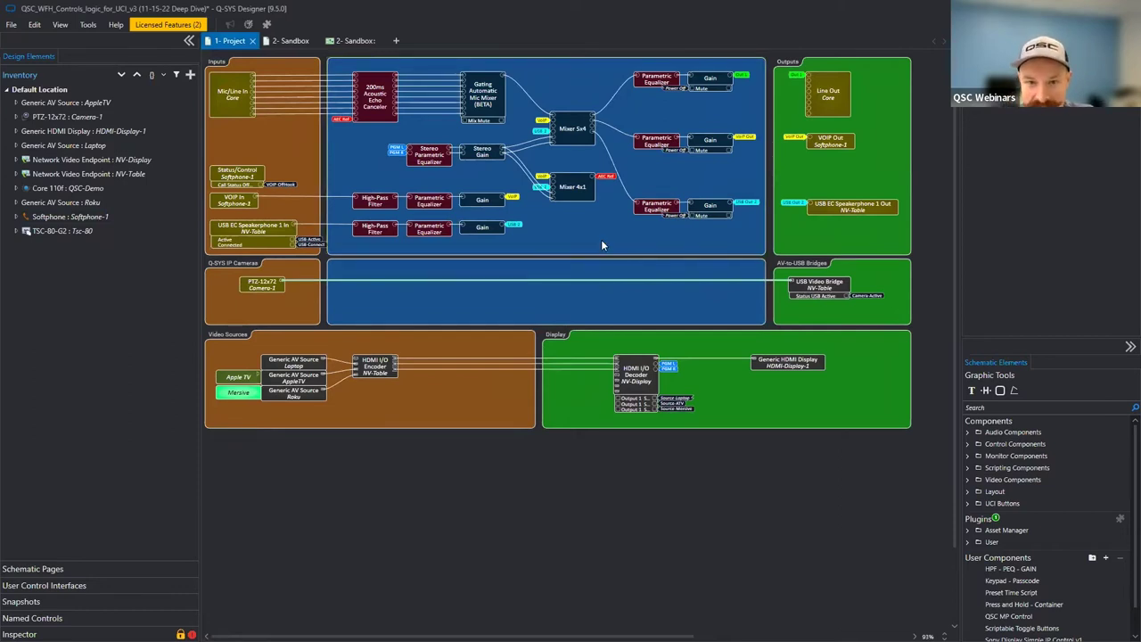
left_click(289, 40)
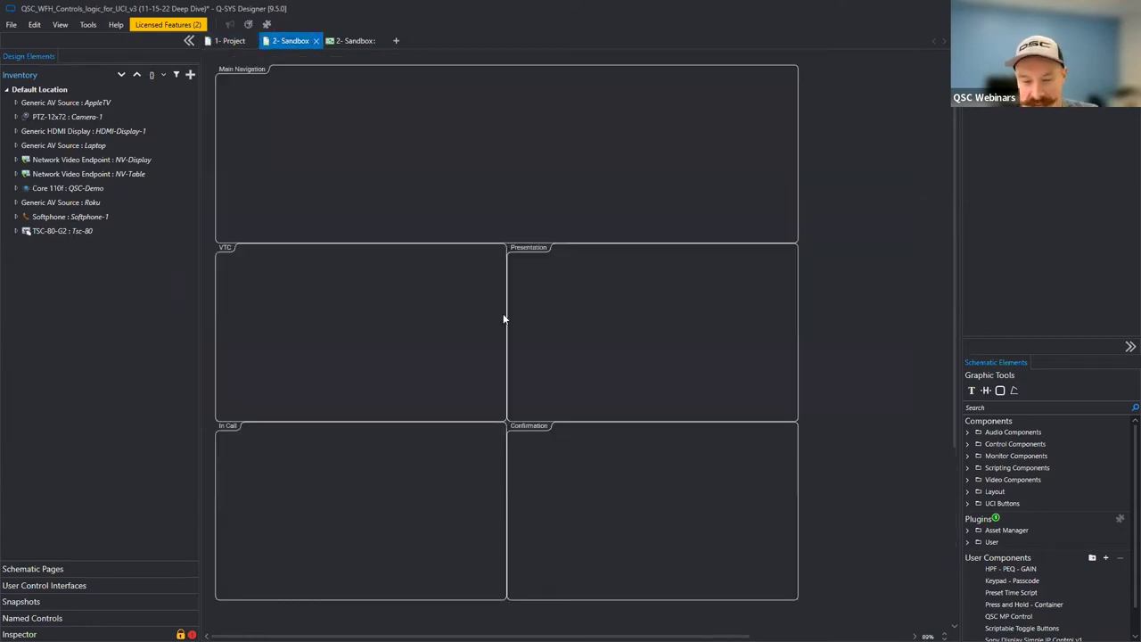
left_click(229, 40)
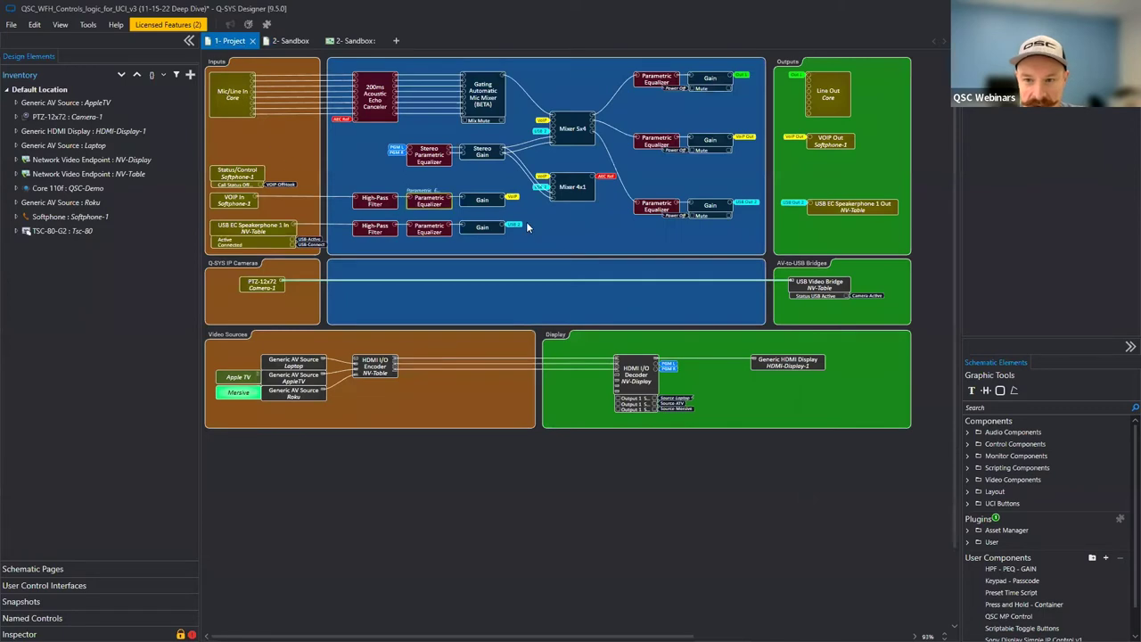
left_click(294, 41)
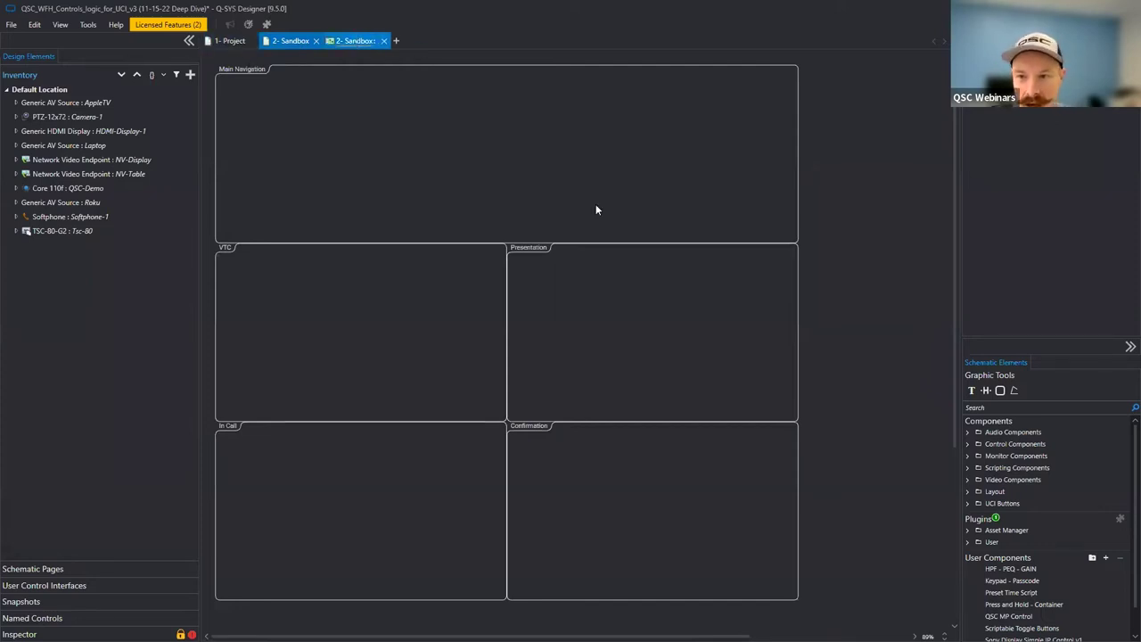
left_click(350, 42)
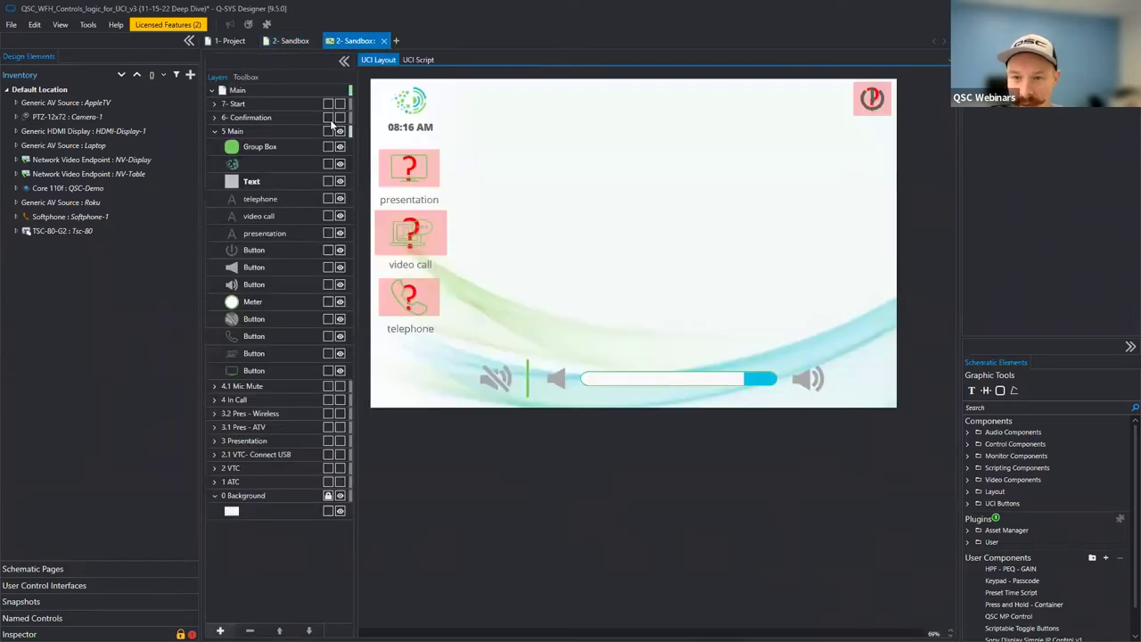
Preview the 6- Confirmation and 4 In Call layers, and show the 4.1 Mic Mute, 3 Presentation and 3.1 Pres - ATV layers.
left_click(334, 117)
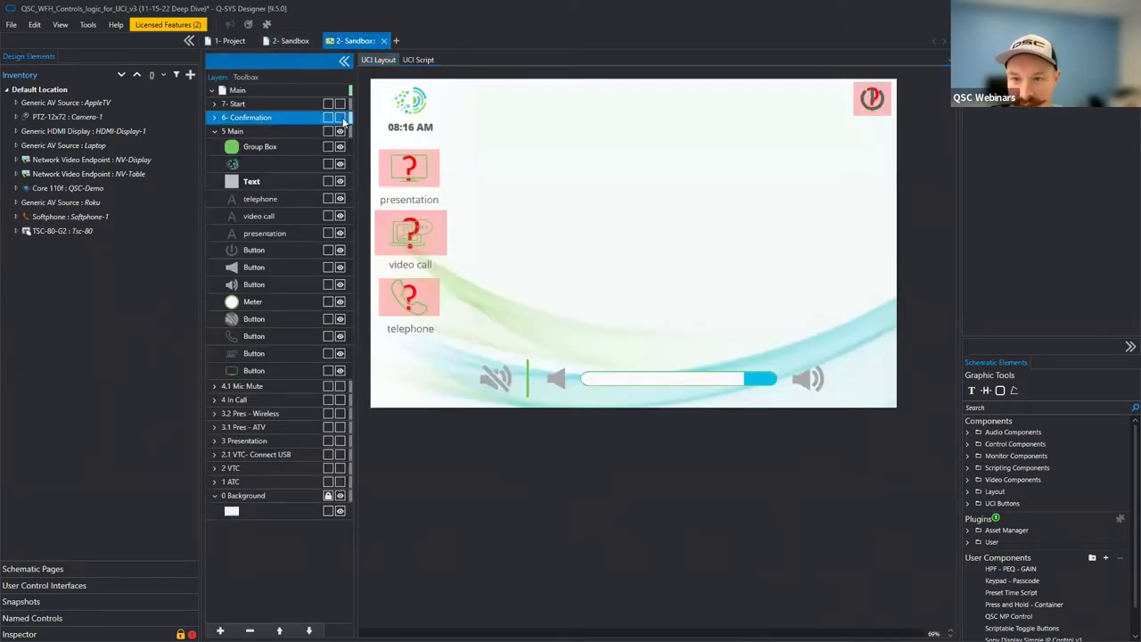
left_click(340, 119)
left_click(340, 118)
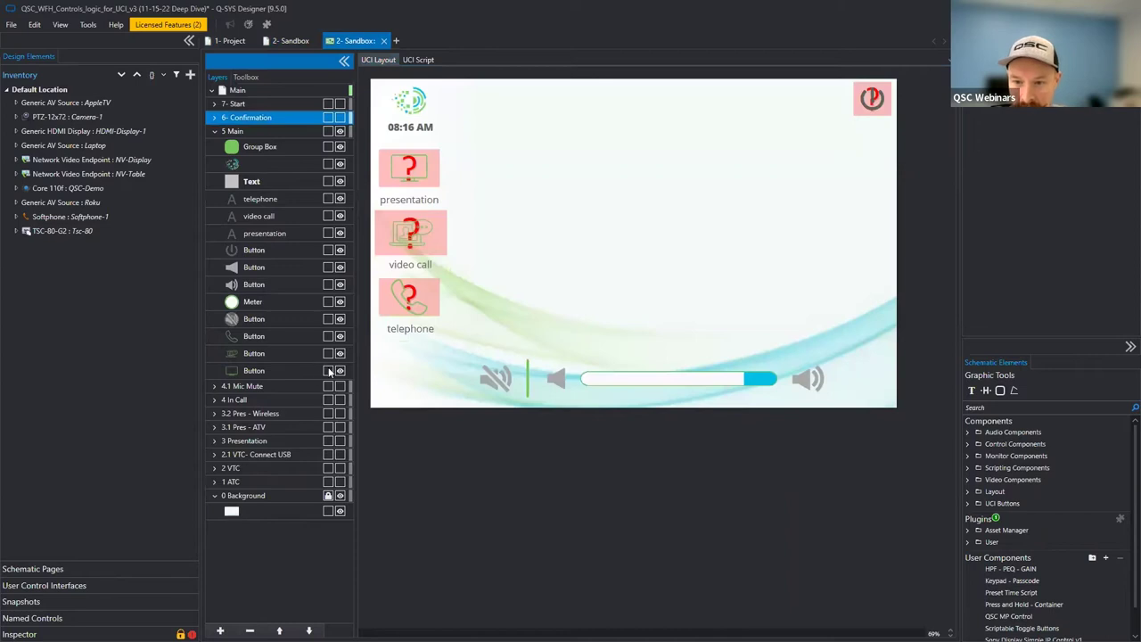
left_click(336, 401)
left_click(341, 400)
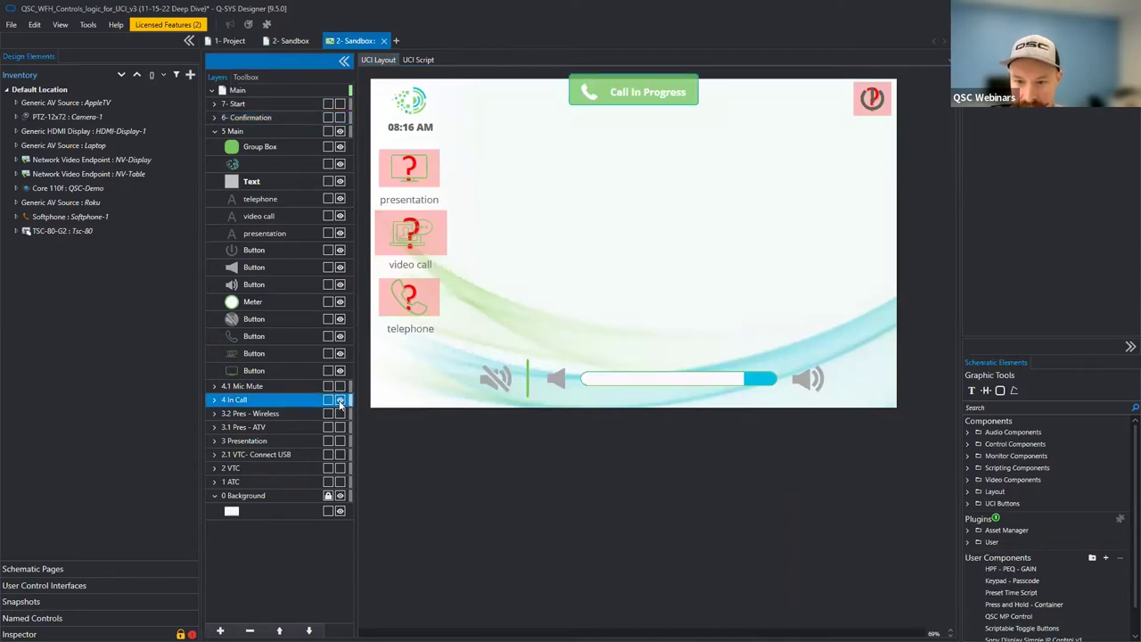
left_click(340, 401)
left_click(334, 386)
left_click(341, 386)
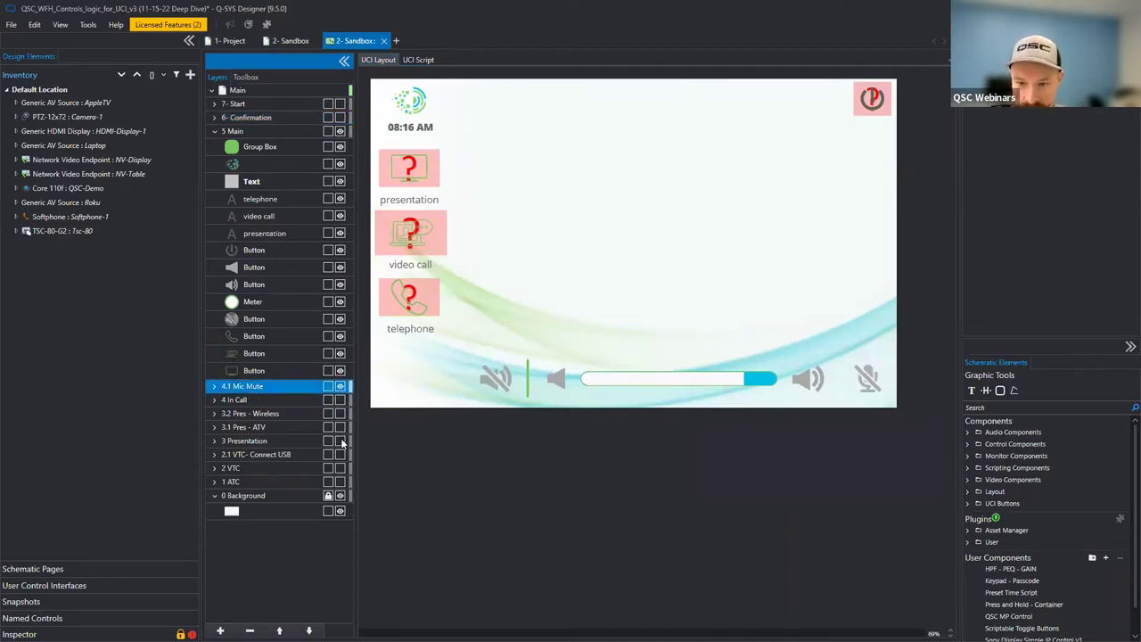
left_click(341, 427)
left_click(335, 427)
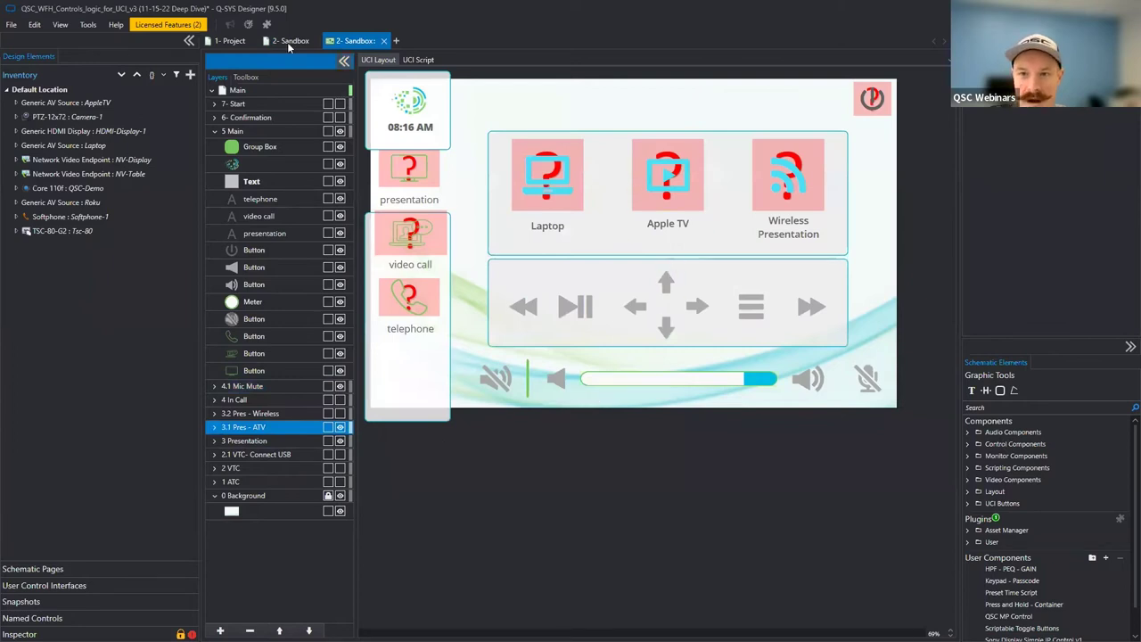
Return to the Project schematic and examine the signal flow and the camera in the inventory.
left_click(228, 41)
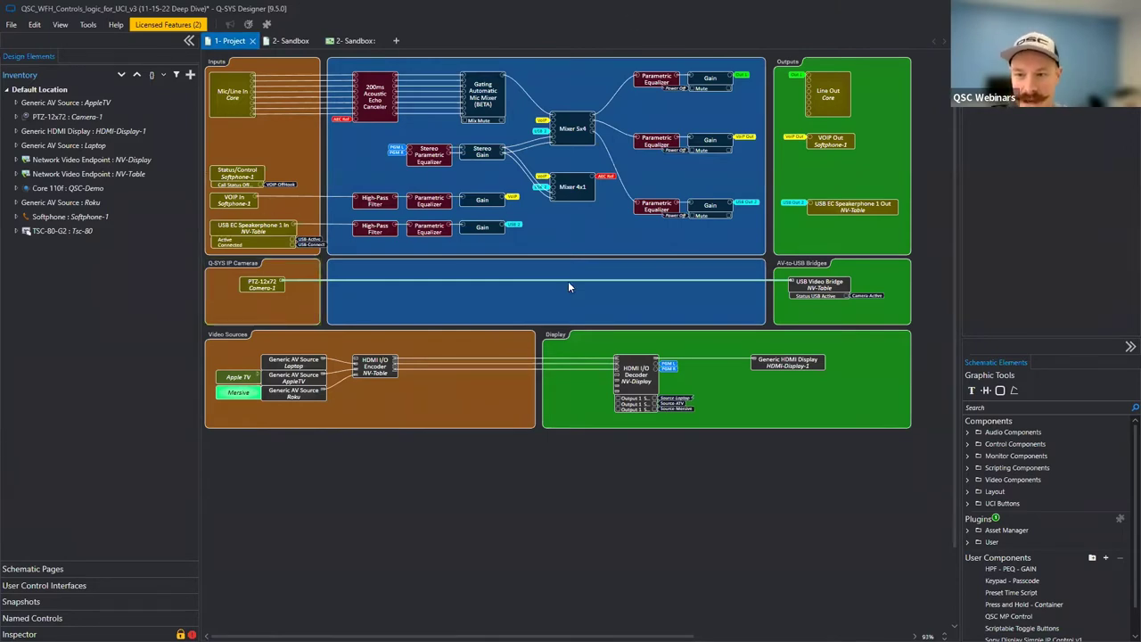
left_click(586, 260)
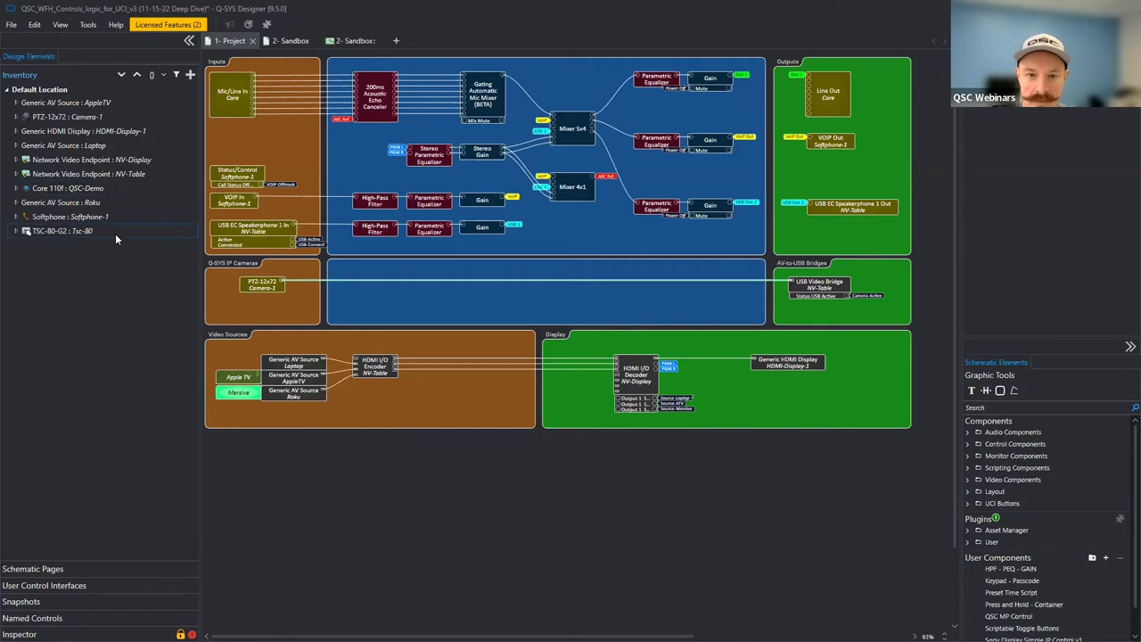
left_click(140, 118)
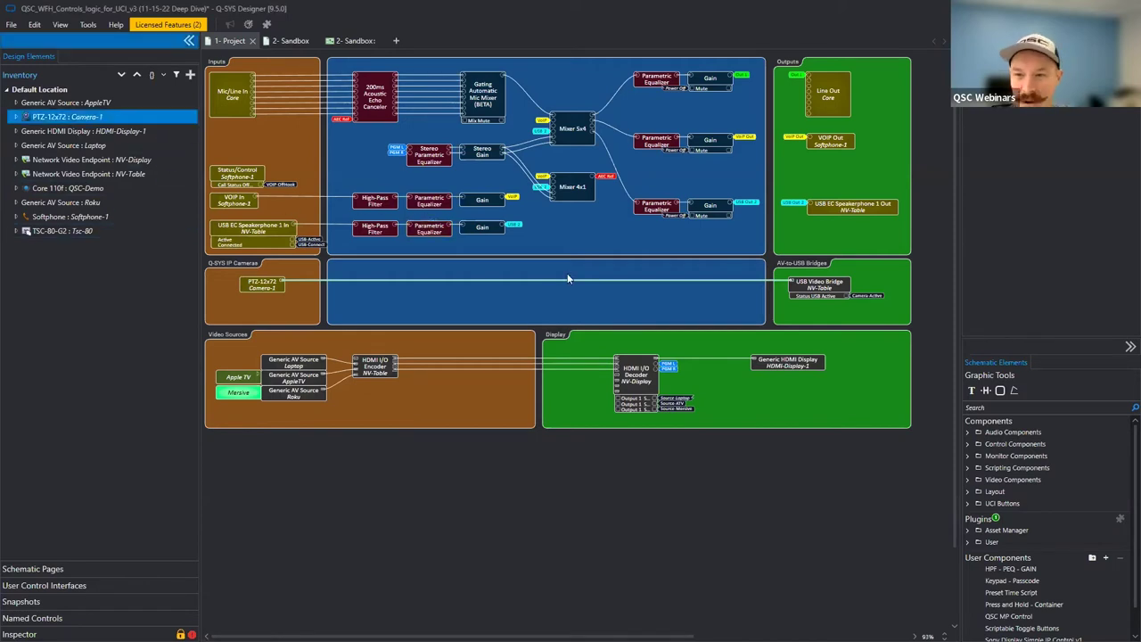
Collapse the 5 Main layer in the UCI, preview the 7- Start layer, and return to the Sandbox page.
left_click(338, 42)
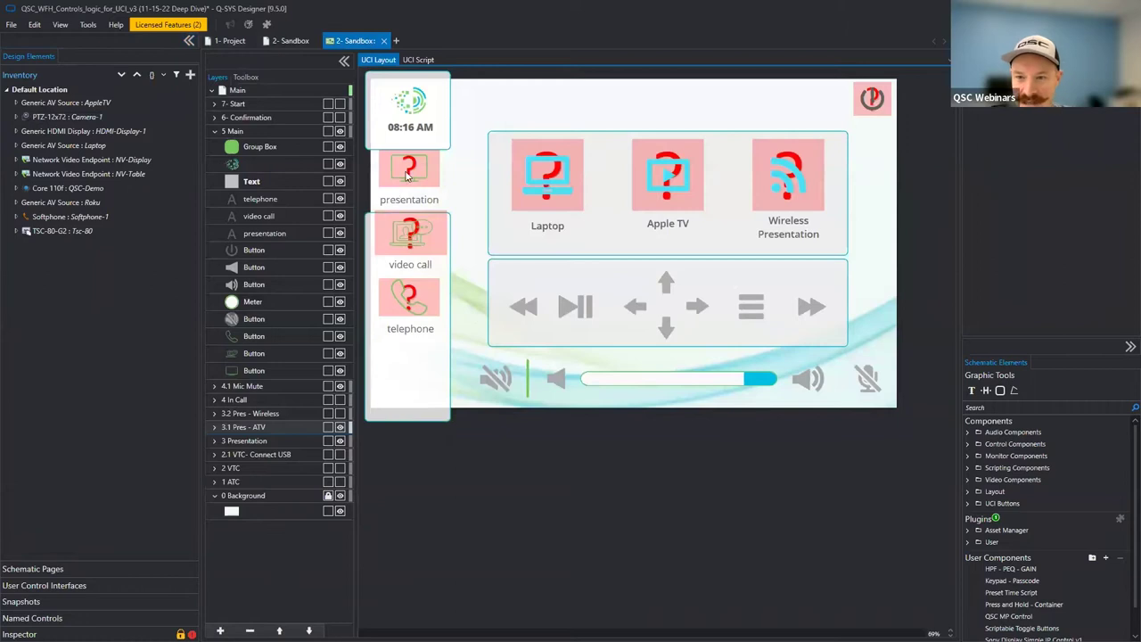
left_click(214, 131)
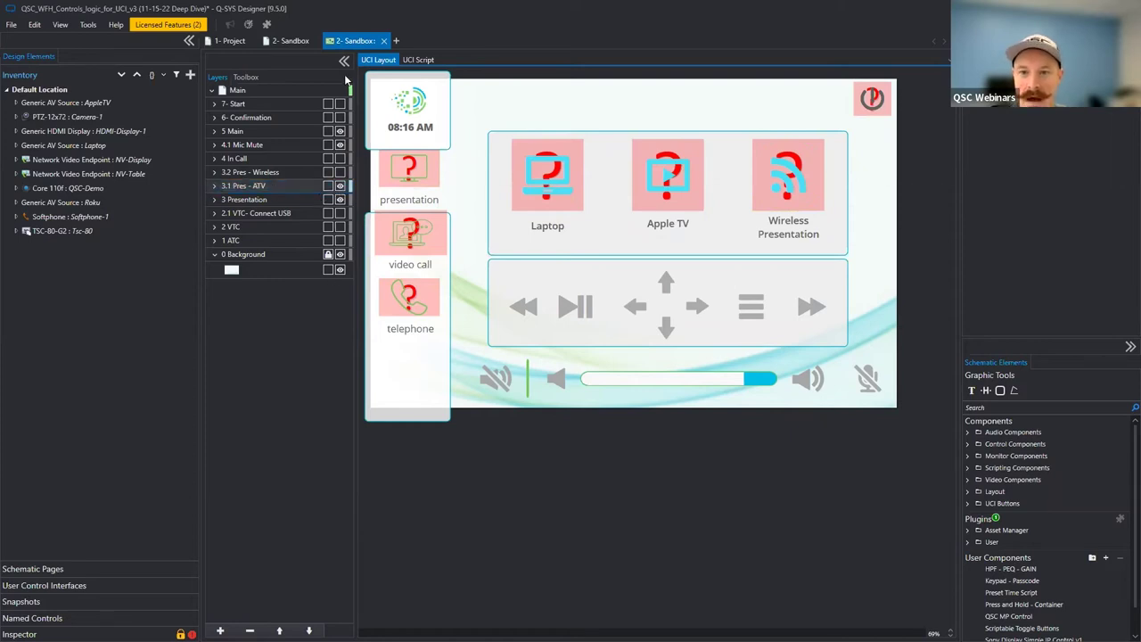
left_click(342, 105)
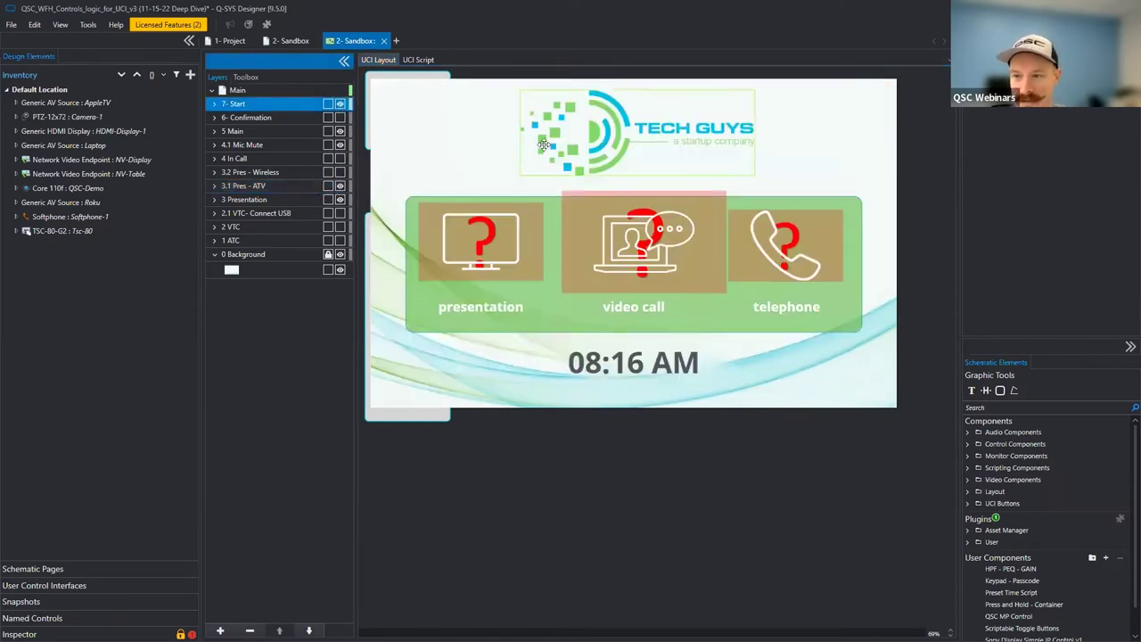
left_click(340, 104)
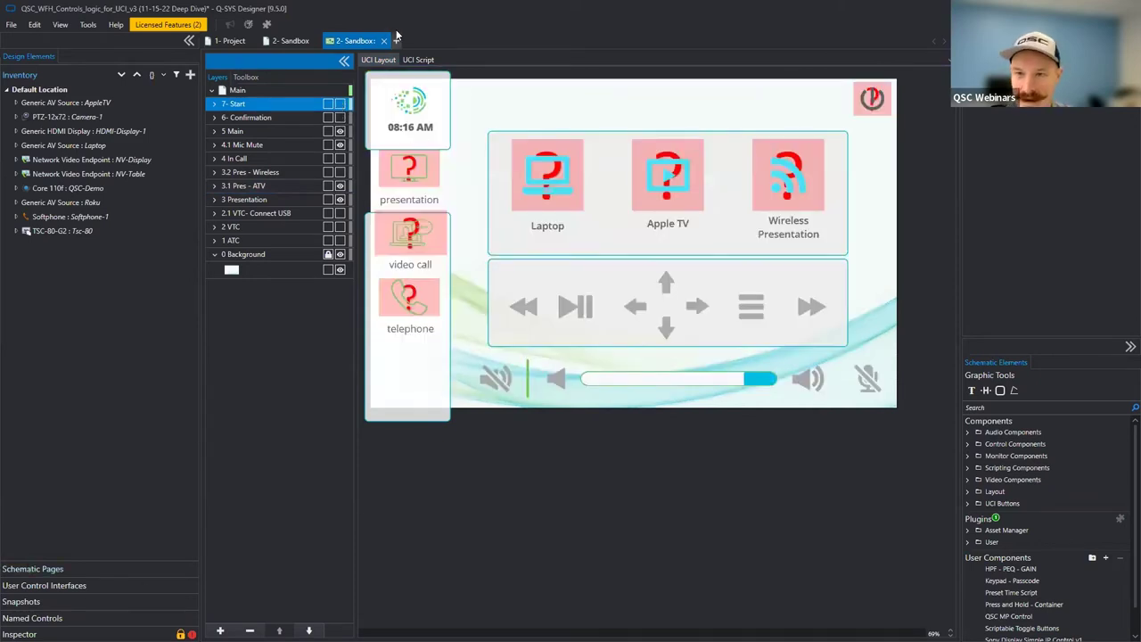
key("ctrl+shift+Tab")
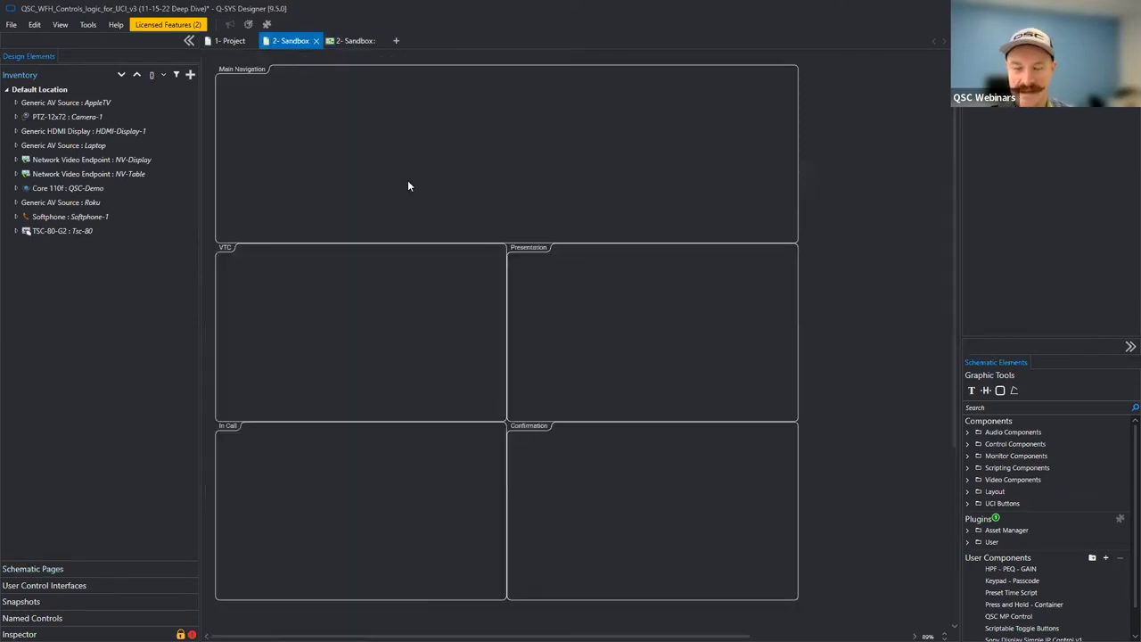
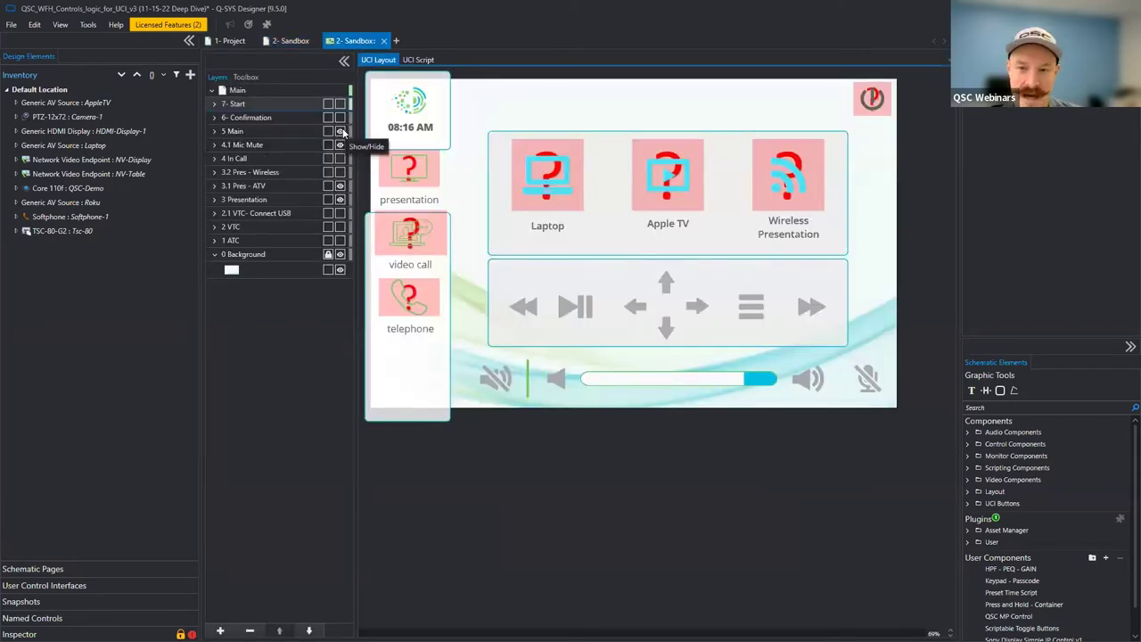
Hide the 5 Main, 4.1 Mic Mute, 3.1 Pres - ATV and 3 Presentation layers on the UCI's Main page.
left_click(214, 91)
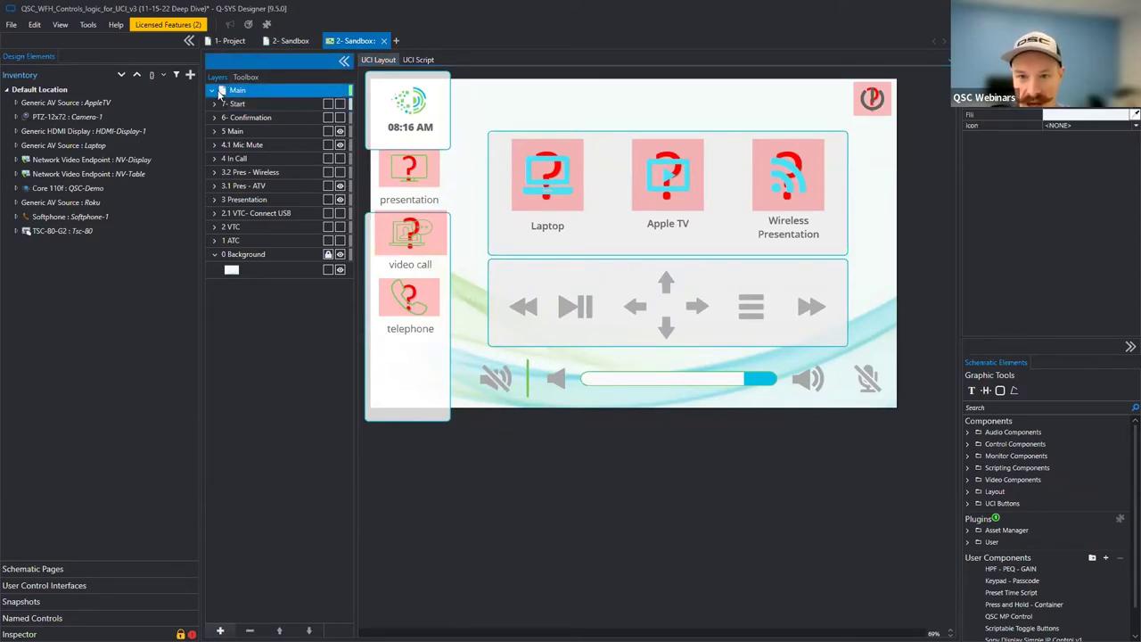
left_click(213, 91)
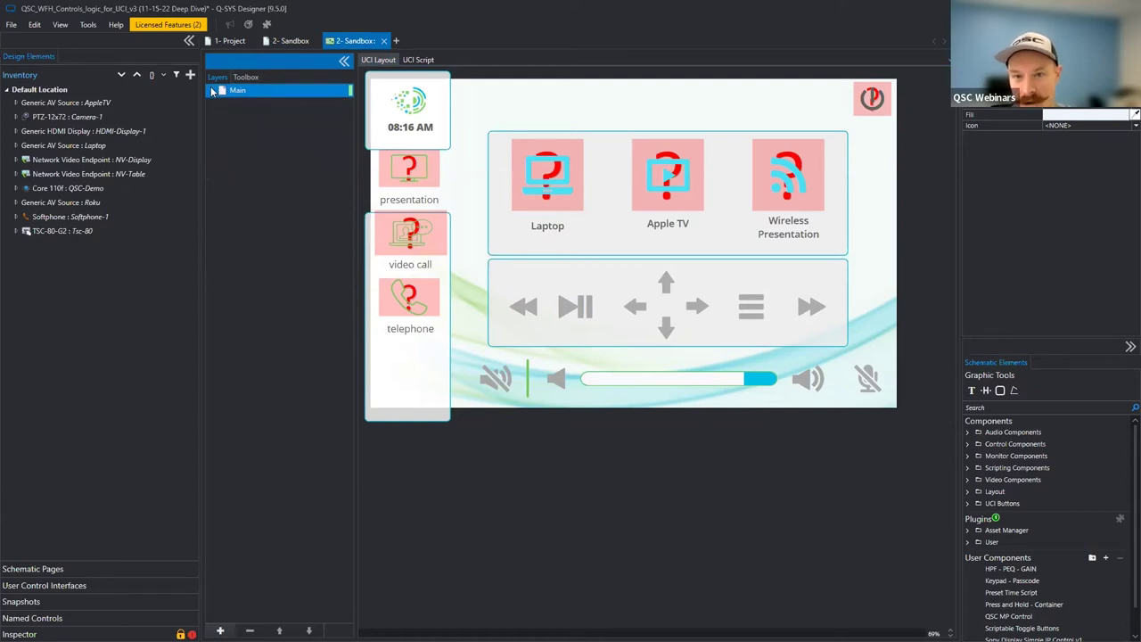
left_click(213, 91)
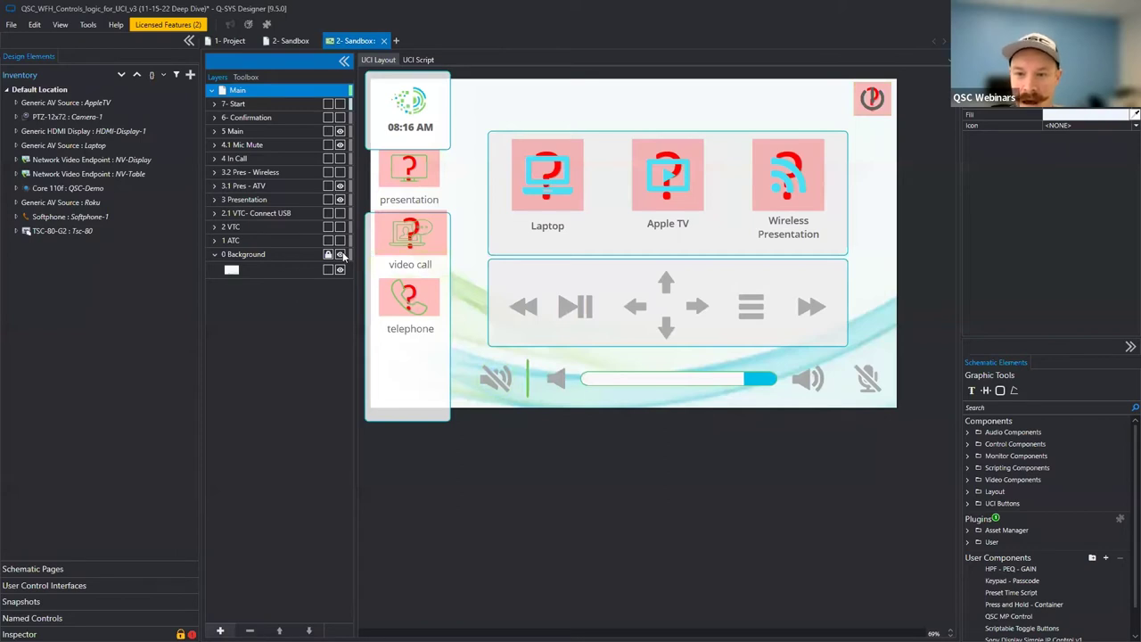
left_click(340, 131)
left_click(340, 144)
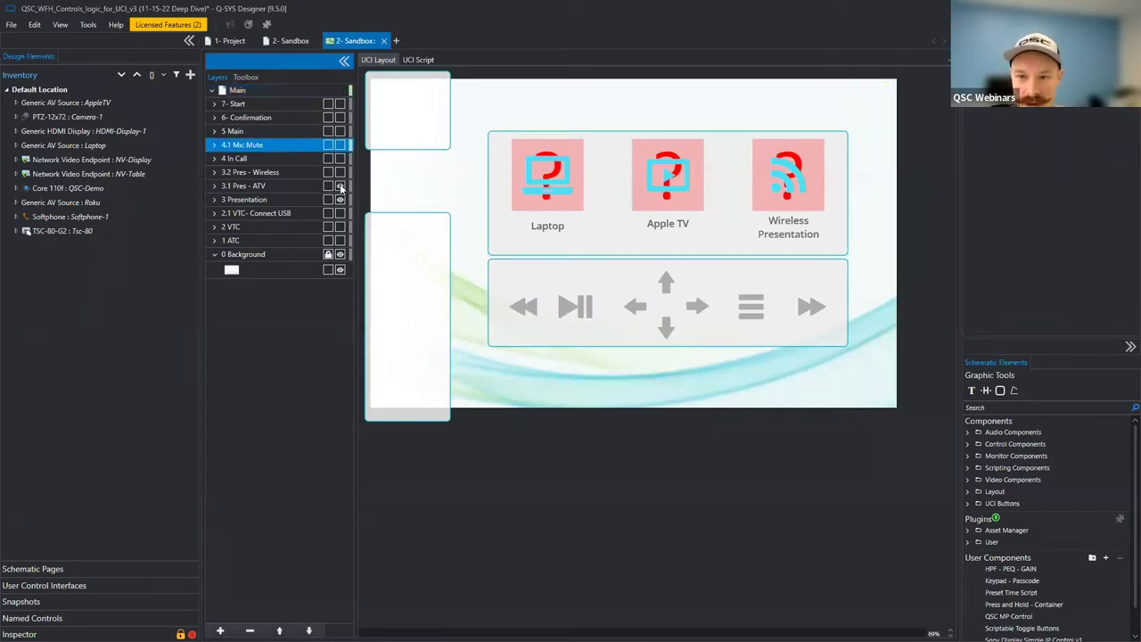
left_click(339, 186)
left_click(339, 200)
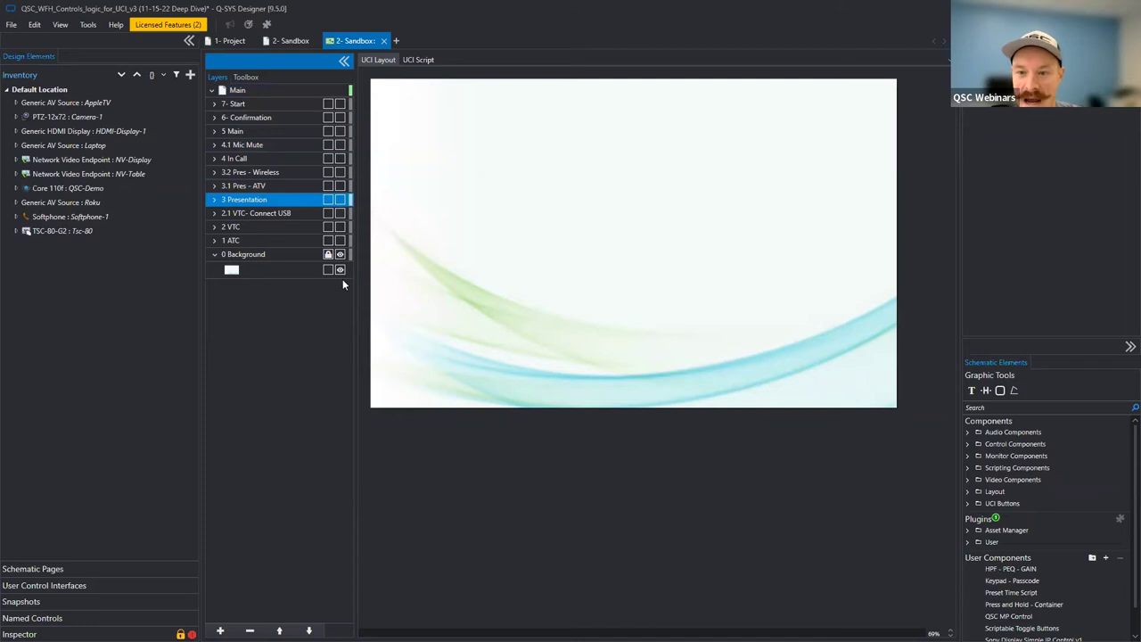
Show the 1 ATC dialer layer together with the 5 Main navigation layer over the background.
left_click(339, 241)
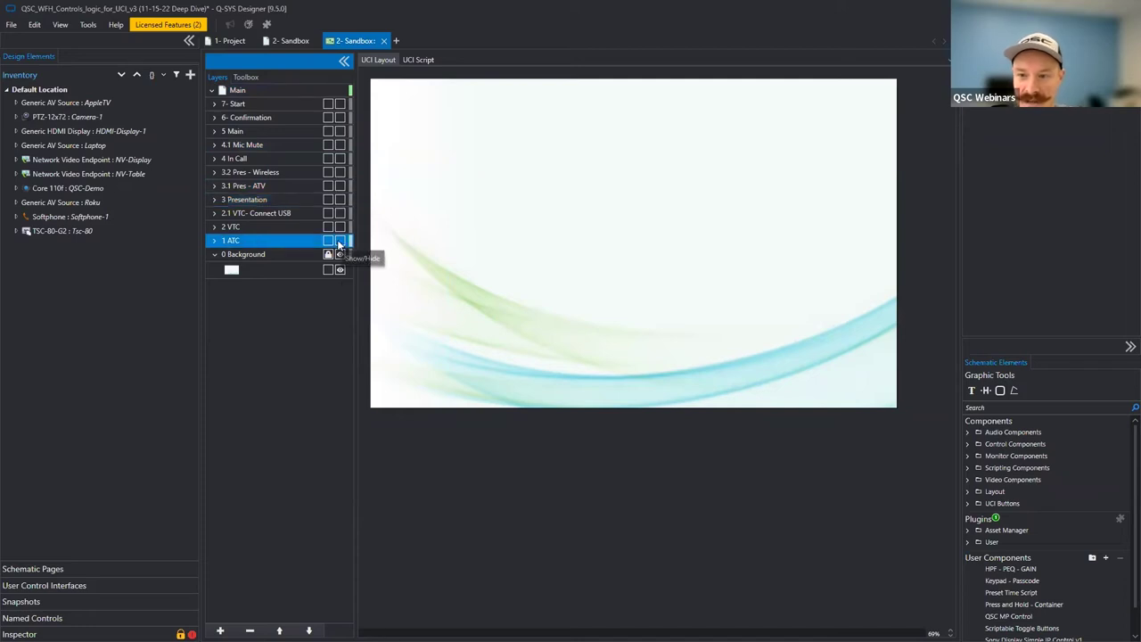
left_click(340, 186)
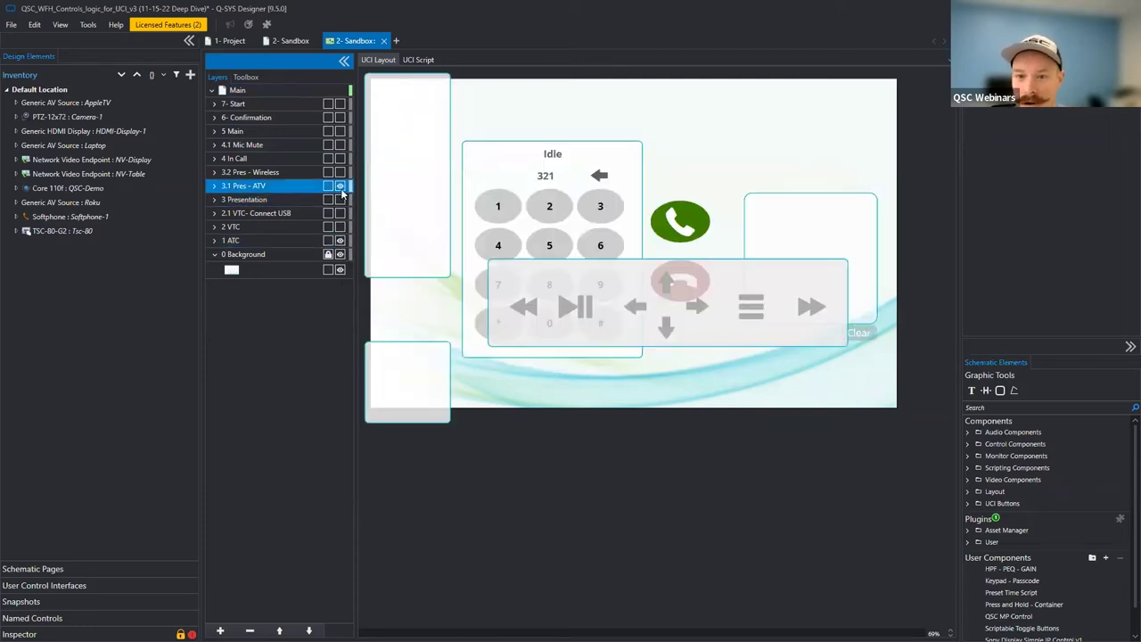
left_click(339, 186)
left_click(340, 131)
Show the 6- Confirmation layer and all hidden layers from 4.1 Mic Mute through 2 VTC.
left_click(340, 117)
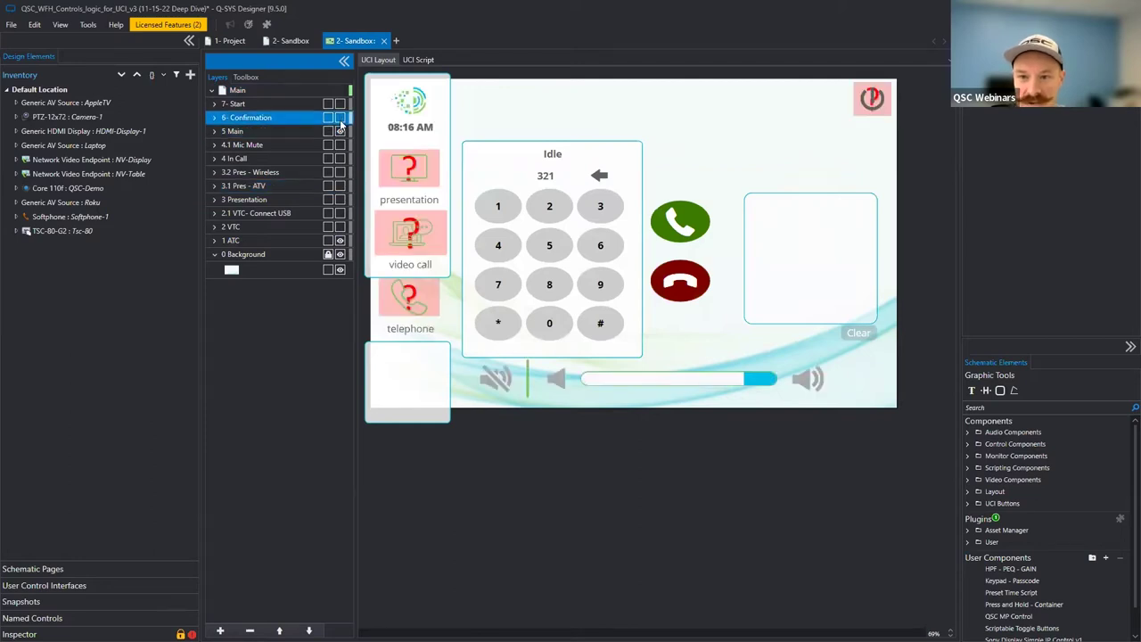
left_click(340, 145)
left_click(339, 144)
left_click(339, 158)
left_click(340, 173)
left_click(339, 185)
left_click(340, 199)
left_click(340, 213)
left_click(340, 226)
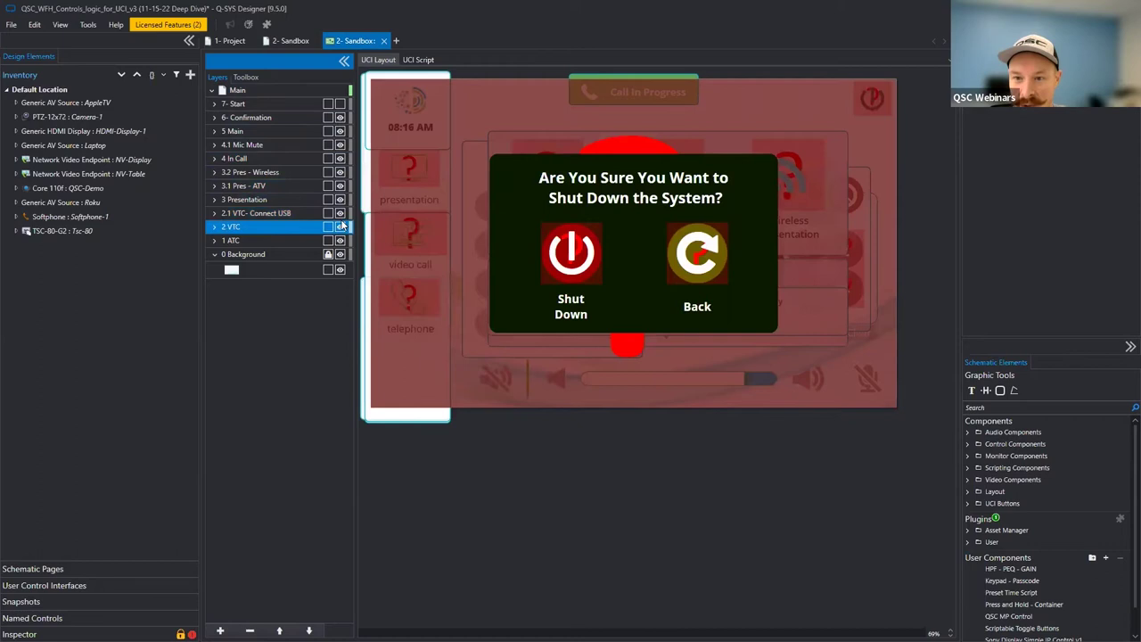
Hide the 6- Confirmation, 4.1 Mic Mute and 4 In Call layers, keeping the 5 Main layer shown.
left_click(340, 119)
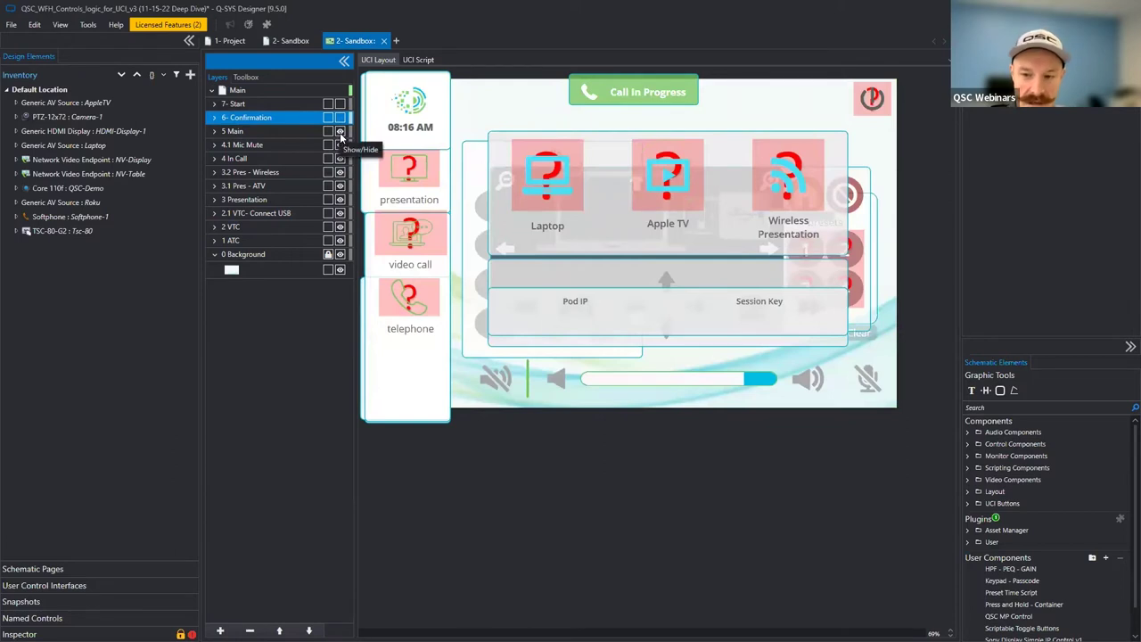
left_click(340, 132)
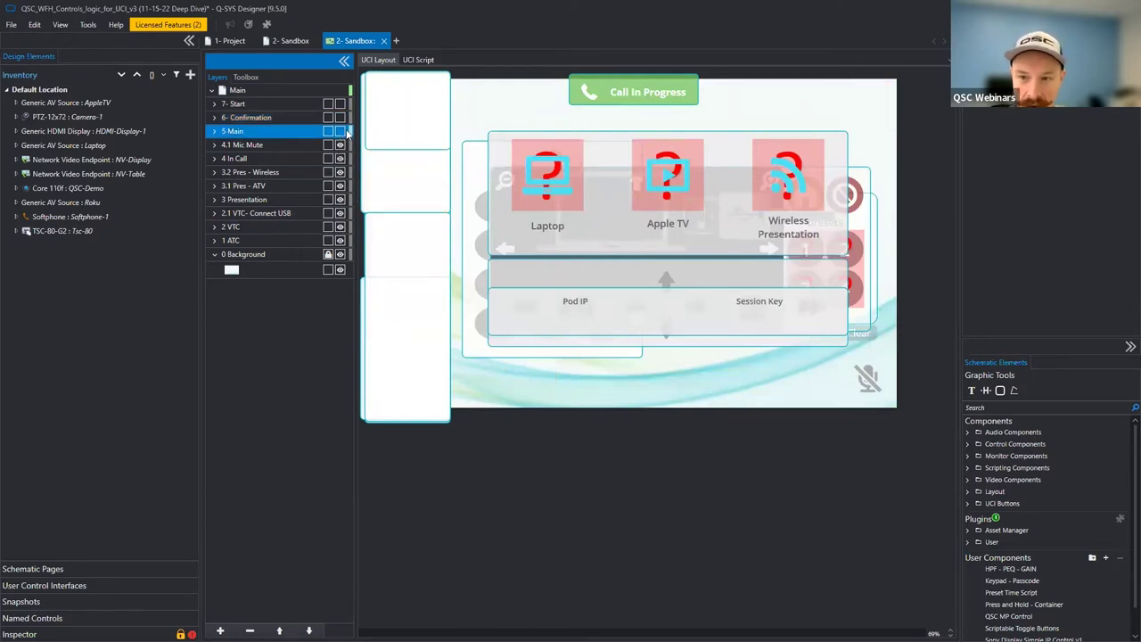
left_click(340, 131)
left_click(340, 144)
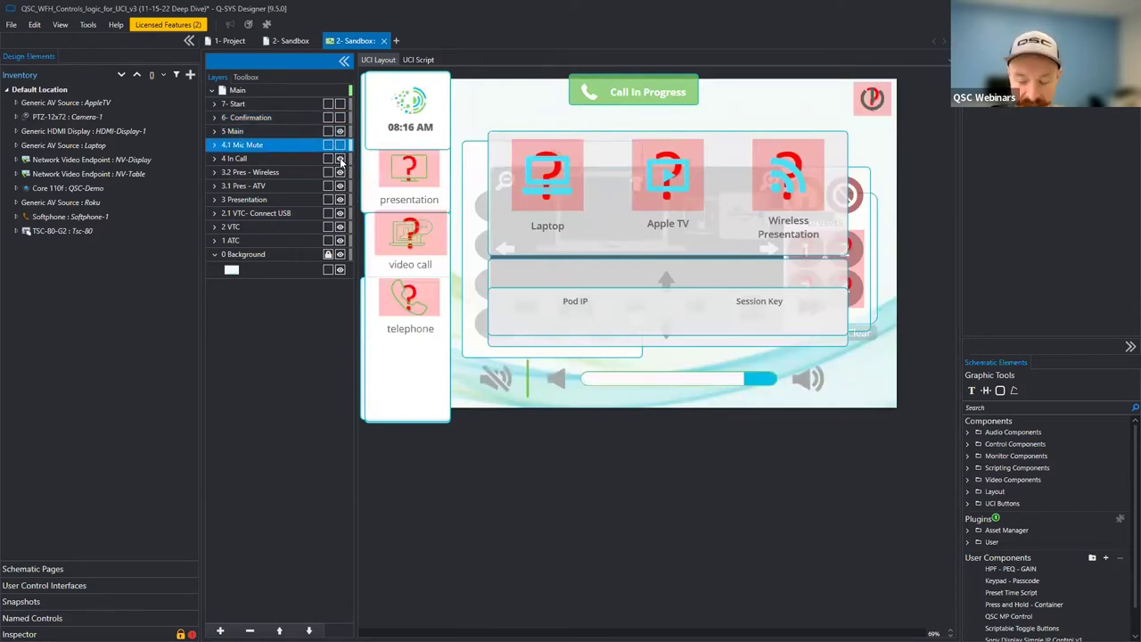
left_click(340, 159)
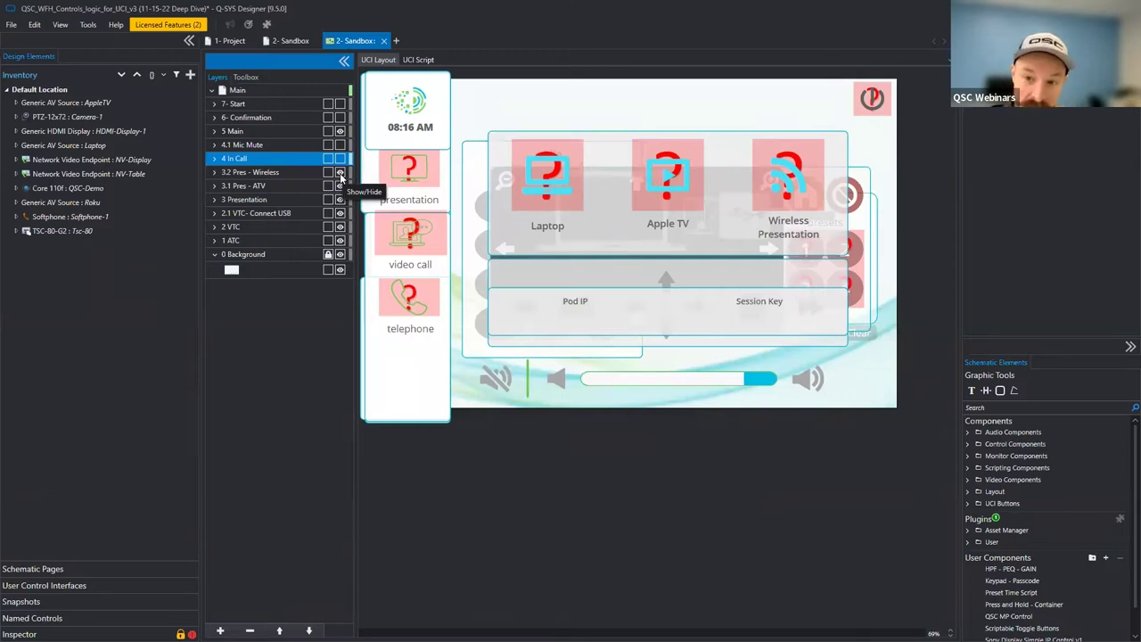
Hide the 3.2 Pres - Wireless, 3.1 Pres - ATV and 3 Presentation layers.
left_click(339, 173)
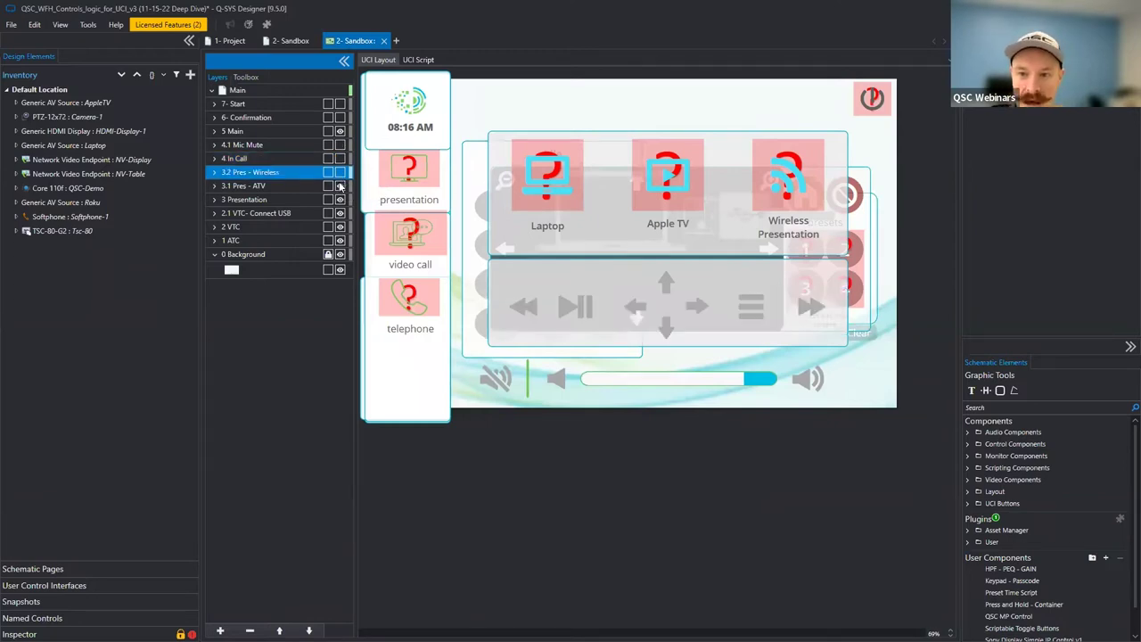
left_click(340, 185)
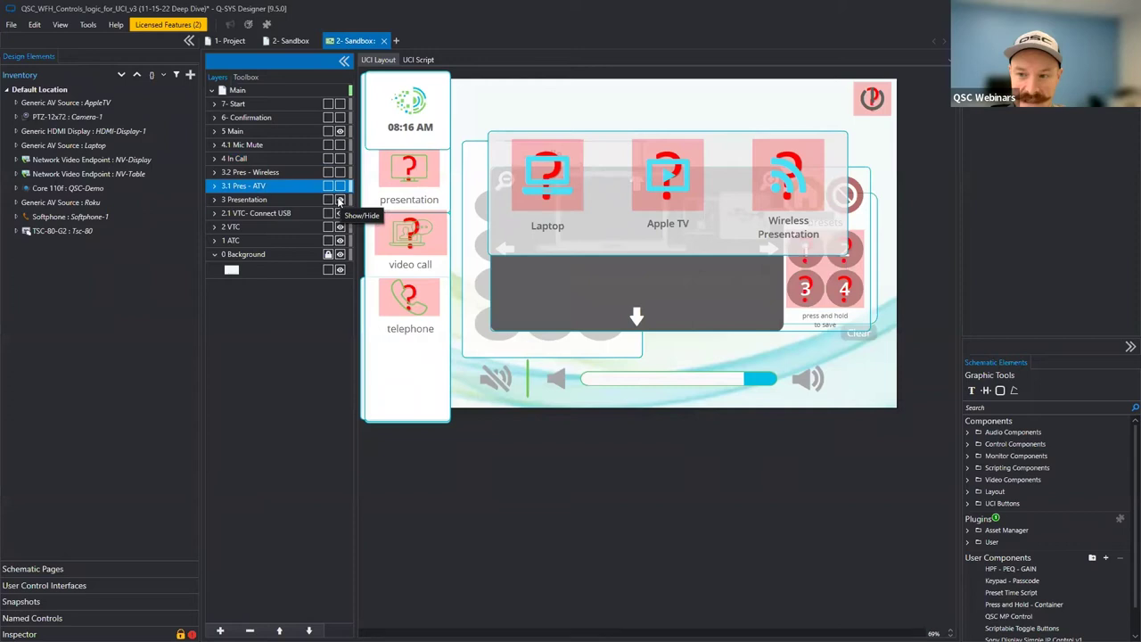
left_click(339, 200)
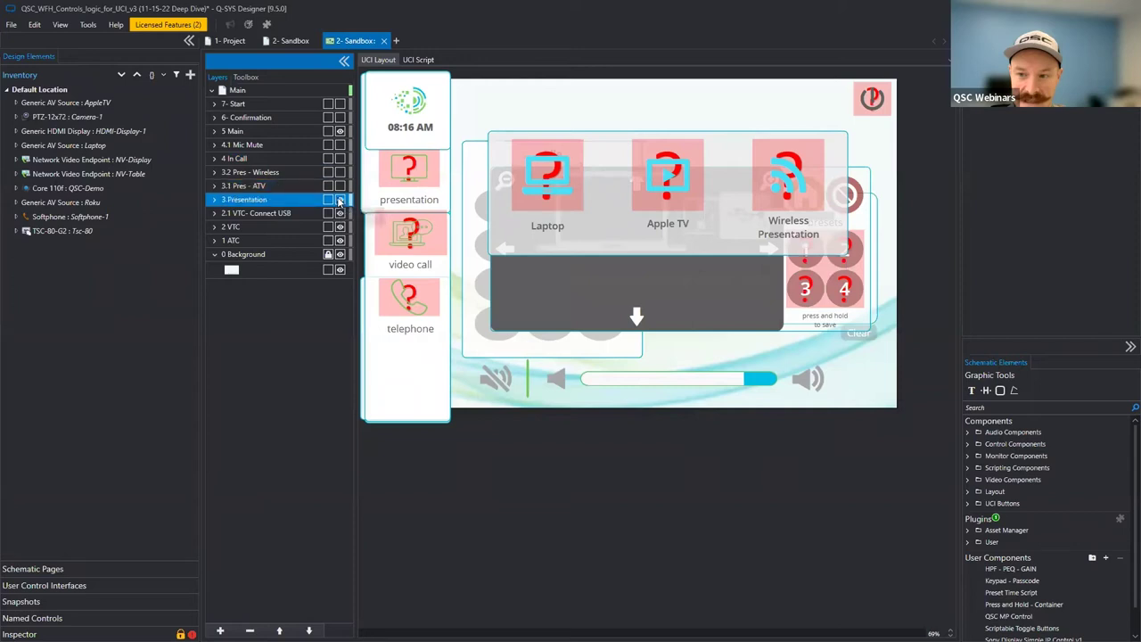
Hide the 3 Presentation, 2.1 VTC- Connect USB and 2 VTC layers, keeping 1 ATC and 5 Main shown.
left_click(338, 199)
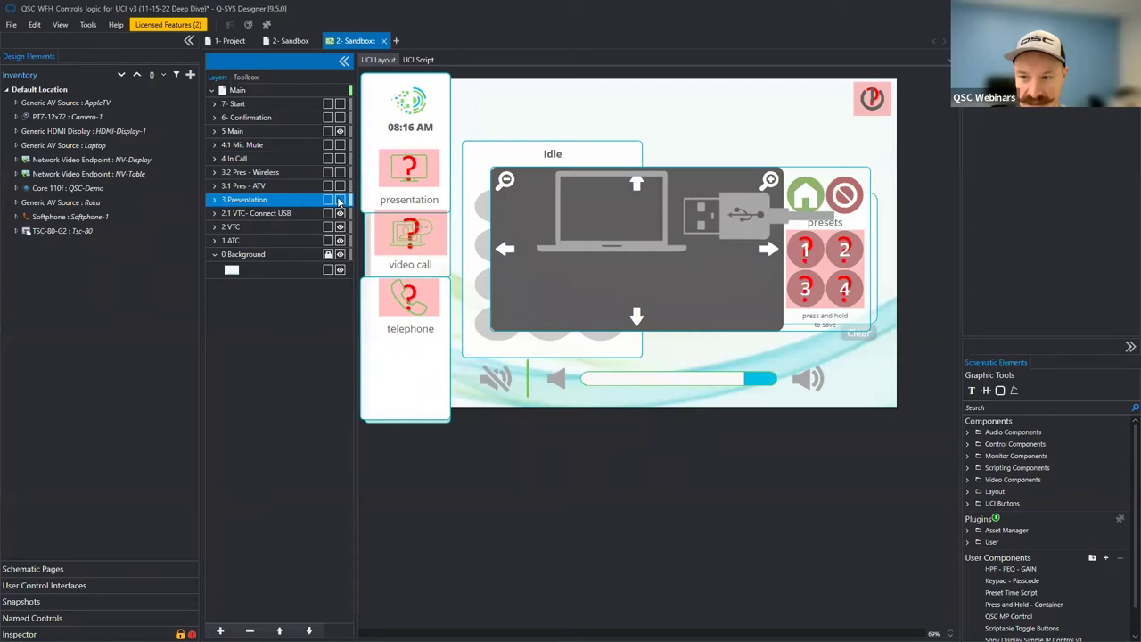
left_click(340, 212)
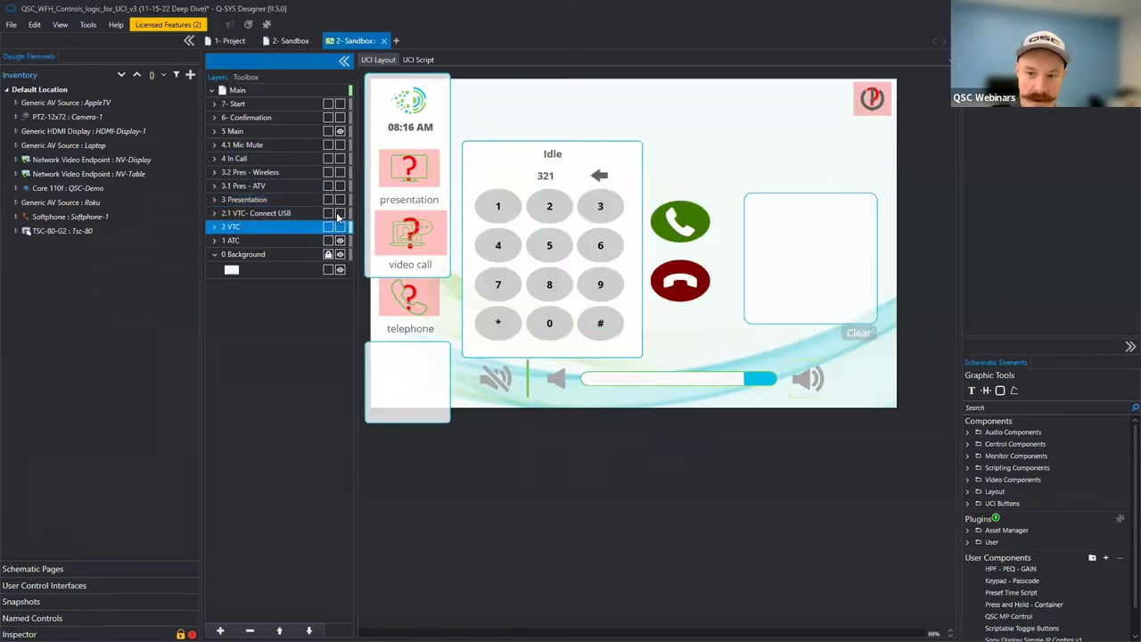
Show the 7- Start layer briefly to view the start page above the other layers, and hide it again.
left_click(339, 104)
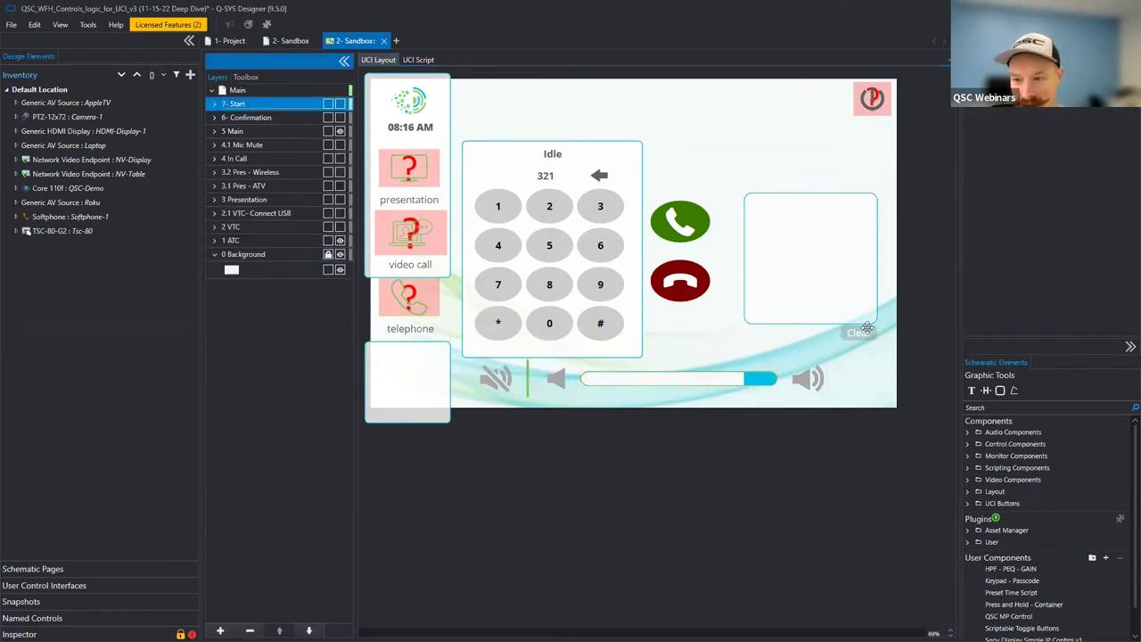
key("Down")
key("Down")
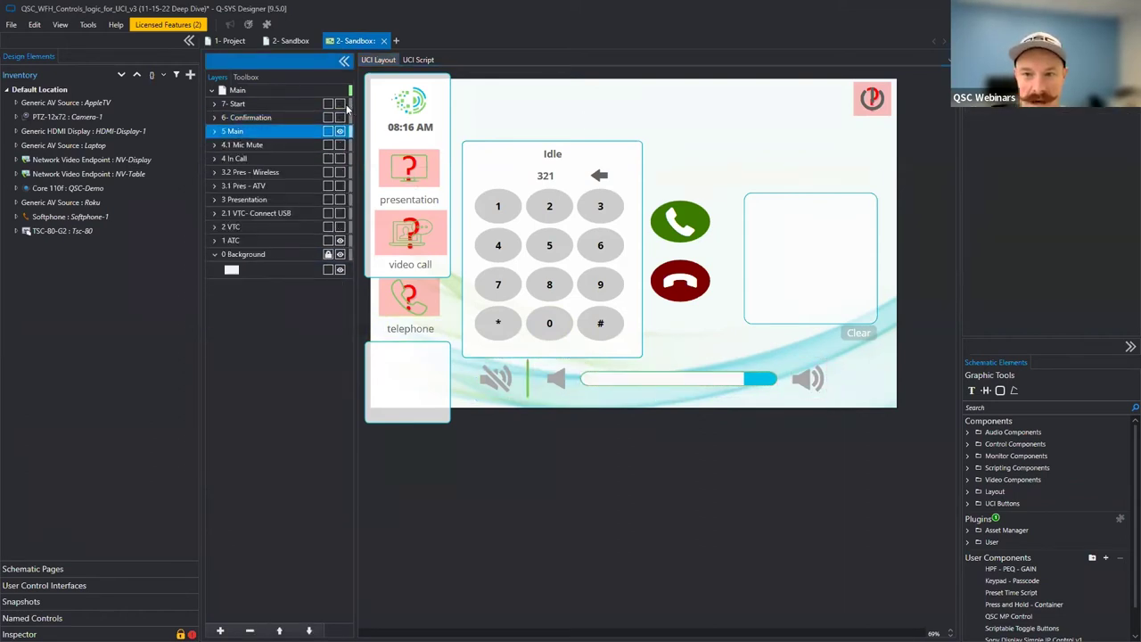
key("Up")
key("Up")
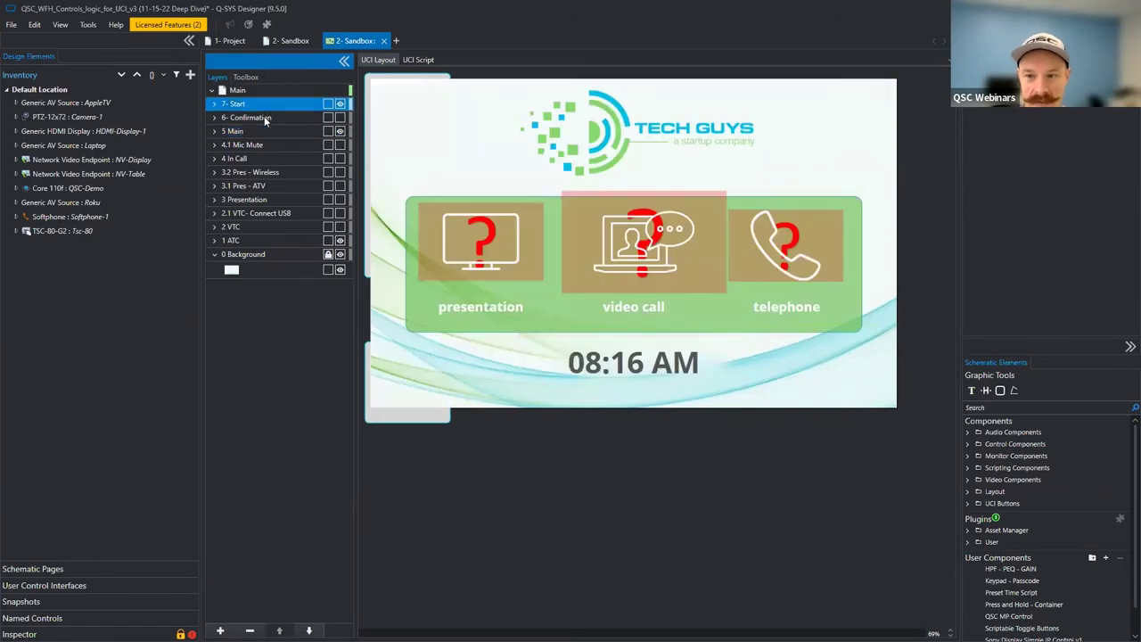
left_click(263, 116)
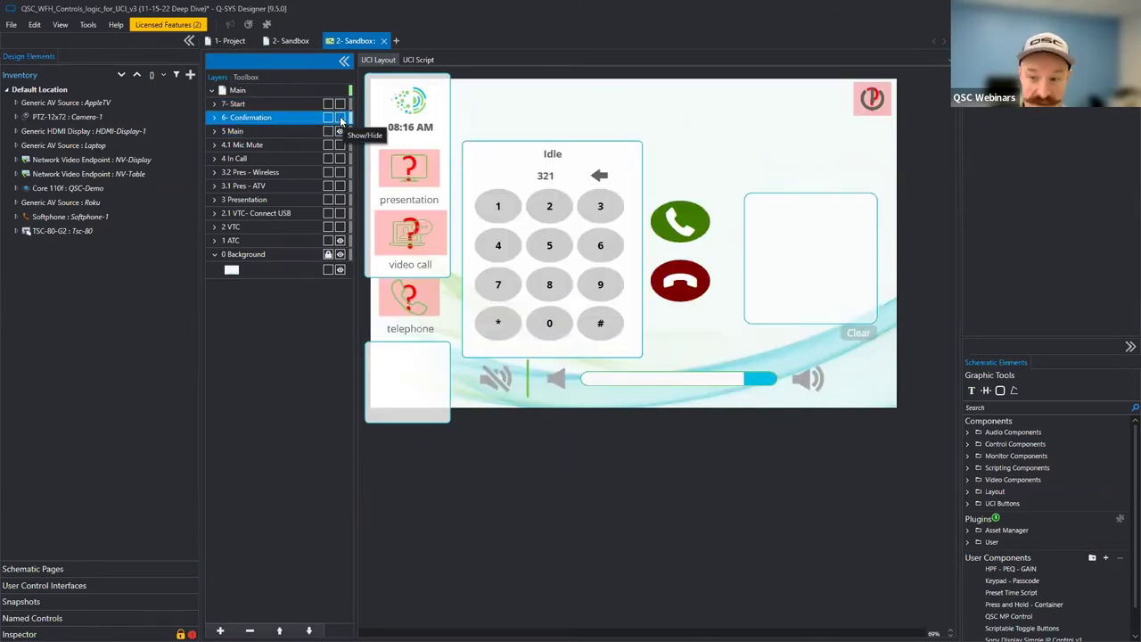
left_click(255, 119, "ctrl")
left_click(256, 101)
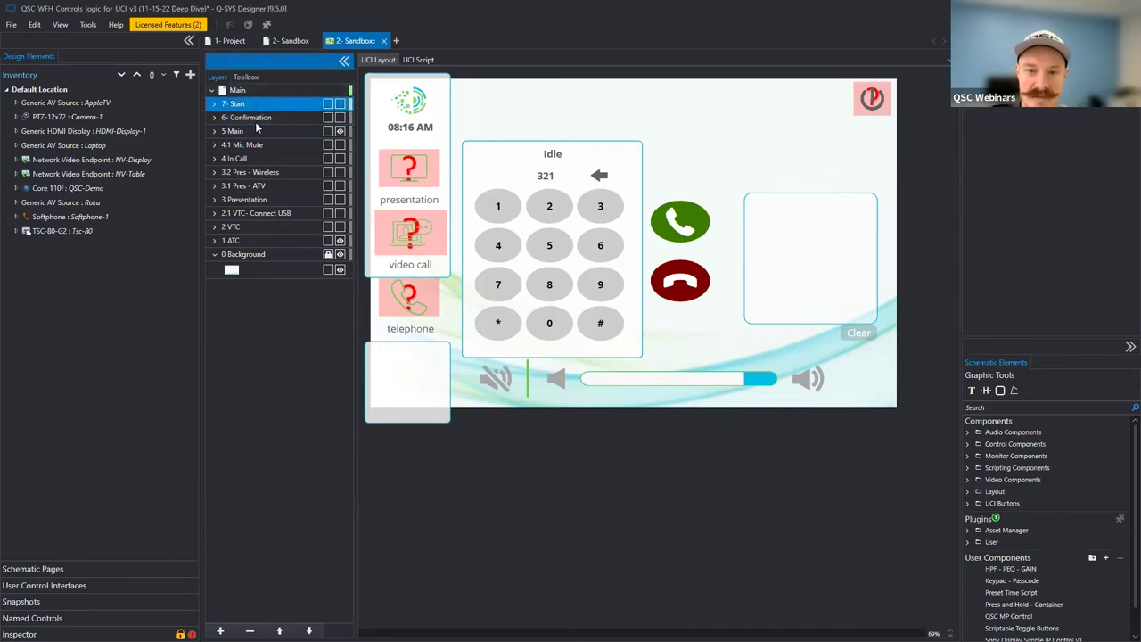
Expand the 6- Confirmation layer to examine the elements it contains, and collapse it again.
mouse_move(228, 120)
left_mouse_down()
mouse_move(255, 112)
mouse_move(252, 130)
mouse_move(241, 128)
left_mouse_up()
left_click(215, 117)
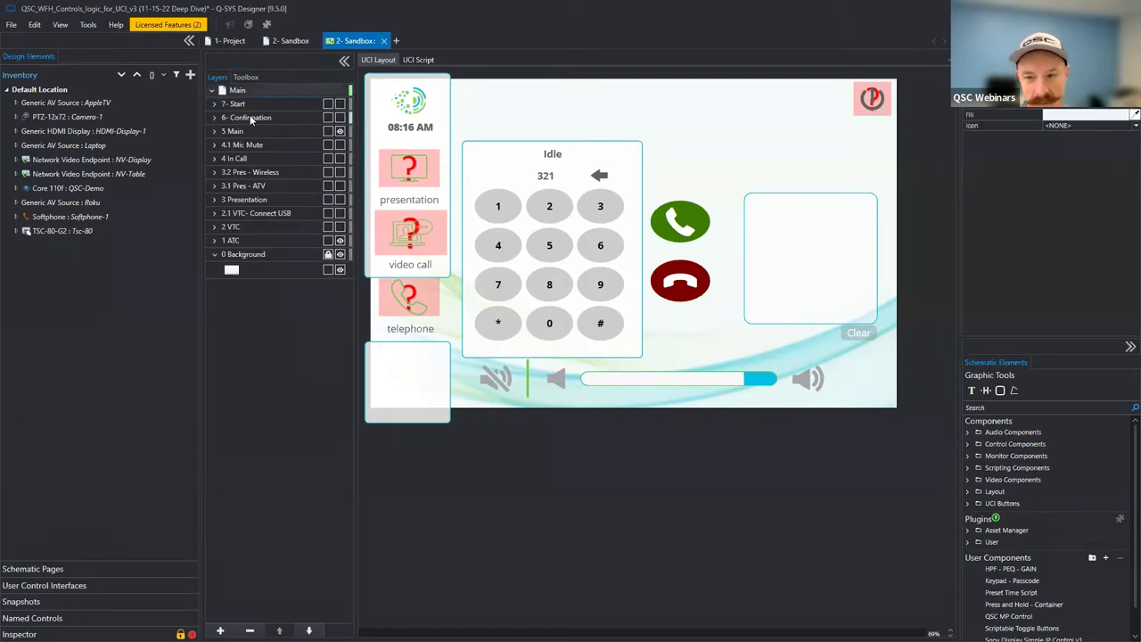
left_click(251, 120)
left_click(215, 118)
left_click(254, 134)
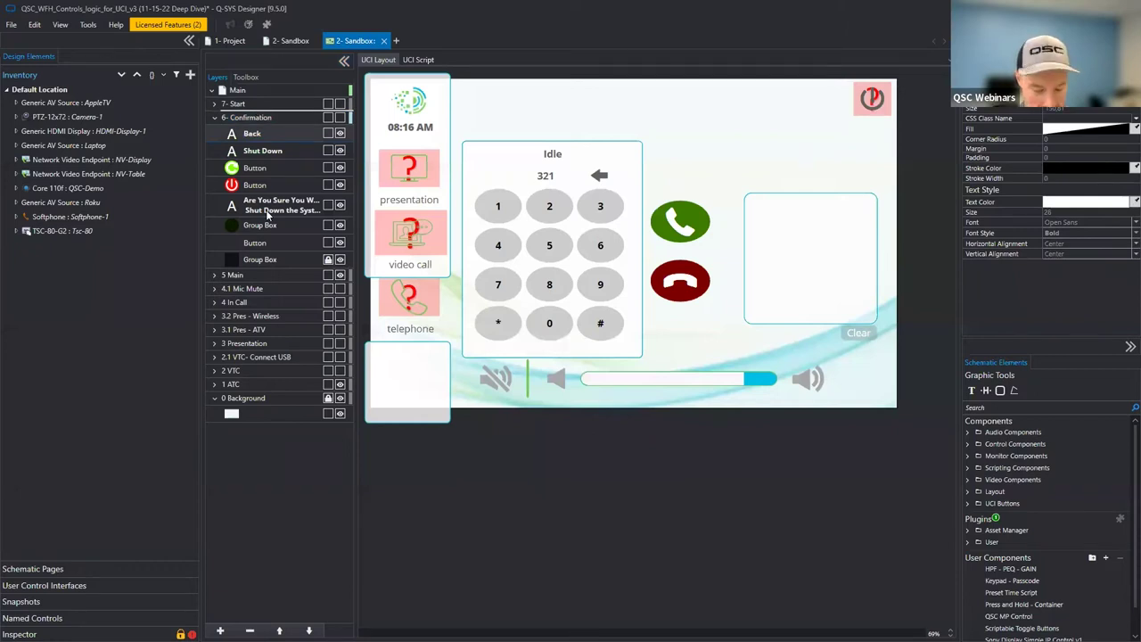
left_click(235, 118)
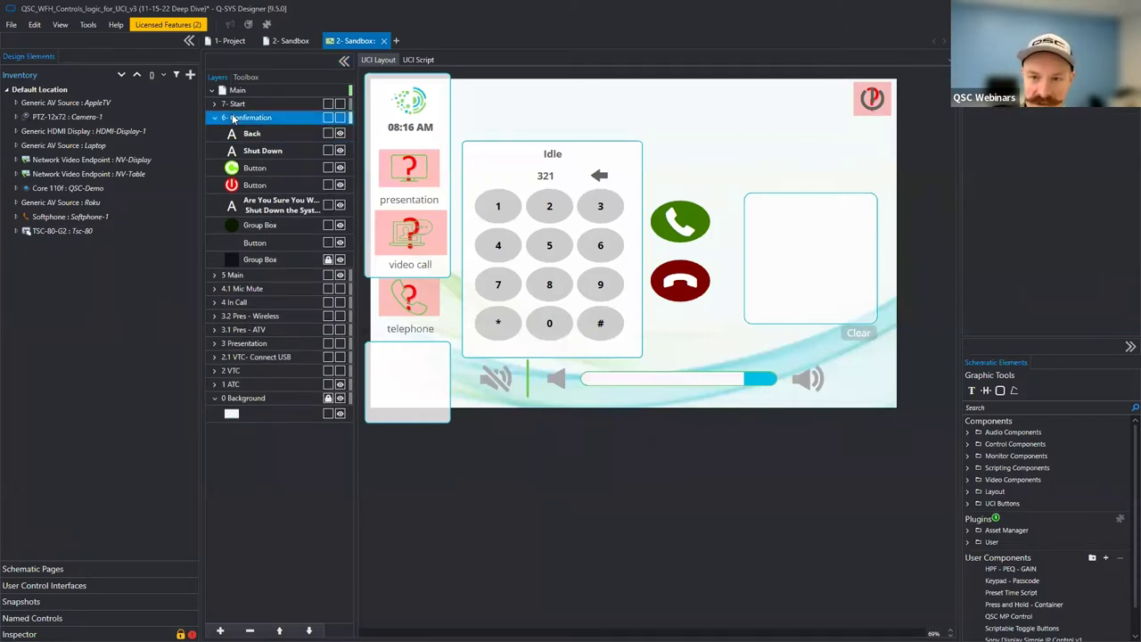
left_click(215, 118)
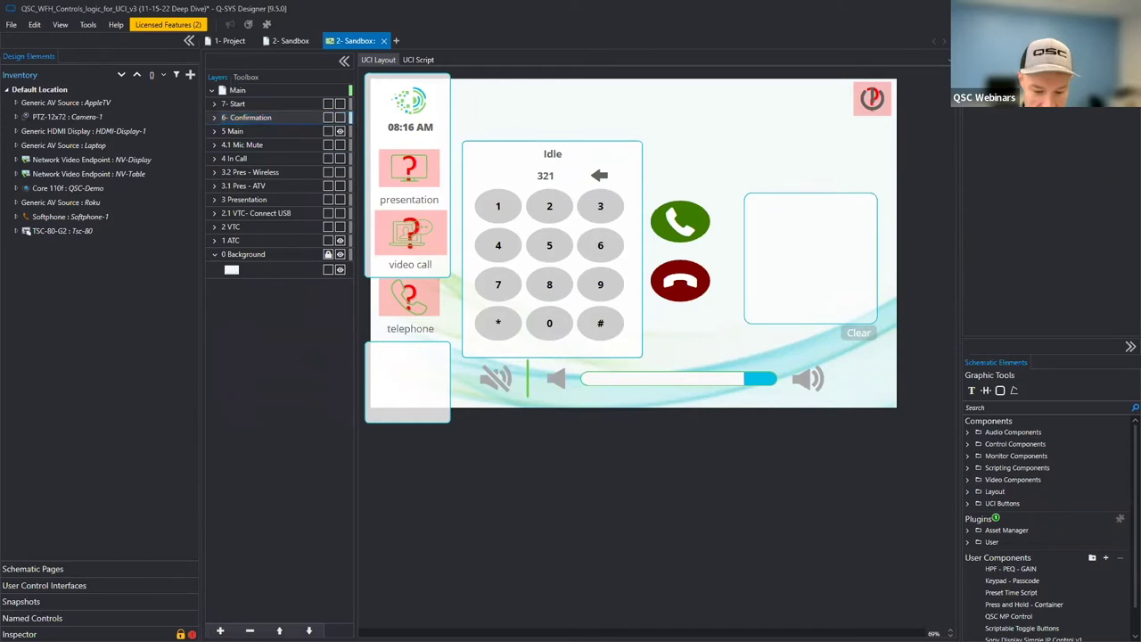
Find the UCI Layer Controller component and place it in the Main Navigation area of the 2- Sandbox schematic page.
left_click(283, 41)
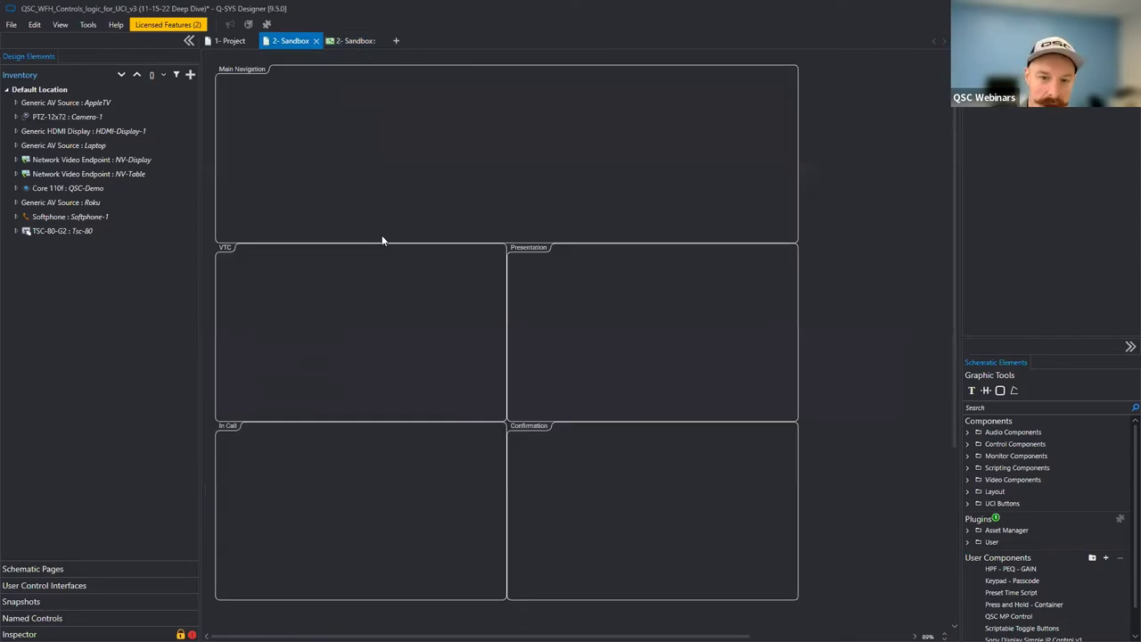
left_click(1014, 408)
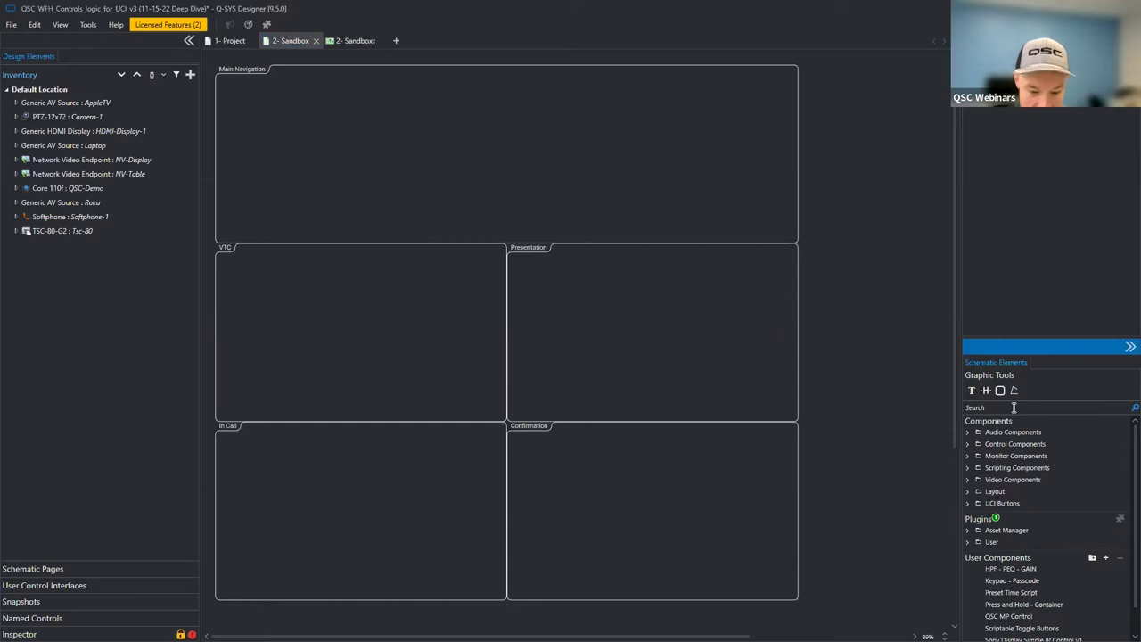
type("uci")
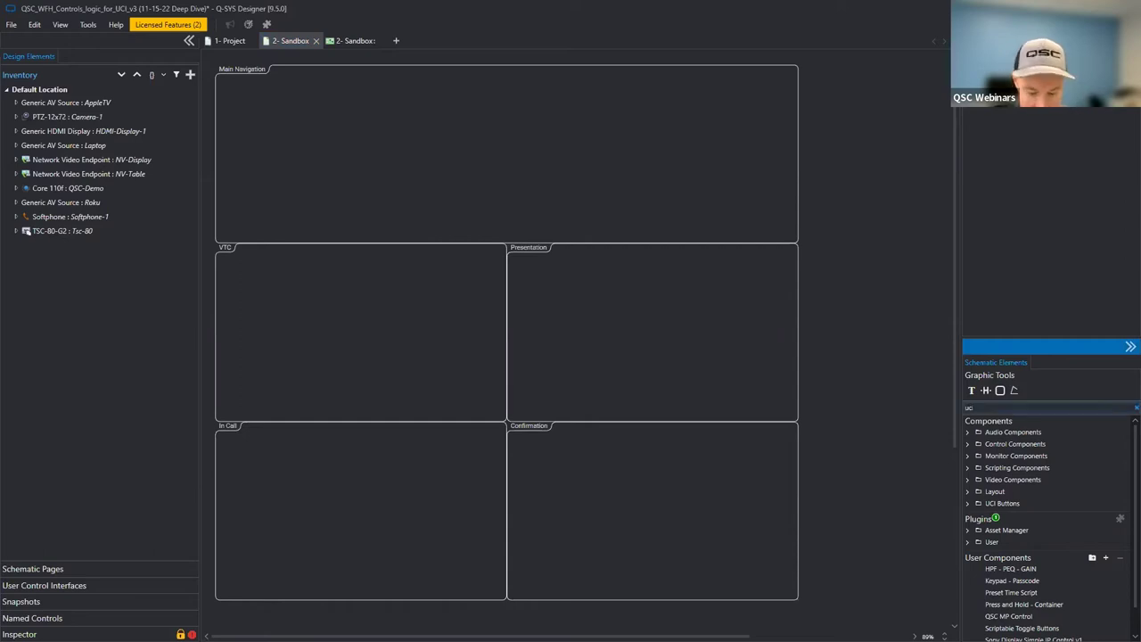
left_click_drag(1022, 444, 687, 133)
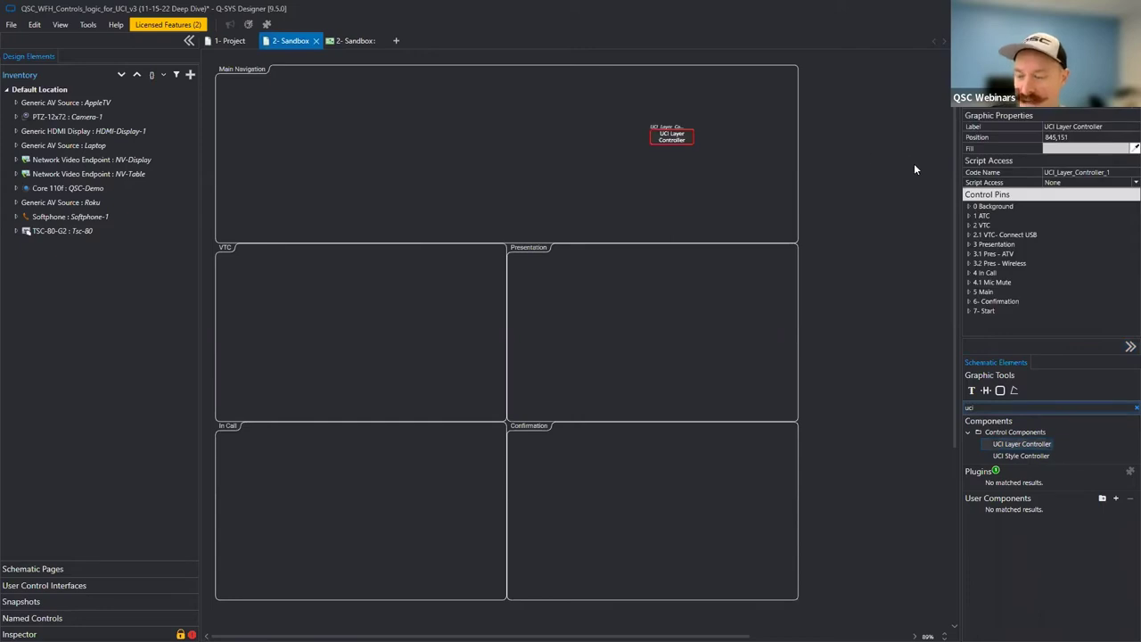
Enable the Visibility control pins for the 0 Background, 1 ATC, 2 VTC and 2.1 VTC- Connect USB layers on the UCI Layer Controller.
left_click_drag(960, 152, 914, 153)
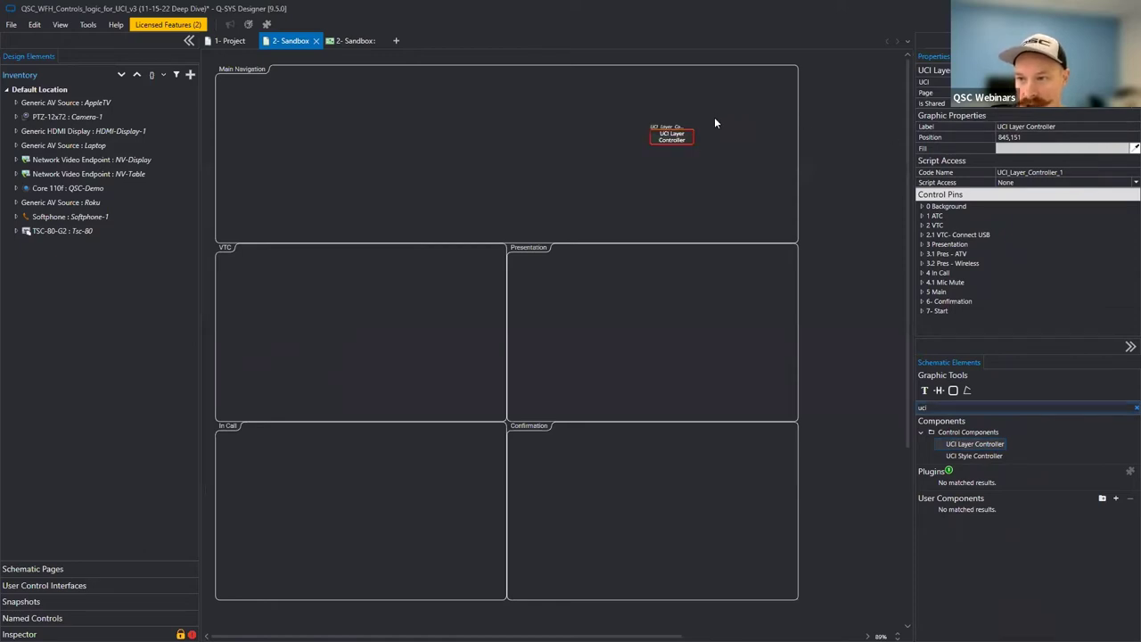
left_click(934, 41)
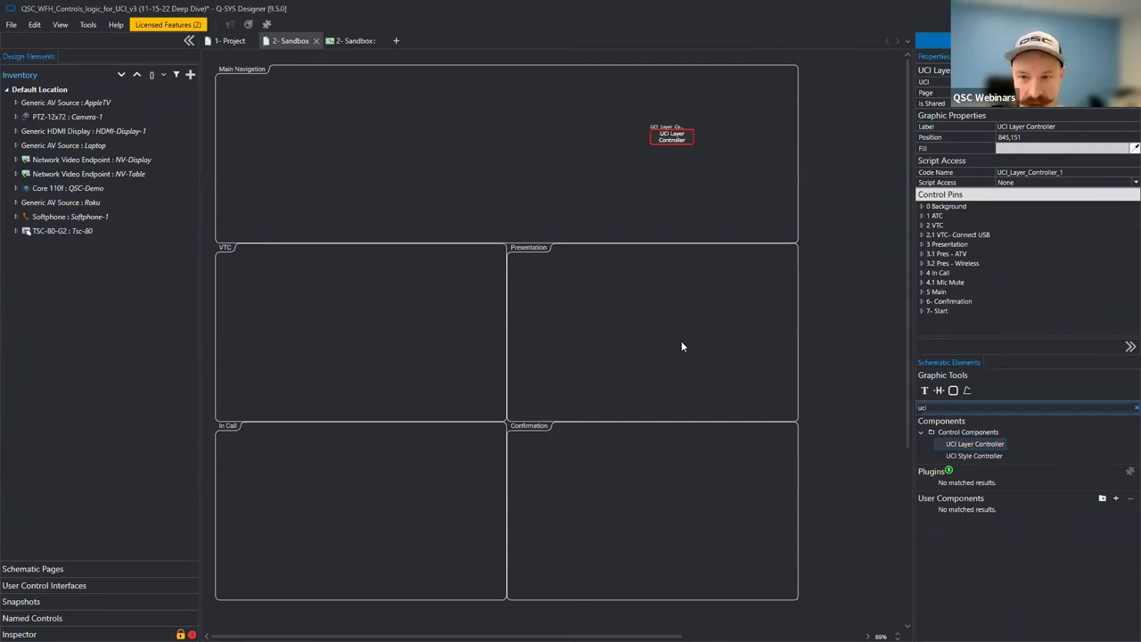
left_click(921, 206)
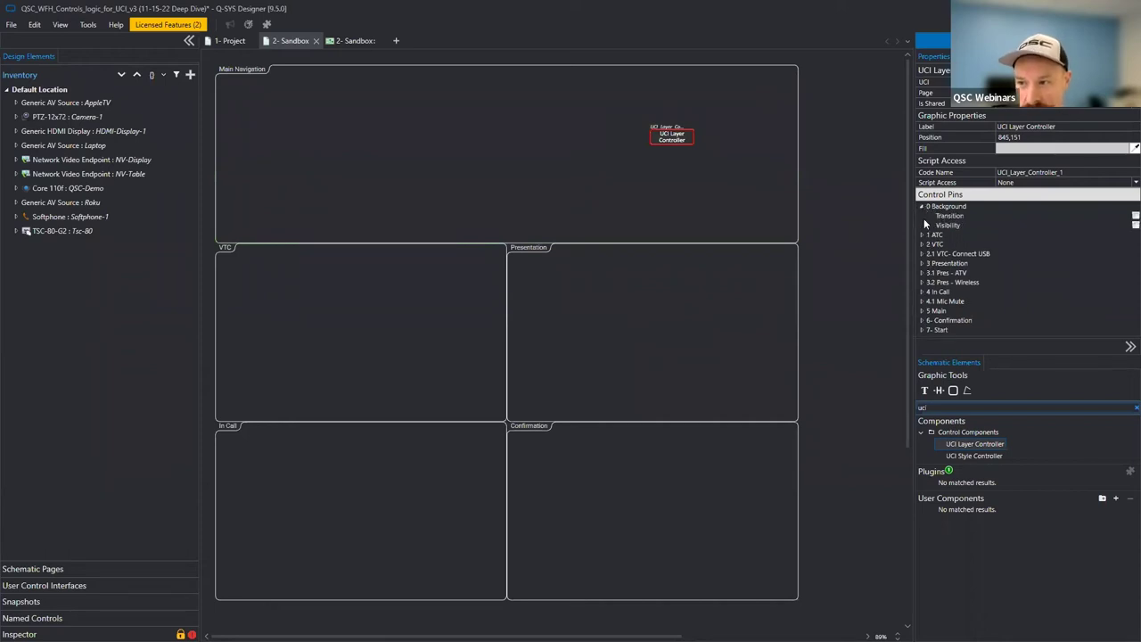
left_click(922, 234)
double_click(958, 224)
double_click(957, 254)
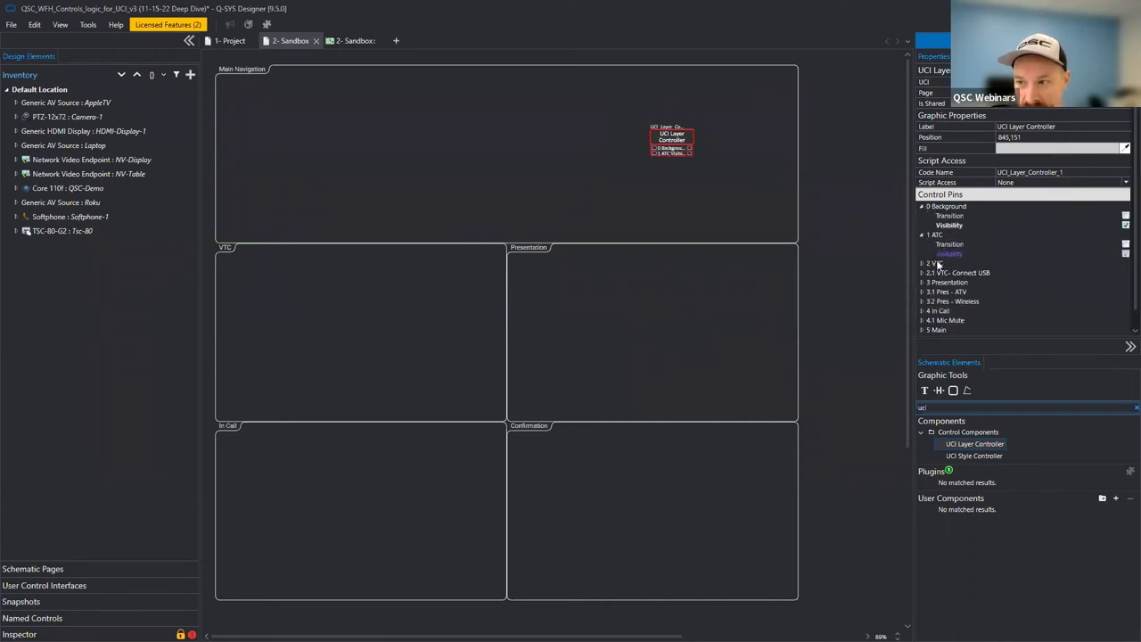
left_click(922, 263)
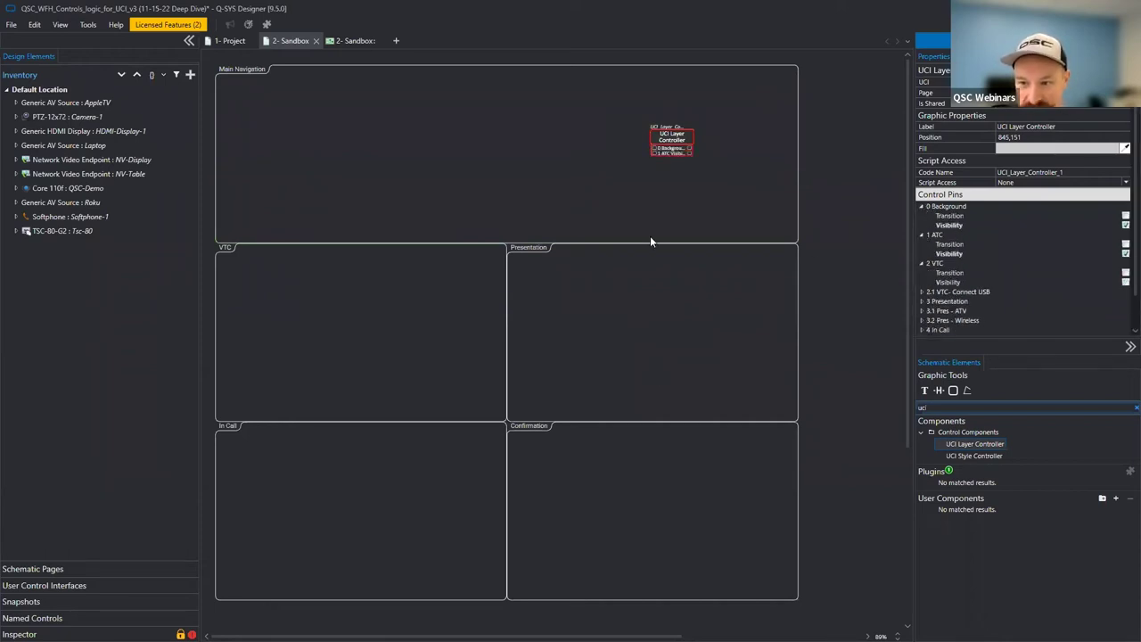
scroll(932, 254, "down", 1)
double_click(950, 253)
left_click(922, 263)
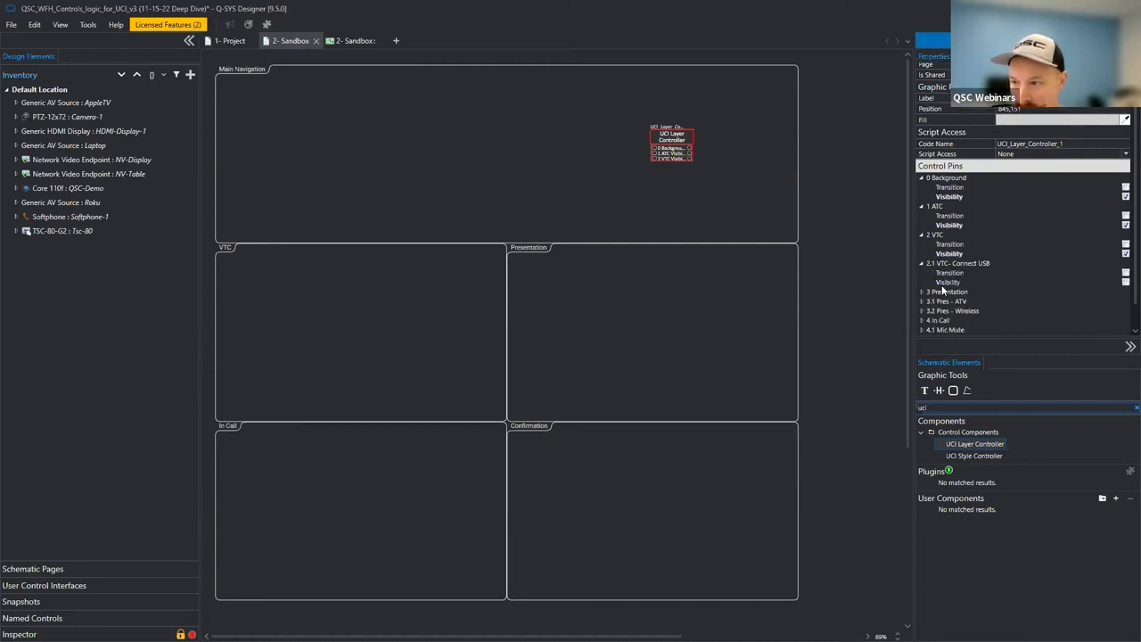
double_click(947, 282)
Enable the Visibility control pins for the 3 Presentation, 3.1 Pres - ATV and 3.2 Pres - Wireless layers.
scroll(942, 267, "down", 2)
left_click(922, 245)
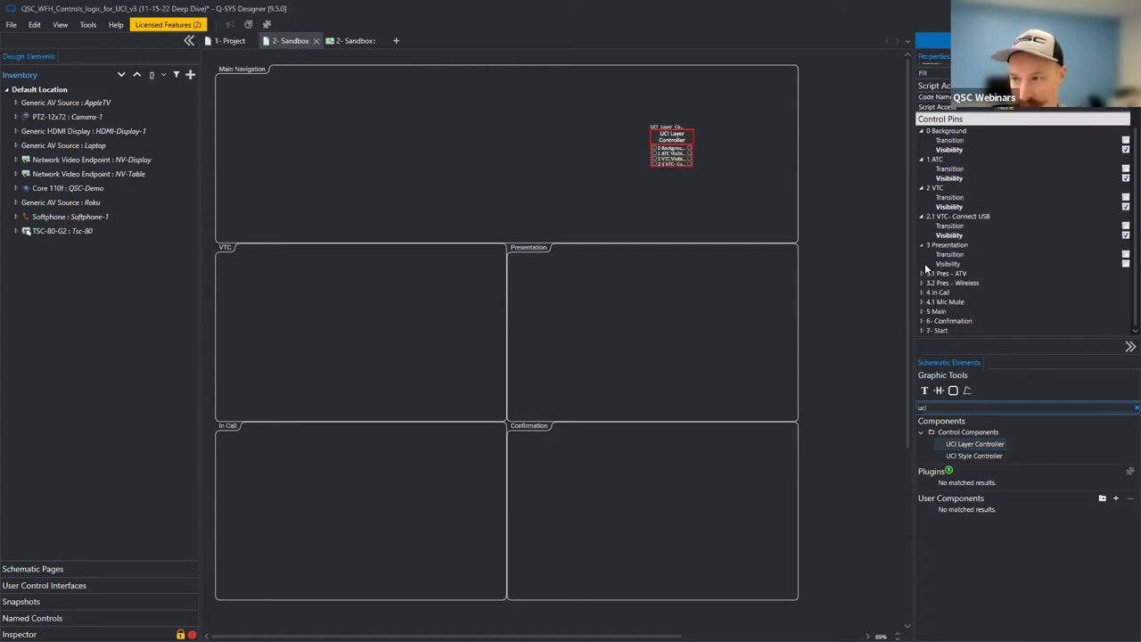
double_click(947, 264)
left_click(921, 274)
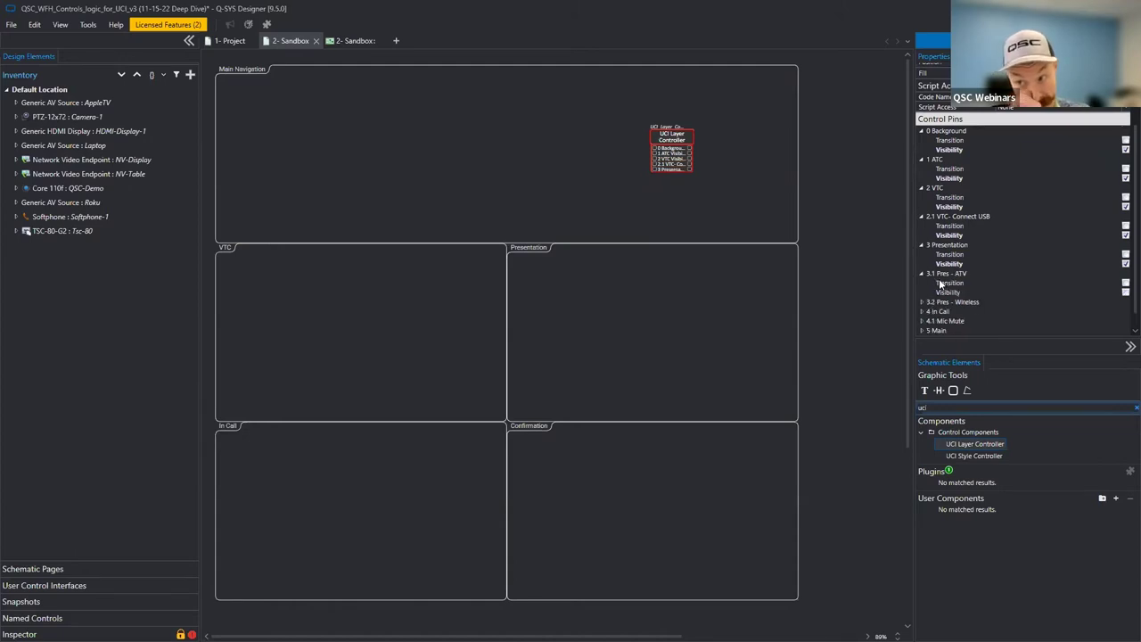
double_click(945, 291)
left_click(922, 301)
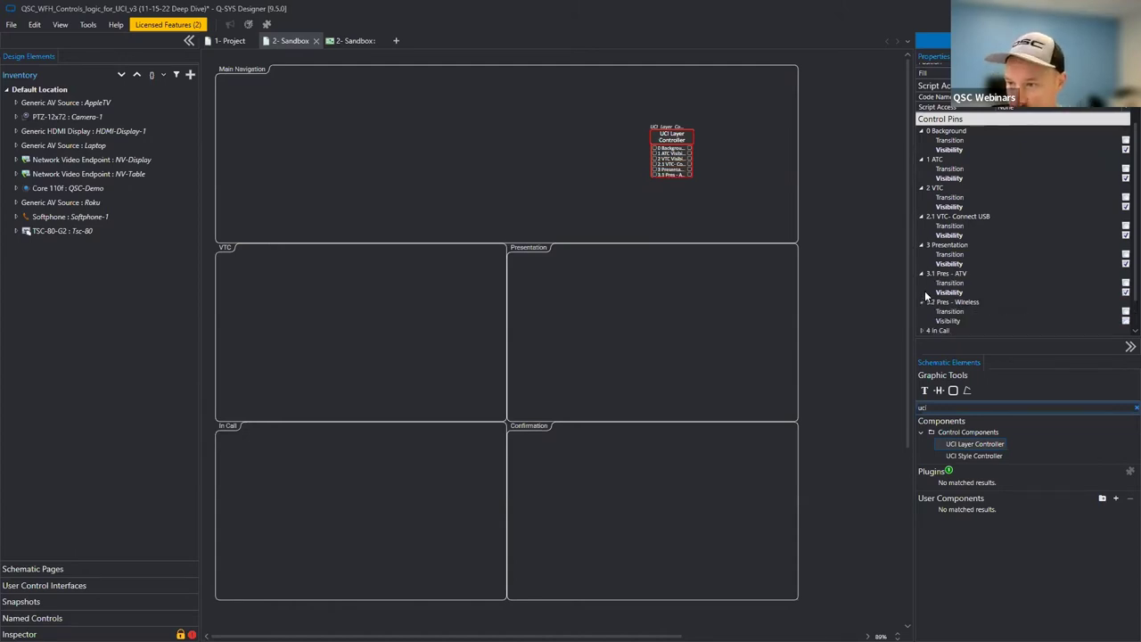
scroll(936, 285, "down", 2)
double_click(950, 279)
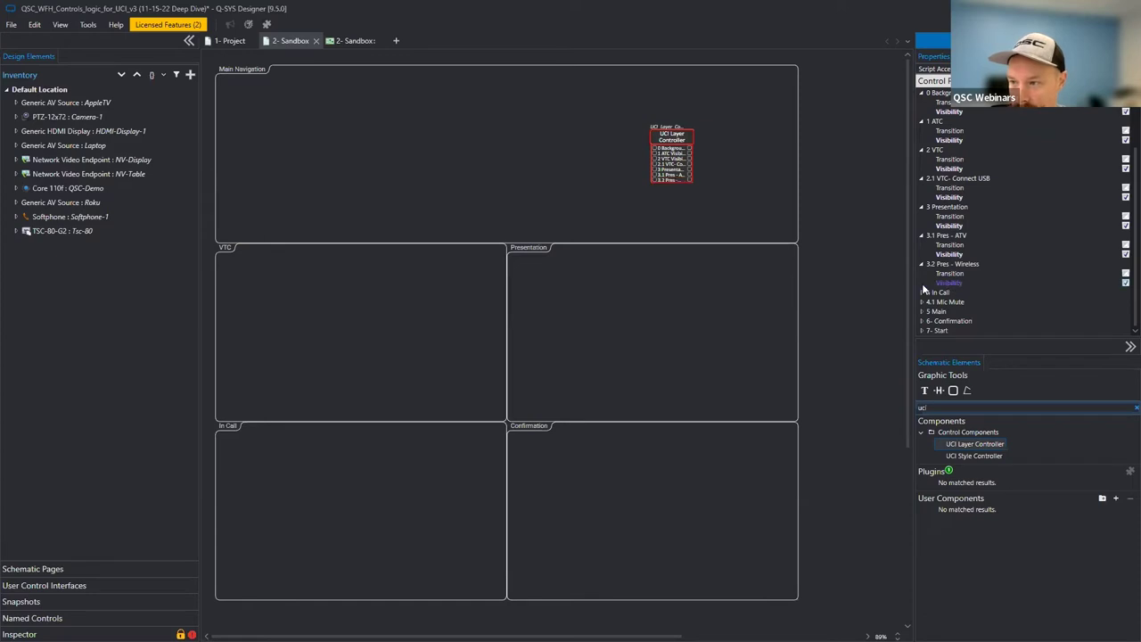
Enable the Visibility control pins for the 4 In Call, 4.1 Mic Mute and 5 Main layers.
left_click(921, 293)
scroll(936, 286, "down", 1)
double_click(946, 292)
left_click(922, 302)
scroll(971, 292, "down", 1)
double_click(944, 301)
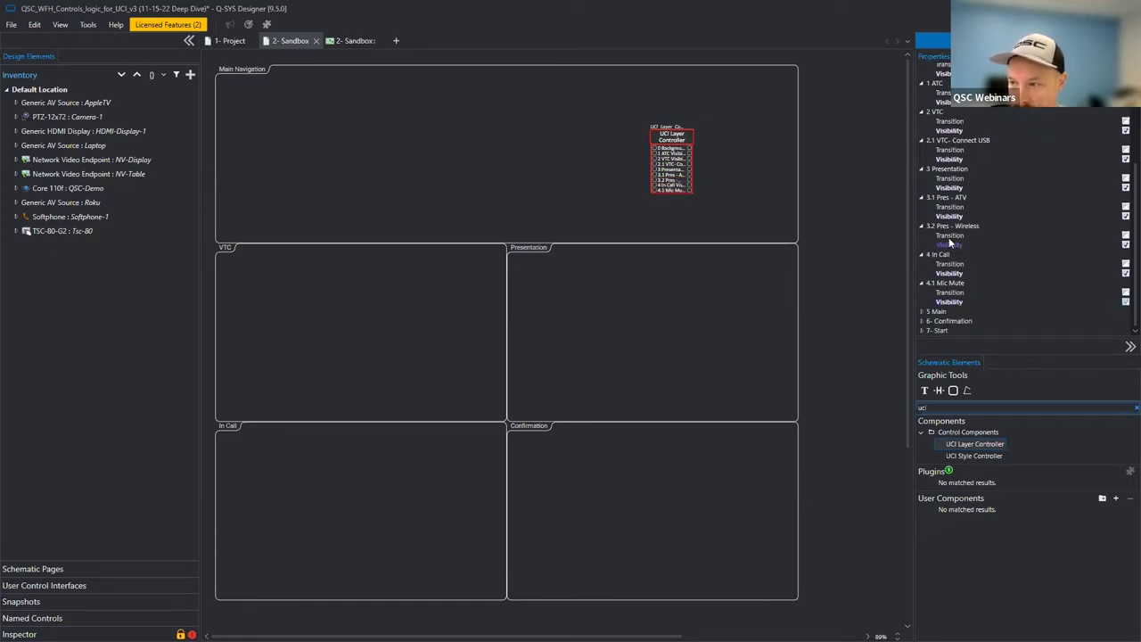
left_click(922, 311)
scroll(918, 309, "down", 1)
double_click(943, 311)
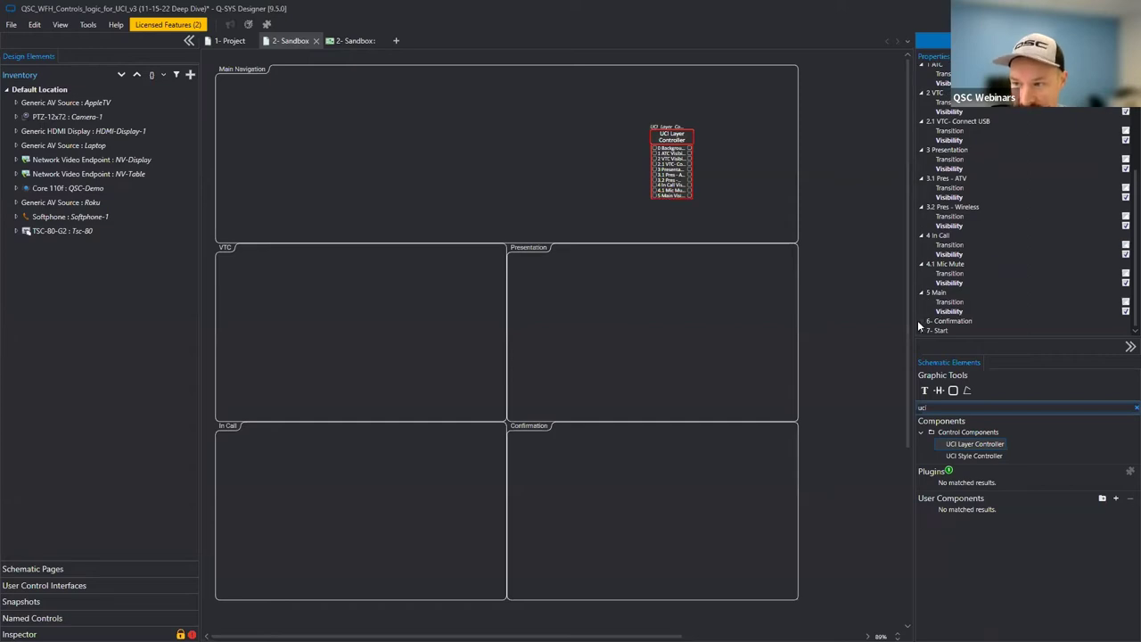
Enable the Visibility control pins for the 6- Confirmation and 7- Start layers, and deselect the controller.
left_click(922, 320)
scroll(918, 320, "down", 1)
double_click(943, 320)
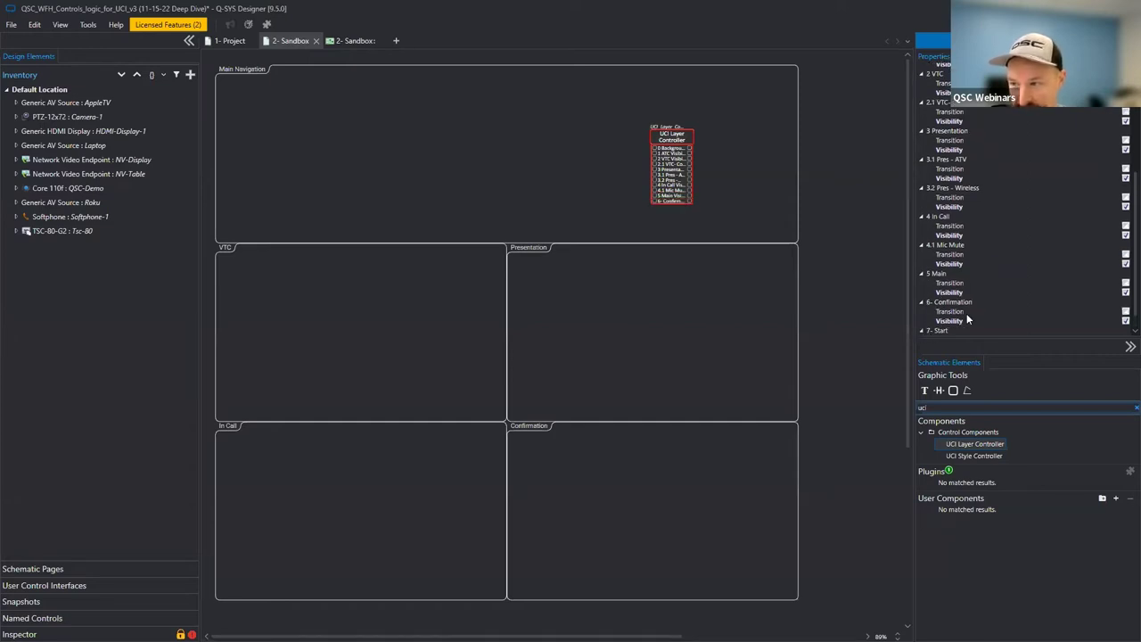
scroll(966, 313, "down", 1)
double_click(954, 329)
left_click(746, 164)
left_click(664, 139)
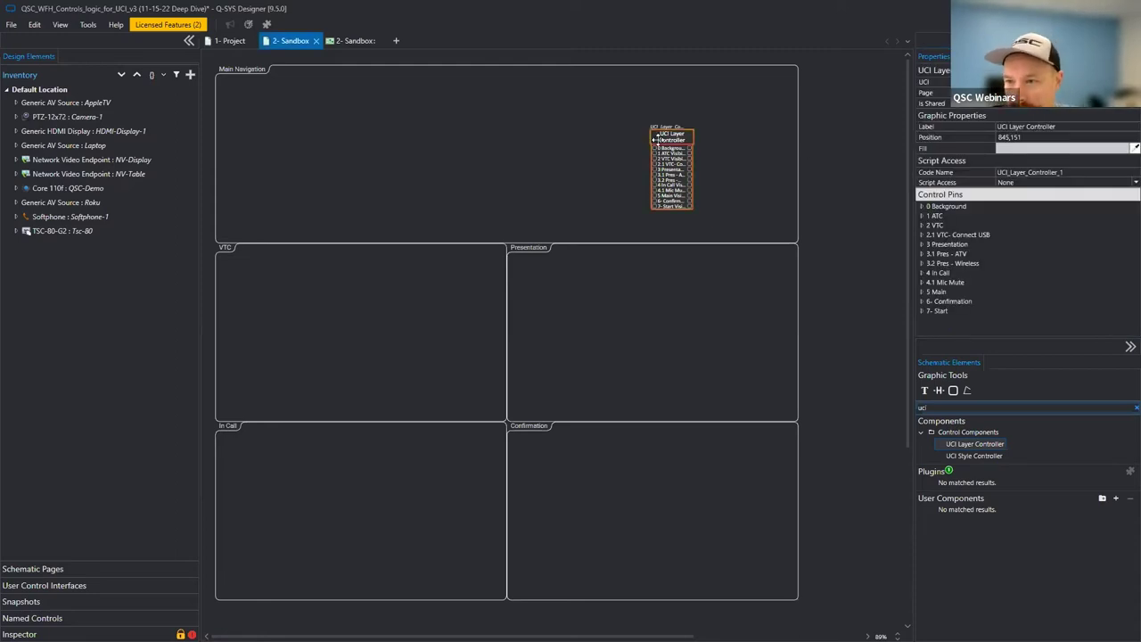
left_click(550, 179)
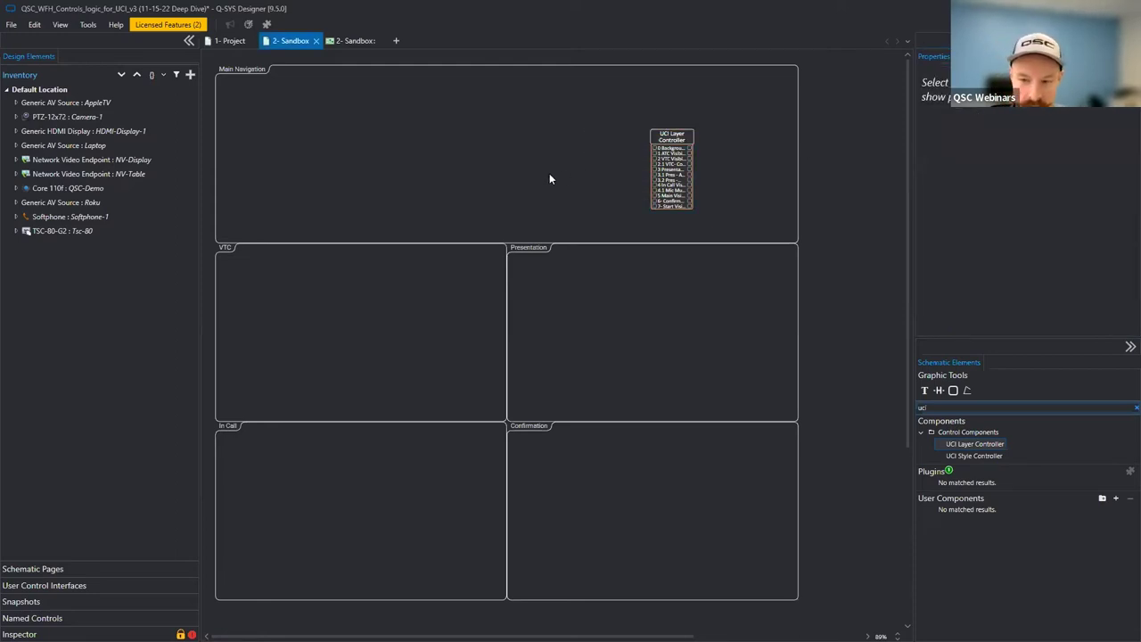
Find the Selector control component and place it in the Main Navigation area, across from the UCI Layer Controller.
left_click(963, 408)
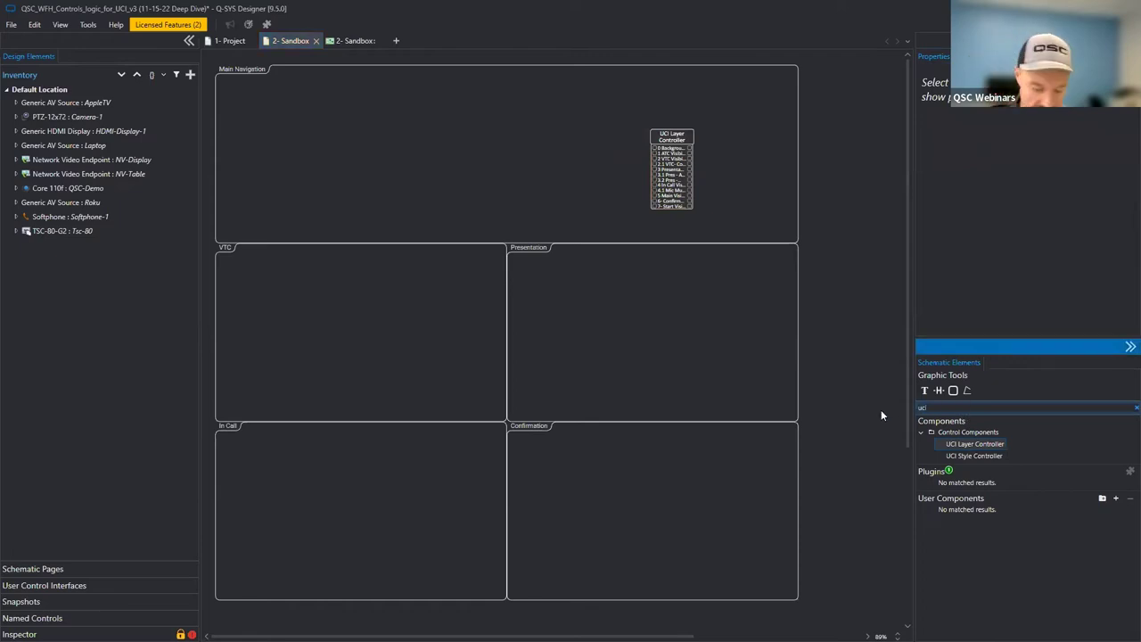
type("sele")
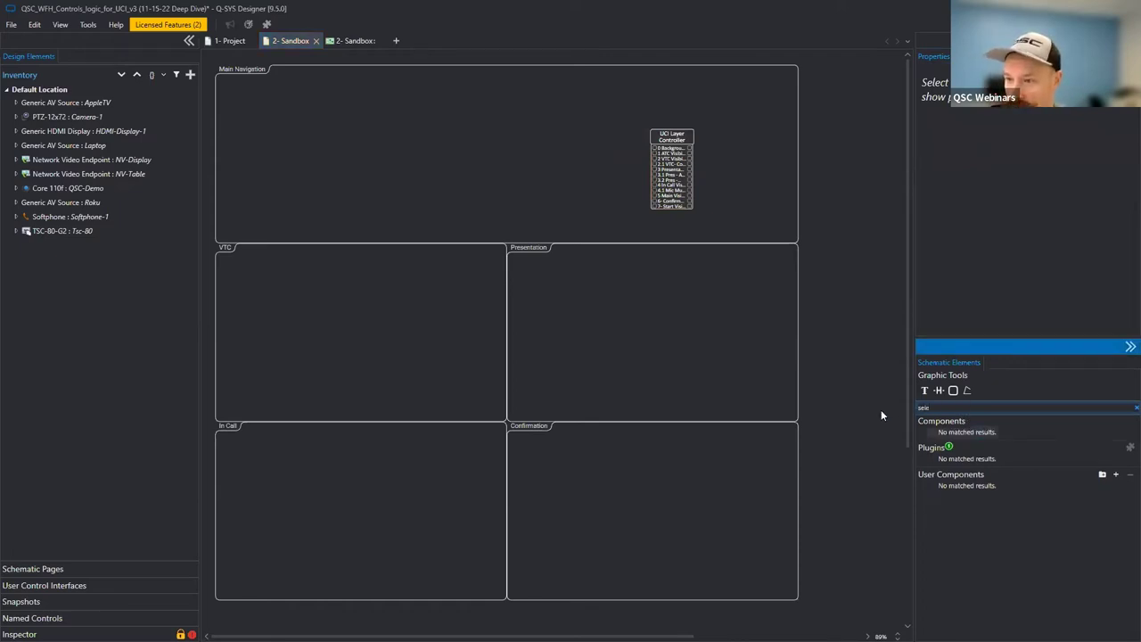
type("ct")
left_click_drag(958, 443, 352, 135)
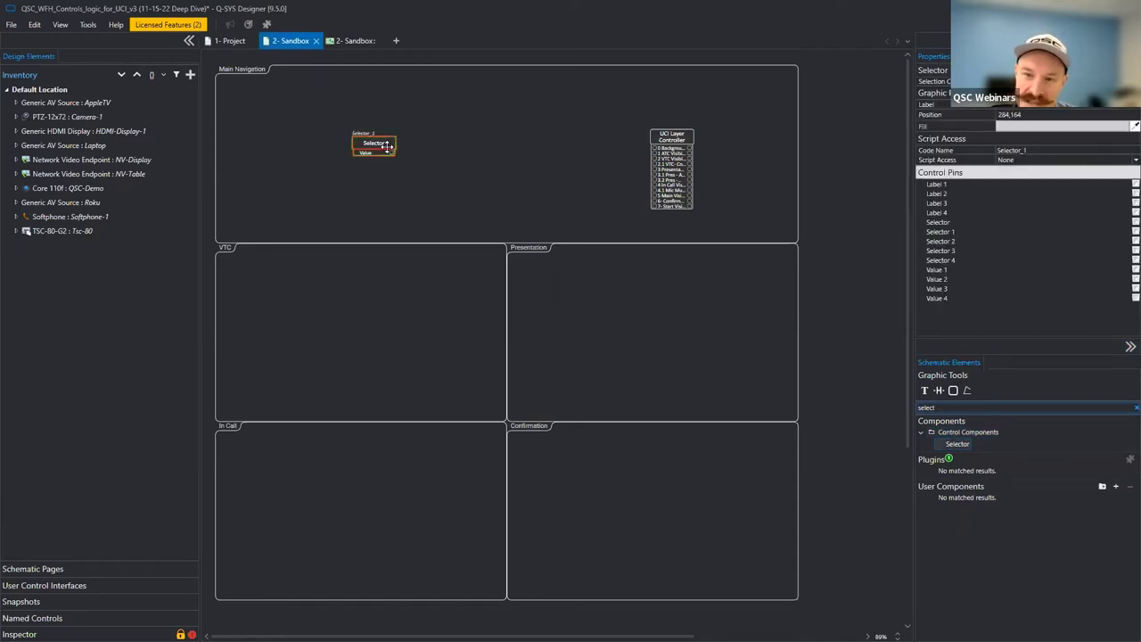
Open the Selector's control window to examine its label, value and selection fields, and close it.
double_click(385, 145)
left_click_drag(476, 157, 363, 183)
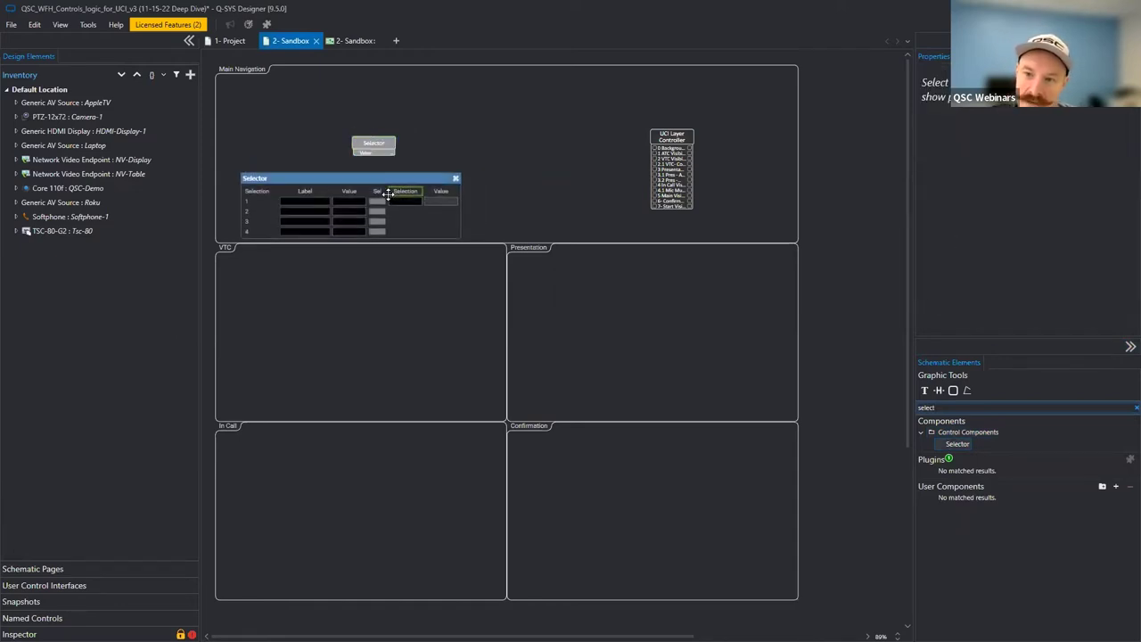
left_click(455, 178)
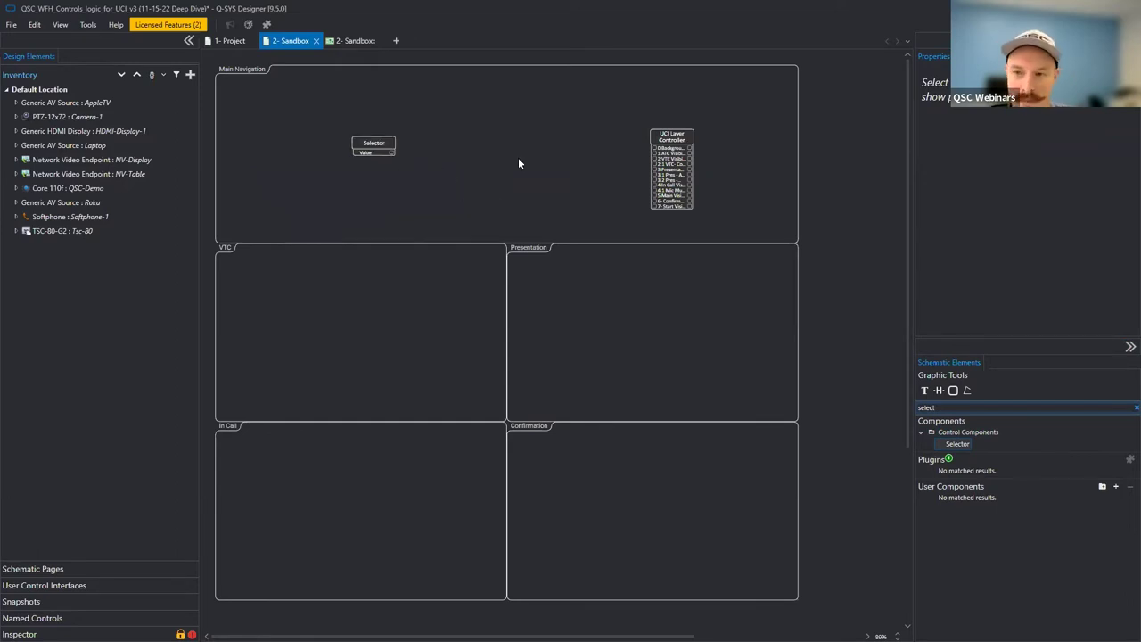
Rename the Selector component in the Main Navigation area to NAV Selector.
left_click(396, 148)
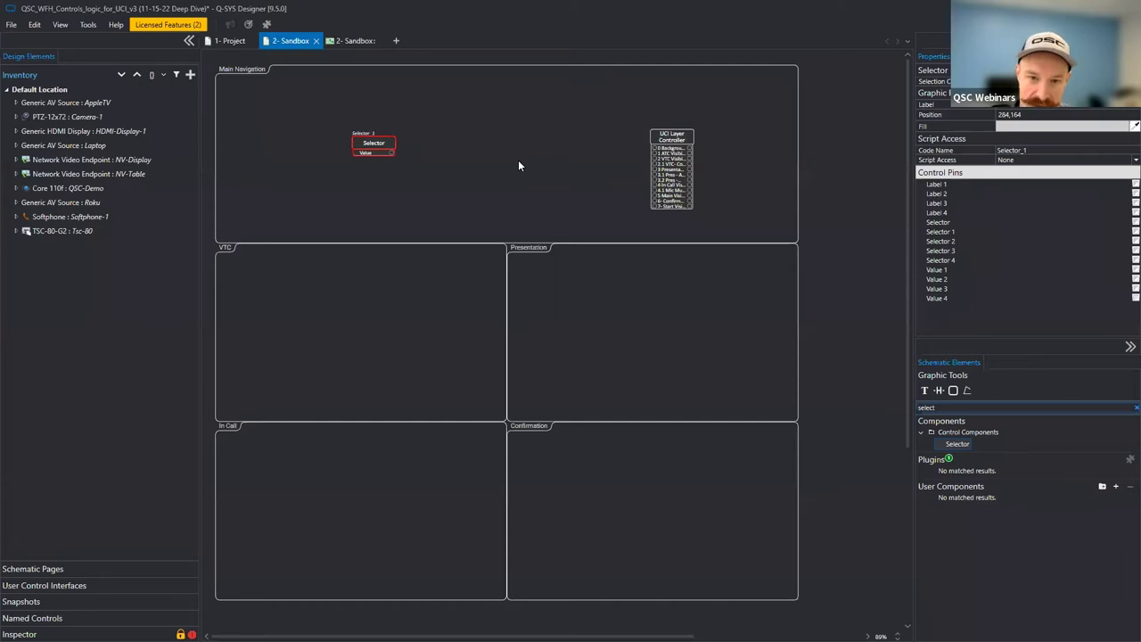
key("F2")
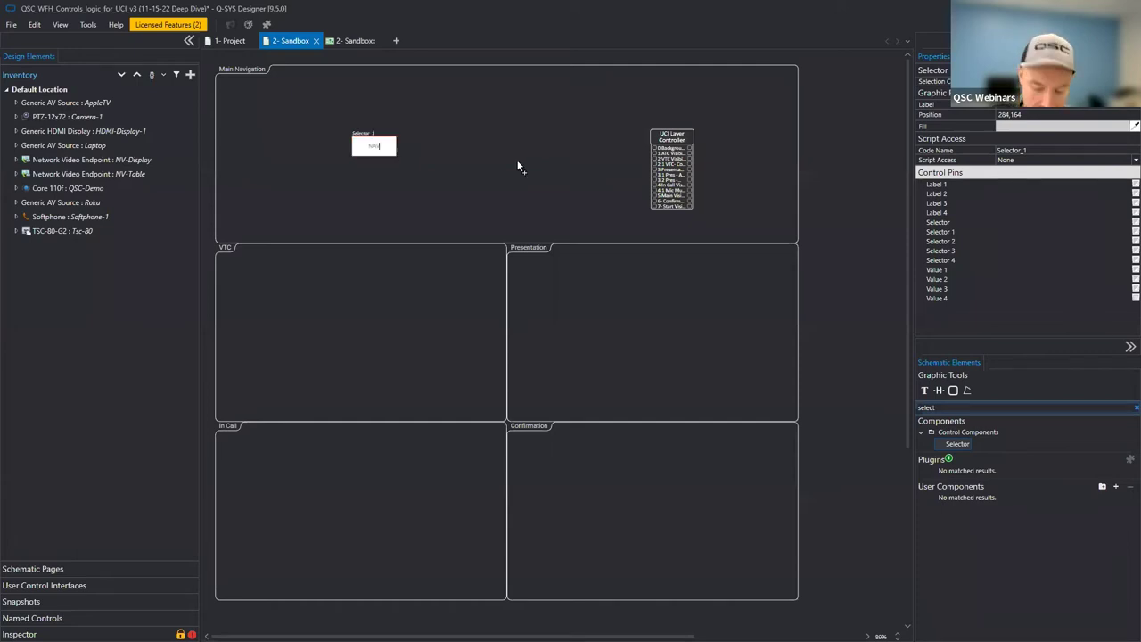
type("NAV Selector")
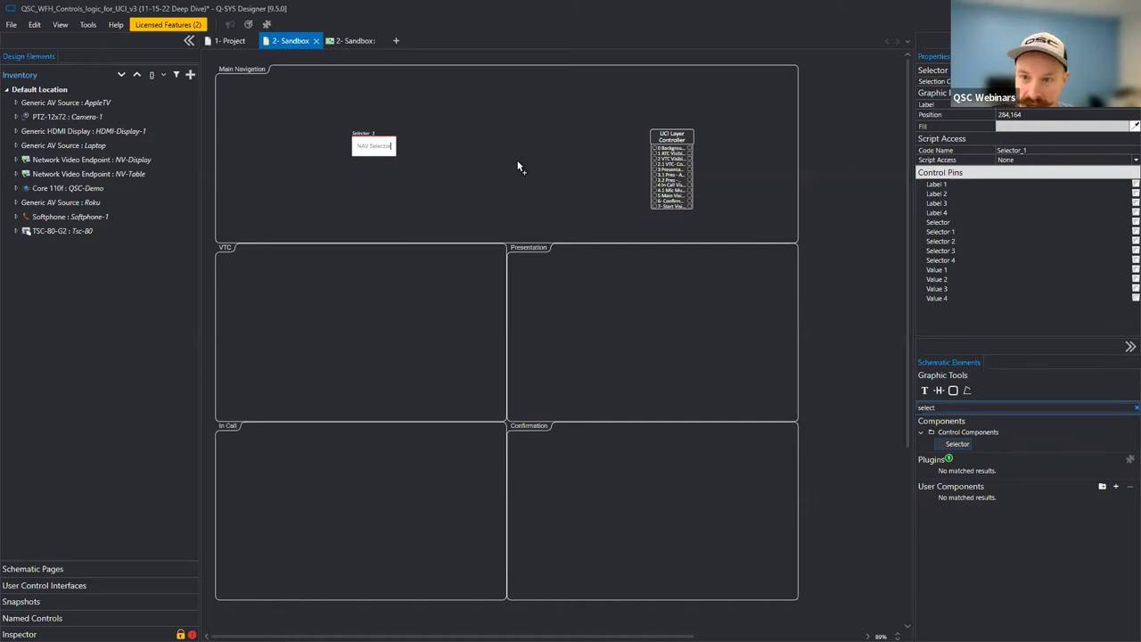
key("Return")
left_click(379, 142)
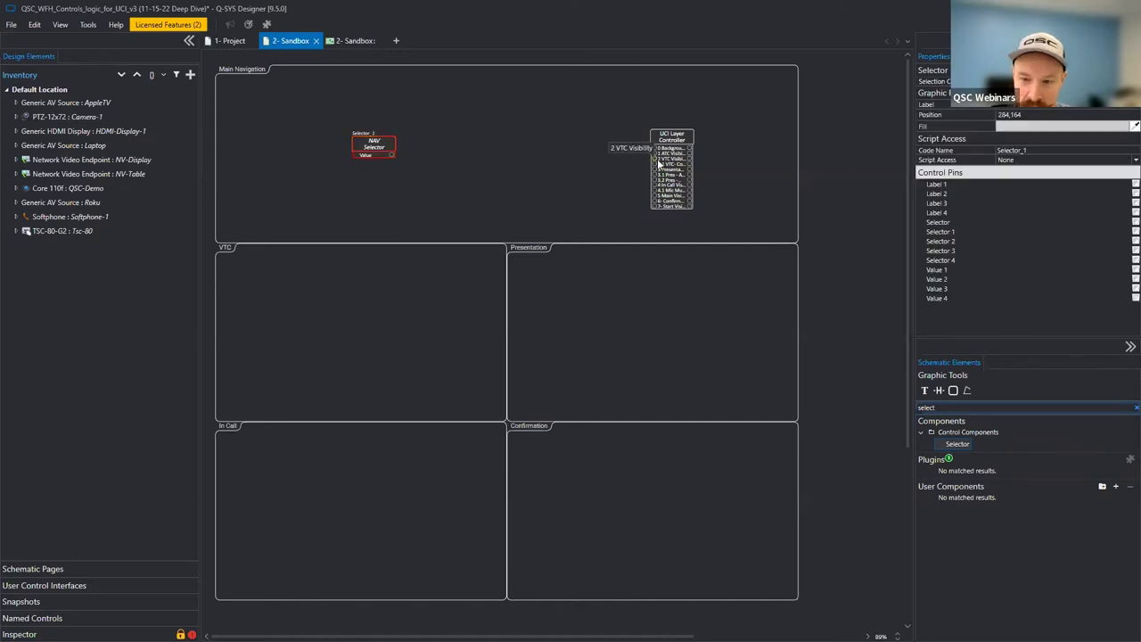
In the UCI layout, hide the 1 ATC layer and show the 3 Presentation and 3.1 Pres - ATV layers together with 5 Main.
left_click(354, 40)
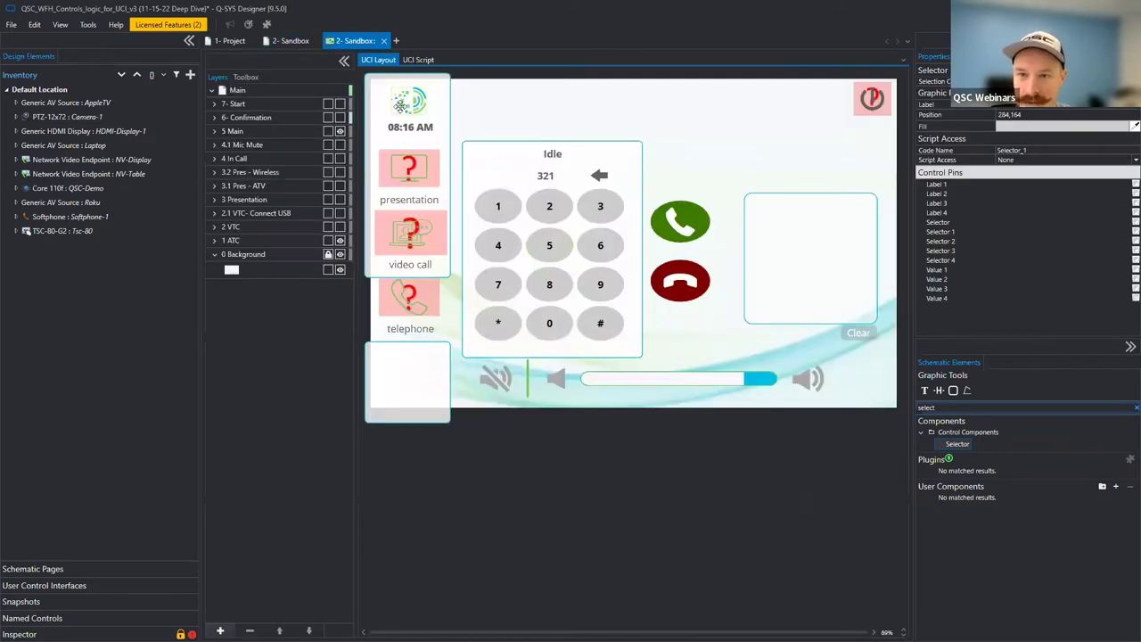
left_click(338, 132)
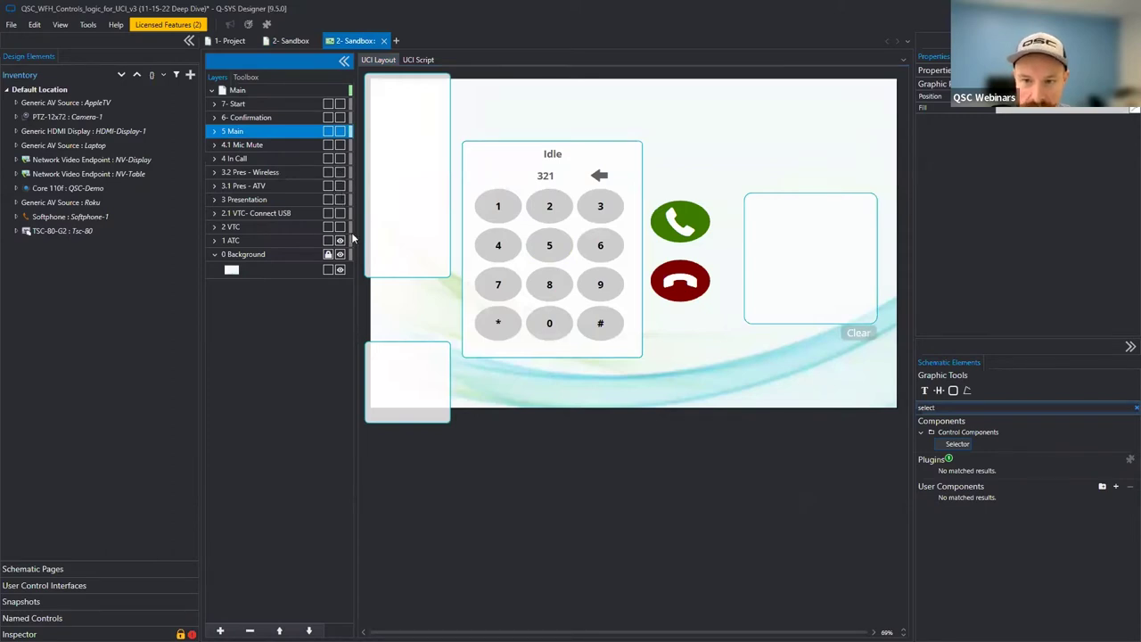
left_click(342, 242)
left_click(340, 214)
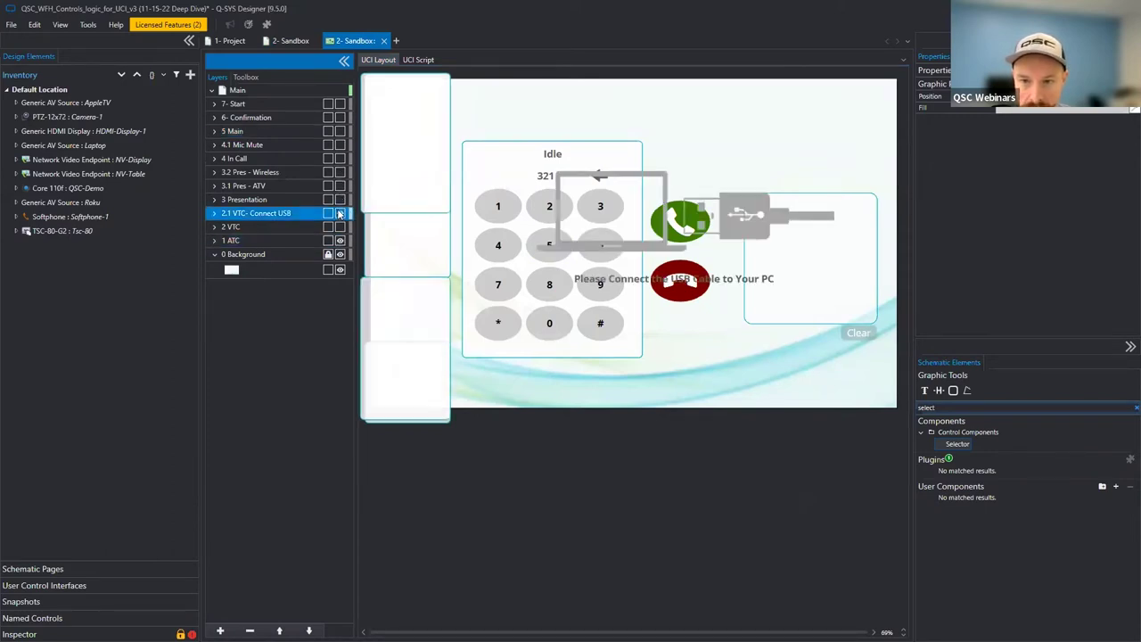
left_click(341, 241)
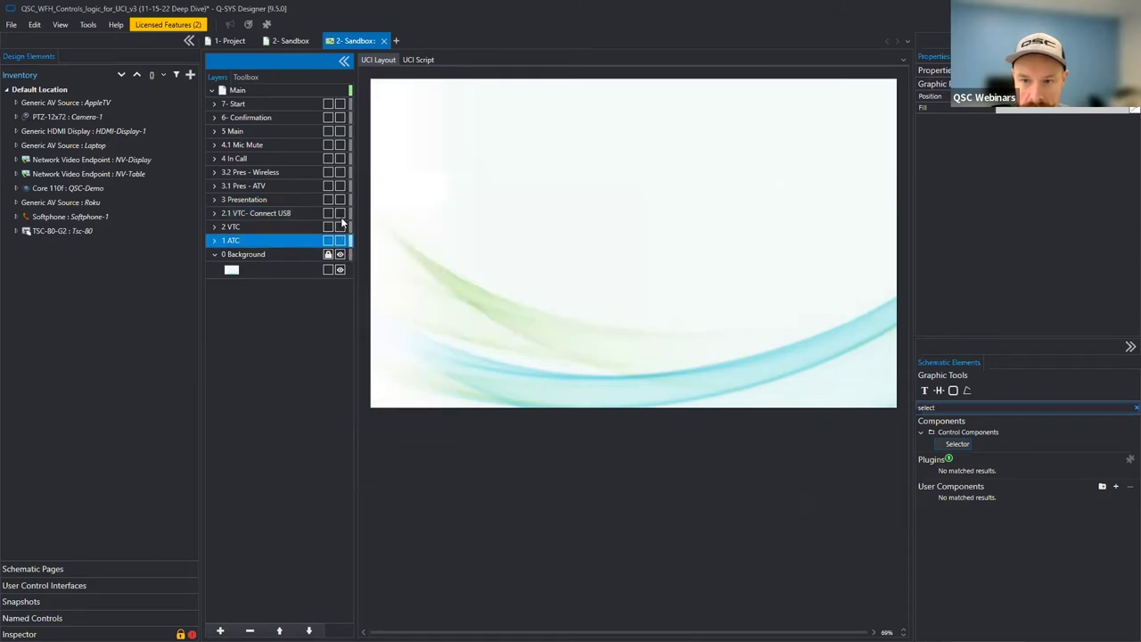
left_click(339, 199)
left_click(340, 186)
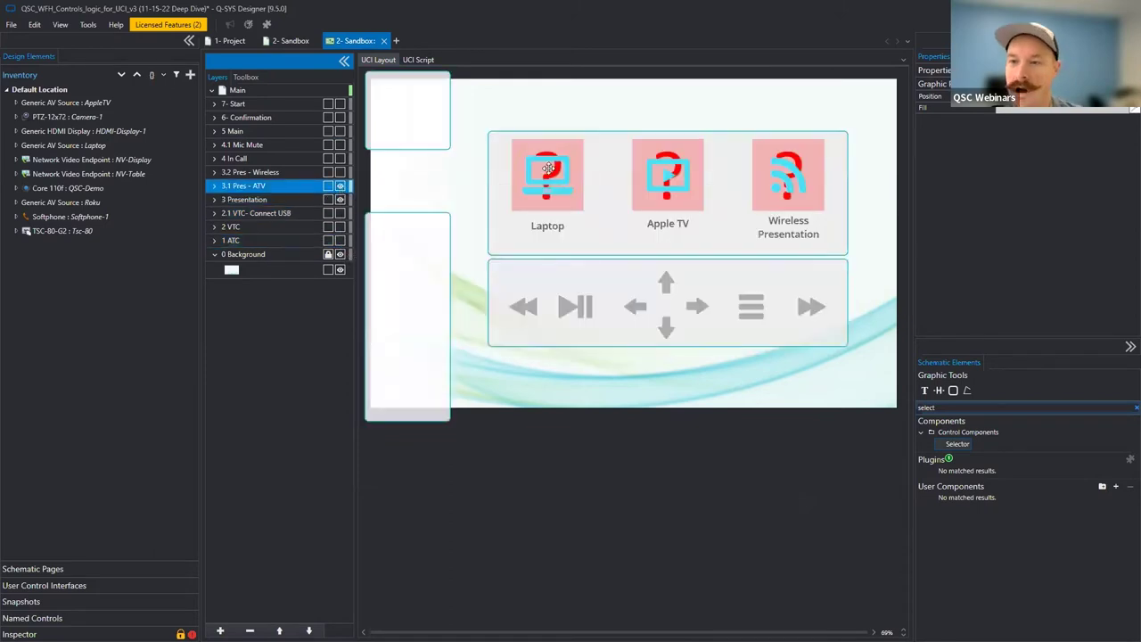
left_click(341, 131)
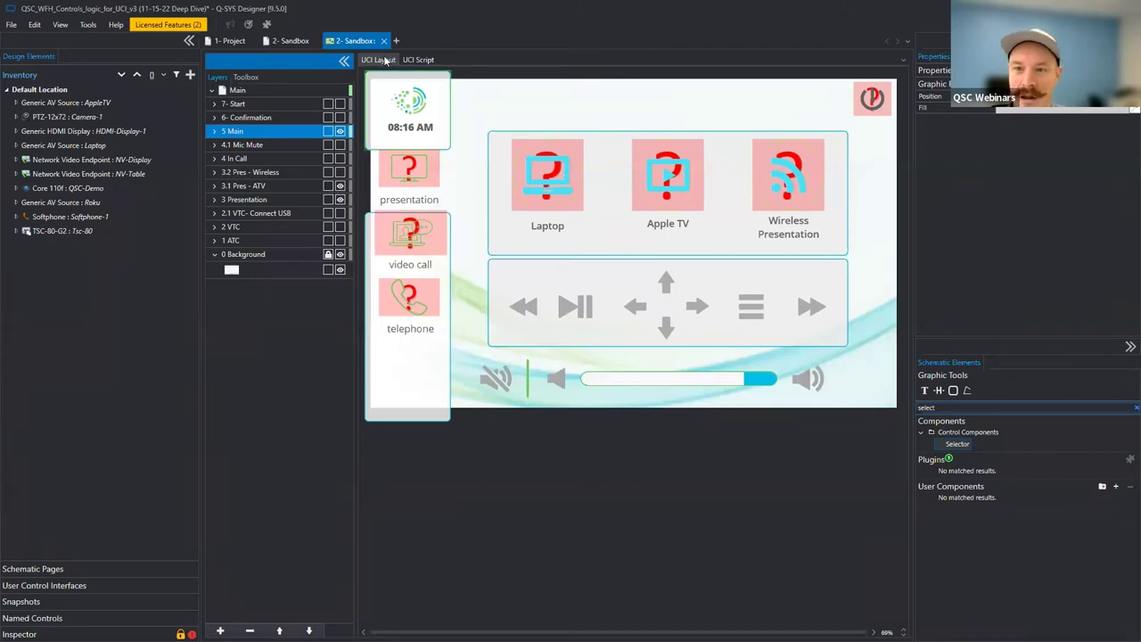
Return to the Sandbox schematic and enable the NAV Selector's control pins Selector 1 through Selector 4.
left_click(293, 44)
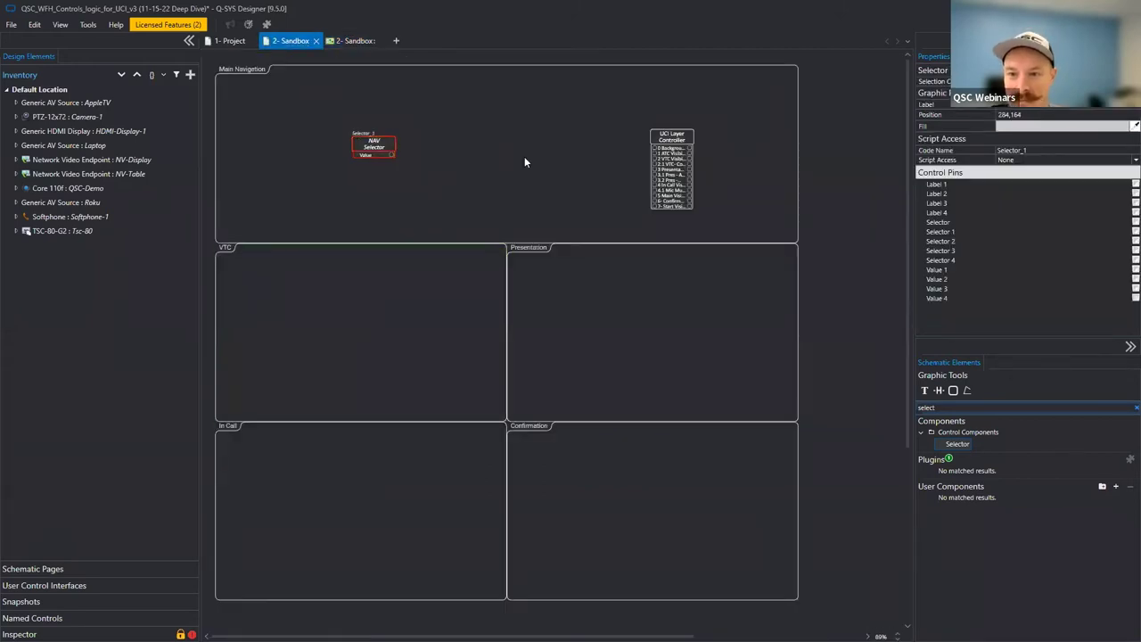
left_click(941, 232)
left_click(940, 242)
left_click(940, 251)
left_click(940, 260)
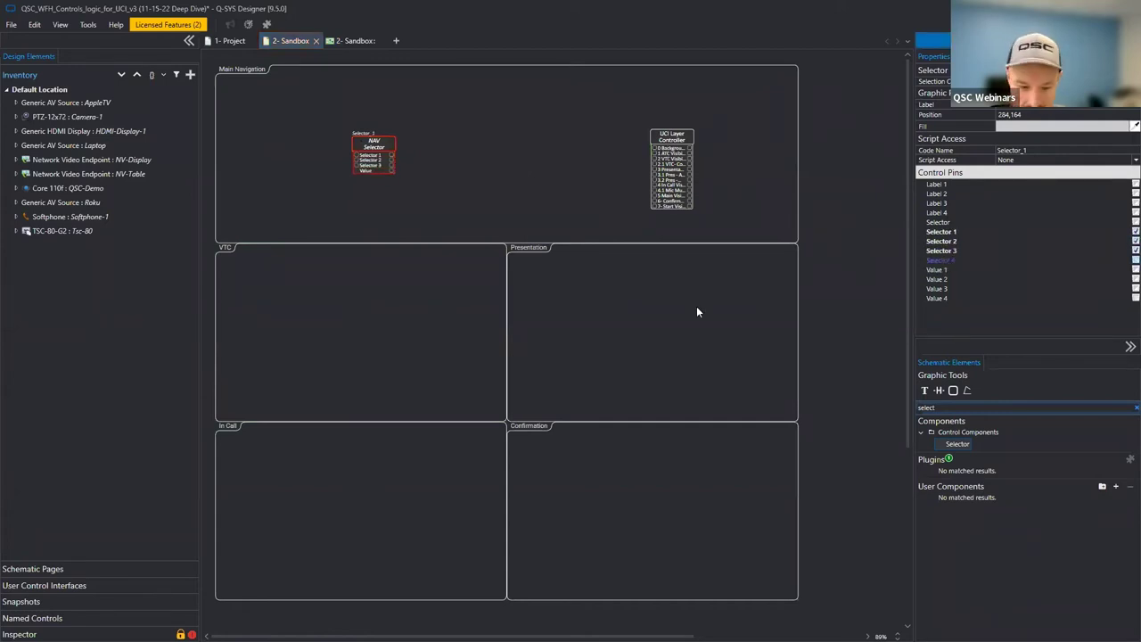
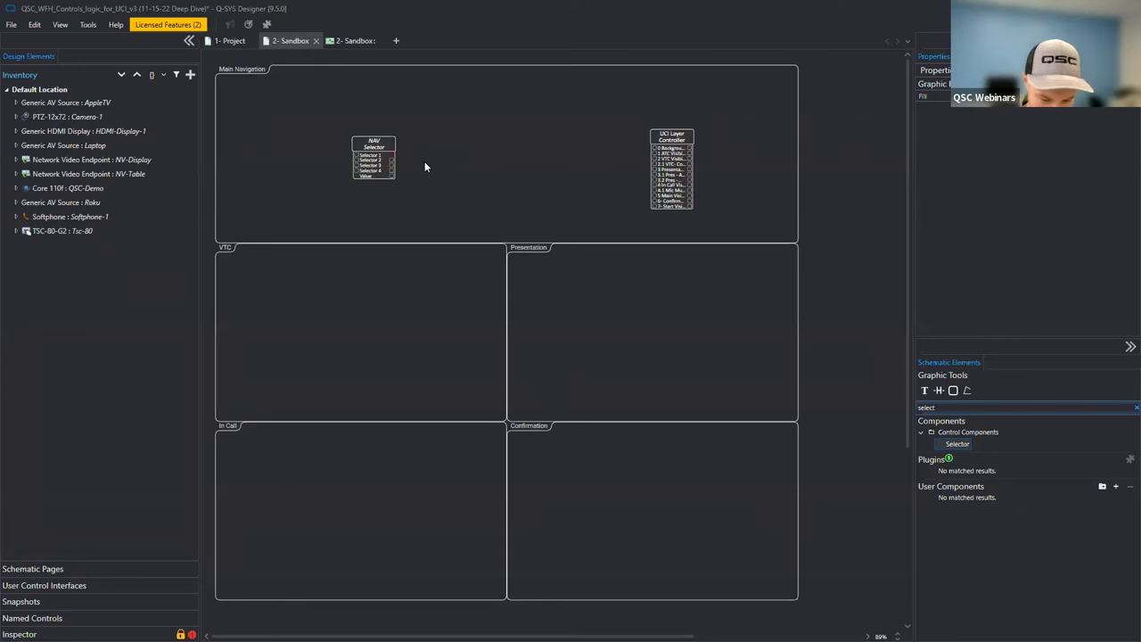
Add signal name tags to the NAV Selector's outputs, naming Selector 1 Presentation and Selector 2 VTC.
scroll(422, 160, "up", 3)
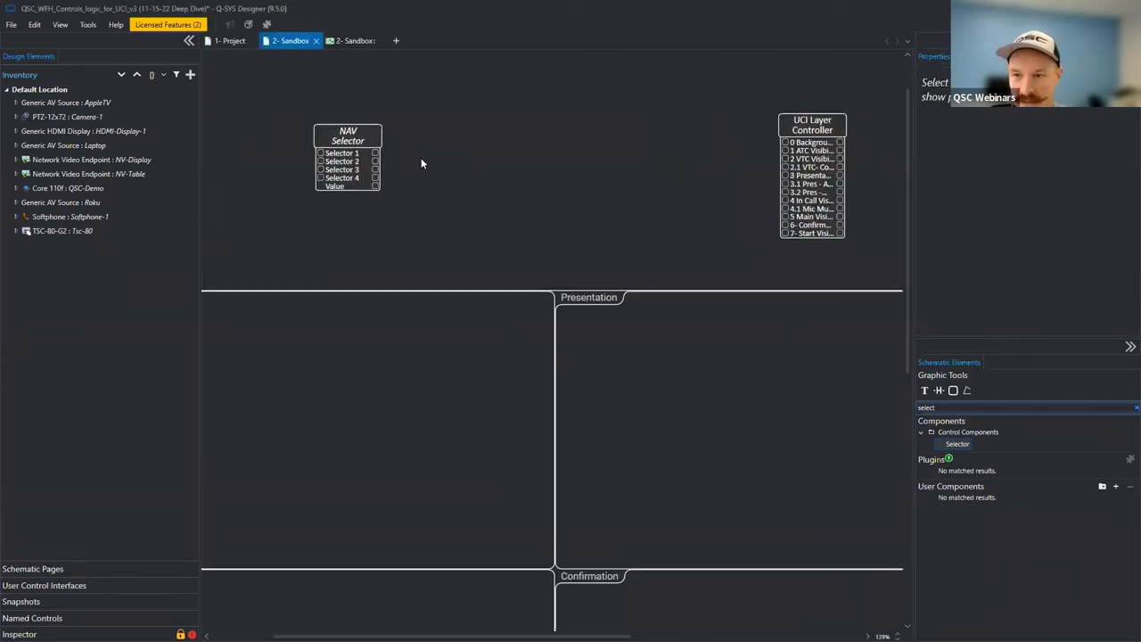
type("Presentation")
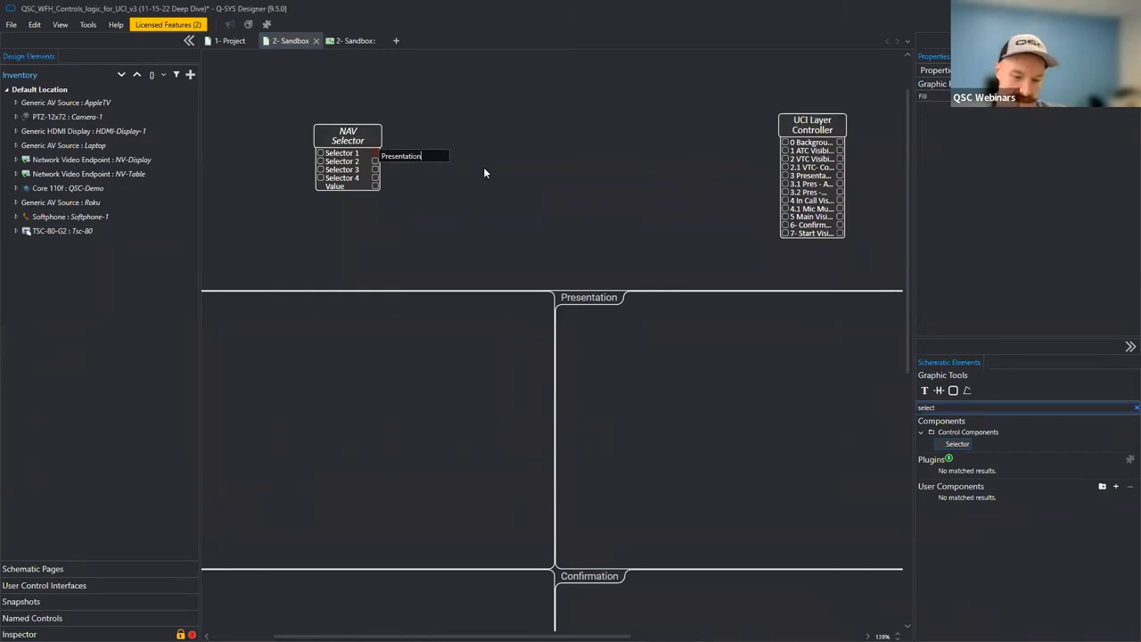
key("Return")
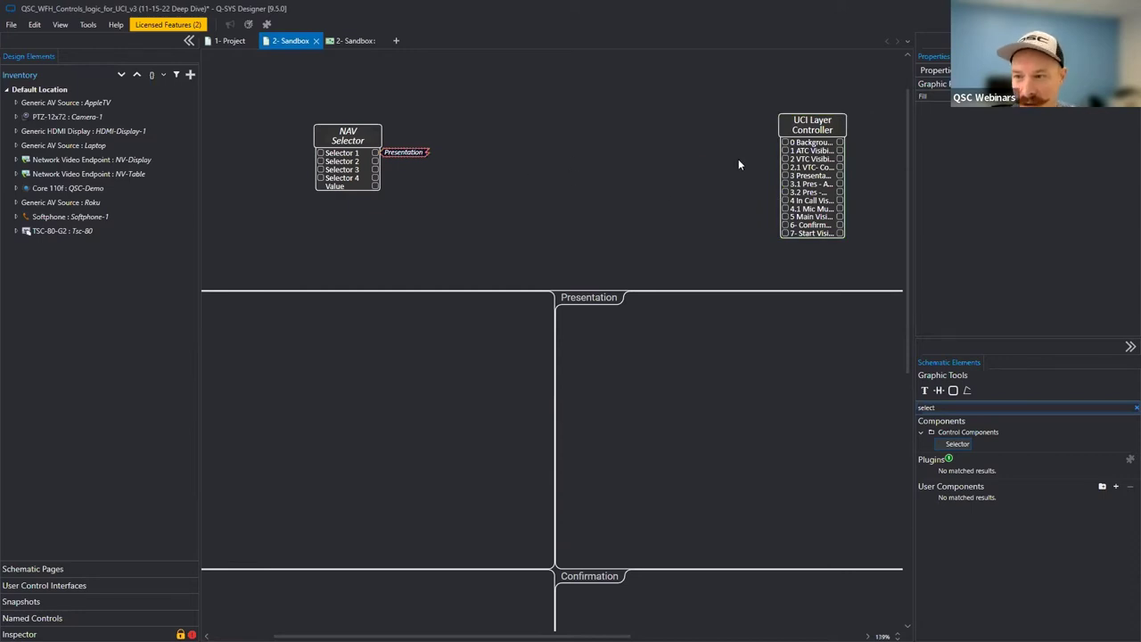
left_click(462, 189)
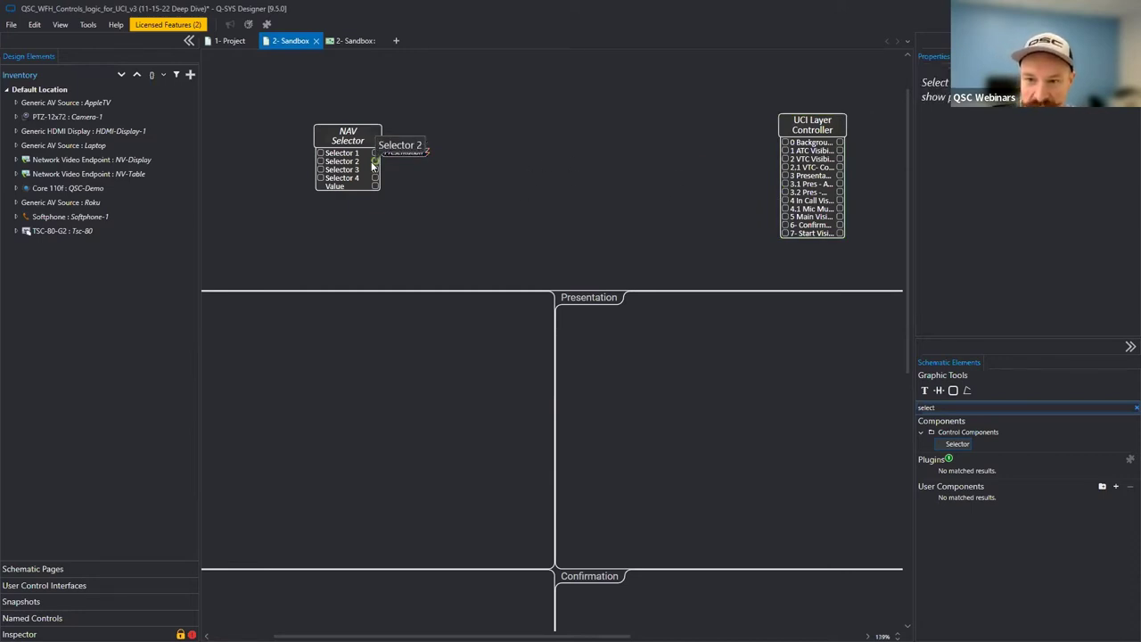
type("VTC")
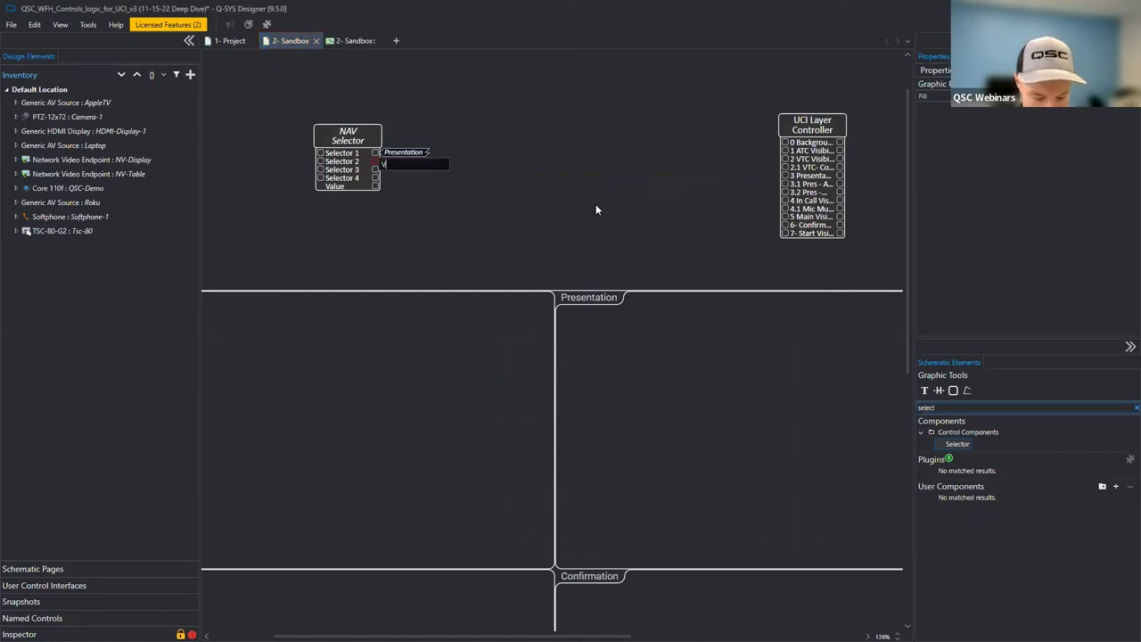
key("Return")
Tag the NAV Selector's Selector 3 output as ATC and, after checking the UCI layout's navigation buttons, Selector 4 as Start.
left_click(382, 172)
type("ATC")
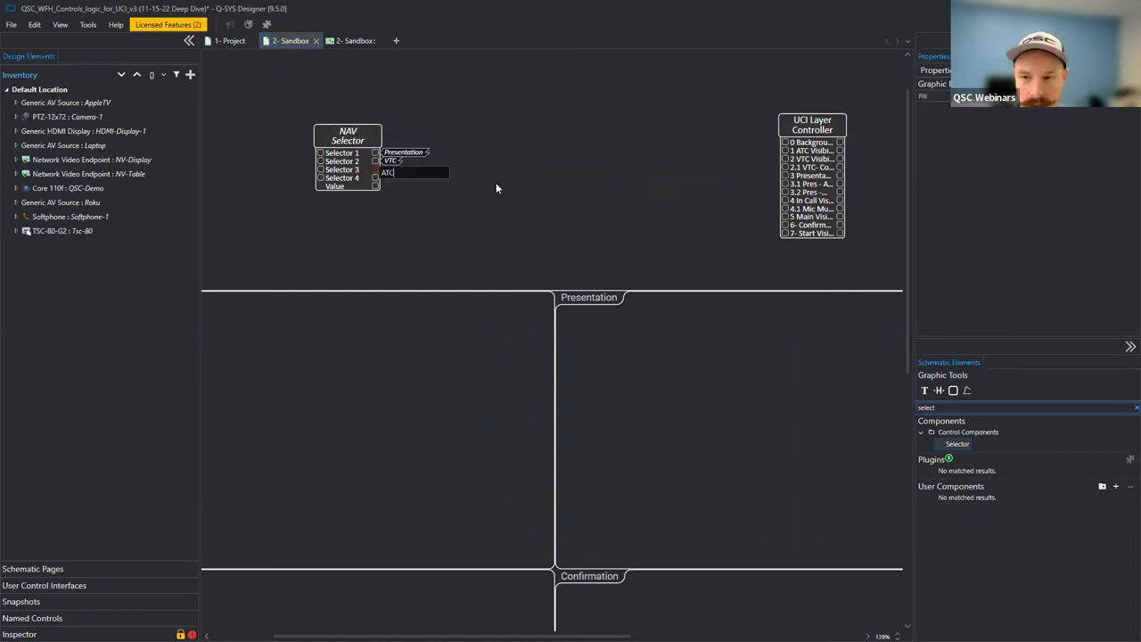
key("Return")
left_click(353, 41)
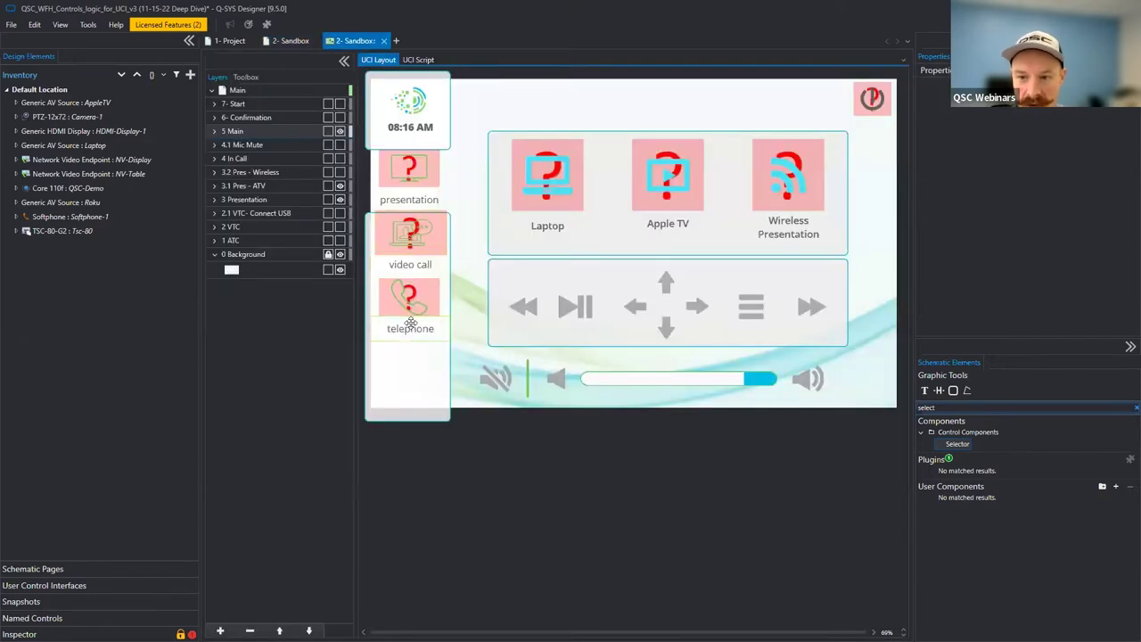
left_click(292, 41)
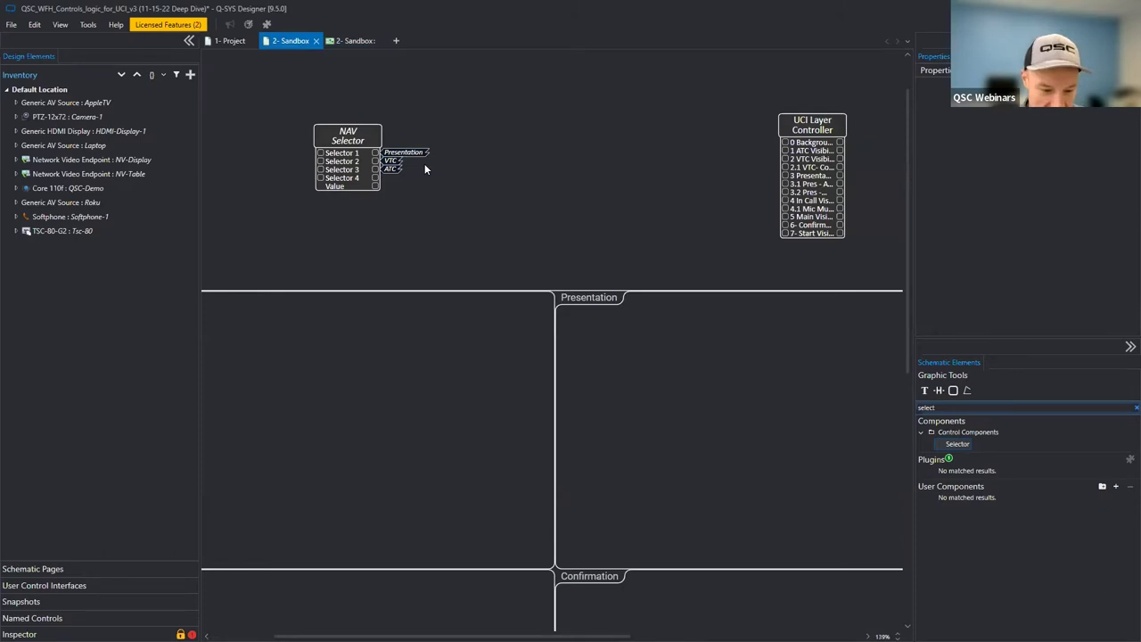
left_click(376, 177)
type("Start")
key("Return")
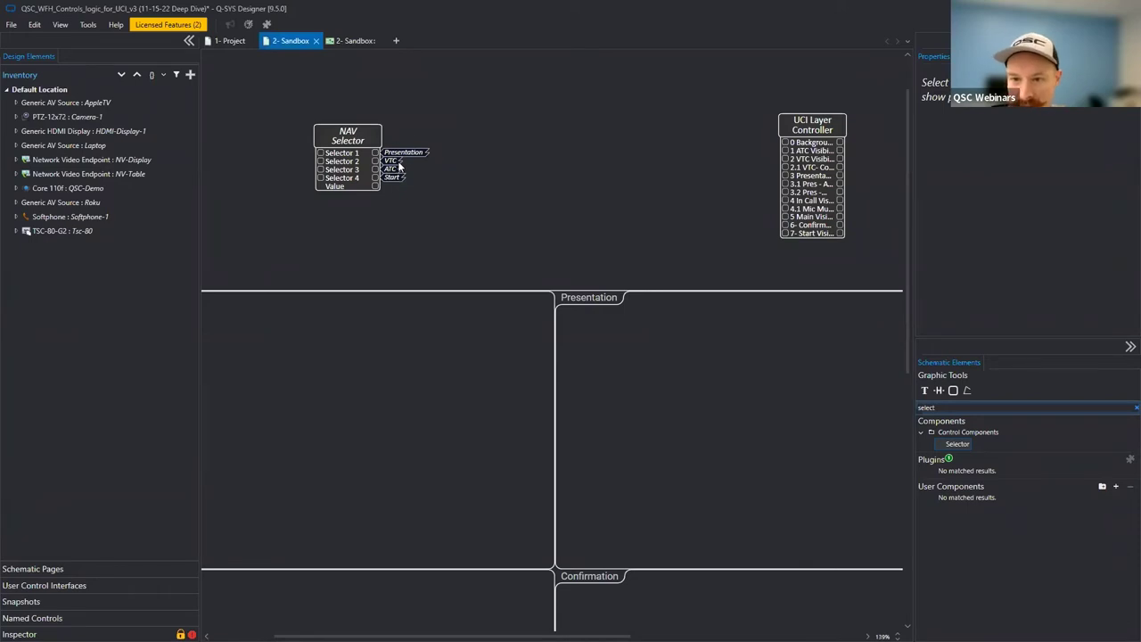
Open the NAV Selector's controls and tag the UCI Layer Controller's 3 Presentation, 2 VTC and 1 ATC Visibility inputs Presentation, VTC and ATC.
left_click(357, 133)
double_click(357, 134)
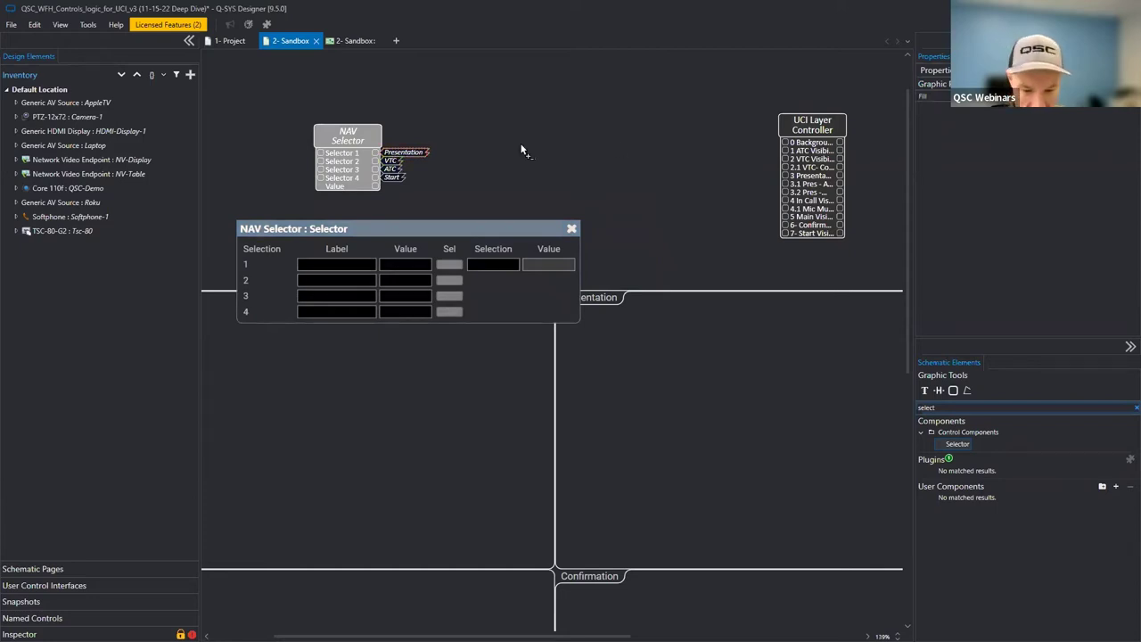
left_click_drag(522, 150, 786, 175)
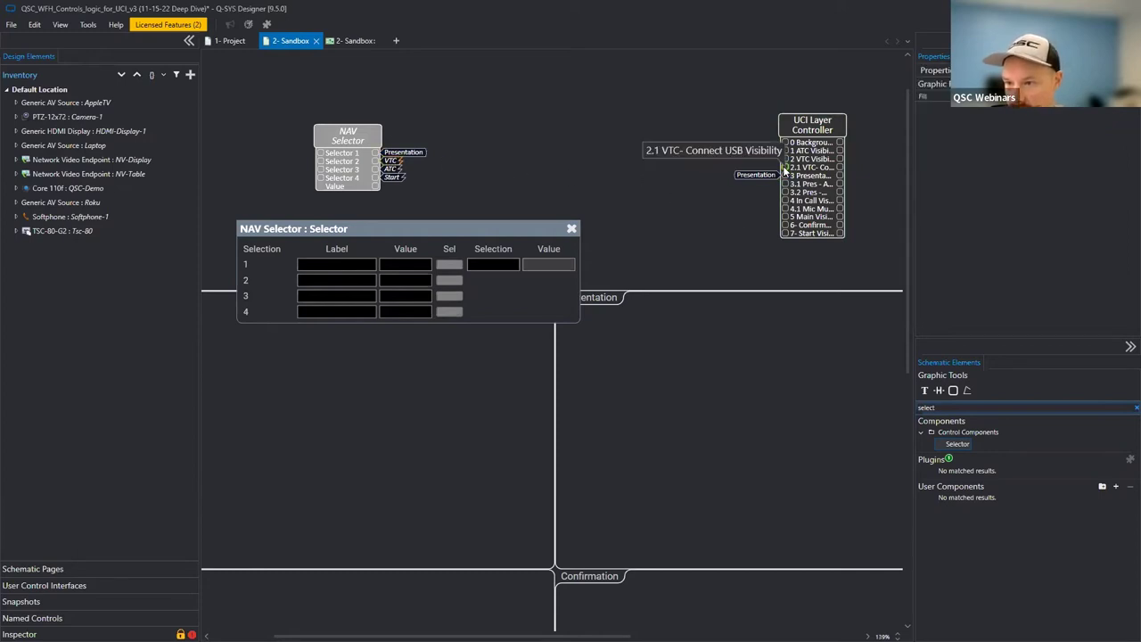
mouse_move(784, 165)
left_mouse_down()
mouse_move(391, 161)
mouse_move(785, 150)
left_mouse_up()
left_click(482, 179)
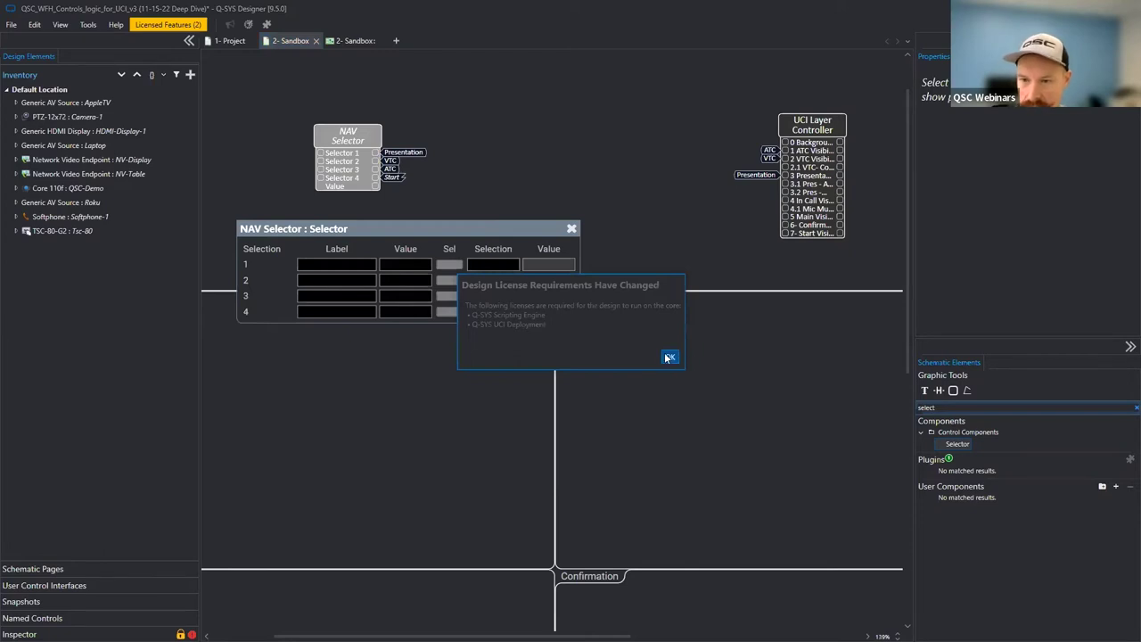
Accept the license notice to emulate the design, and label the NAV Selector's selections 1 to 3 Presentation, VTC and ATC.
left_click(668, 358)
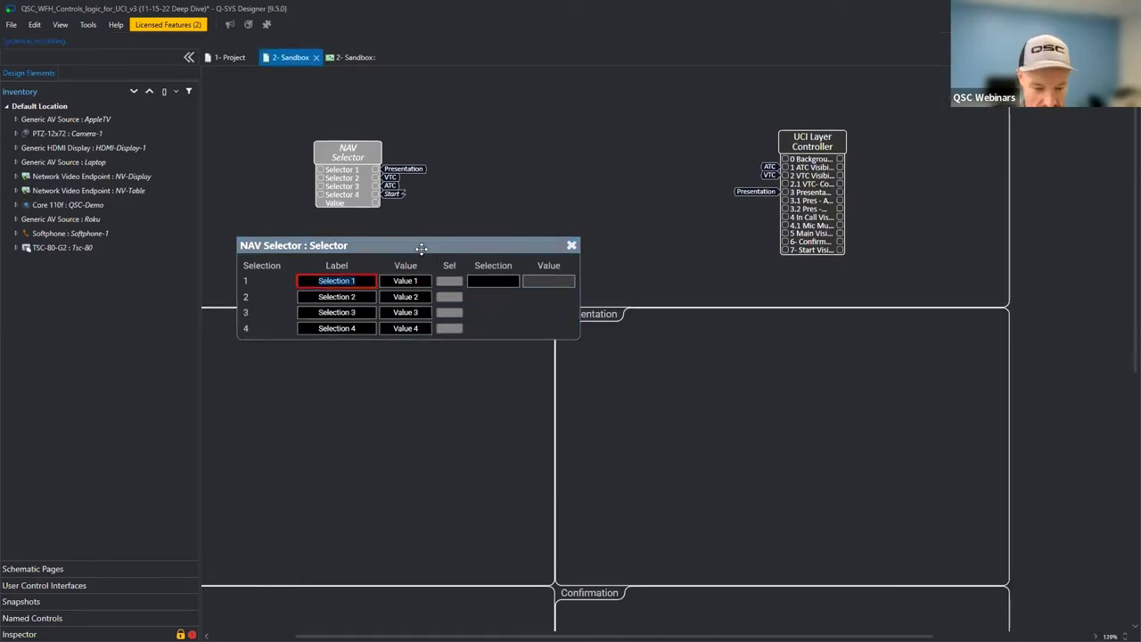
left_click(422, 248)
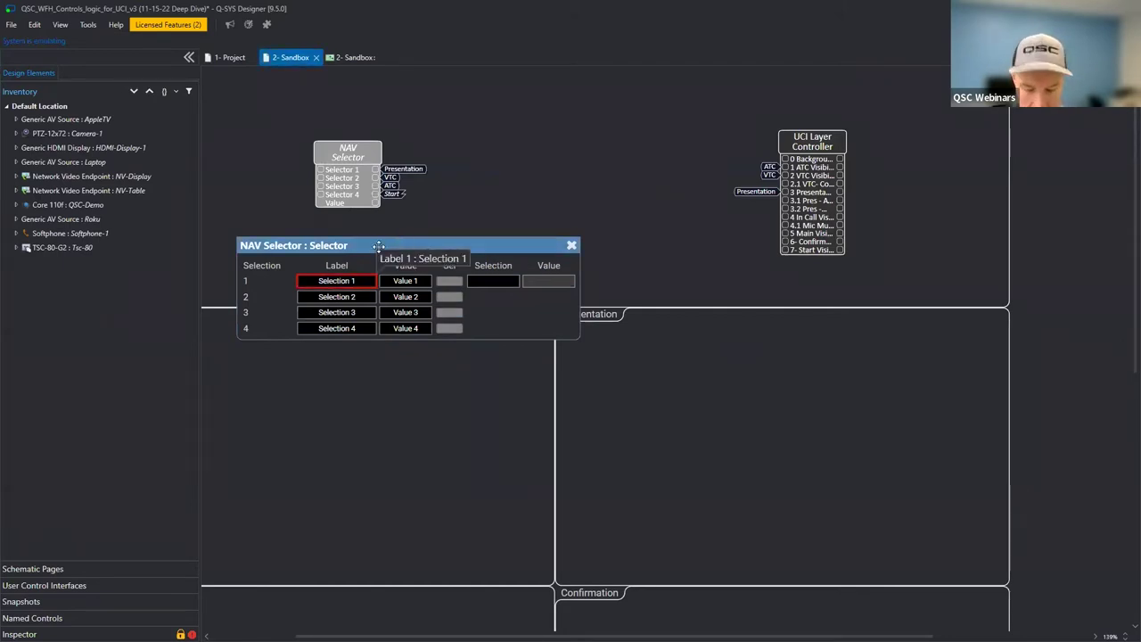
left_click(337, 282)
left_click(337, 282)
type("P")
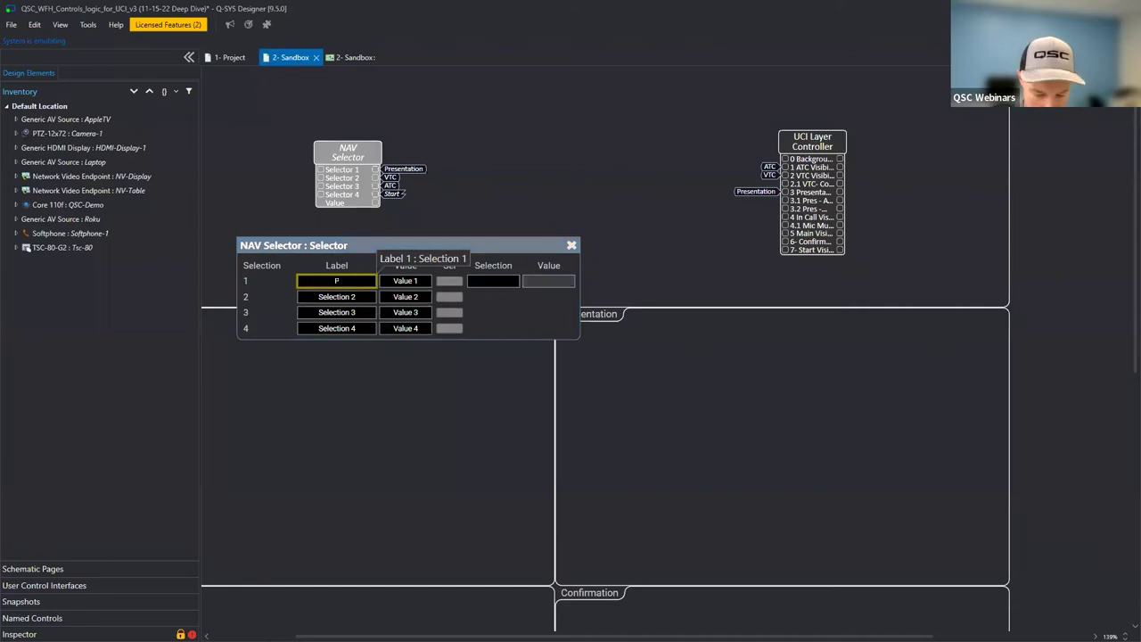
type("resentation")
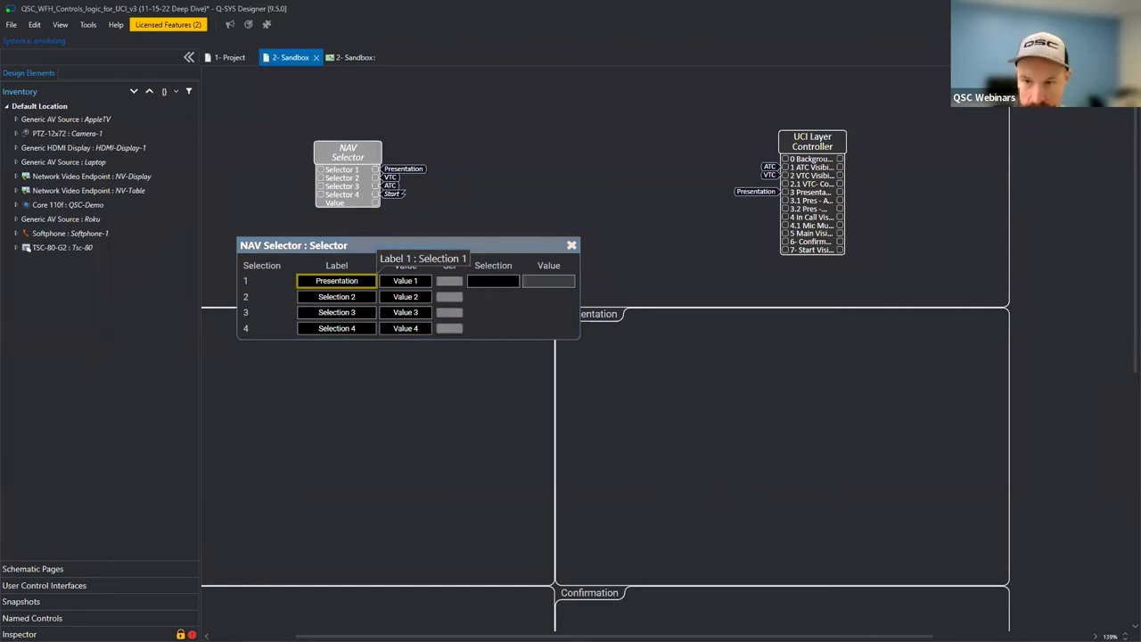
left_click(335, 305)
type("VTC")
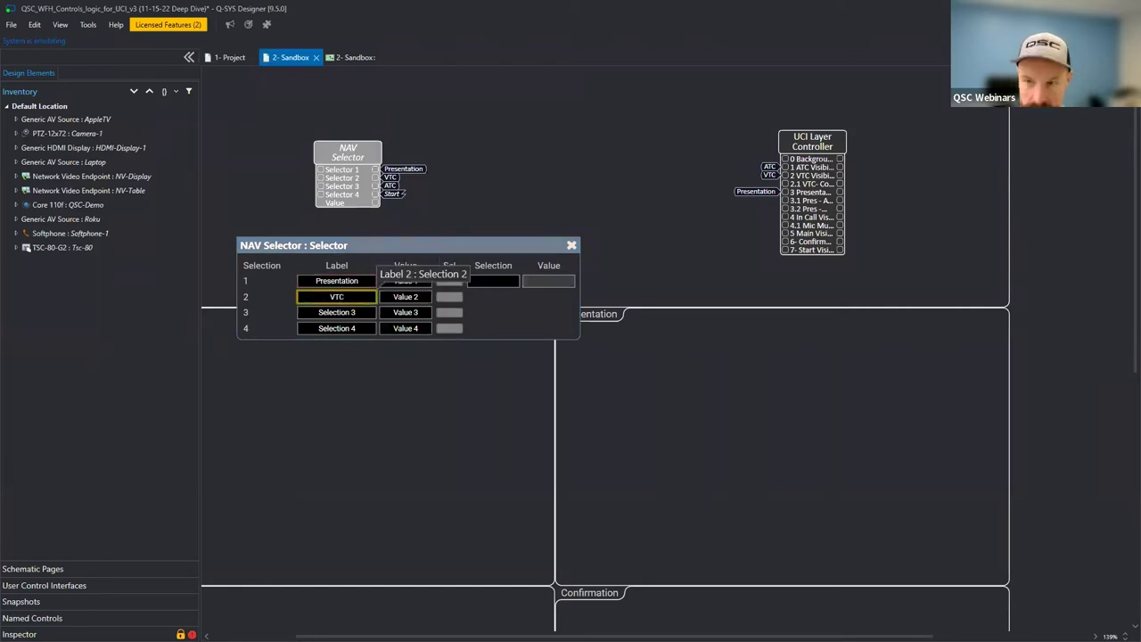
left_click(337, 312)
left_click(337, 312)
type("ATC")
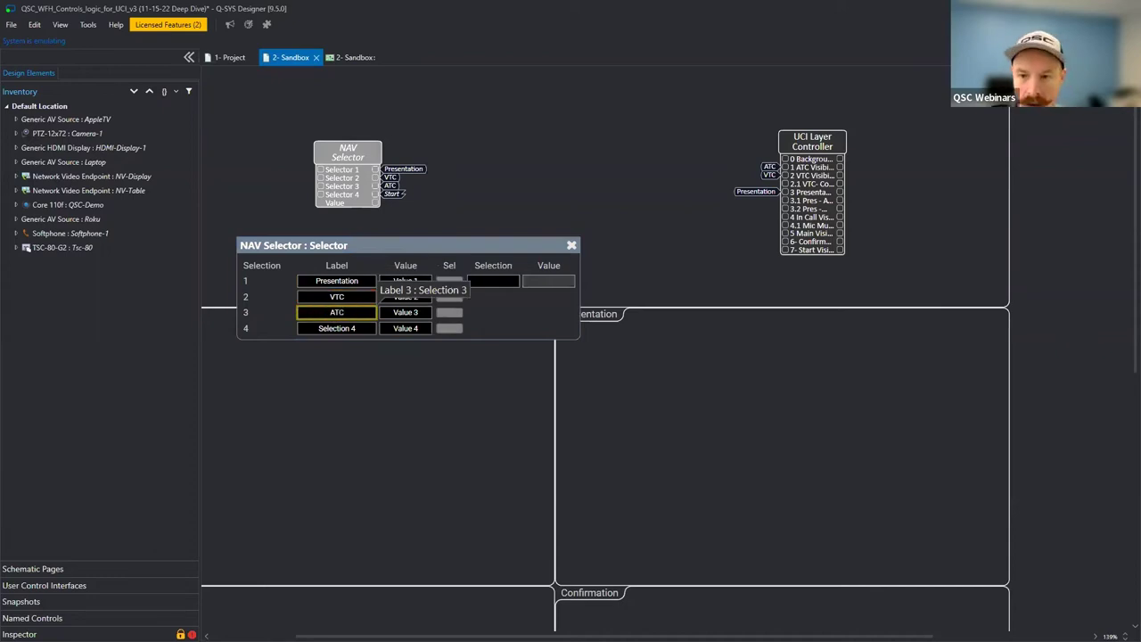
Label the NAV Selector's selection 4 as Start, and undo that label change.
left_click(337, 328)
type("Start")
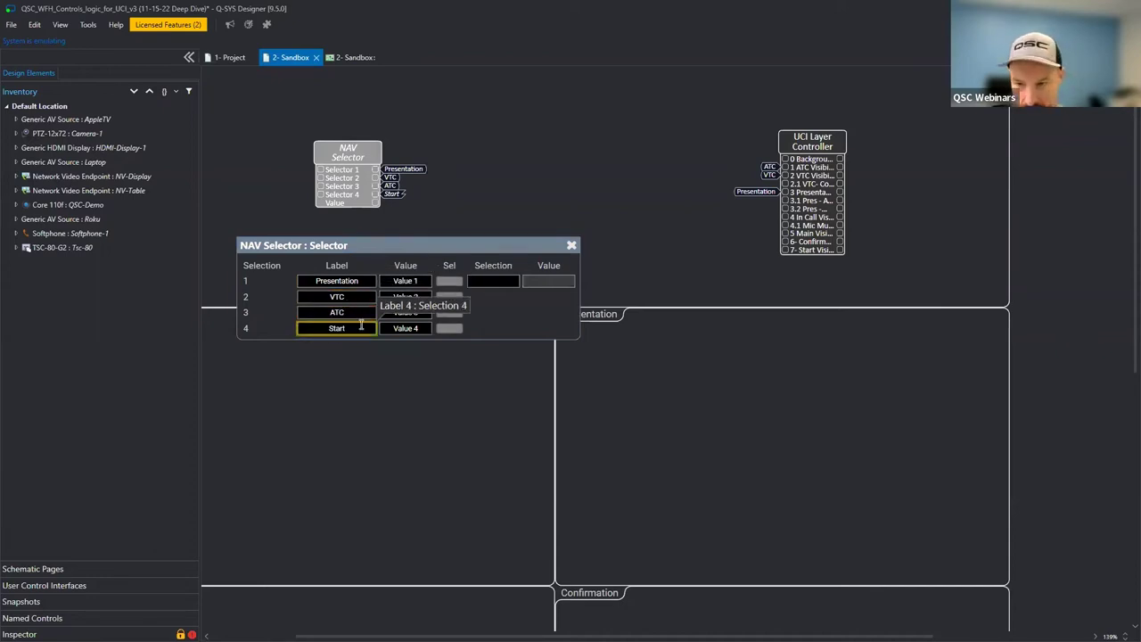
key("Return")
left_click(472, 317)
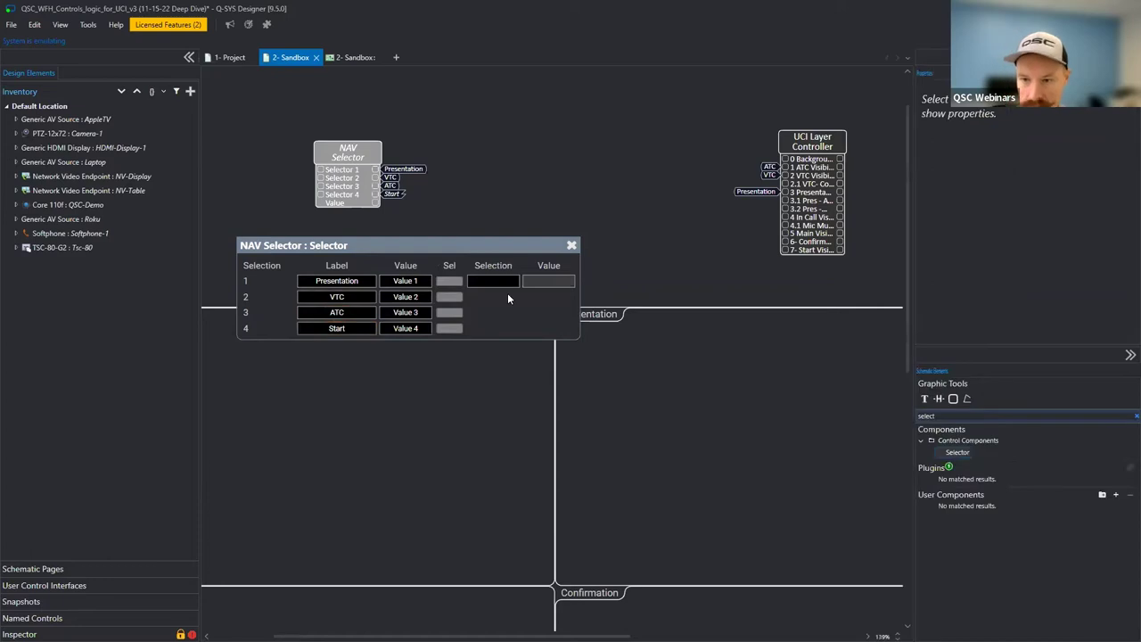
key("ctrl+z")
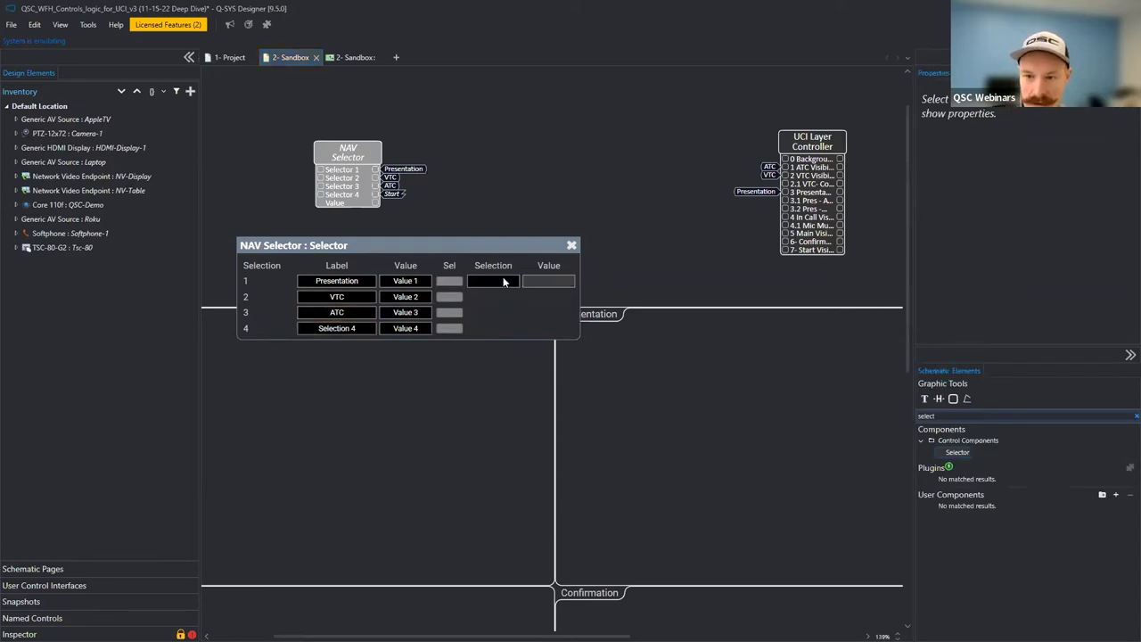
With emulation stopped, place a copy of the NAV Selector's Selection control on the schematic above the component.
left_click_drag(500, 265, 360, 84)
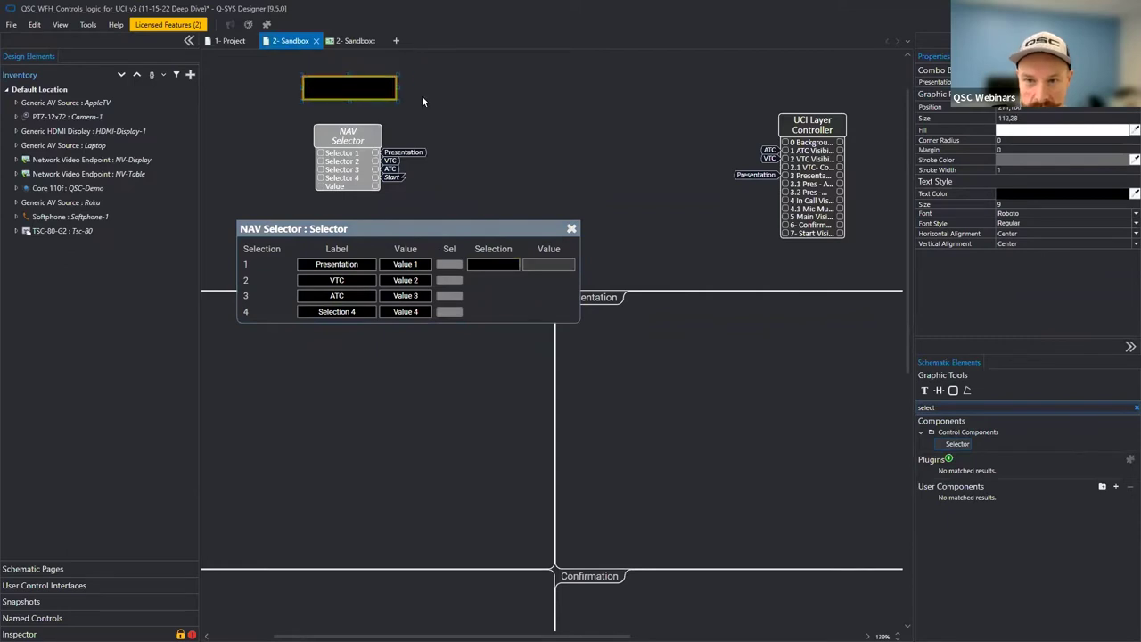
Place copies of the NAV Selector's four Sel buttons on the UCI's 5 Main layer, just below the page area.
left_click(448, 264)
left_click(448, 280, "ctrl")
left_click(453, 295, "ctrl")
left_click(453, 312, "ctrl")
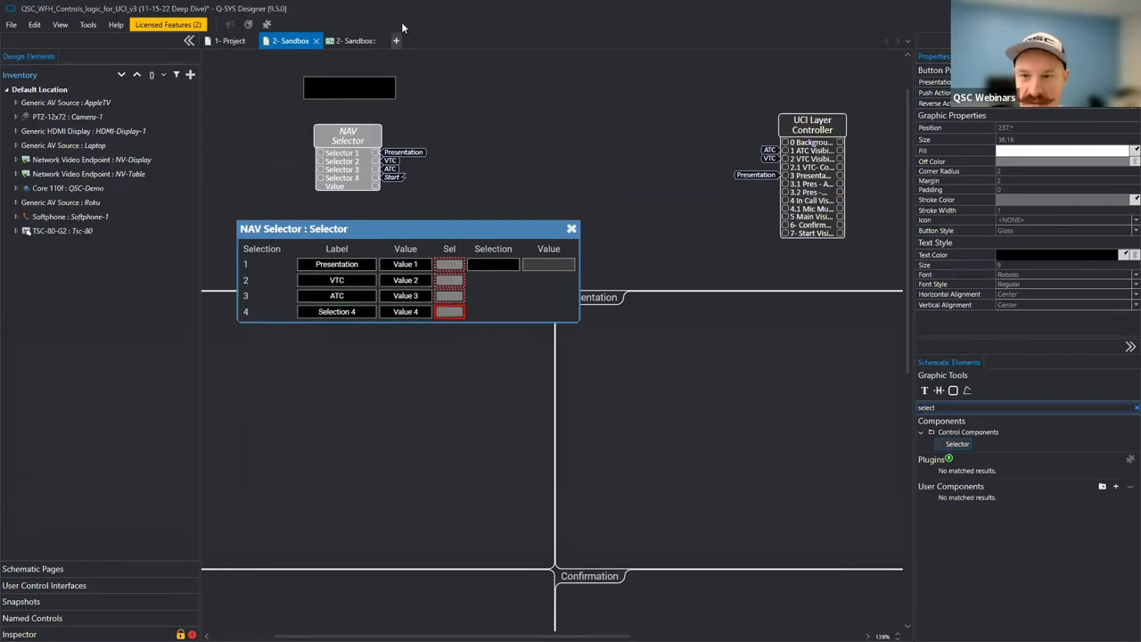
left_click(344, 41)
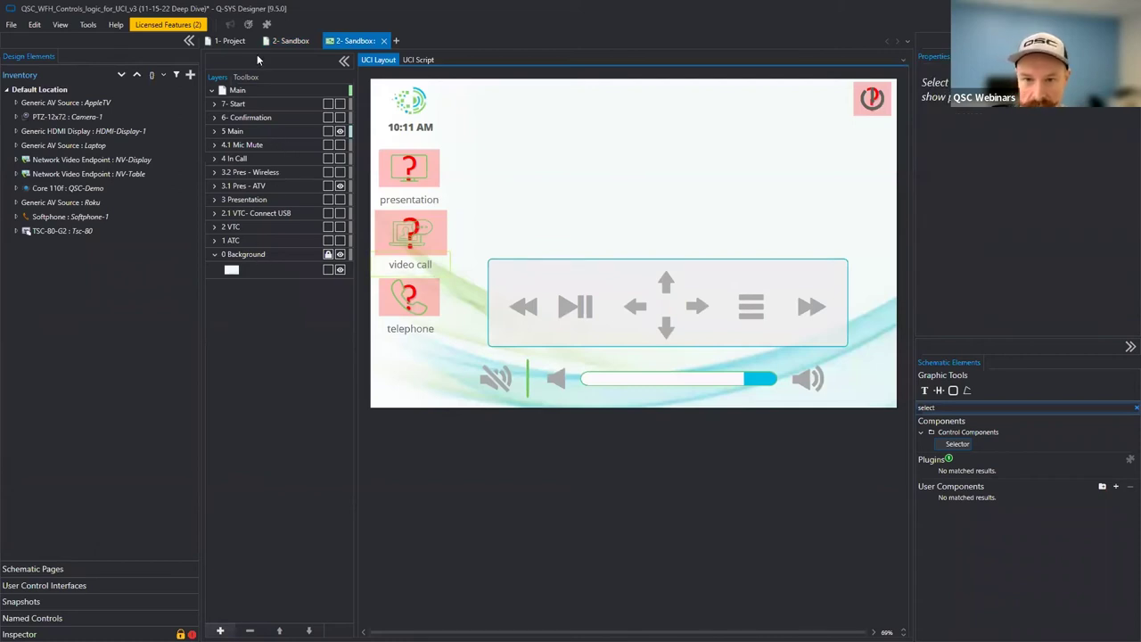
left_click(262, 131)
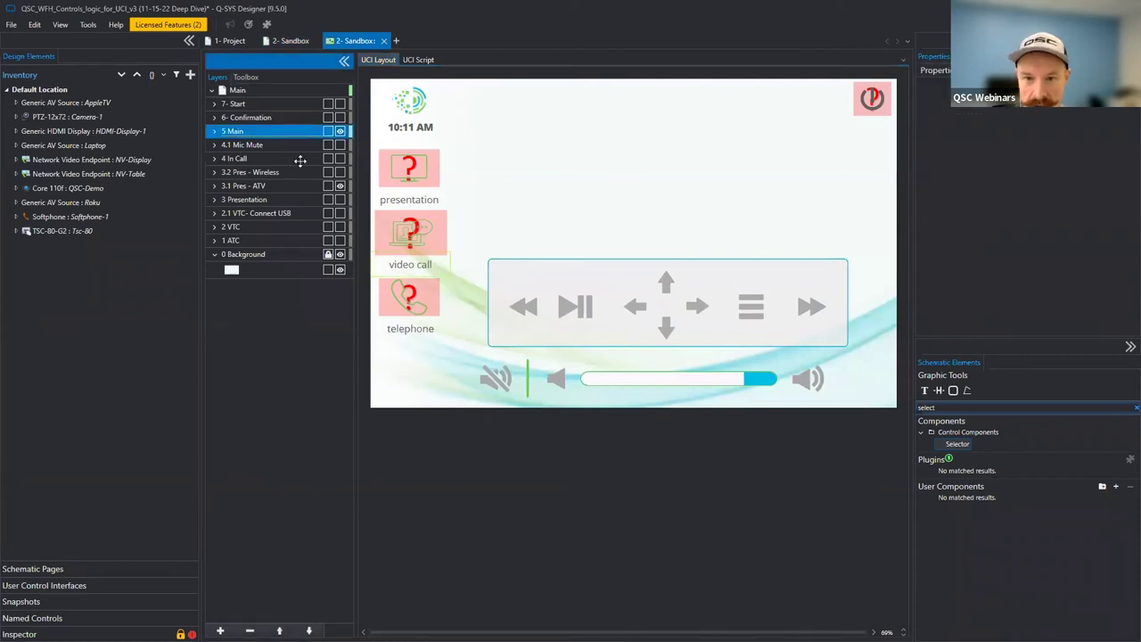
left_click(559, 460)
left_click_drag(580, 499, 692, 499)
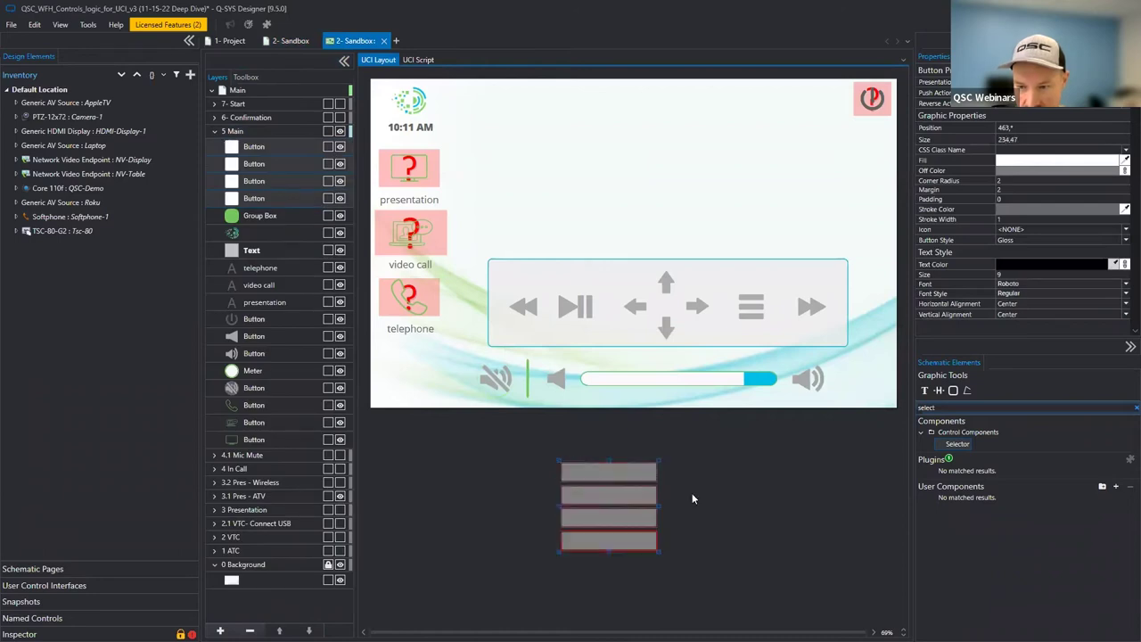
Remap the 5 Main layer's presentation button to the first Selector button, keeping its own style.
left_click(626, 468)
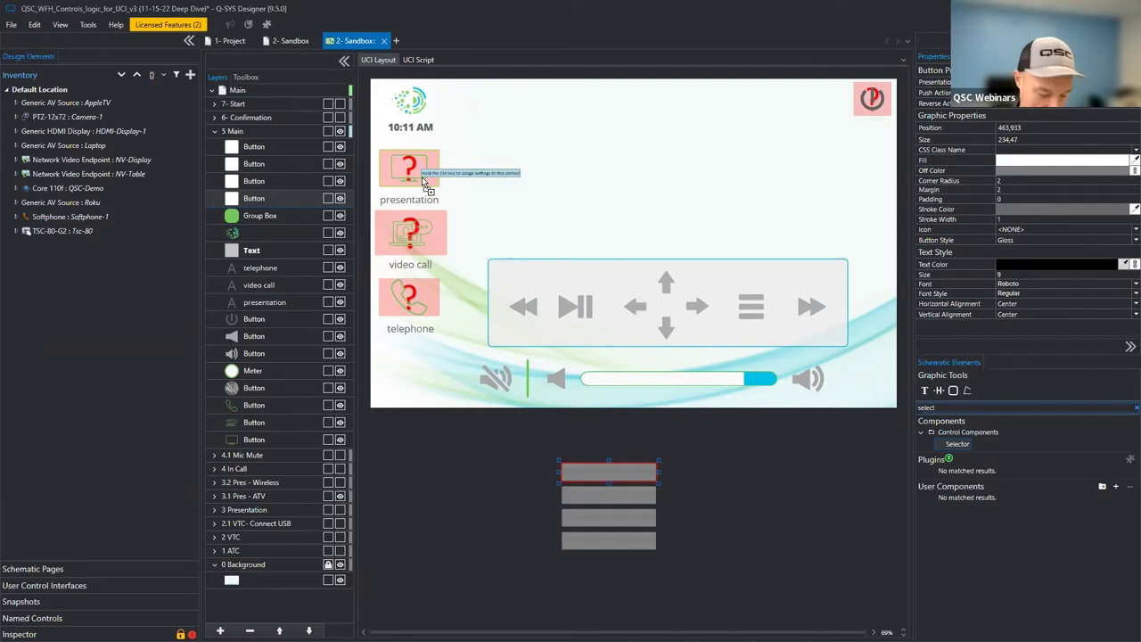
key("ctrl")
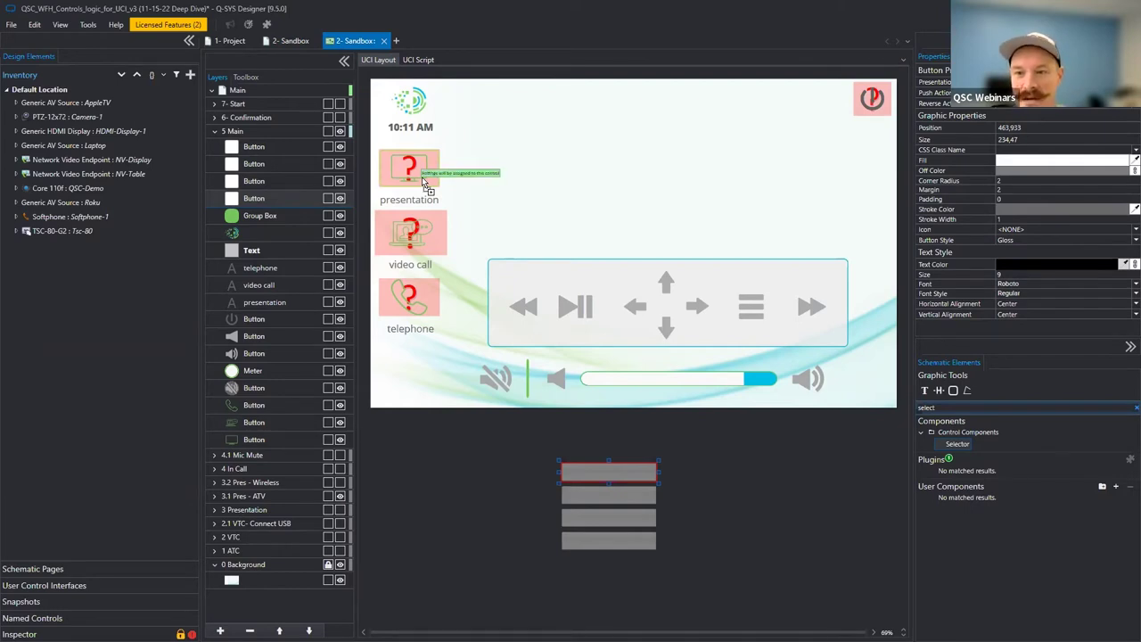
left_click_drag(425, 183, 423, 183)
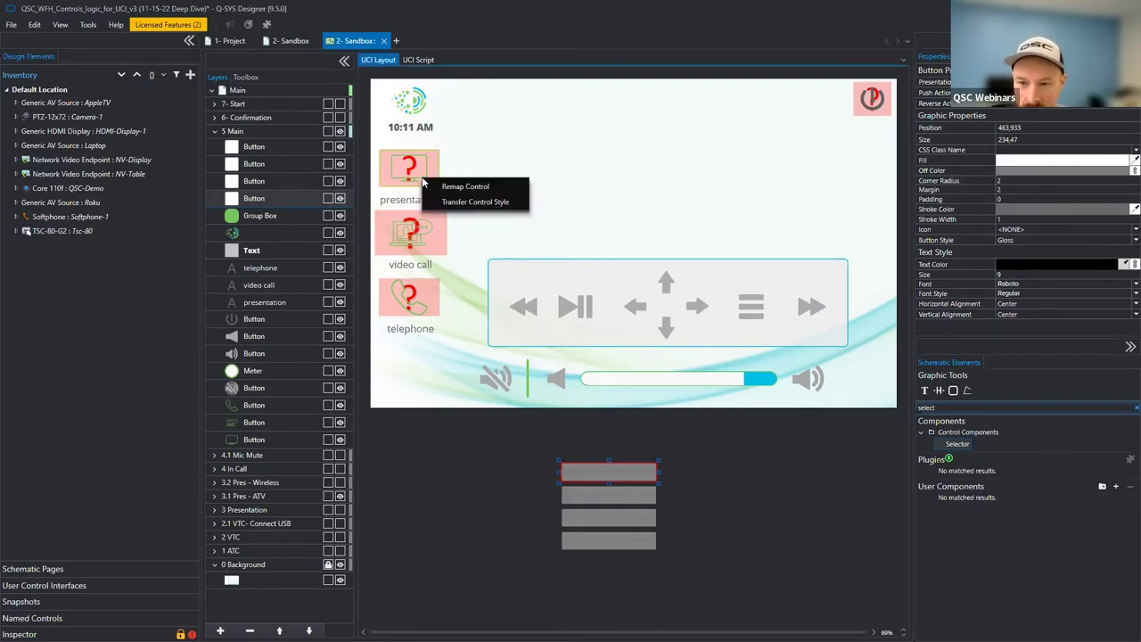
left_click(504, 202)
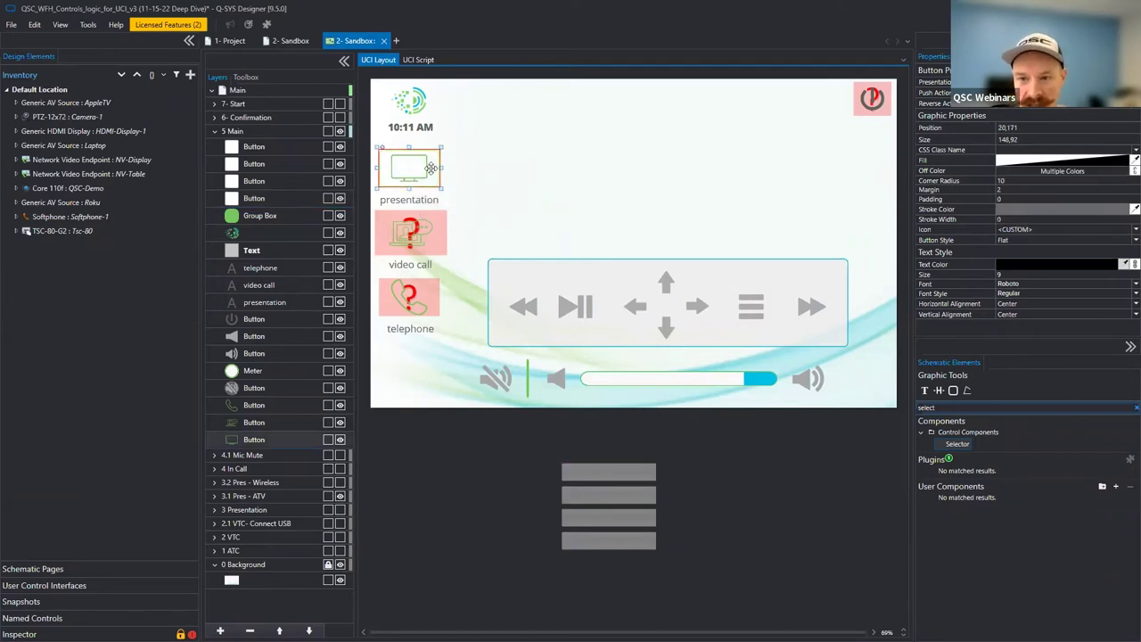
left_click(549, 198)
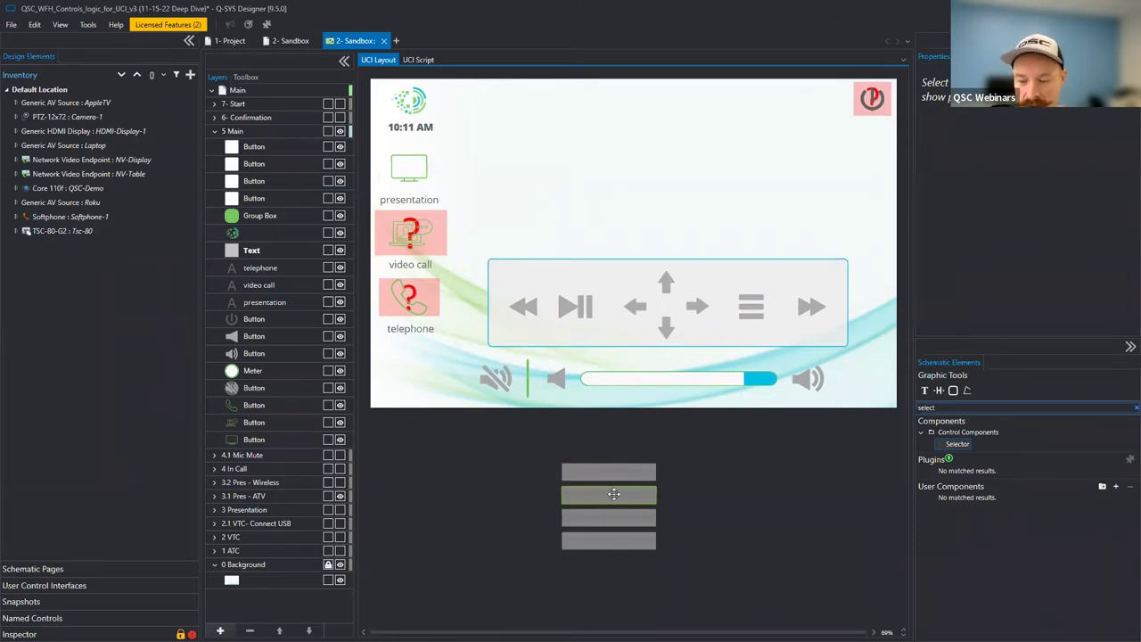
Remap the 5 Main layer's video call and telephone buttons to the second and third Selector buttons.
left_click_drag(613, 493, 419, 250)
left_click(446, 249)
left_click(582, 513)
left_click_drag(619, 514, 423, 305)
left_click(449, 307)
left_click_drag(692, 571, 588, 451)
left_click(722, 537)
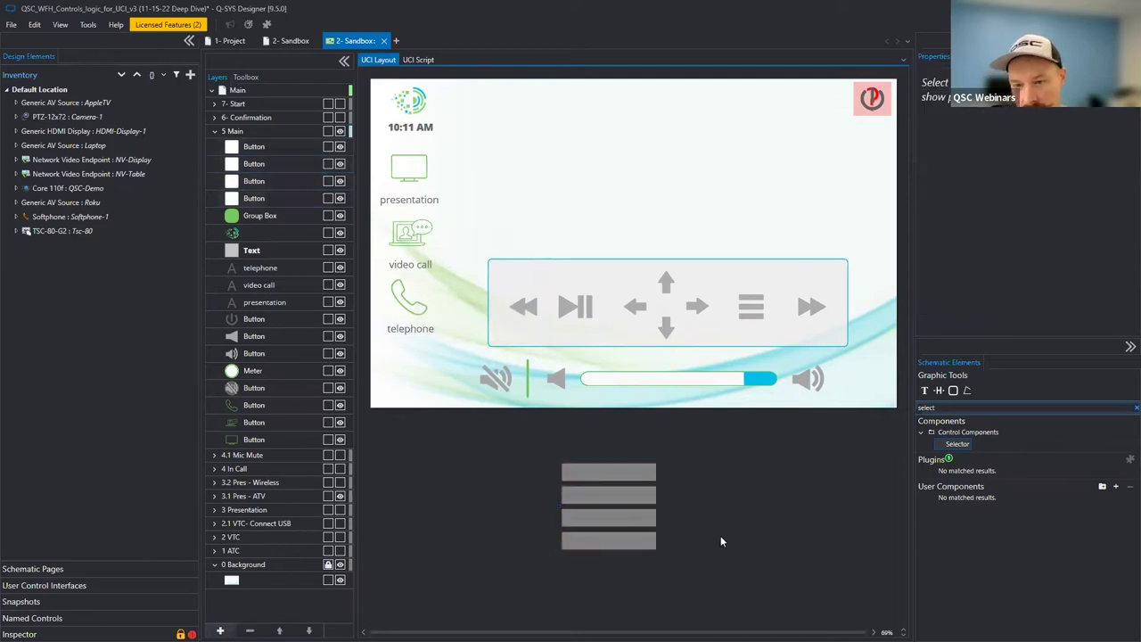
Collapse the 5 Main layer in the layer list and make the 7- Start layer visible together with 5 Main.
left_click(218, 132)
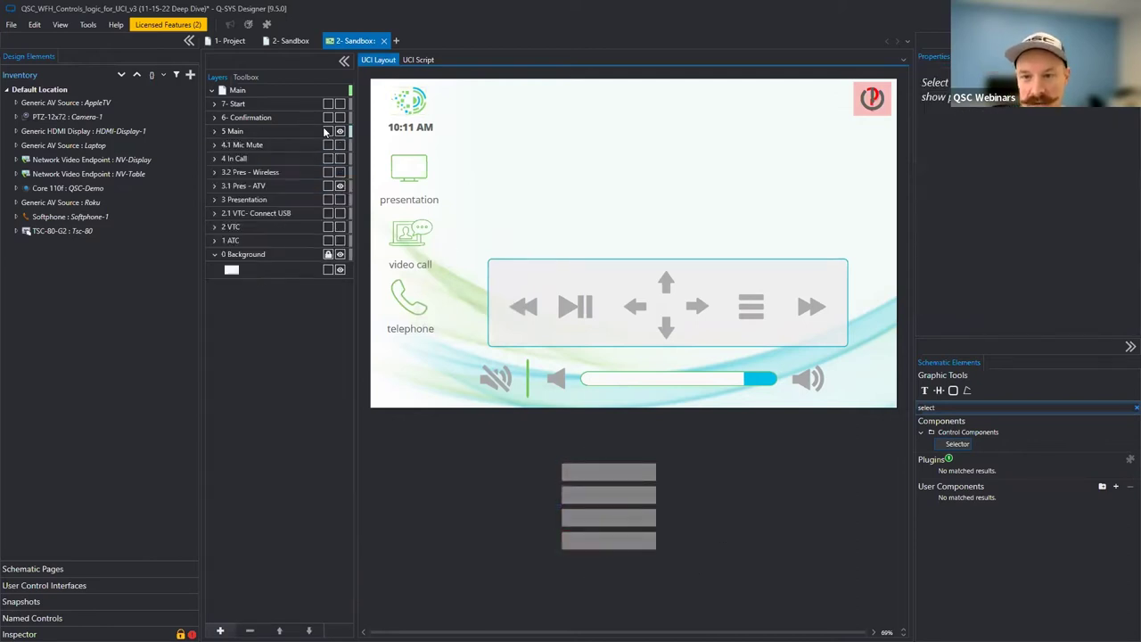
left_click(340, 131)
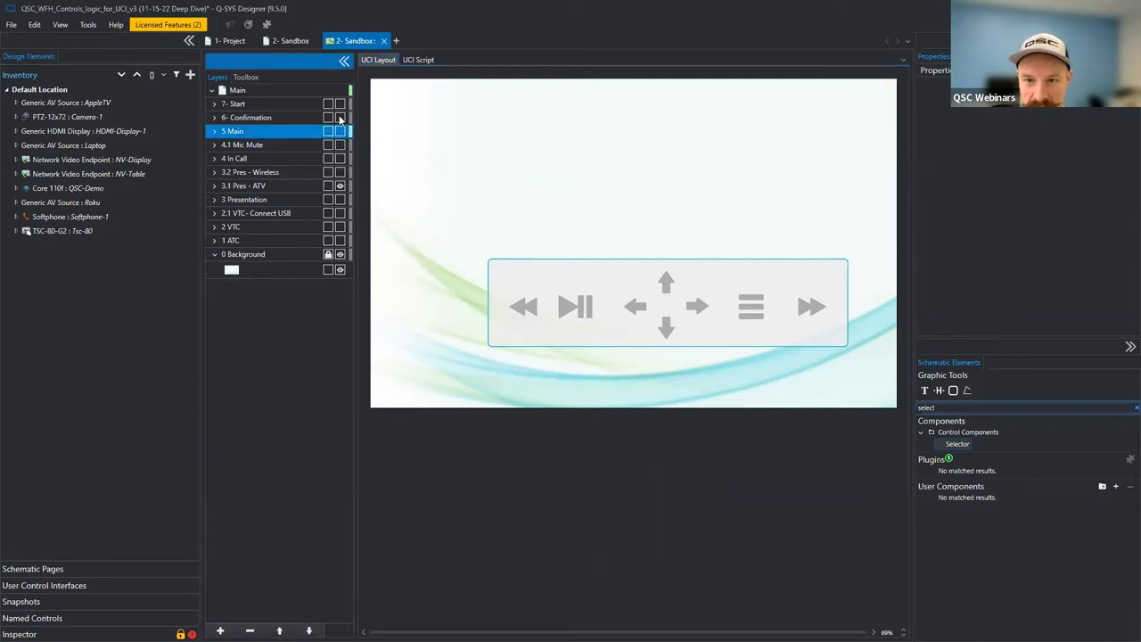
left_click(339, 103)
left_click(340, 137)
left_click(340, 132)
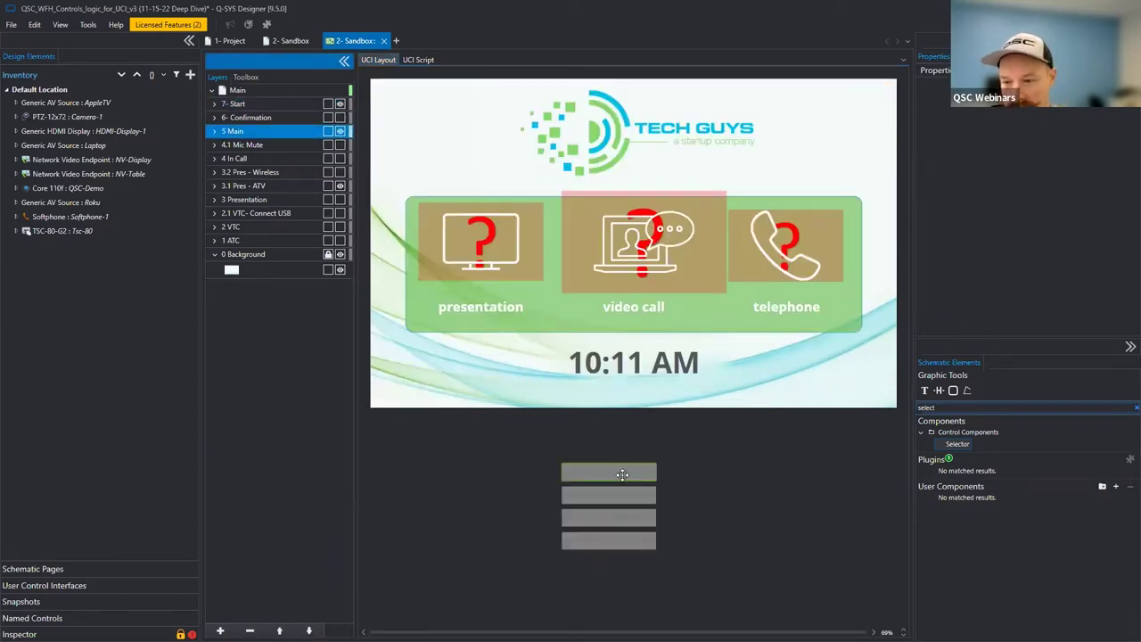
Remap the 7- Start layer's presentation, video call and telephone buttons to the first three Selector buttons, and hide that layer again.
left_click(622, 474)
right_click(509, 250)
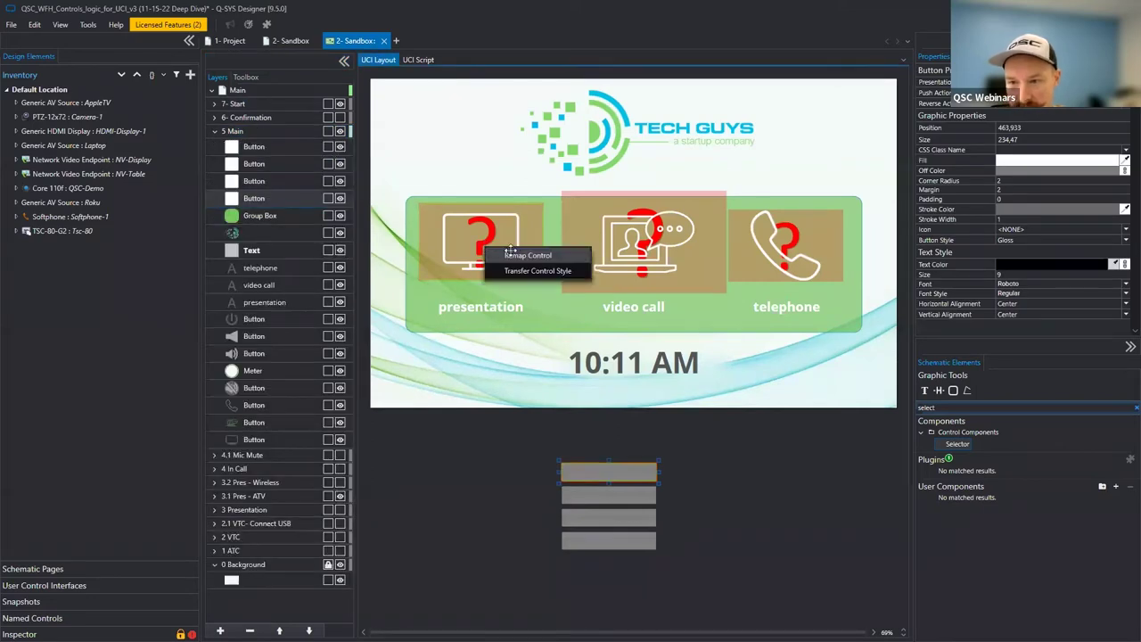
left_click(513, 255)
left_click_drag(633, 497, 656, 255)
left_click_drag(638, 512, 782, 256)
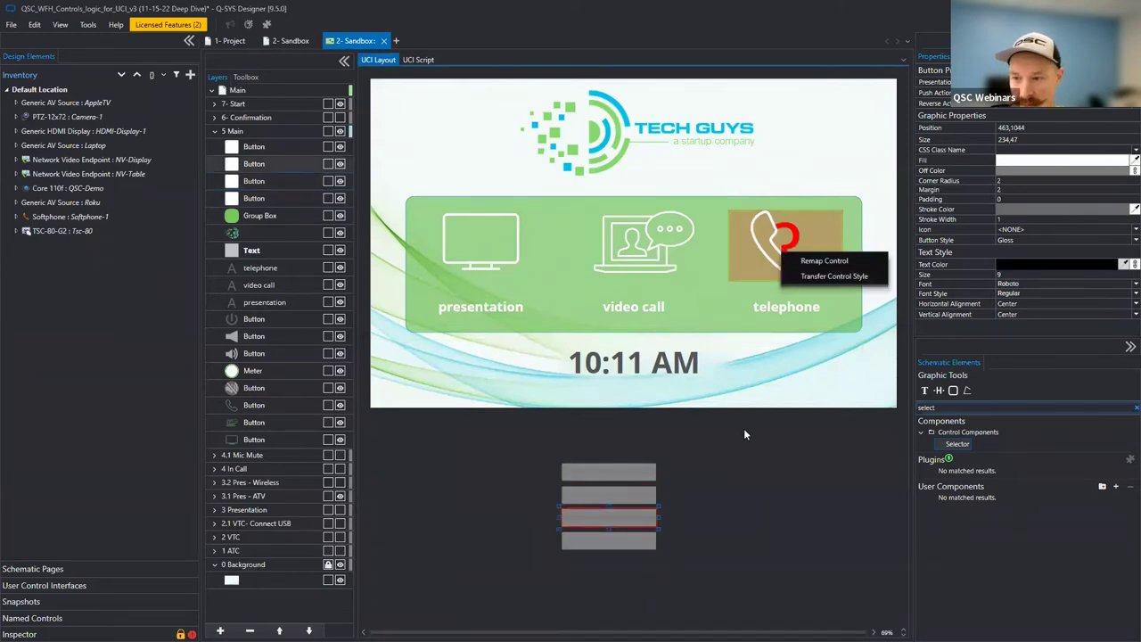
left_click(810, 262)
left_click(707, 462)
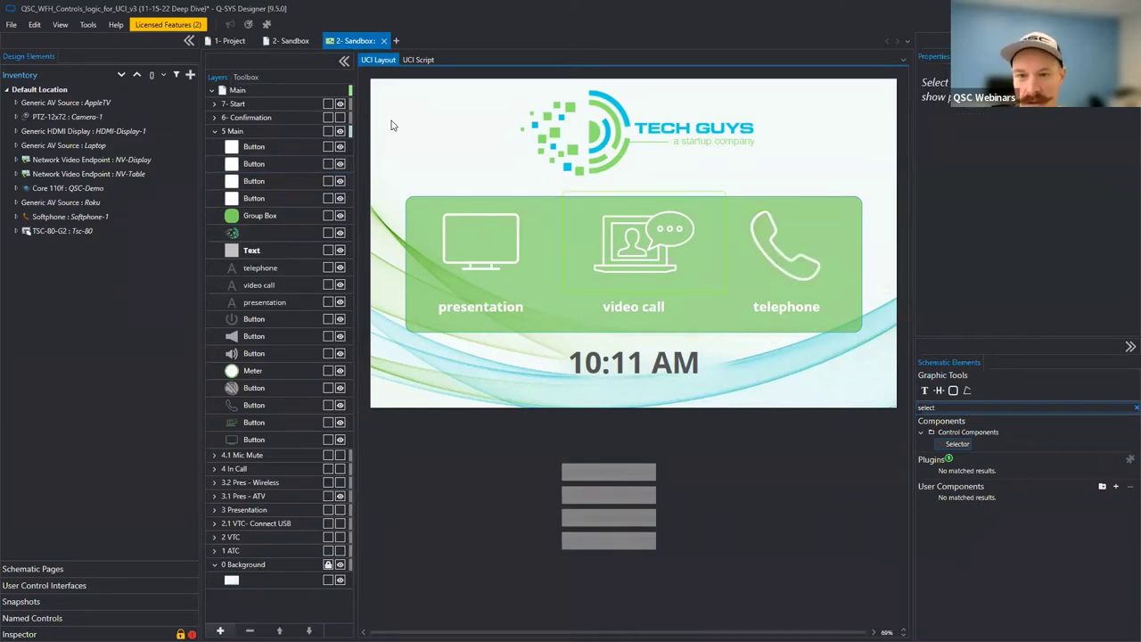
left_click(335, 103)
left_click(214, 132)
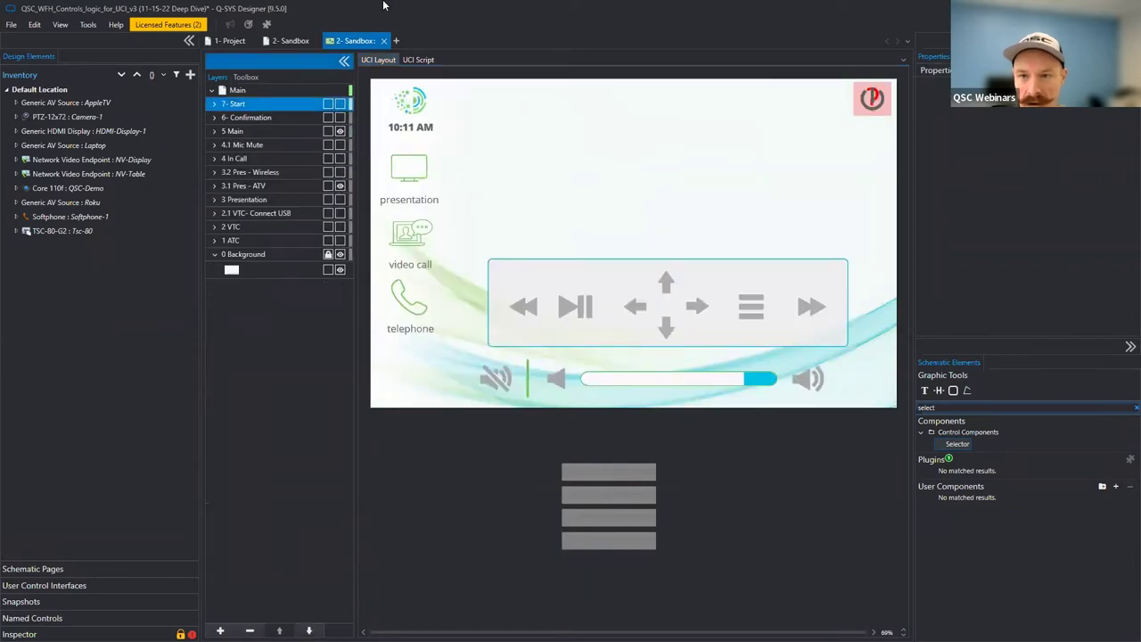
Emulate the design from the Sandbox schematic and label the NAV Selector's selection 4 Start.
left_click(285, 41)
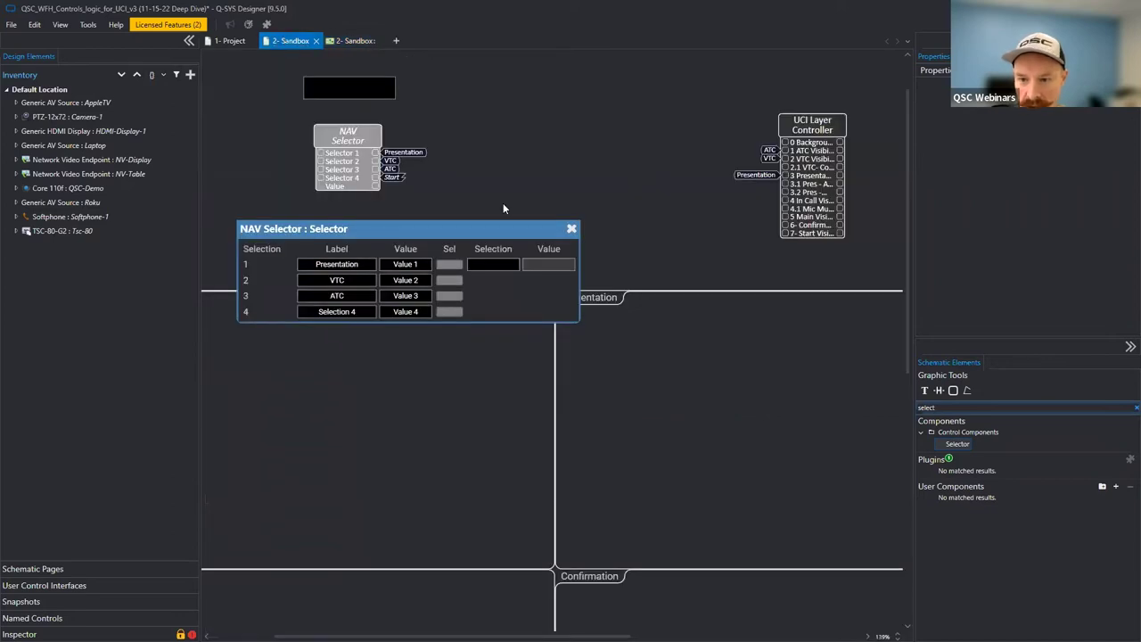
key("F6")
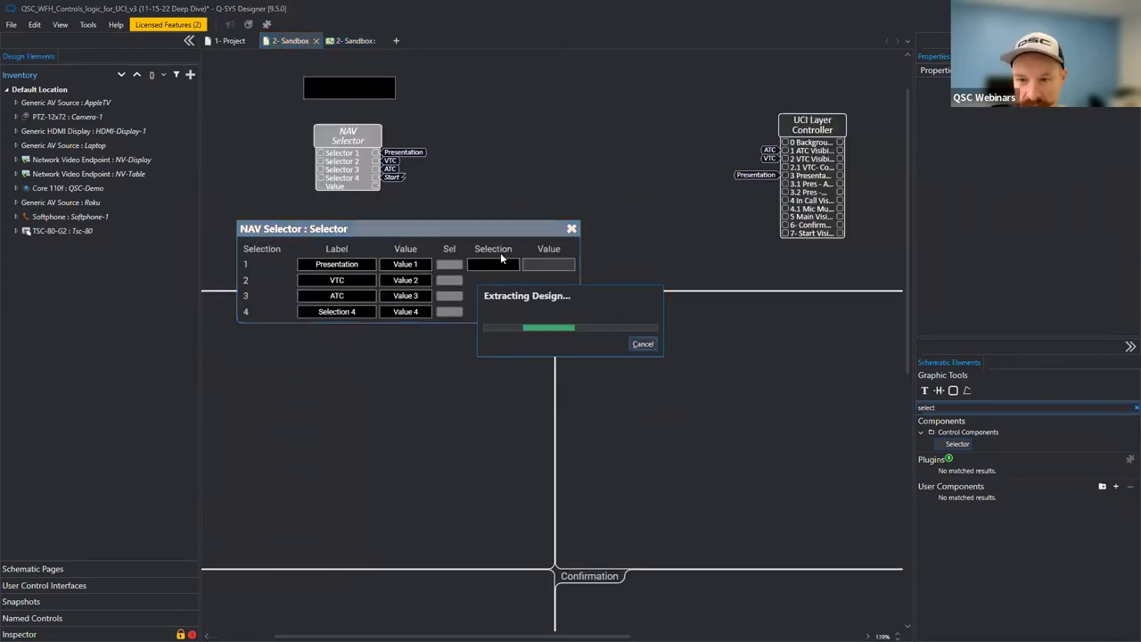
left_click(354, 328)
type("Start")
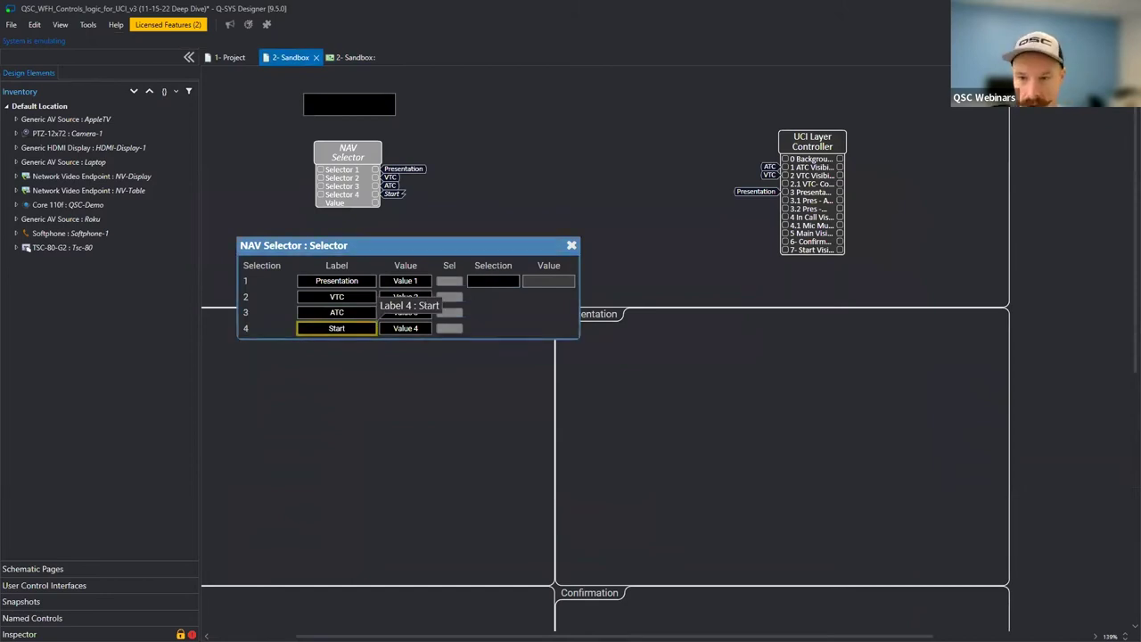
Test the presentation, video call and telephone navigation buttons on the emulated UCI.
left_click(342, 56)
left_click(408, 254)
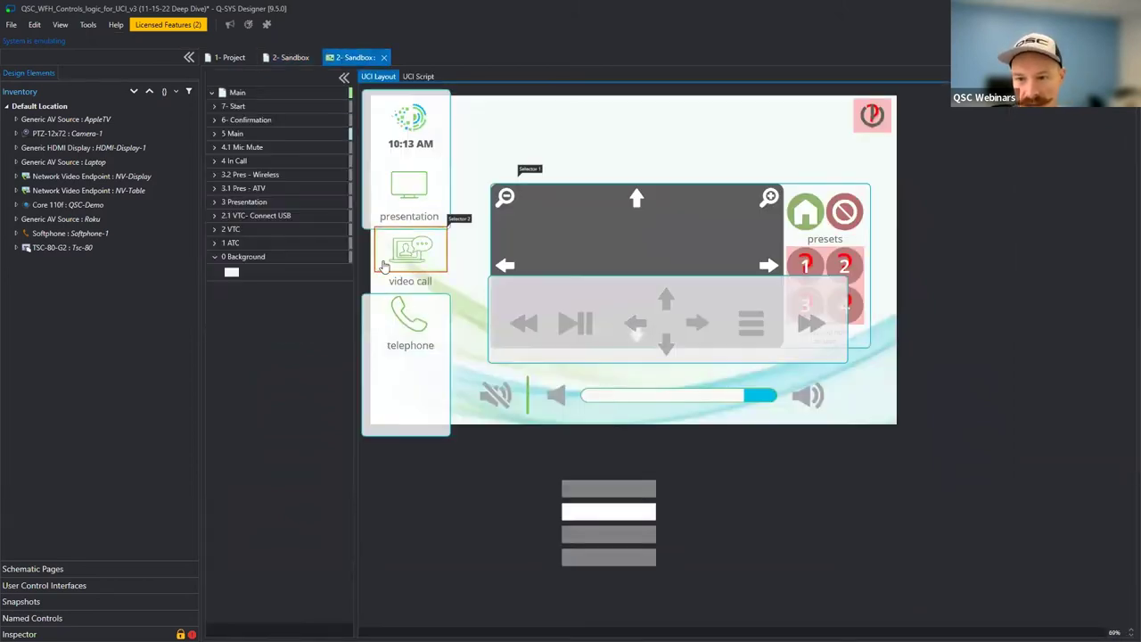
left_click(401, 204)
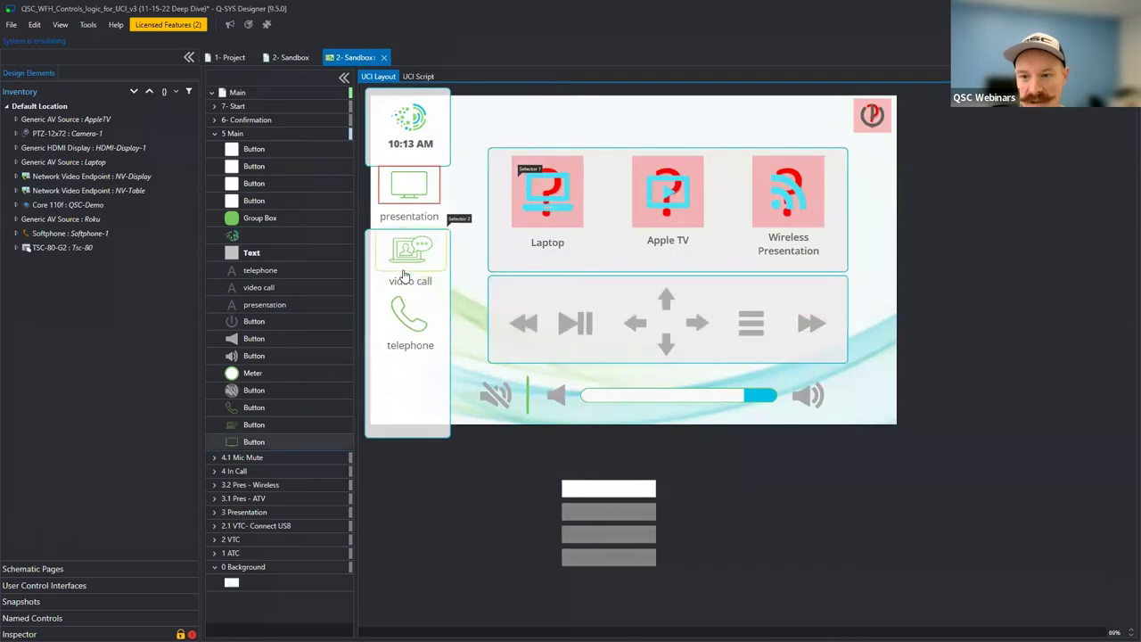
left_click(410, 317)
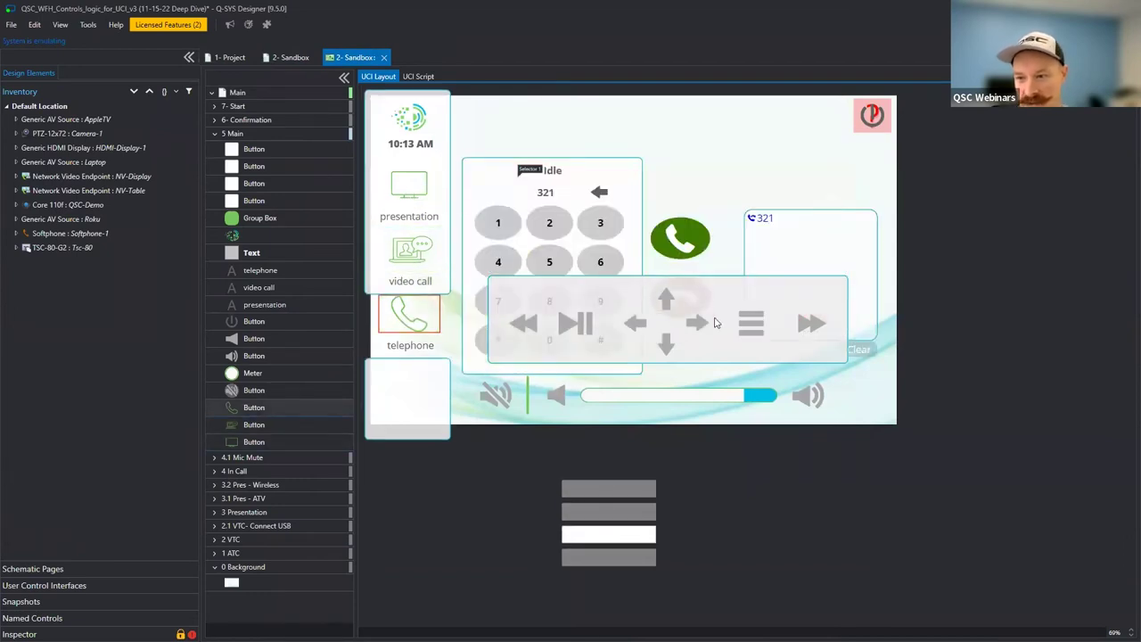
left_click(398, 183)
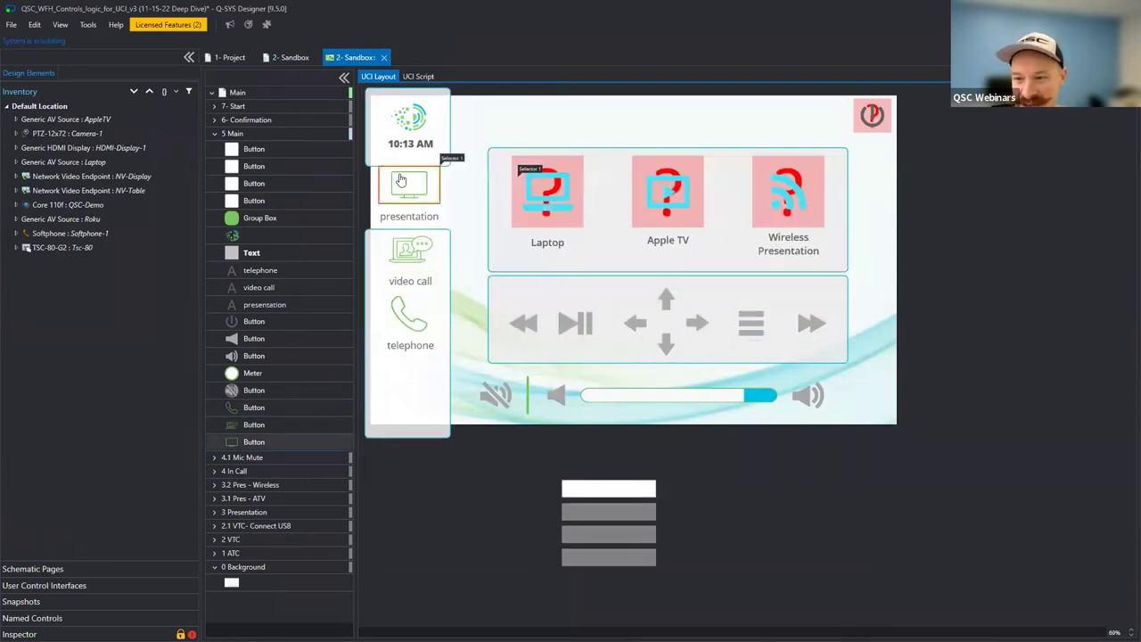
left_click(410, 252)
left_click(403, 334)
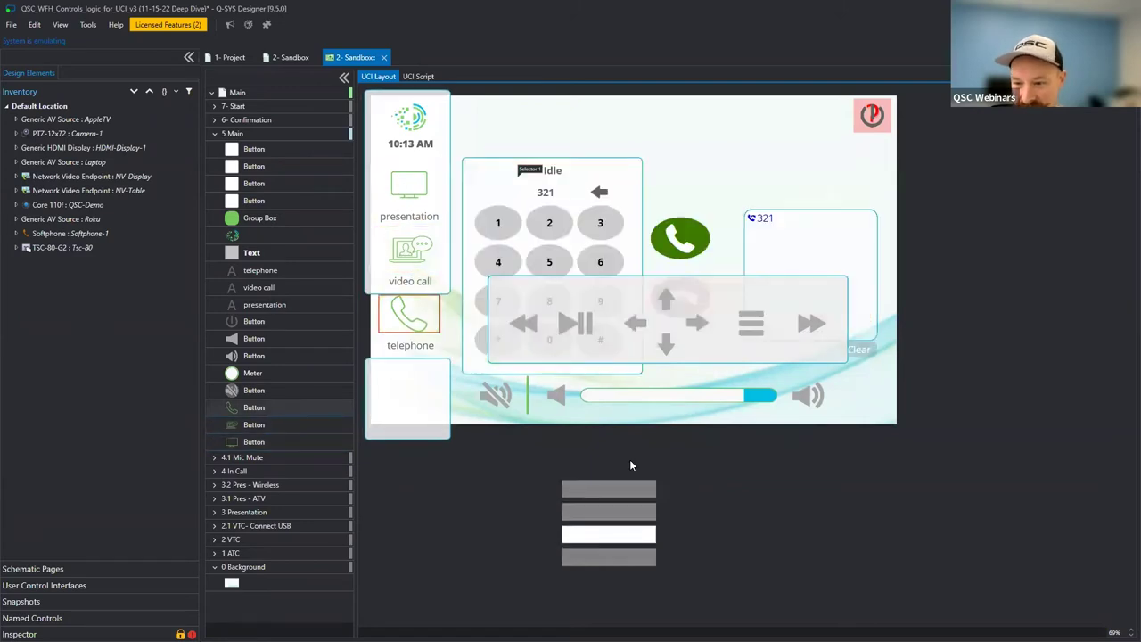
Test the first three Selector buttons below the page repeatedly, and finish with the video call page selected.
left_click(628, 517)
left_click(627, 532)
left_click(626, 533)
left_click(626, 513)
left_click(627, 490)
left_click(624, 515)
left_click(624, 533)
left_click(624, 489)
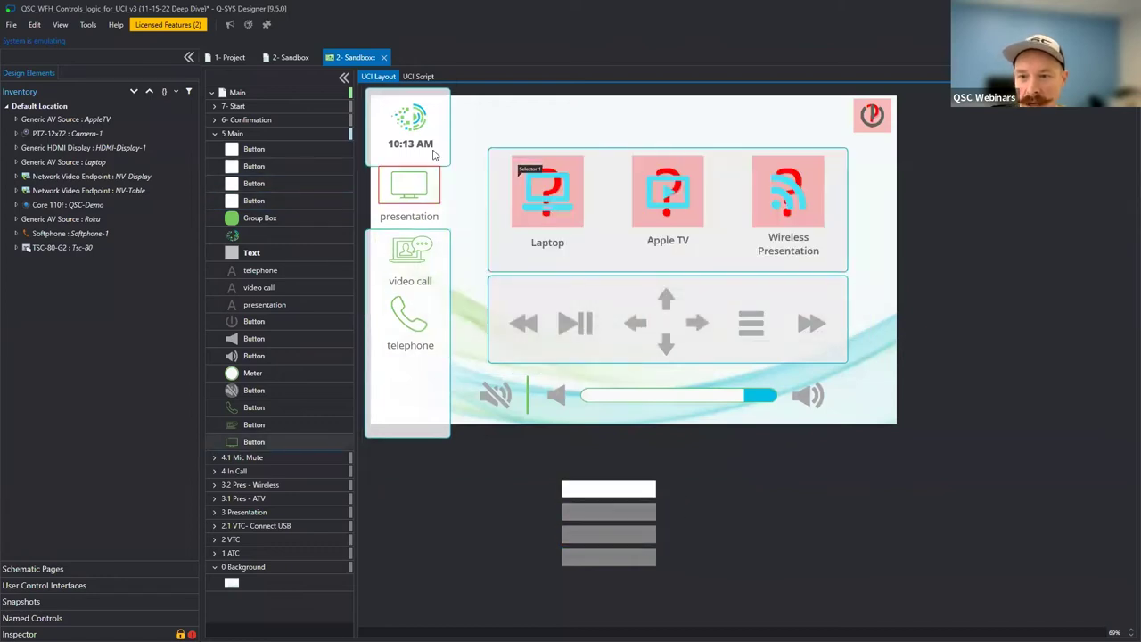
left_click(410, 256)
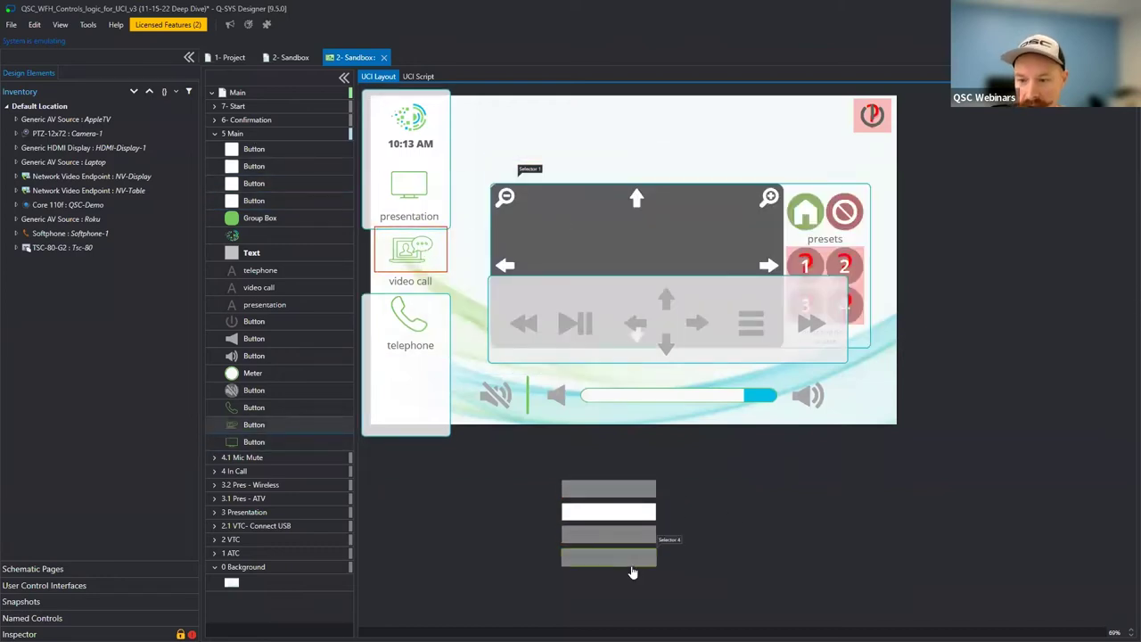
With emulation stopped, close the NAV Selector's controls, and collapse the 5 Main layer in the UCI's layer list.
left_click(287, 57)
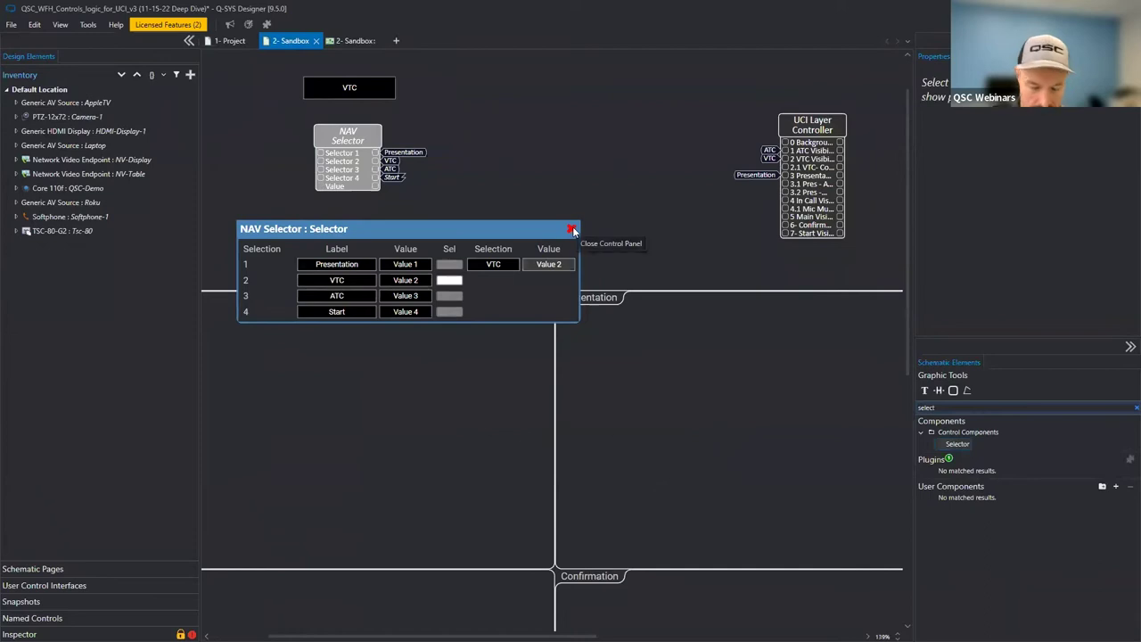
left_click(571, 246)
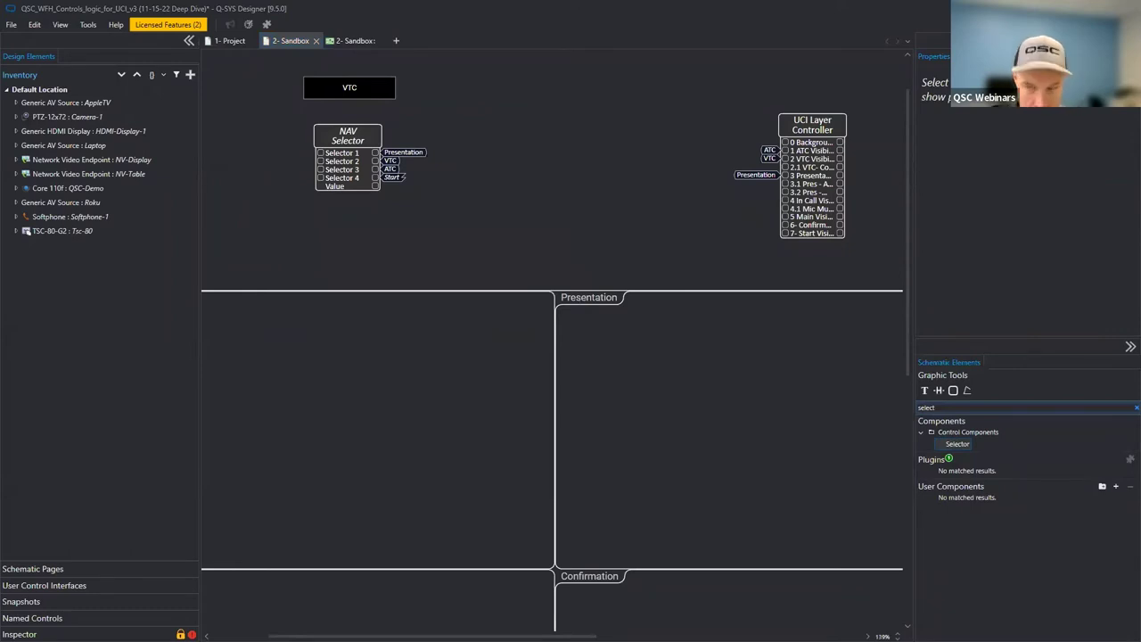
left_click(805, 121)
double_click(805, 120)
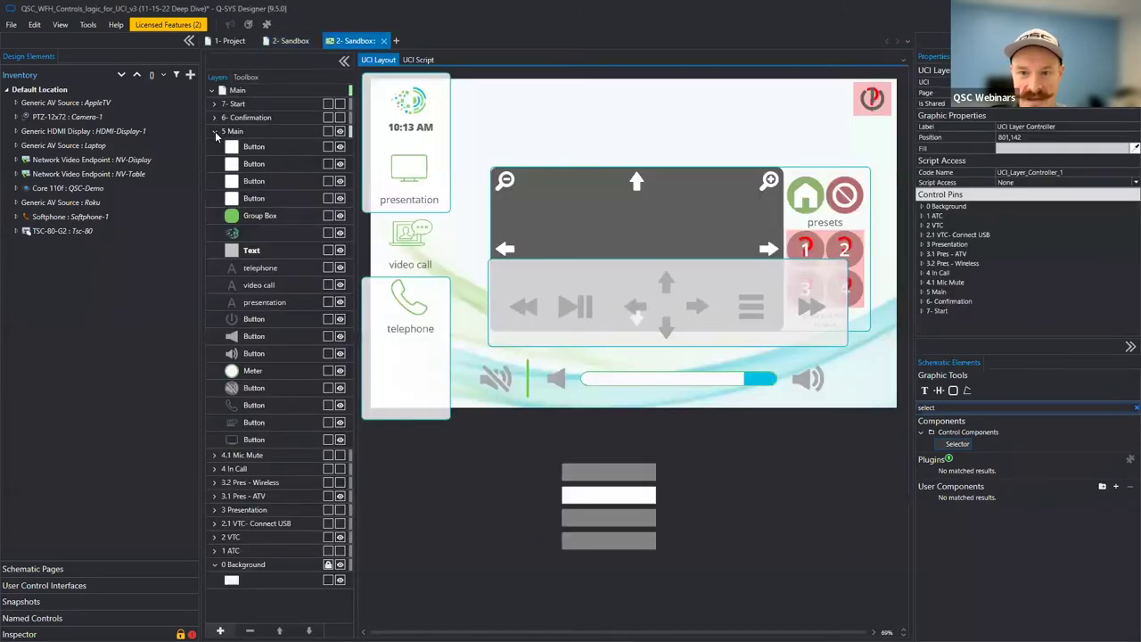
left_click(215, 133)
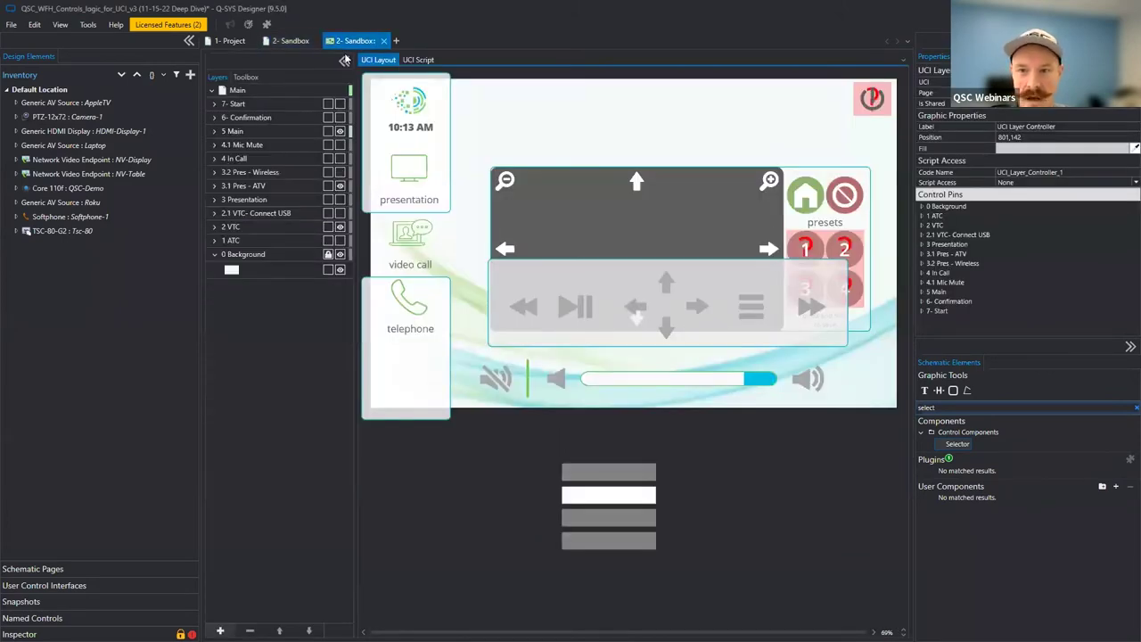
Rename the UCI Layer Controller in the Sandbox schematic as ucilayercontroller.
left_click(290, 40)
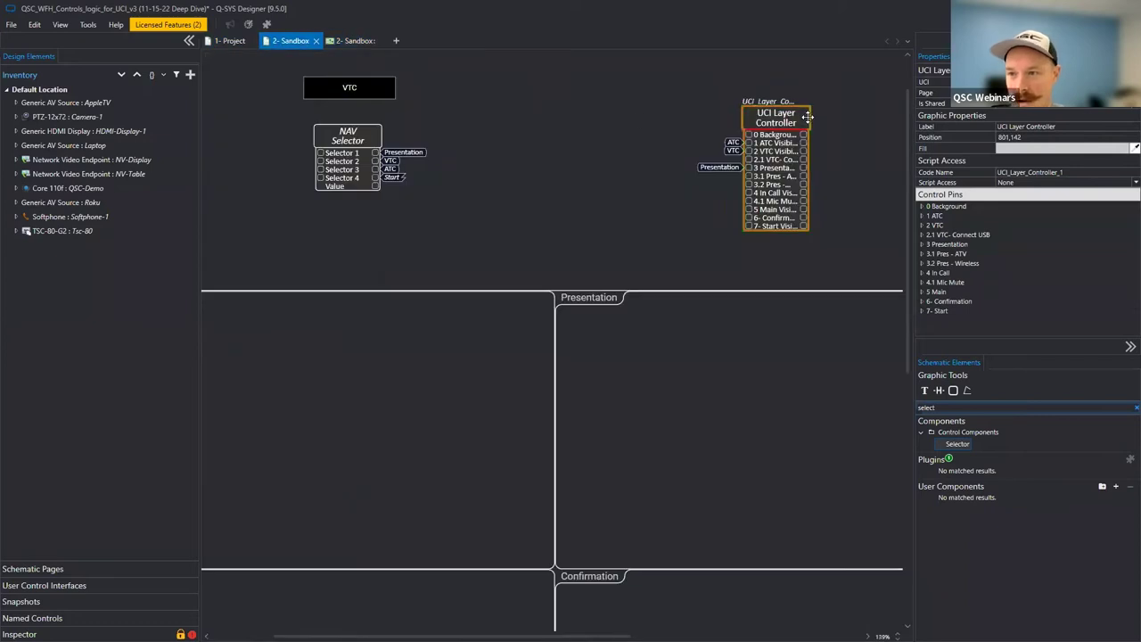
scroll(774, 230, "right", 2)
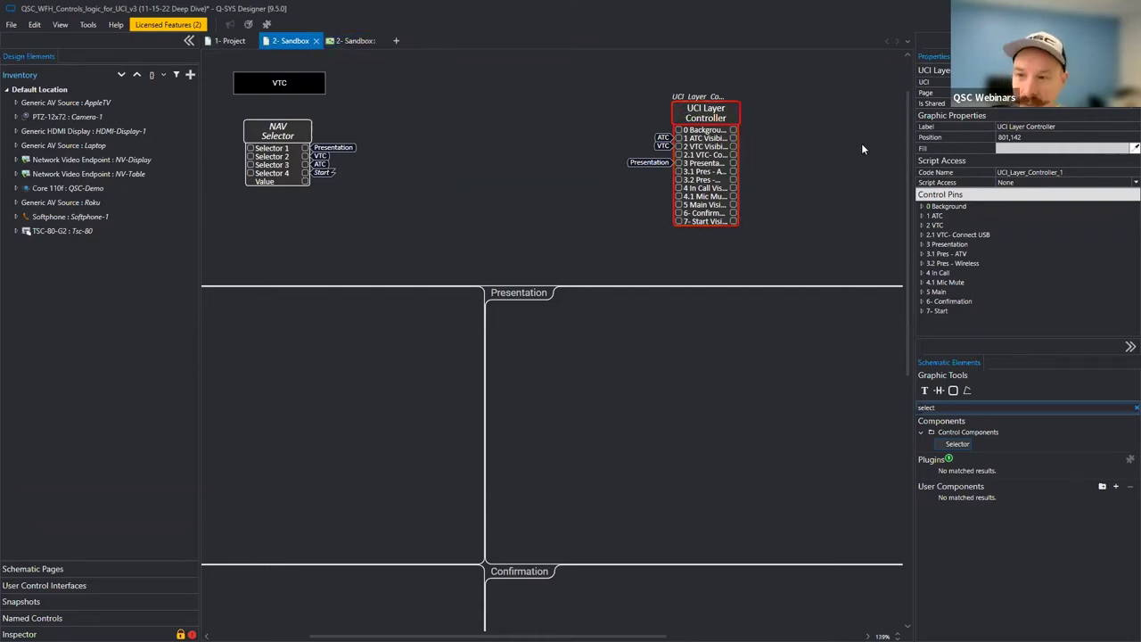
type("uci")
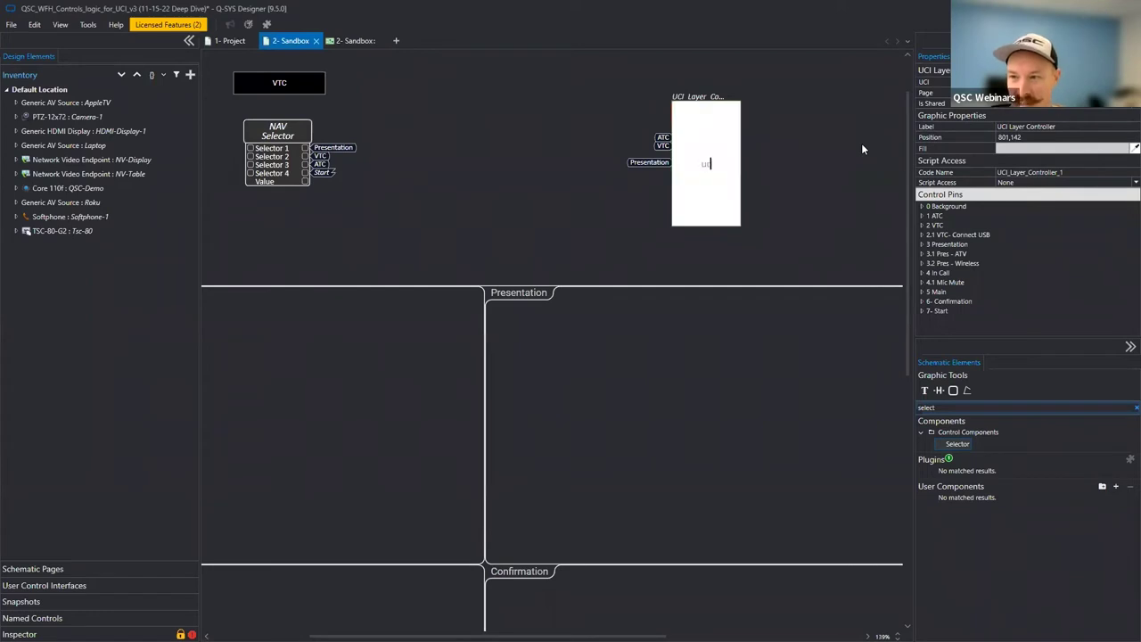
type("kayercontrol")
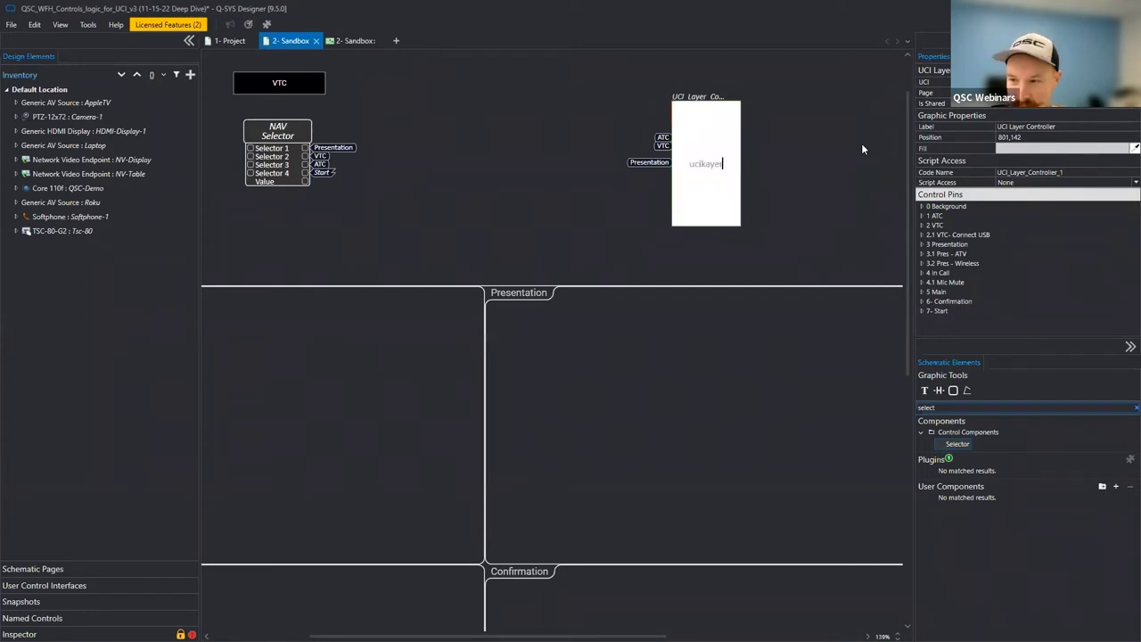
type("ler")
key("Left")
key("Left")
key("Left")
key("Left")
key("Left")
key("Left")
key("Left")
key("Left")
key("Left")
key("Left")
key("Left")
key("Left")
key("Left")
key("Left")
key("BackSpace")
type("l")
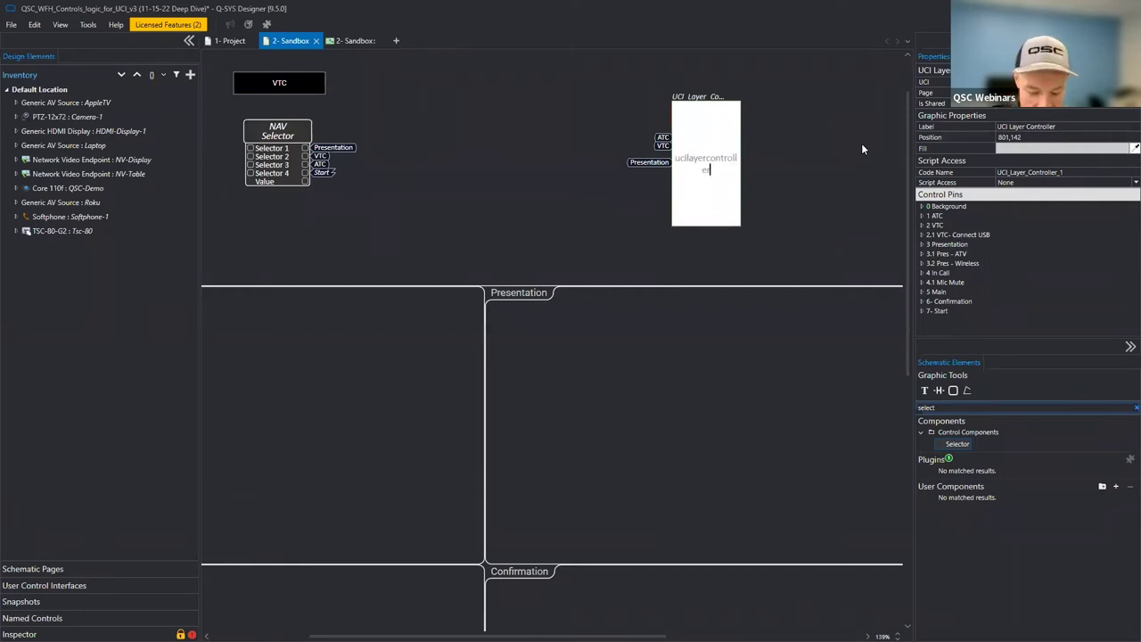
key("Return")
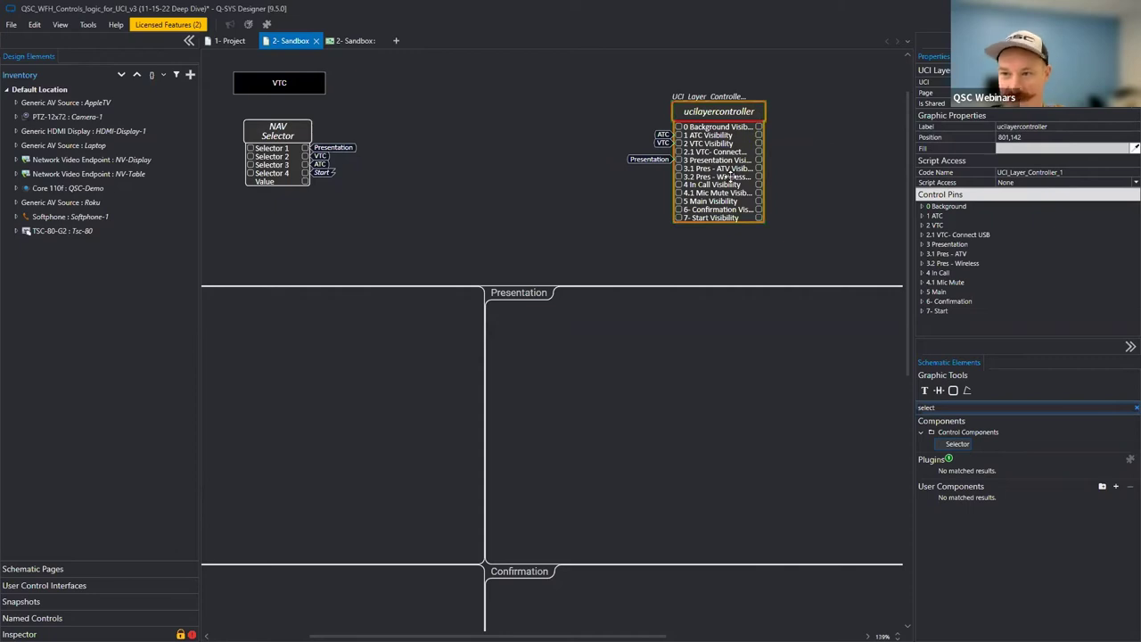
left_click(774, 151)
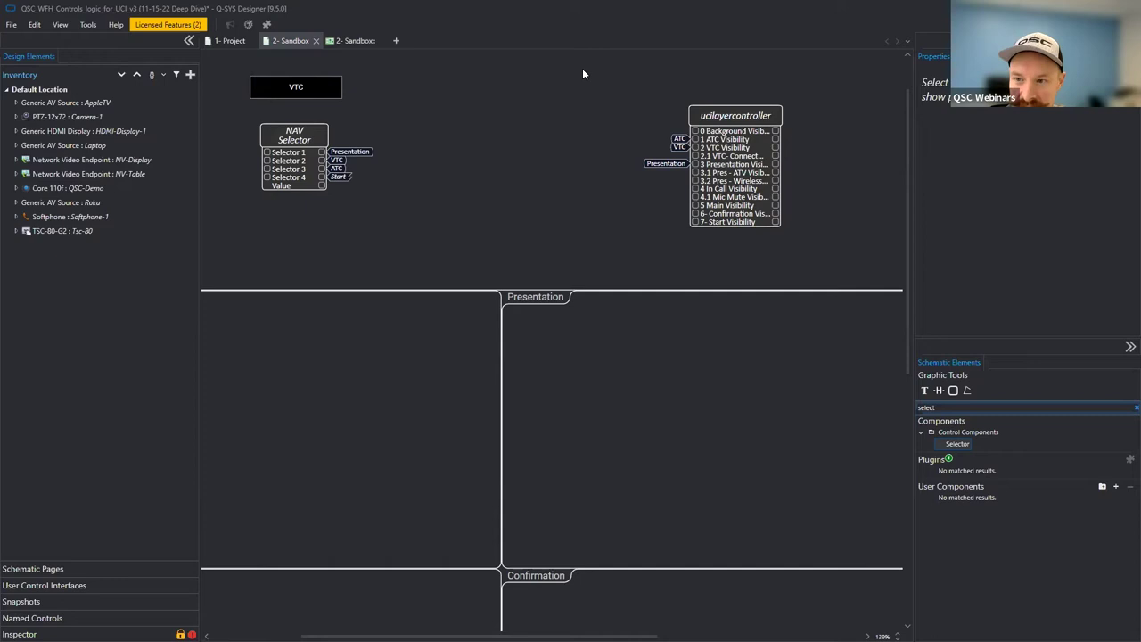
left_click(719, 398)
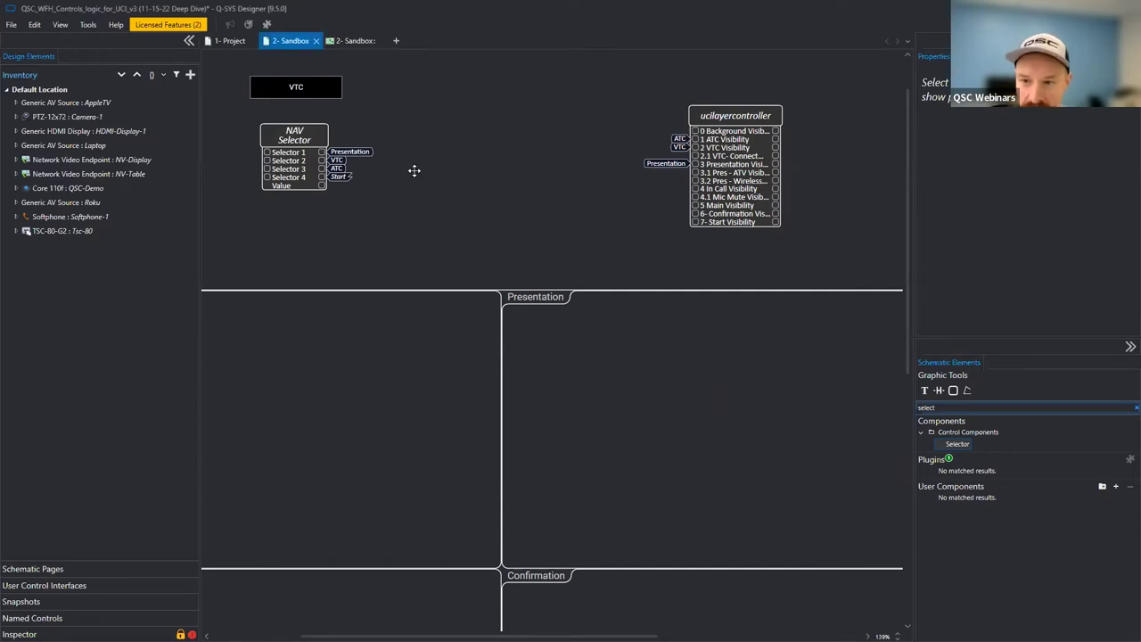
Find the source control of the UCI's presentation button with a context search.
key("ctrl+Tab")
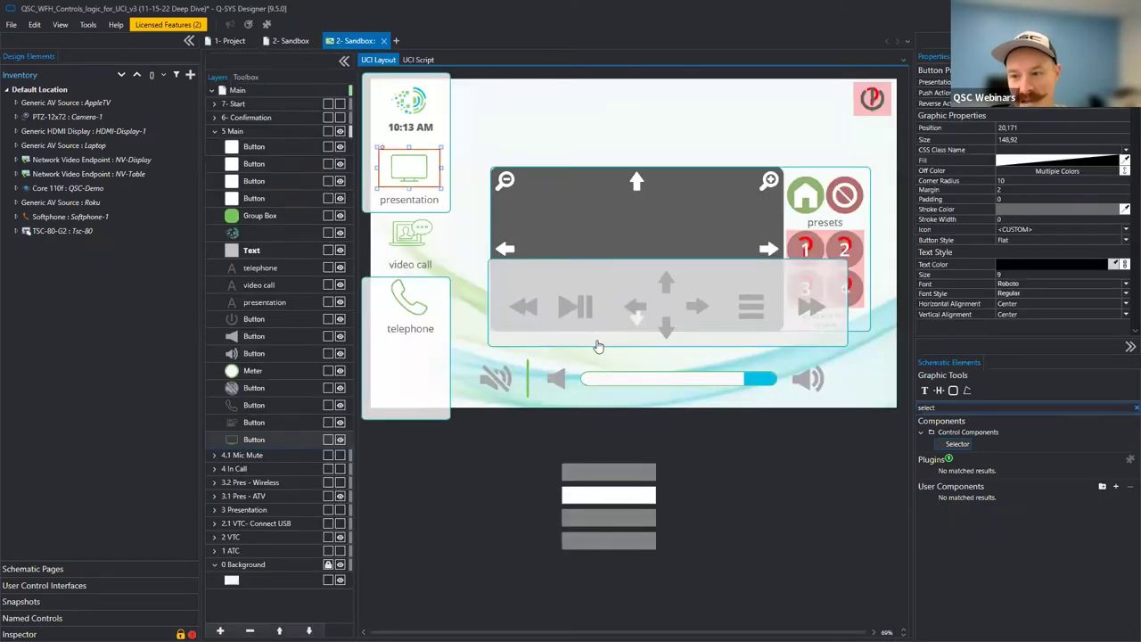
key("ctrl+f")
key("Down")
left_click(573, 338)
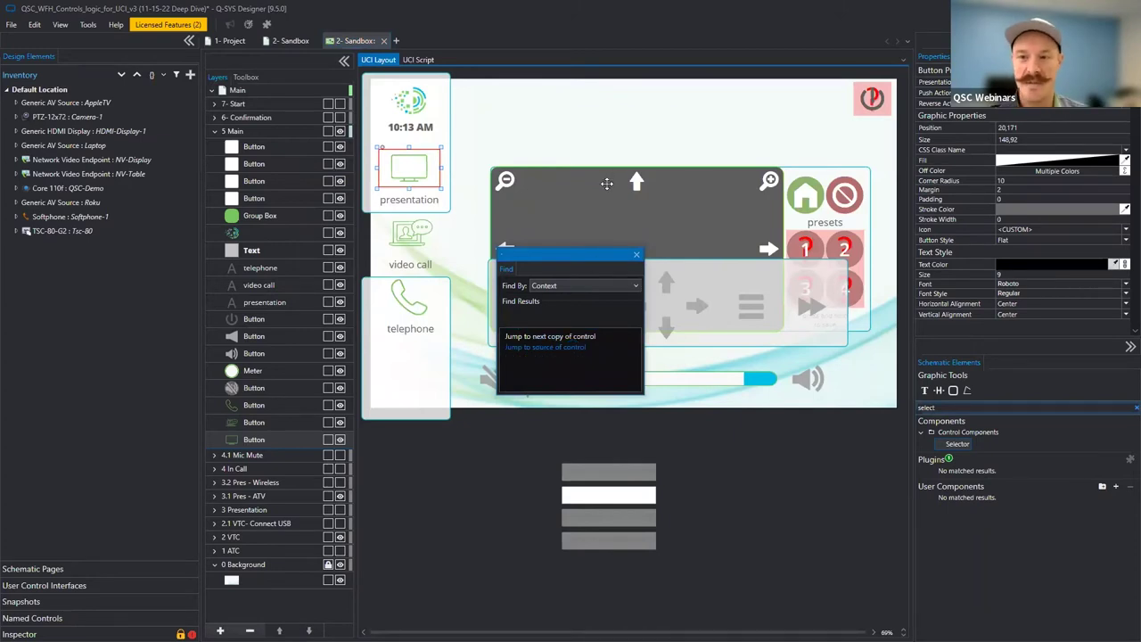
key("Return")
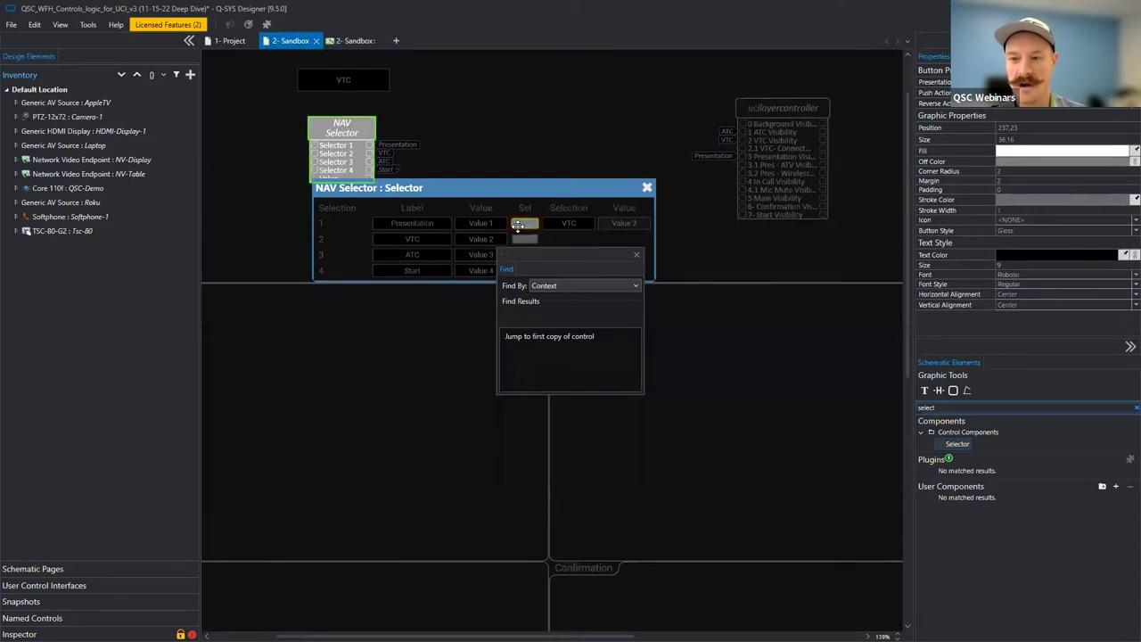
Trace the NAV Selector's VTC selection button through its copies on the UCI and back to its source.
left_click_drag(557, 253, 518, 226)
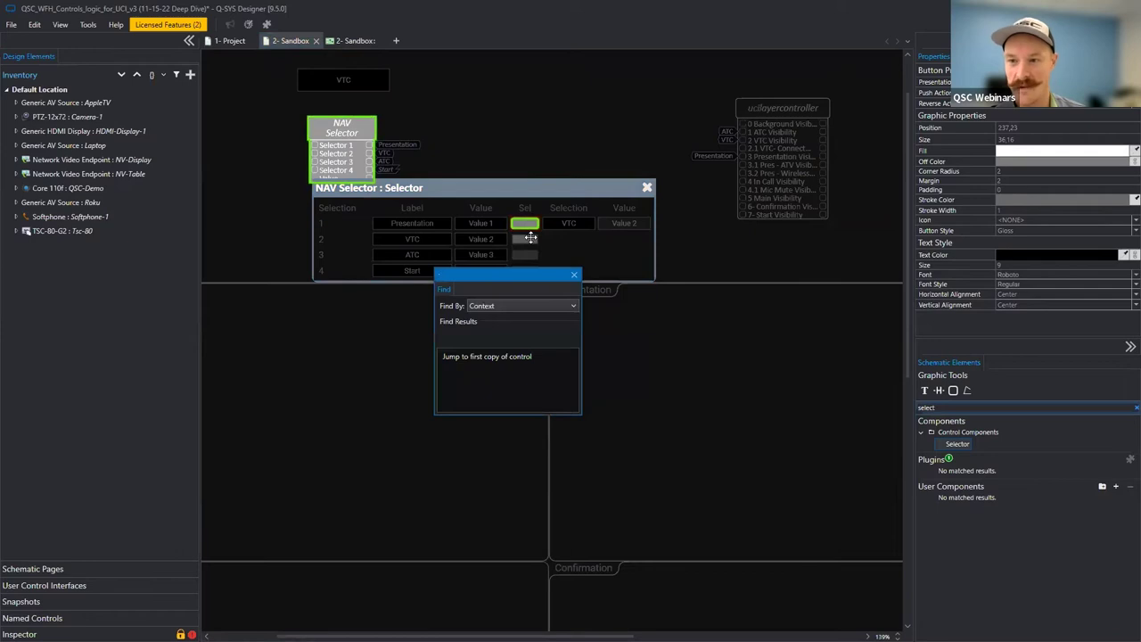
left_click(518, 226)
left_click(524, 239)
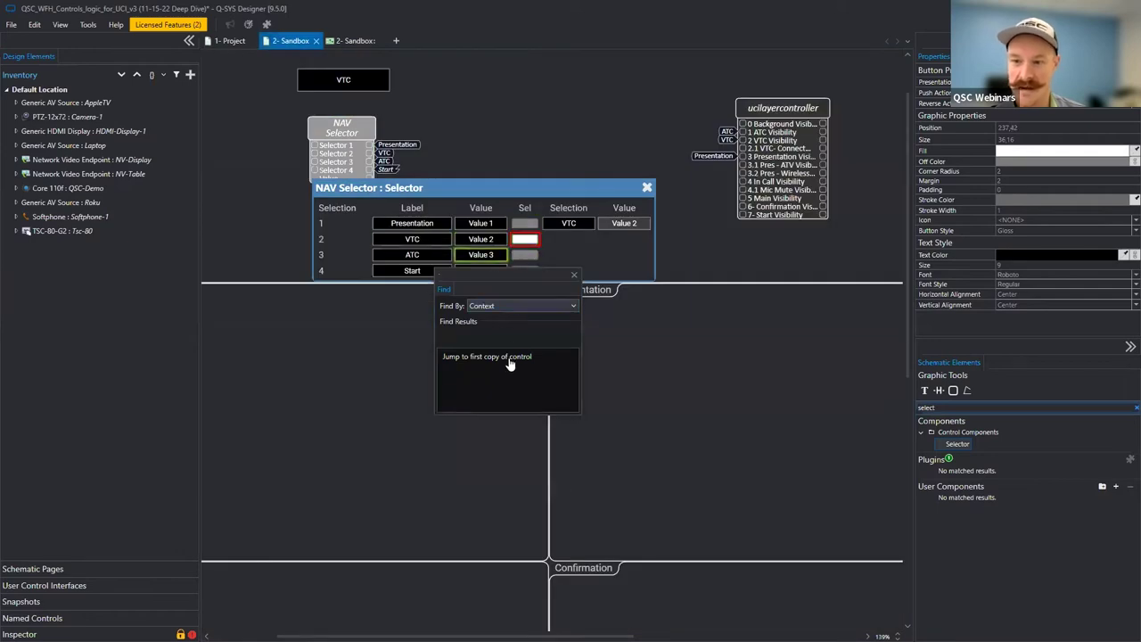
left_click(510, 363)
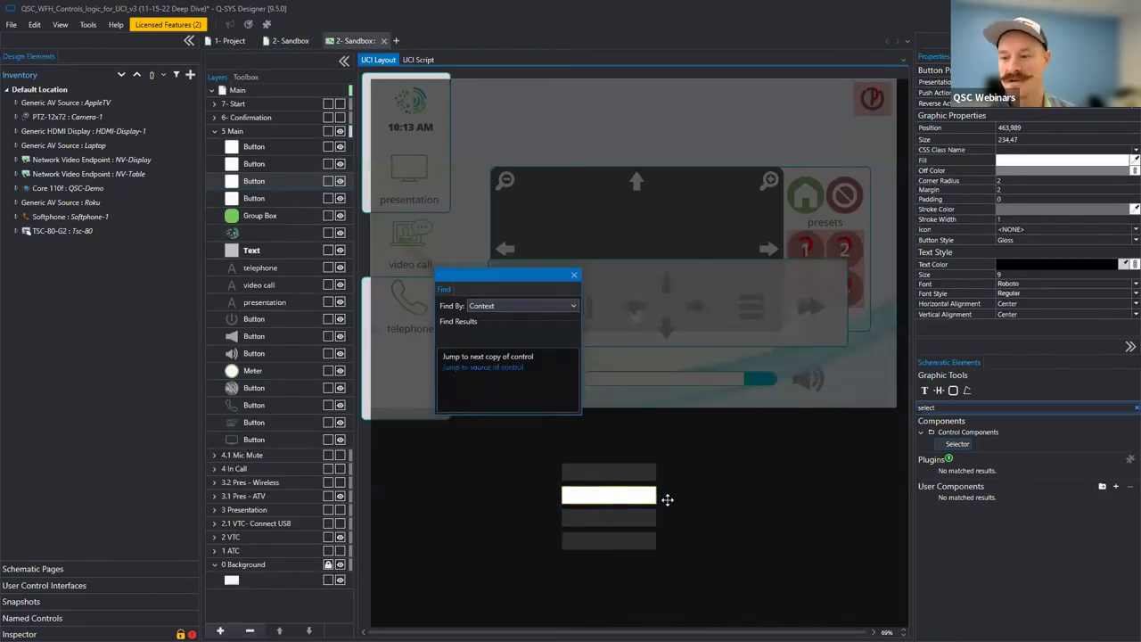
left_click(517, 358)
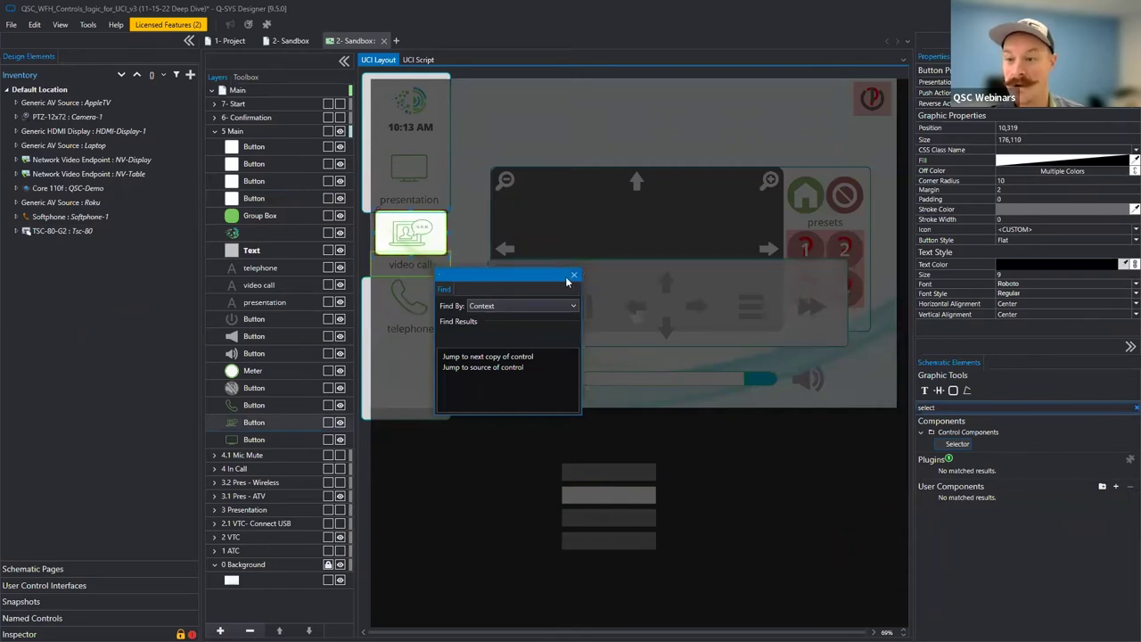
left_click(510, 375)
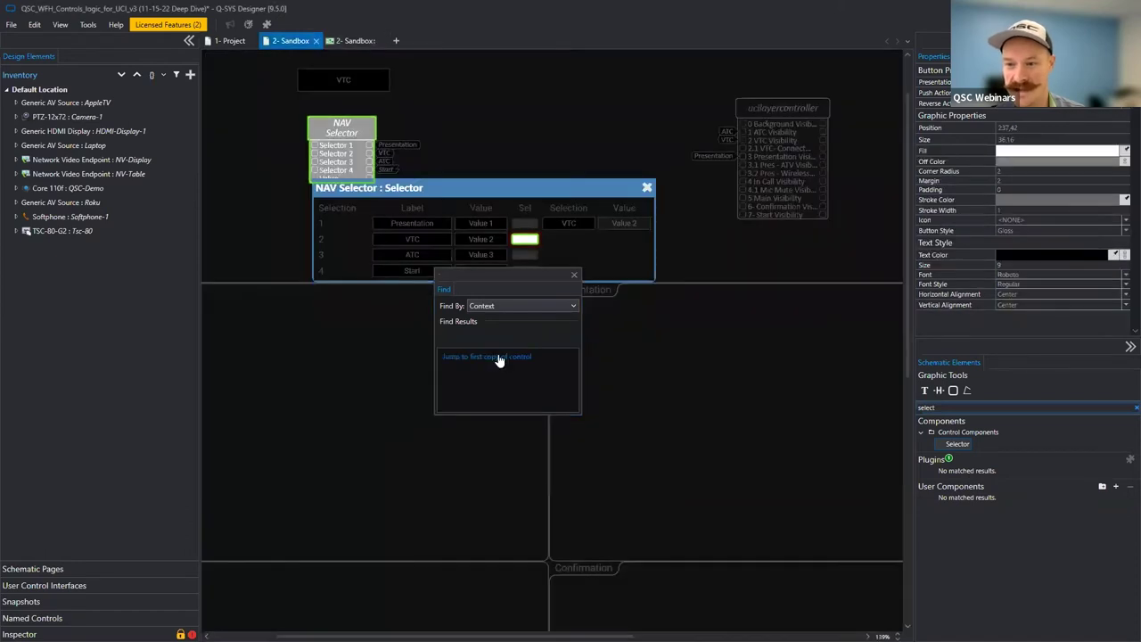
left_click(503, 372)
left_click(503, 373)
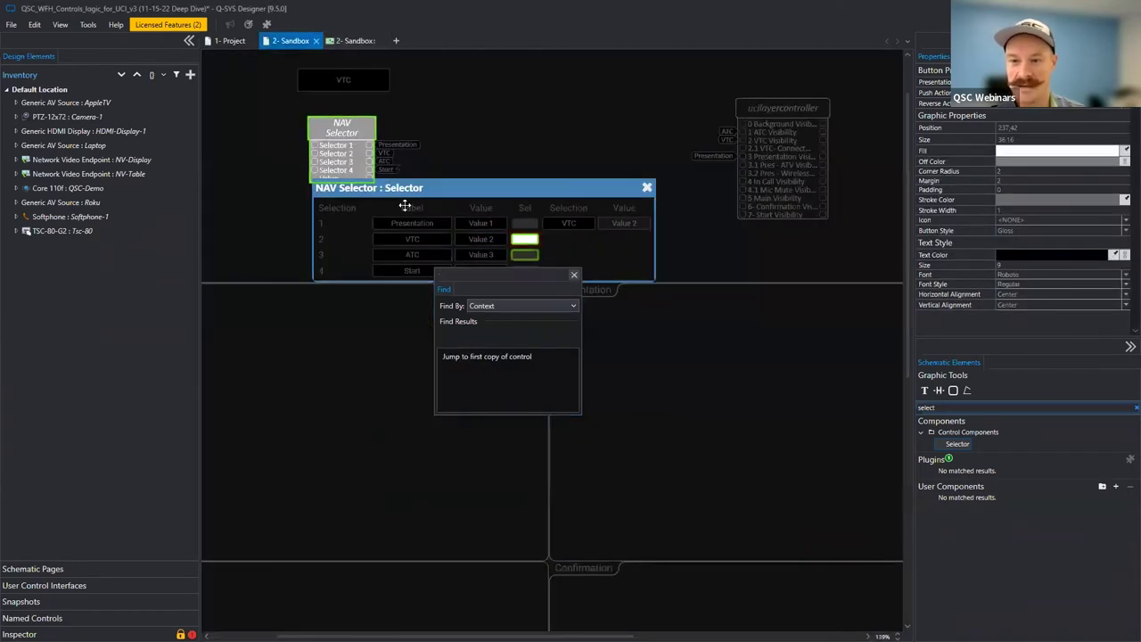
Delete the four Selector buttons placed below the UCI page.
left_click(362, 55)
left_click(354, 40)
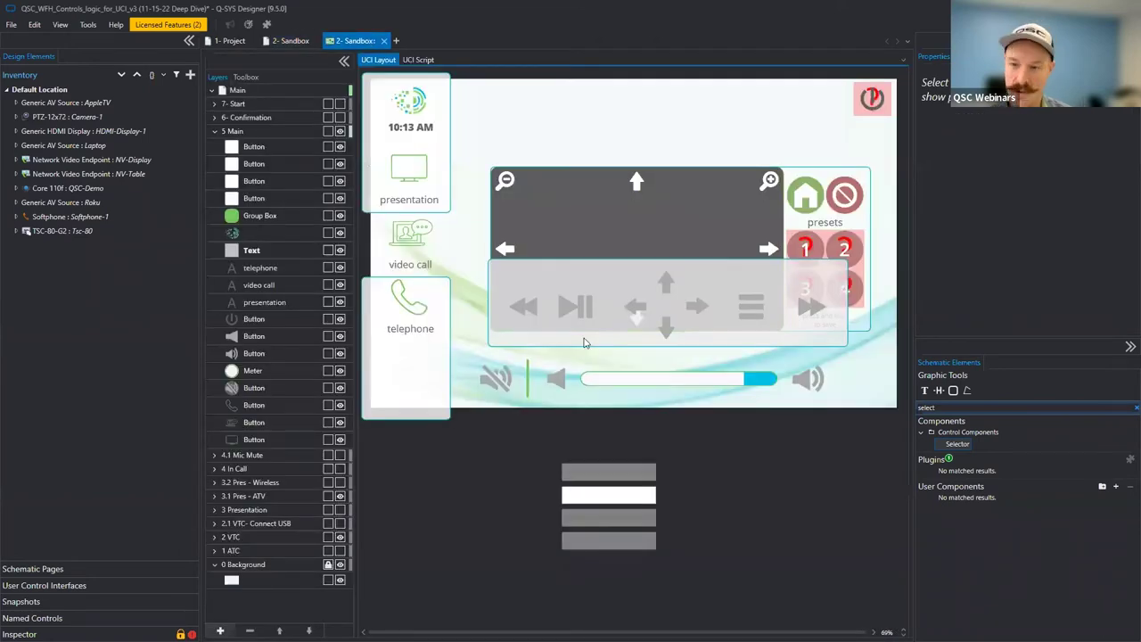
left_click_drag(664, 456, 539, 572)
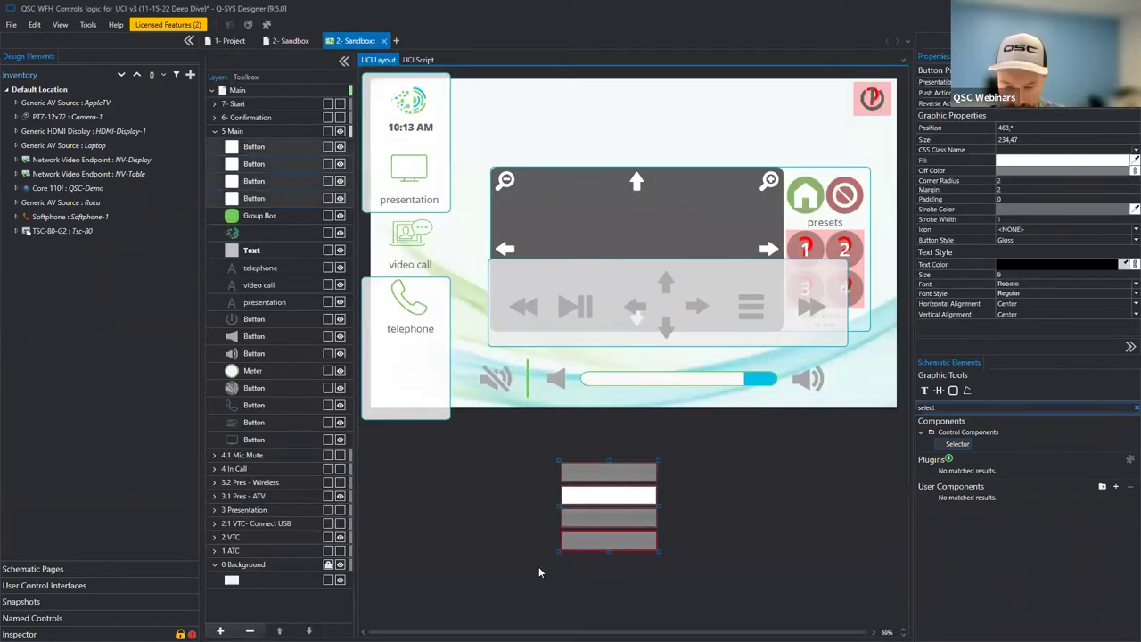
key("Delete")
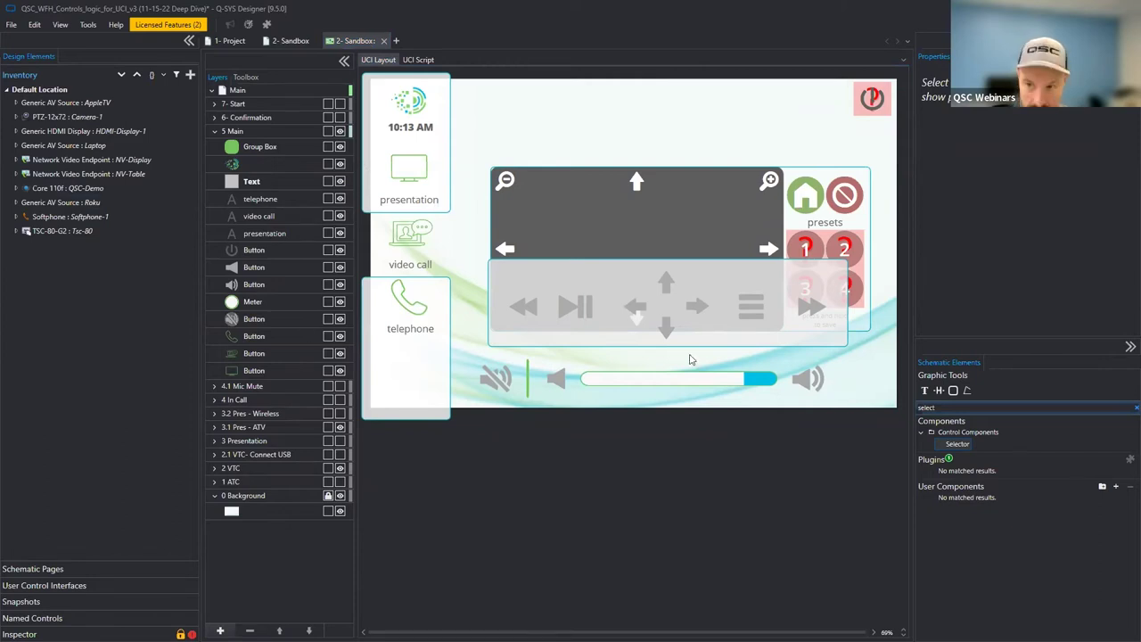
Close the NAV Selector's controls in the Sandbox schematic, and view ucilayercontroller's controls in emulation.
left_click(281, 41)
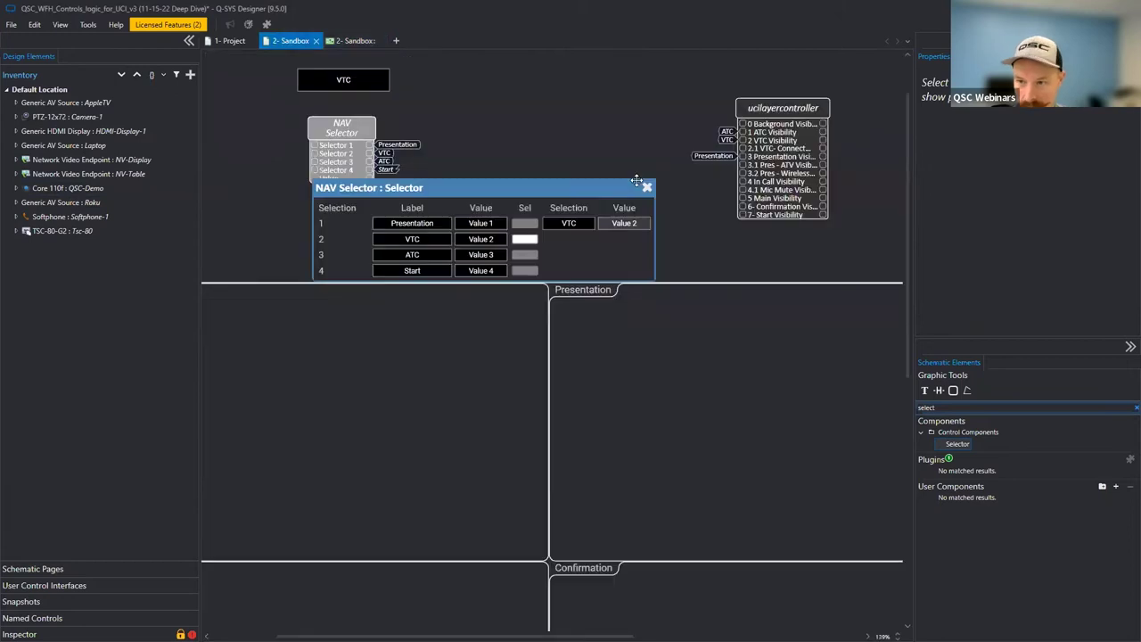
left_click(646, 187)
double_click(765, 143)
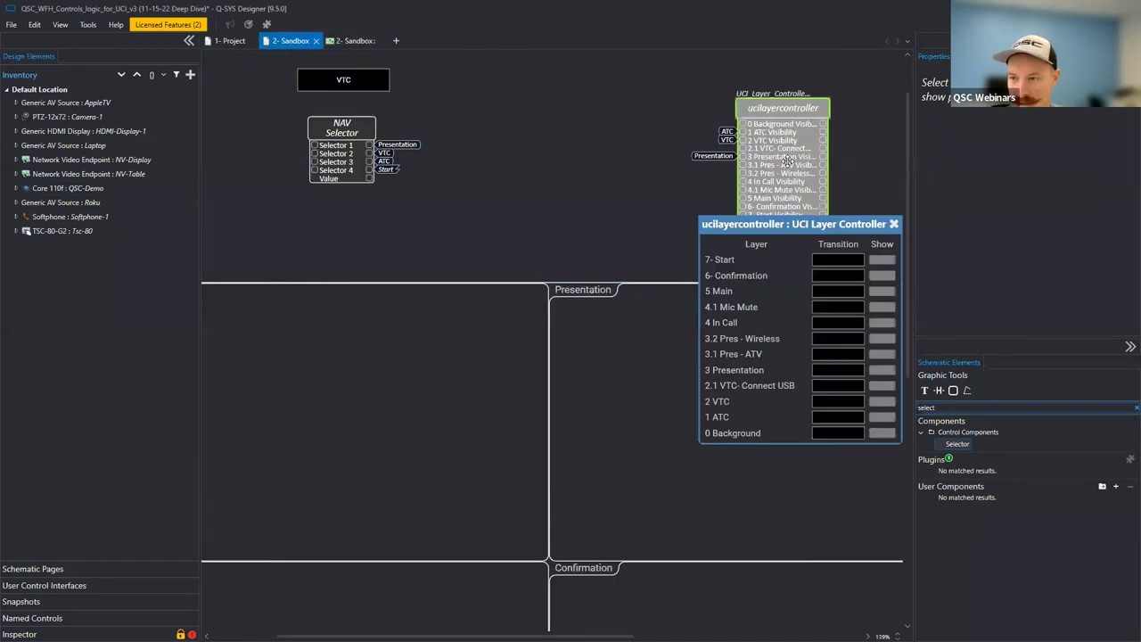
left_click_drag(813, 225, 561, 113)
left_click(601, 245)
key("F6")
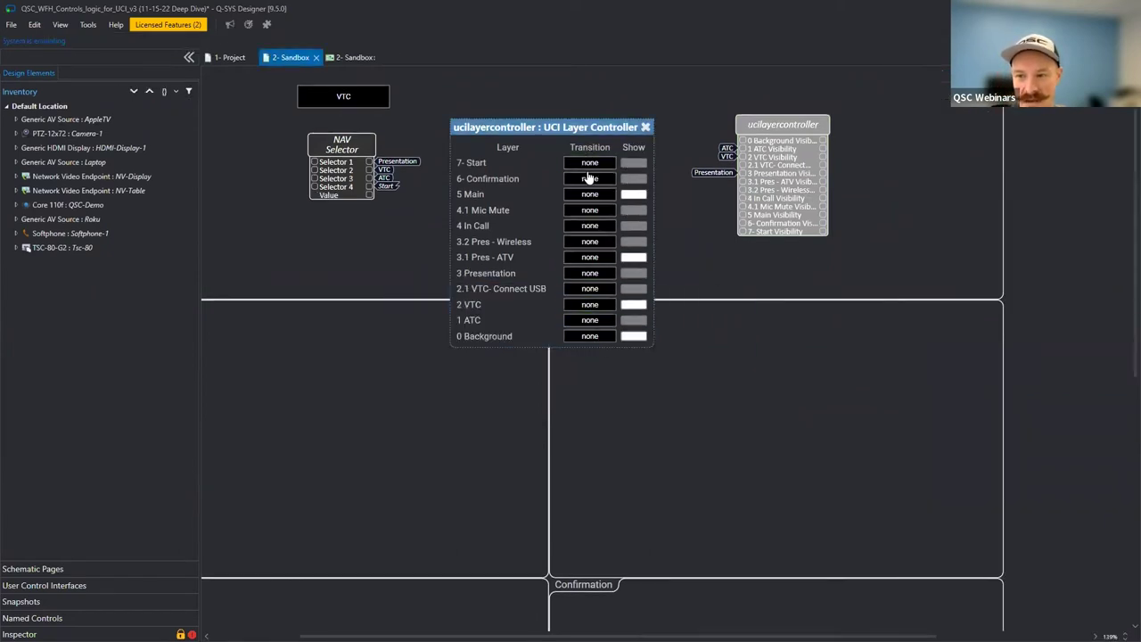
Examine the transition options for the 7- Start layer, then close ucilayercontroller's controls and stop emulation.
left_click(601, 160)
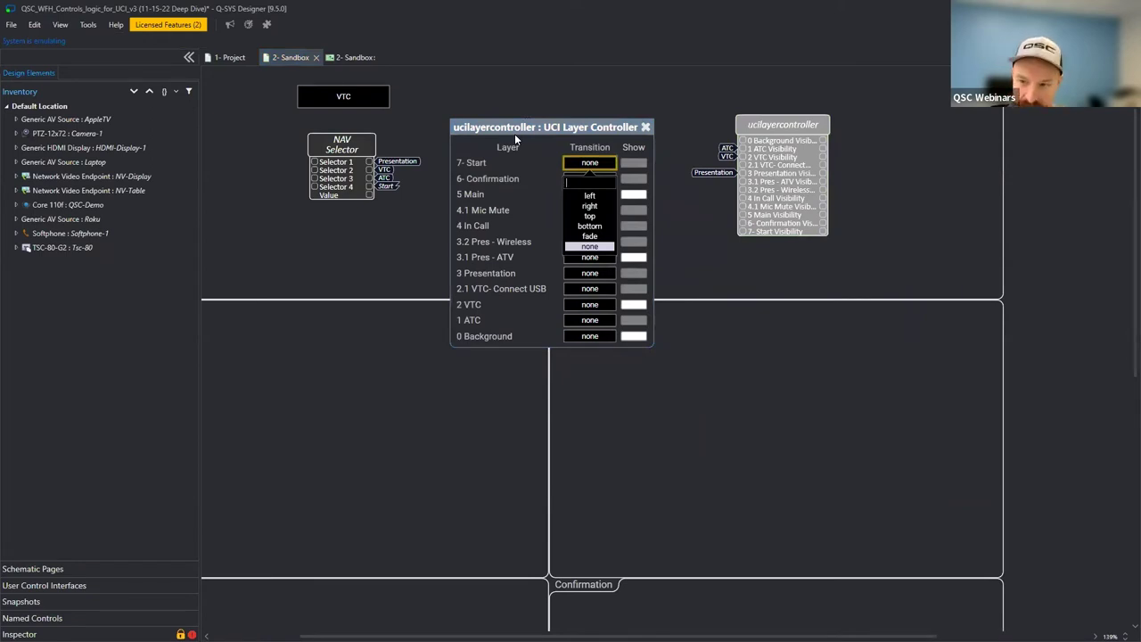
left_click(535, 149)
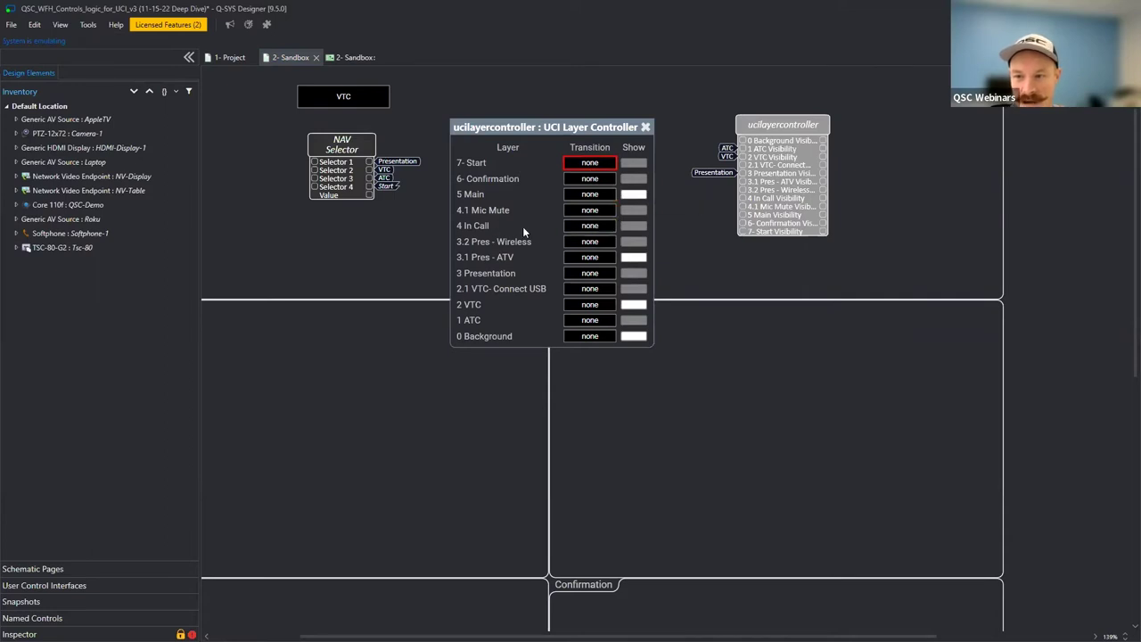
left_click(646, 128)
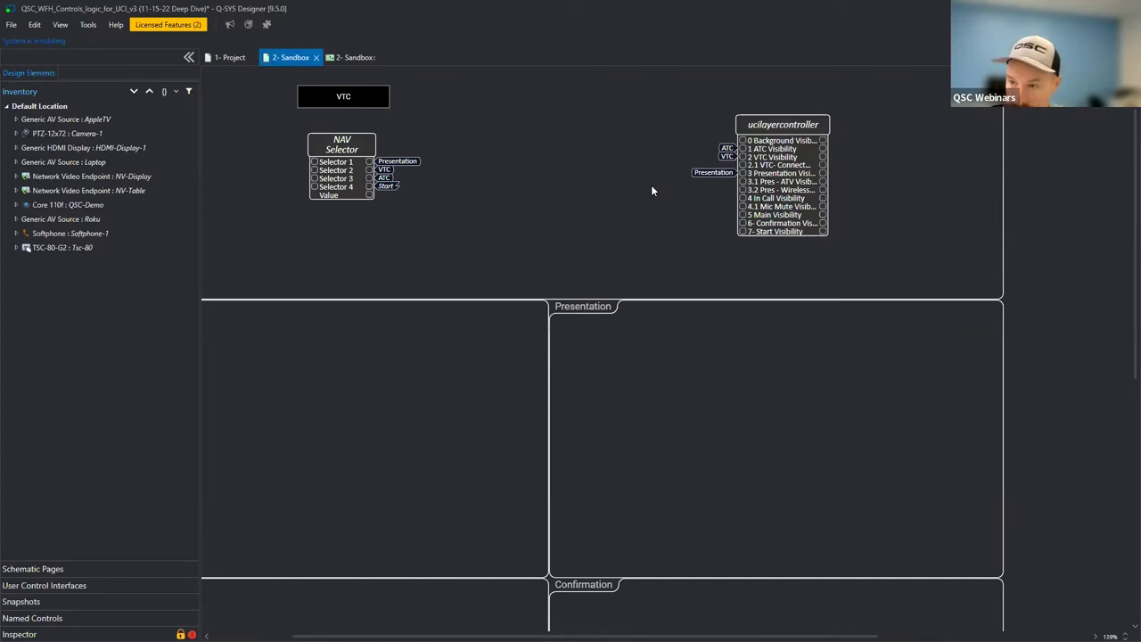
left_click(1130, 73)
key("F6")
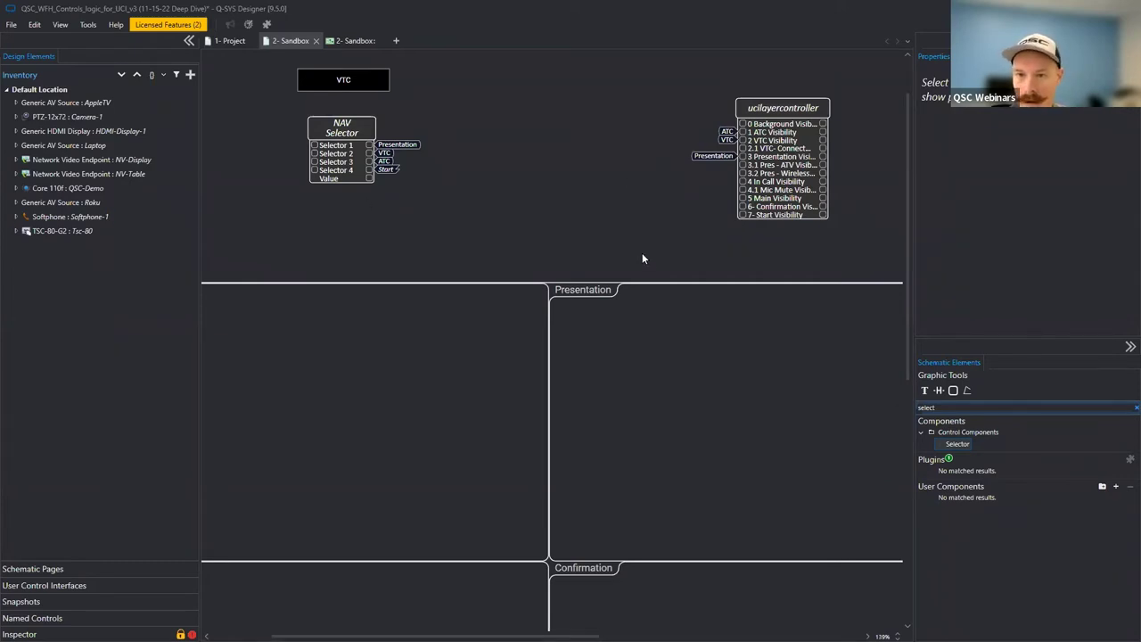
Connect the NAV Selector's Start wire tag to the 7- Start Visibility input of ucilayercontroller.
left_click(521, 180)
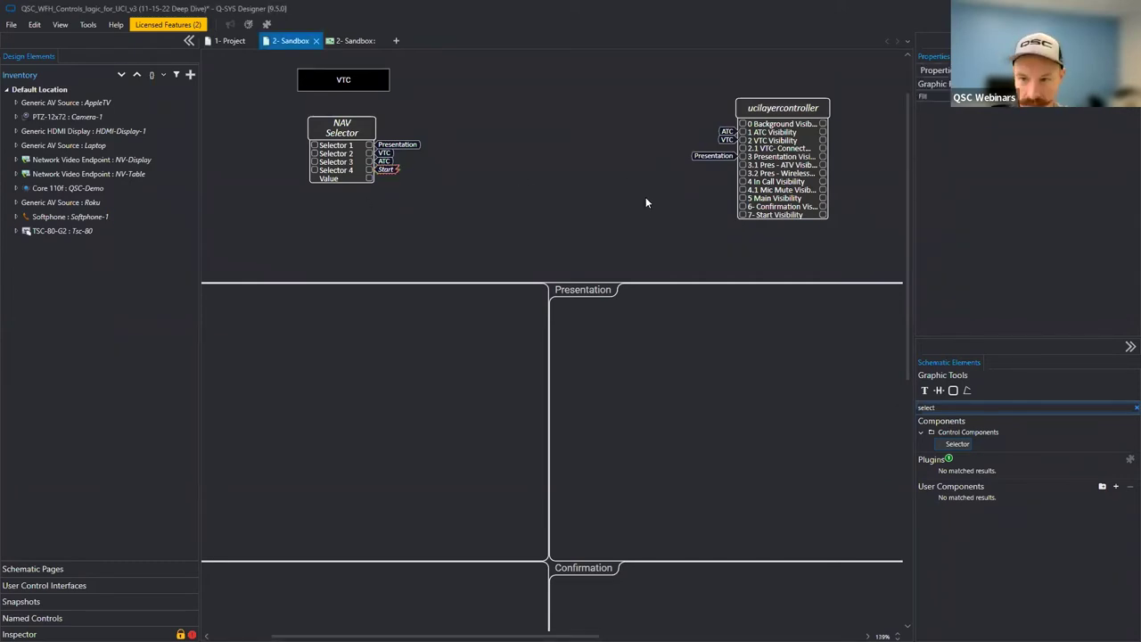
left_click_drag(736, 215, 736, 214)
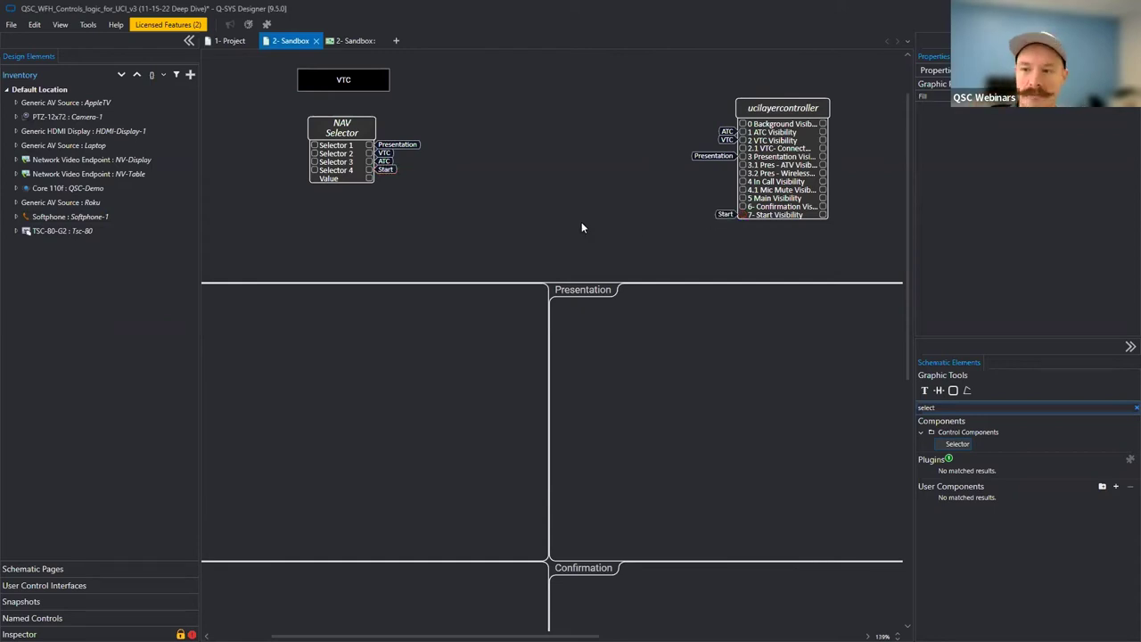
left_click(446, 260)
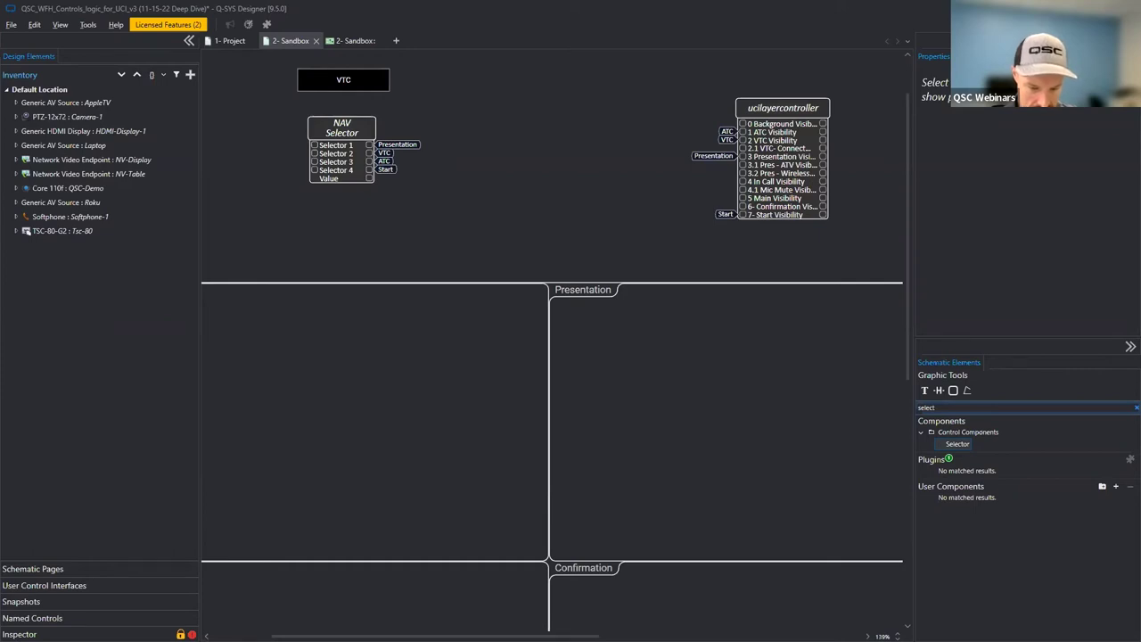
left_click_drag(647, 182, 961, 235)
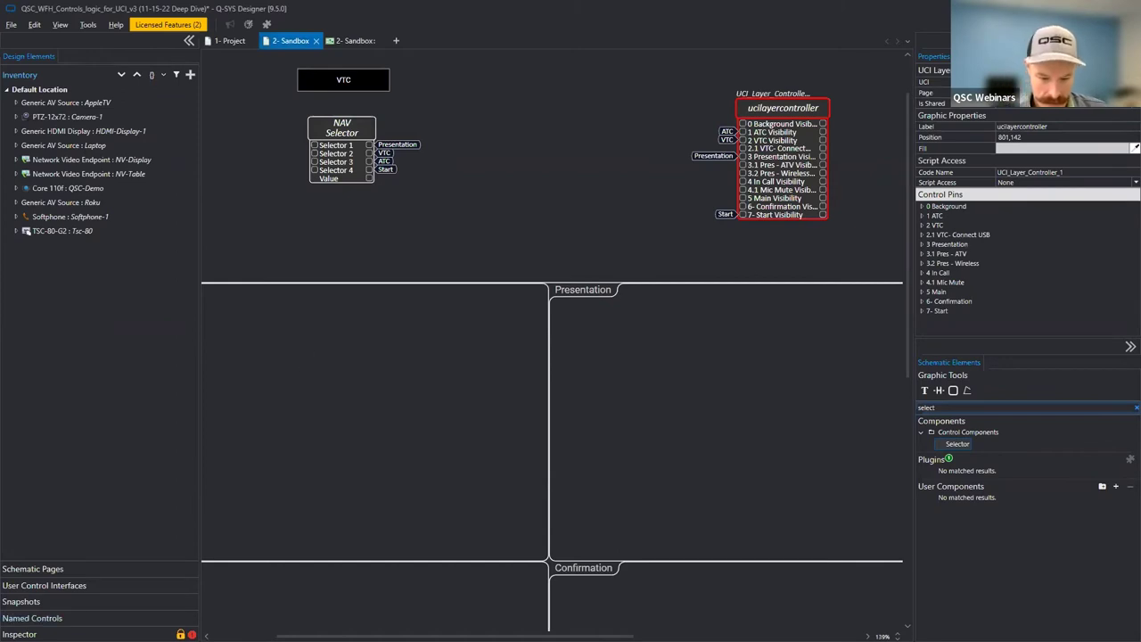
Hide the 5 Main, 3.1 Pres - ATV and 2 VTC layers on the UCI page.
left_click(353, 40)
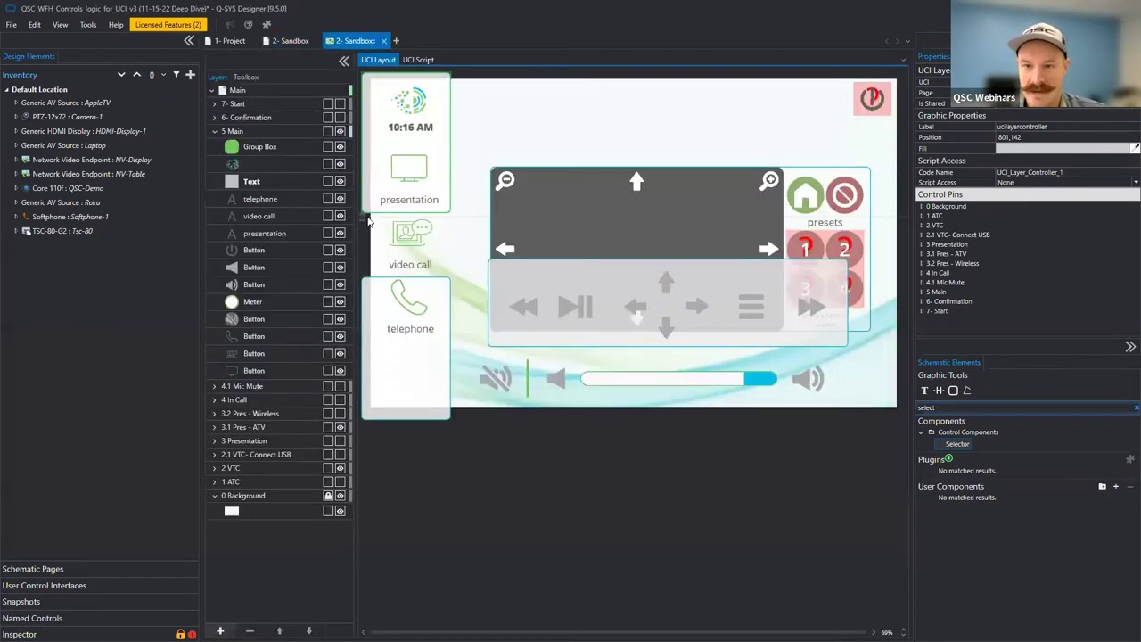
left_click(213, 131)
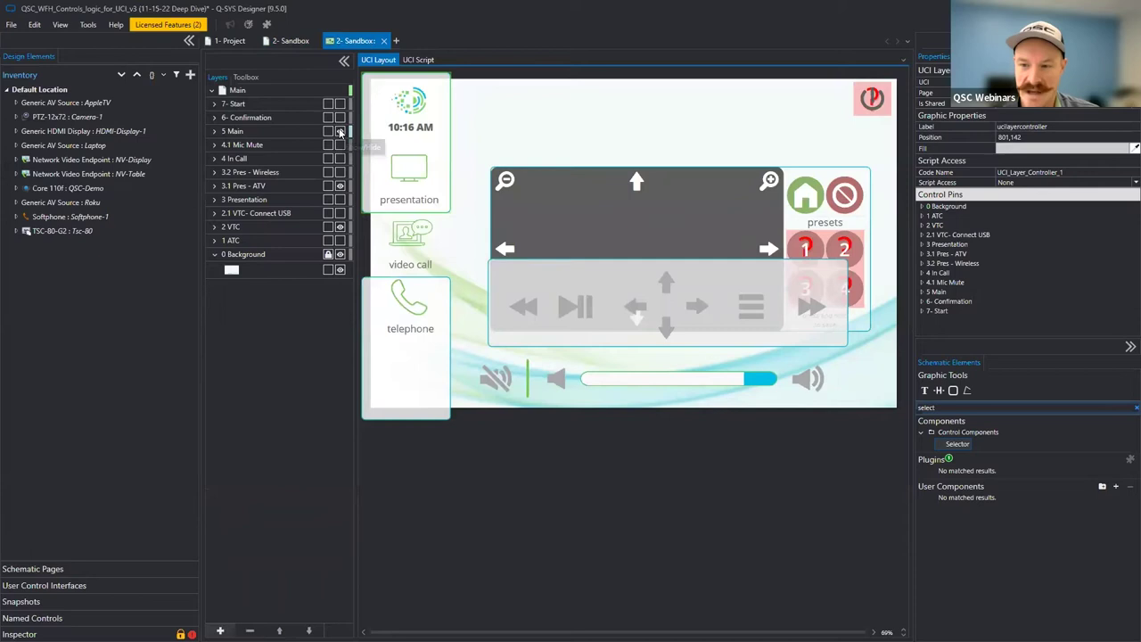
left_click(339, 131)
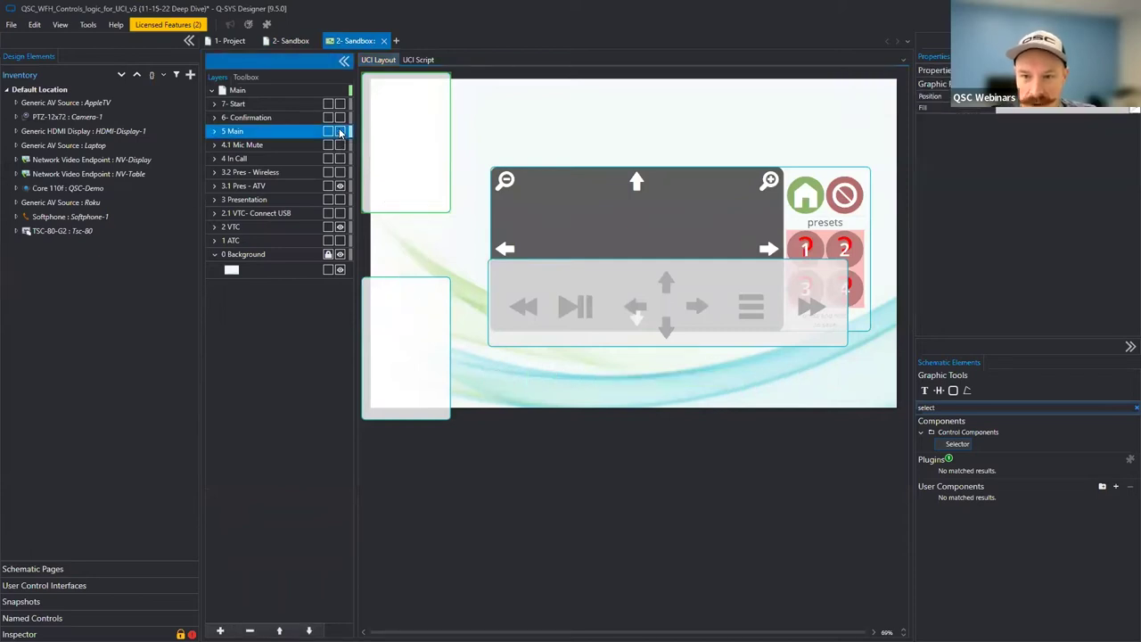
left_click(340, 186)
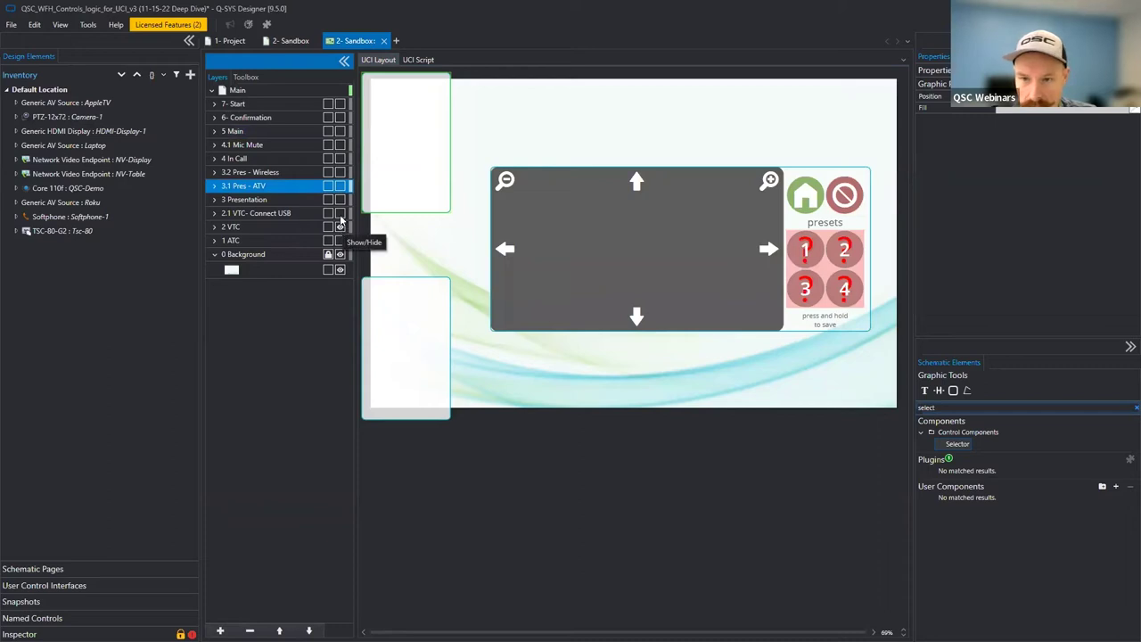
left_click(339, 226)
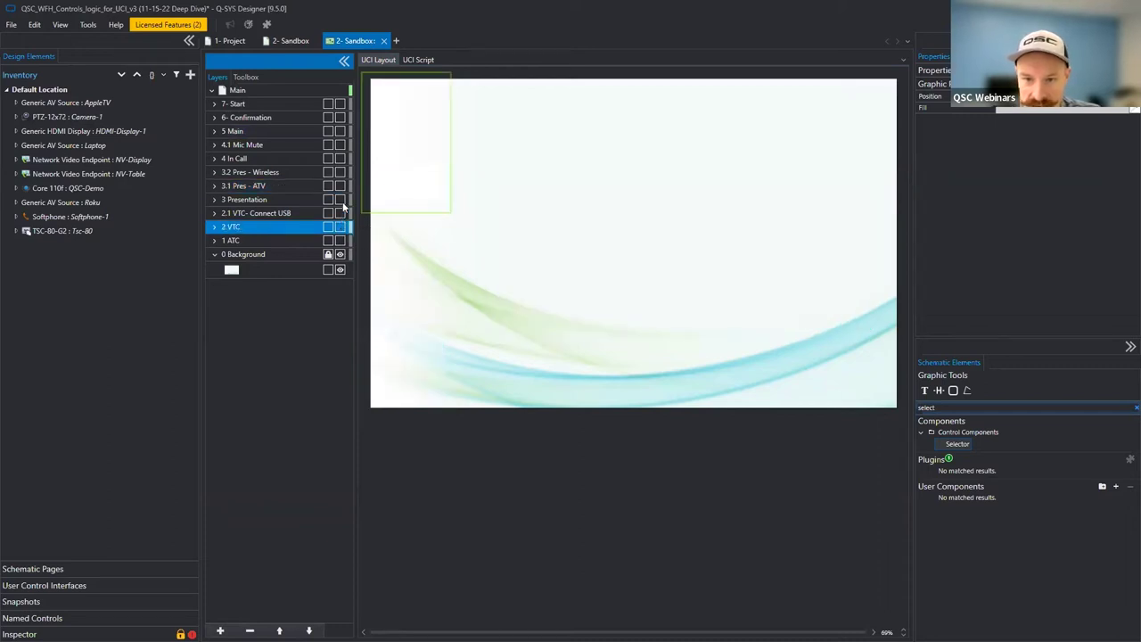
Show the 2.1 VTC- Connect USB and 5 Main layers together, and inspect the USB cable image and connection message.
left_click(339, 213)
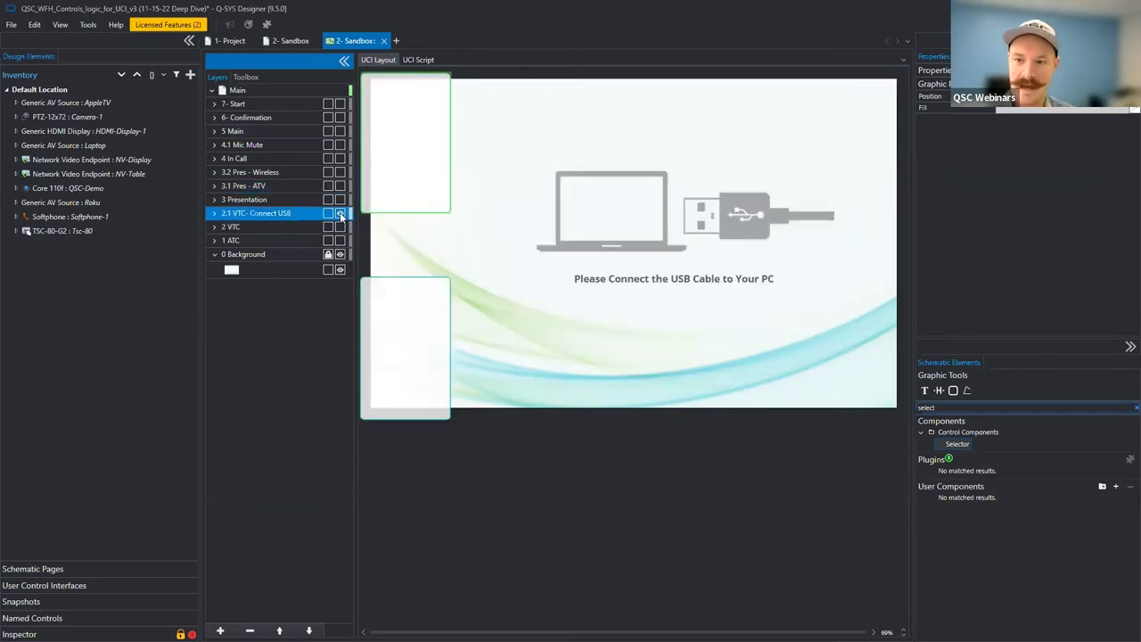
left_click(339, 131)
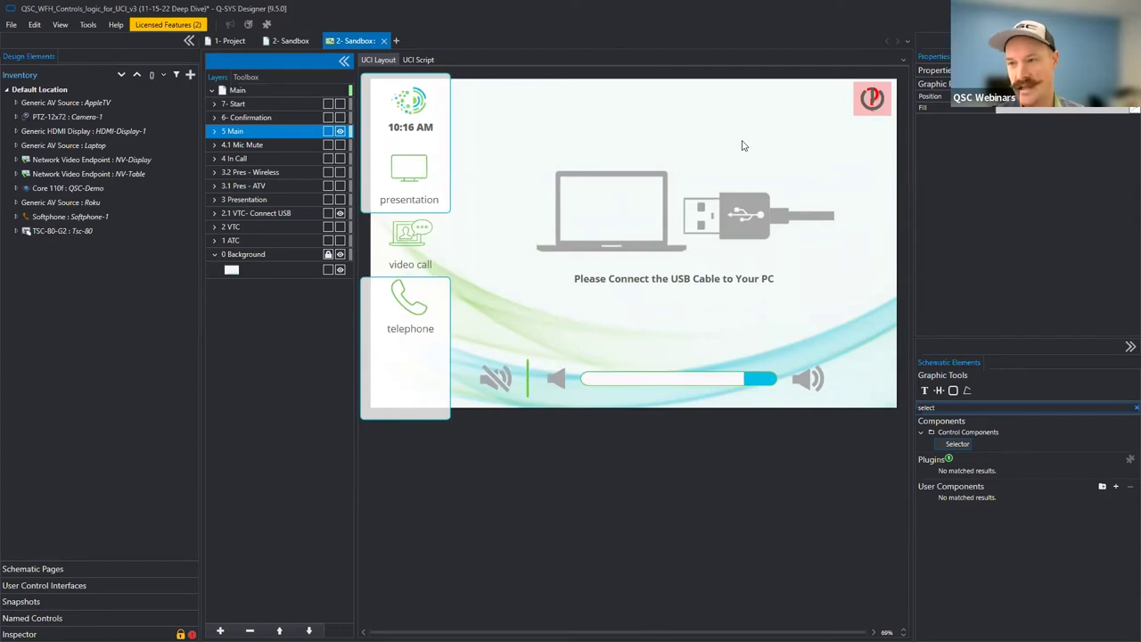
left_click(628, 277)
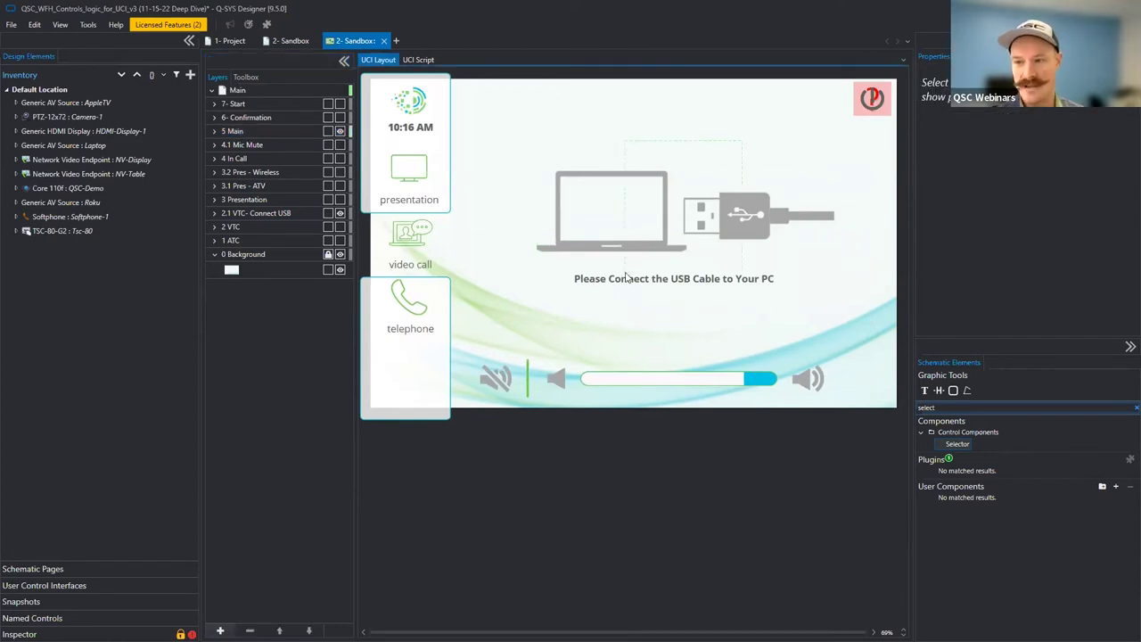
left_click(727, 156)
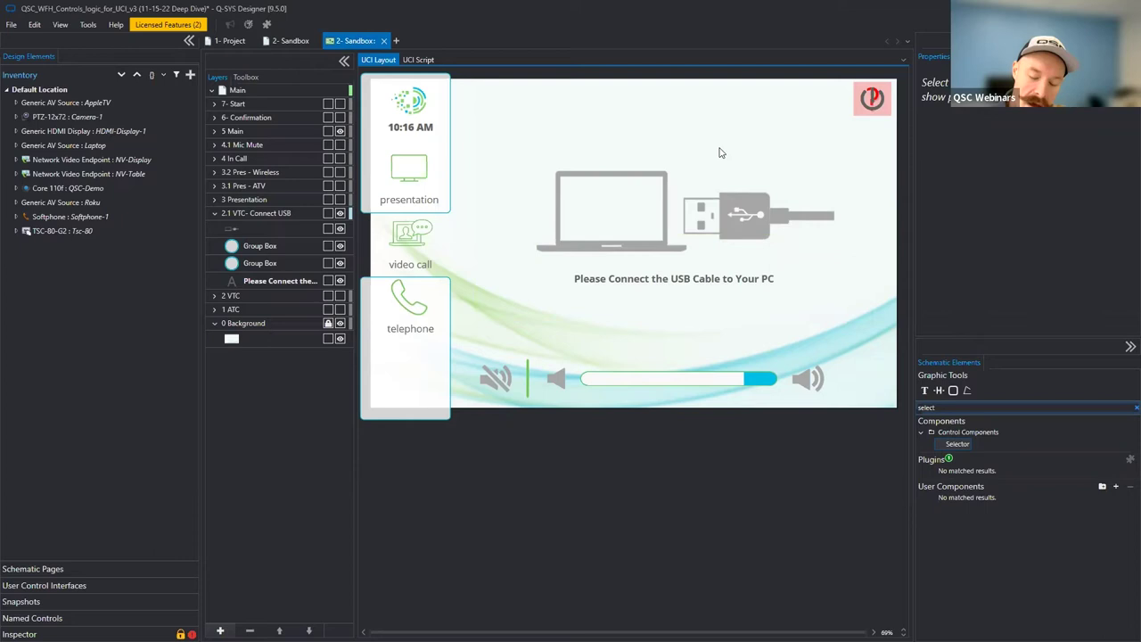
left_click(622, 306)
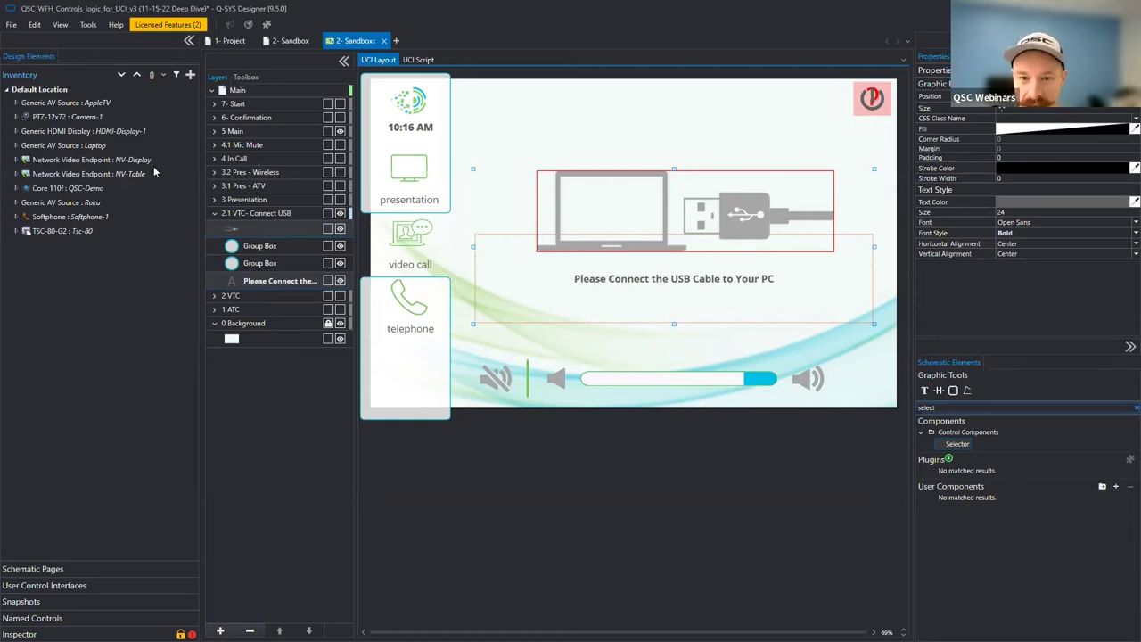
Examine the USB EC Speakerphone 1 In block on the Project page, including its USB bridging properties, Active and Connected pins, and USB-Connect tag.
left_click(289, 40)
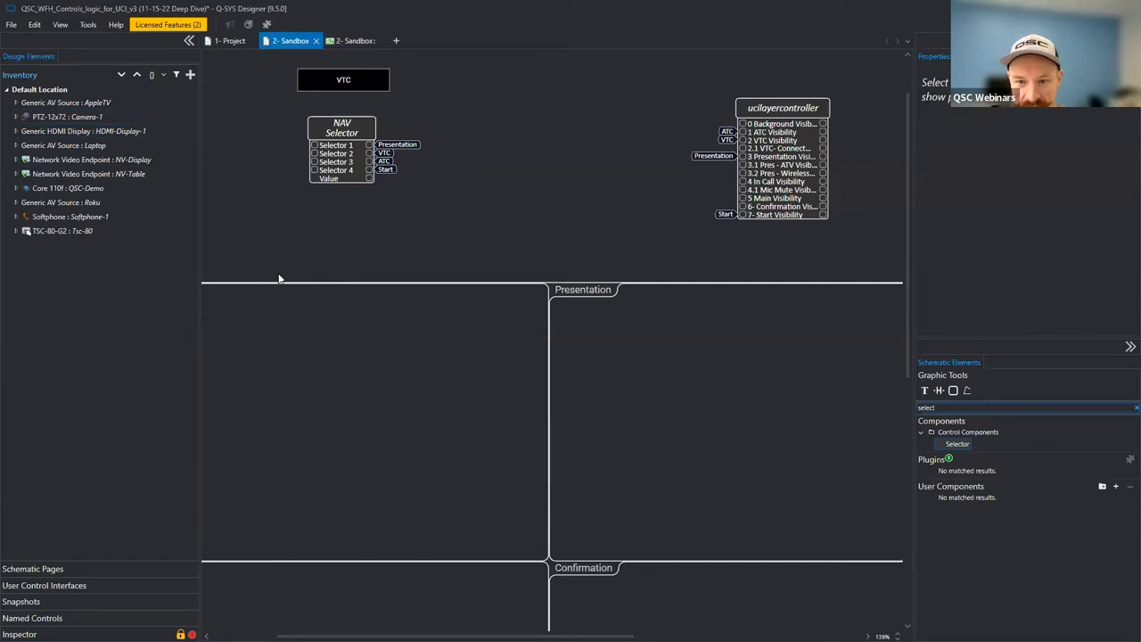
key("ctrl+shift+Tab")
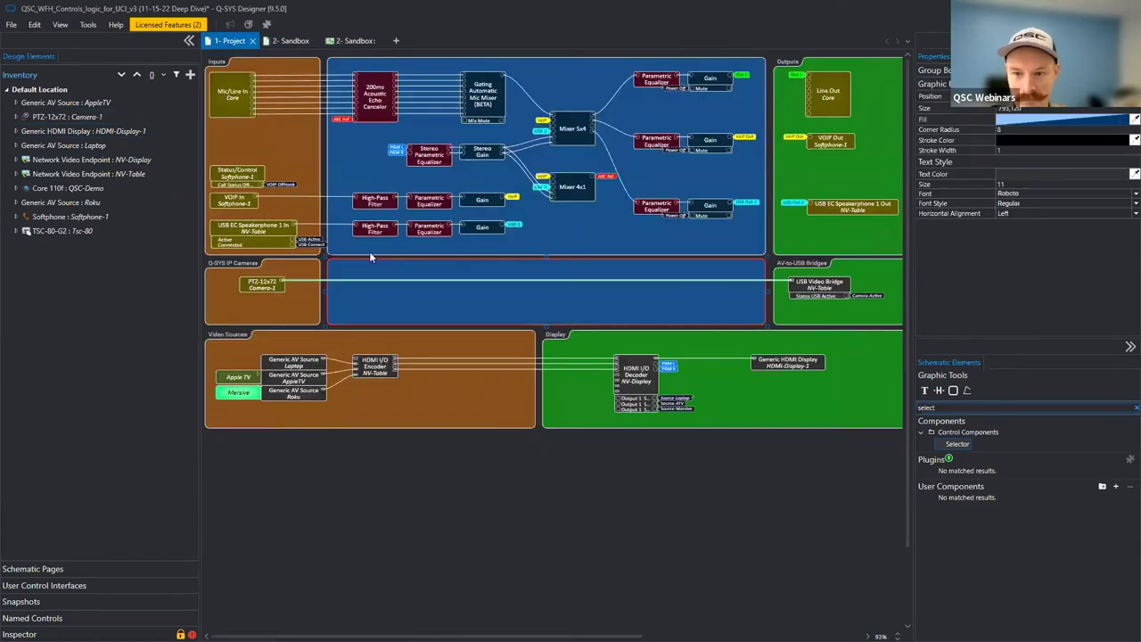
scroll(369, 253, "up", 5)
key("Tab")
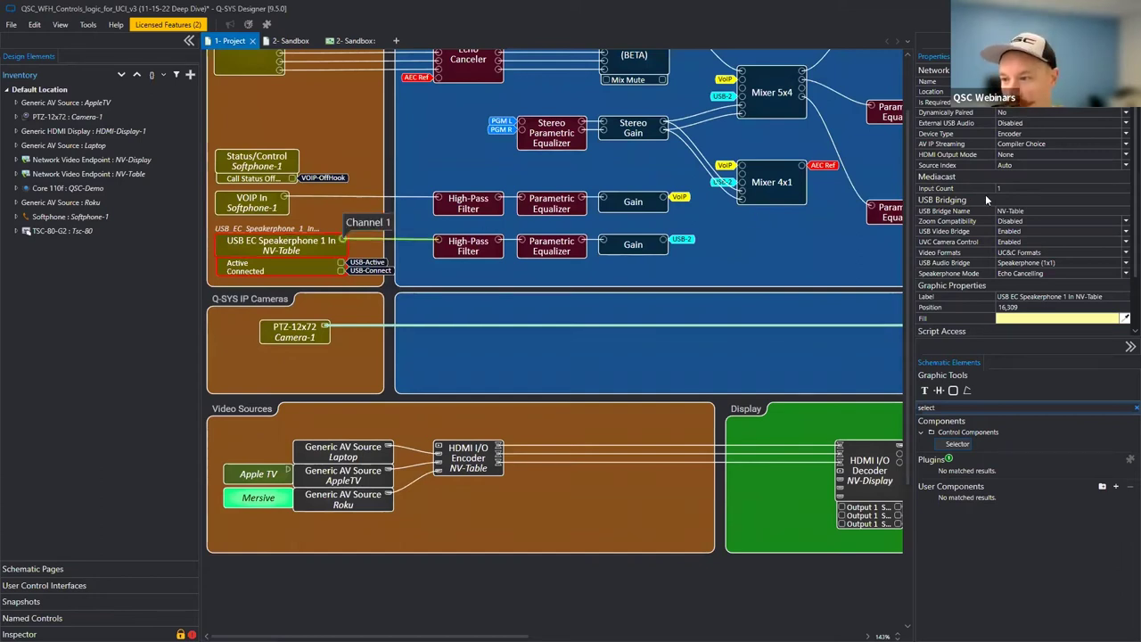
scroll(958, 317, "down", 2)
left_click(929, 323)
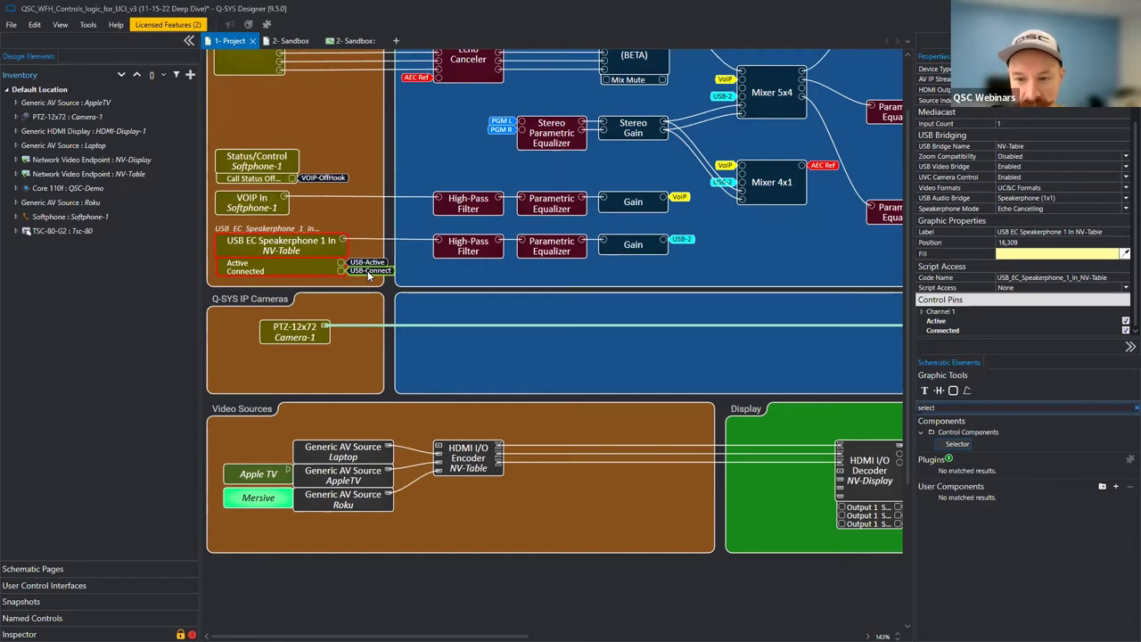
left_click(477, 277)
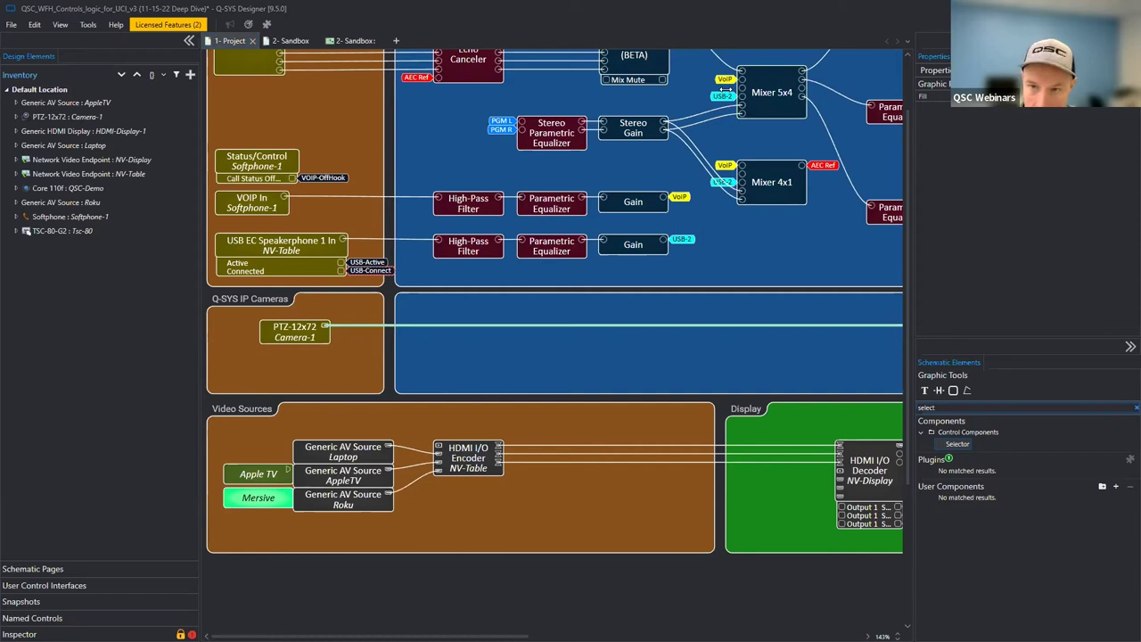
left_click(355, 270)
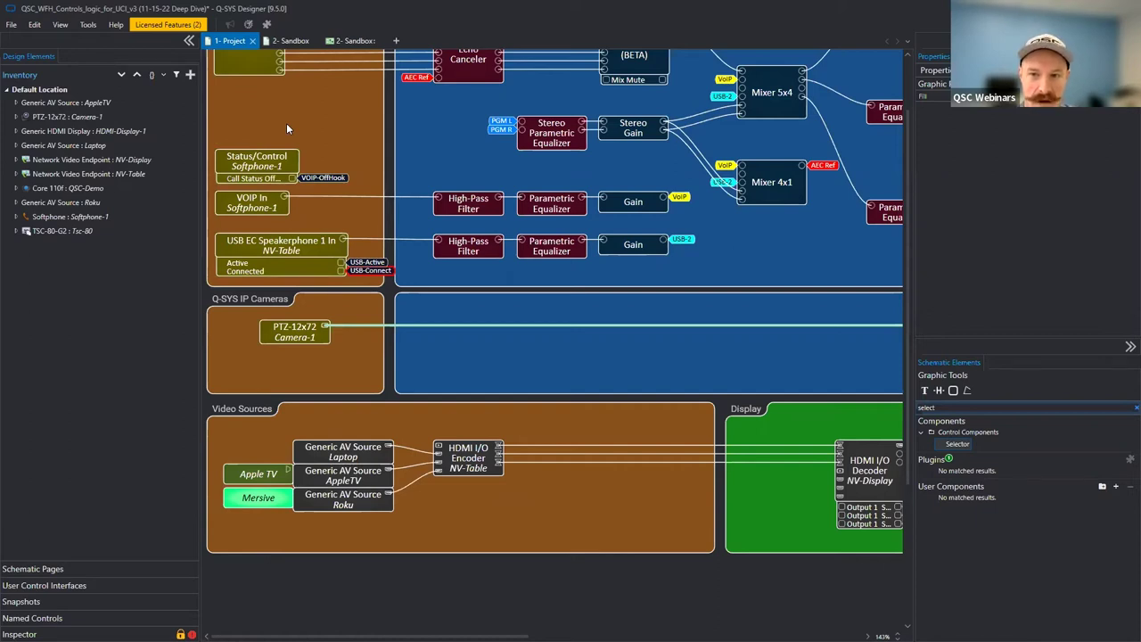
Add a Custom Controls component to the VTC section of the Sandbox schematic.
left_click(291, 42)
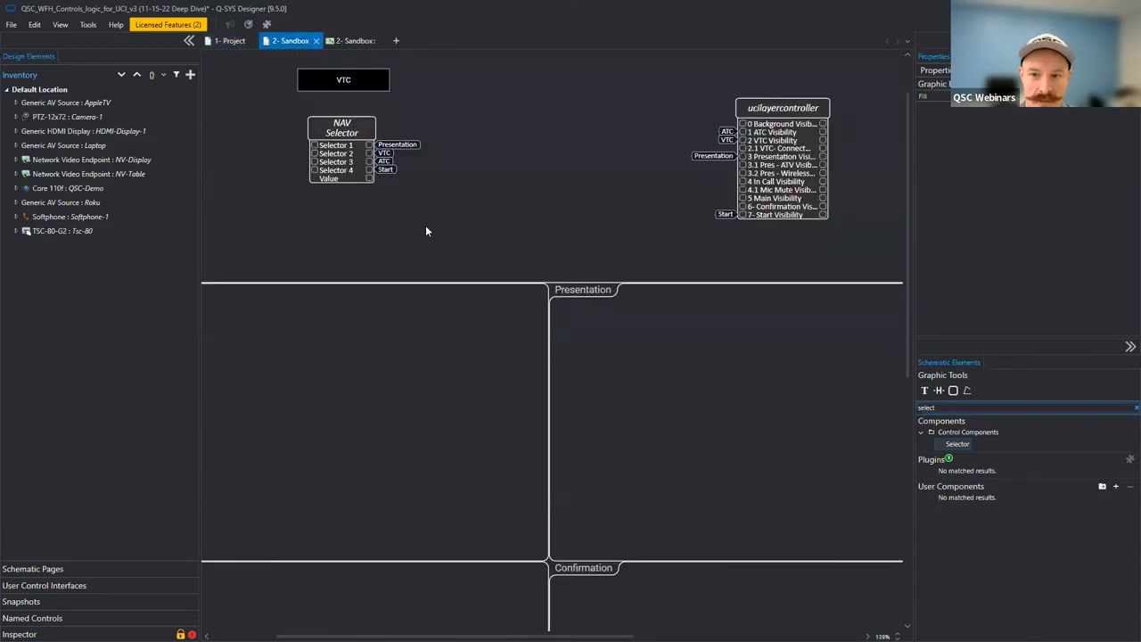
double_click(970, 410)
type("custom")
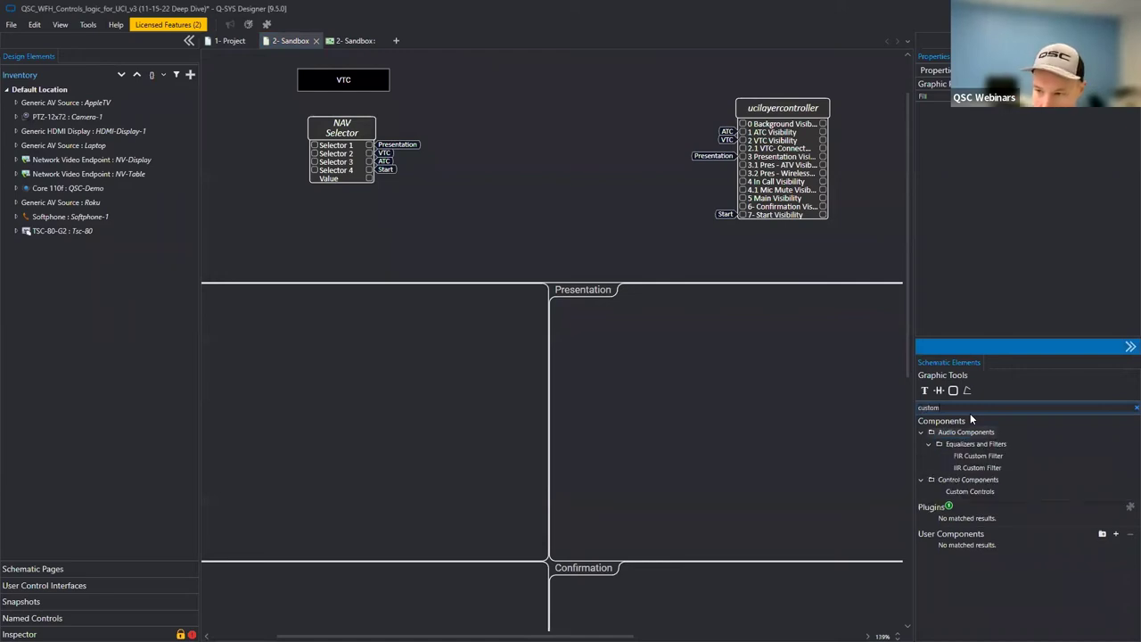
left_click(994, 433)
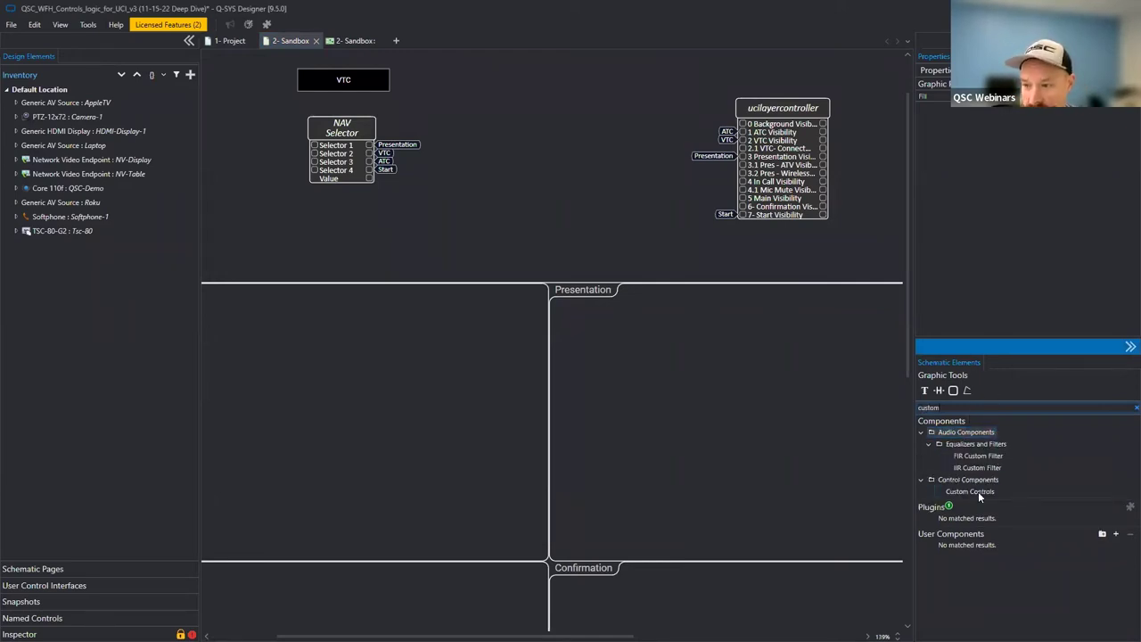
left_click_drag(978, 491, 346, 365)
scroll(557, 376, "left", 3)
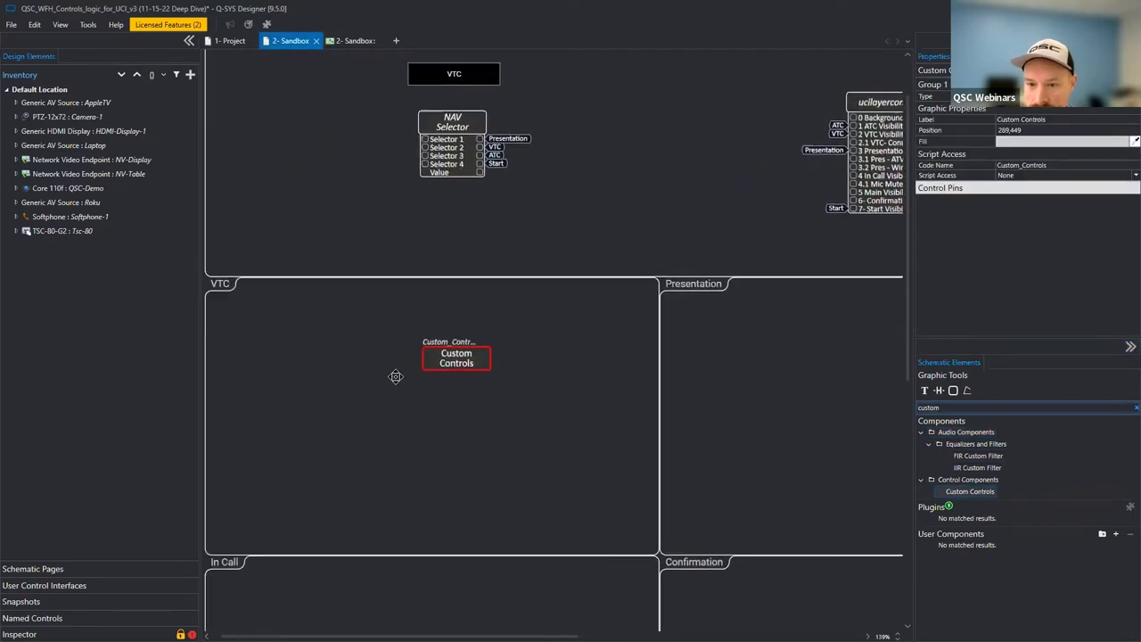
left_click_drag(475, 369, 402, 374)
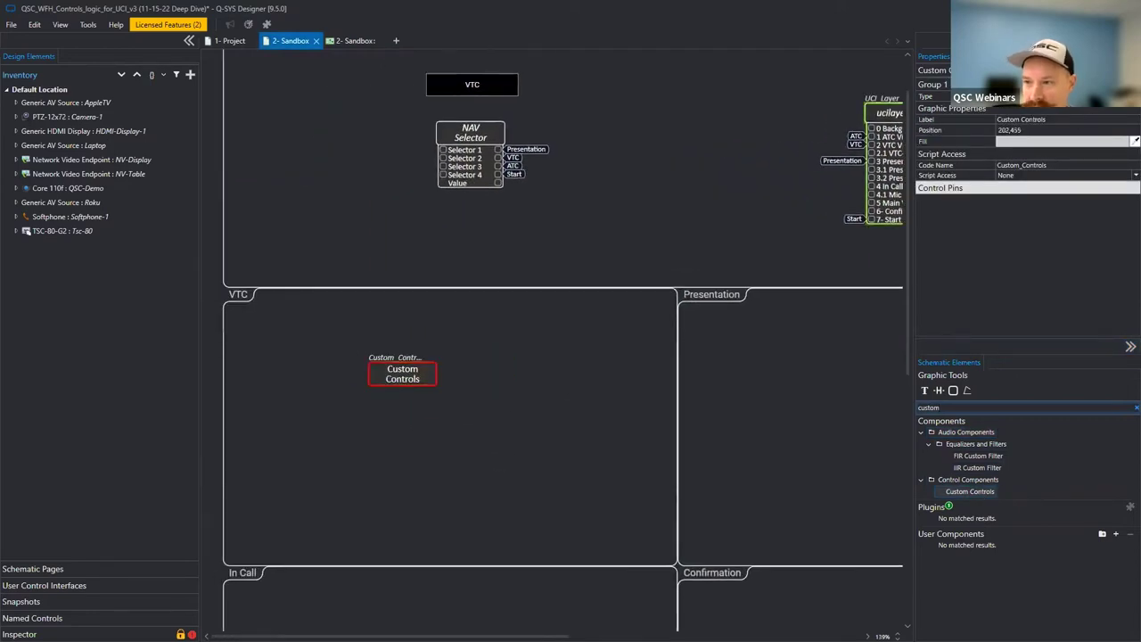
Set the Group 1 type of the Custom Controls component to Toggle button.
left_click(1061, 96)
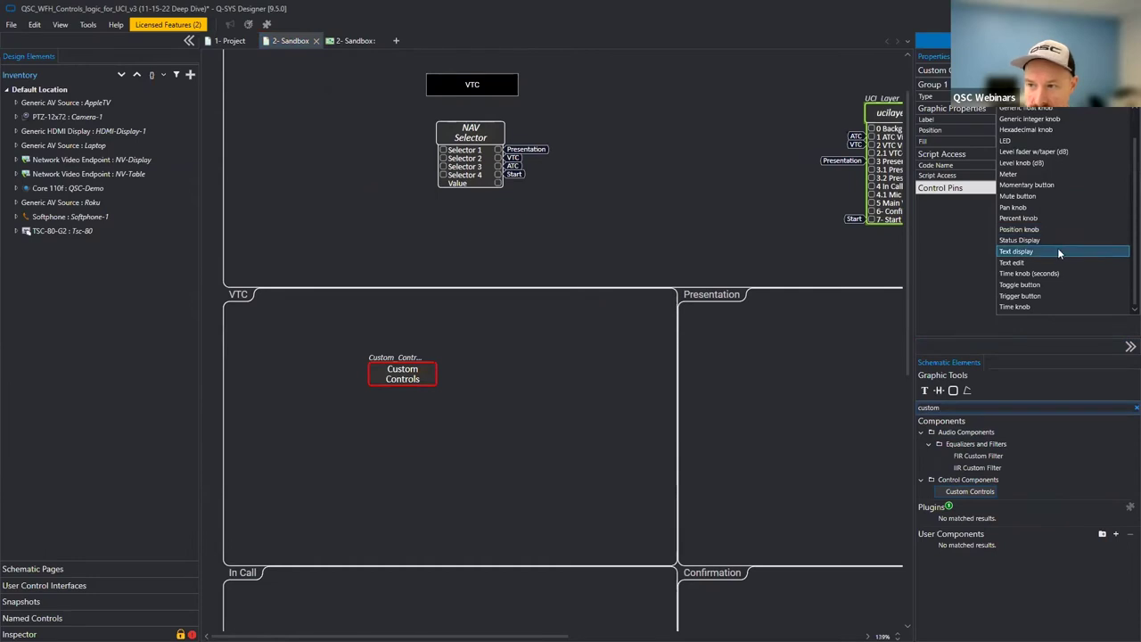
scroll(1077, 241, "down", 1)
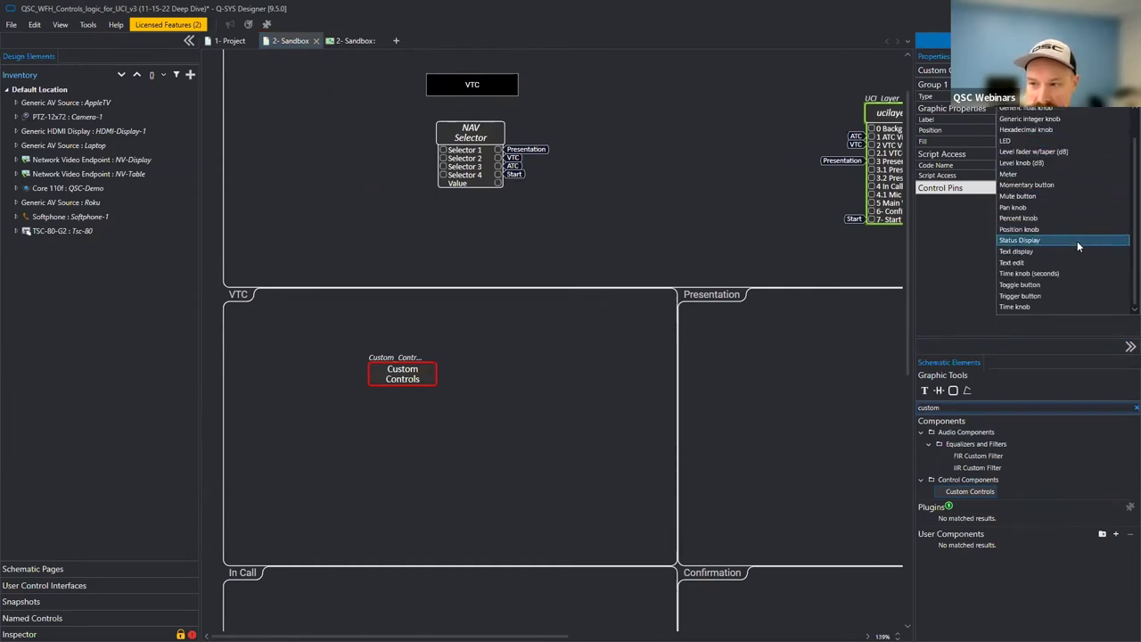
left_click(1059, 286)
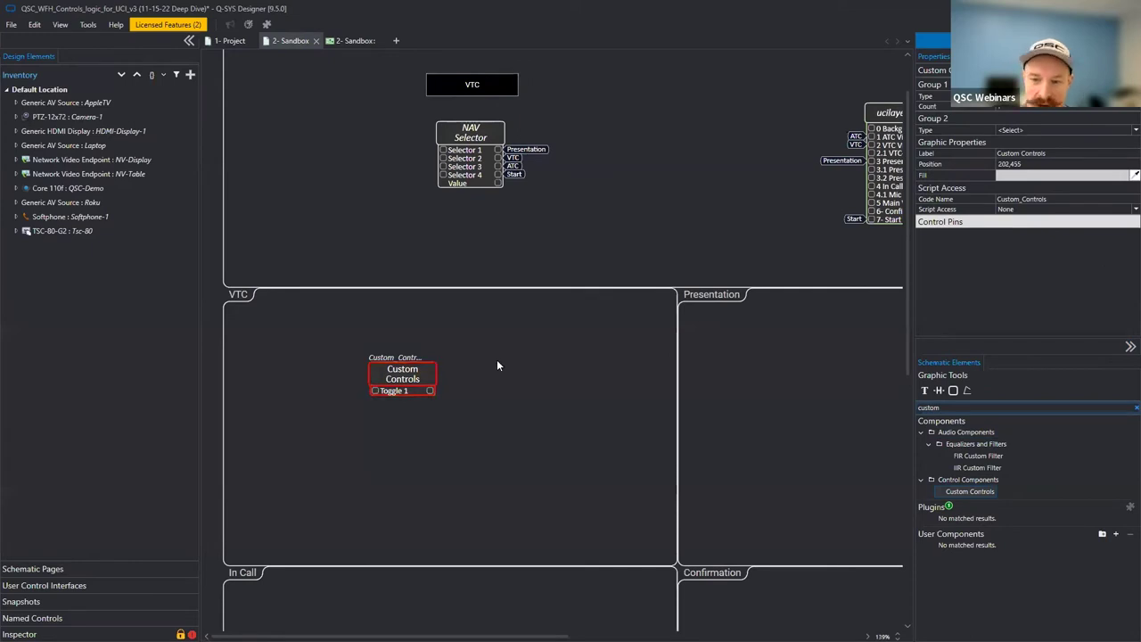
Place the Custom Controls toggle button above its component in the VTC section and enlarge it to about 82 by 24.
double_click(415, 378)
left_click(504, 439)
left_click_drag(504, 440, 383, 335)
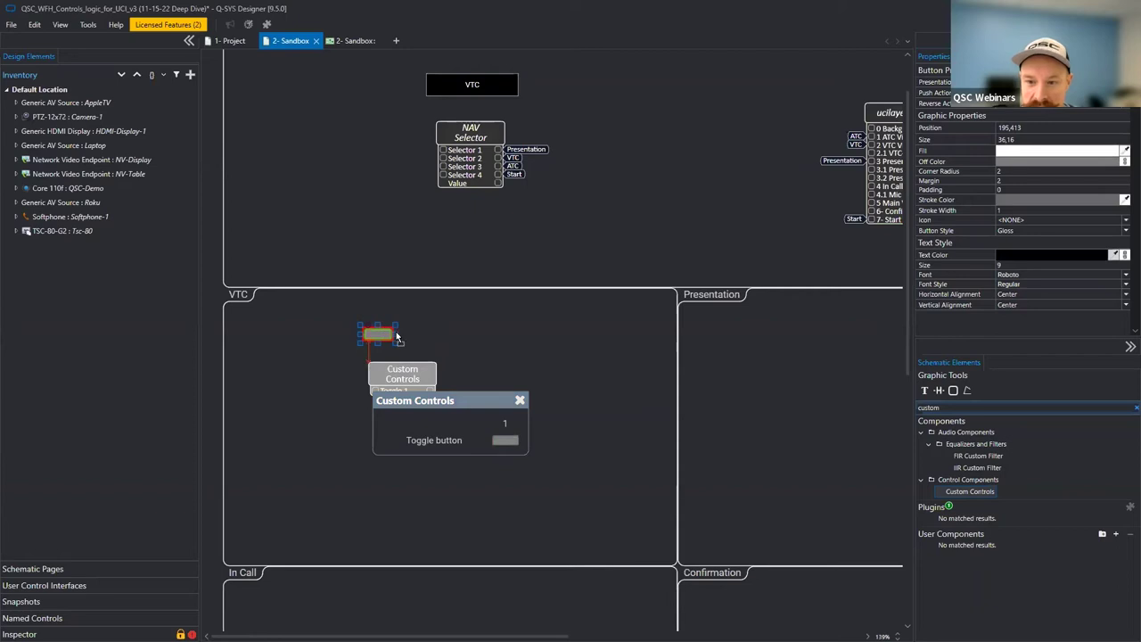
left_click(519, 399)
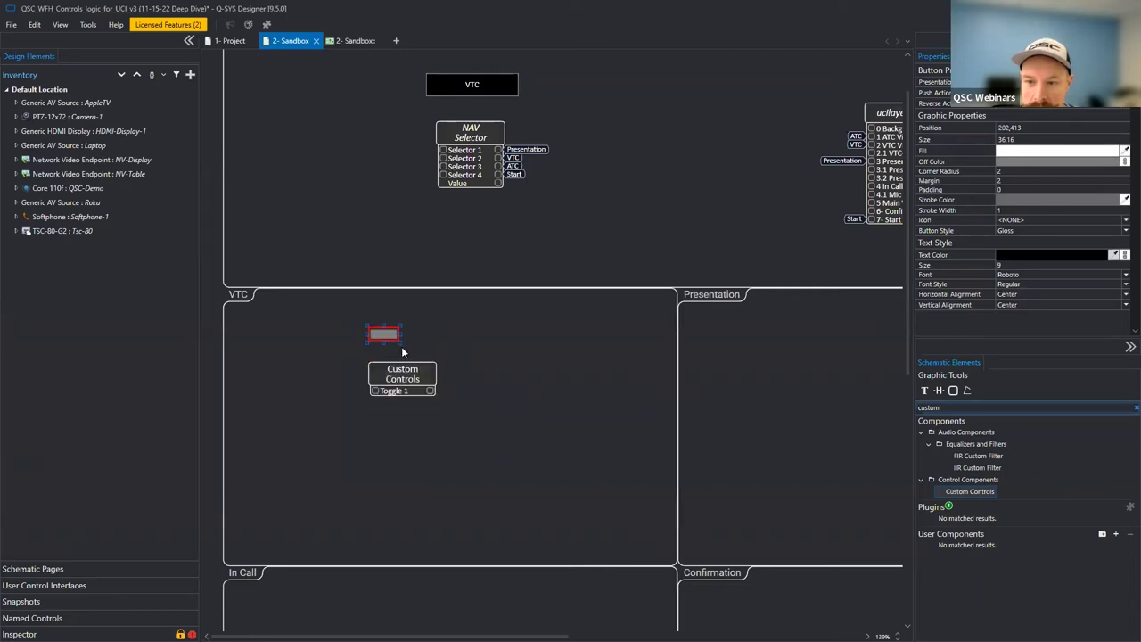
left_click_drag(416, 344, 435, 346)
Rename the Custom Controls component as USB Connect Emulator.
left_click(428, 369)
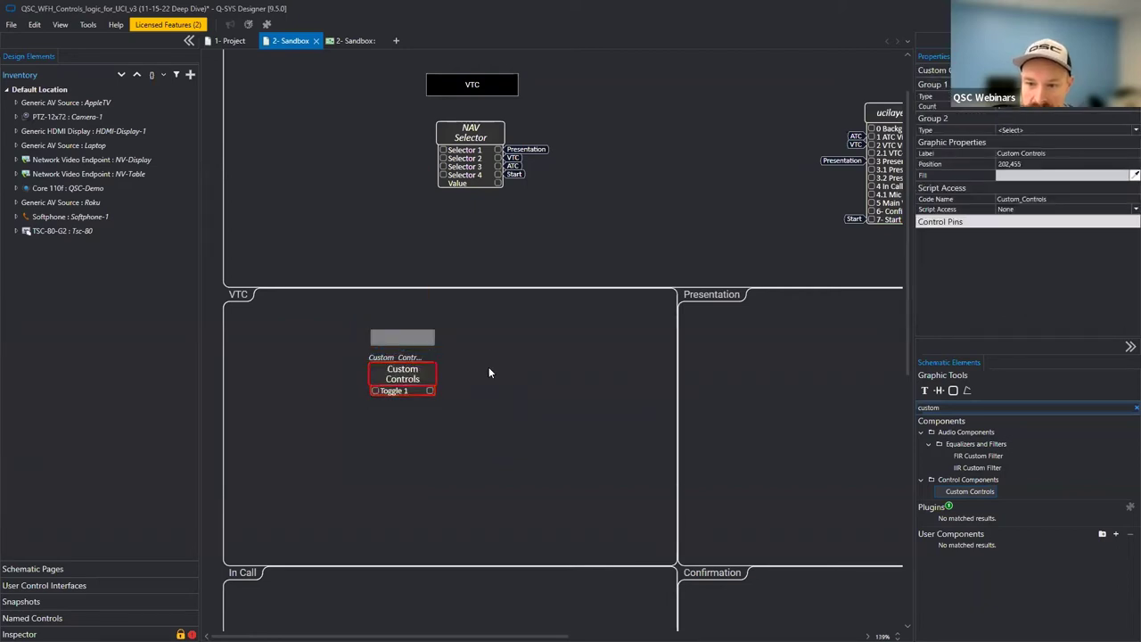
key("F2")
type("USB Con")
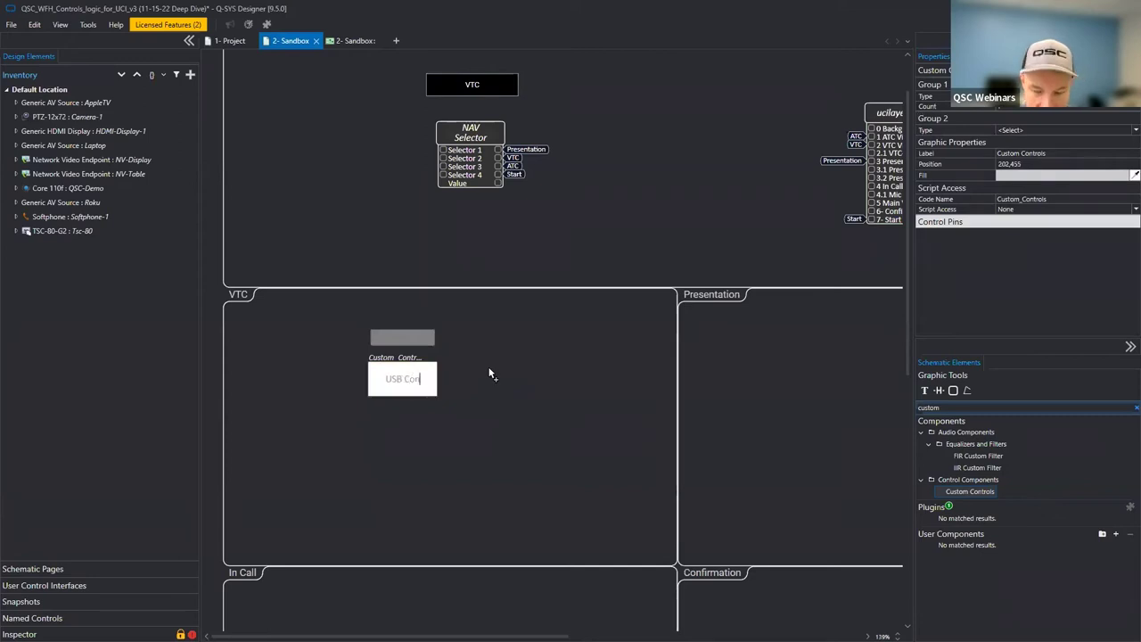
type("nect Emulator")
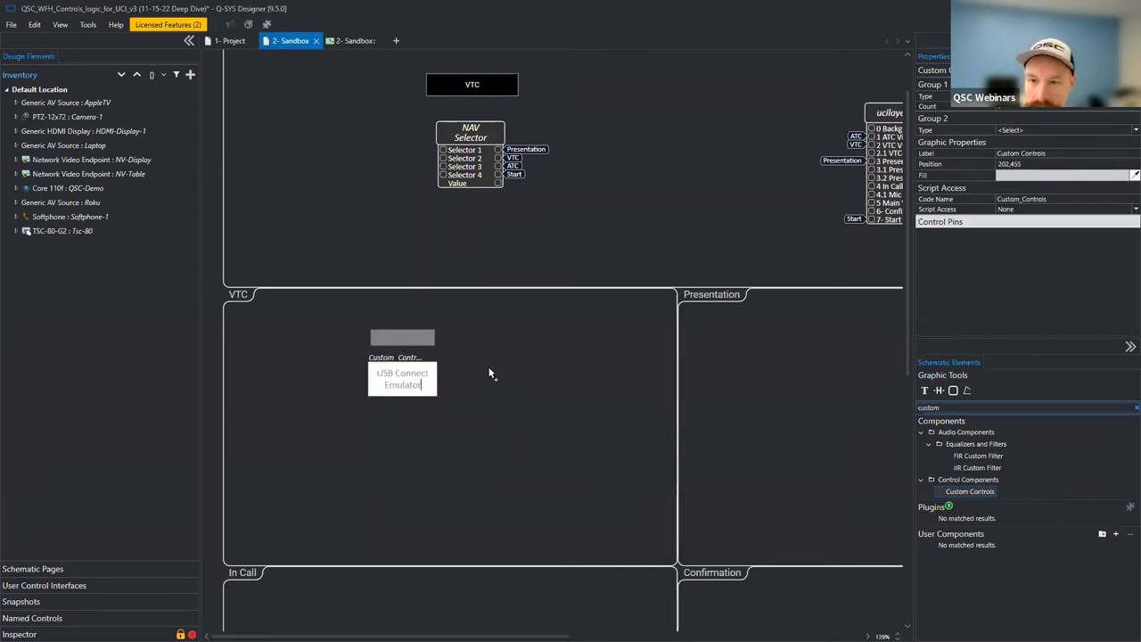
left_click(489, 374)
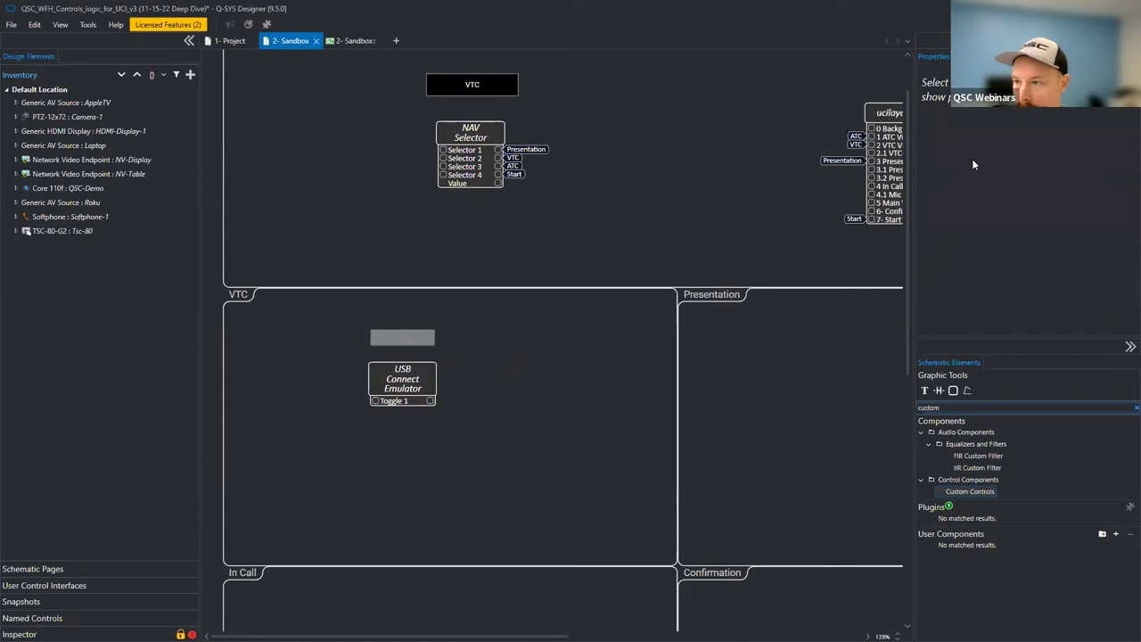
Enlarge the emulator's toggle button to about 82 by 33 and place a copy of it below the UCI page.
left_click(399, 339)
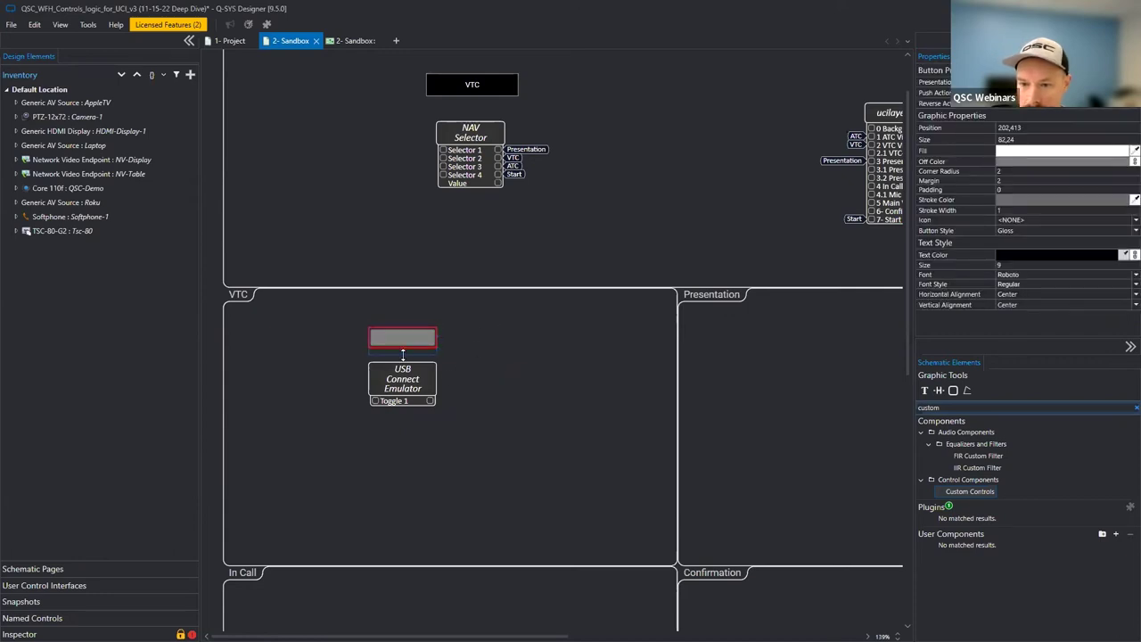
key("ctrl+Tab")
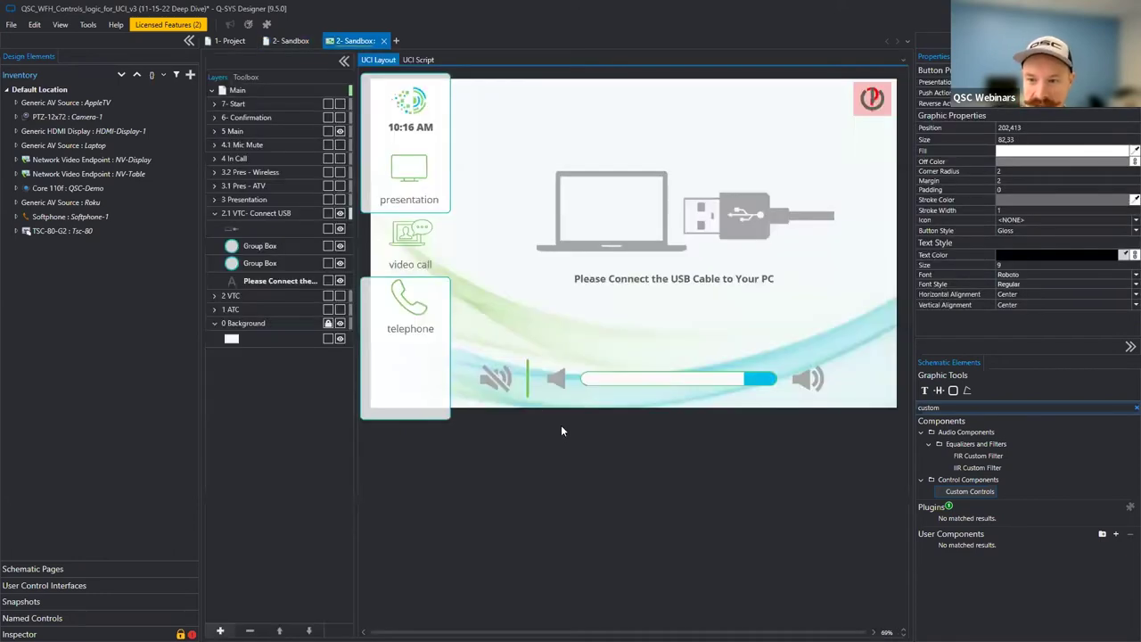
left_click(572, 462)
left_click_drag(607, 471, 621, 492)
left_click(638, 486)
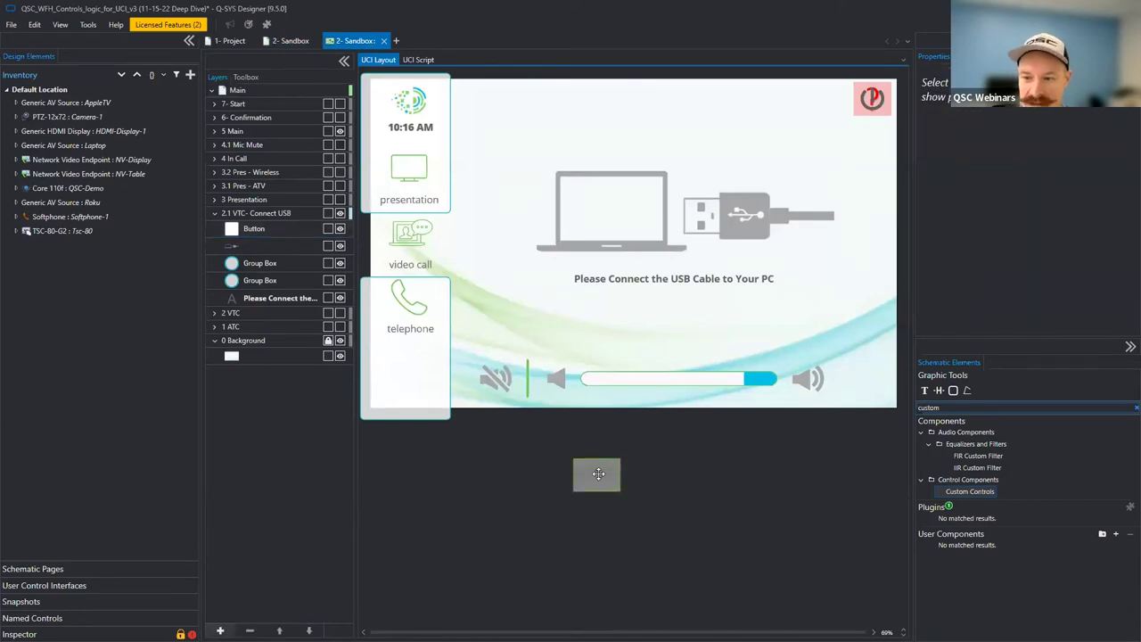
Fill the USB Connect Emulator component on the Sandbox schematic page with red.
left_click(286, 41)
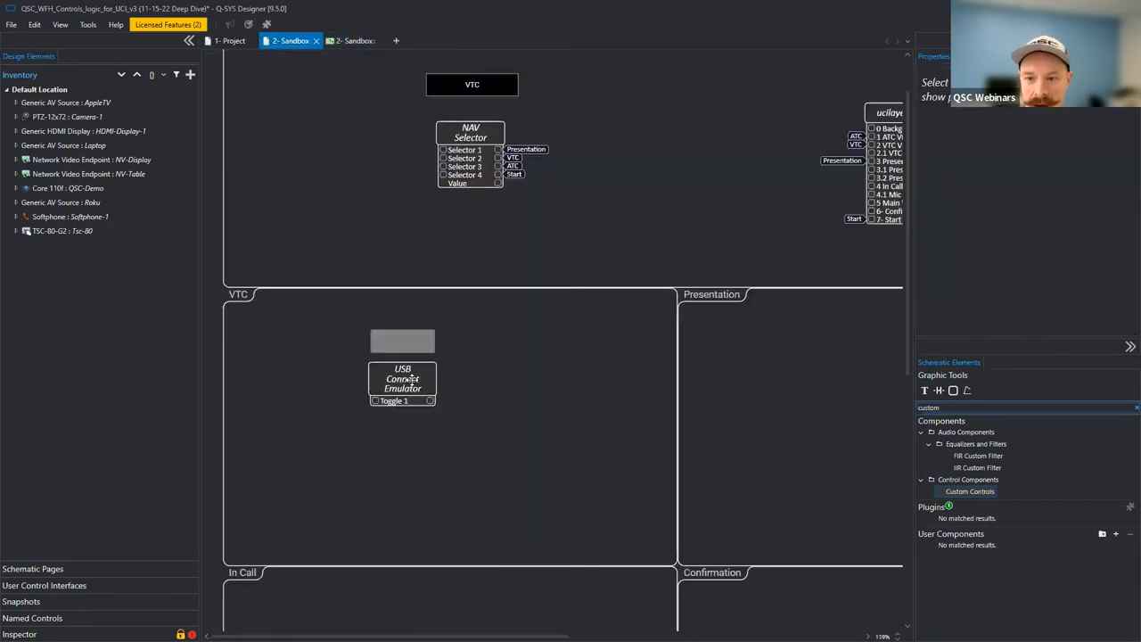
left_click(1070, 175)
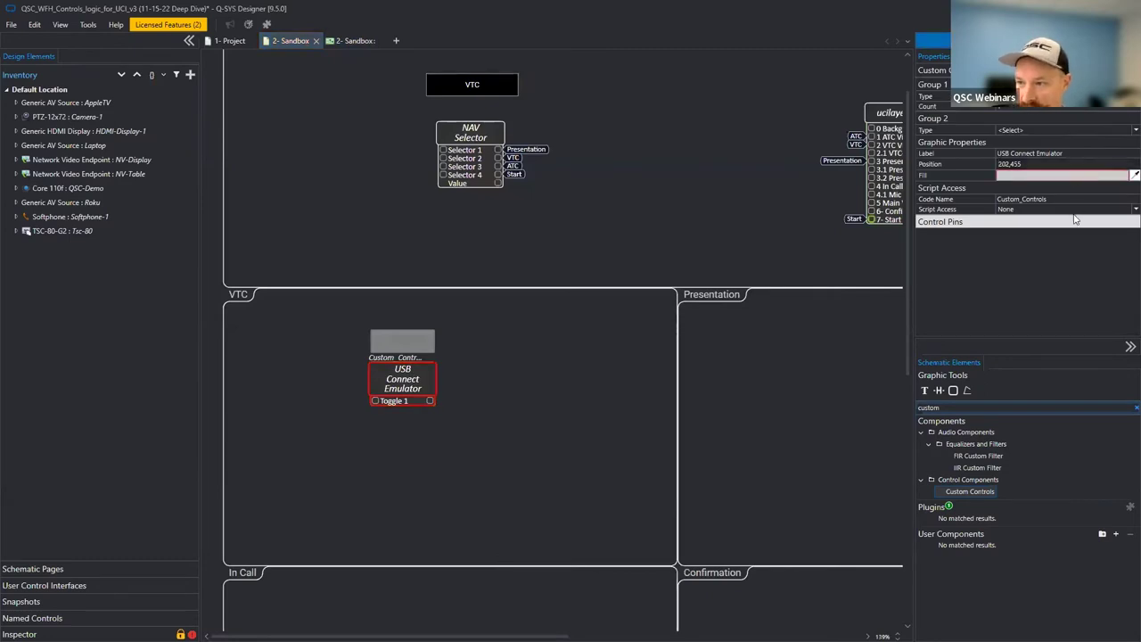
left_click(1048, 337)
left_click(582, 392)
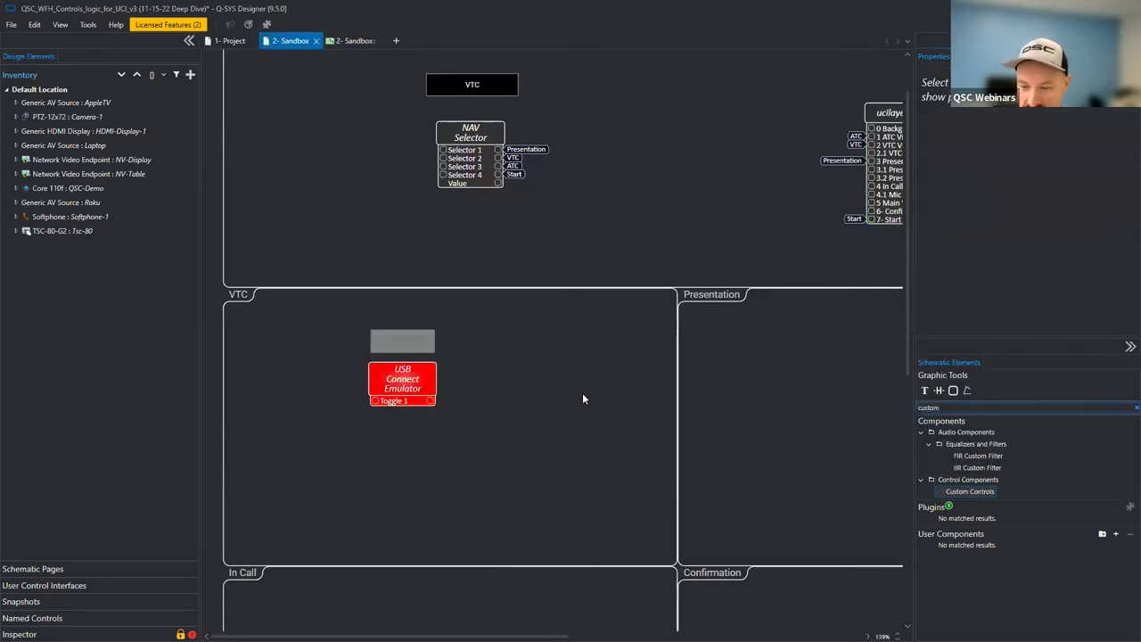
Tag the emulator's Toggle 1 input with the existing USB-Connect signal name and check that signal's source on the Project page.
double_click(384, 383)
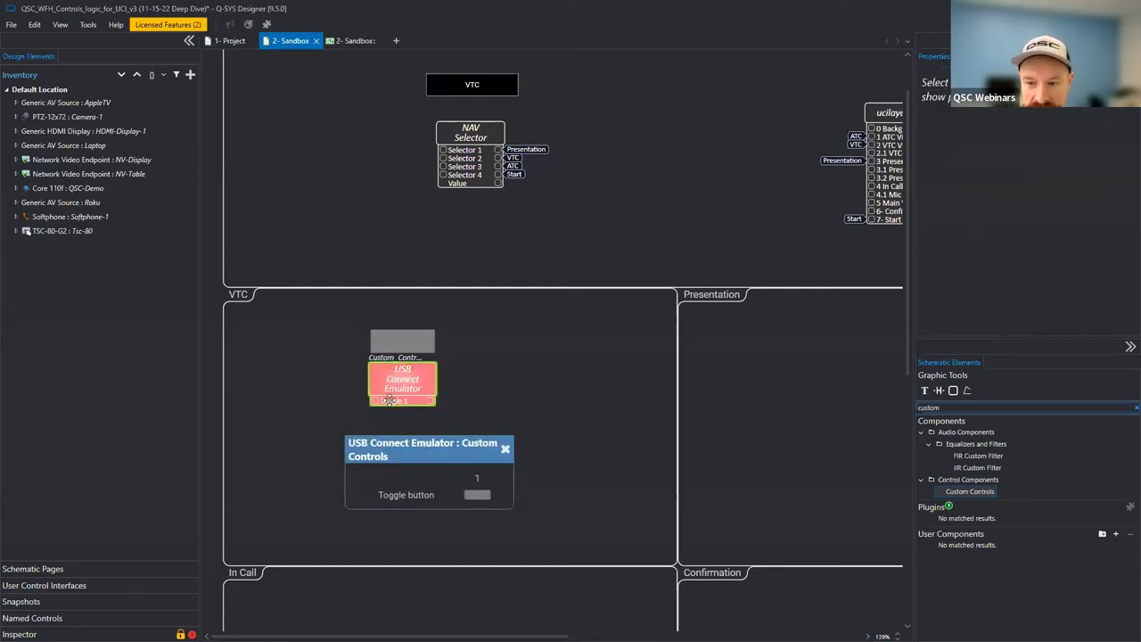
double_click(375, 403)
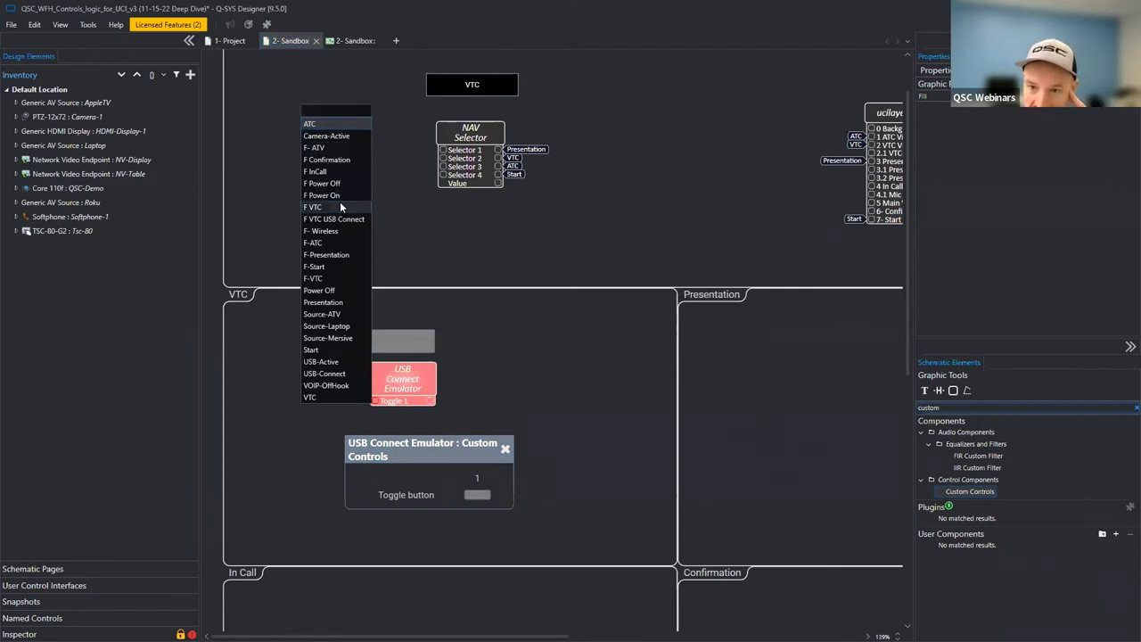
left_click(344, 372)
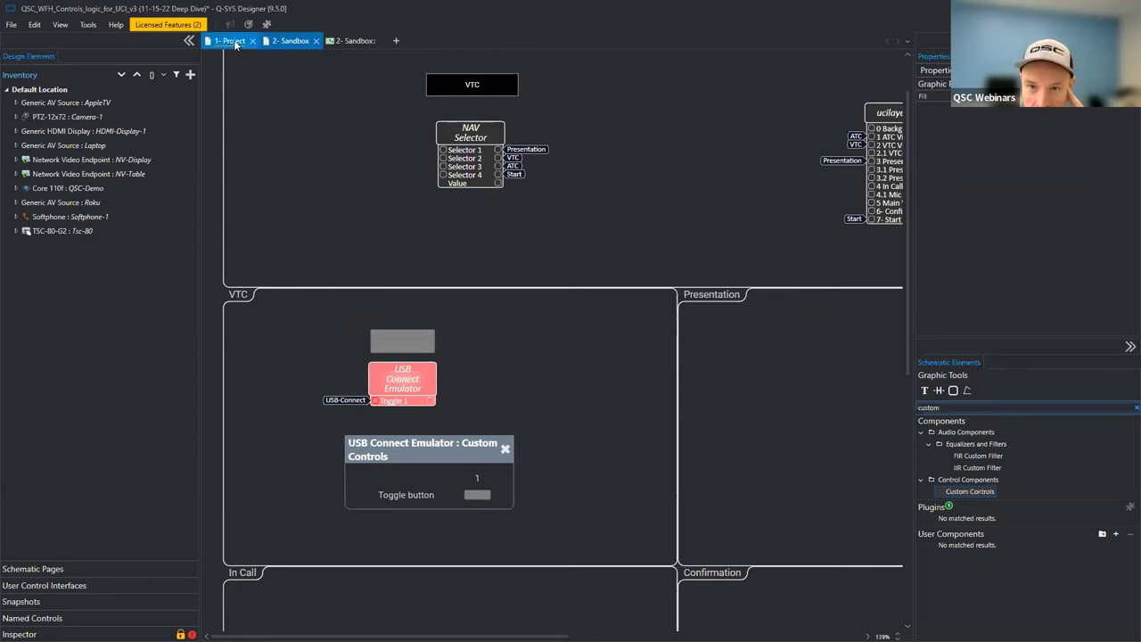
left_click(229, 40)
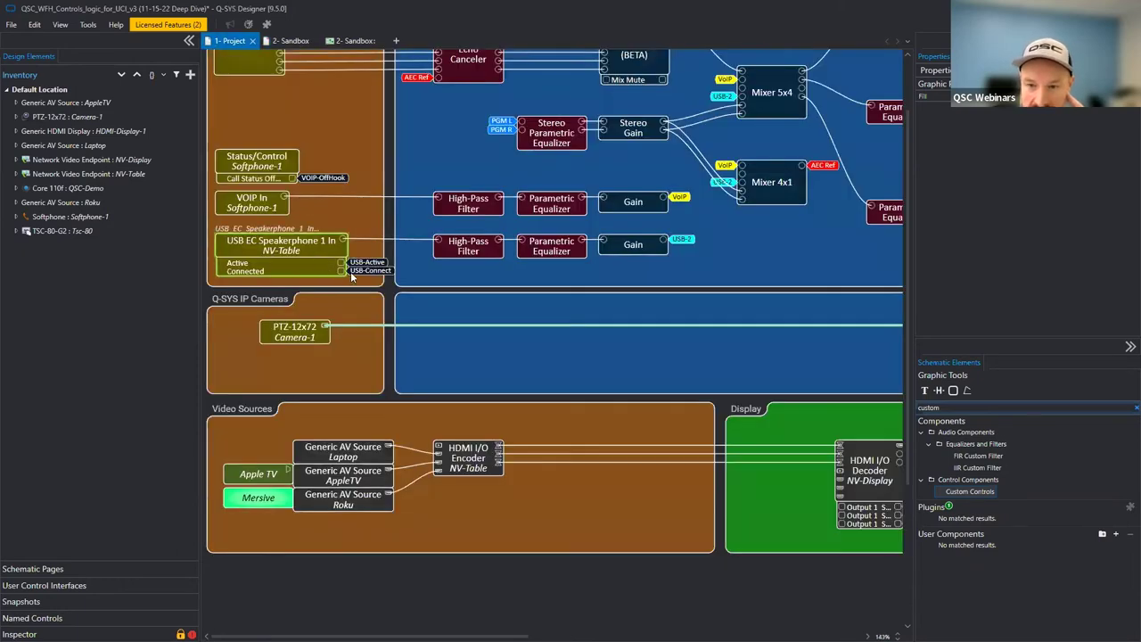
left_click(290, 40)
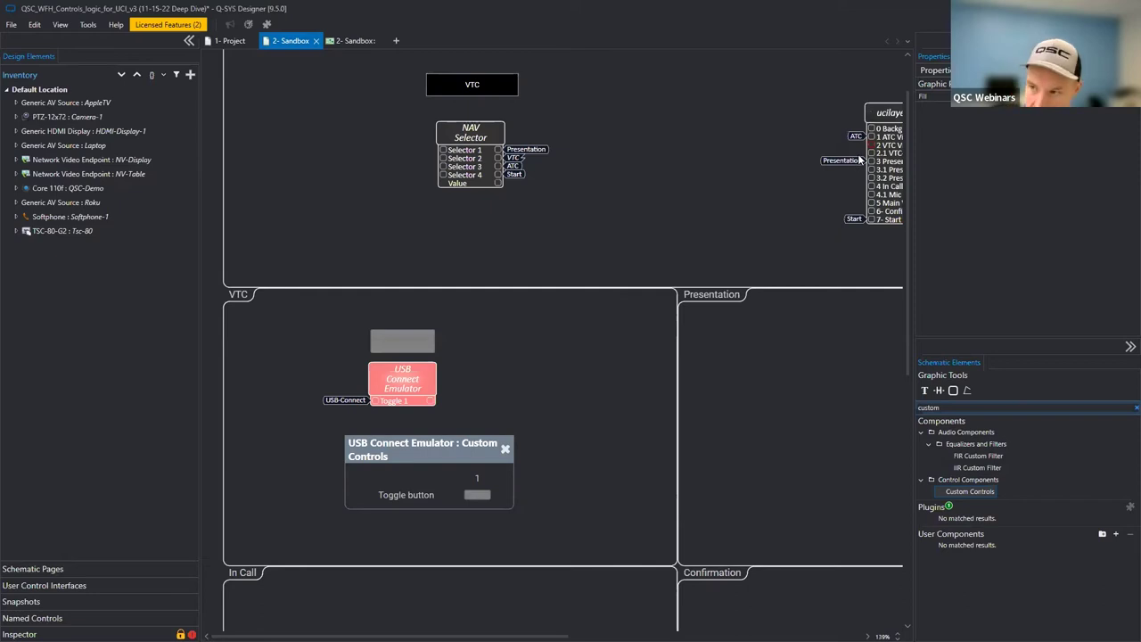
Replace the signal name on the ucilayercontroller's 2 VTC Visibility input with VTC-Connected.
scroll(861, 158, "right", 2)
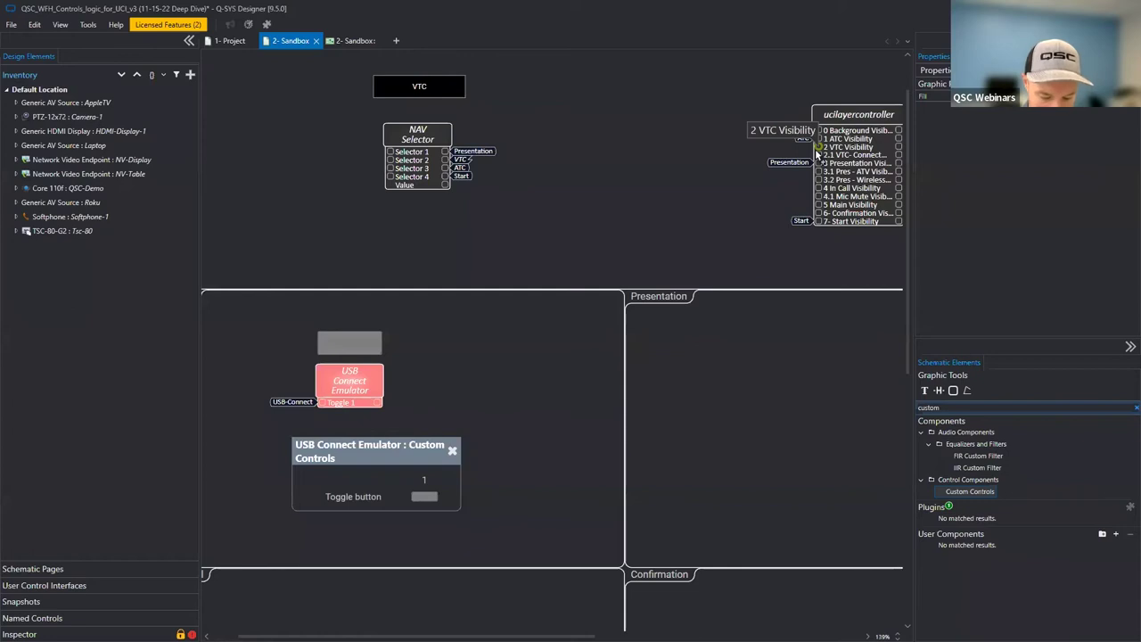
left_click(816, 155)
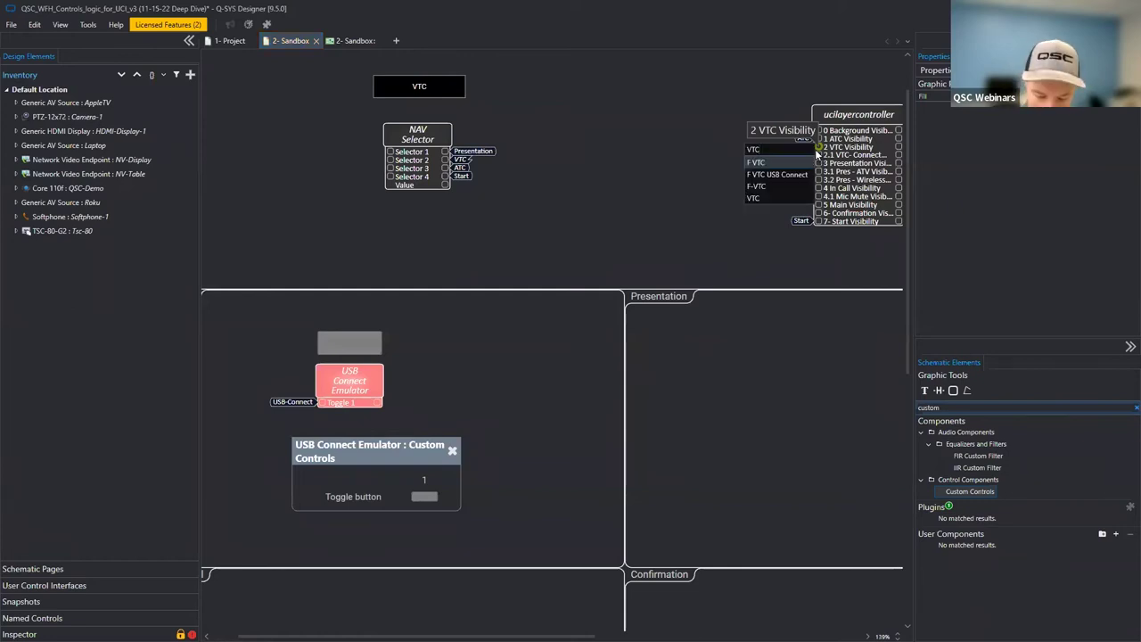
type("VTC-")
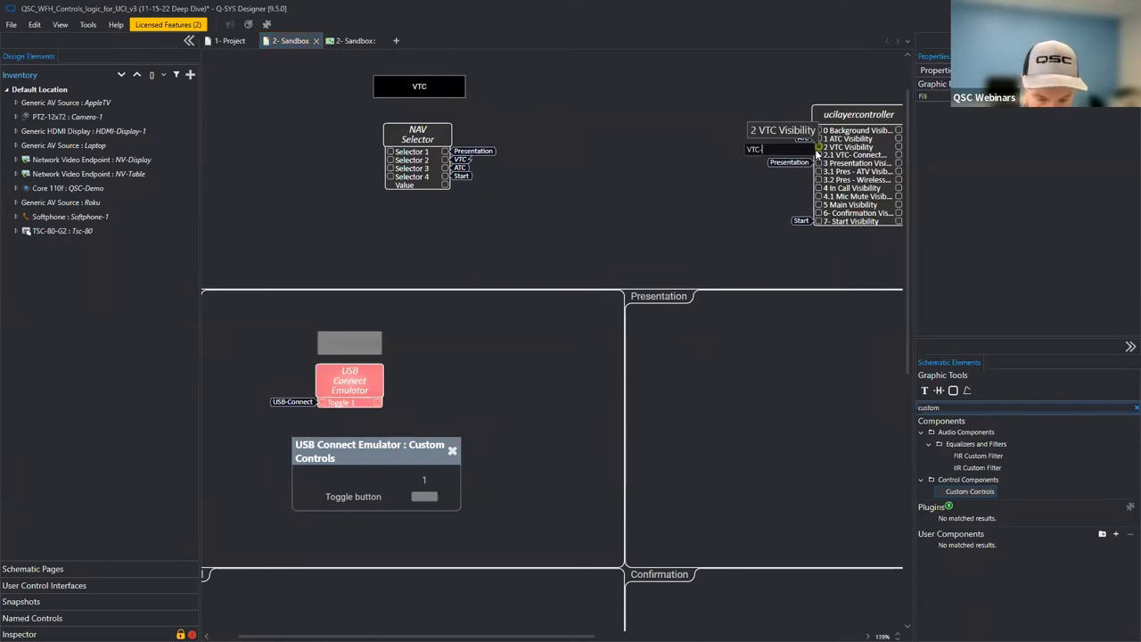
type("Co")
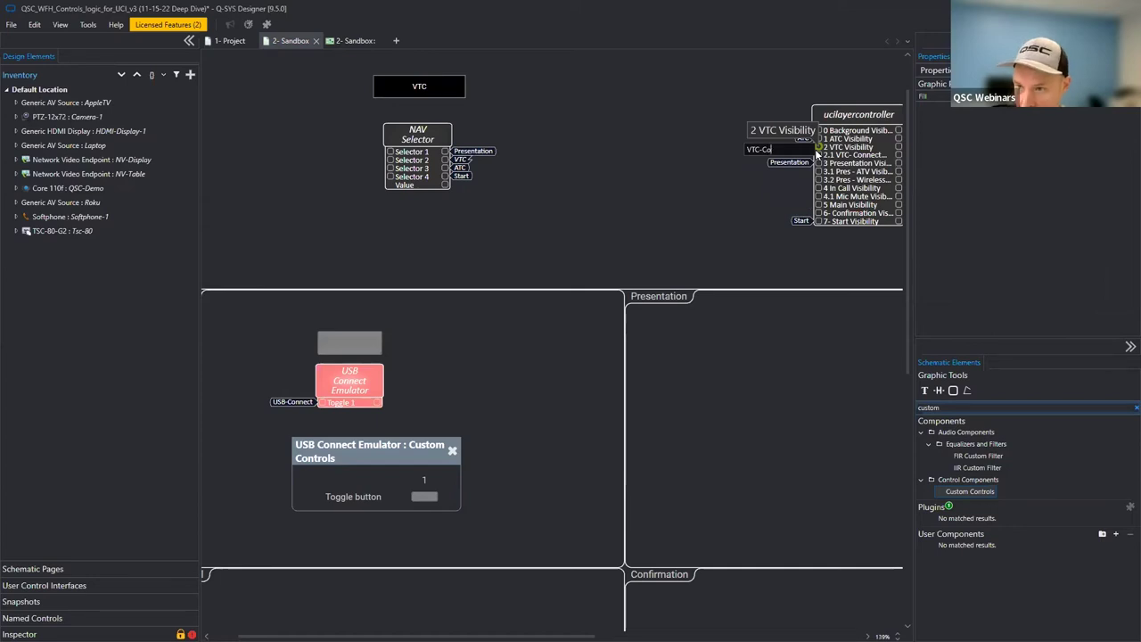
type("nnected")
key("Return")
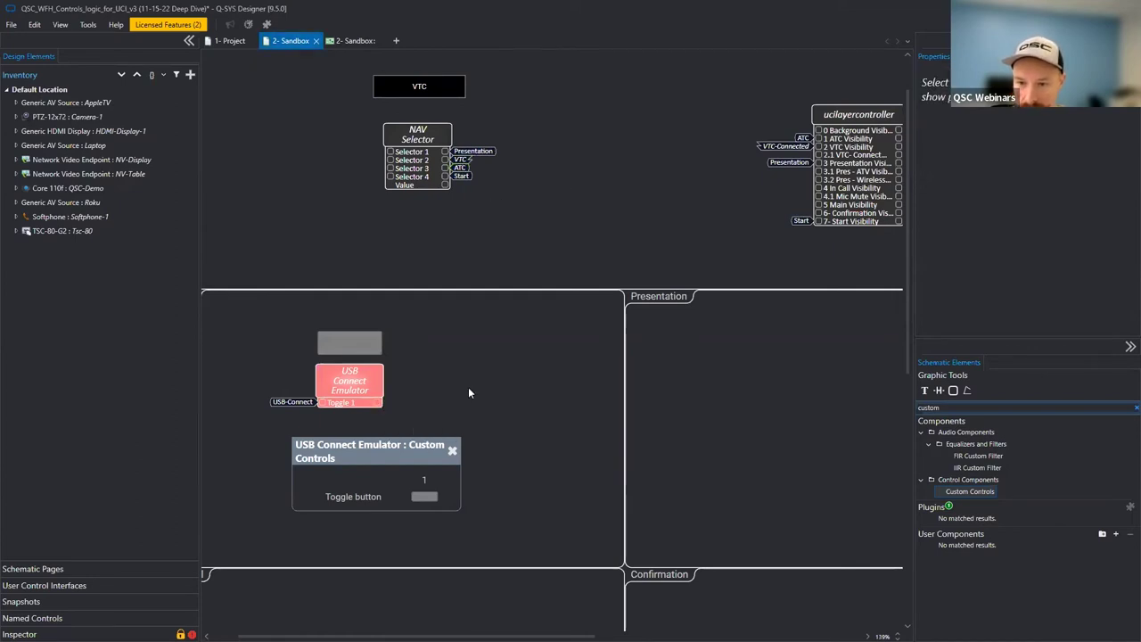
Look at the Connect USB layer in the UCI layout and close the emulator's control window on the Sandbox schematic.
scroll(428, 375, "down", 1)
left_click(391, 360)
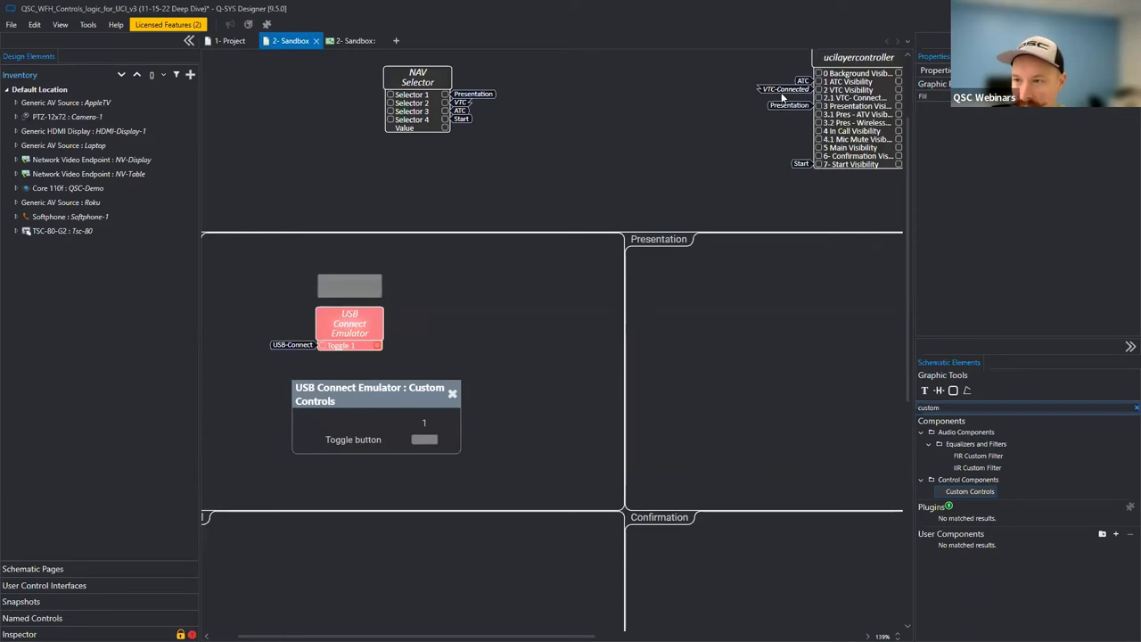
left_click(357, 41)
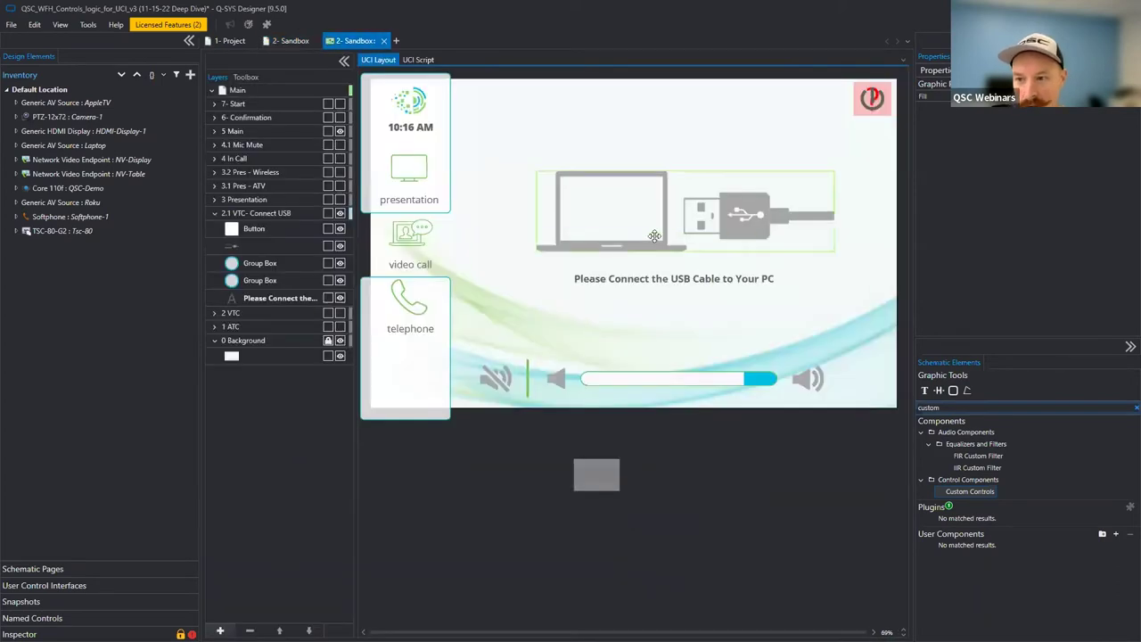
left_click(290, 41)
left_click(452, 393)
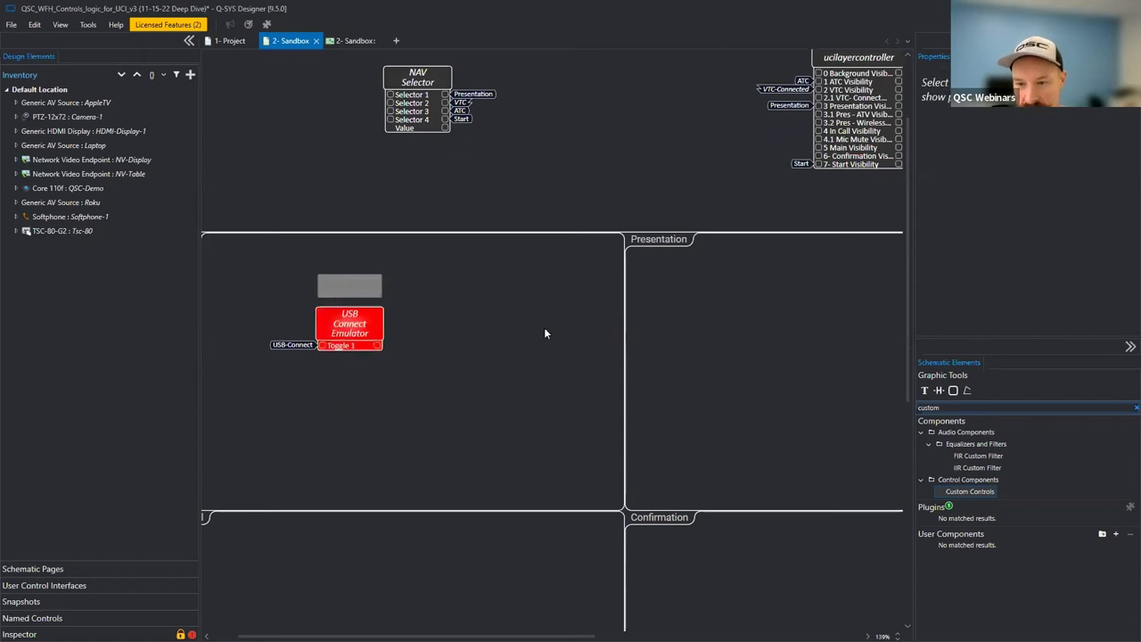
Add a Control Function component beside the emulator in the VTC section, set to Logic AND with an input count of 2.
type("funct")
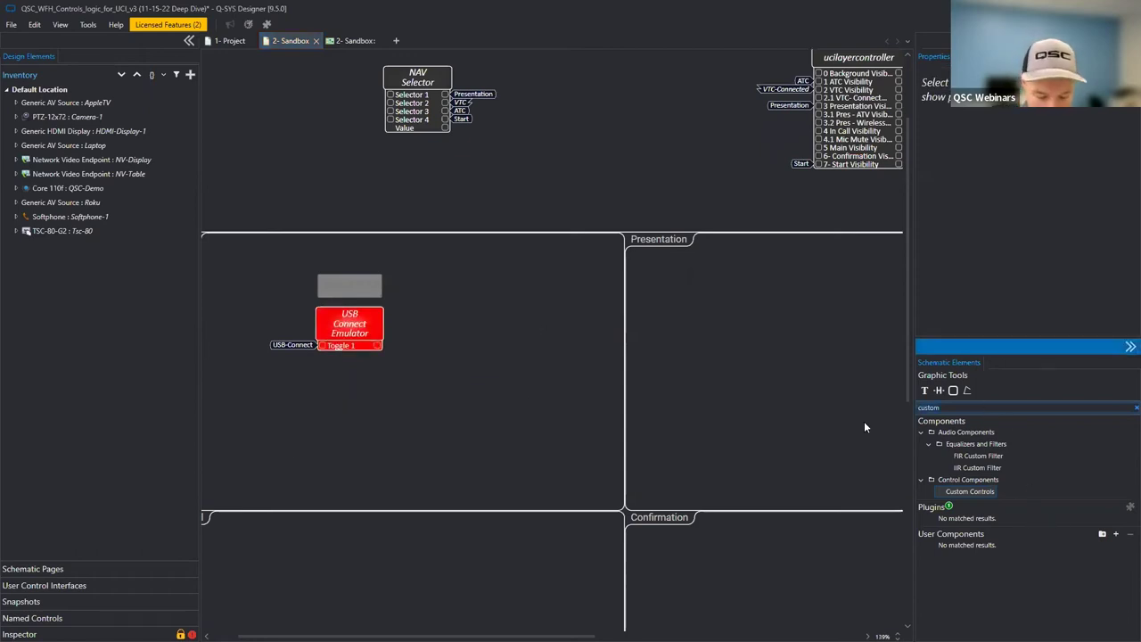
type("ion")
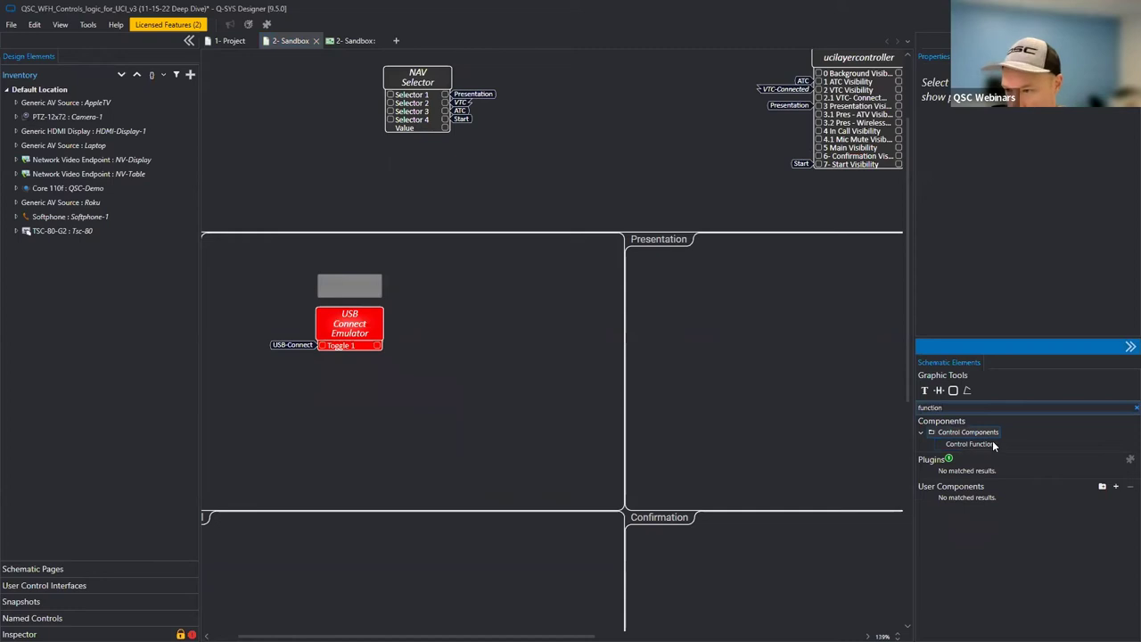
left_click_drag(620, 425, 484, 340)
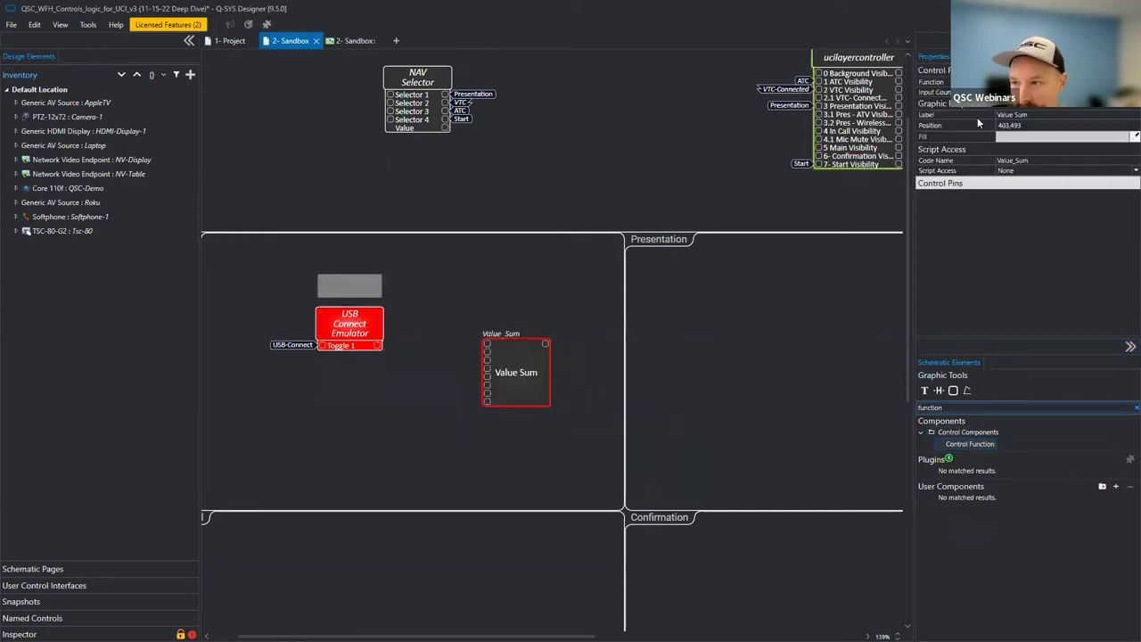
left_click(1060, 82)
scroll(1054, 129, "up", 5)
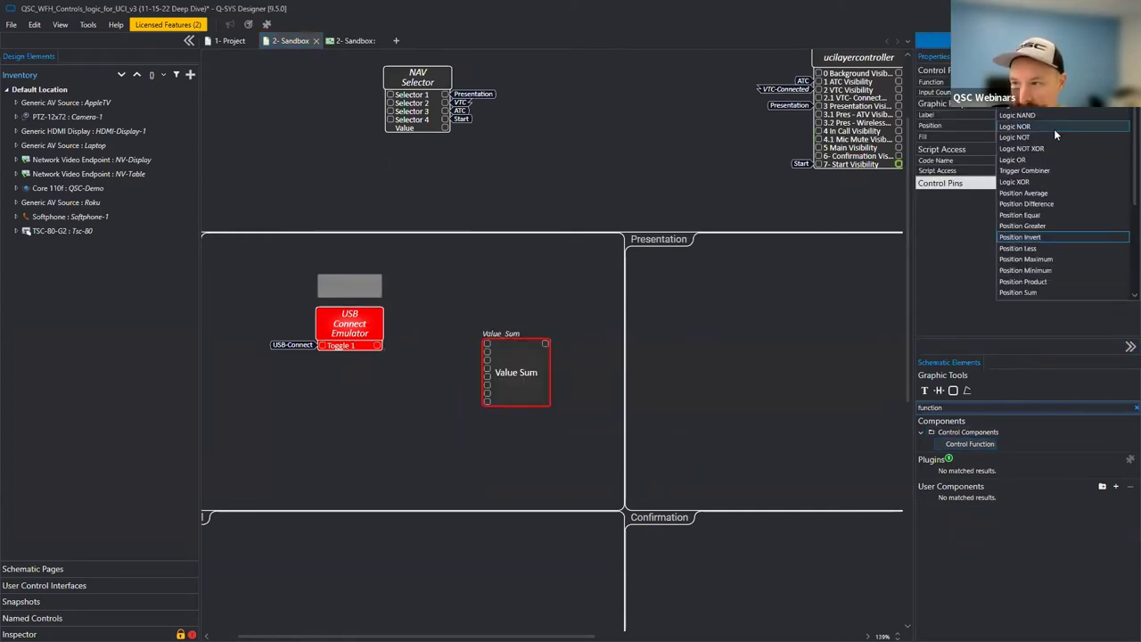
scroll(1056, 120, "up", 1)
left_click(1062, 114)
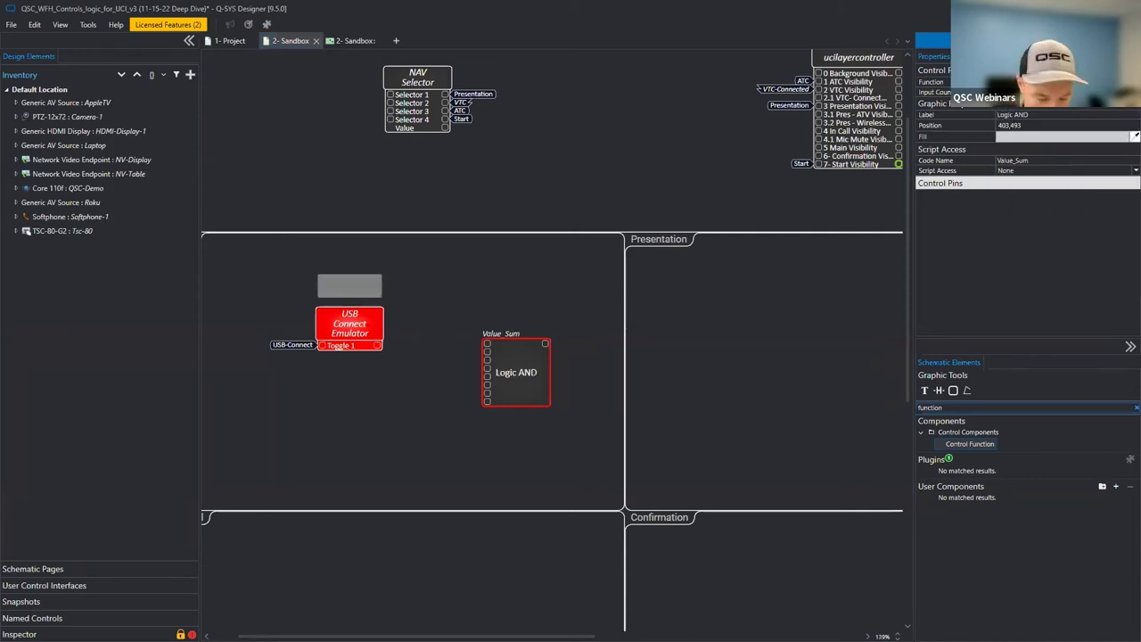
type("2")
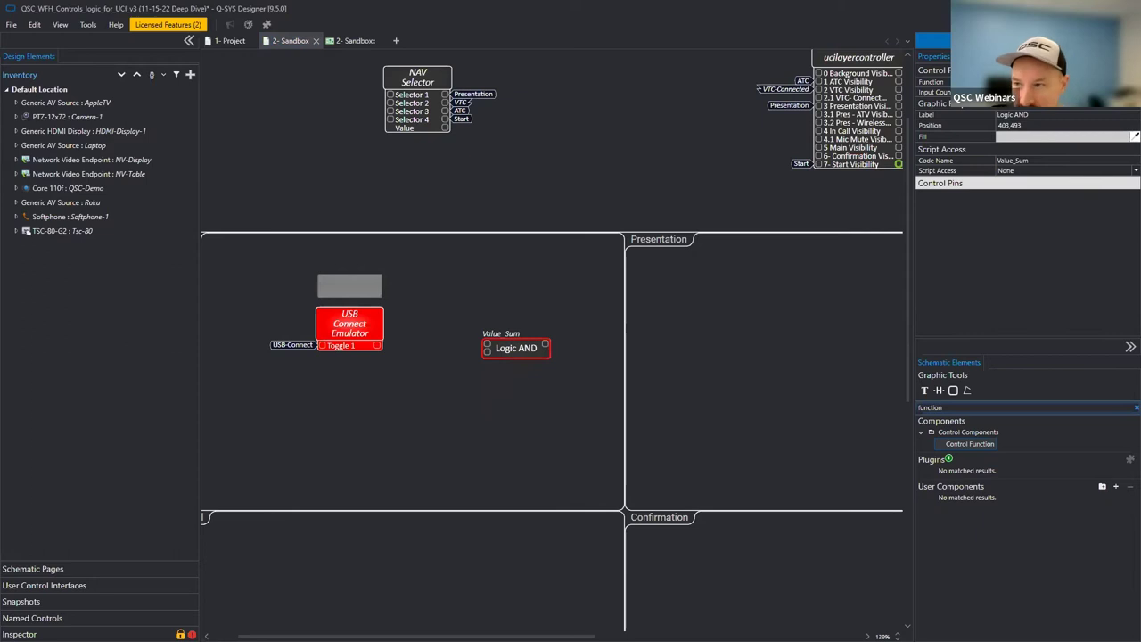
left_click_drag(514, 350, 471, 343)
left_click(470, 291)
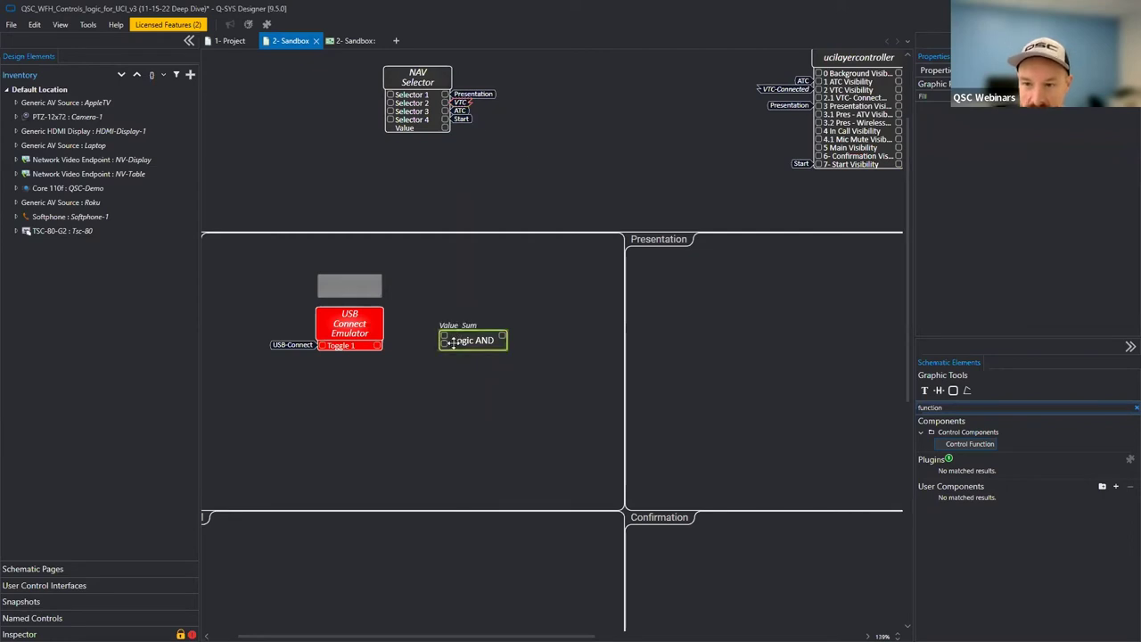
Feed the Logic AND with the VTC signal name on its first input and the emulator's Toggle 1 output on its second.
left_click_drag(459, 323, 445, 103)
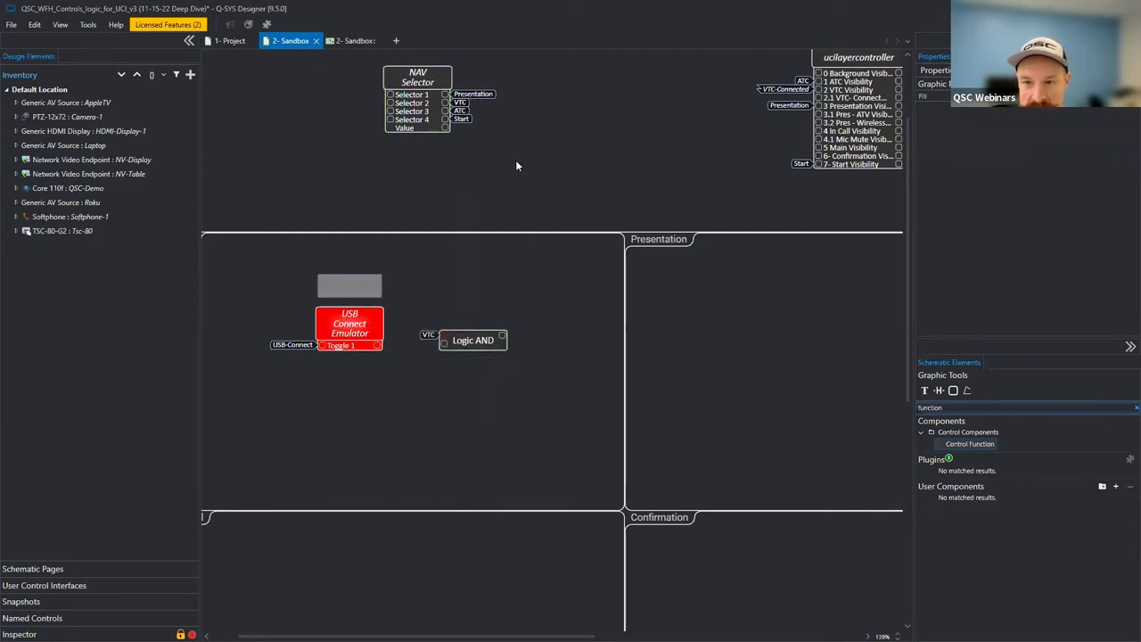
left_click(471, 305)
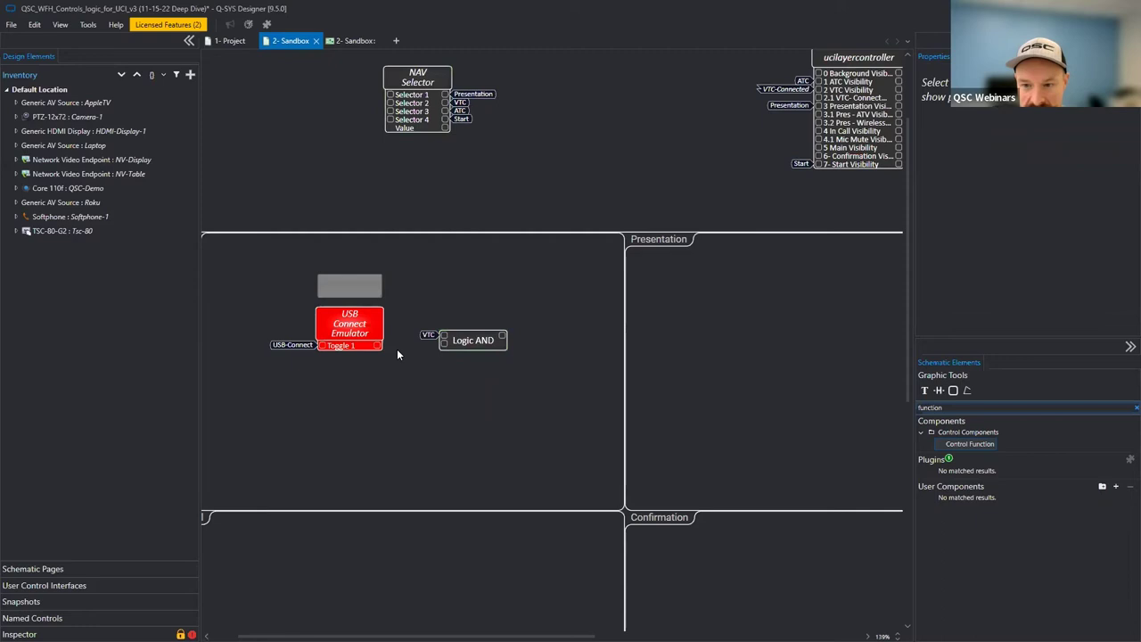
left_click_drag(382, 345, 442, 345)
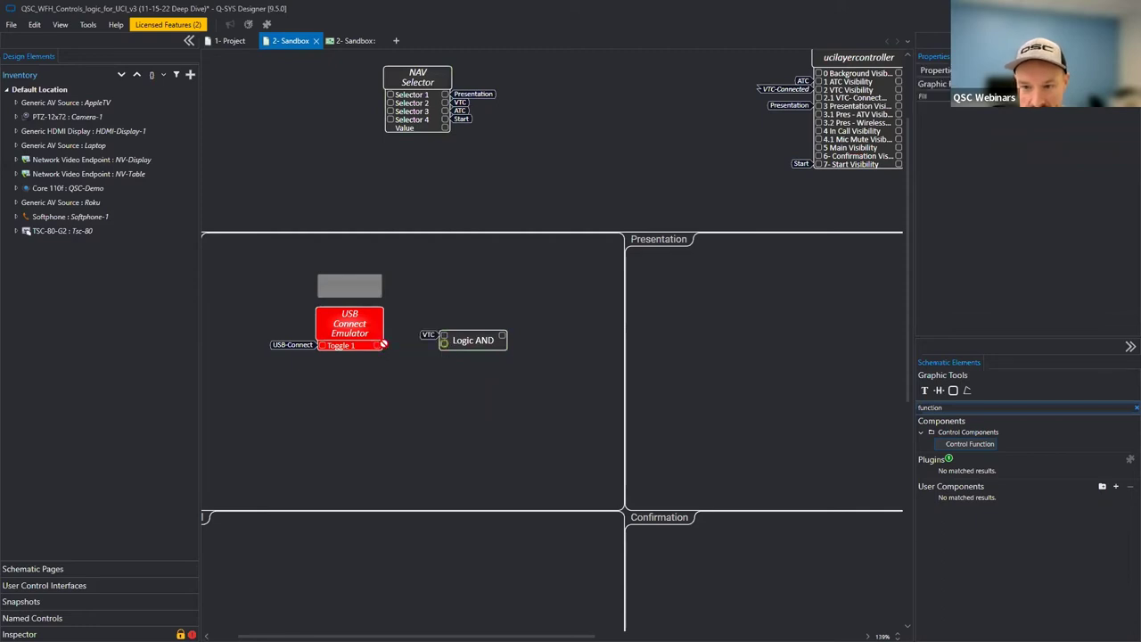
left_click(464, 312)
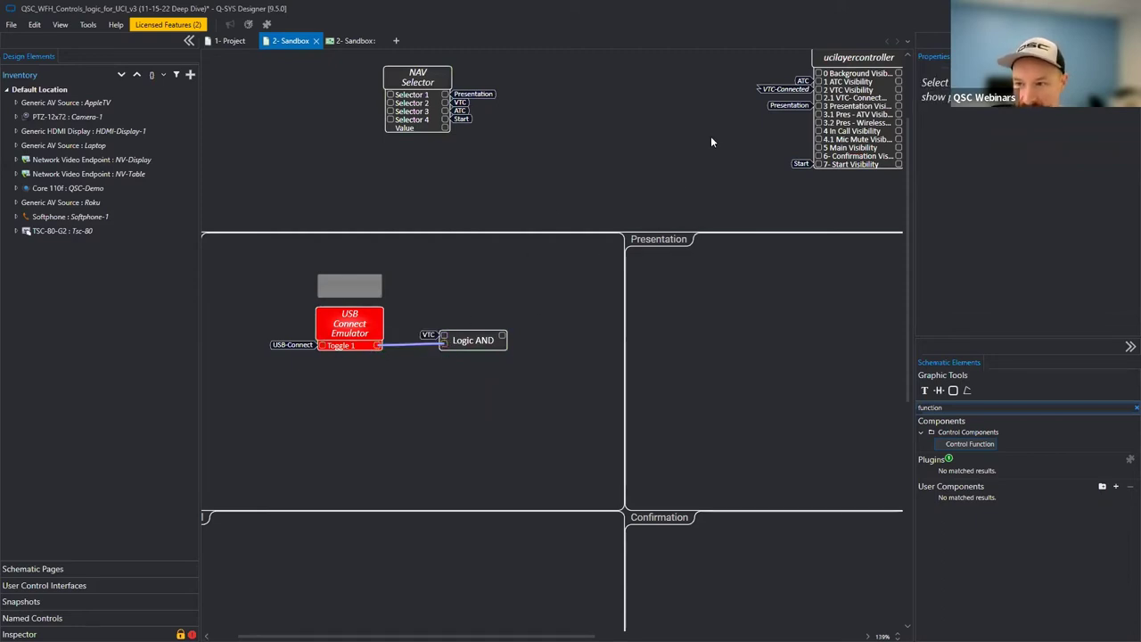
Copy the VTC-Connected signal name from the ucilayercontroller onto the Logic AND output.
left_click(767, 89)
left_click(503, 335)
key("ctrl+v")
left_click_drag(525, 301, 451, 291)
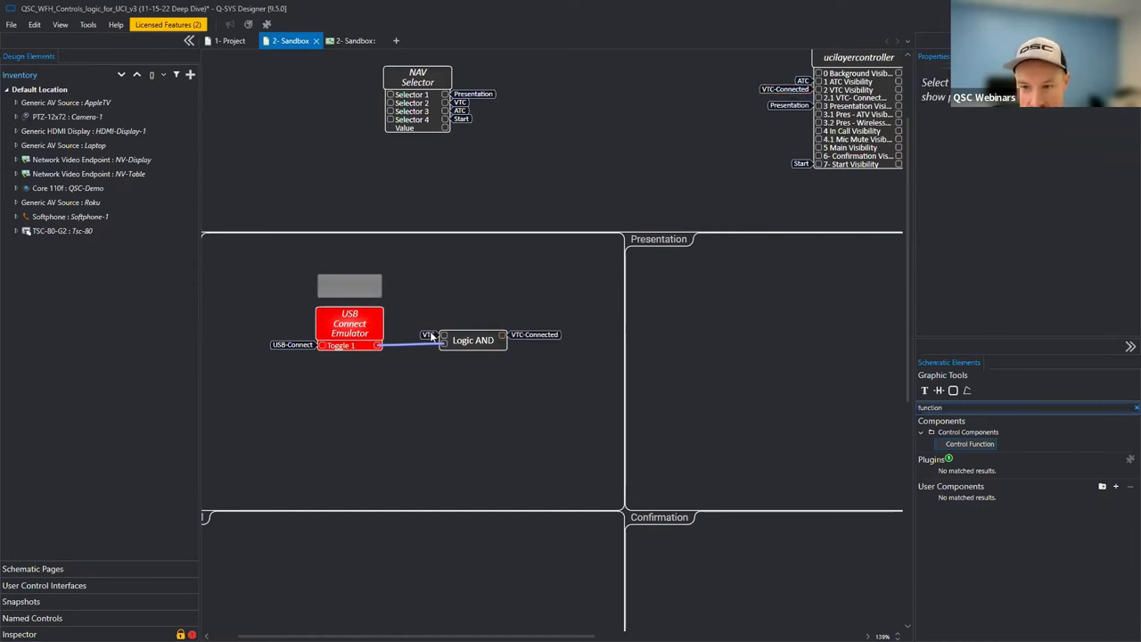
left_click(333, 293)
left_click(463, 276)
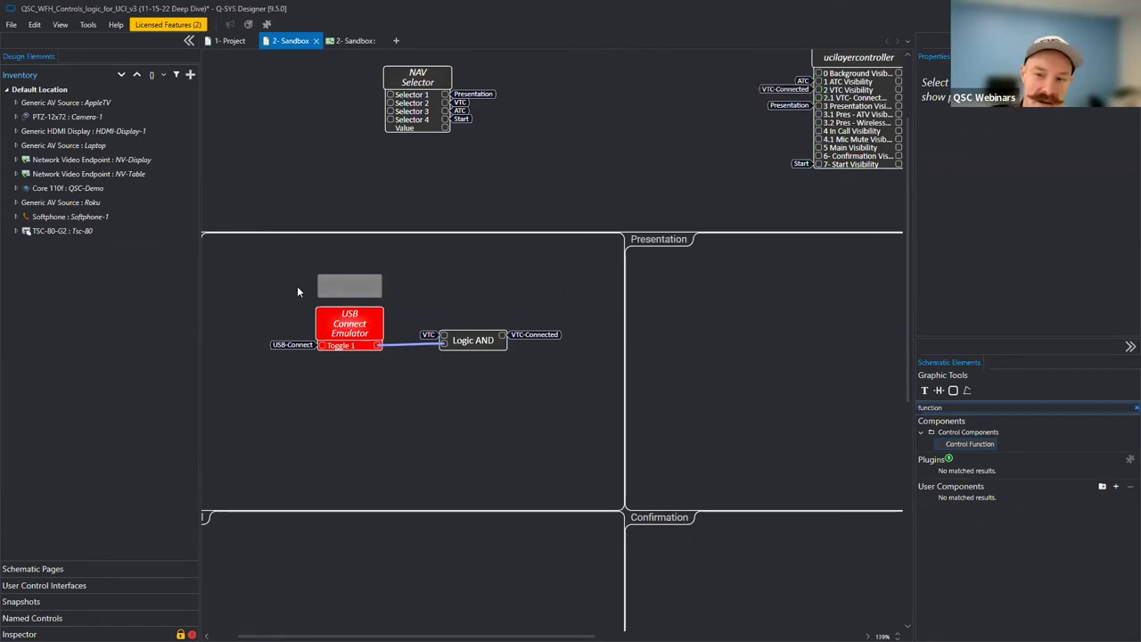
left_click(350, 285)
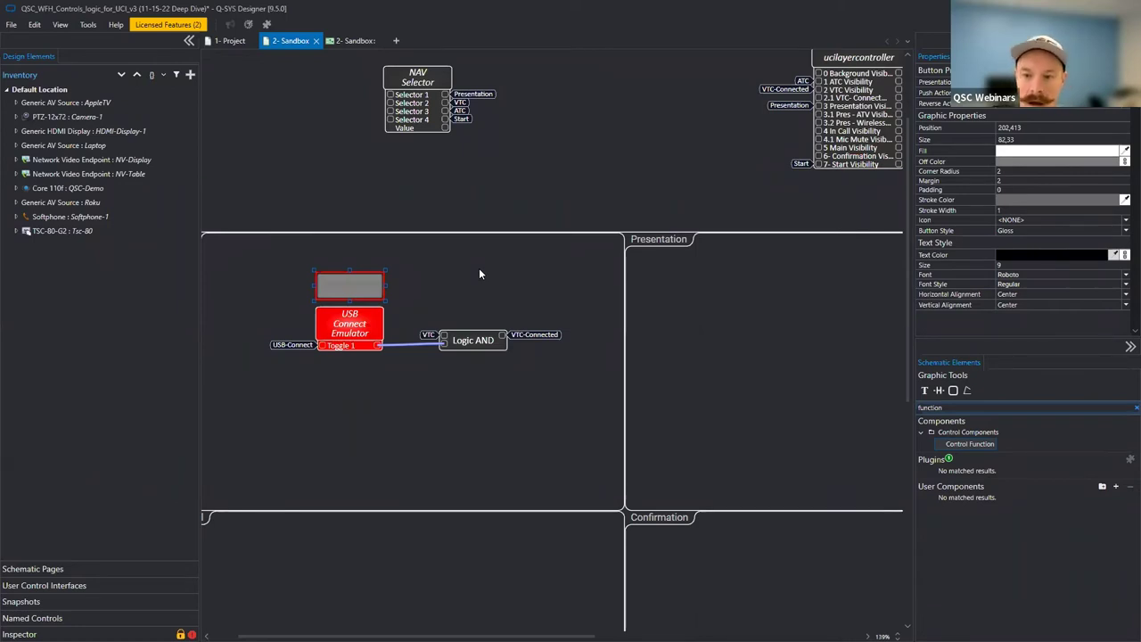
left_click(478, 268)
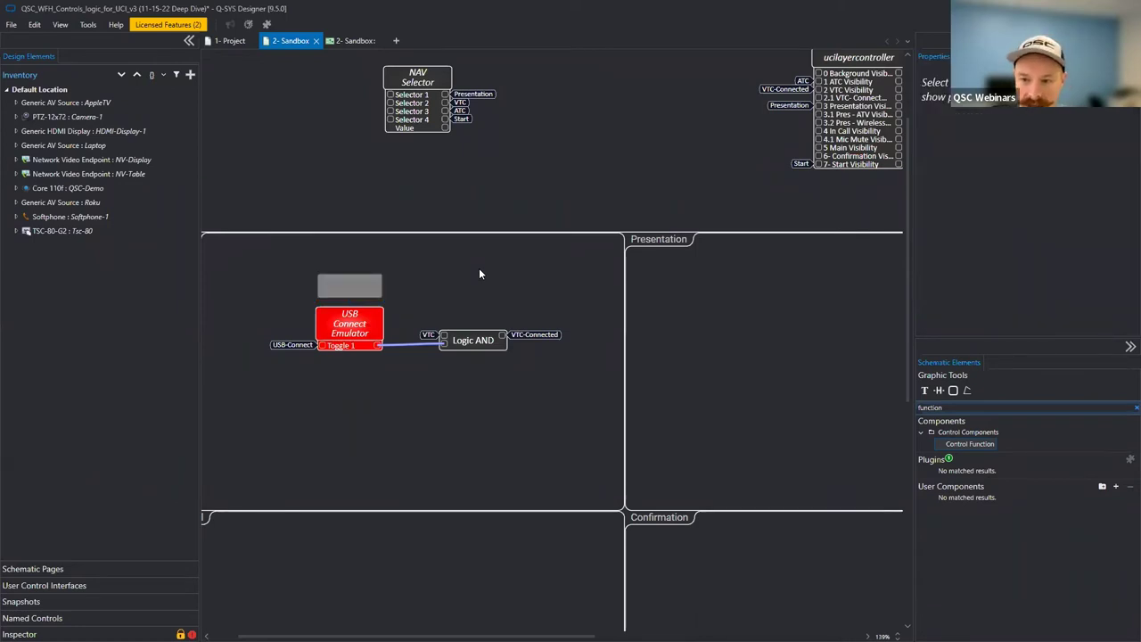
Duplicate the Logic AND component directly below the original and delete the signal name from the copy's output.
left_click(462, 334)
key("ctrl+c")
key("ctrl+v")
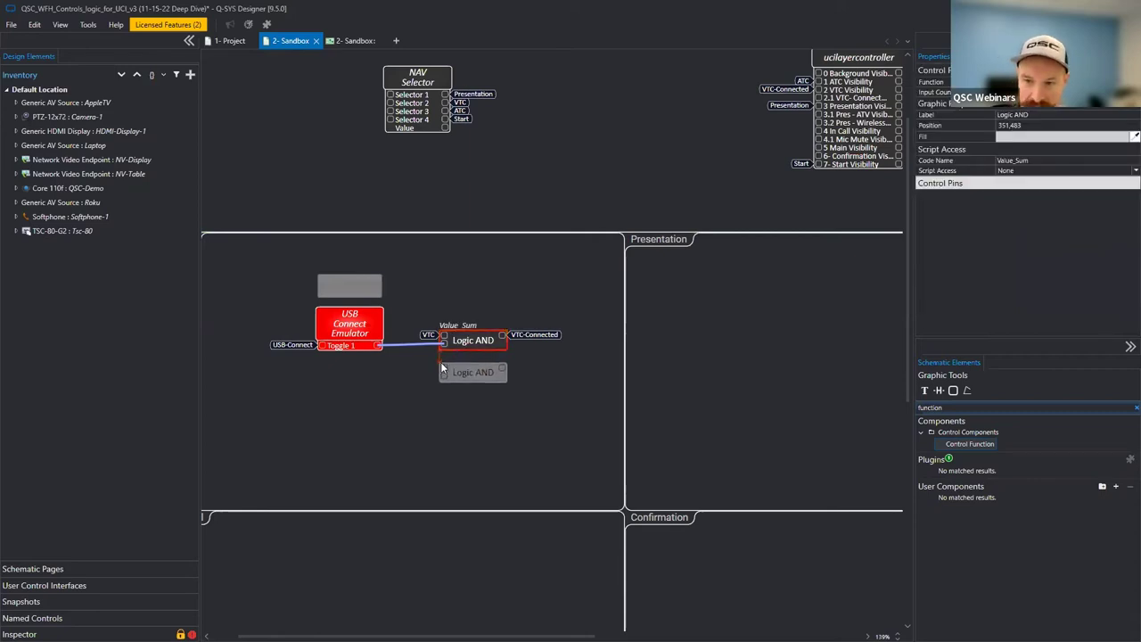
left_click(441, 366)
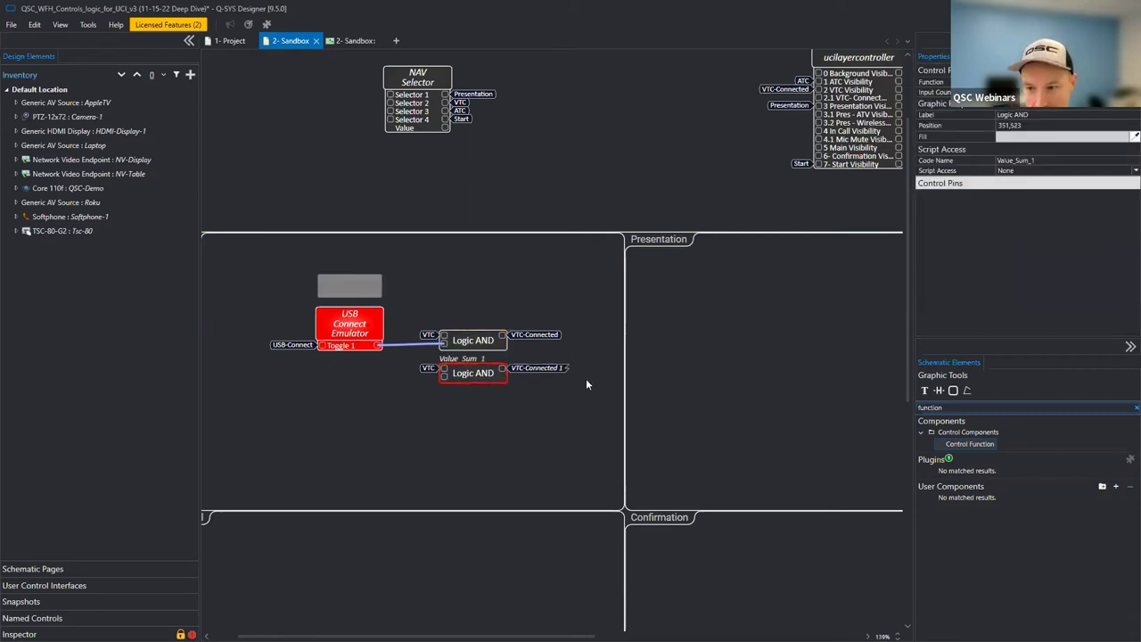
left_click(551, 366)
key("Delete")
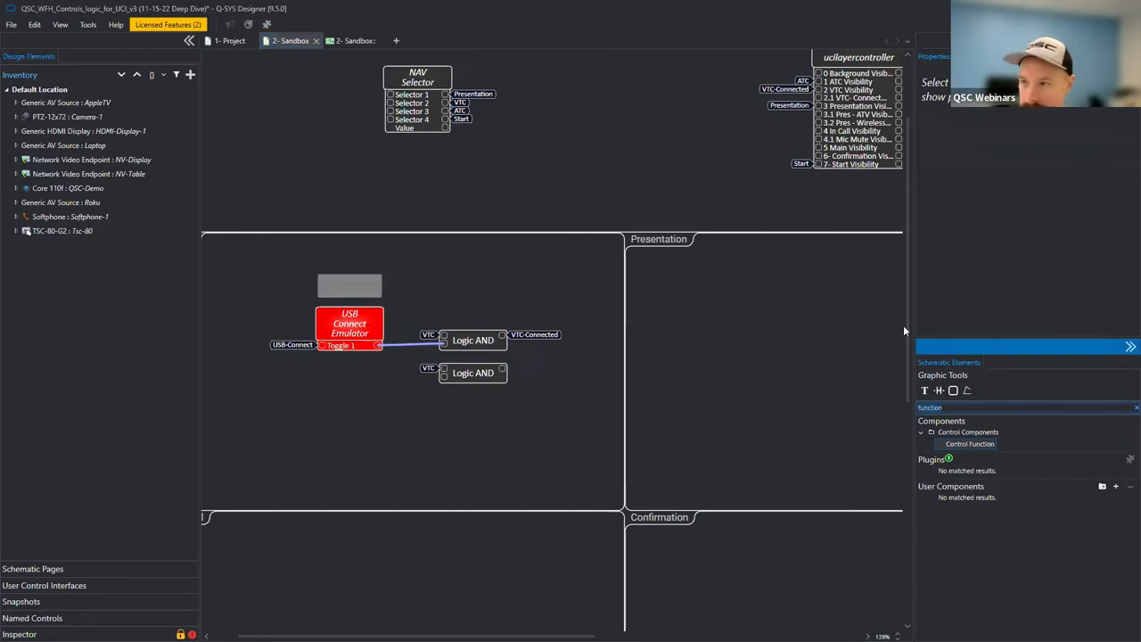
Add a Control Function component below the second Logic AND and set it to Logic NOT with a single input.
left_click_drag(970, 443, 441, 407)
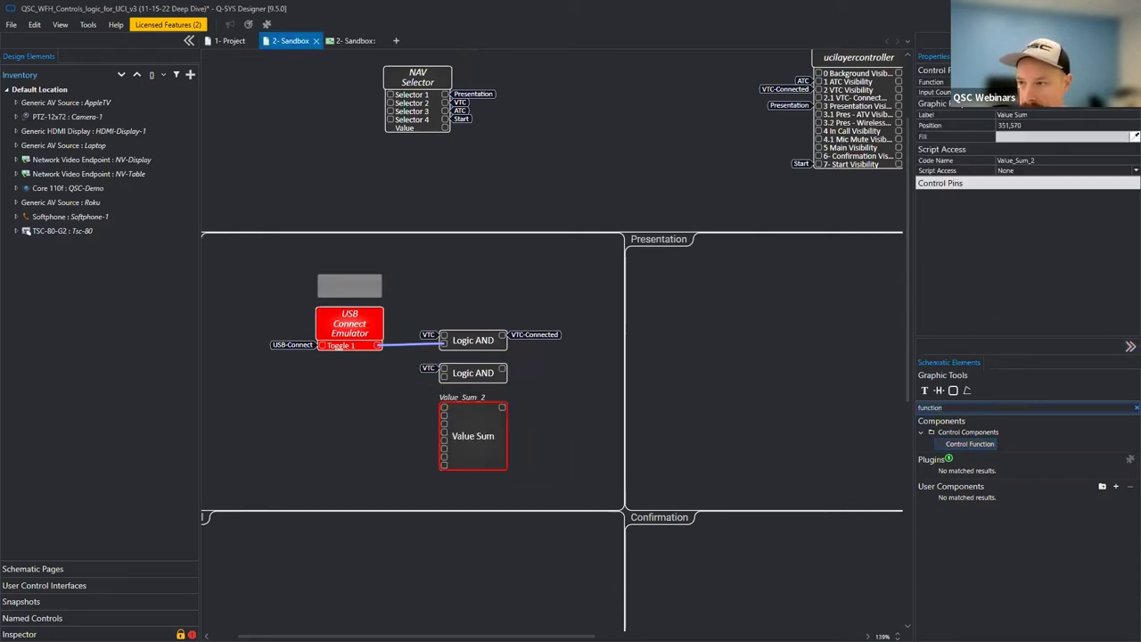
left_click(1061, 82)
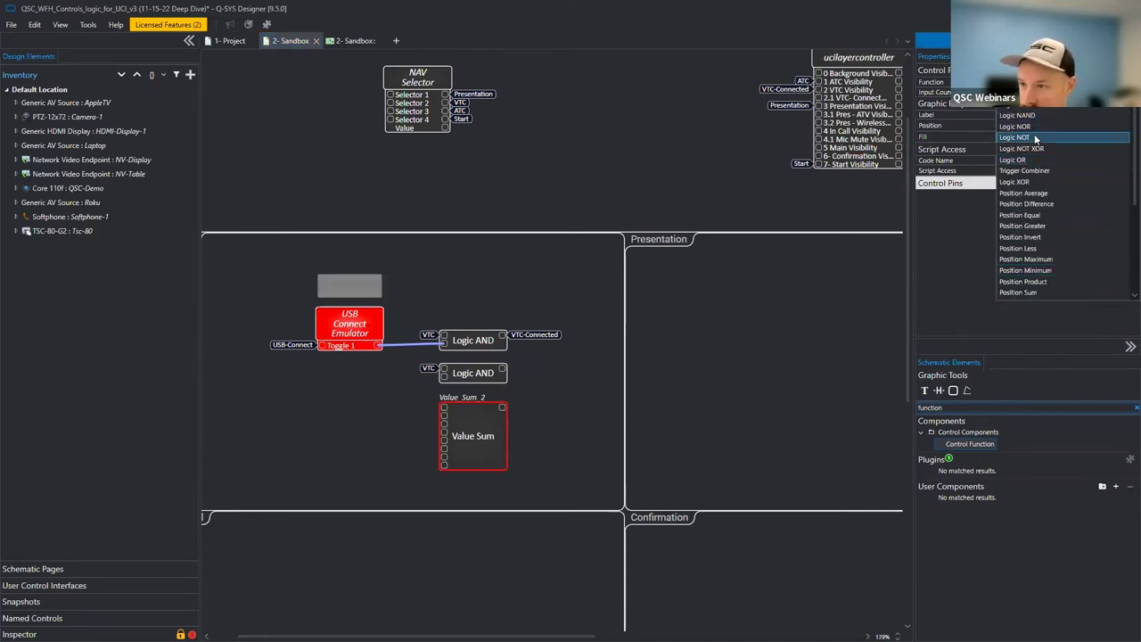
left_click(1034, 137)
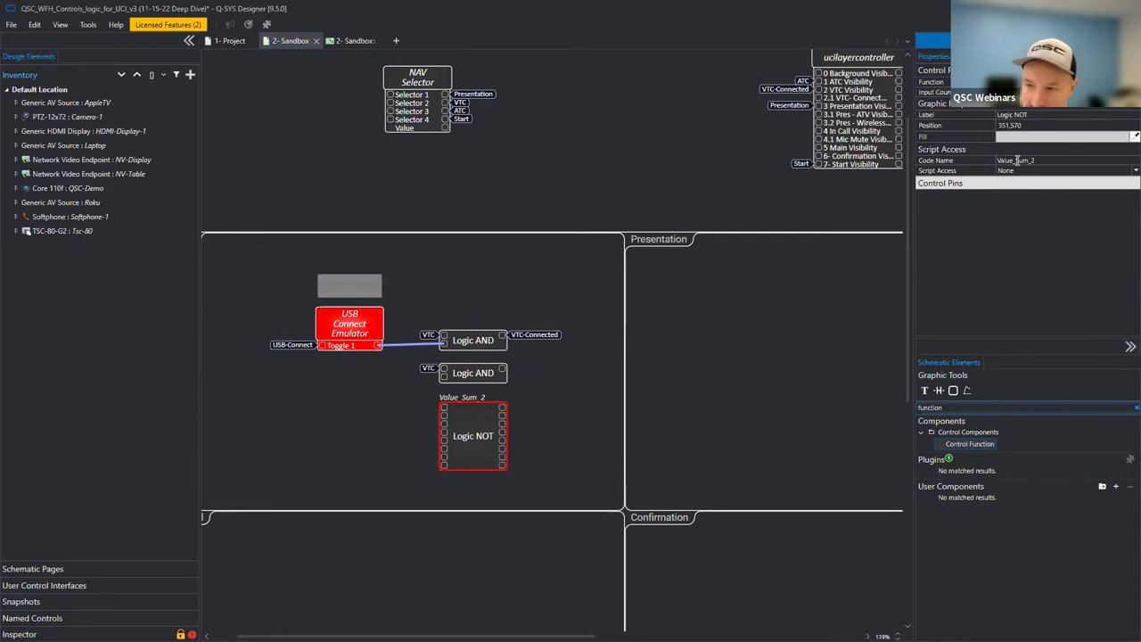
left_click(717, 393)
Place the Logic NOT before the second Logic AND and wire it between the emulator's Toggle 1 output and the AND's second input.
left_click_drag(478, 375, 505, 375)
left_click_drag(489, 413, 469, 374)
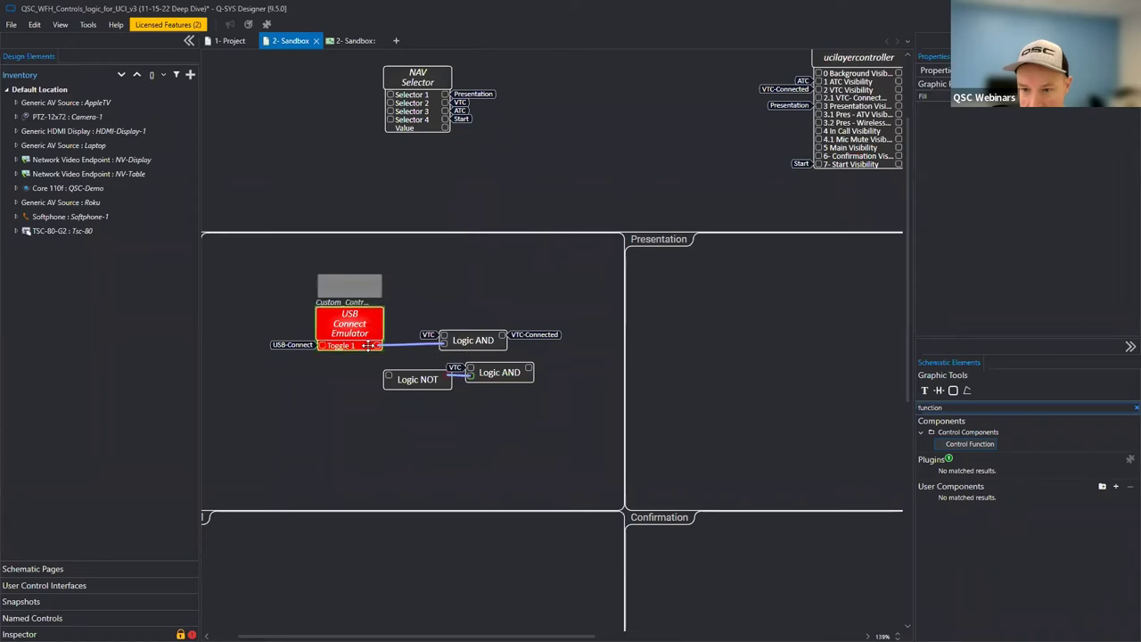
left_click_drag(376, 346, 385, 380)
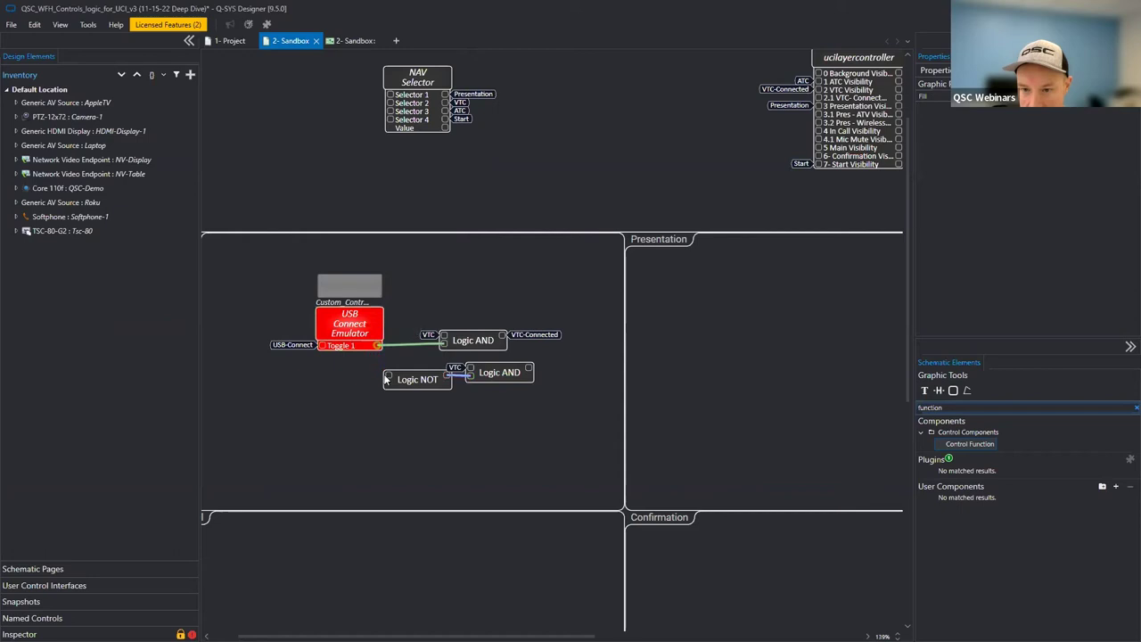
left_click_drag(385, 380, 385, 379)
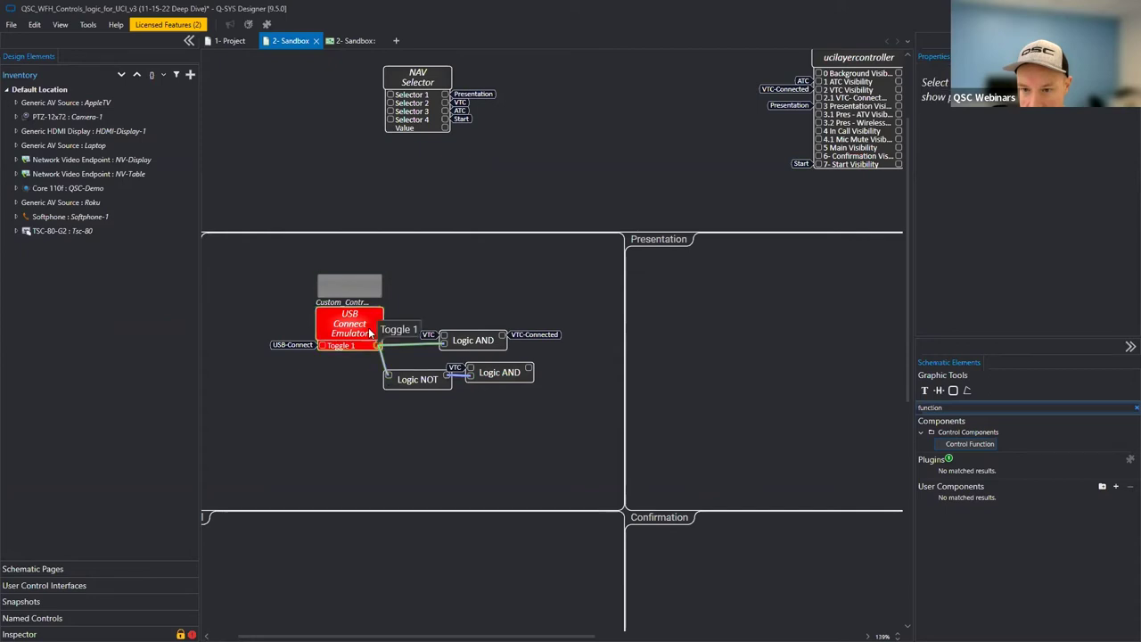
left_click(371, 333)
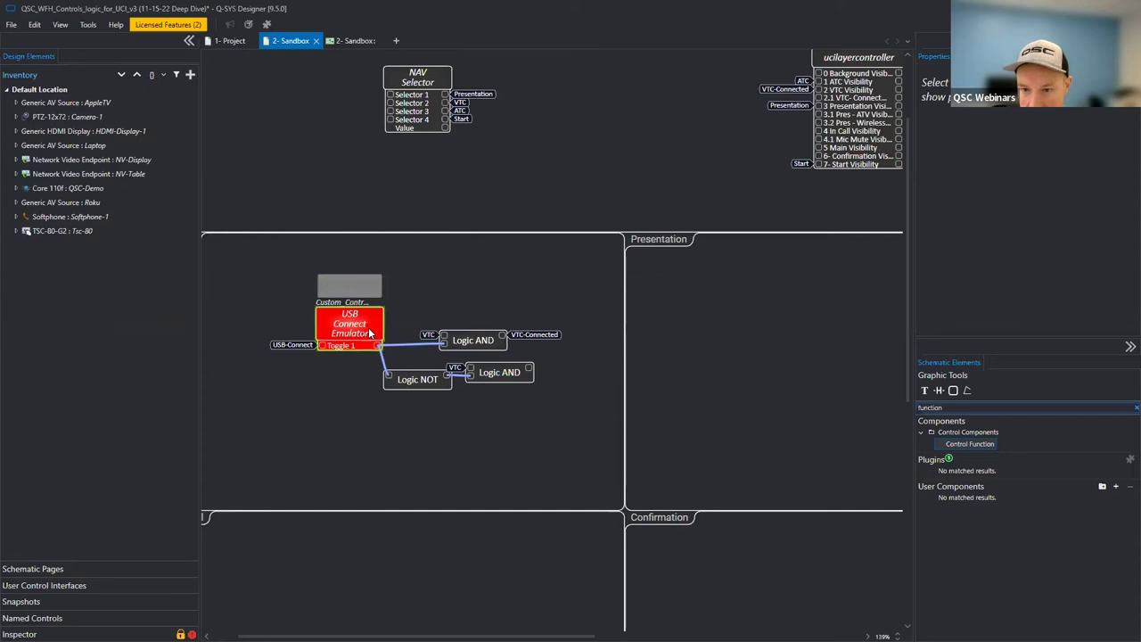
Label the second Logic AND's output and the 2.1 VTC- Connect USB input VTC-USB Connect, and shift the emulator and logic blocks left.
key("ctrl+y")
key("ctrl+y")
key("ctrl+y")
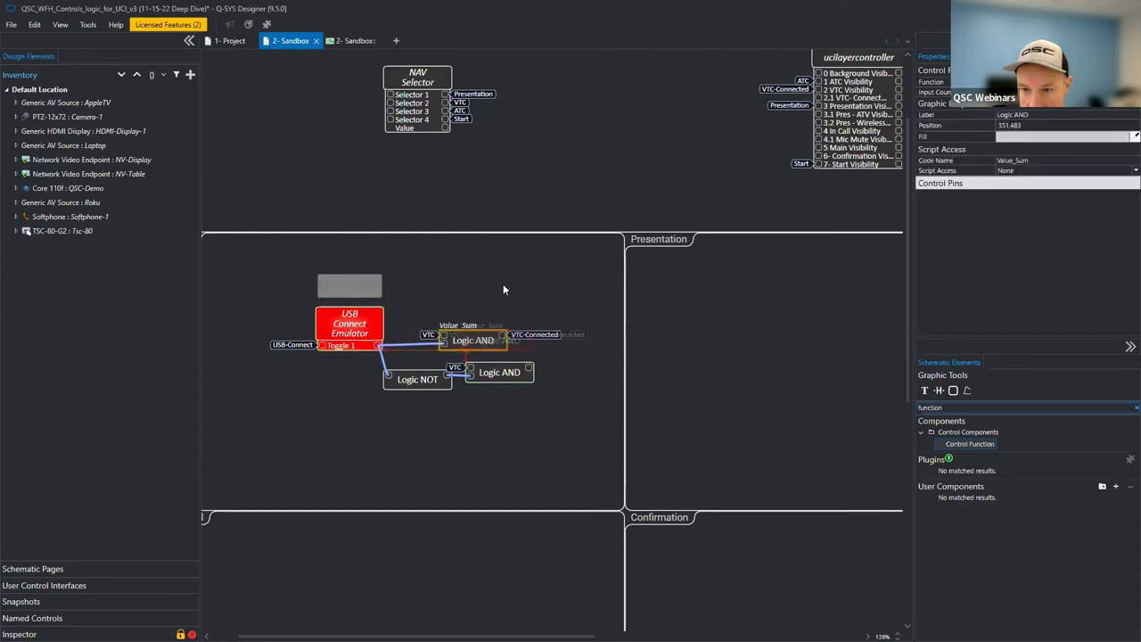
scroll(381, 294, "up", 1)
left_click_drag(350, 328, 287, 329)
Place a copy of the ucilayercontroller in the VTC section beside the Logic AND components.
left_click(853, 102)
key("ctrl+c")
key("ctrl+v")
left_click(530, 290)
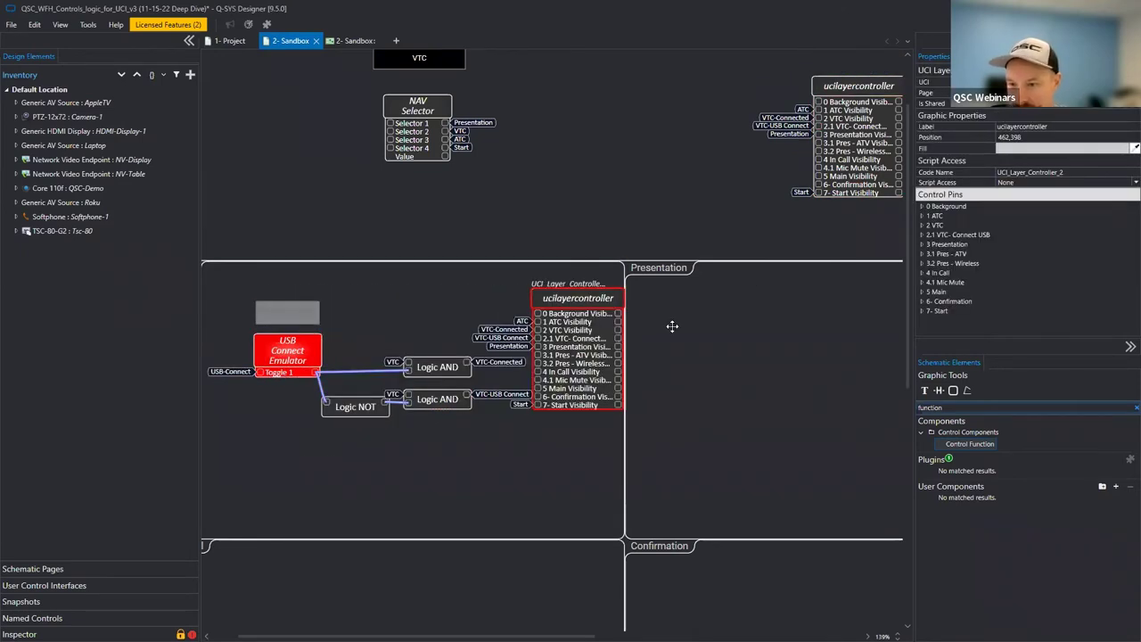
Remove the 0 Background and 1 ATC Visibility control pins from the copied ucilayercontroller.
left_click(921, 216)
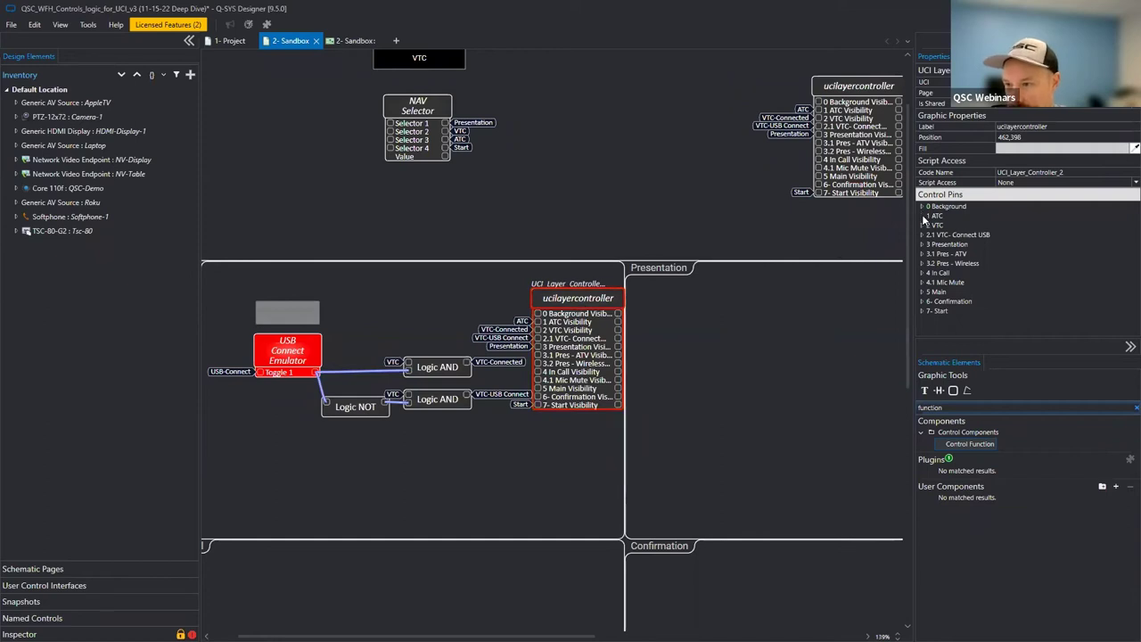
left_click(949, 234)
left_click(922, 206)
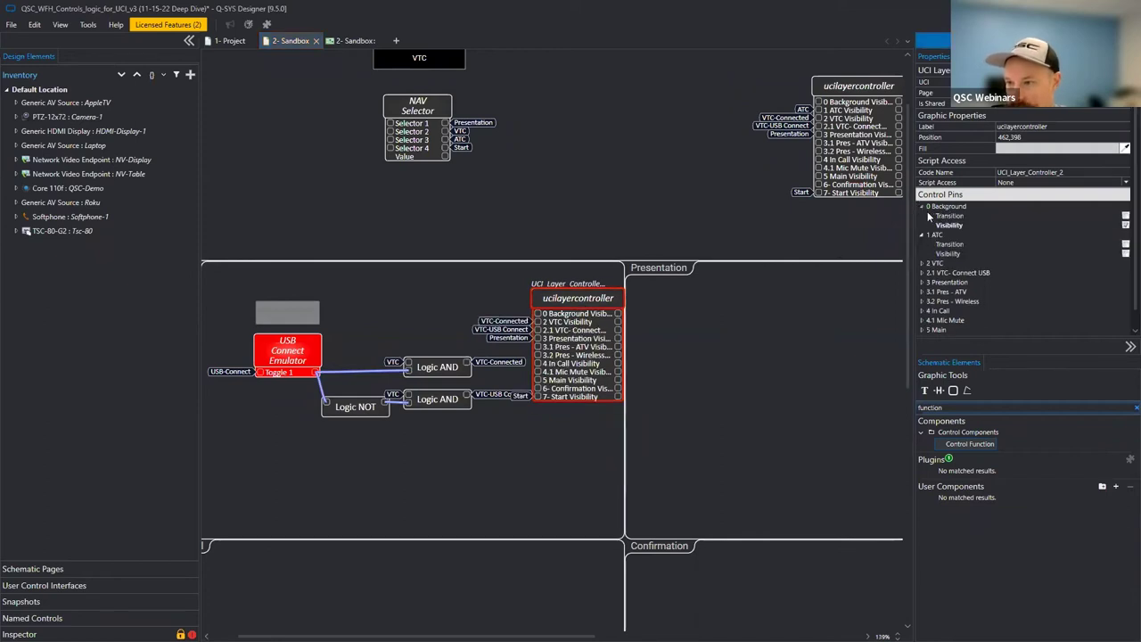
left_click(928, 225)
left_click(921, 206)
left_click(921, 215)
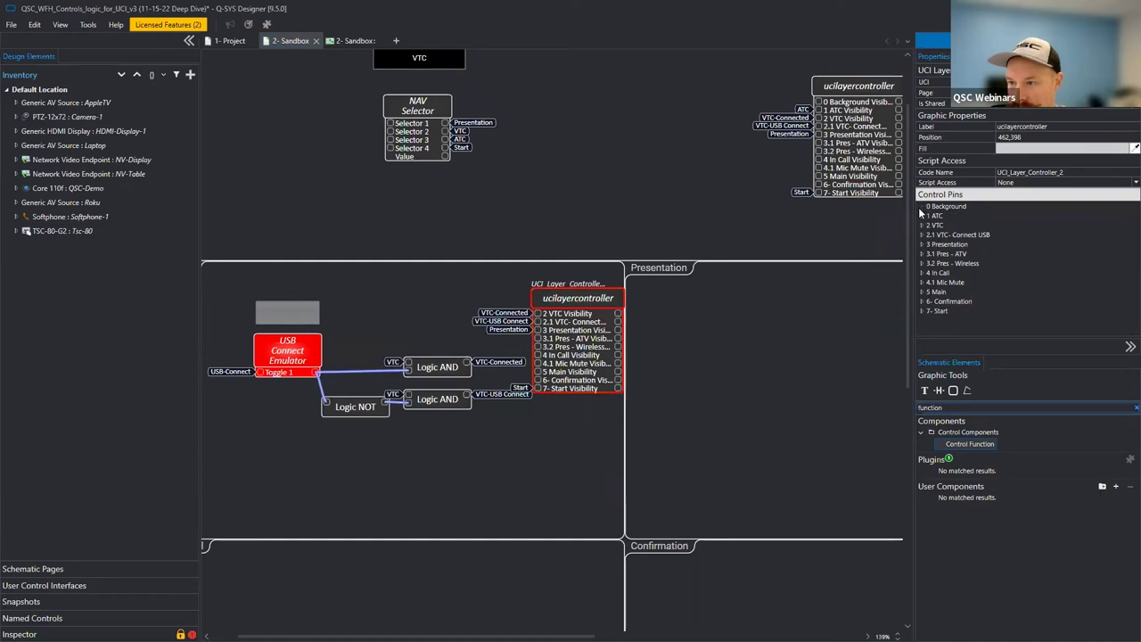
Remove the Visibility pins of 3 Presentation, 3.1 Pres - ATV and 3.2 Pres - Wireless from the copied controller.
left_click(921, 242)
left_click(927, 263)
left_click(922, 273)
left_click(948, 291)
left_click(922, 301)
left_click(961, 281)
Remove the Visibility pins of 4 In Call, 4.1 Mic Mute, 5 Main, 6- Confirmation and 7- Start from the copied controller.
left_click(922, 292)
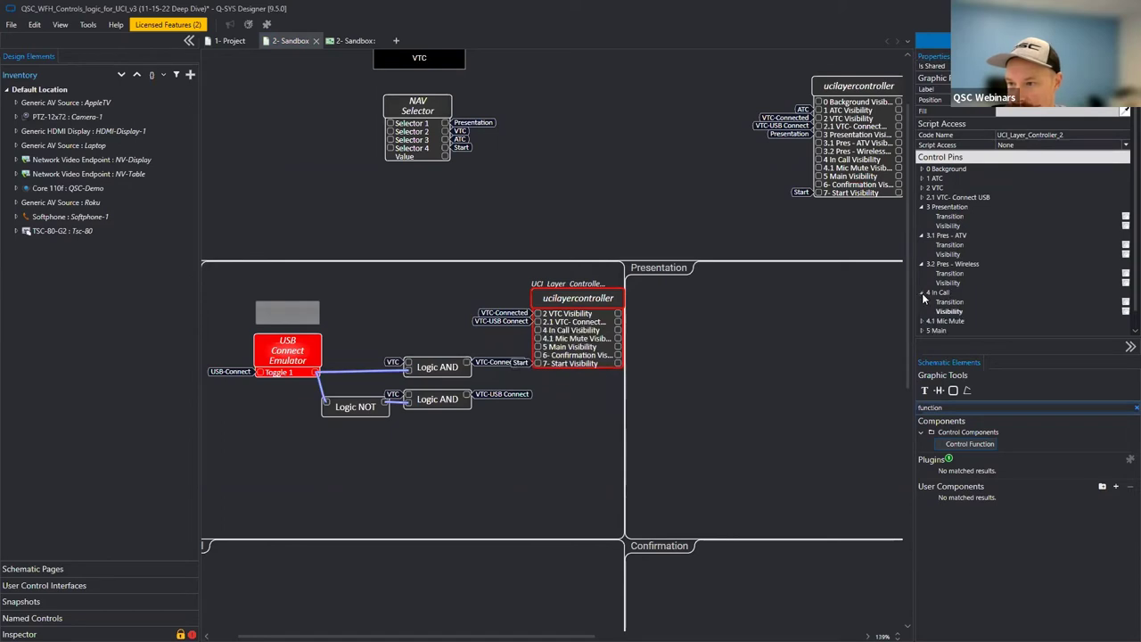
left_click(943, 310)
left_click(922, 301)
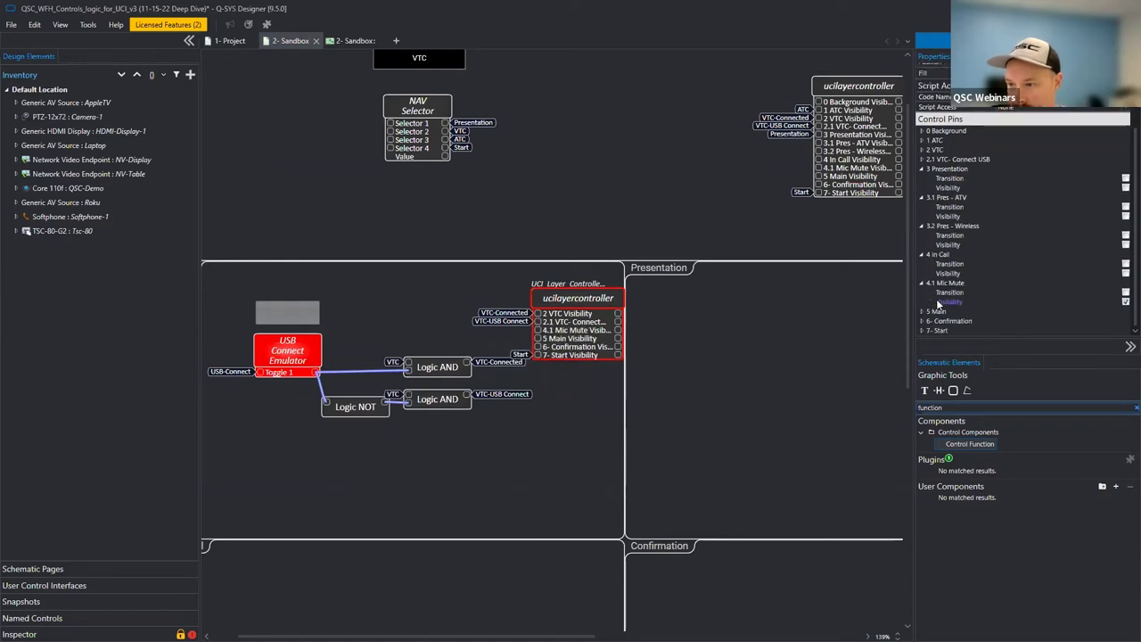
left_click(948, 301)
left_click(922, 311)
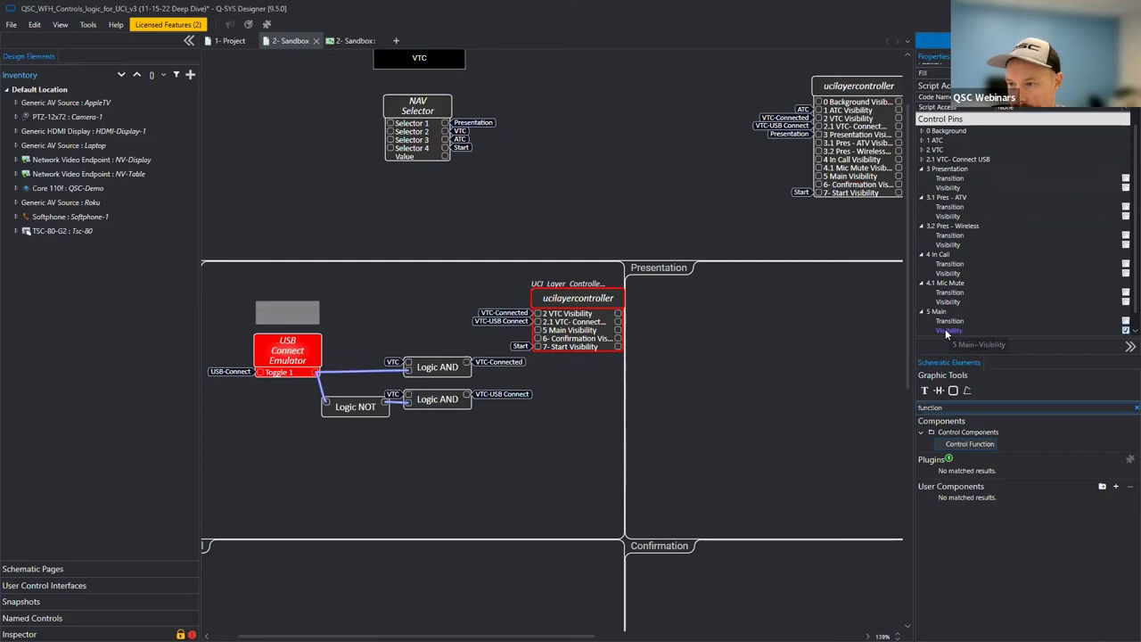
left_click(922, 301)
left_click(950, 313)
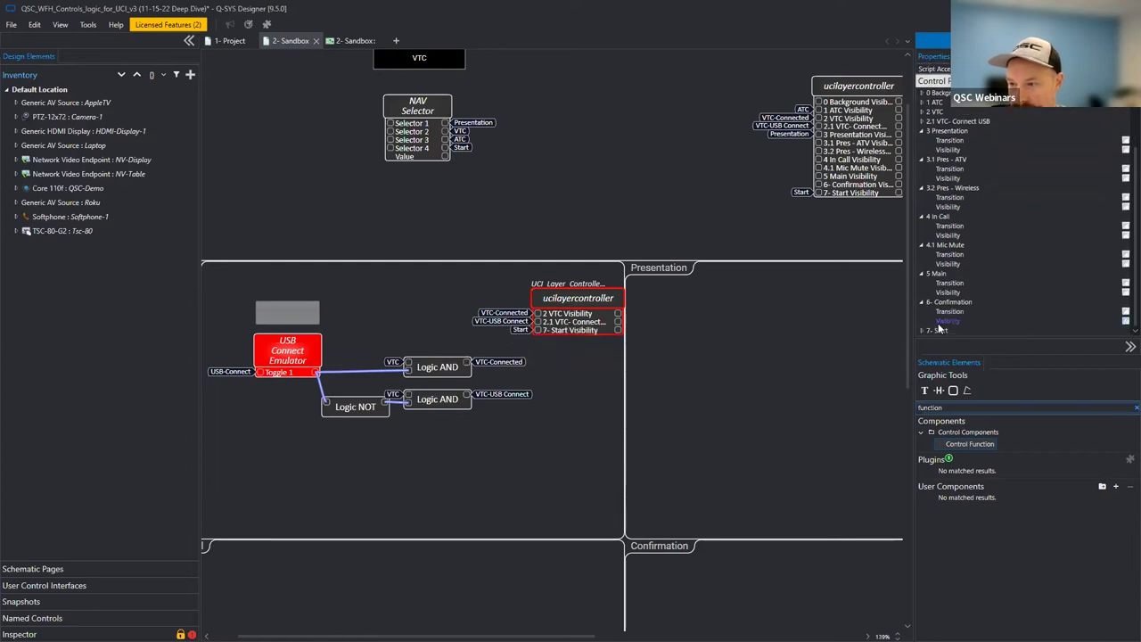
left_click(922, 331)
left_click(946, 330)
left_click(821, 337)
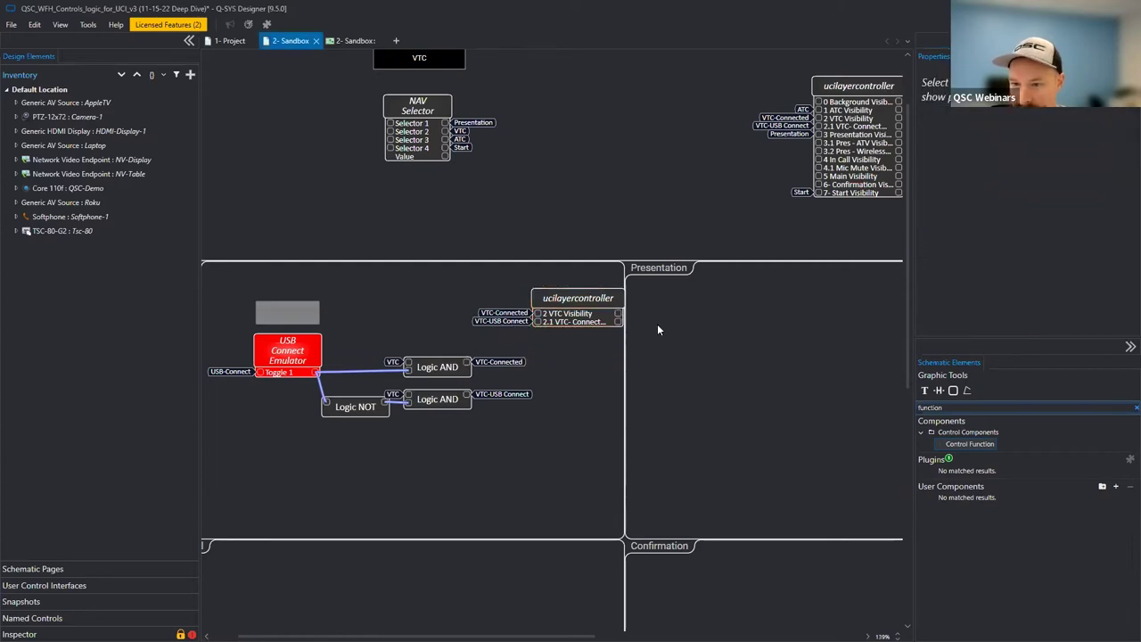
Move the emulator, its button and the logic blocks left in the VTC section, and lower the copied ucilayercontroller level with them.
left_click_drag(464, 336, 300, 414)
left_click(287, 312)
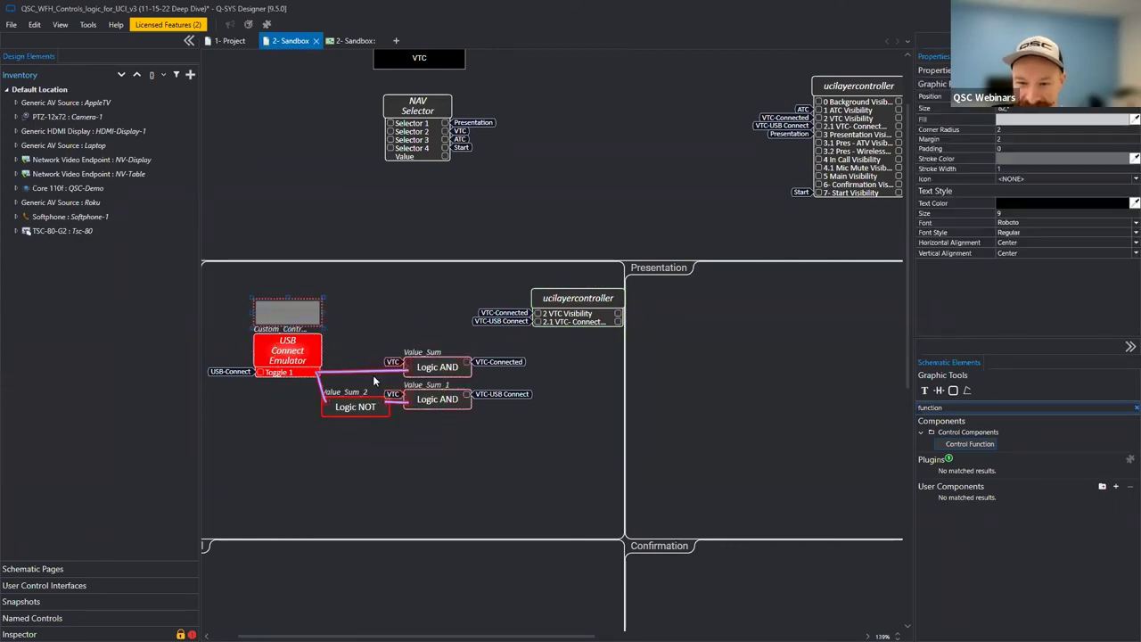
left_click_drag(323, 375, 283, 375)
left_click_drag(630, 351, 635, 403)
Delete the VTC-Connected and VTC-USB Connect signal names from the Logic AND outputs and the copied controller's inputs.
left_click_drag(636, 400, 523, 470)
left_click(654, 353)
left_click(700, 228)
key("Delete")
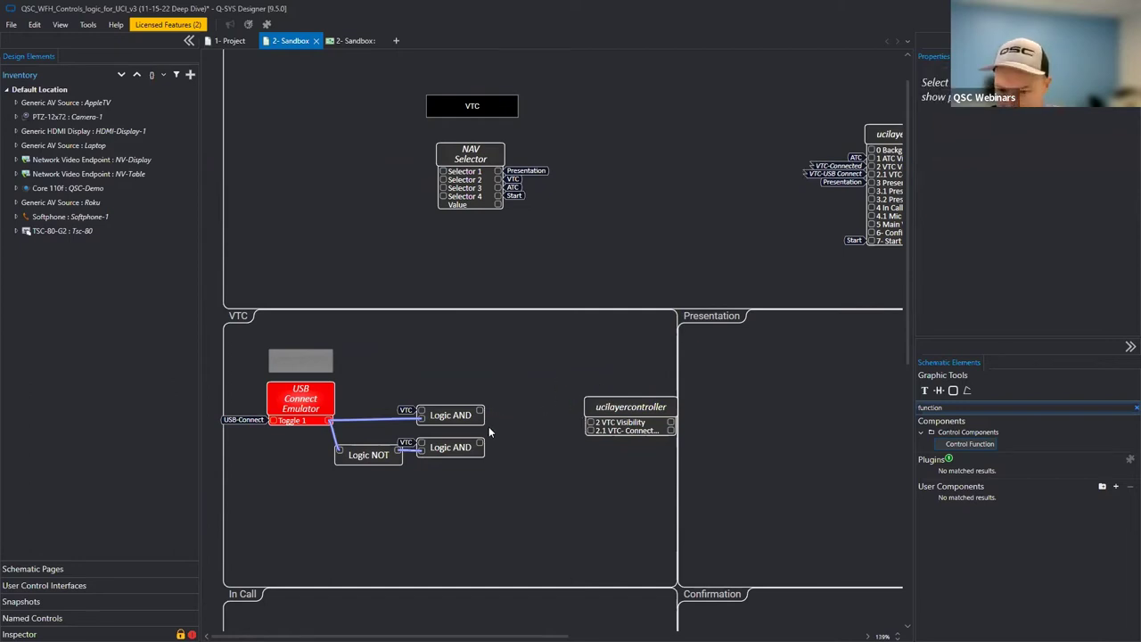
Wire the two Logic AND outputs directly to 2 VTC Visibility and 2.1 VTC- Connect USB Visibility, bringing the copied controller closer.
left_click_drag(480, 411, 564, 392)
left_click(450, 361)
left_click(616, 406)
left_click(605, 359)
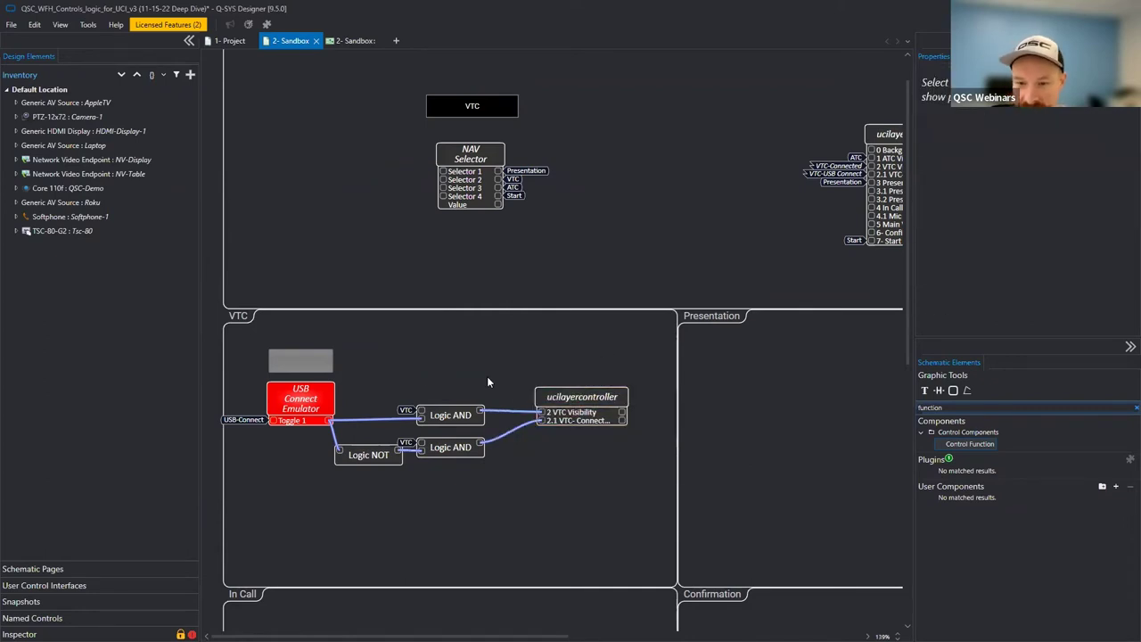
Shift the whole VTC control group, including the button and copied controller, slightly right within its section.
left_click(323, 394)
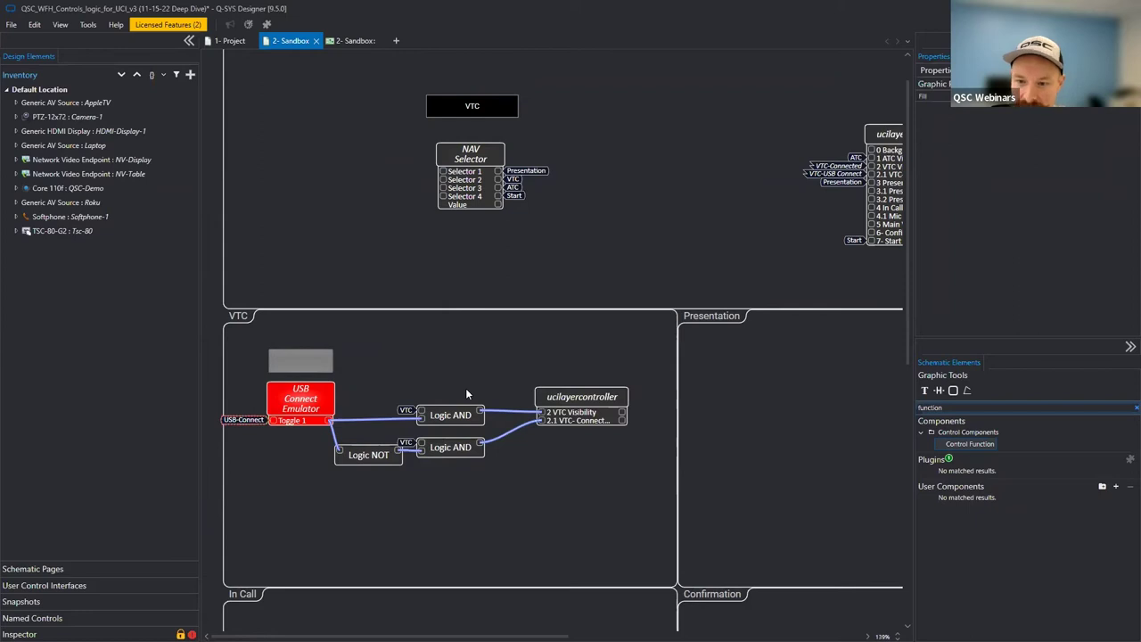
left_click_drag(314, 507, 624, 352)
left_click_drag(449, 358, 469, 358)
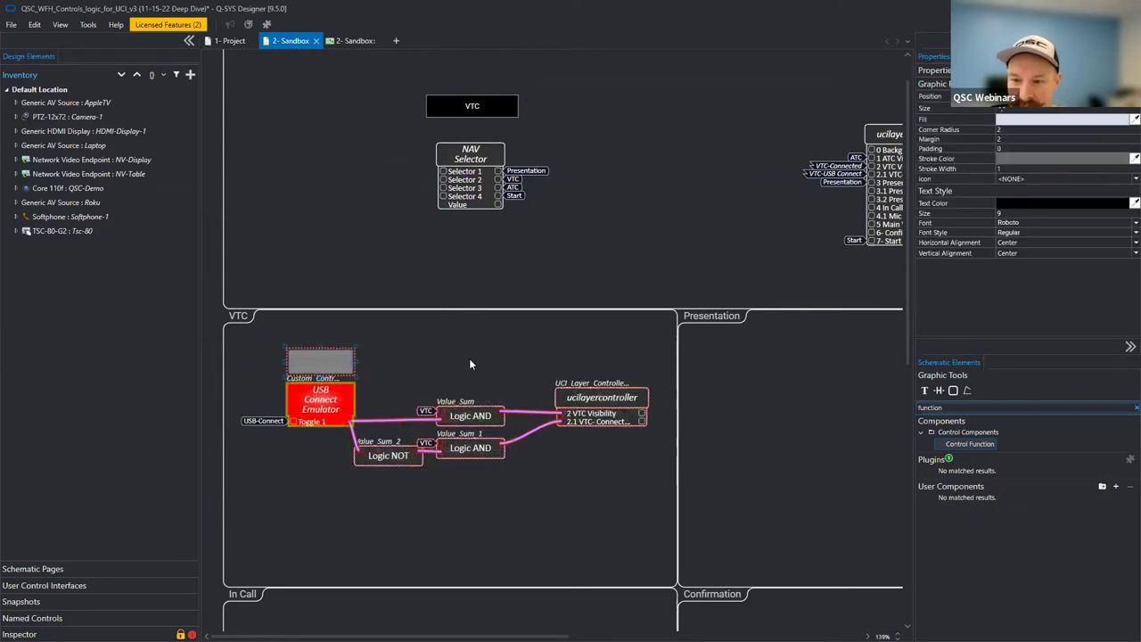
Delete the unused VTC-Connected and VTC-USB Connect signal names from the main ucilayercontroller.
left_click(661, 185)
scroll(660, 186, "up", 1)
scroll(660, 186, "right", 3)
left_click_drag(661, 180, 672, 218)
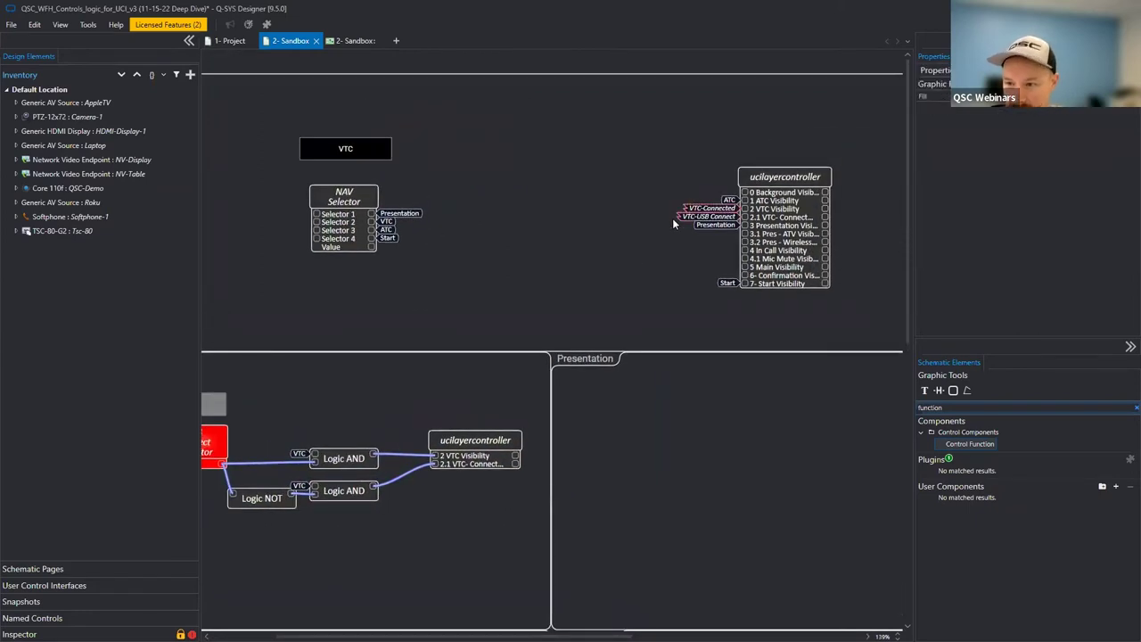
key("Delete")
Remove the 2 VTC and 2.1 VTC- Connect USB Visibility pins from the main ucilayercontroller.
left_click(803, 177)
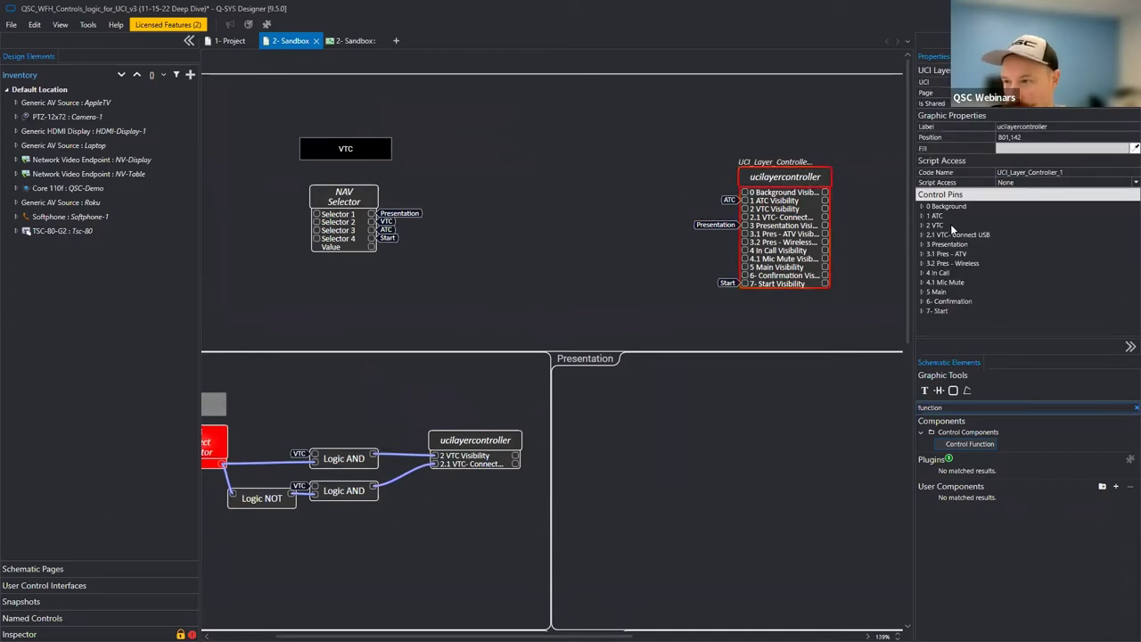
left_click(922, 254)
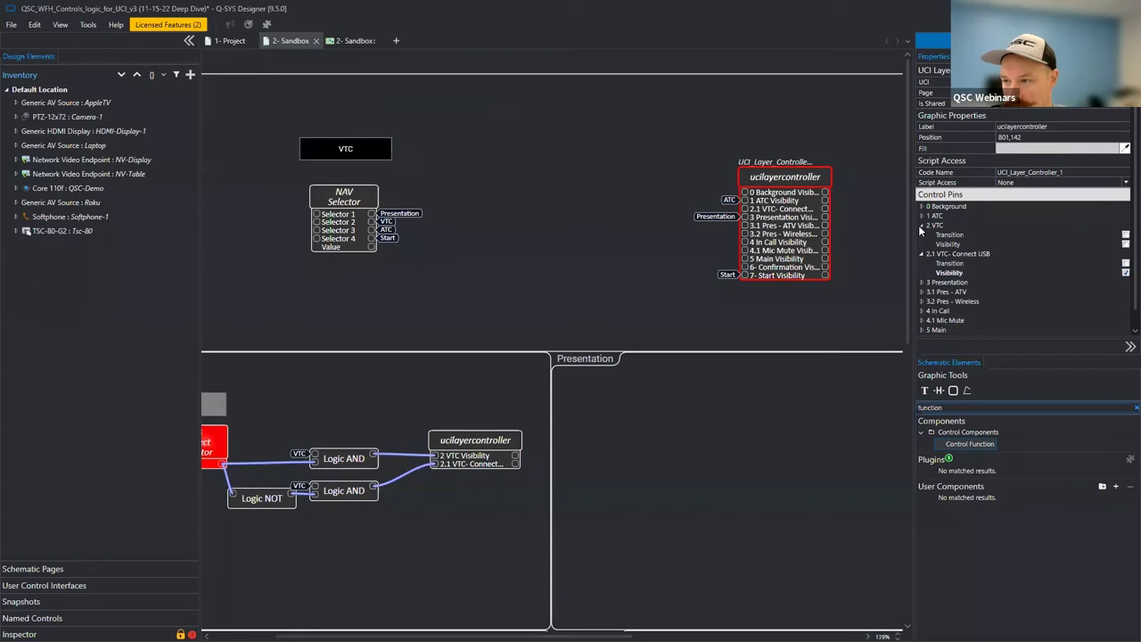
left_click(921, 226)
left_click(924, 235)
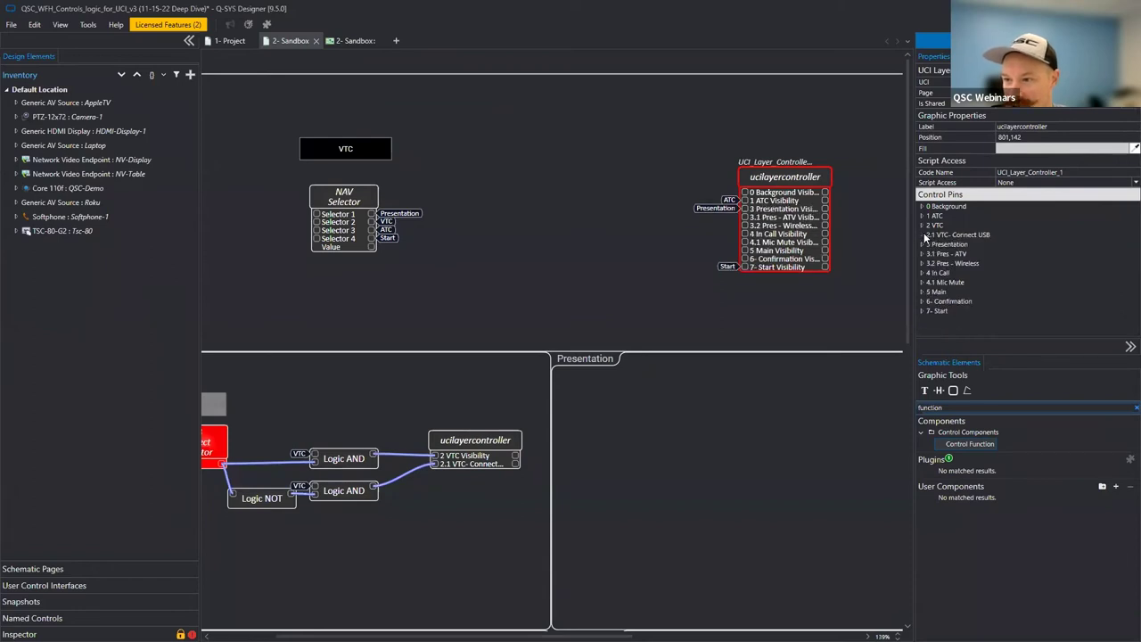
left_click(870, 230)
Emulate the design, toggle the USB connection button below the UCI to test the VTC layers, and end the emulation.
scroll(677, 410, "left", 3)
scroll(678, 410, "down", 1)
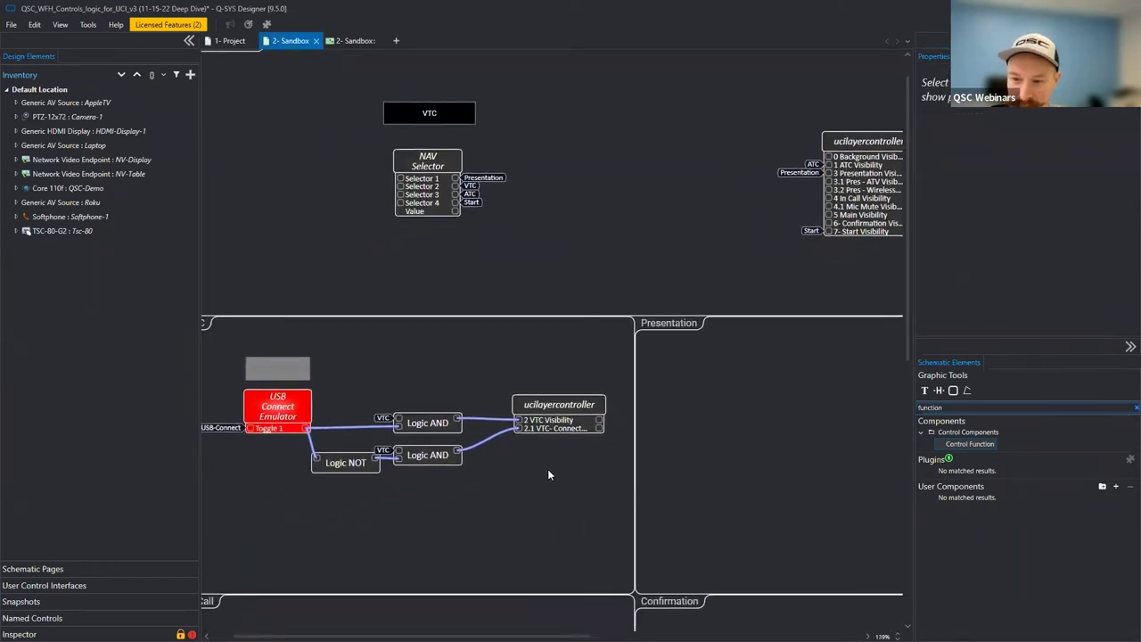
scroll(548, 474, "left", 2)
key("F6")
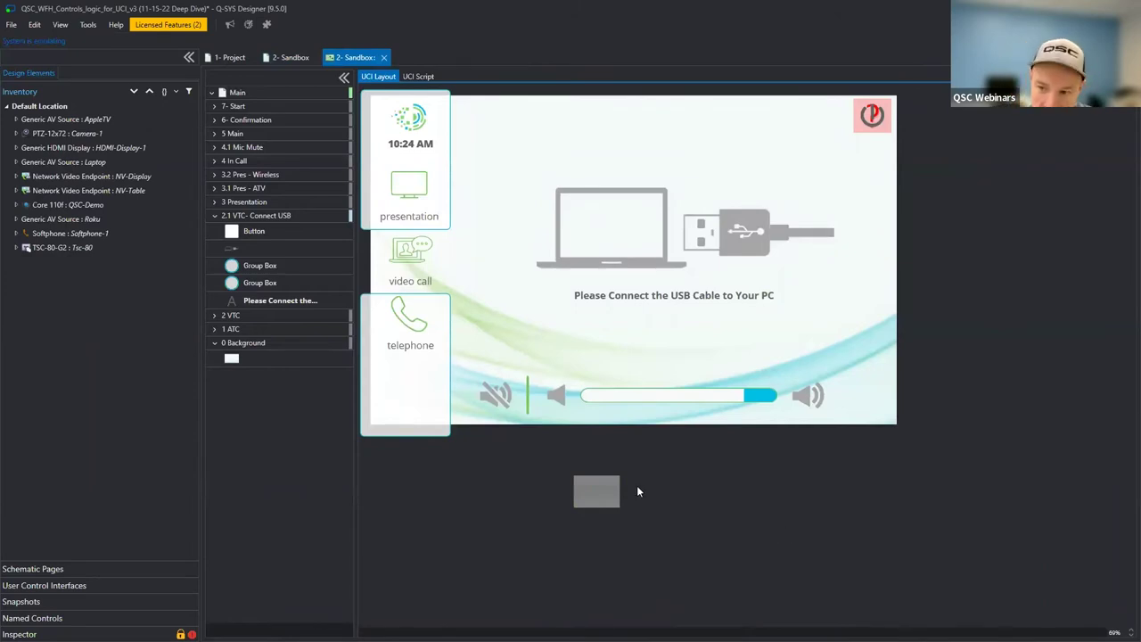
left_click(592, 491)
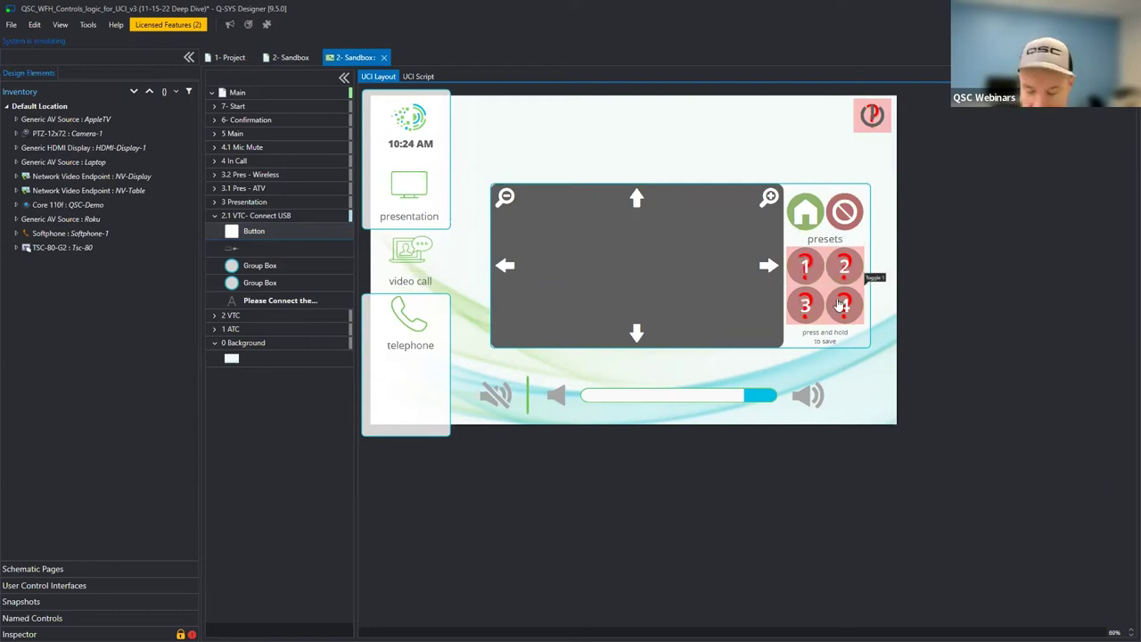
key("shift+F5")
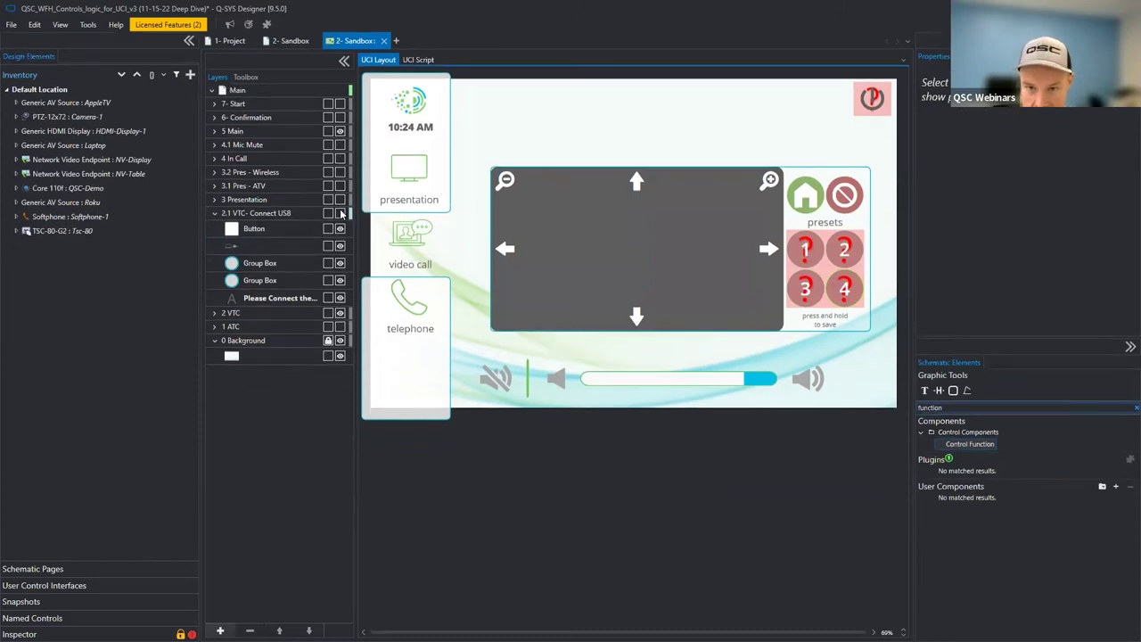
Move the USB connection button from the 2.1 VTC- Connect USB layer up into 5 Main, leaving the 2.1 layer hidden and collapsed.
left_click(340, 213)
left_click(258, 229)
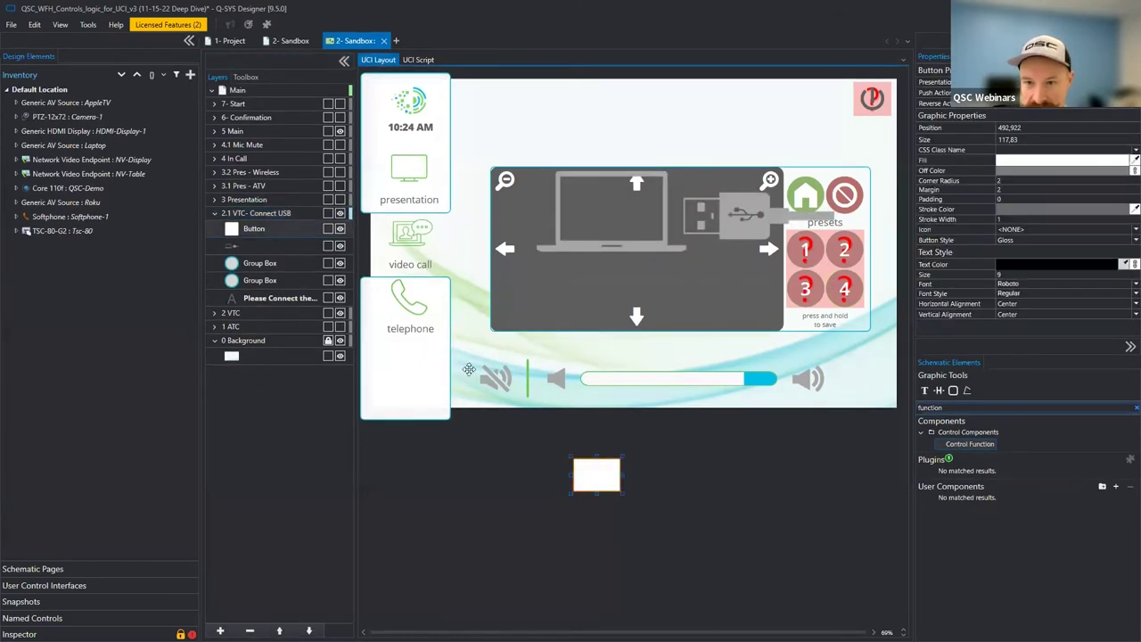
left_click_drag(261, 231, 258, 144)
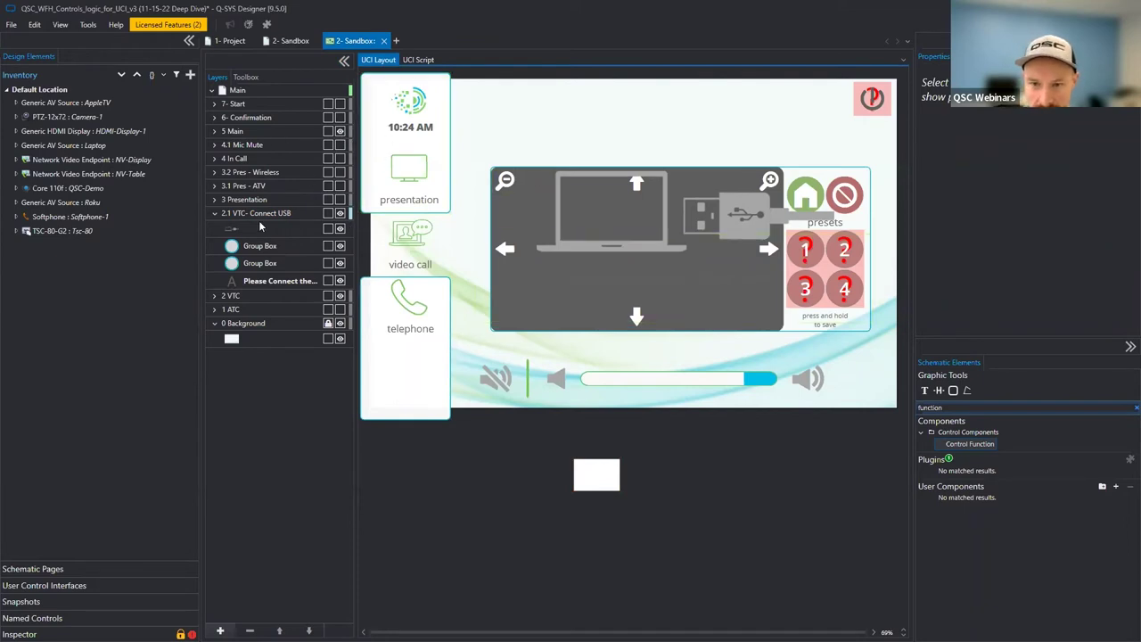
left_click(215, 214)
left_click(340, 214)
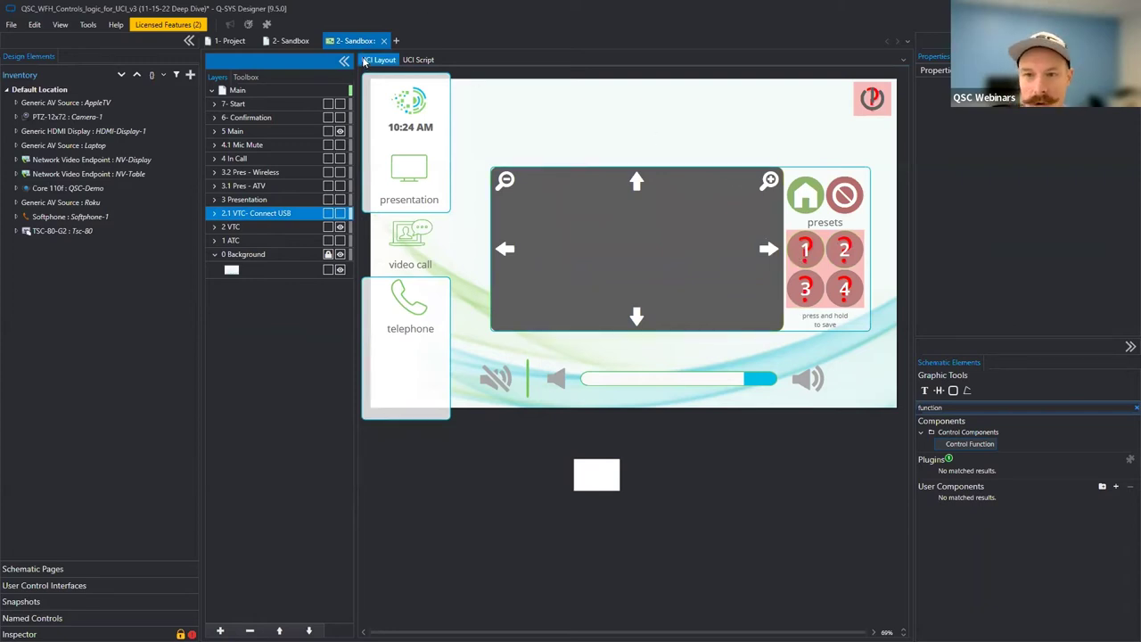
Return to the Sandbox schematic page and bring up the VTC and In Call sections.
left_click(290, 40)
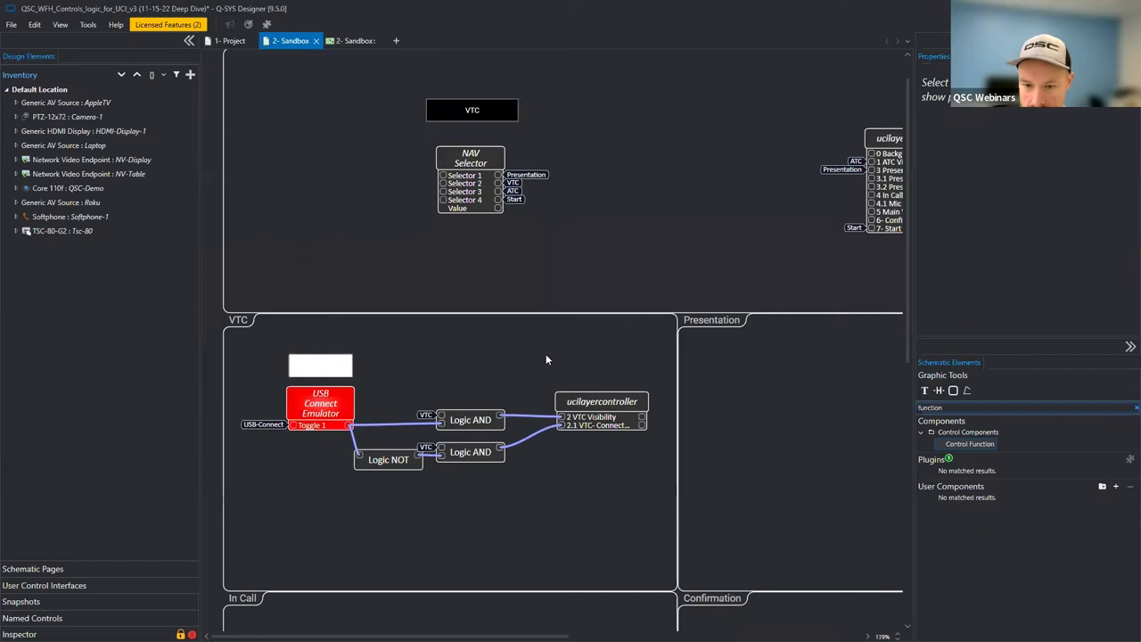
scroll(547, 360, "down", 2)
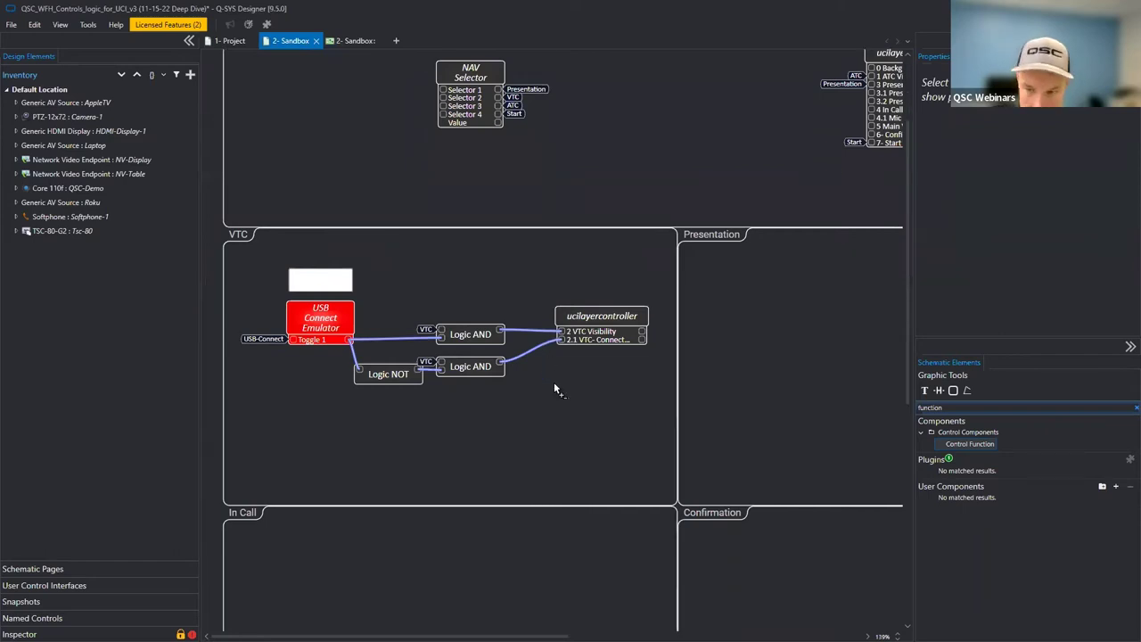
Move the USB Connect Emulator, logic blocks and UCI layer controller together higher within the VTC section.
scroll(554, 381, "down", 1)
left_click_drag(603, 397, 279, 273)
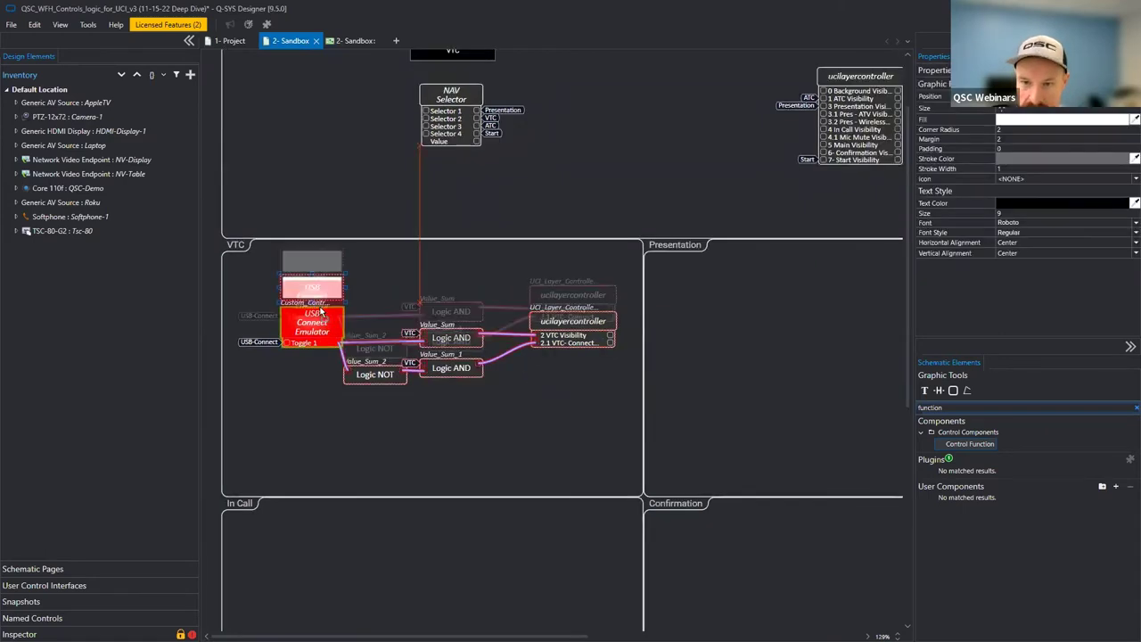
left_click_drag(321, 316, 321, 289)
left_click(490, 420)
scroll(761, 363, "up", 2)
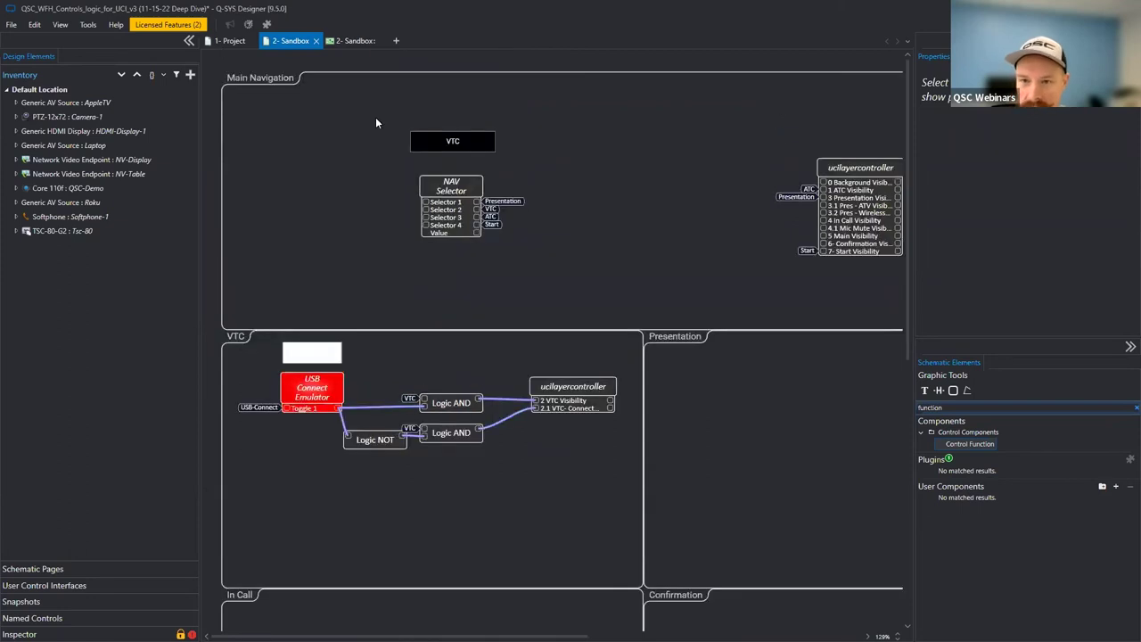
Examine the Project page's PTZ camera and USB Video Bridge properties, and the NV-Table endpoint's components in the inventory.
left_click(228, 42)
scroll(486, 340, "down", 2)
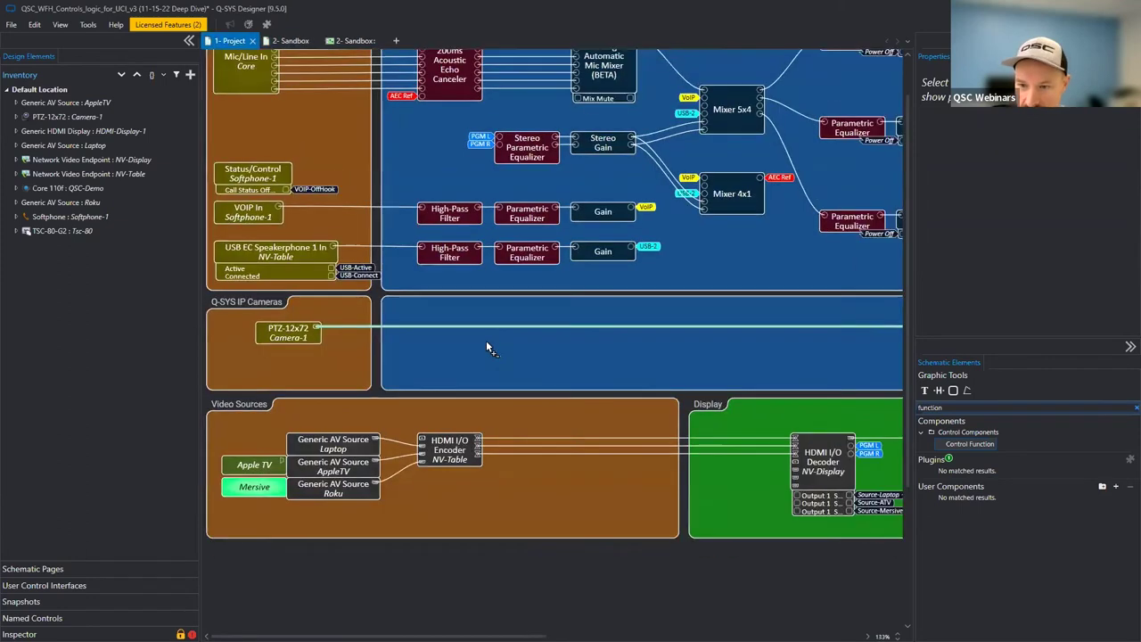
scroll(449, 294, "up", 1)
left_click(819, 285)
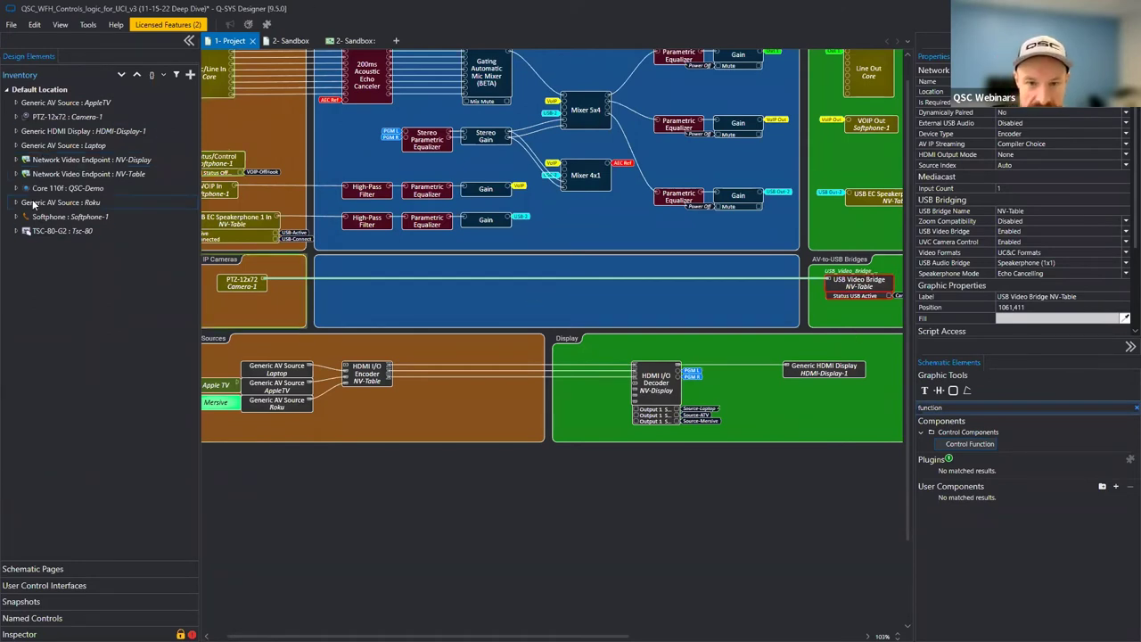
left_click(15, 174)
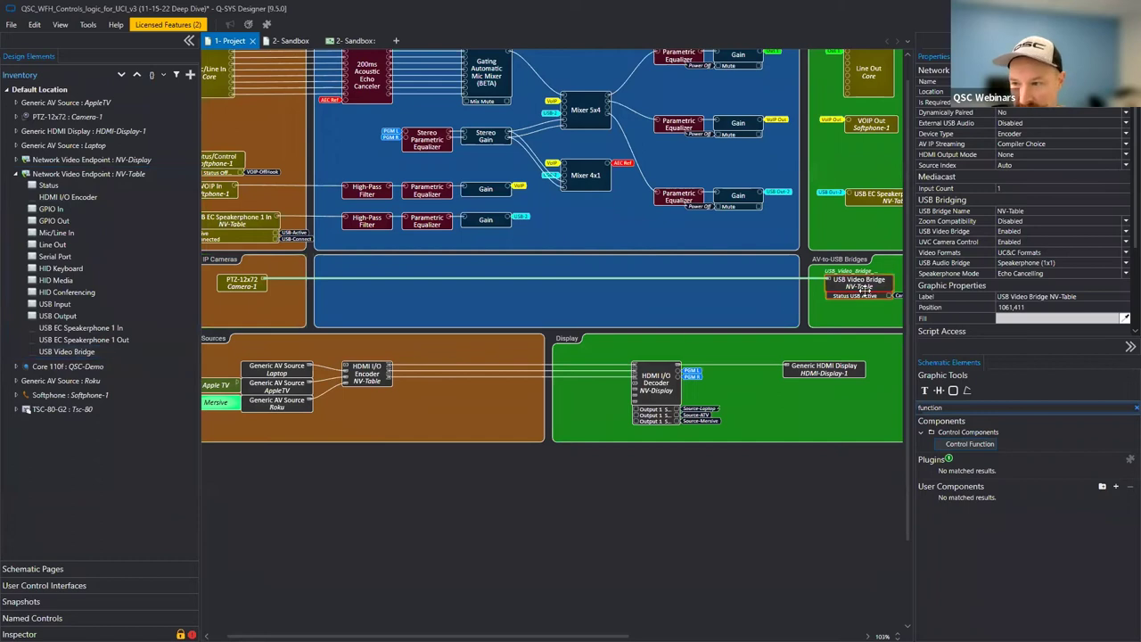
left_click(260, 285)
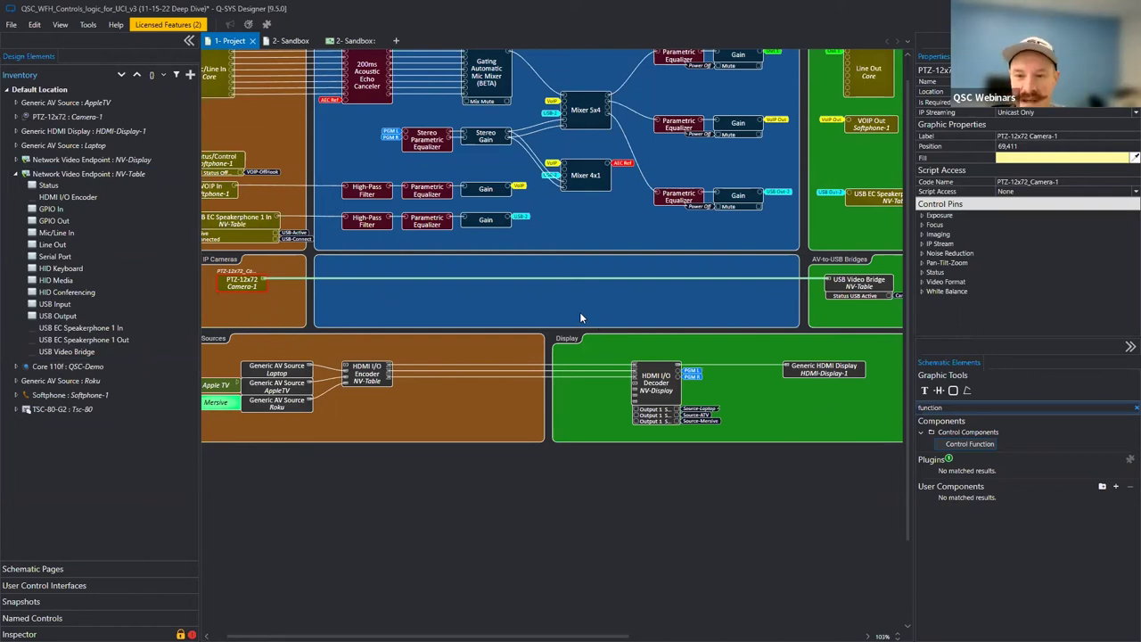
left_click(437, 296)
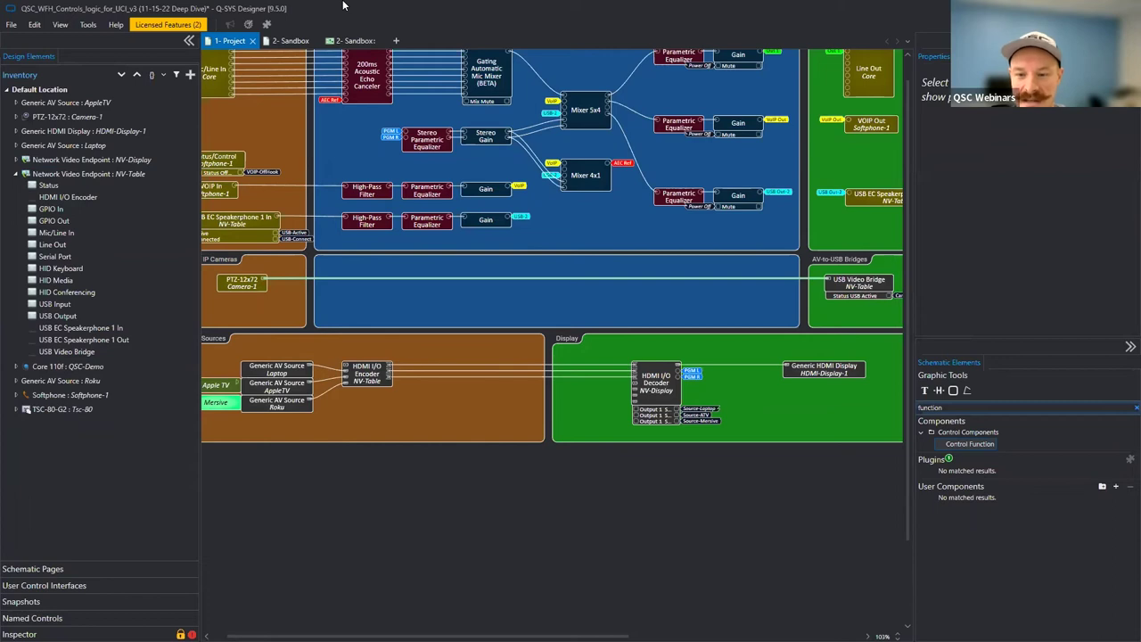
scroll(401, 413, "left", 1)
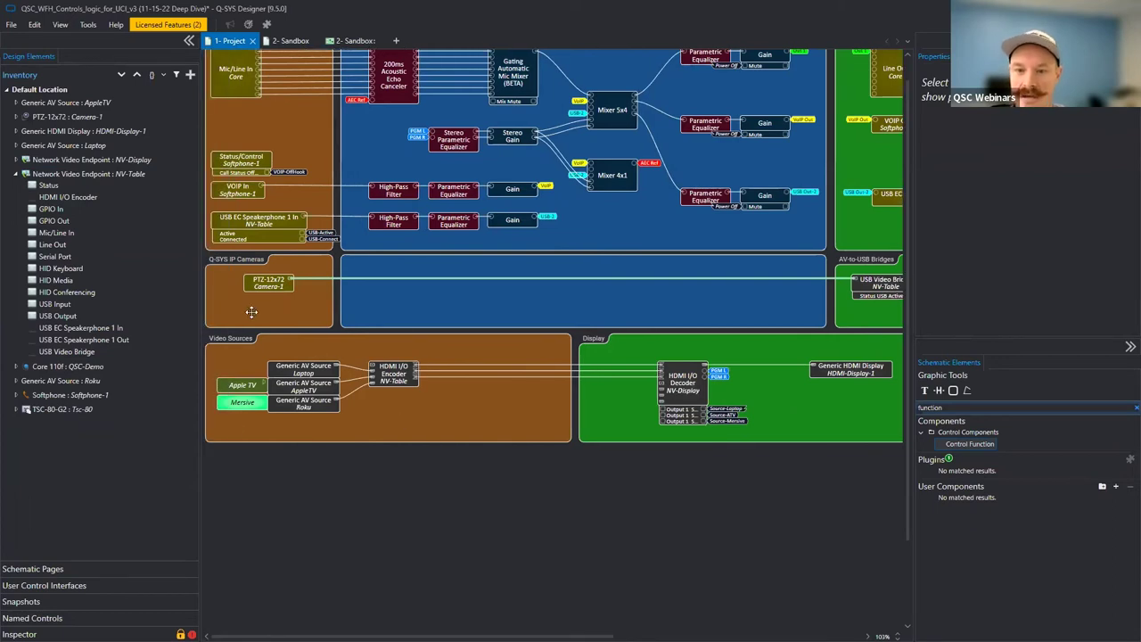
Create a new snapshot bank named Camera Presets.
left_click(65, 605)
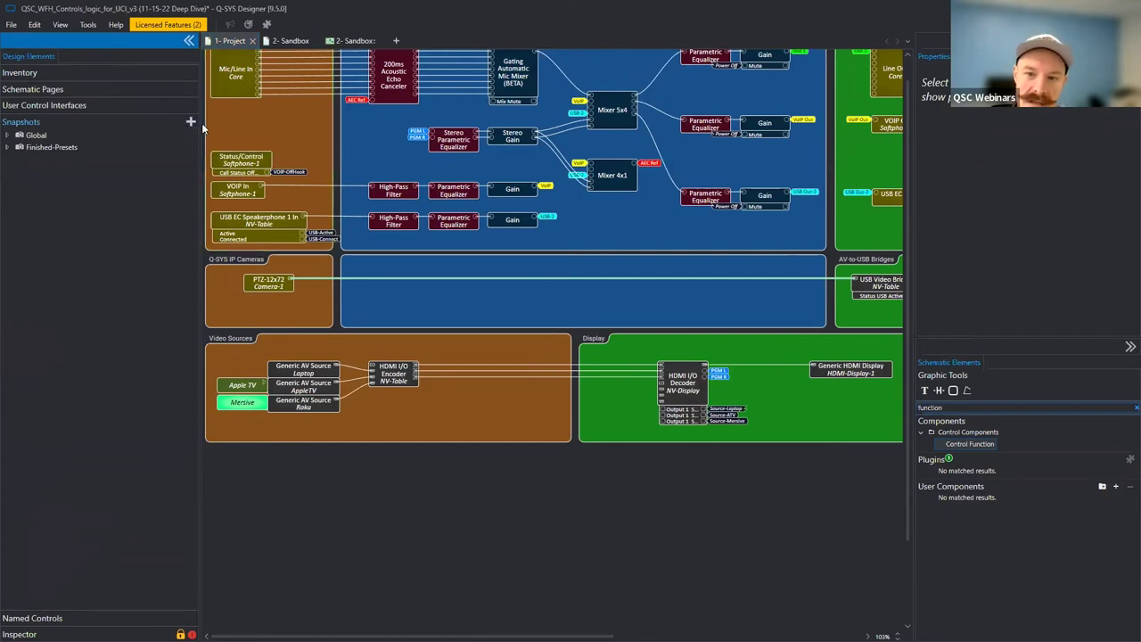
left_click_drag(182, 127, 158, 125)
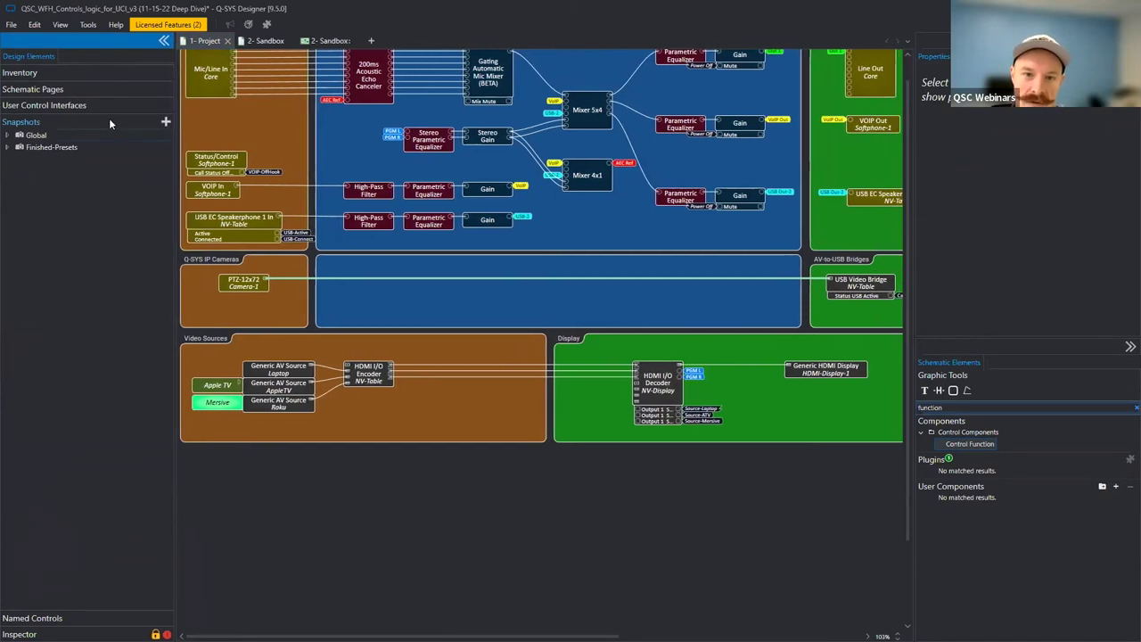
left_click(165, 121)
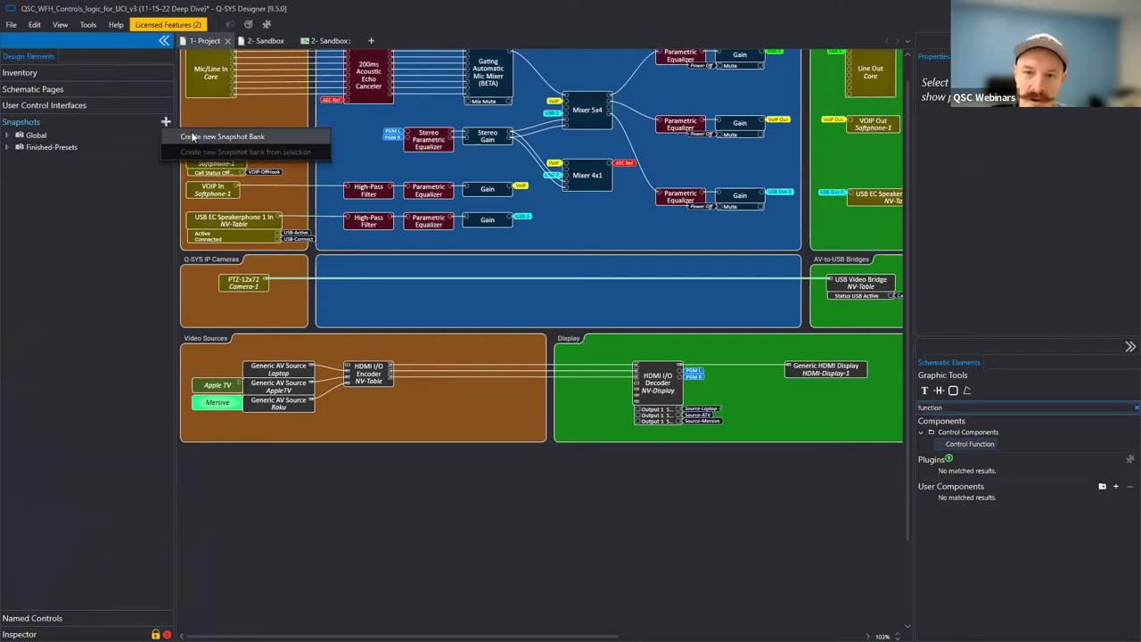
left_click(192, 136)
type("Camera Presets")
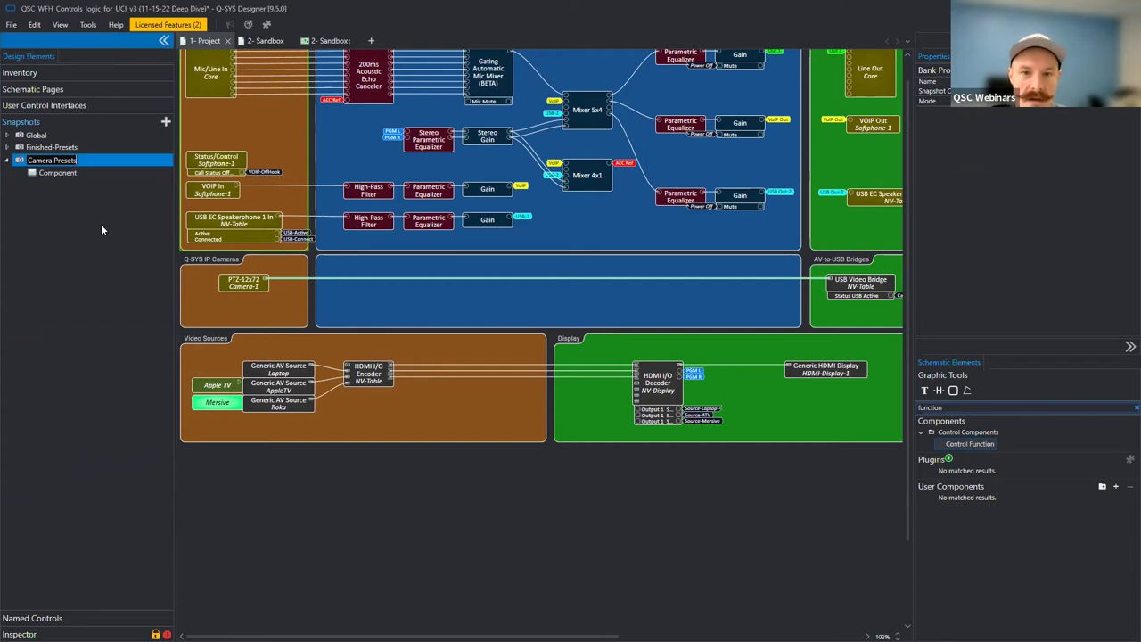
key("Return")
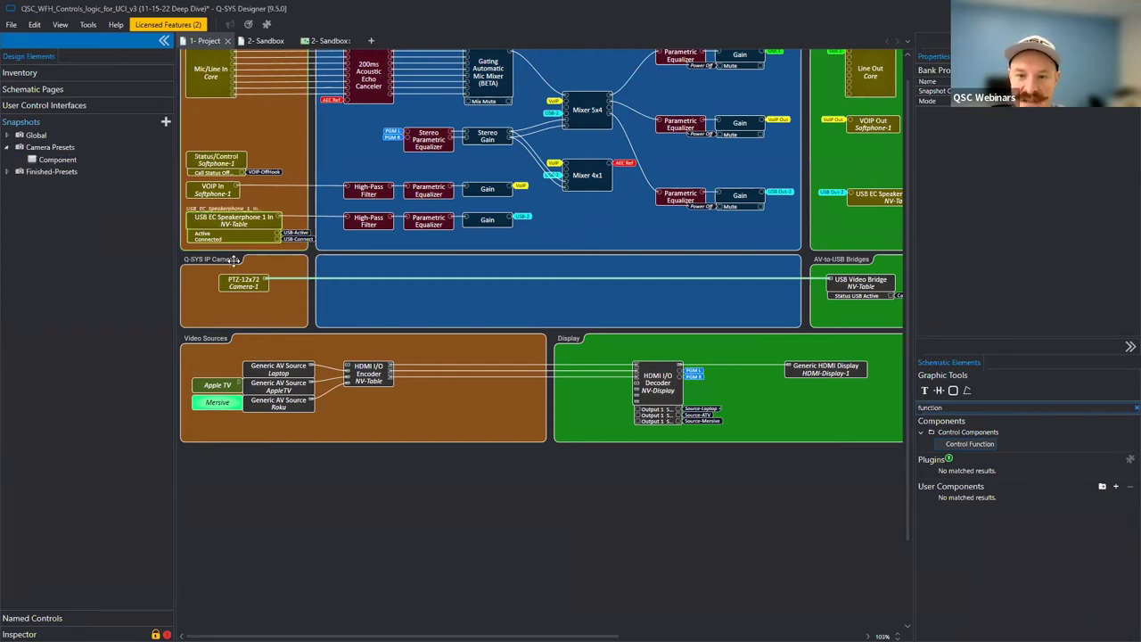
Add the PTZ-12x72 camera's Coordinates control to the Camera Presets snapshot bank and close the camera's control panel.
double_click(260, 282)
left_click_drag(322, 276, 383, 238)
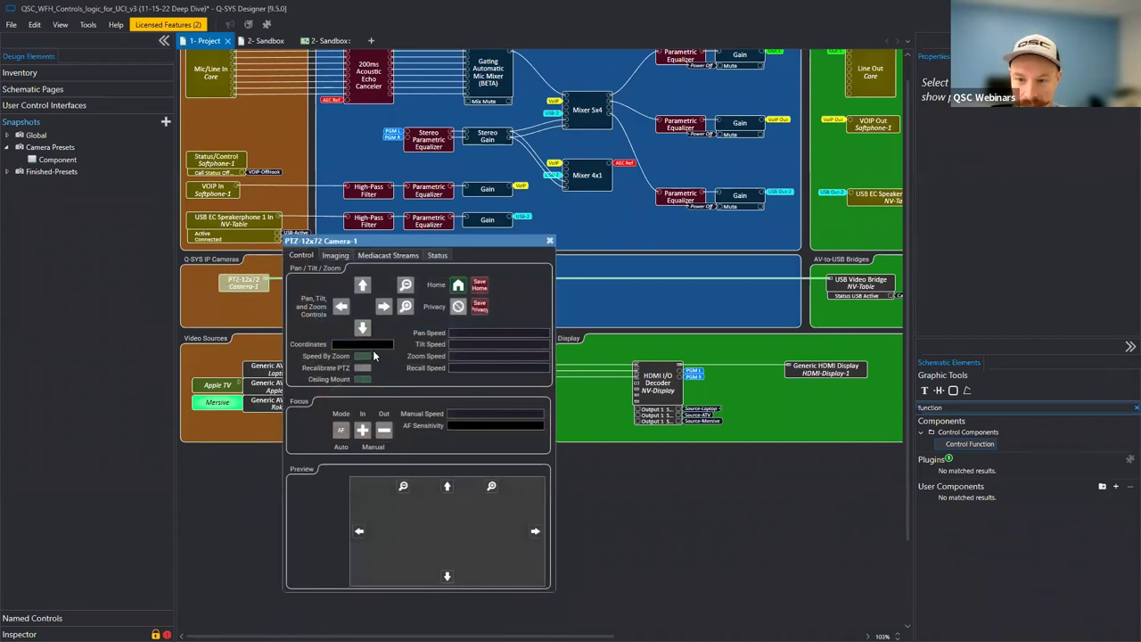
left_click(255, 282)
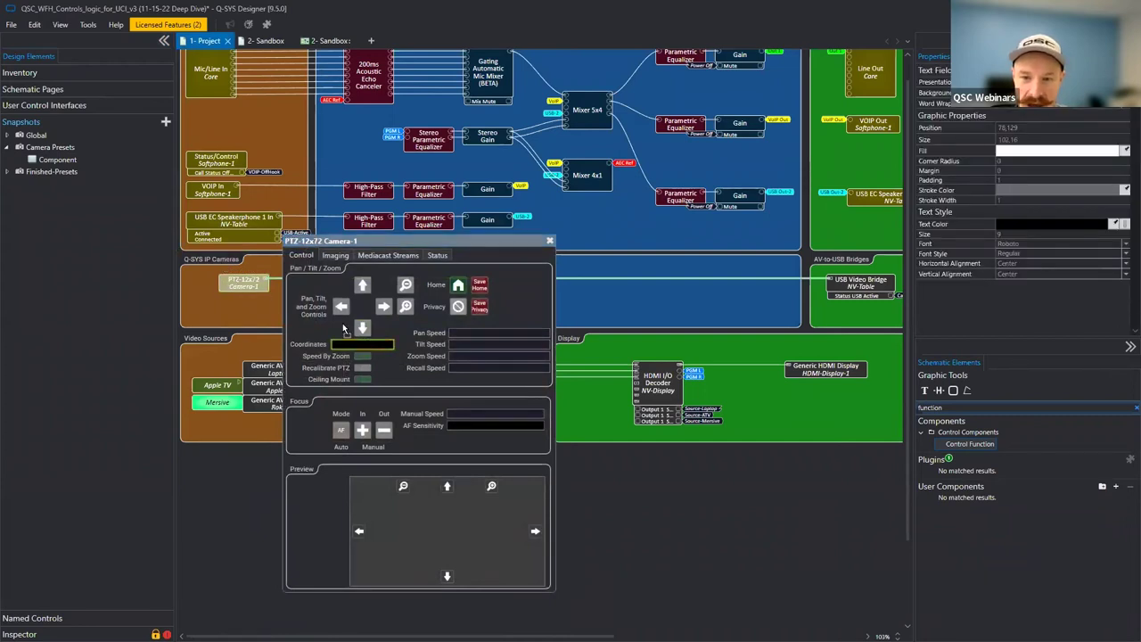
left_click_drag(344, 329, 64, 149)
left_click(82, 185)
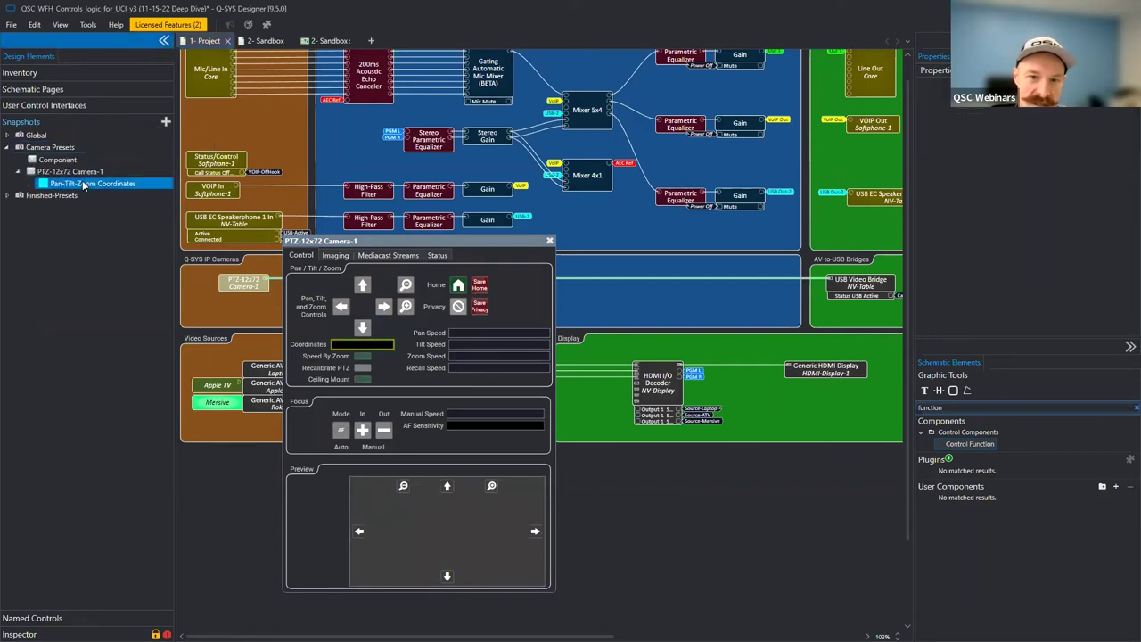
left_click(549, 242)
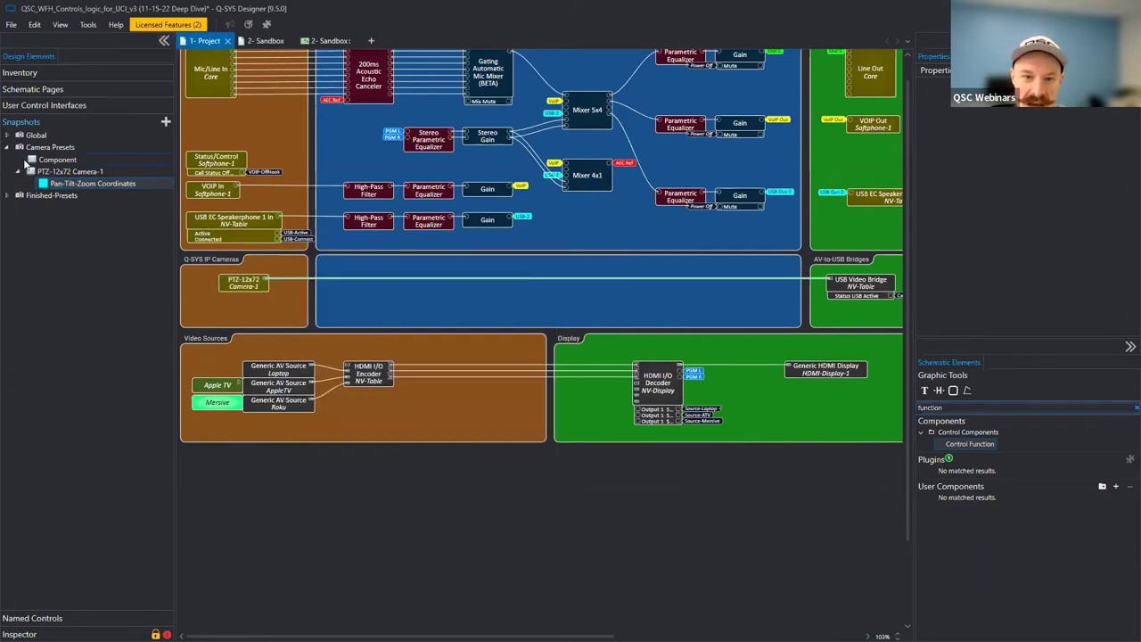
Place the Camera Presets snapshot controller in the VTC section of the 2- Sandbox page, below the UCI layer controller.
left_click(105, 185)
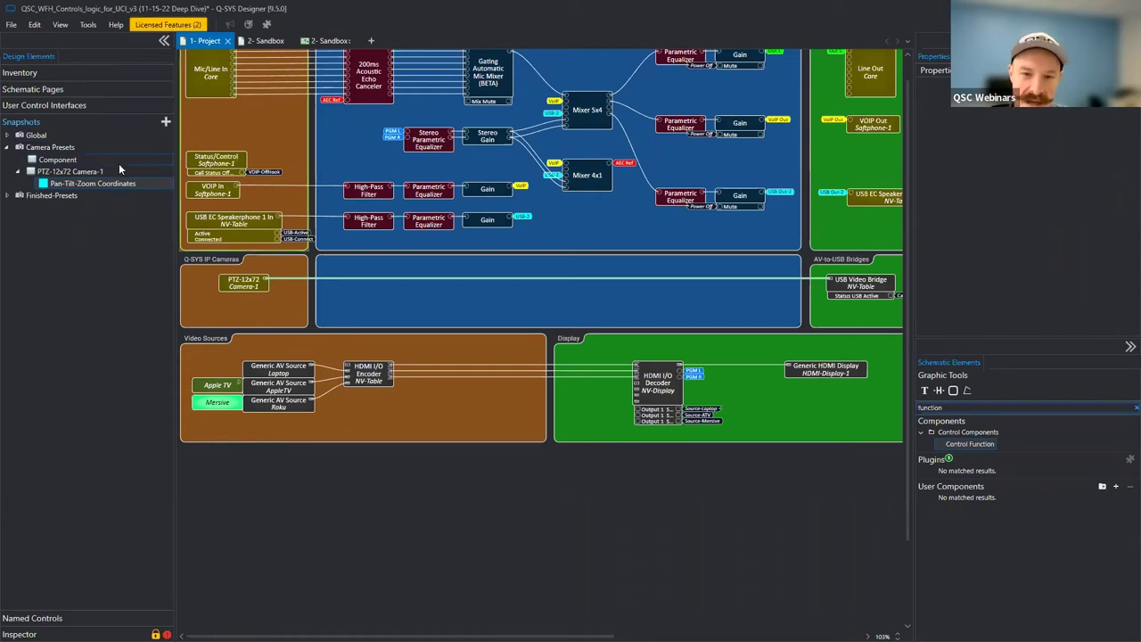
left_click(270, 42)
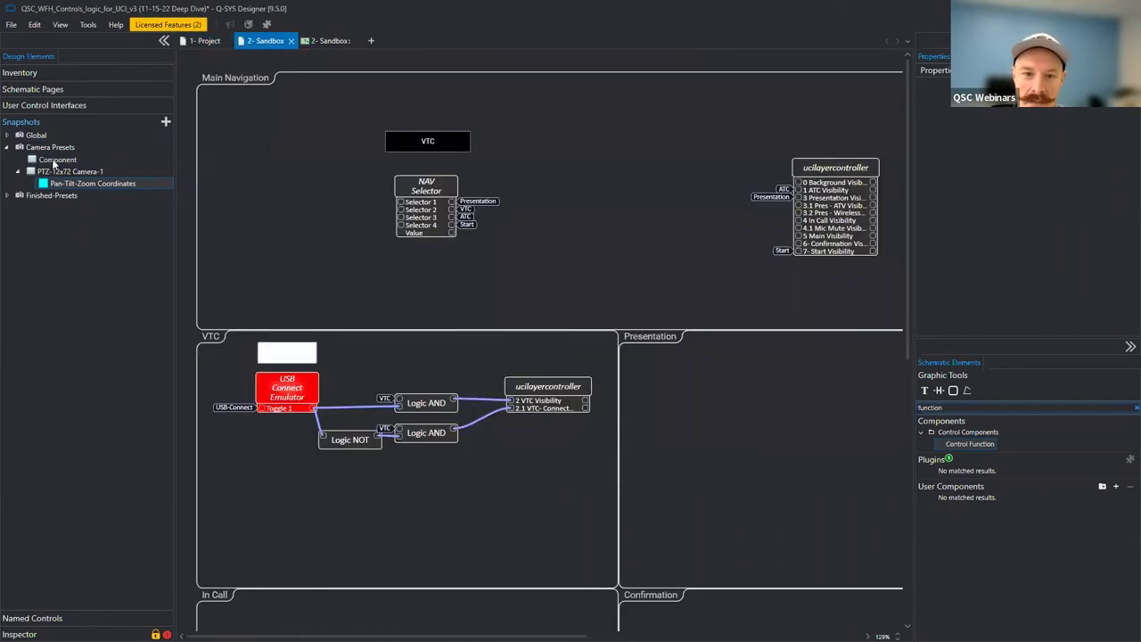
mouse_move(524, 481)
left_mouse_down()
mouse_move(513, 457)
mouse_move(547, 464)
mouse_move(545, 482)
left_mouse_up()
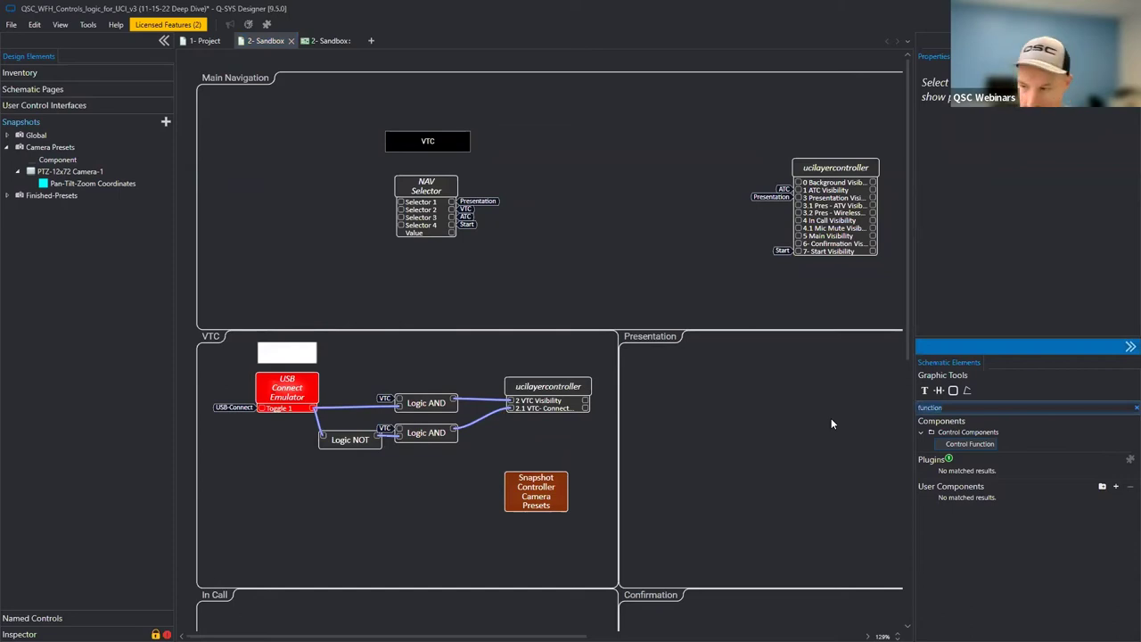
Find the Press and Hold component by searching for "press" and place it in the VTC section below the USB Connect Emulator.
key("BackSpace")
key("BackSpace")
key("BackSpace")
key("BackSpace")
key("BackSpace")
key("BackSpace")
key("BackSpace")
key("BackSpace")
type("press")
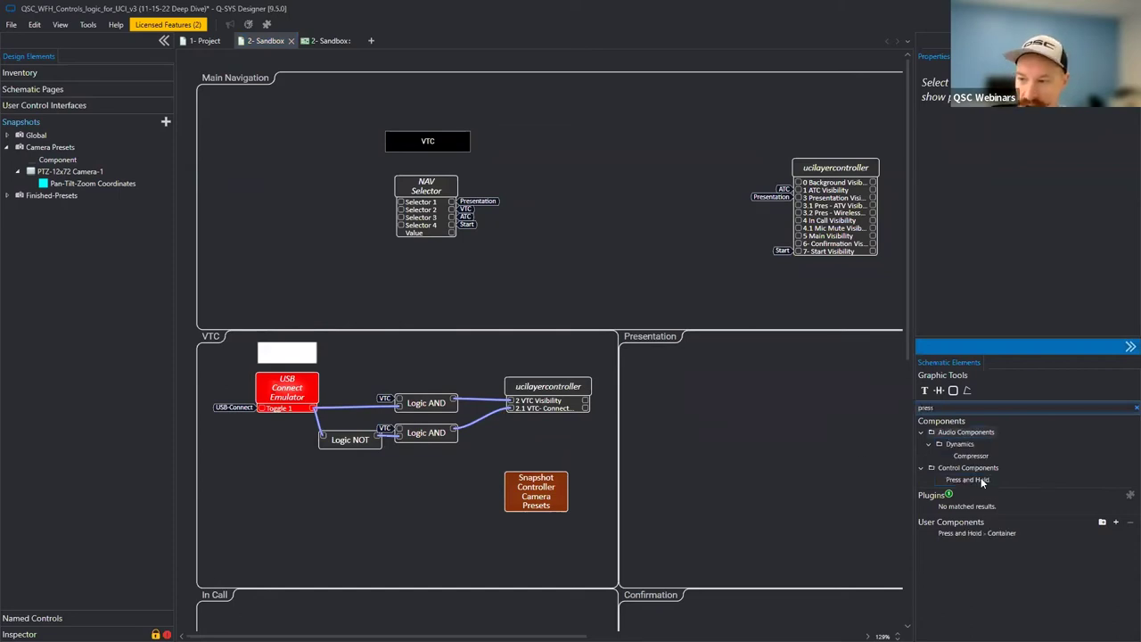
left_click_drag(967, 480, 265, 471)
left_click(346, 484)
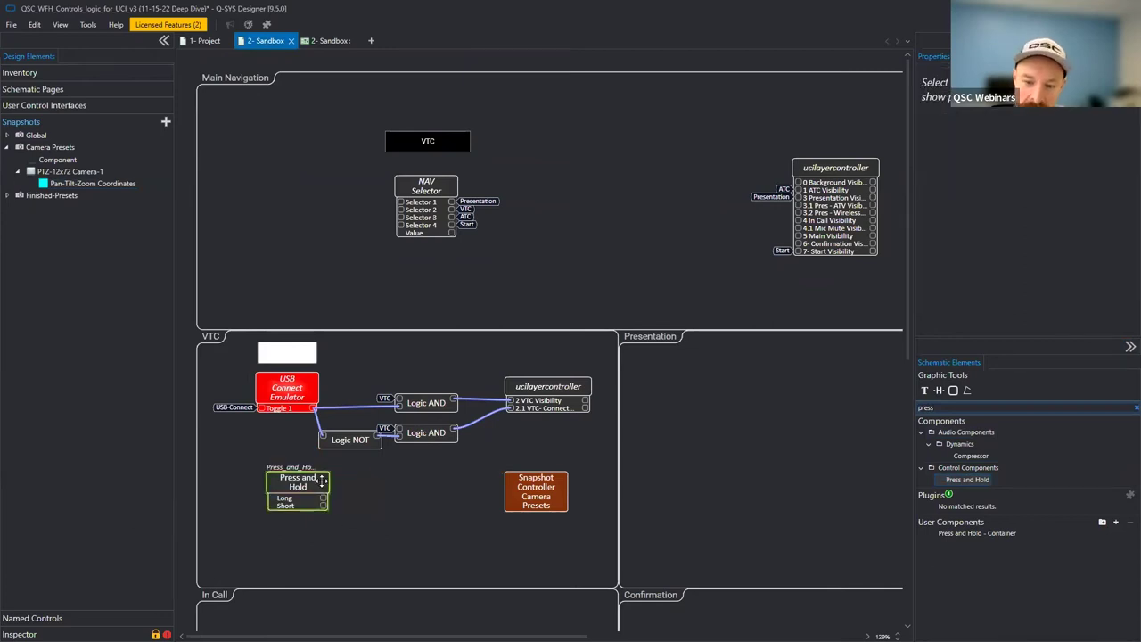
left_click(348, 489)
Set the Press and Hold component's hold time to 2.50 s in emulation mode and return to design mode.
left_click_drag(325, 504, 270, 427)
double_click(298, 486)
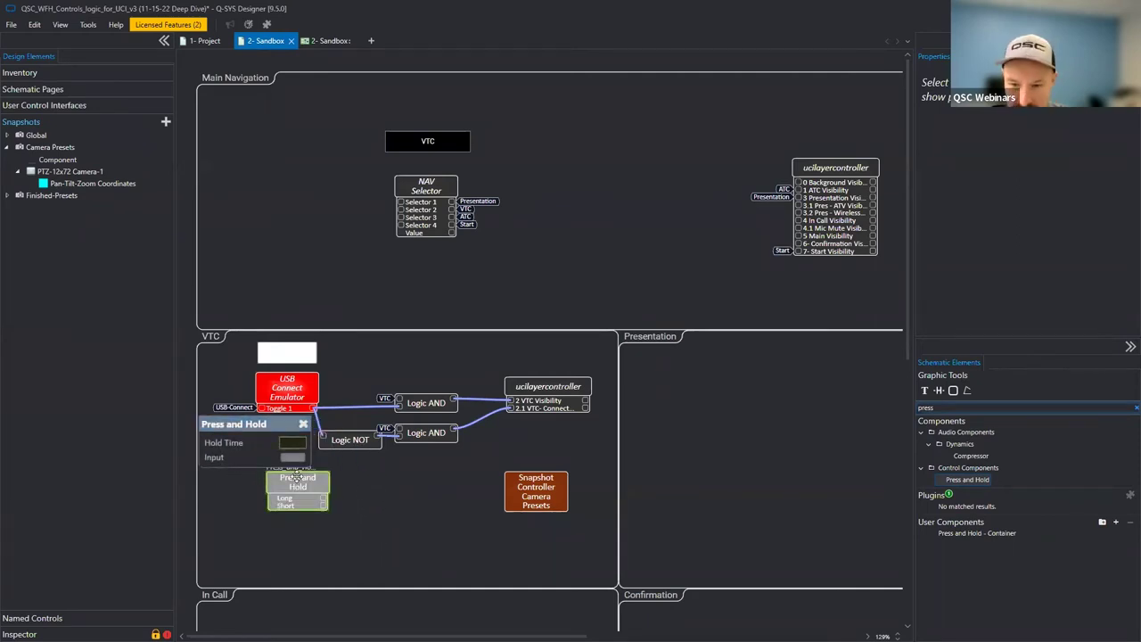
key("F6")
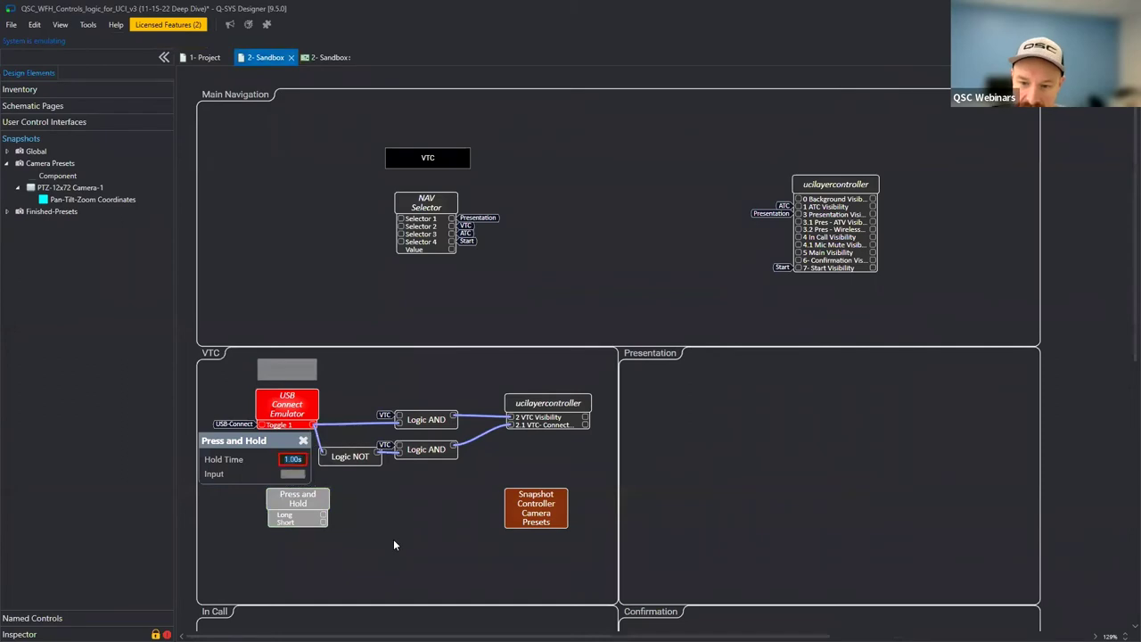
key("Up")
key("Up")
key("Up")
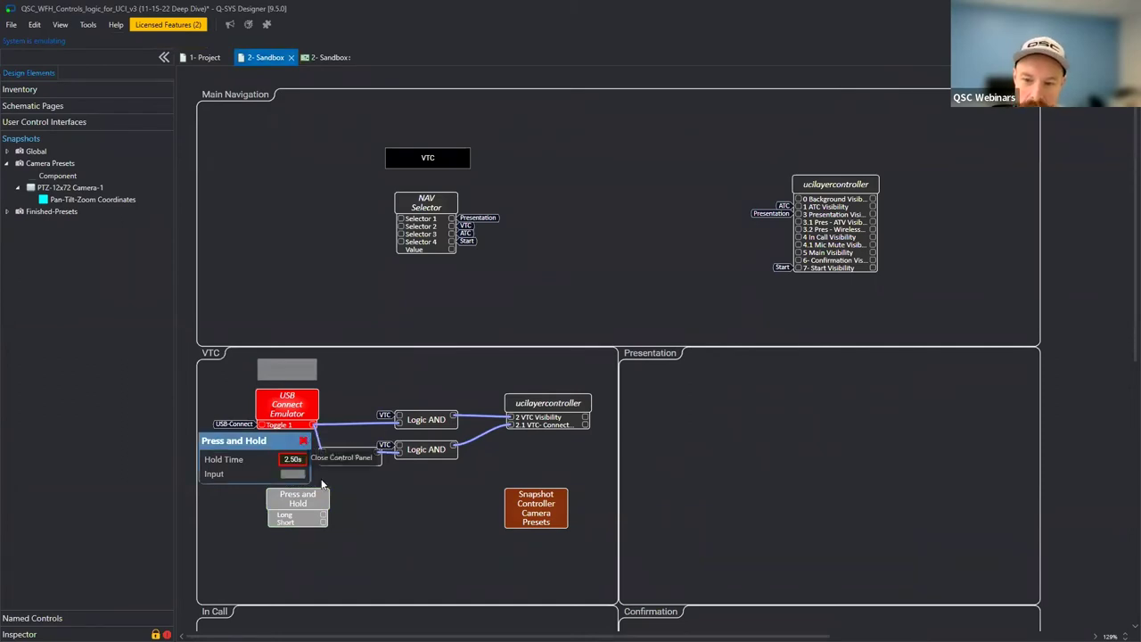
key("Tab")
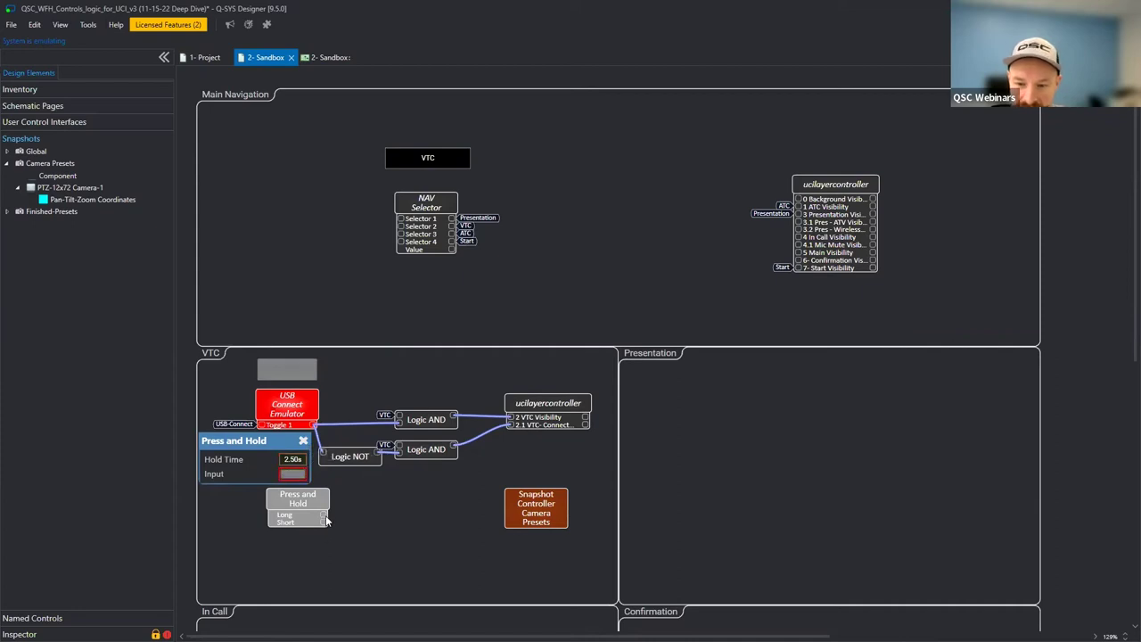
left_click(293, 474)
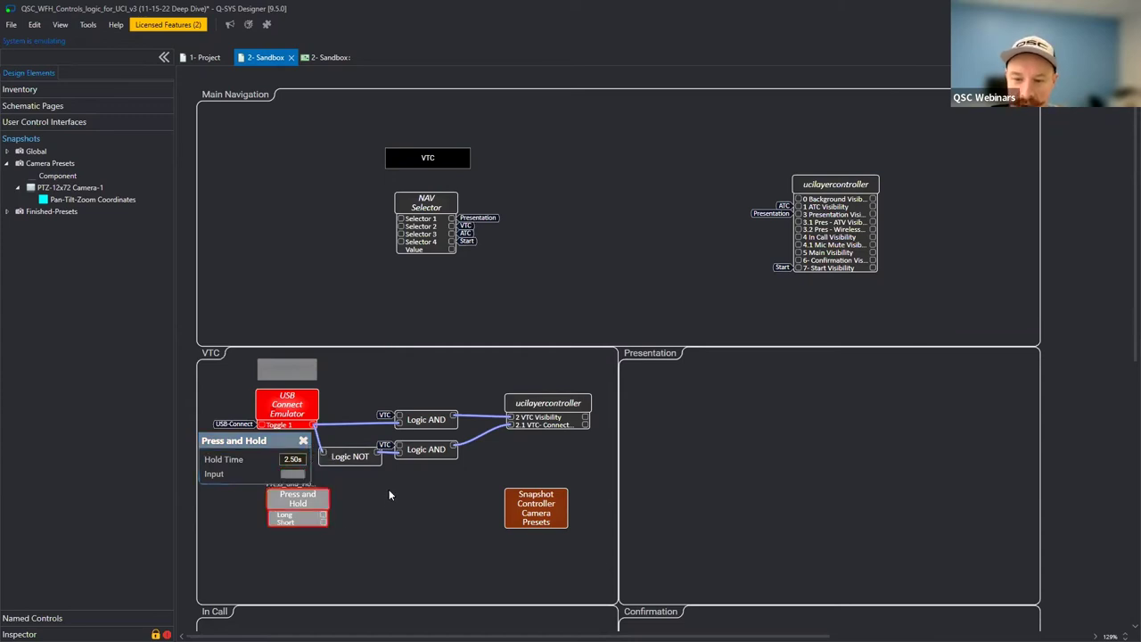
key("ctrl+shift+p")
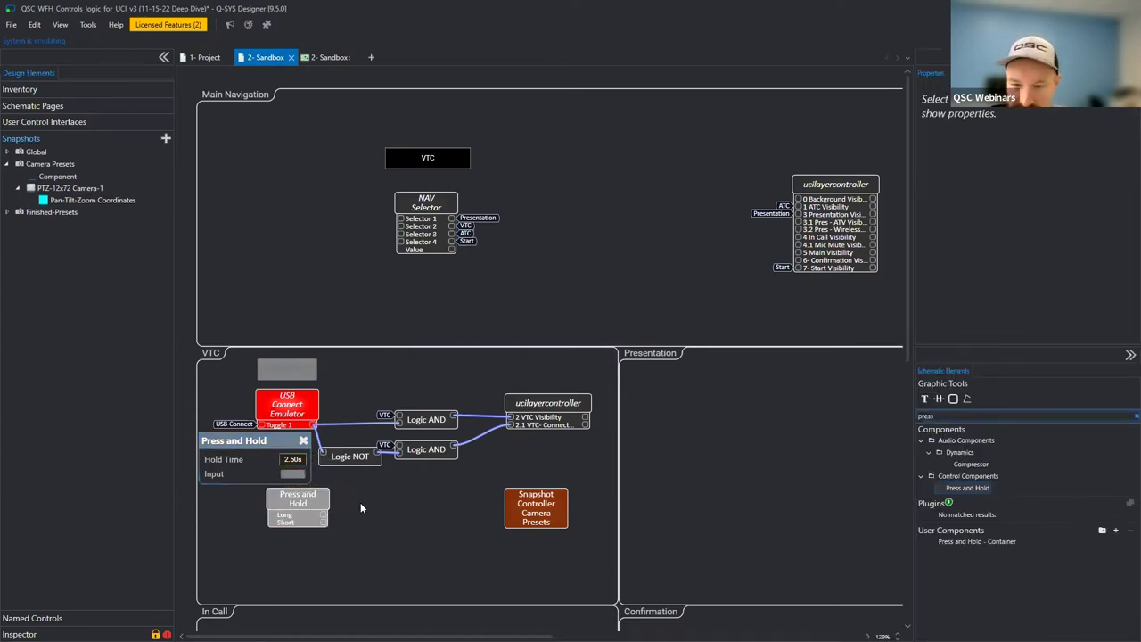
Open the Camera Presets snapshot controller's control panel and move both open control panels above their component blocks.
left_click(541, 504)
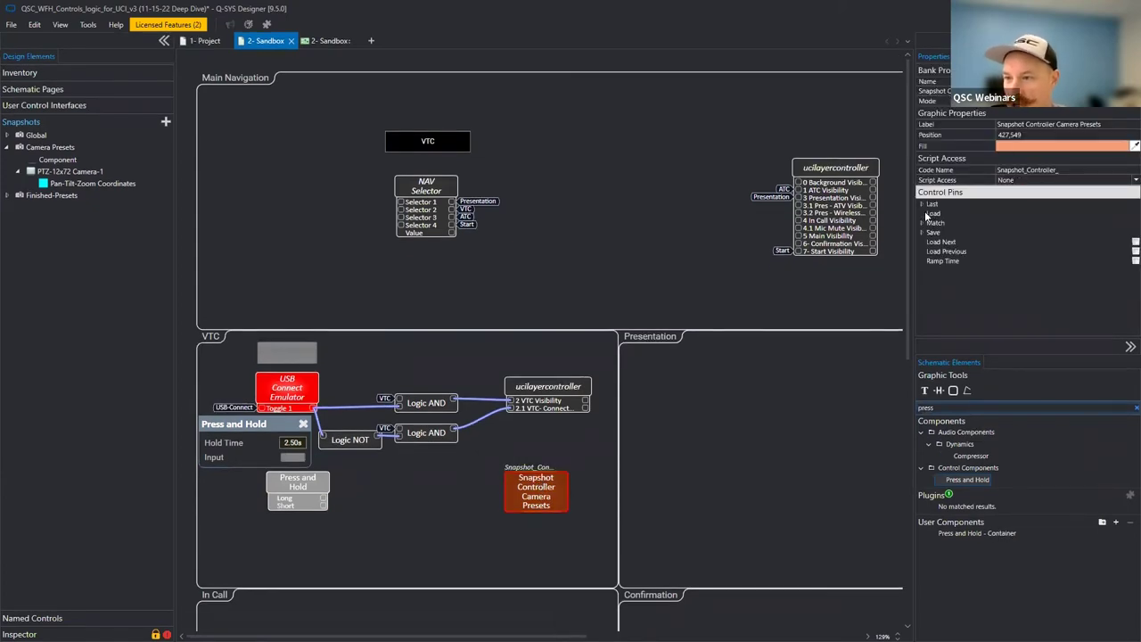
double_click(535, 490)
left_click_drag(535, 517, 399, 323)
left_click_drag(290, 424, 331, 346)
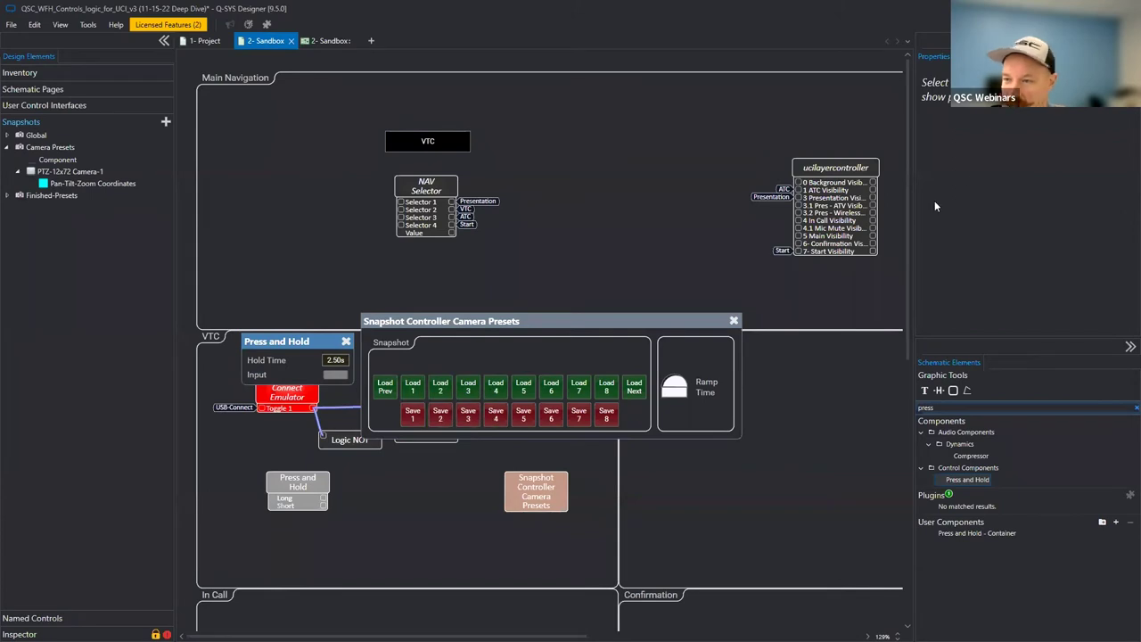
Enable the Load 1, 2, 3 and 4 control pins on the Camera Presets snapshot controller.
left_click(541, 472)
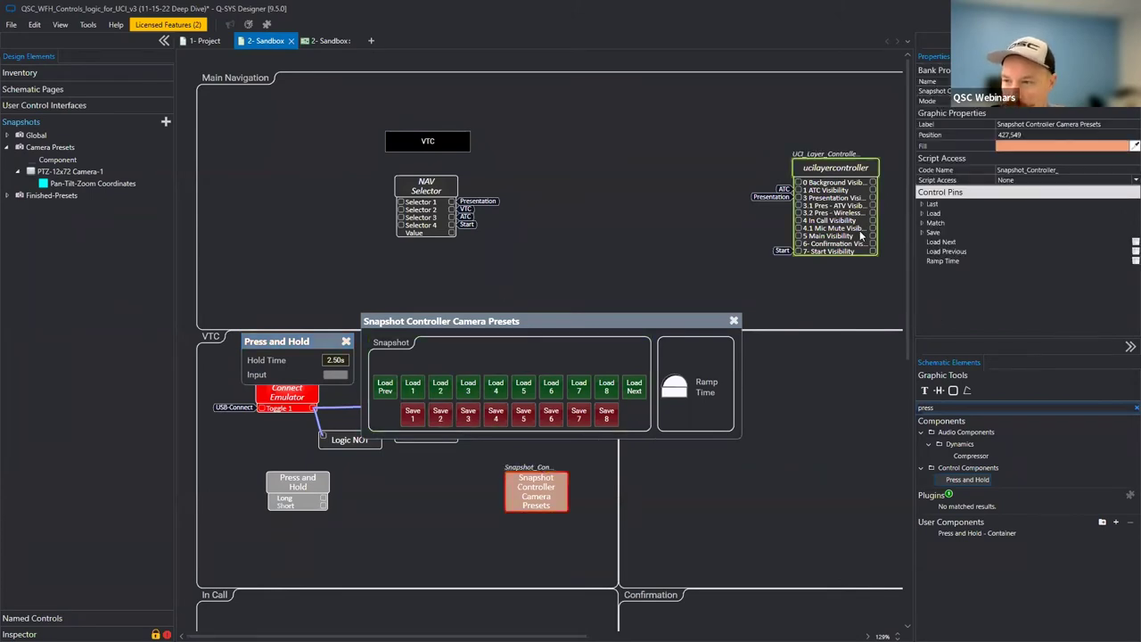
left_click(924, 215)
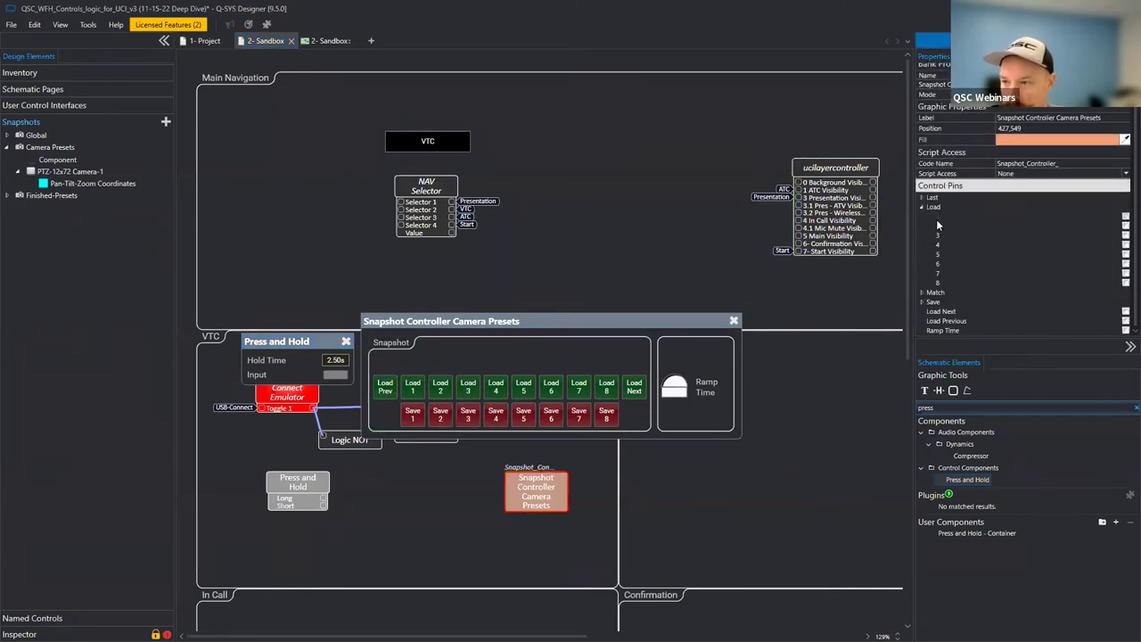
left_click(936, 218)
left_click(935, 227)
left_click(938, 235)
left_click(937, 245)
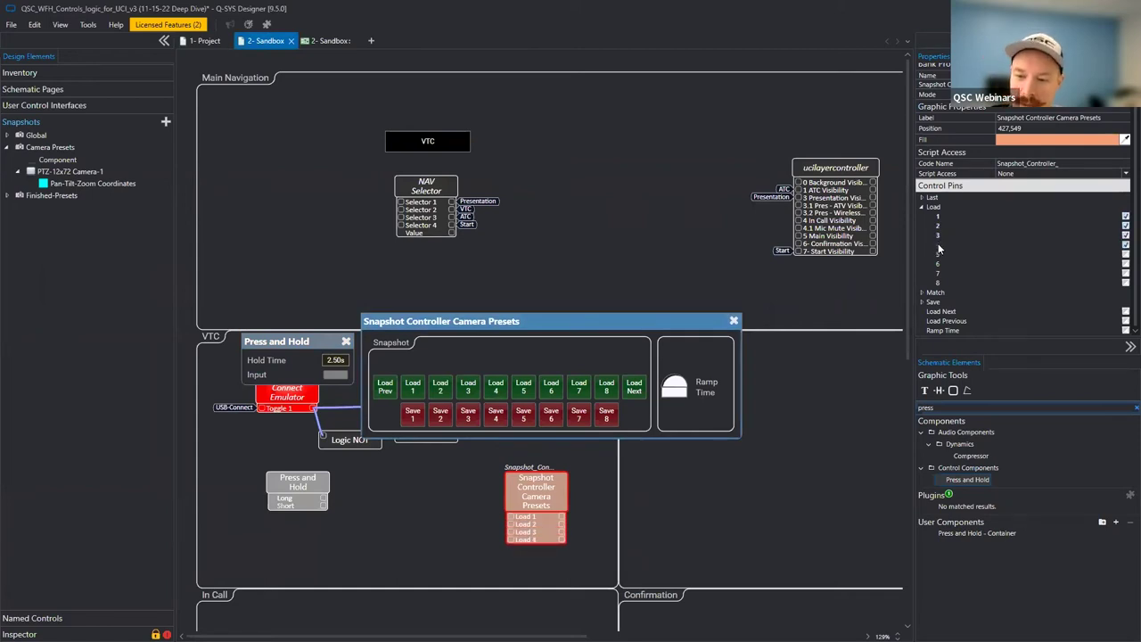
Enable the Save 1, 2, 3 and 4 control pins on the Camera Presets snapshot controller.
left_click(923, 302)
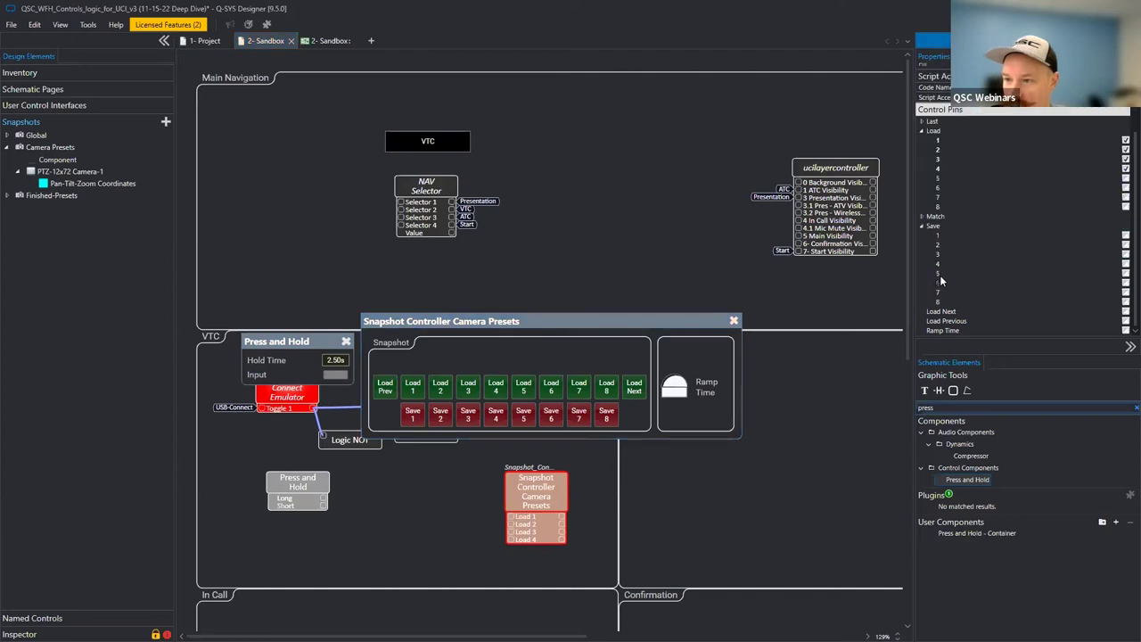
left_click(938, 234)
left_click(937, 244)
left_click(936, 254)
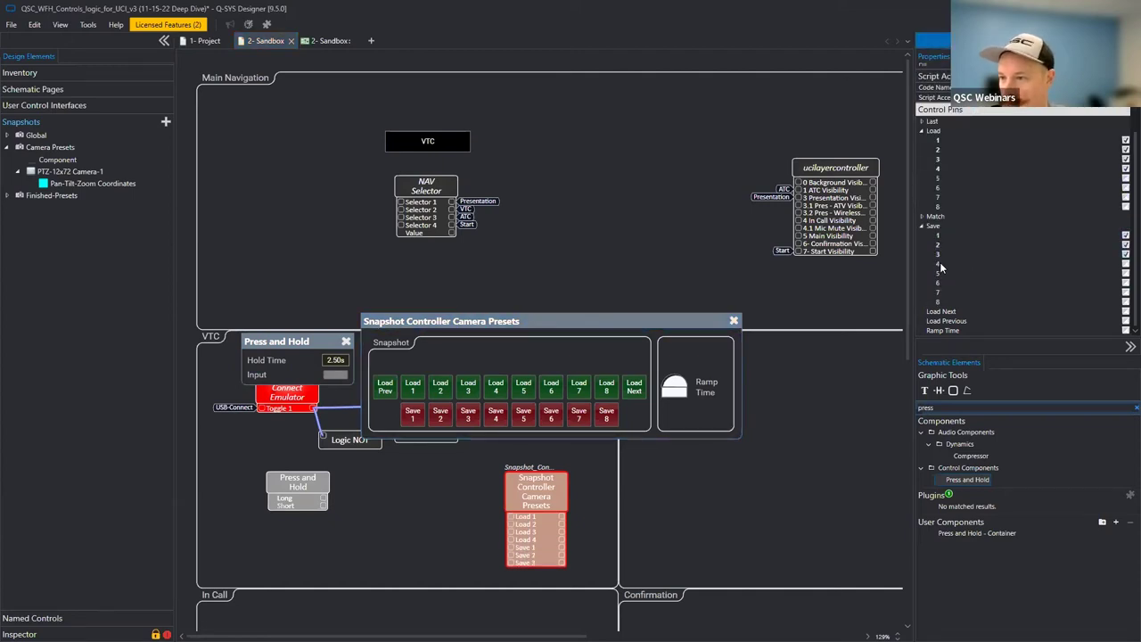
left_click(938, 262)
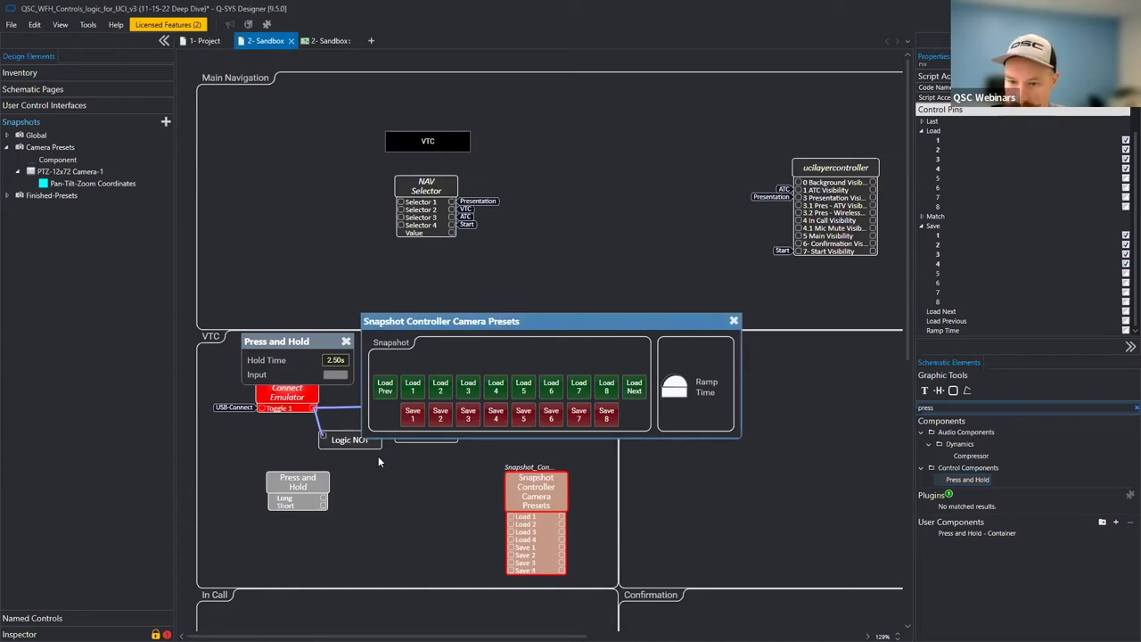
Duplicate the Press and Hold component three times and stack all four in a column below the USB Connect Emulator.
left_click(310, 486)
left_click_drag(305, 486, 276, 479)
key("ctrl+v")
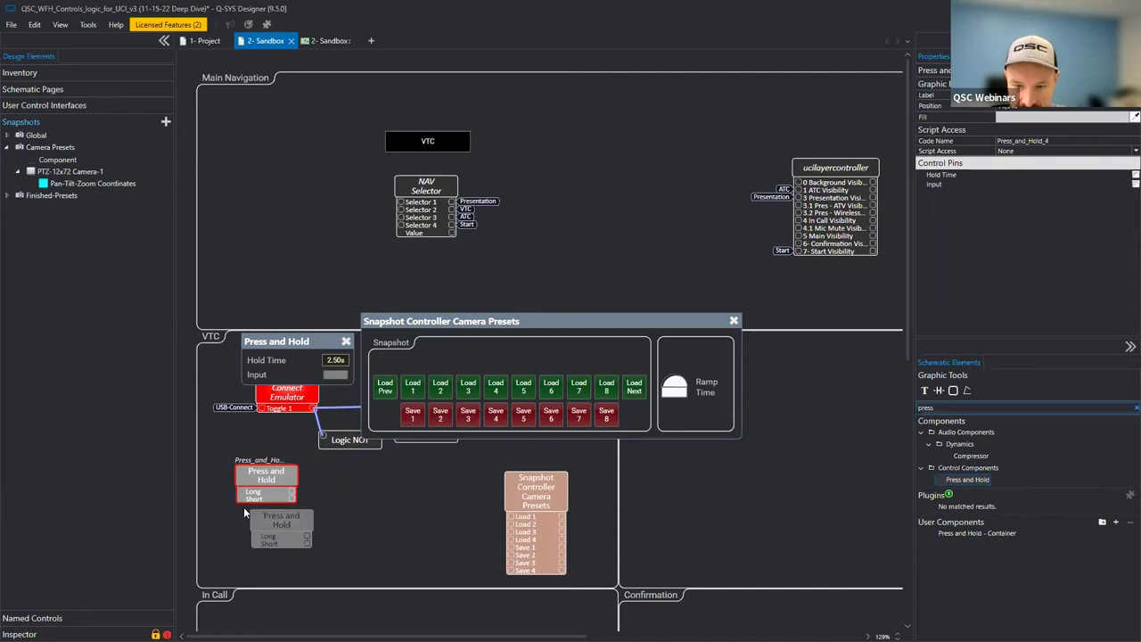
left_click(234, 504)
key("ctrl+v")
left_click(234, 545)
key("ctrl+v")
left_click(311, 478)
key("ctrl+v")
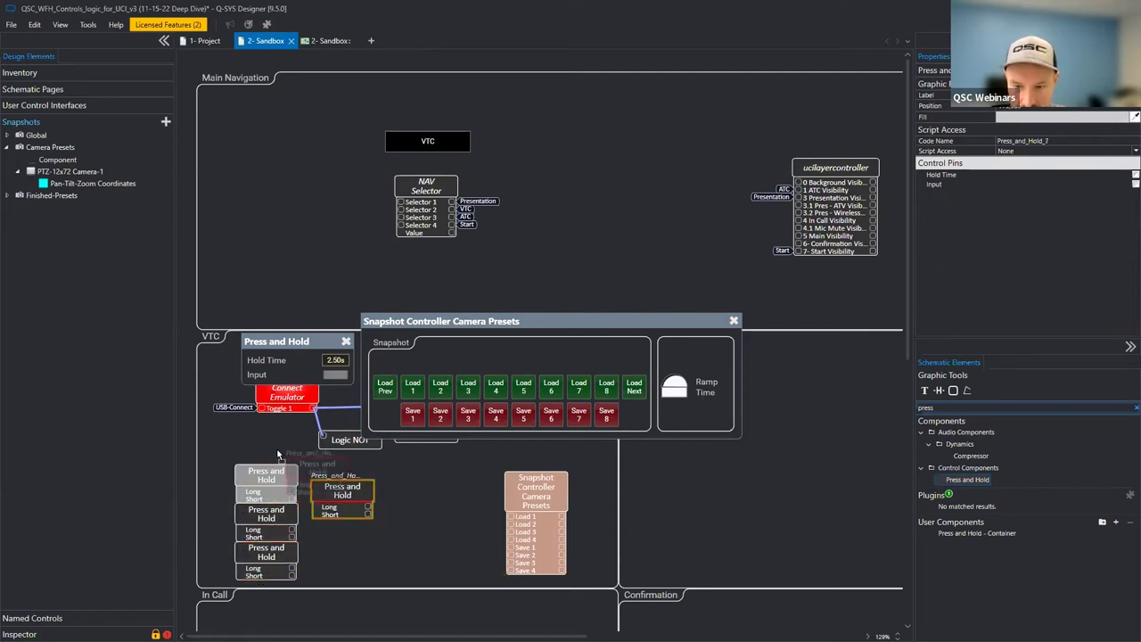
left_click(263, 443)
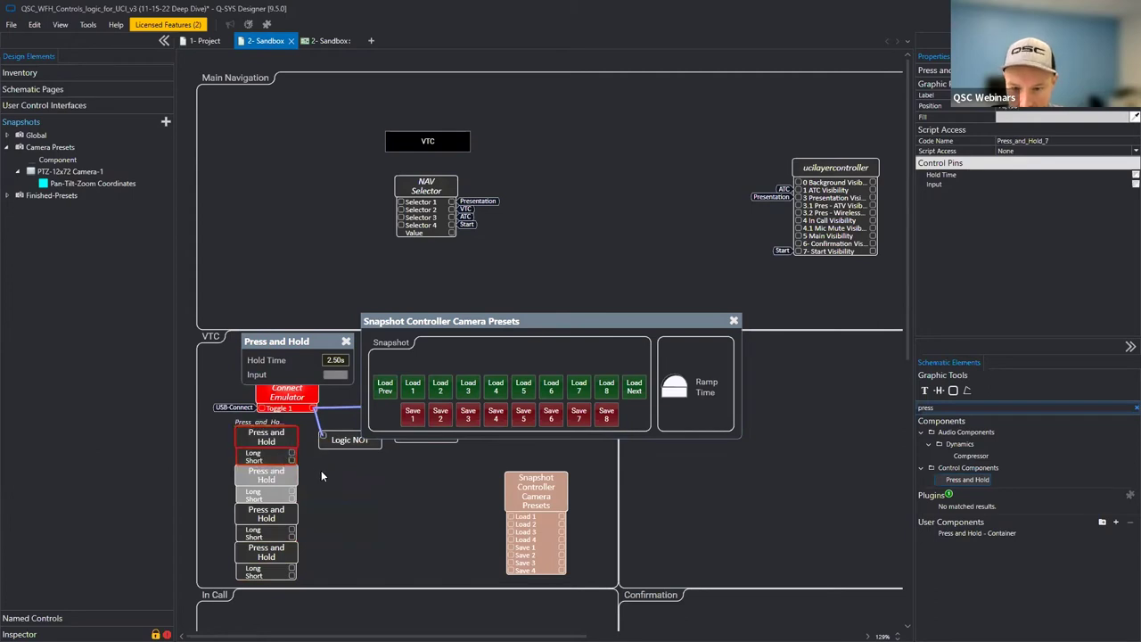
left_click(321, 470)
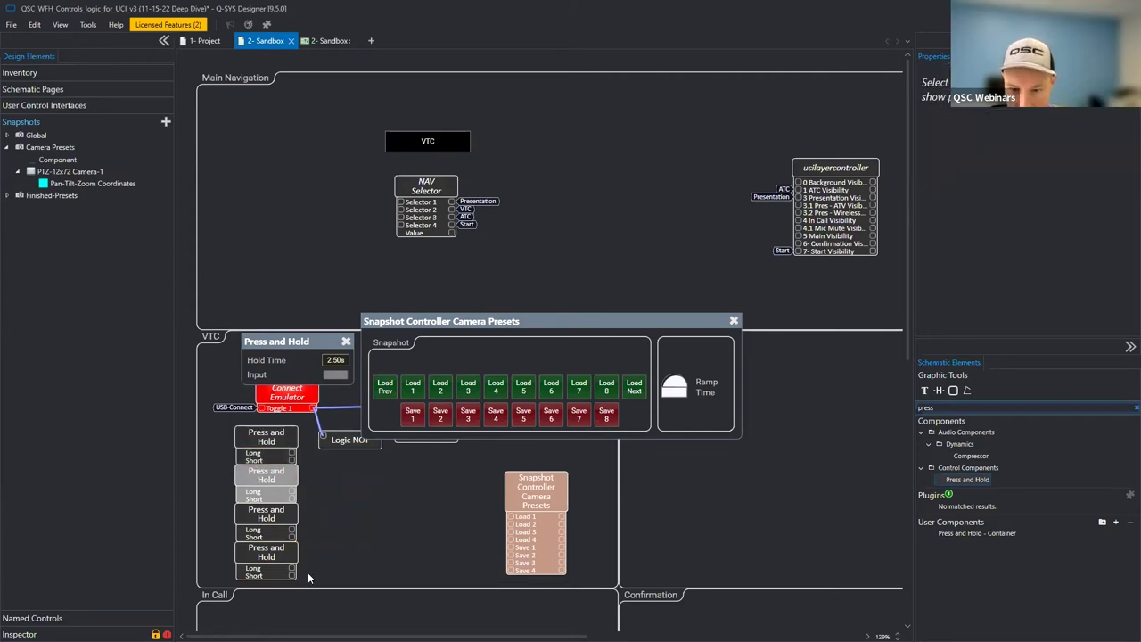
Wire the four Press and Hold Long outputs to Save 1–4 and their Short outputs to Load 1–4 on the snapshot controller.
left_click(304, 458)
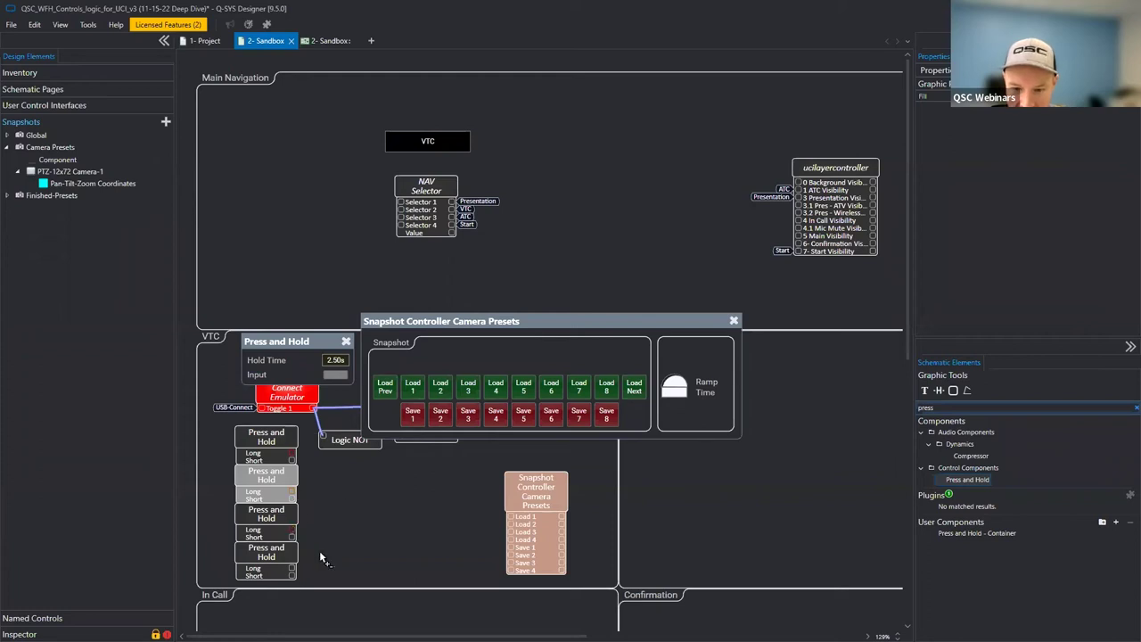
left_click_drag(293, 454, 509, 546)
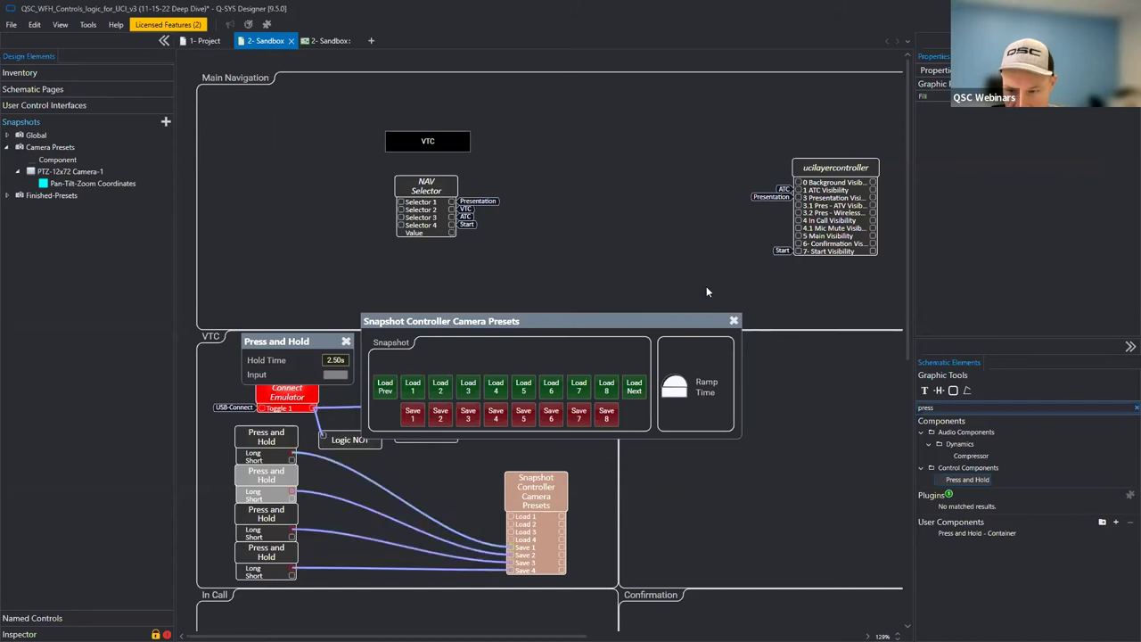
left_click(732, 318)
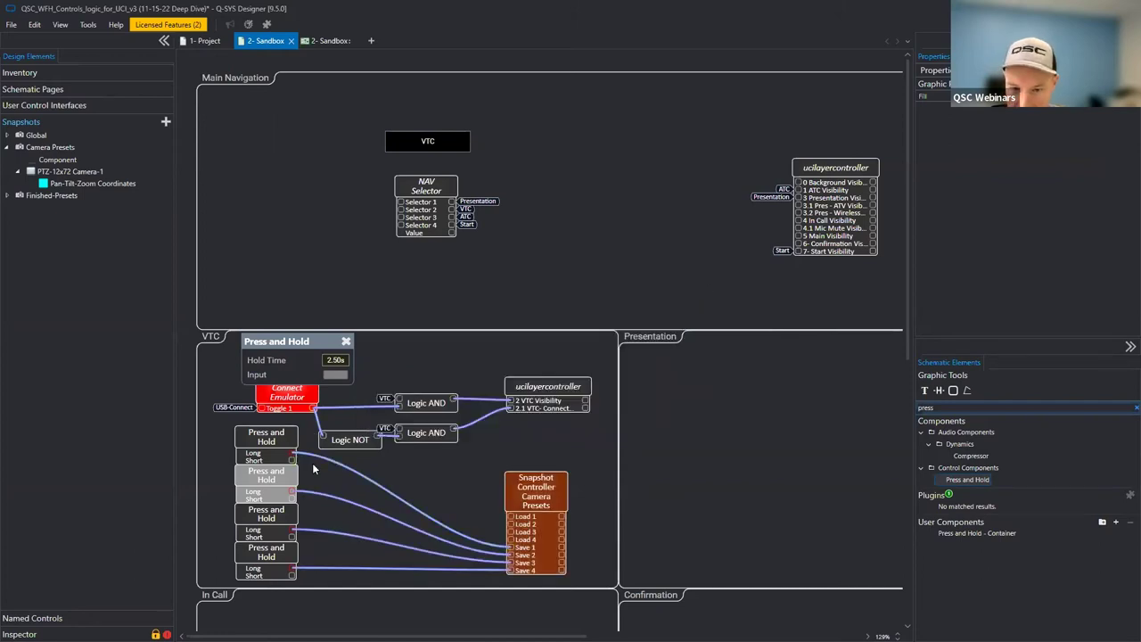
left_click(346, 342)
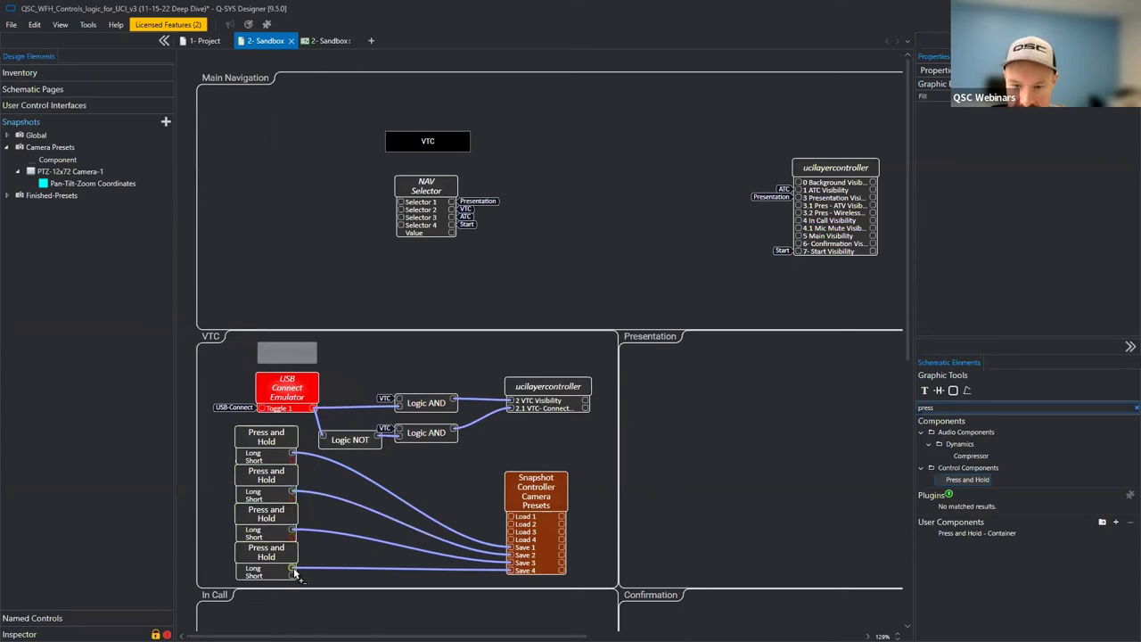
left_click_drag(294, 460, 512, 517)
Check the hold time of the first and last Press and Hold components in their control panels.
double_click(265, 436)
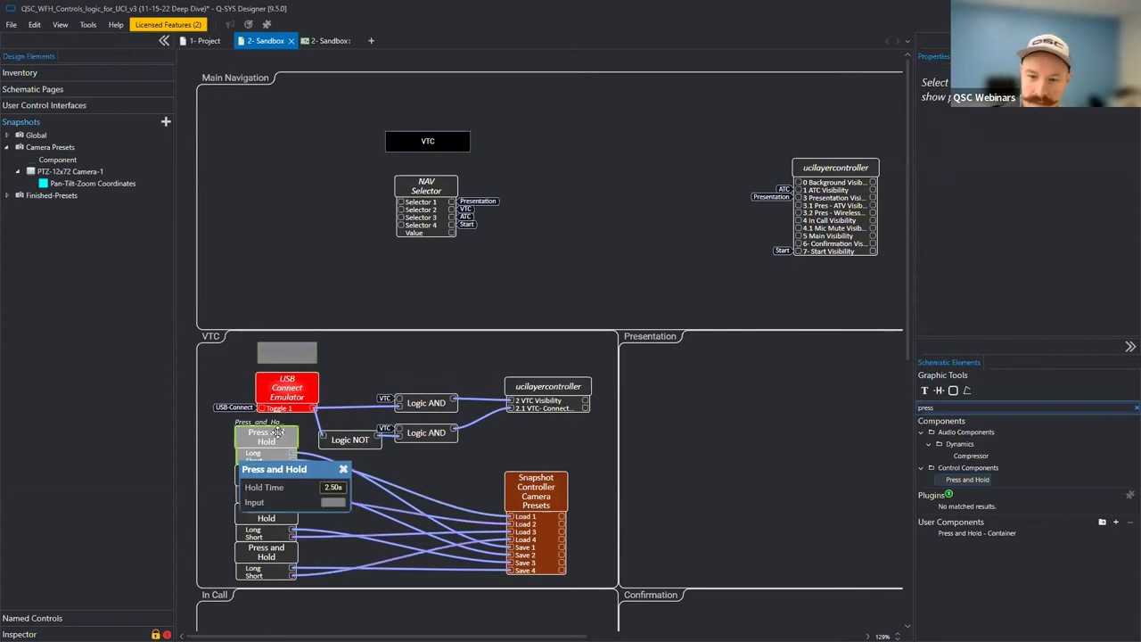
left_click_drag(285, 469, 356, 335)
double_click(265, 550)
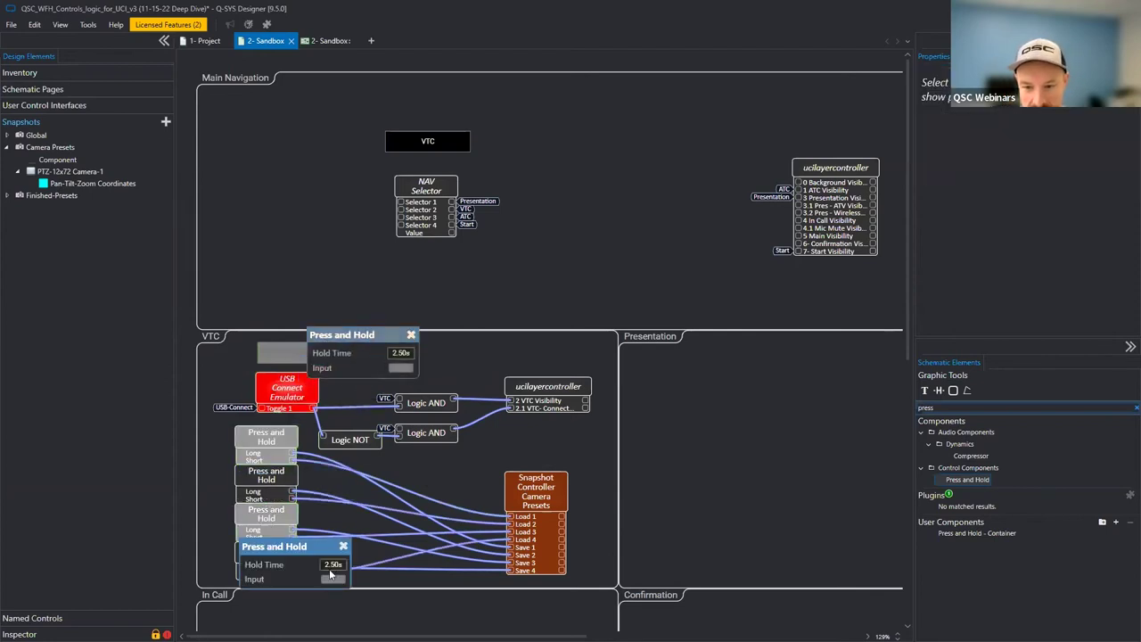
left_click(343, 546)
left_click(411, 334)
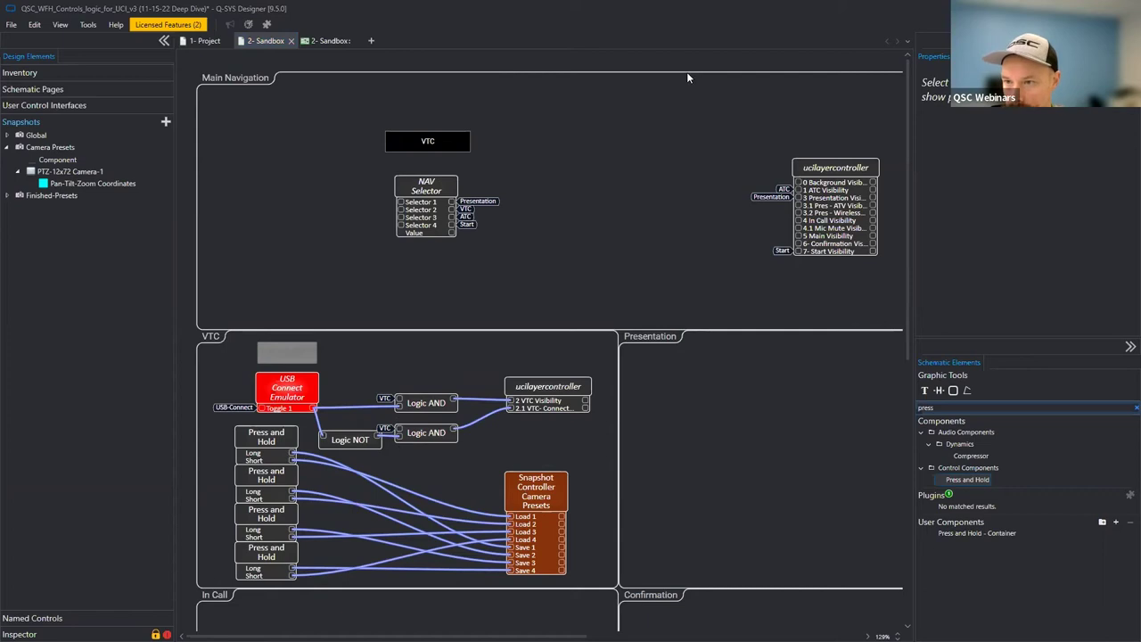
Place each Press and Hold component's Input button on the schematic as a two-by-two grid beside the snapshot controller, in preset order.
scroll(469, 438, "down", 1)
double_click(268, 408)
left_click_drag(332, 473, 416, 436)
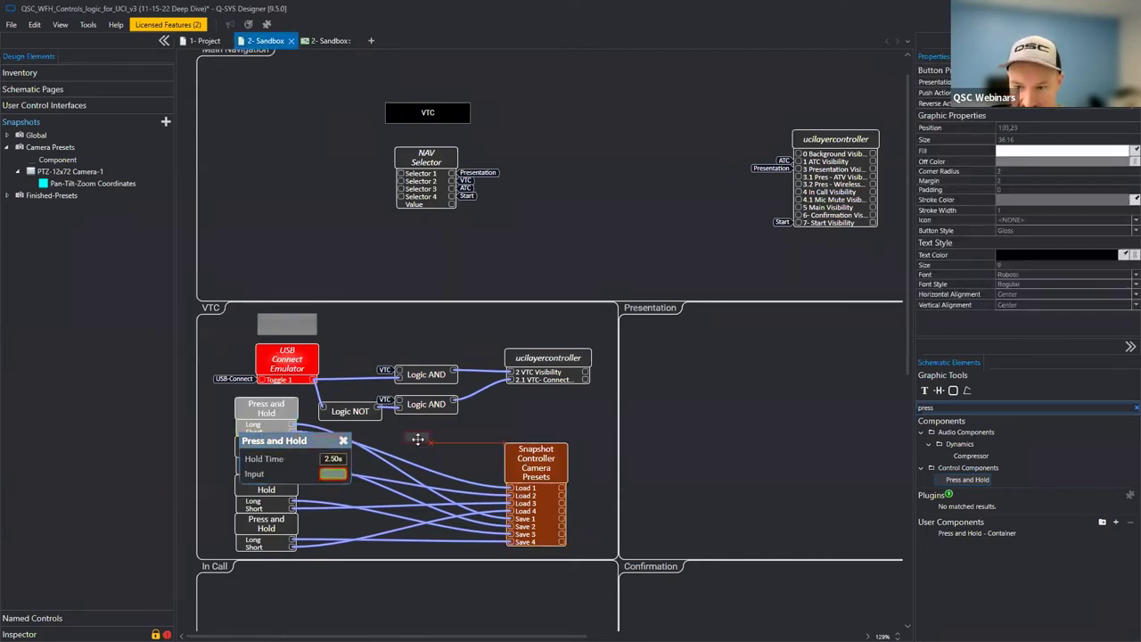
double_click(272, 452)
left_click_drag(333, 512, 454, 436)
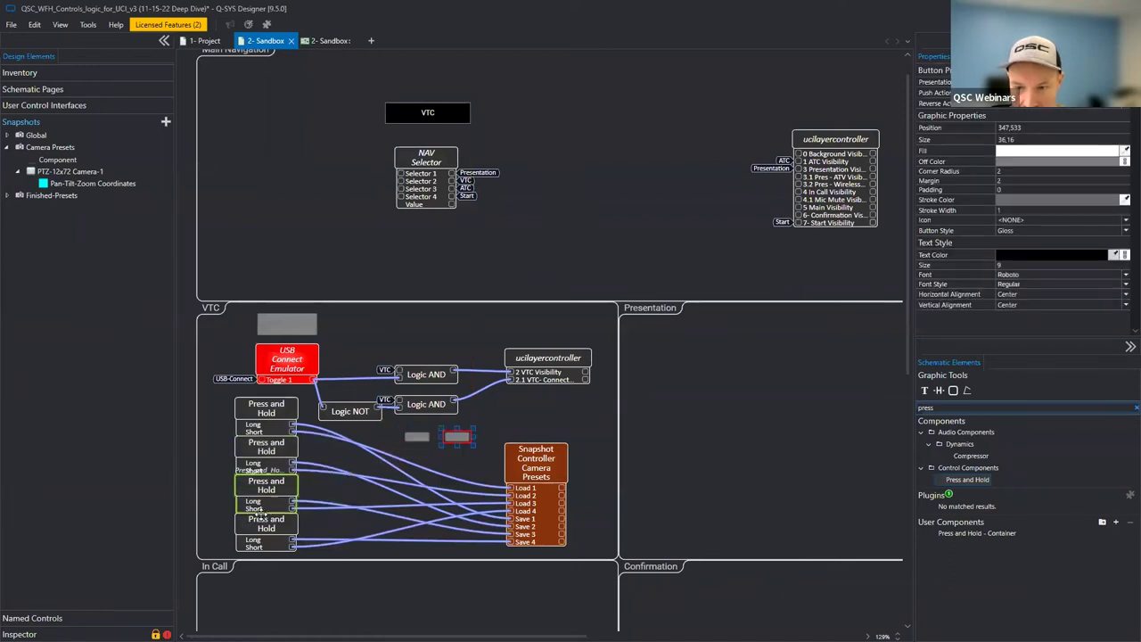
double_click(263, 489)
left_click_drag(332, 550, 408, 456)
left_click(343, 517)
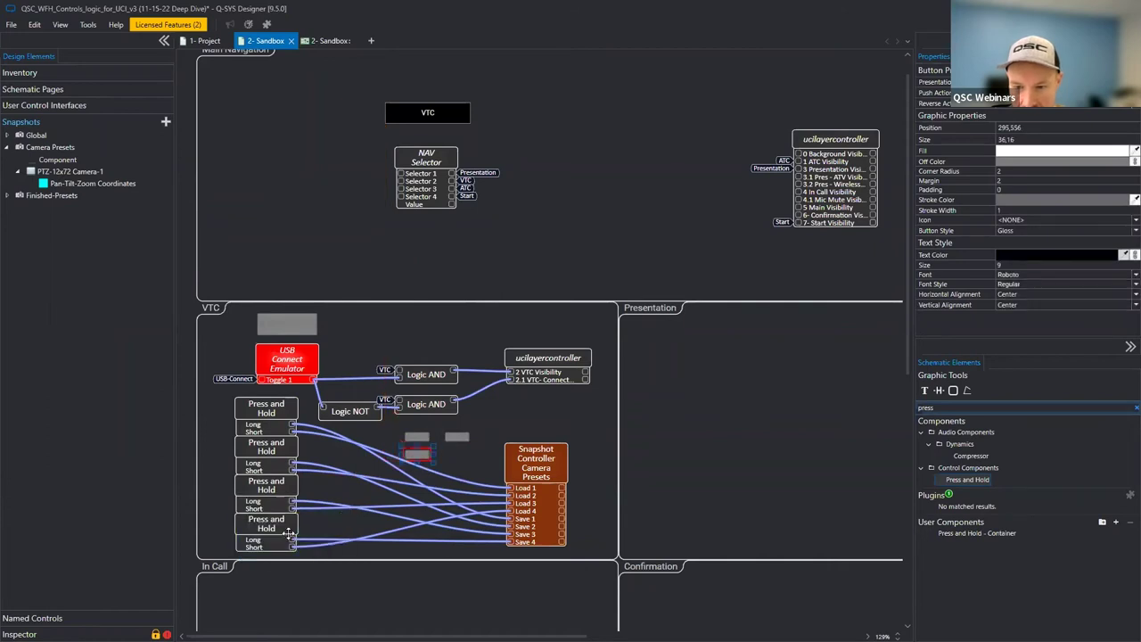
double_click(266, 523)
left_click_drag(328, 588, 446, 464)
left_click(343, 555)
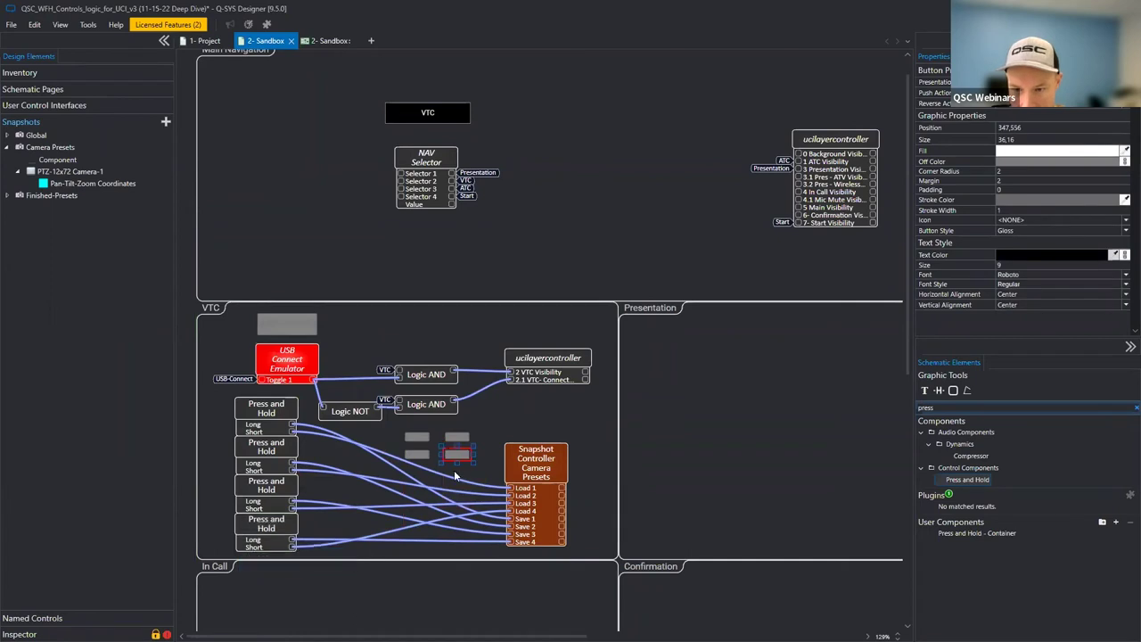
Cut the four Input buttons from the schematic and, in the UCI, show layer 2 VTC instead of 2.1 VTC- Connect USB.
left_click_drag(480, 428, 412, 464)
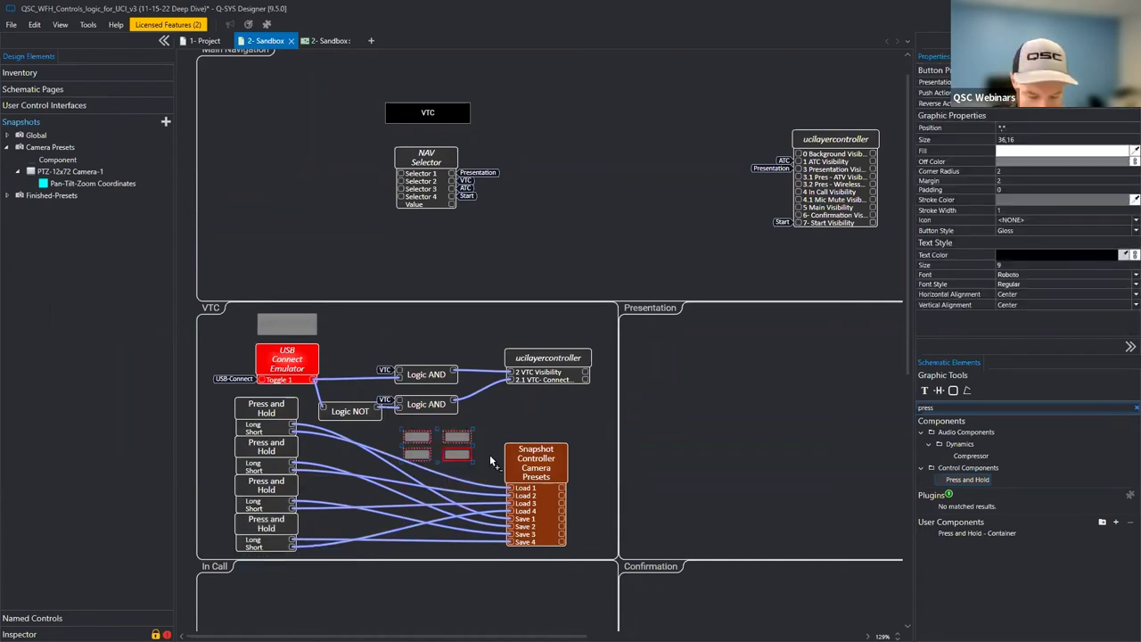
left_click(397, 59)
left_click(343, 41)
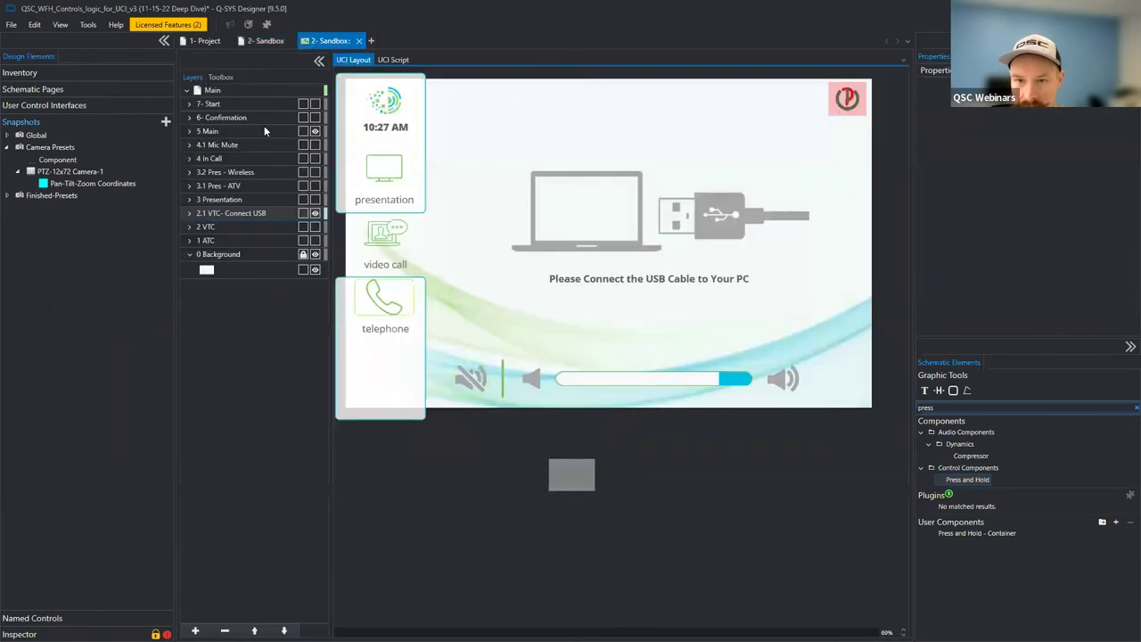
left_click(314, 213)
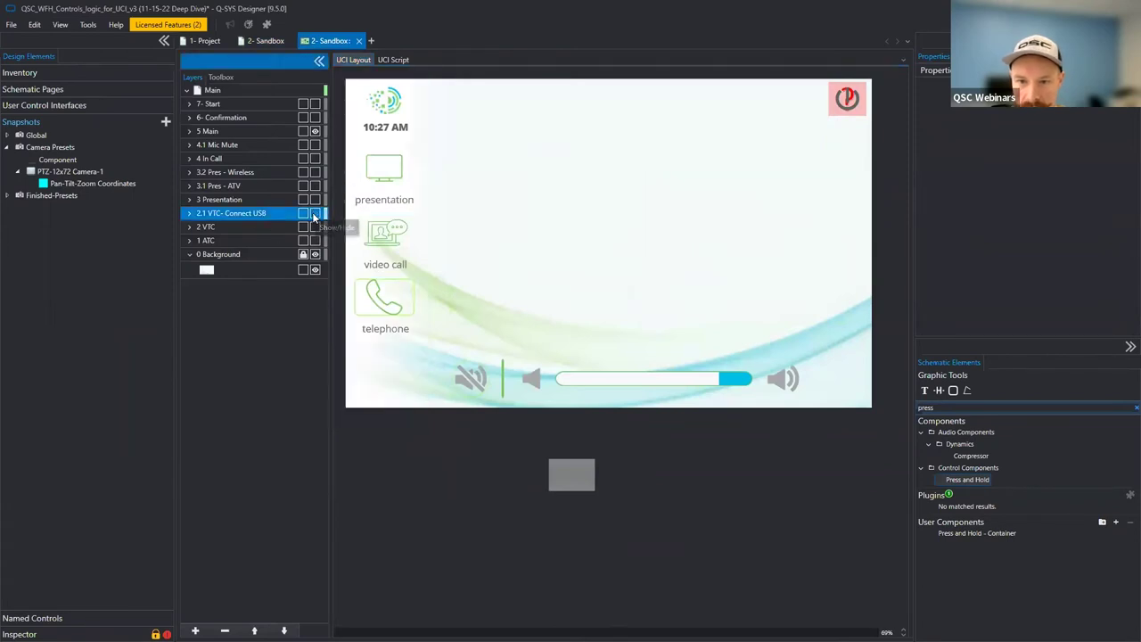
left_click(315, 226)
Remap UCI preset buttons 1 to 4 to the pasted Press and Hold Input buttons and delete the pasted buttons.
left_click(671, 461)
left_click_drag(675, 462, 784, 314)
left_click(802, 326)
left_click_drag(771, 456, 822, 252)
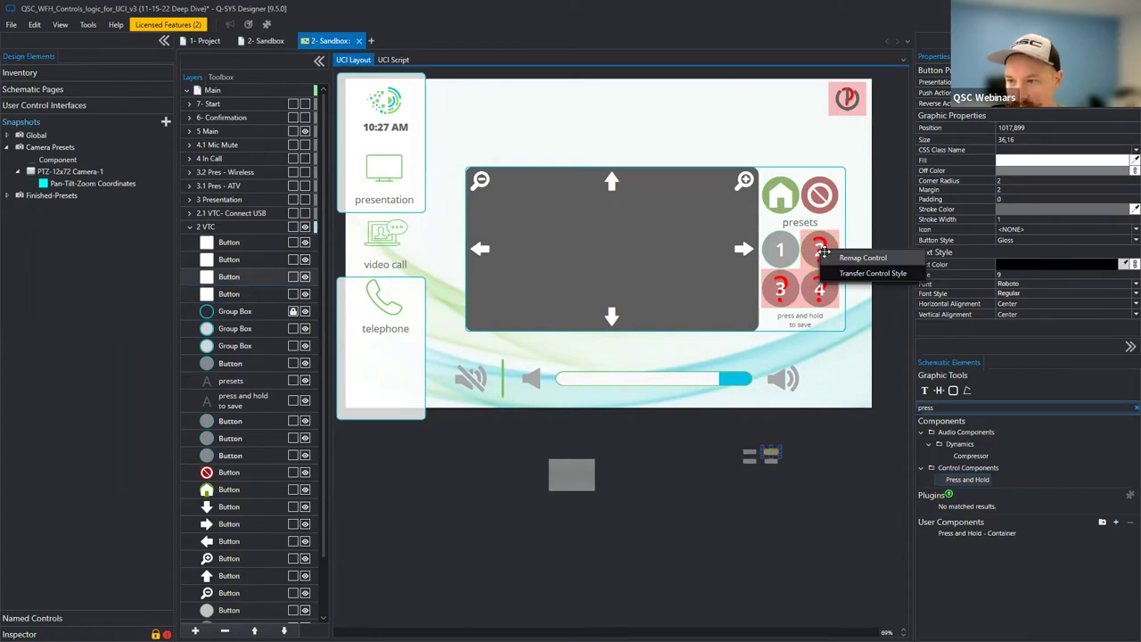
left_click(862, 258)
left_click_drag(750, 460, 778, 293)
left_click(824, 316)
left_click_drag(771, 456, 824, 291)
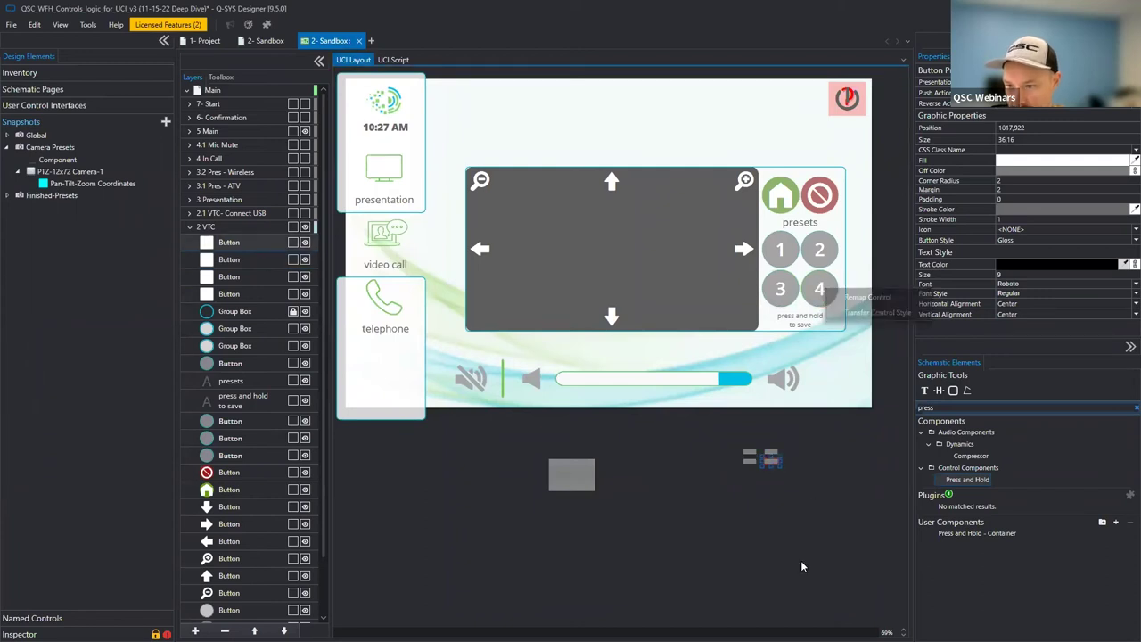
left_click_drag(793, 441, 744, 492)
key("Delete")
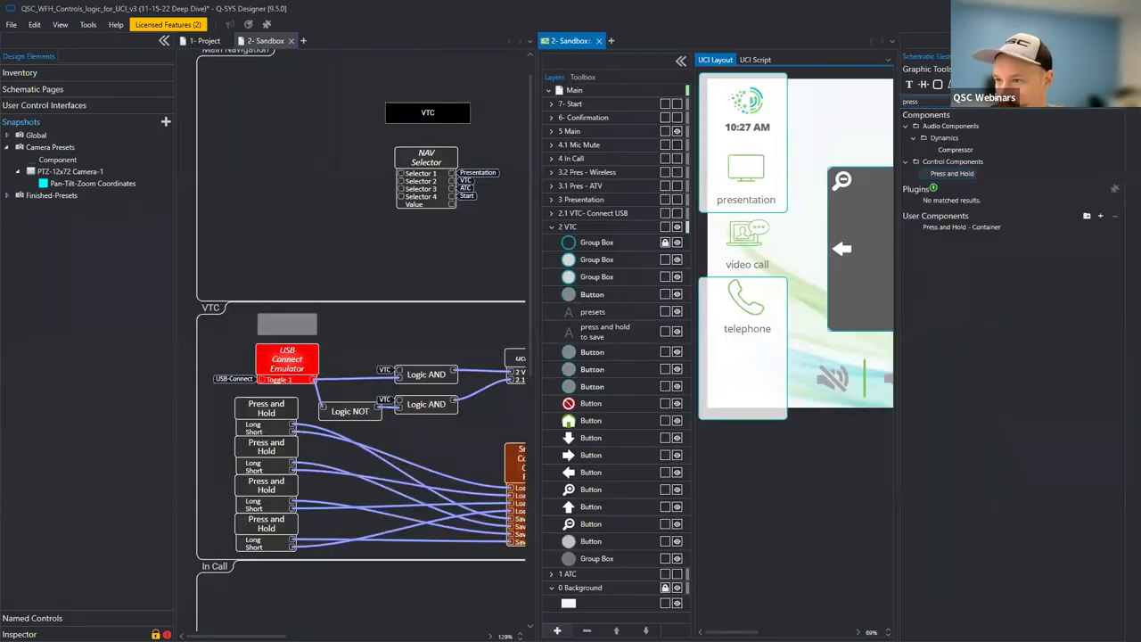
Show the Sandbox schematic and UCI pages side by side and collapse the surrounding panes to enlarge both views.
left_click(824, 73)
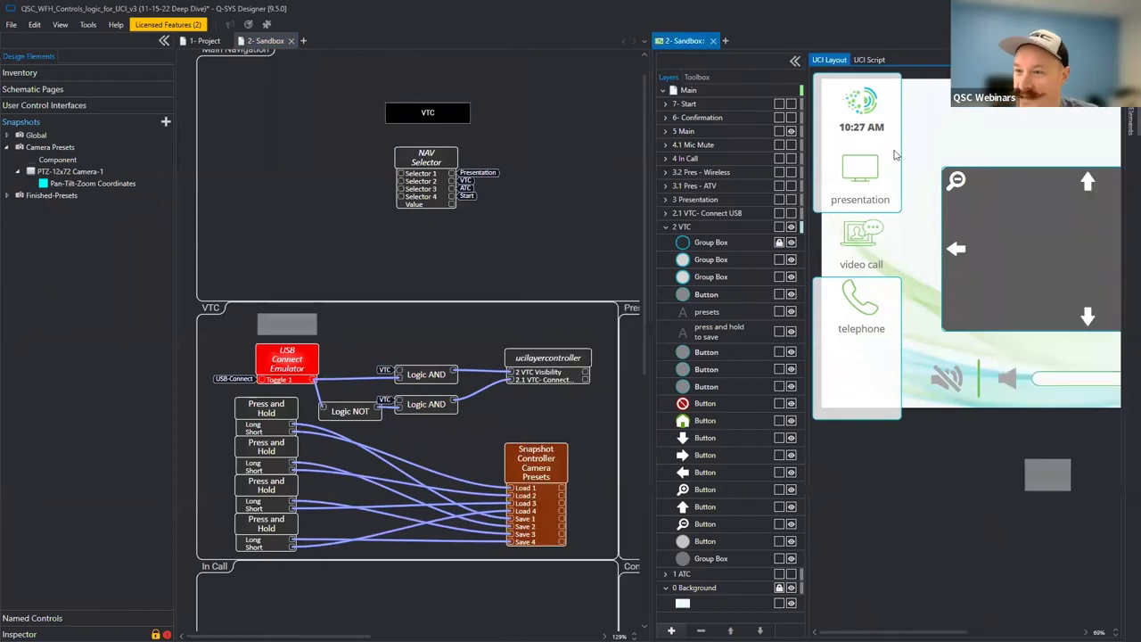
left_click(794, 60)
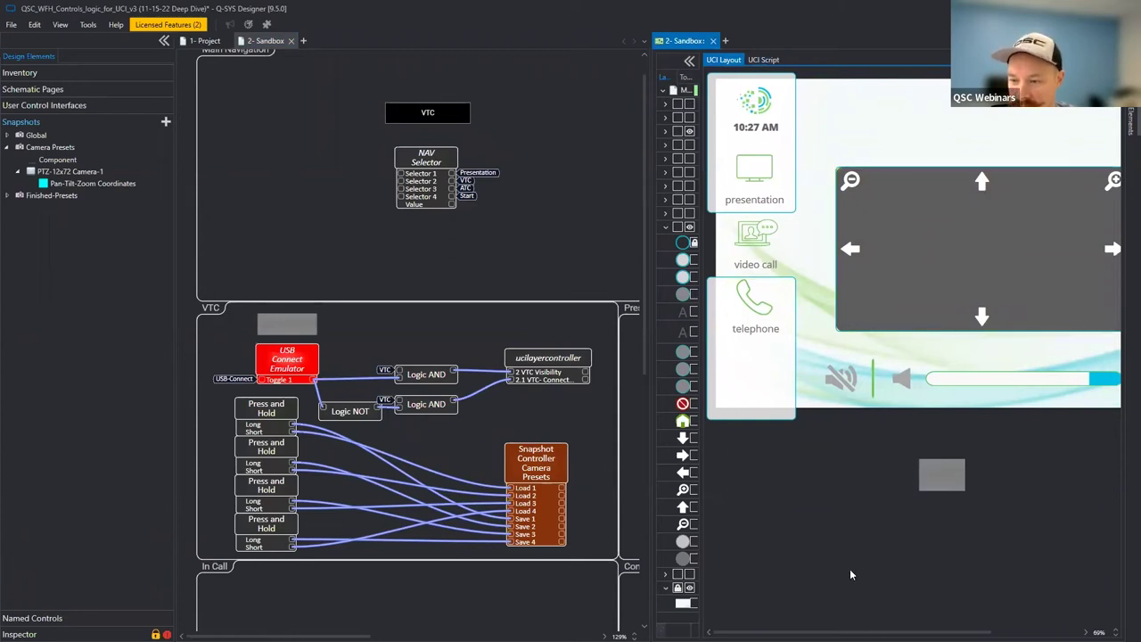
left_click(487, 253)
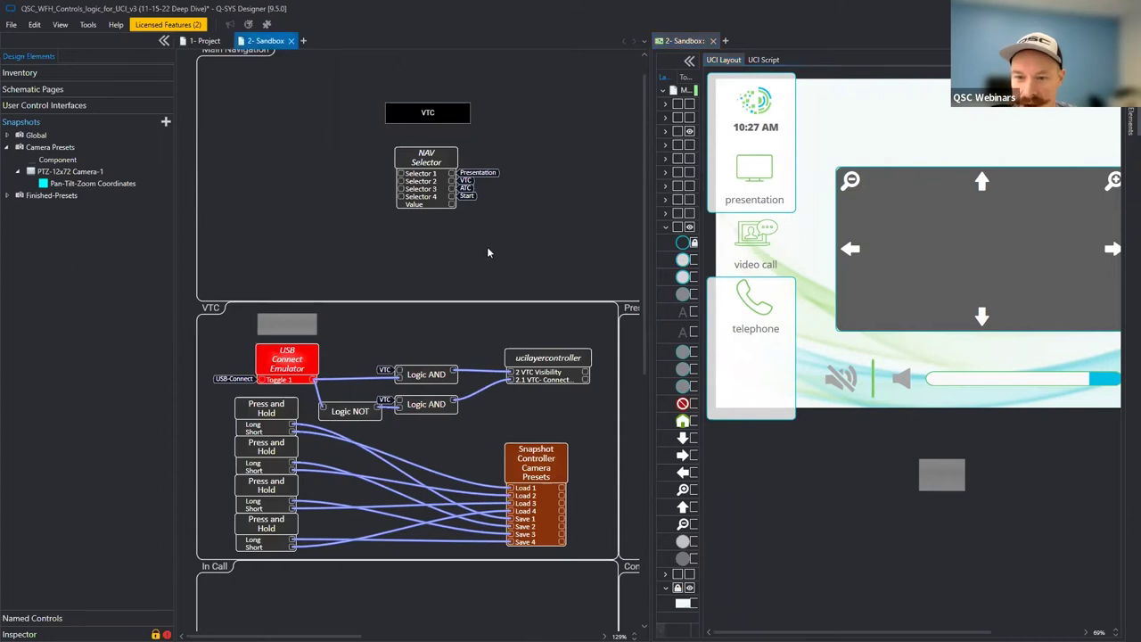
Open the Camera Presets snapshot controller's control panel above the Press and Hold components and bring the UCI preset buttons into view.
double_click(545, 464)
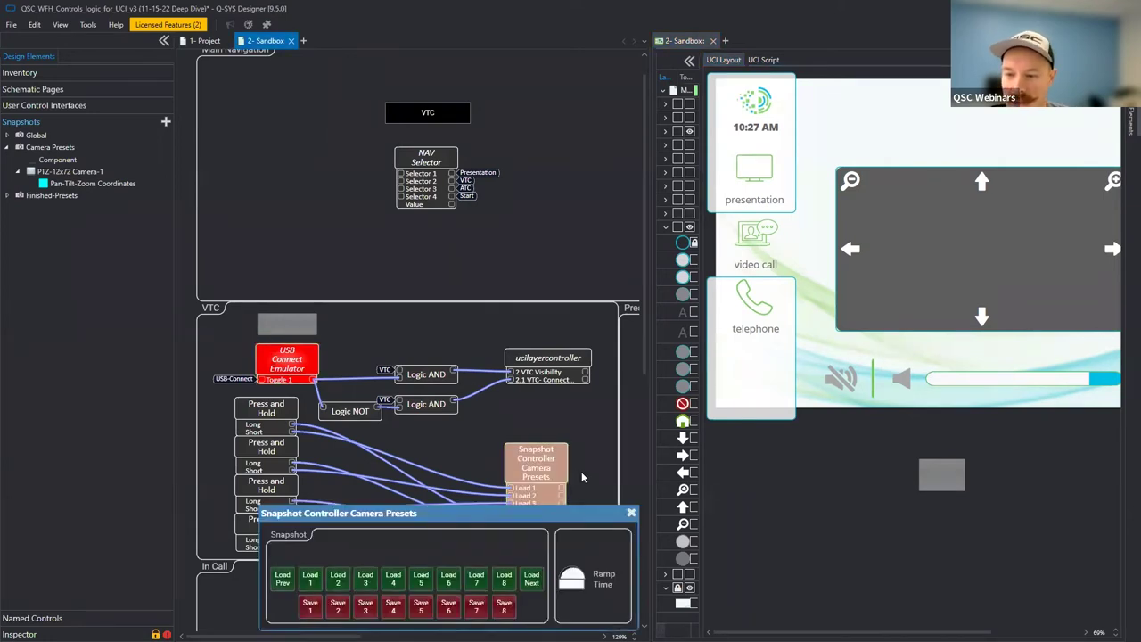
left_click_drag(562, 513, 527, 270)
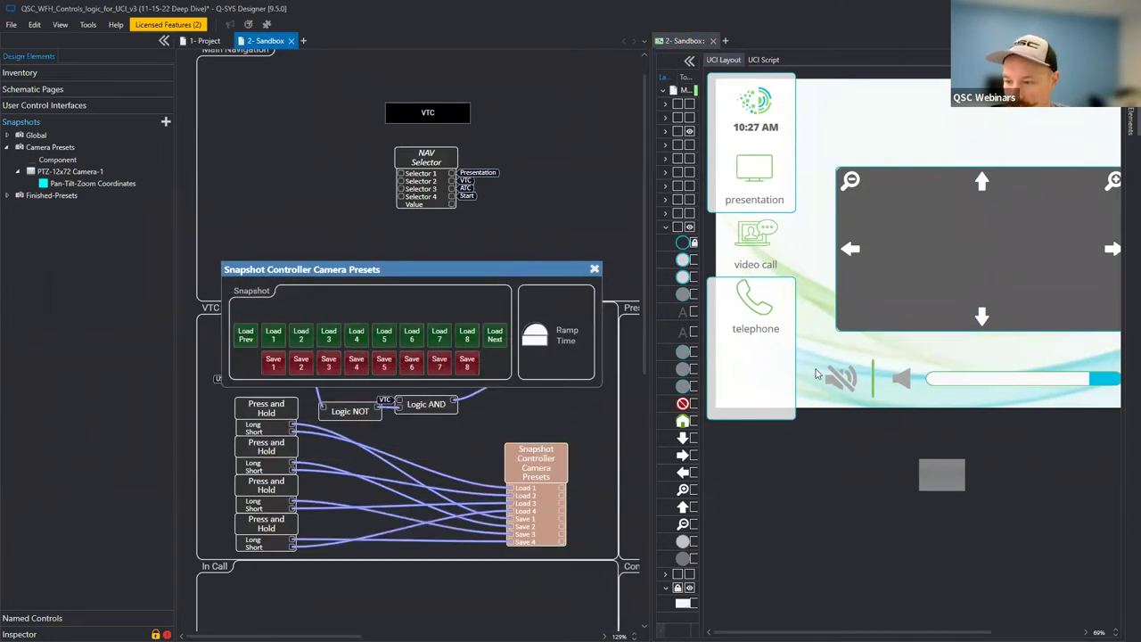
scroll(900, 558, "right", 3)
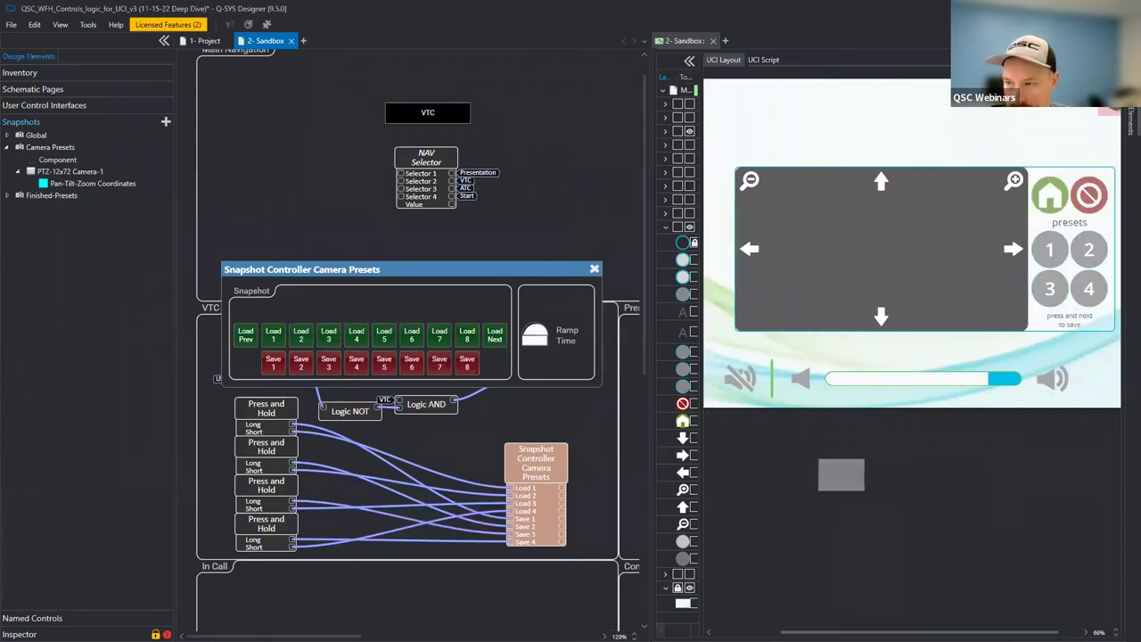
Run the design in emulation and test the UCI's camera right arrow and preset 1 button, including its hold-to-save function.
left_click(899, 558)
key("F6")
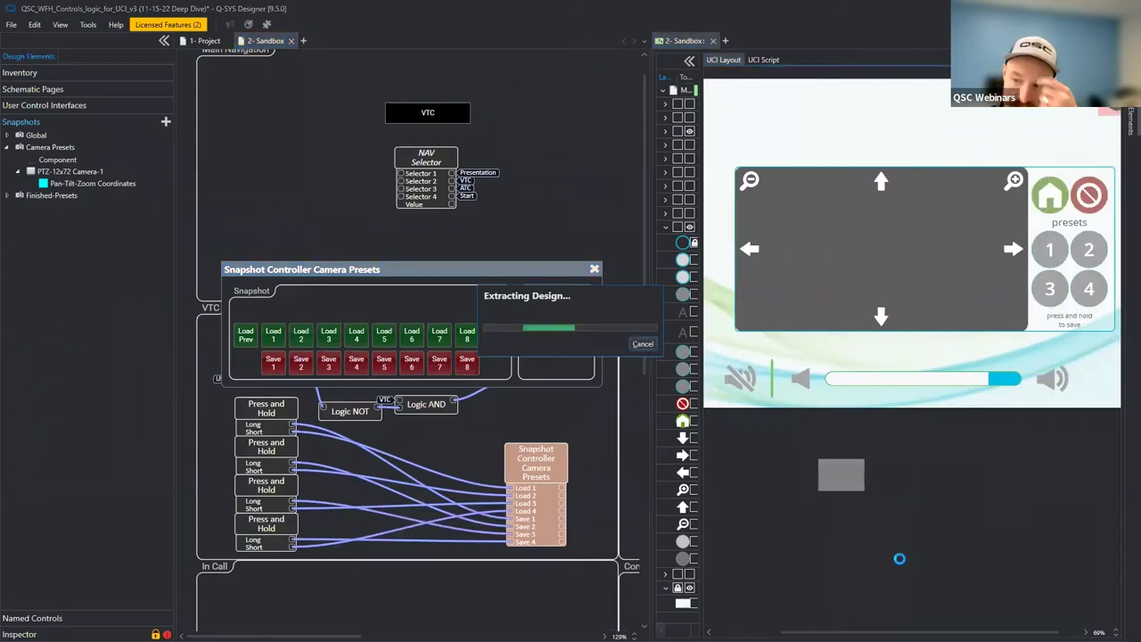
left_click(853, 493)
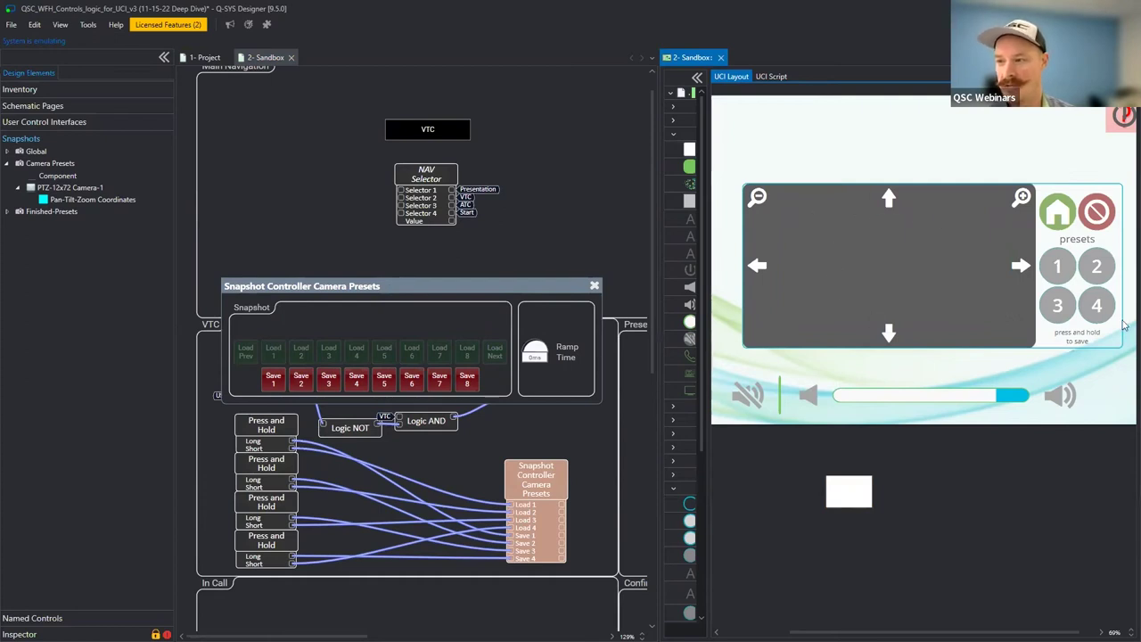
left_click(1021, 267)
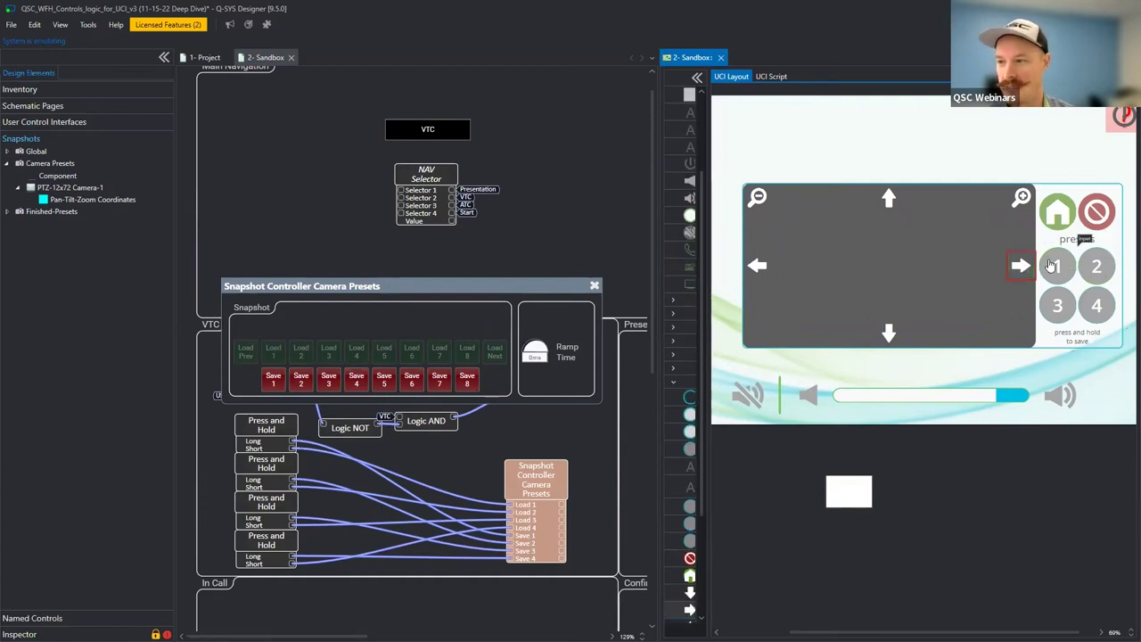
left_click(1053, 266)
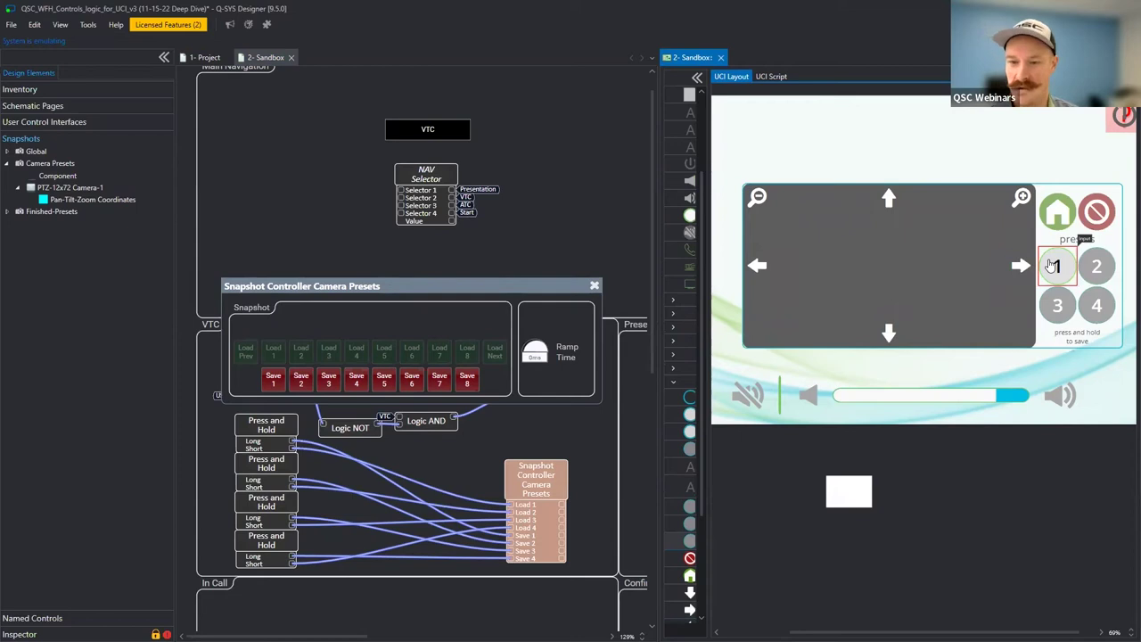
left_click(1052, 265)
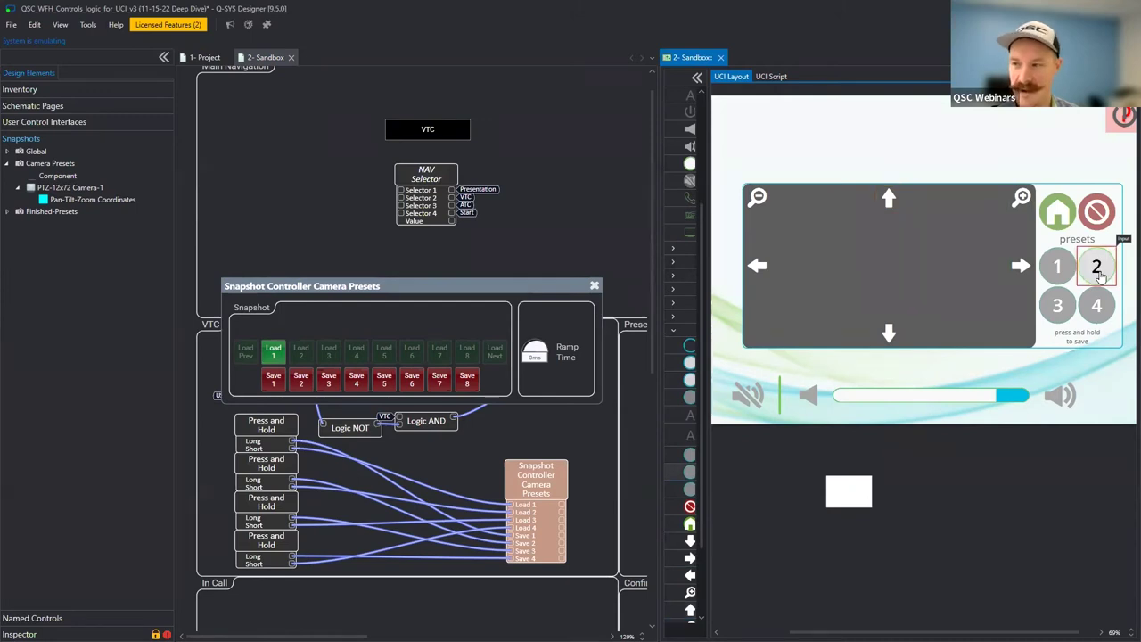
Save the current camera position to preset 2 with the UCI's hold-to-save function and test recalling presets 1 and 2.
left_click(1099, 273)
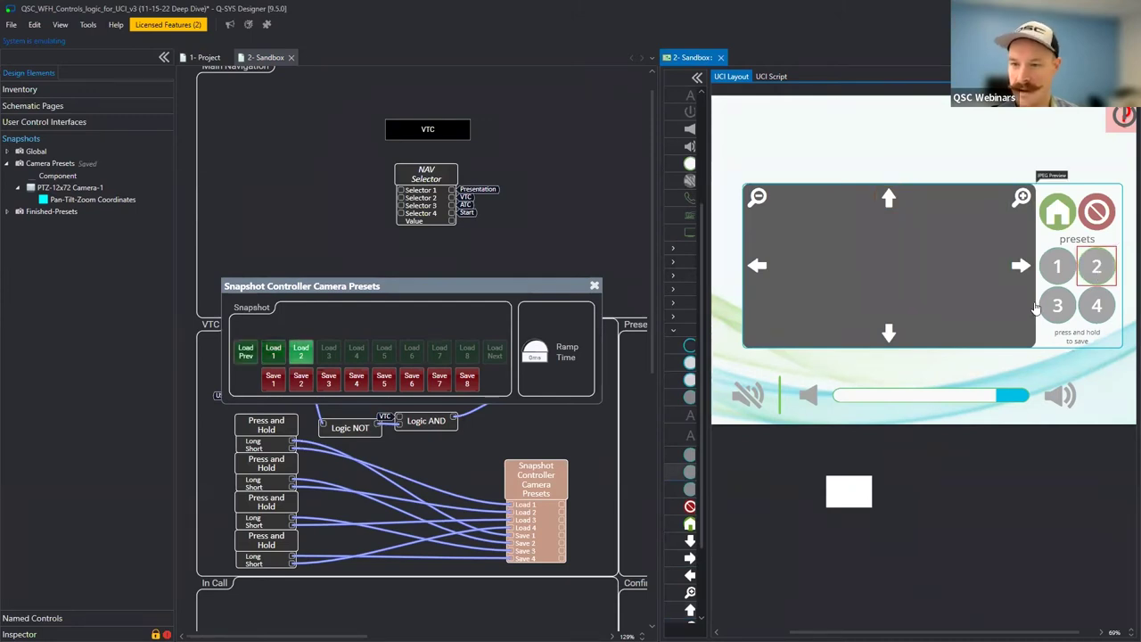
left_click(1058, 271)
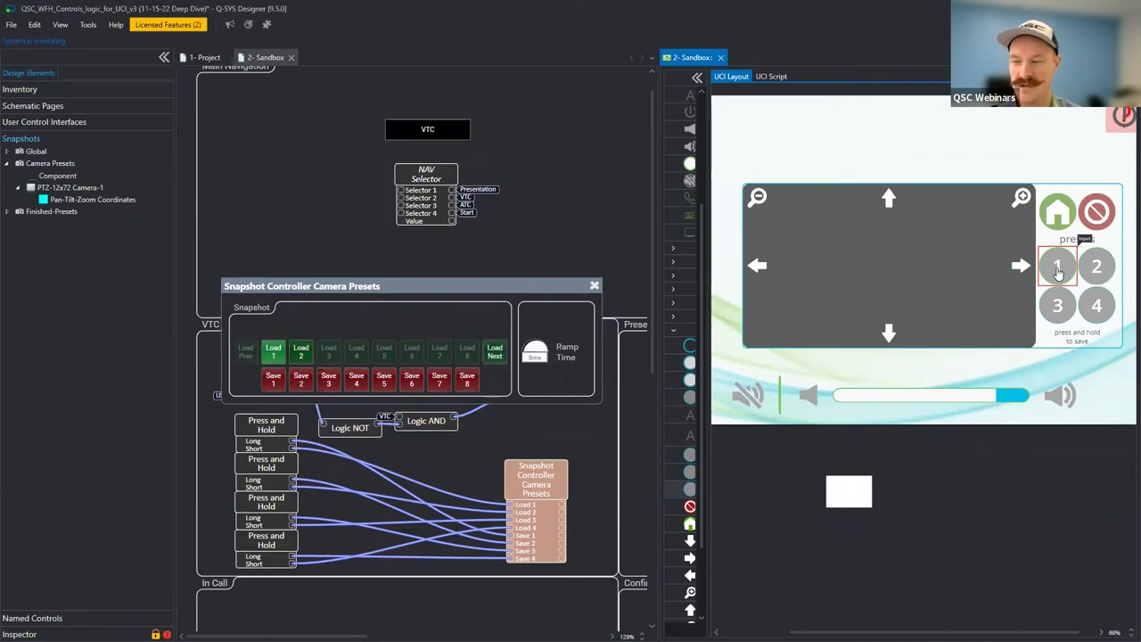
left_click(1098, 269)
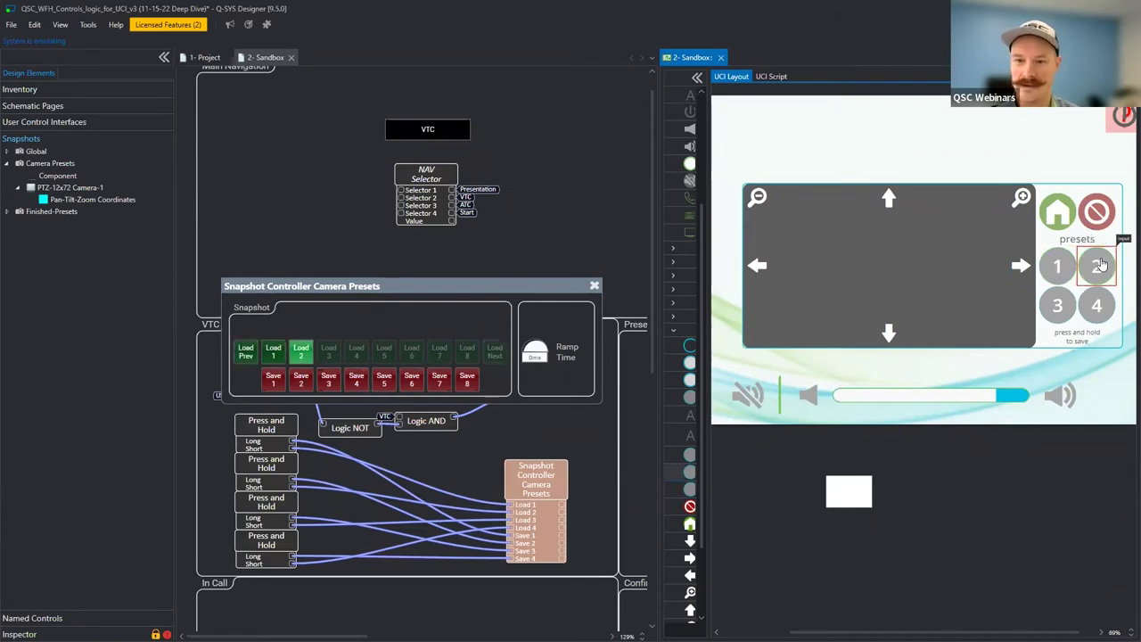
Tilt the camera down and save it as preset 3, then pan it right and save it as preset 4 from the UCI.
left_click(889, 337)
left_click(1052, 308)
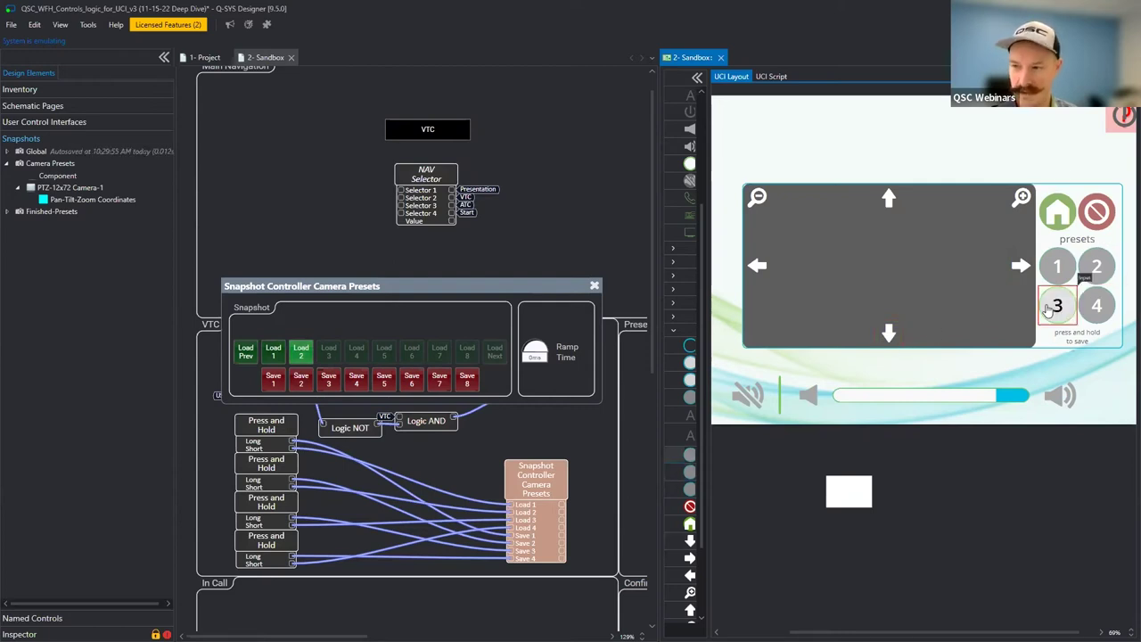
left_click(1021, 265)
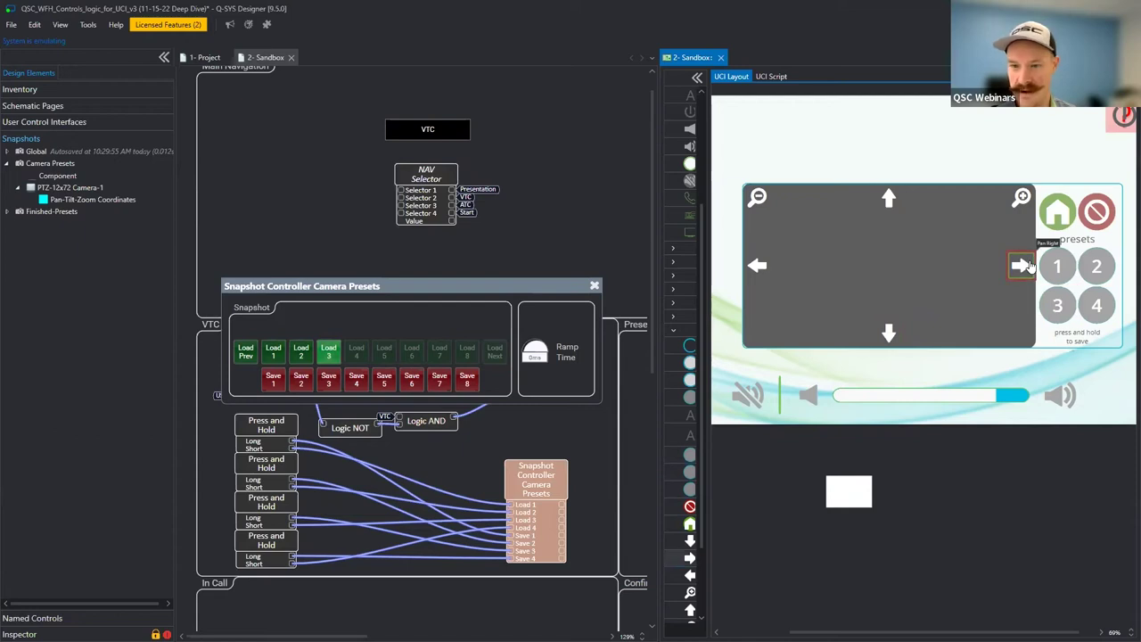
left_click(1099, 307)
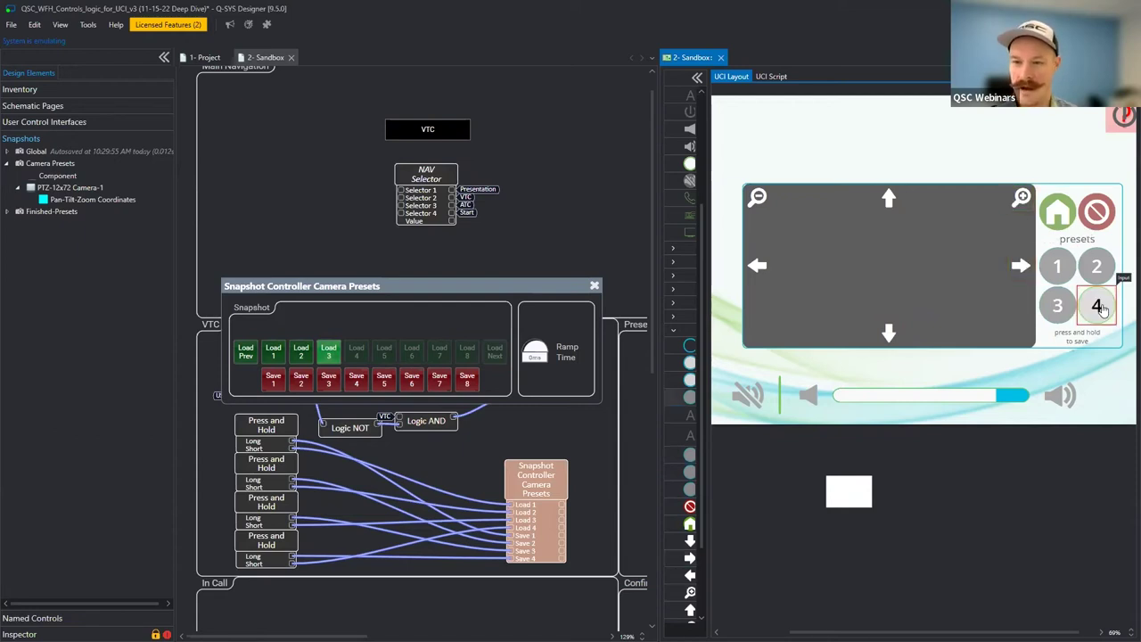
Test recalling camera presets 1 to 4 from the UCI and close the Camera Presets snapshot controller's control panel.
left_click(1097, 266)
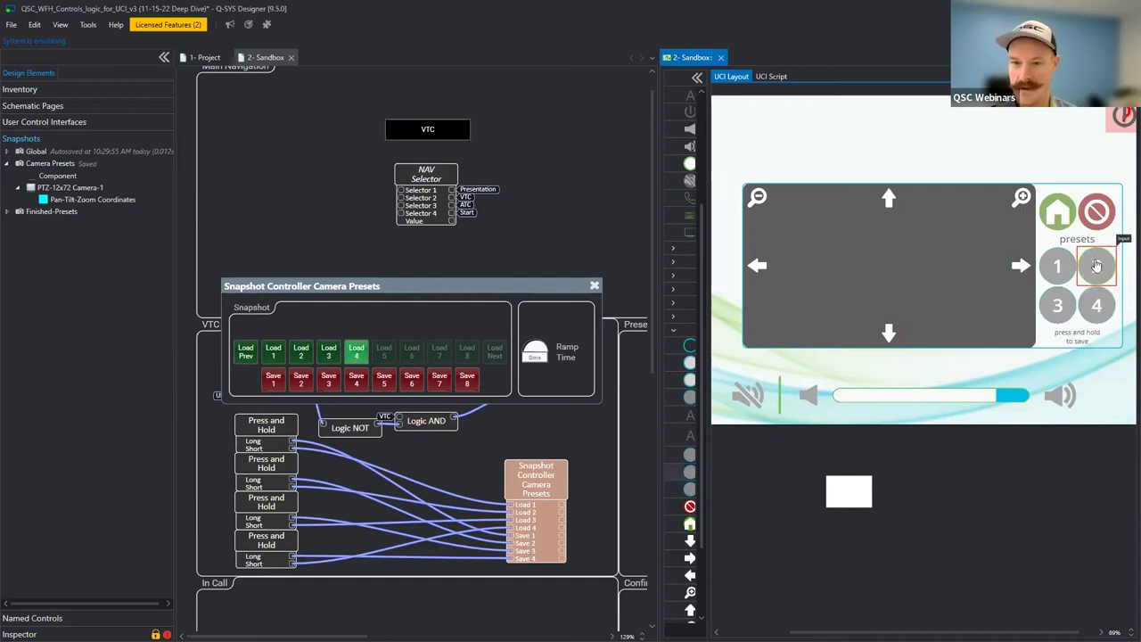
left_click(1057, 308)
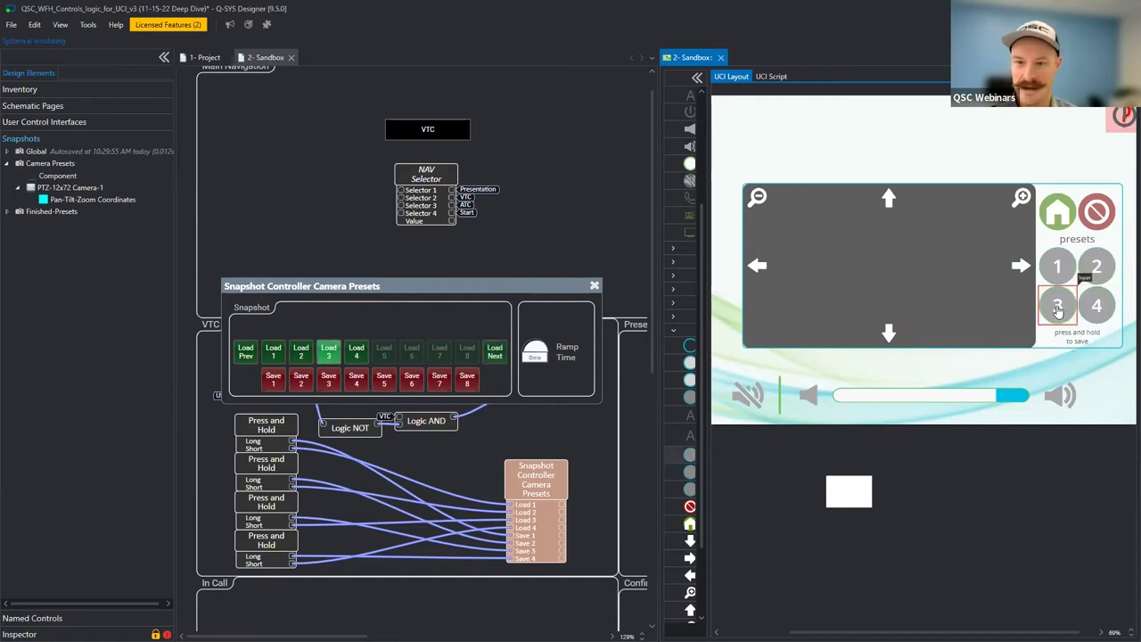
left_click(1054, 262)
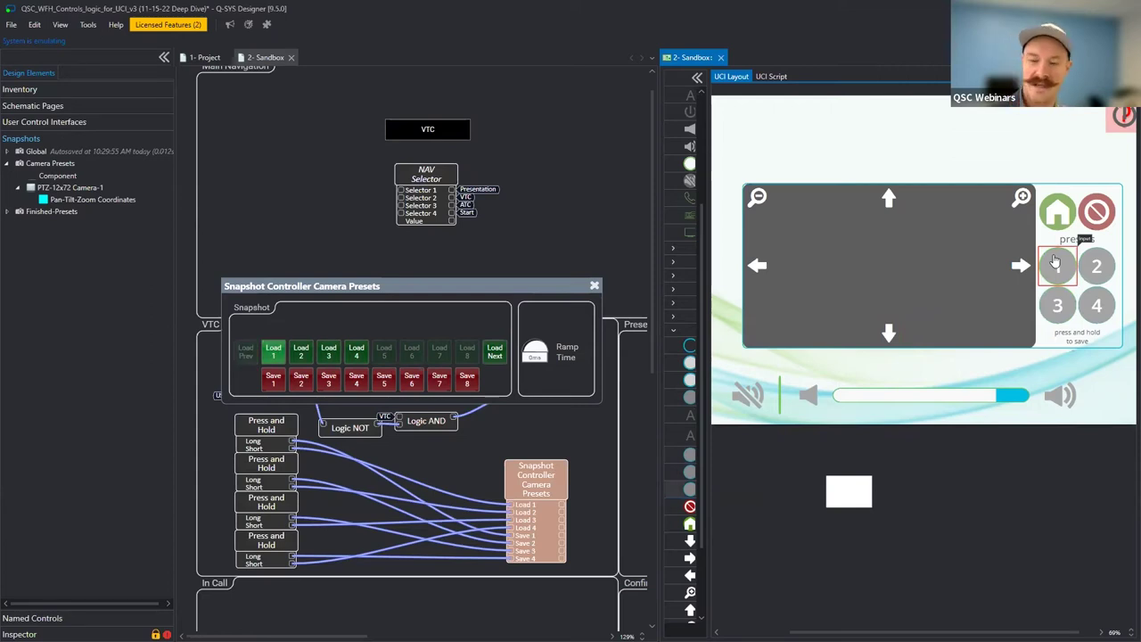
left_click(1106, 312)
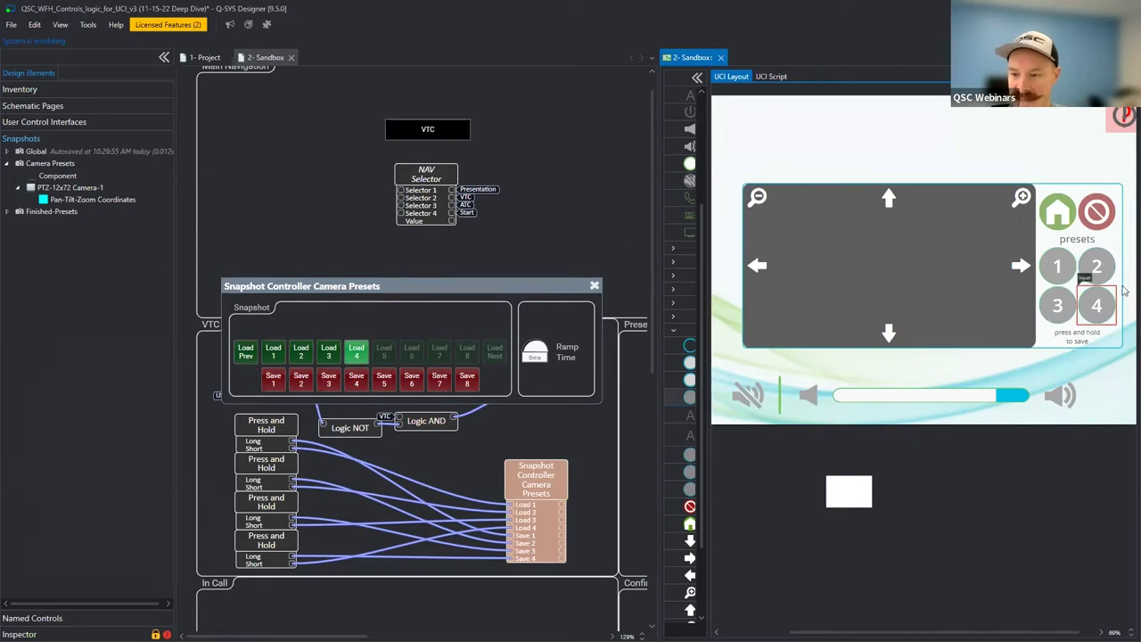
left_click(1096, 267)
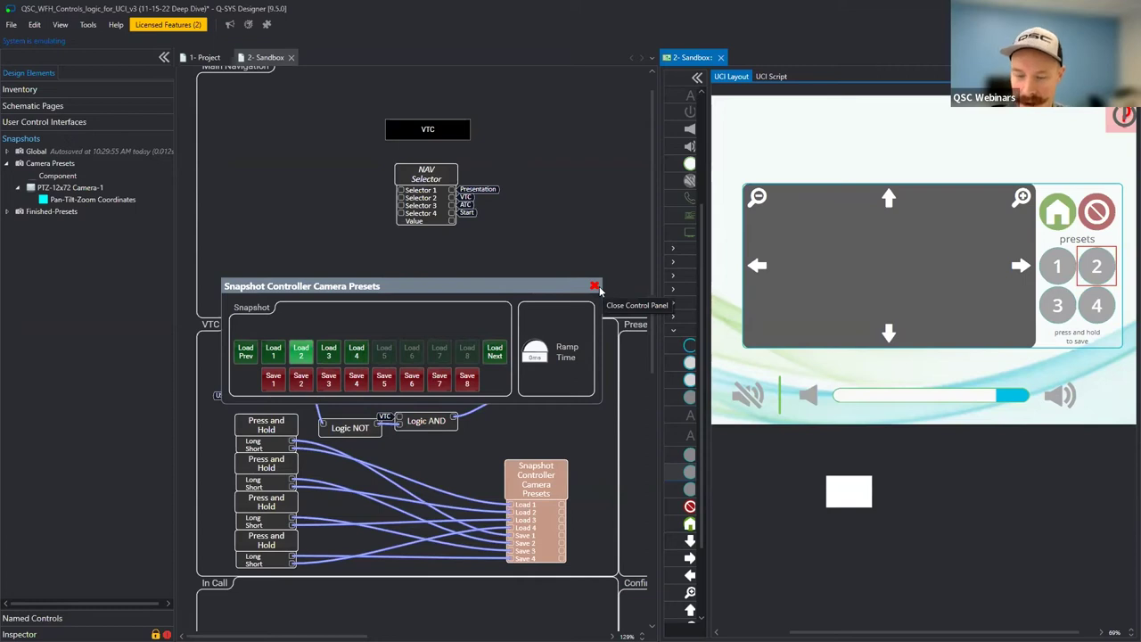
left_click(1061, 305)
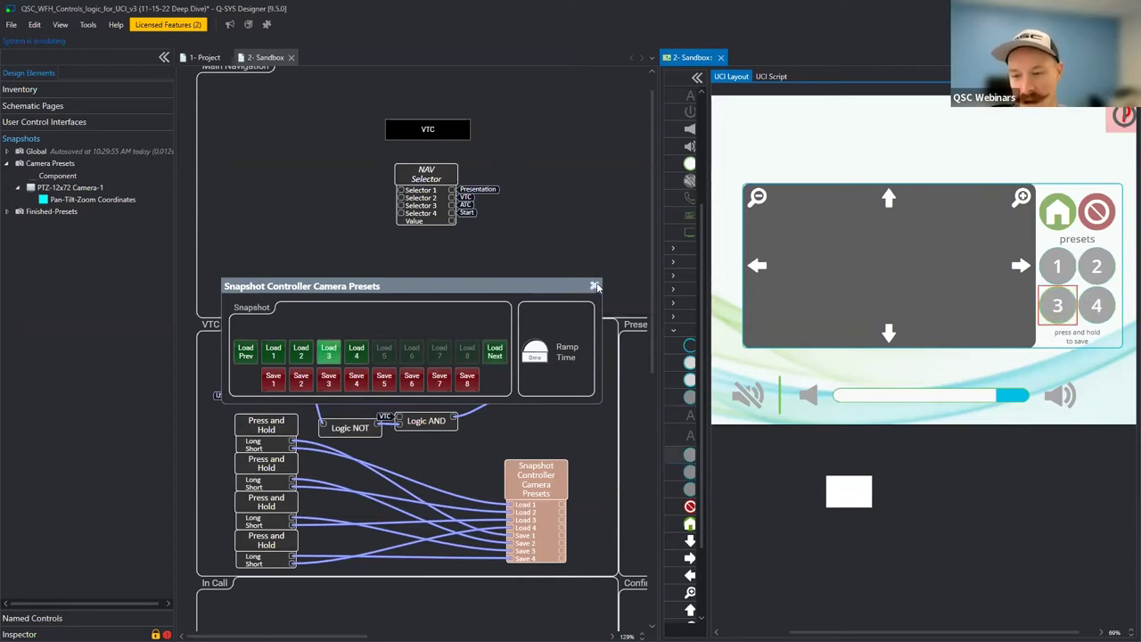
left_click(596, 286)
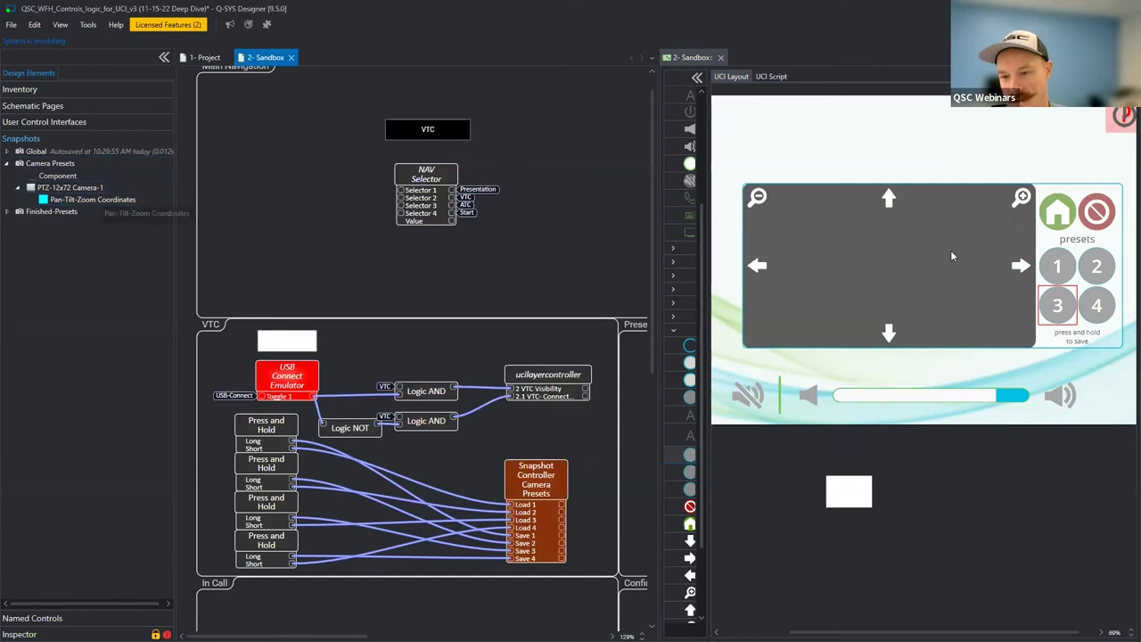
left_click(1057, 264)
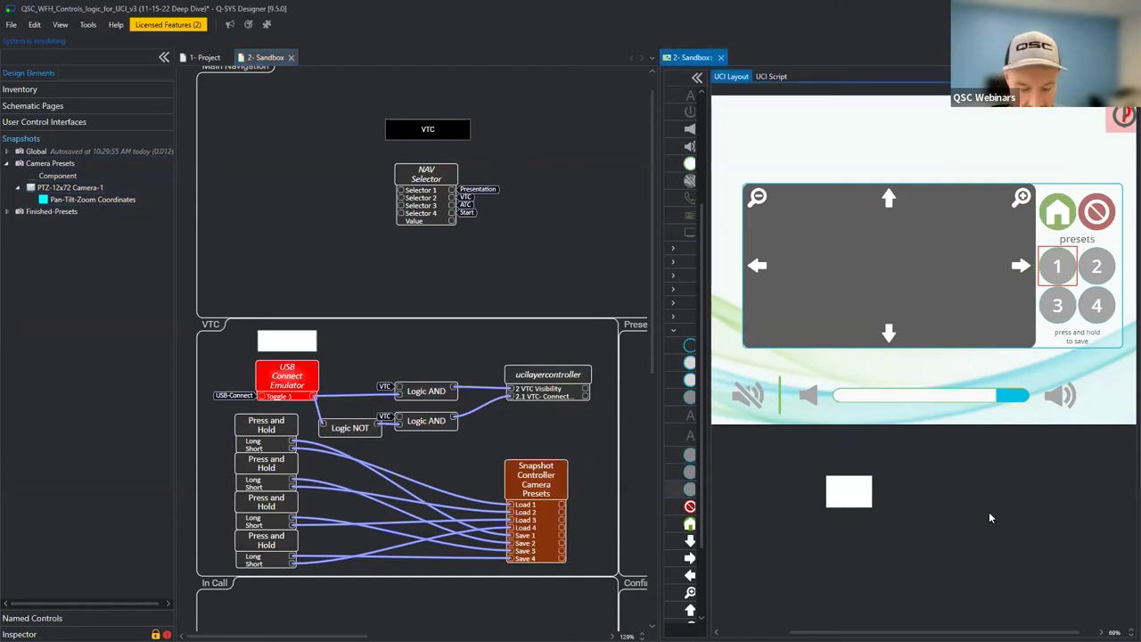
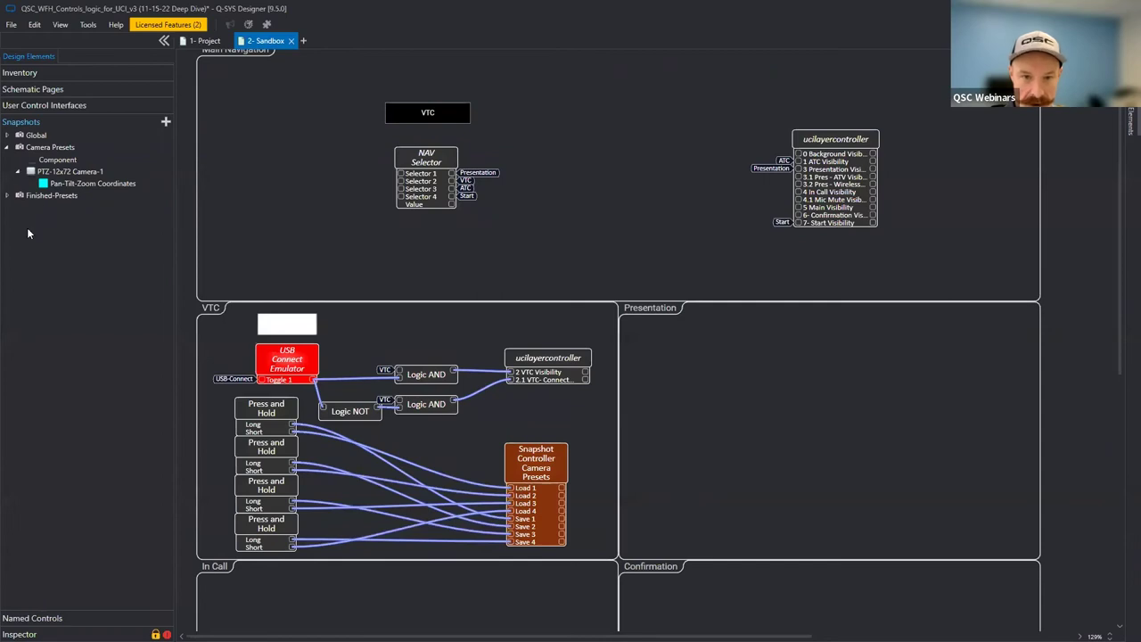
Reopen the Sandbox UCI, expand its Main page layers, hide the 2 VTC layer and show the 3 Presentation layer.
left_click(58, 105)
double_click(47, 119)
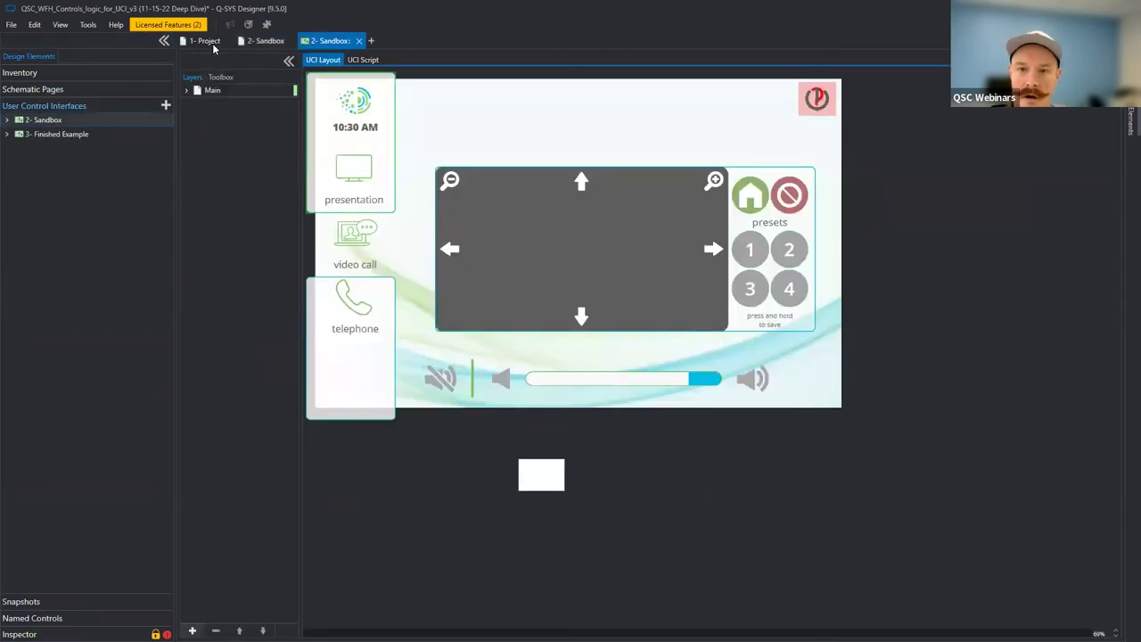
left_click(266, 41)
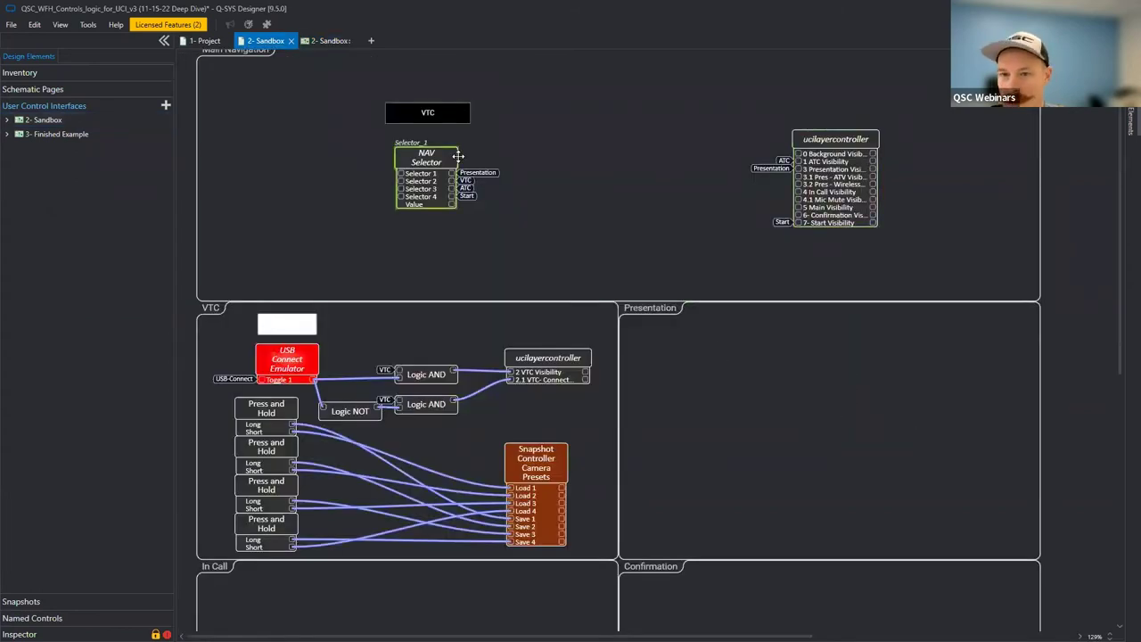
left_click(331, 41)
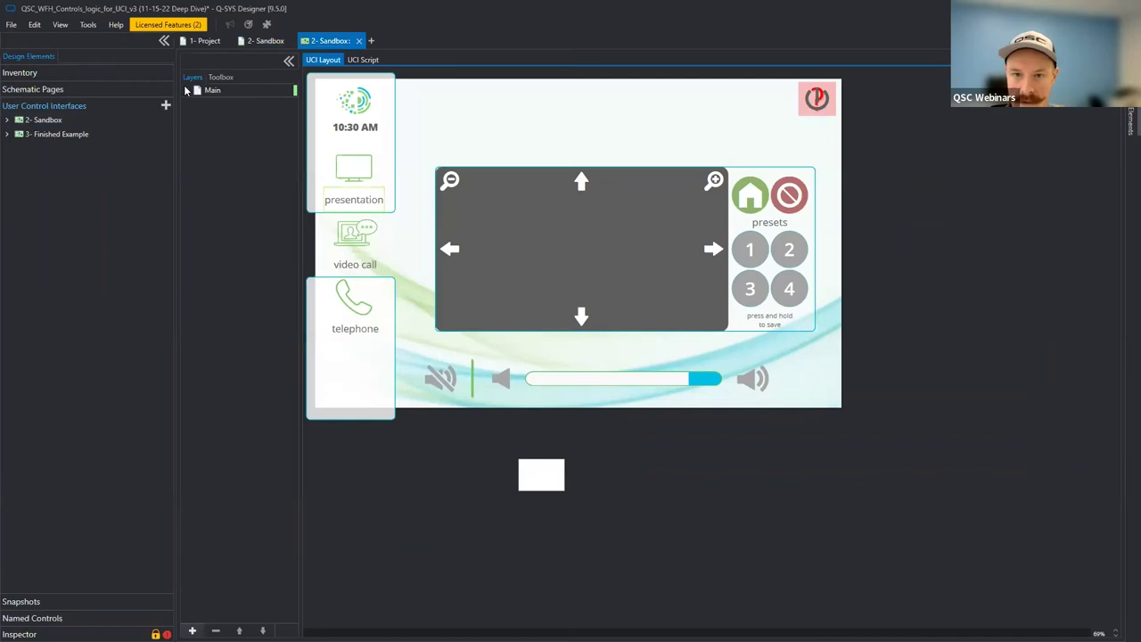
left_click_drag(298, 107, 328, 111)
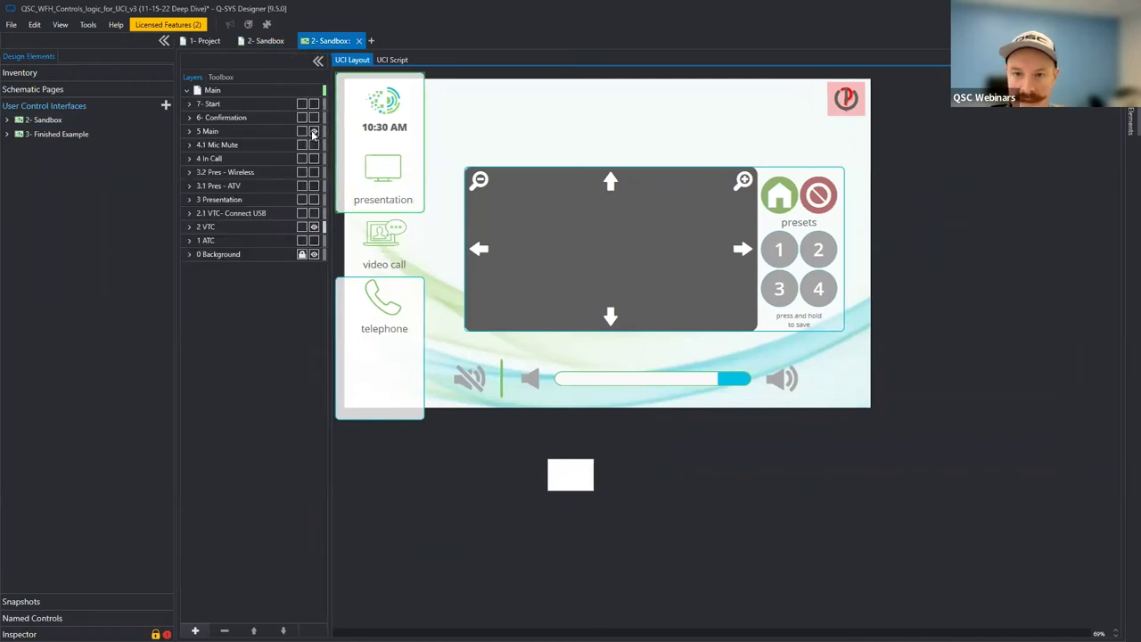
left_click(314, 228)
left_click(314, 199)
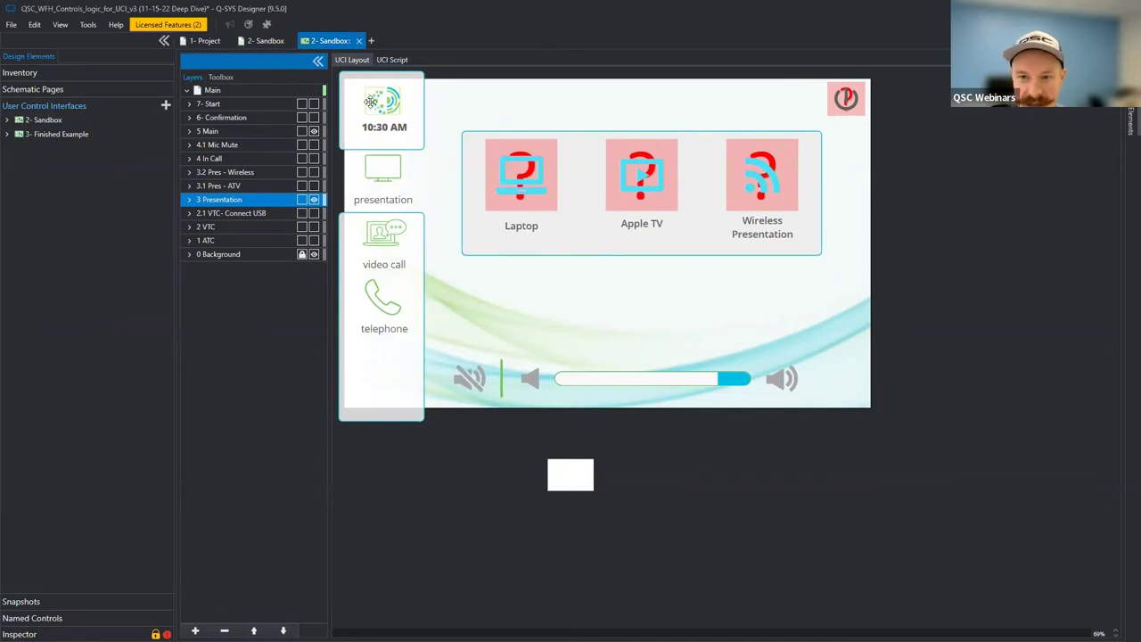
Rename the Roku AV source block in the Project schematic's Video Sources section to Mersive.
left_click(205, 41)
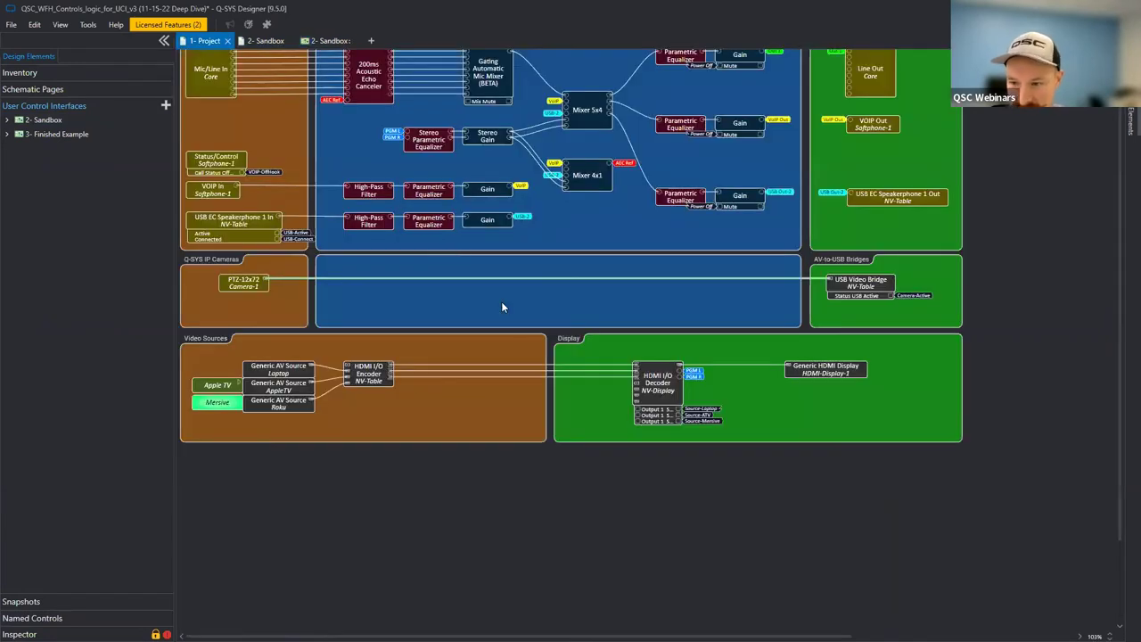
left_click(278, 369)
left_click_drag(293, 367, 291, 398)
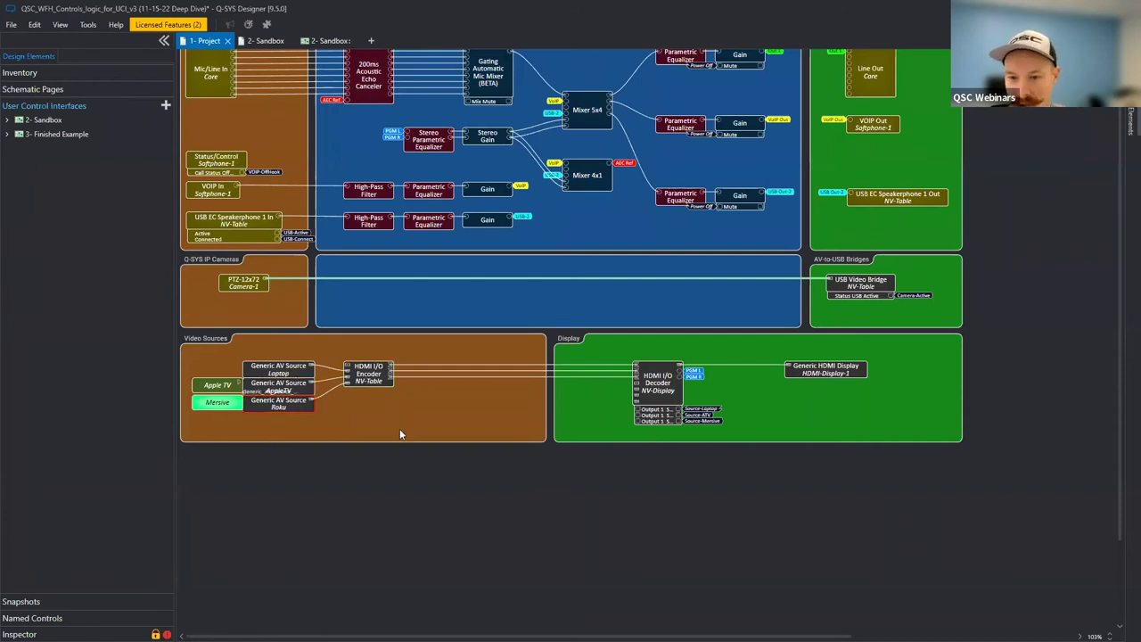
left_click(223, 403)
left_click(261, 408)
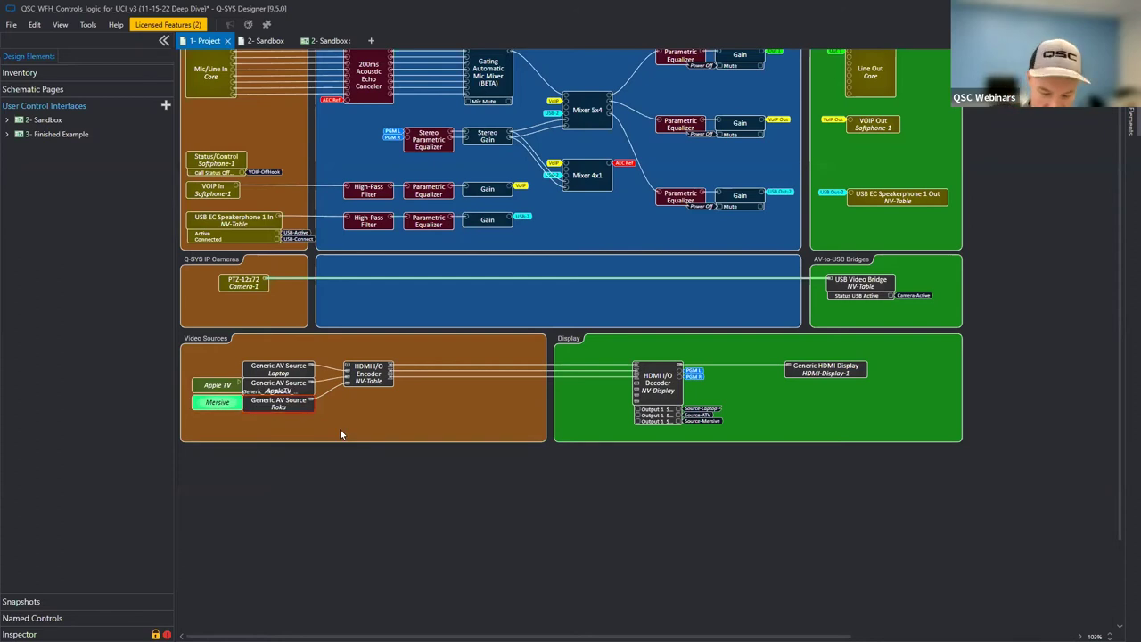
key("F2")
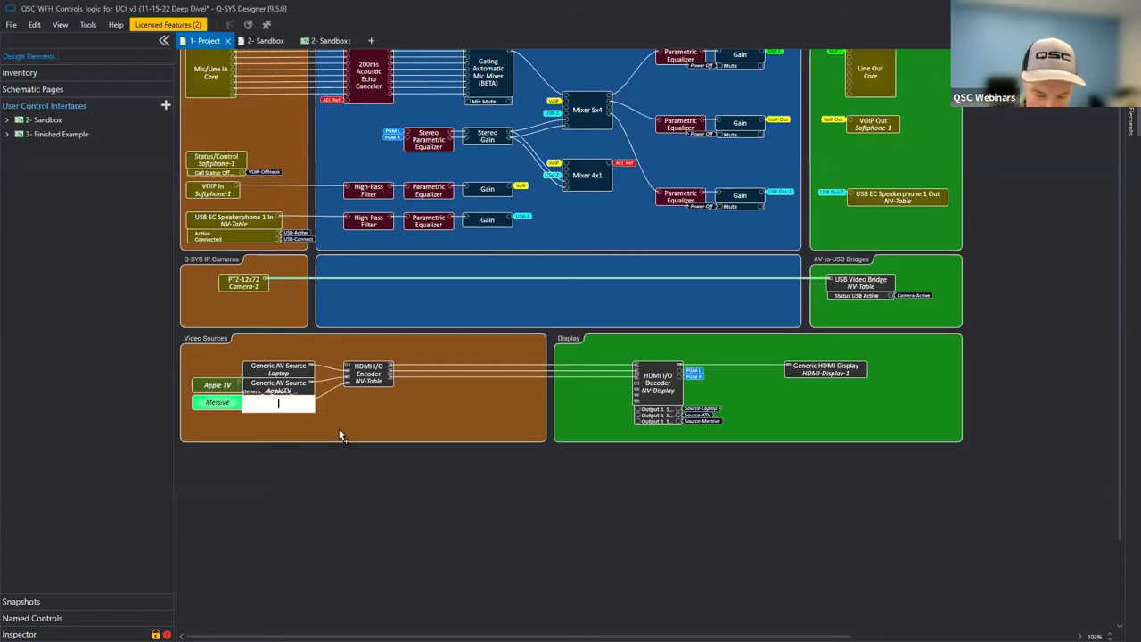
key("Return")
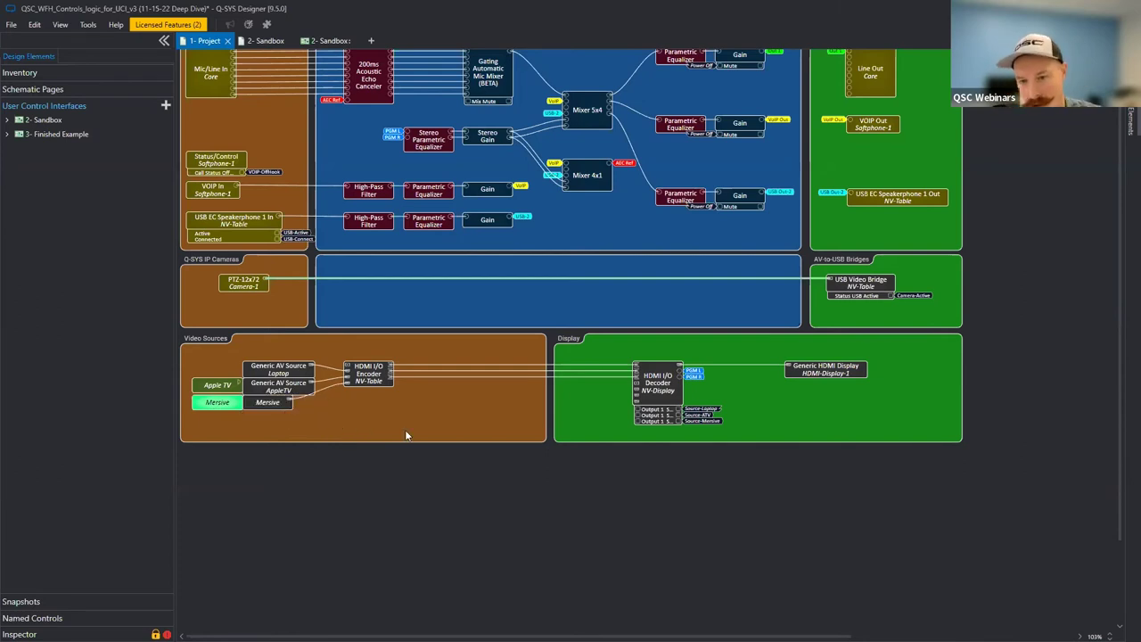
Review the UCI's presentation source buttons and check the HDMI I/O Encoder NV-Table's network settings in the Project schematic.
left_click(317, 41)
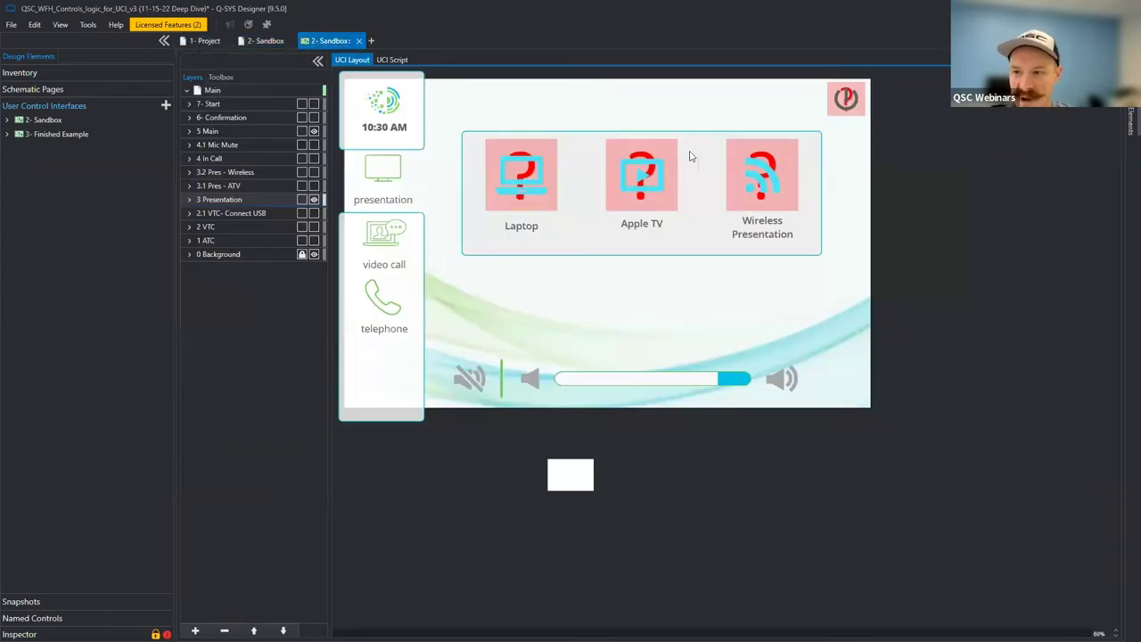
left_click(204, 41)
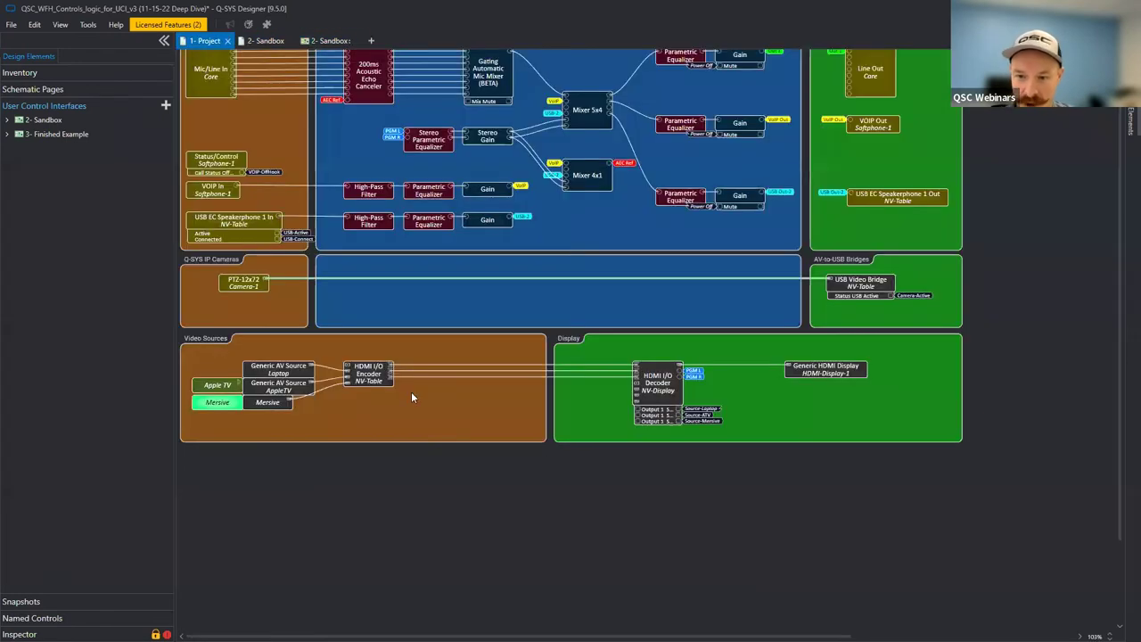
double_click(368, 372)
left_click(310, 399)
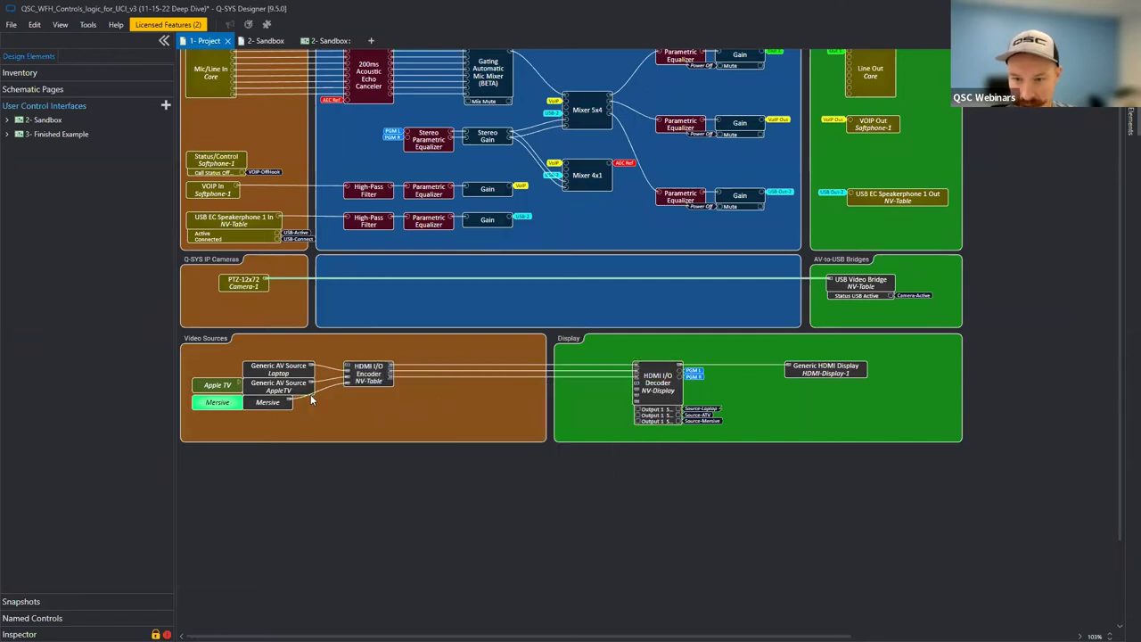
double_click(369, 375)
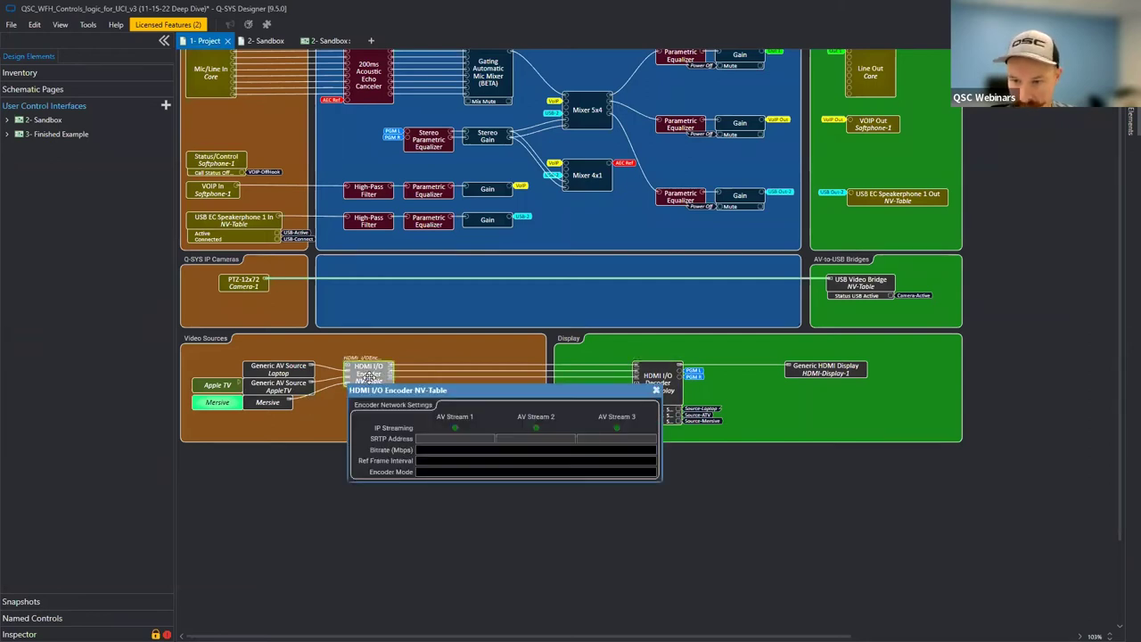
left_click(658, 389)
Open the HDMI I/O Decoder NV-Display's source control panel, move it beside the decoder, and recheck the NV-Table encoder's stream settings.
double_click(658, 390)
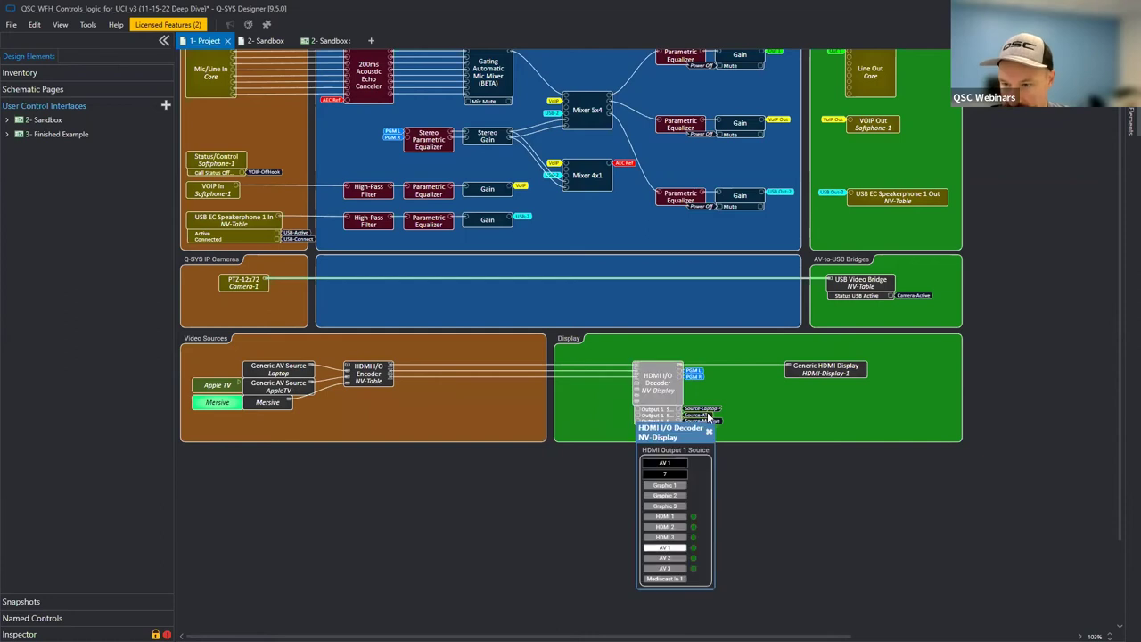
left_click_drag(679, 432, 559, 406)
left_click(542, 445)
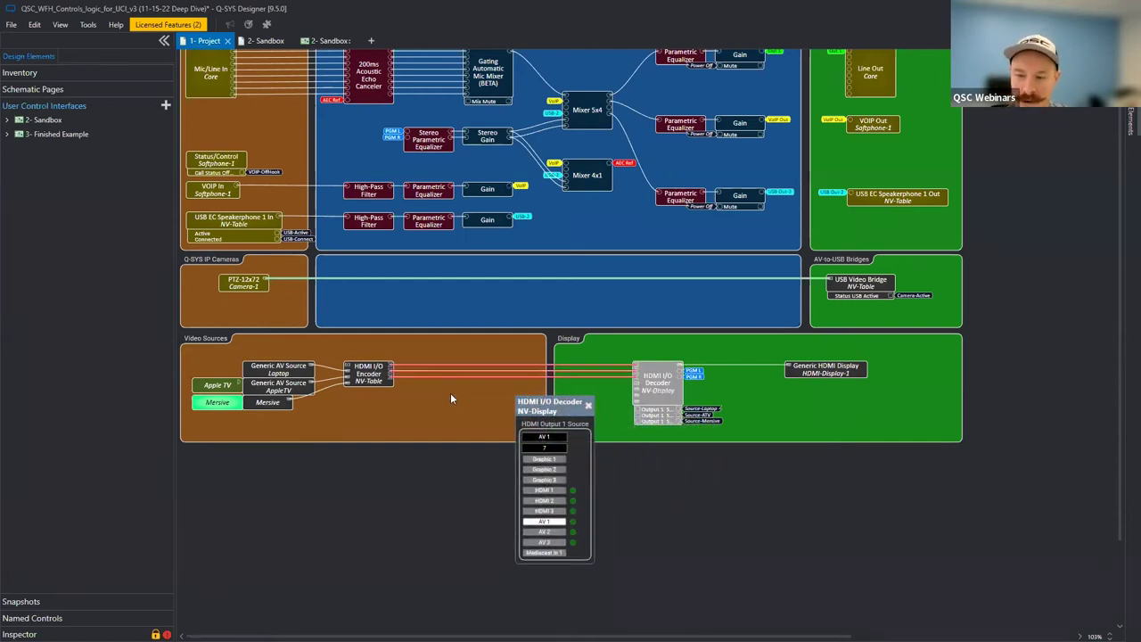
double_click(371, 373)
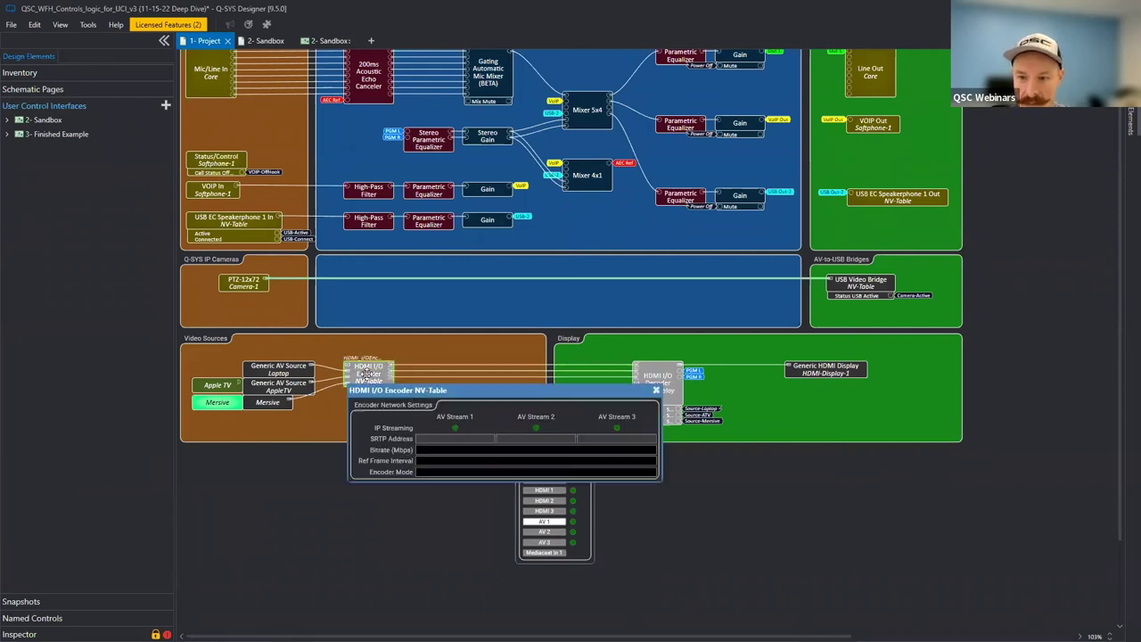
left_click(655, 392)
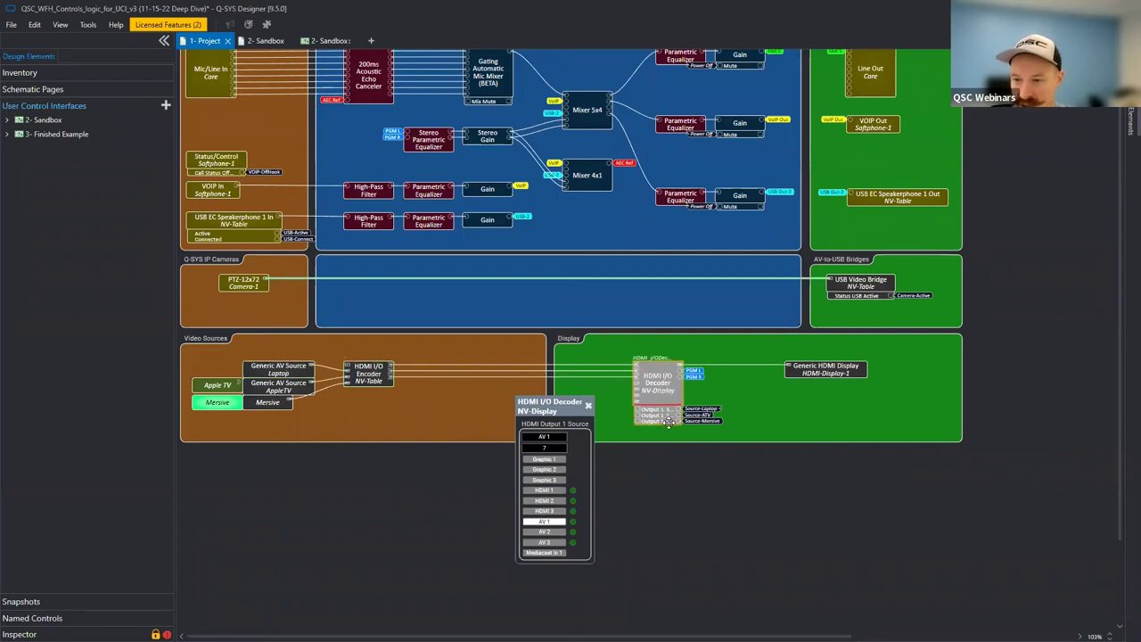
left_click_drag(585, 402, 594, 392)
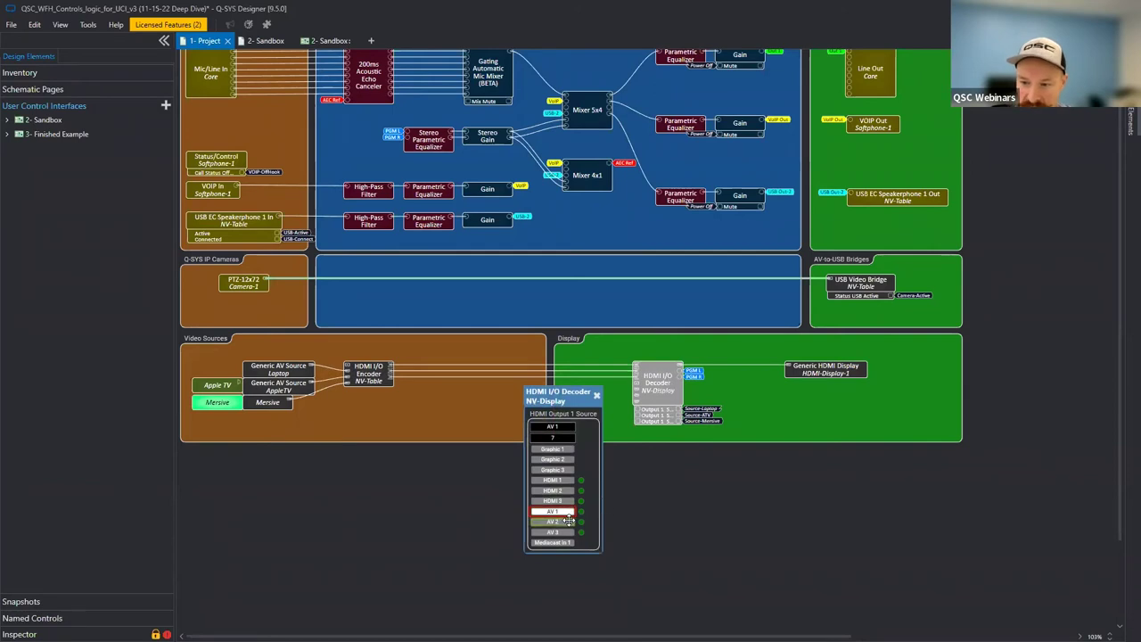
left_click(658, 378)
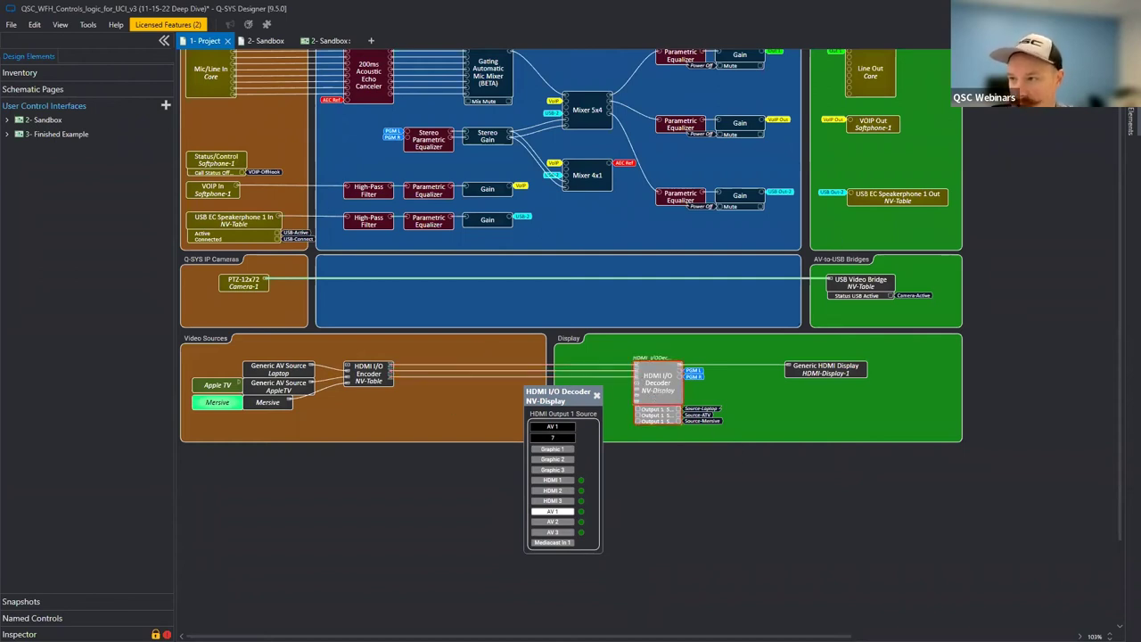
Try an AV Input Count of 8 on the HDMI I/O Decoder NV-Display and revert the change.
left_click(677, 388)
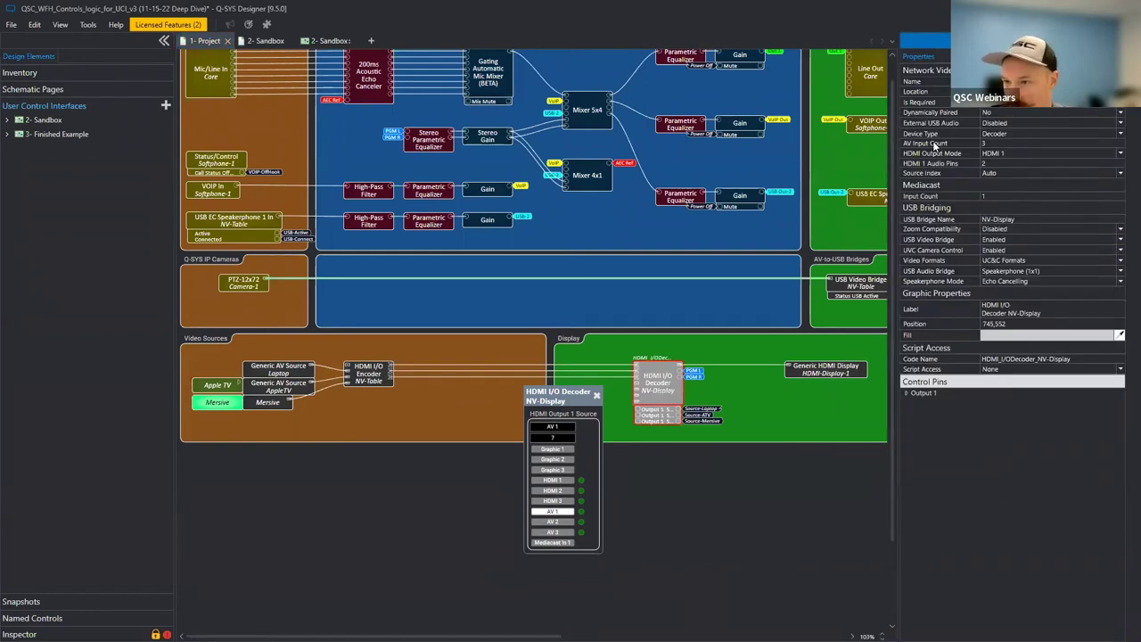
left_click(1011, 142)
type("8")
key("Return")
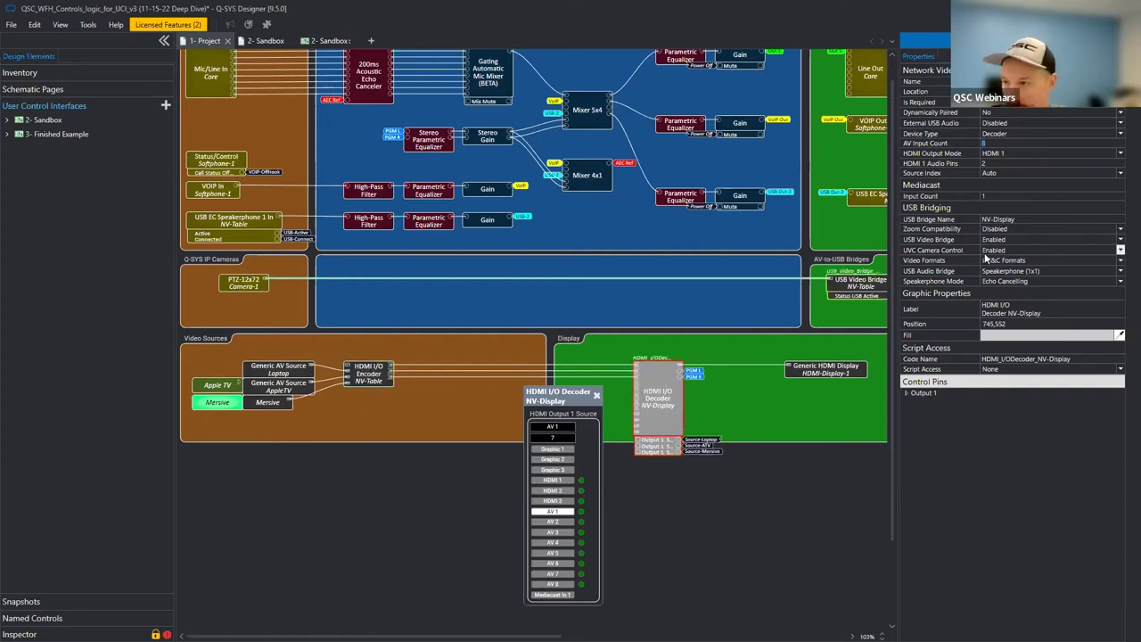
left_click(770, 517)
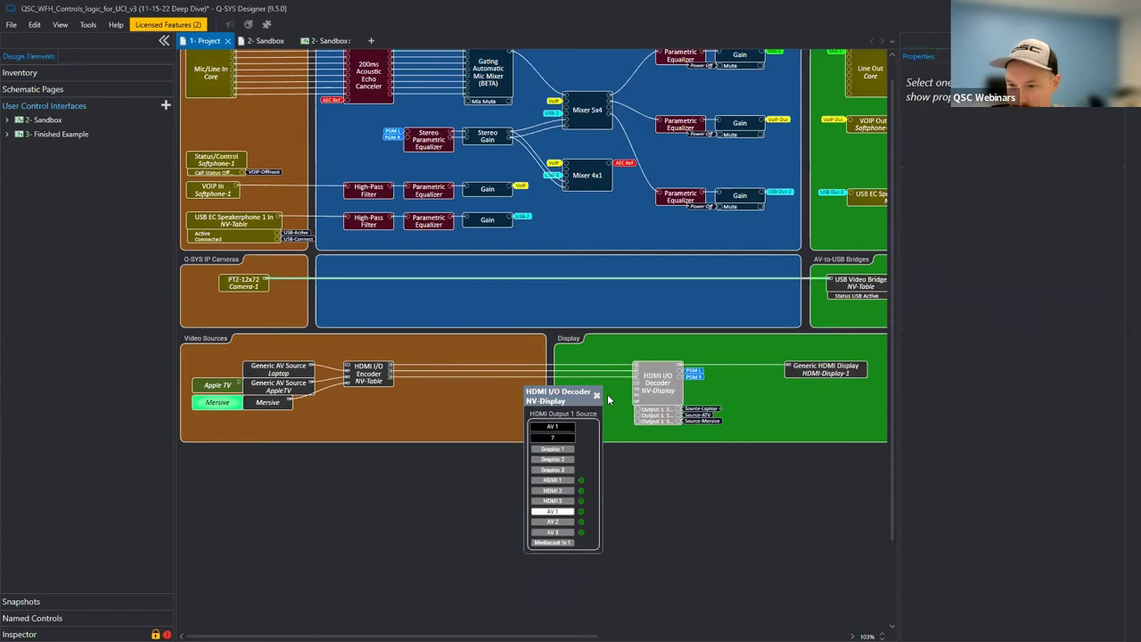
Copy the decoder's AV 1, AV 2 and AV 3 source selection controls into the Sandbox UCI's 3 Presentation layer, beneath the source buttons.
left_click(550, 512)
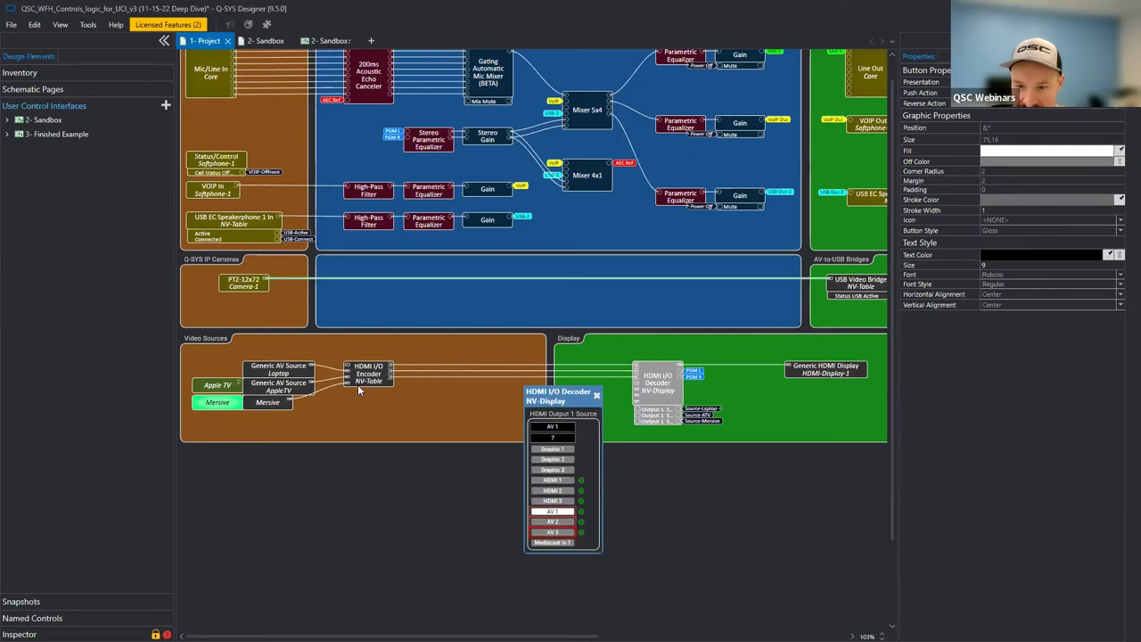
left_click(330, 42)
left_click(638, 486)
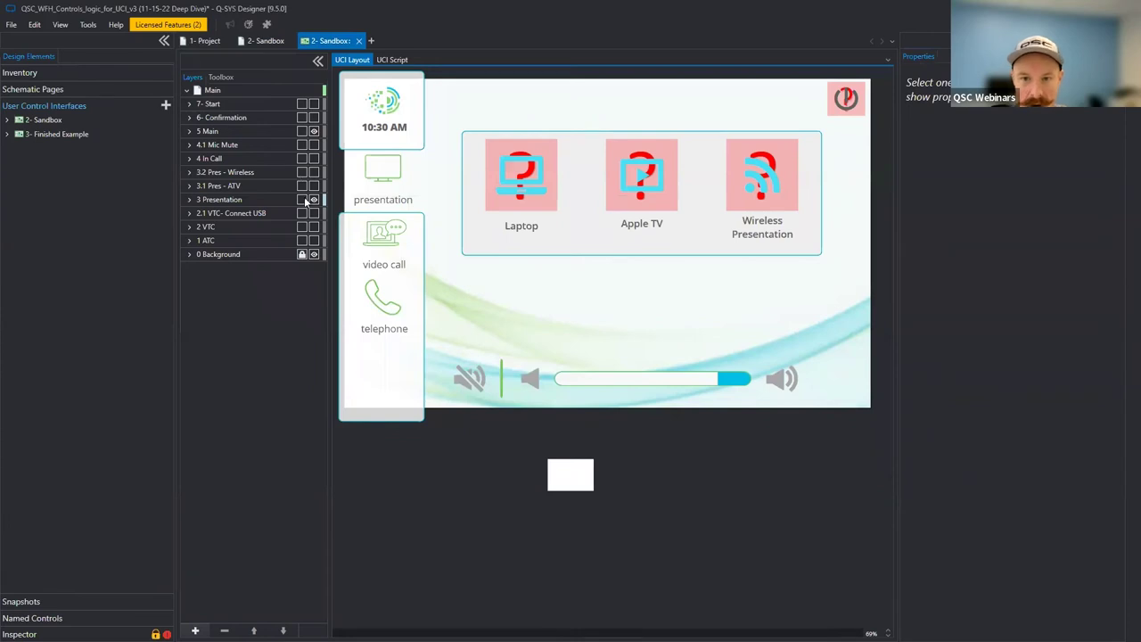
left_click(688, 291)
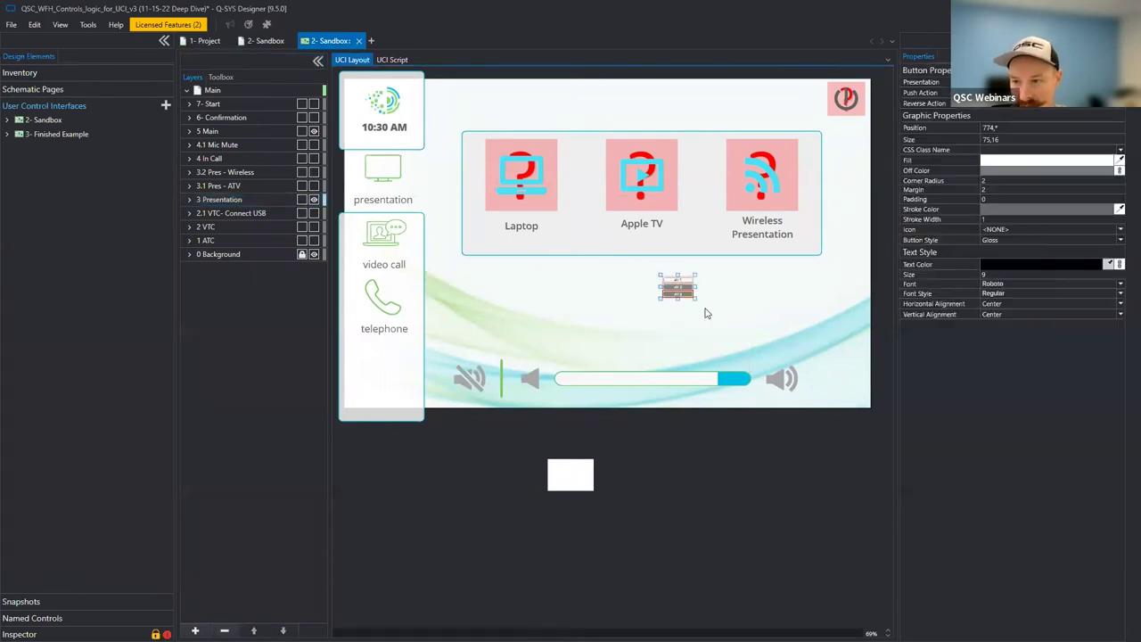
left_click(704, 303)
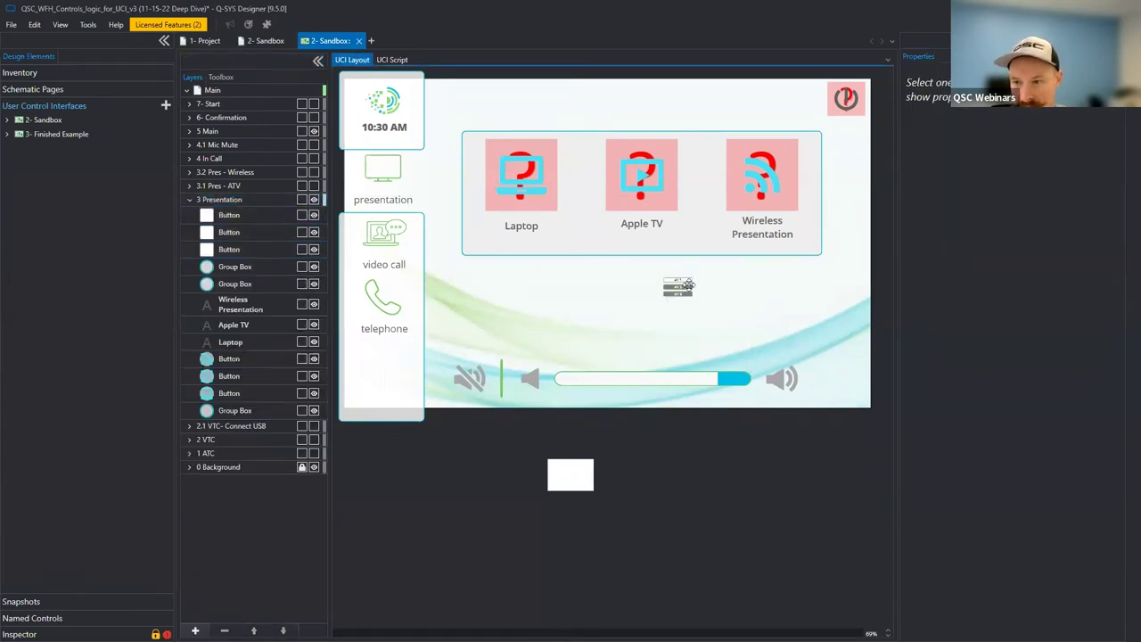
Assign the AV 1, AV 2 and AV 3 controls to the Laptop, Apple TV and Wireless Presentation buttons, and delete the pasted copies.
left_click_drag(682, 283, 529, 175)
left_click(557, 197)
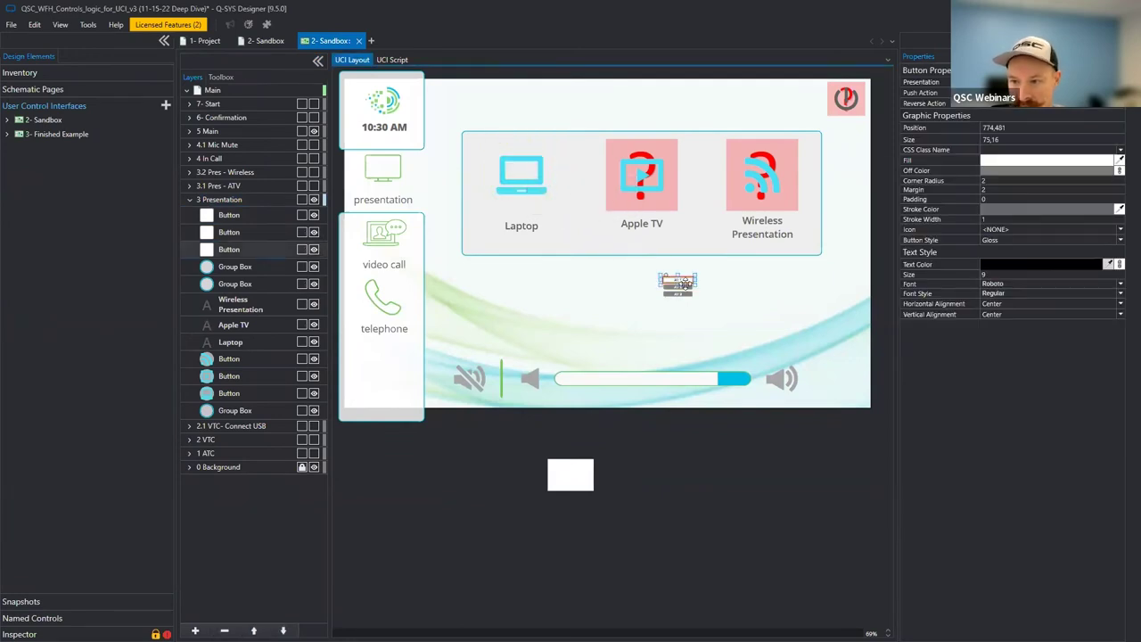
left_click_drag(677, 245, 644, 176)
left_click(691, 198)
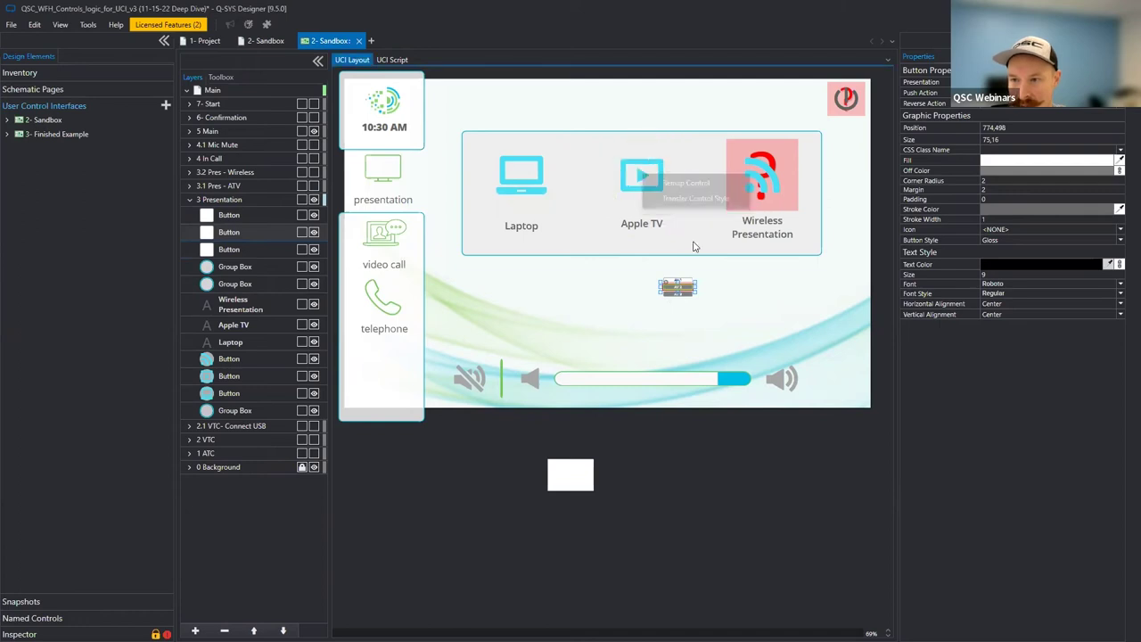
left_click_drag(679, 287, 762, 183)
left_click(693, 287)
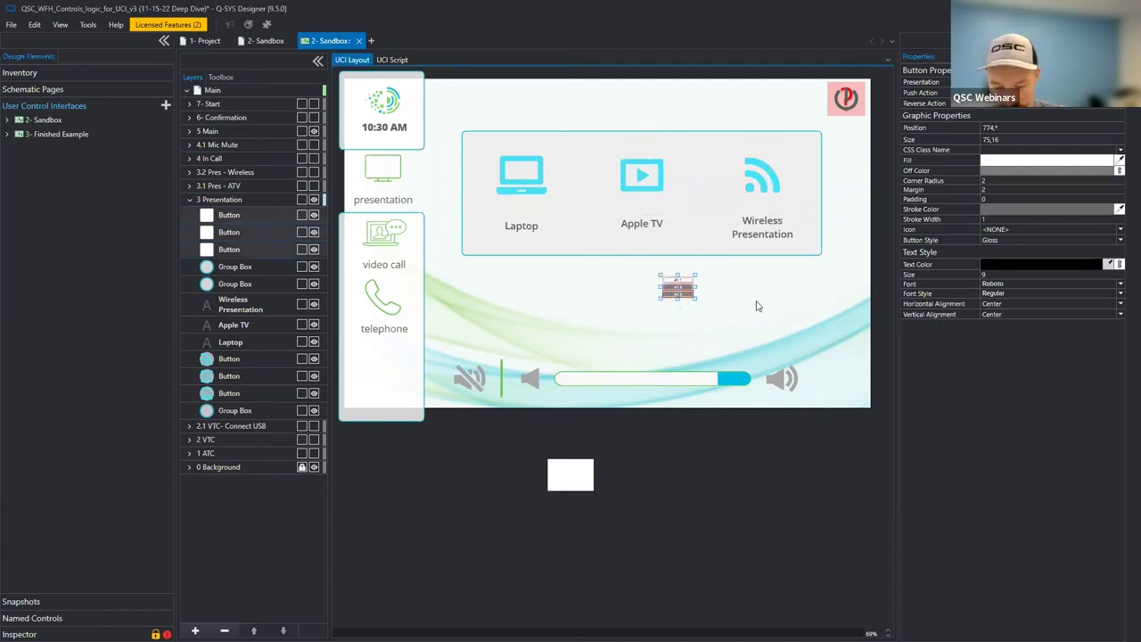
key("Delete")
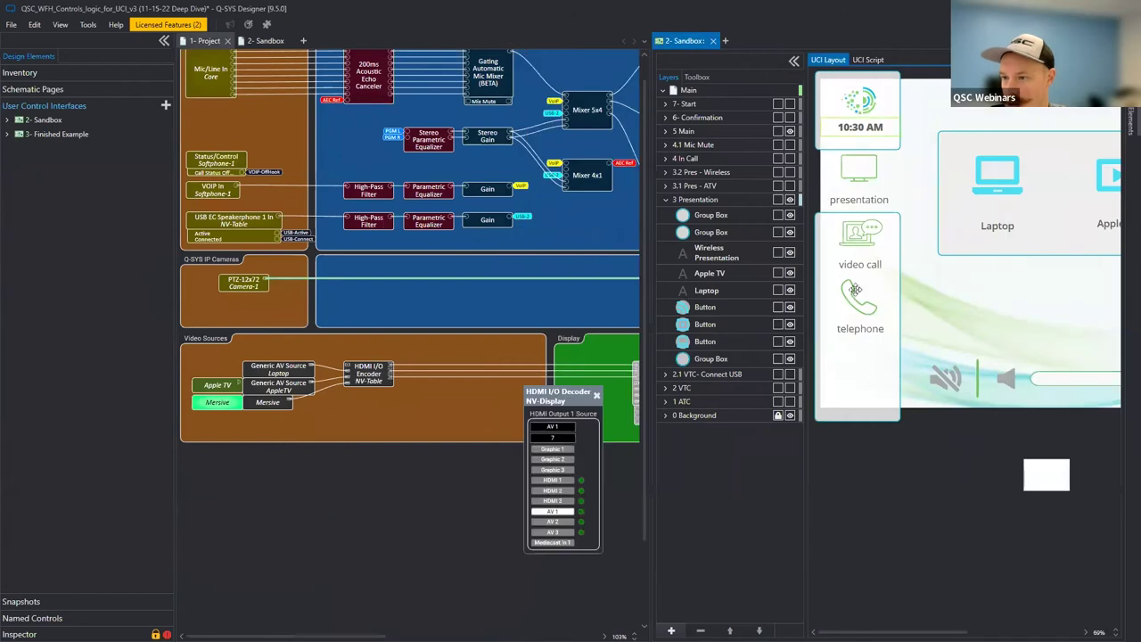
Emulate the design with the Sandbox UCI beside the Project schematic and the NV-Display source control panel moved higher.
left_click_drag(891, 631, 945, 631)
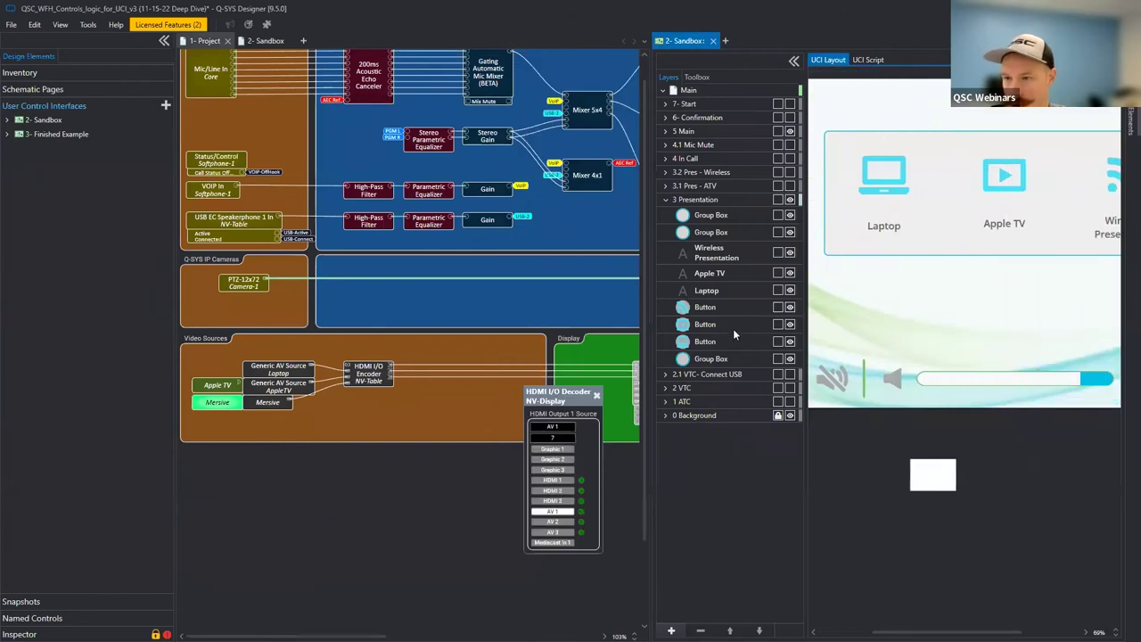
scroll(862, 248, "down", 2)
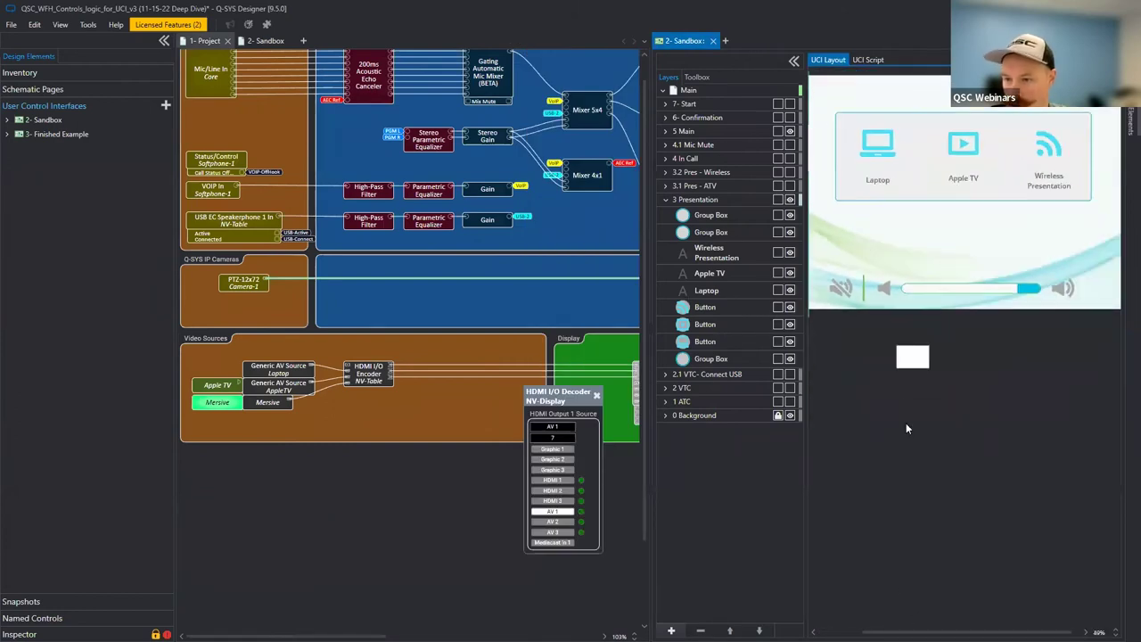
key("F6")
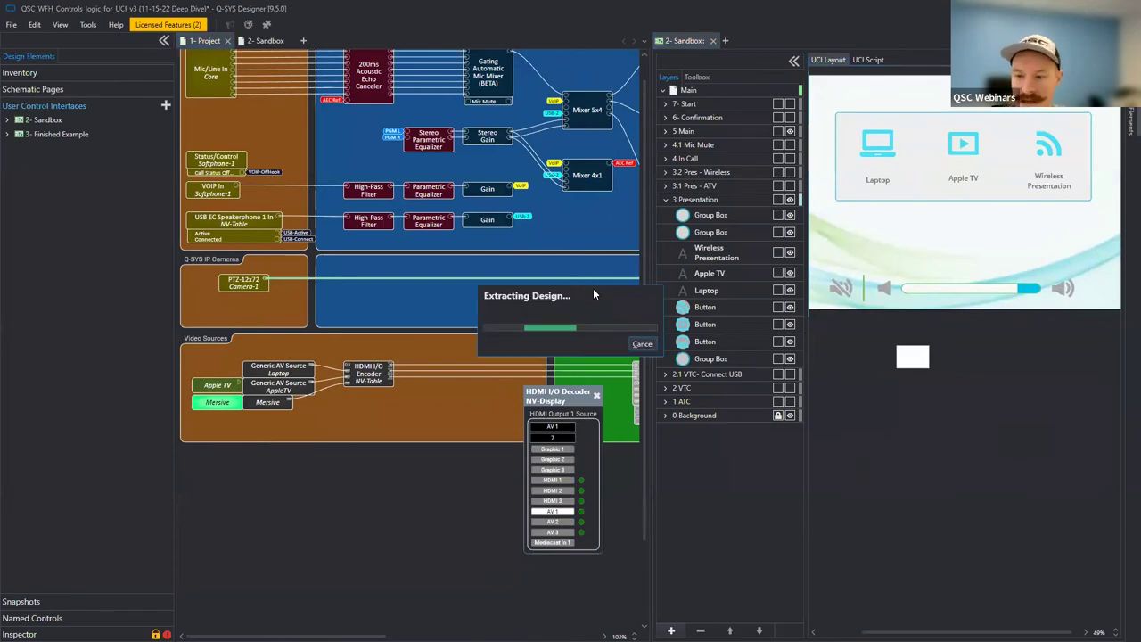
left_click_drag(567, 414, 566, 230)
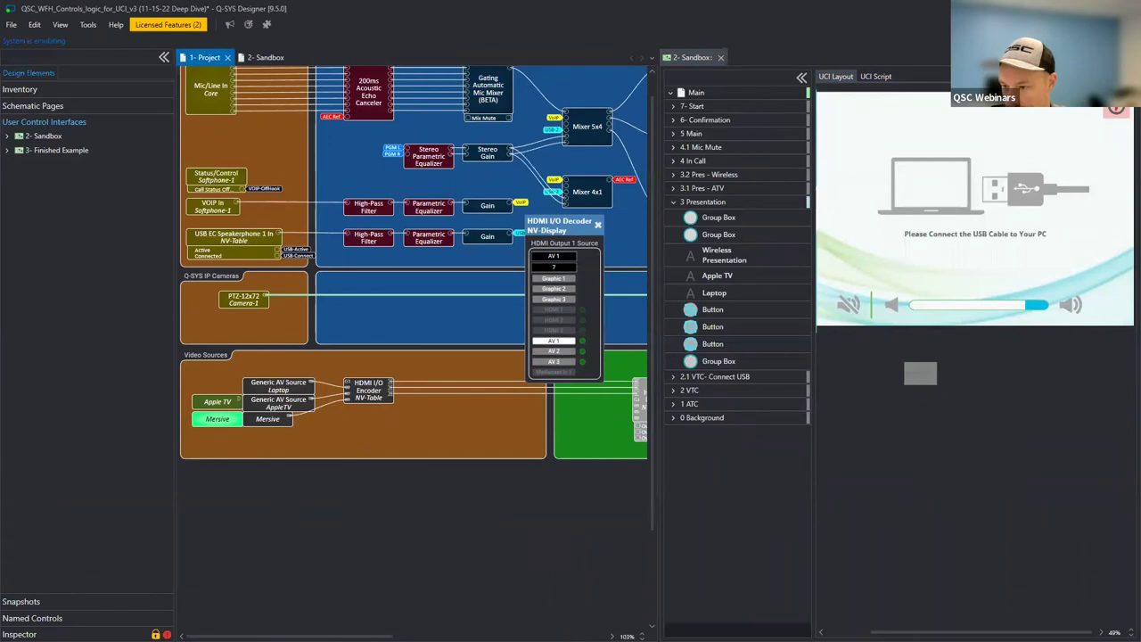
Open the UCI's presentation page and test decoder switching with the Laptop, Apple TV and Wireless Presentation buttons.
left_click(863, 202)
left_click(846, 162)
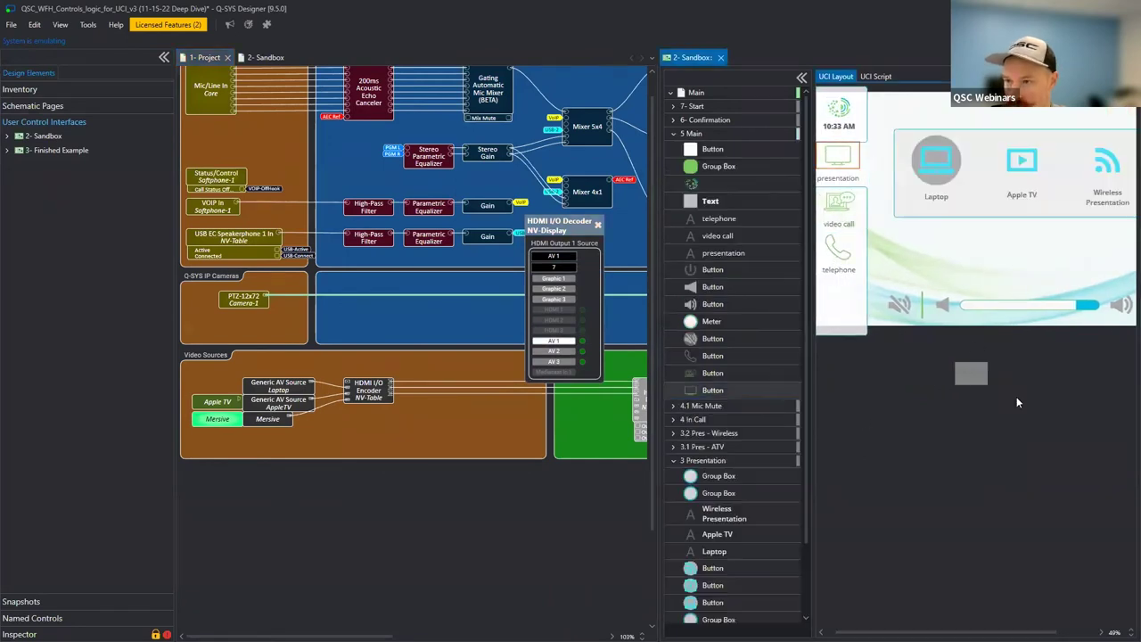
left_click(1013, 168)
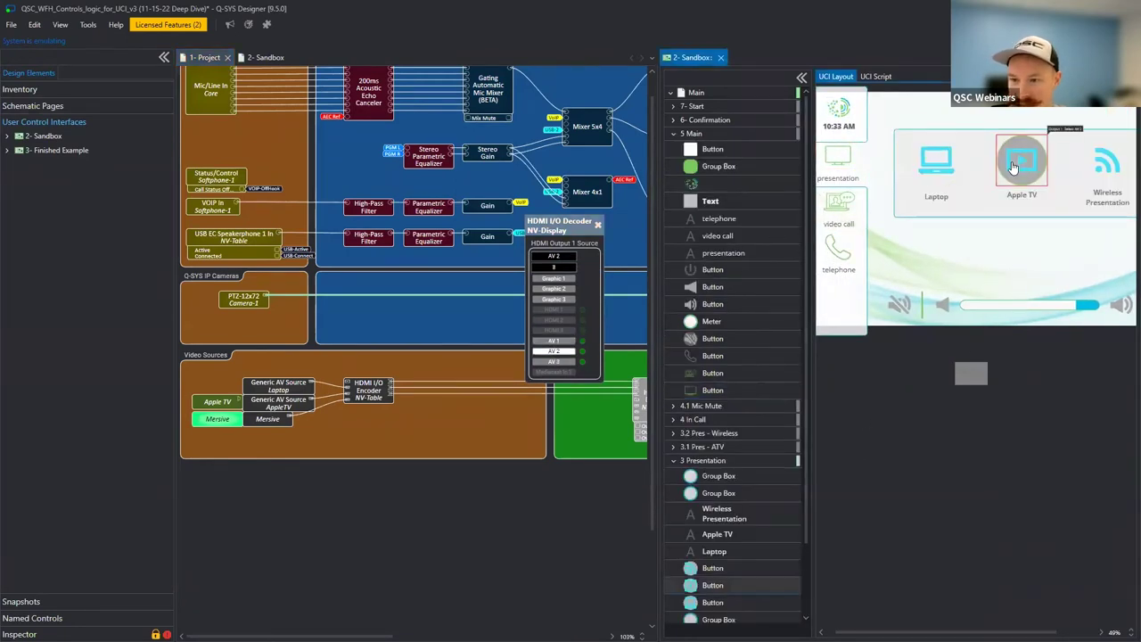
left_click(1112, 170)
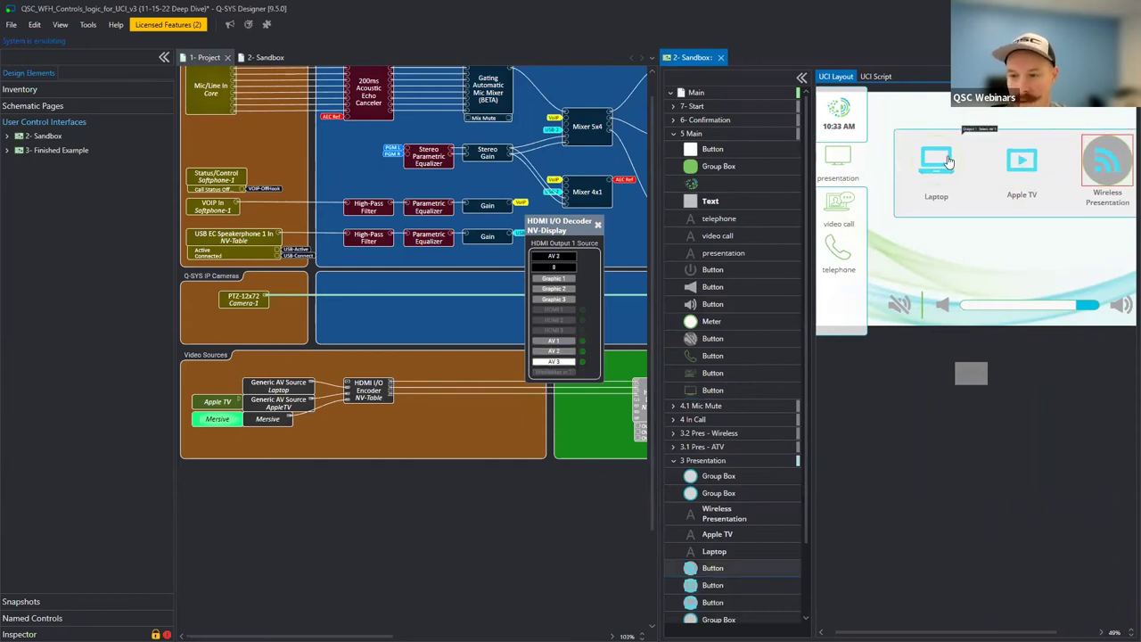
left_click(949, 160)
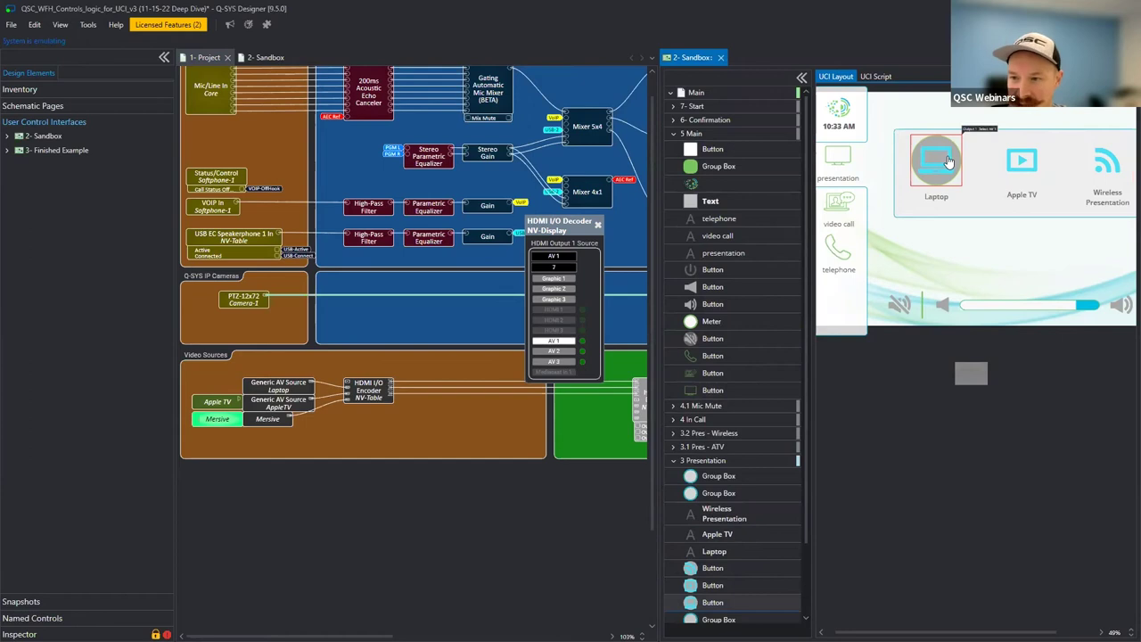
left_click(1025, 165)
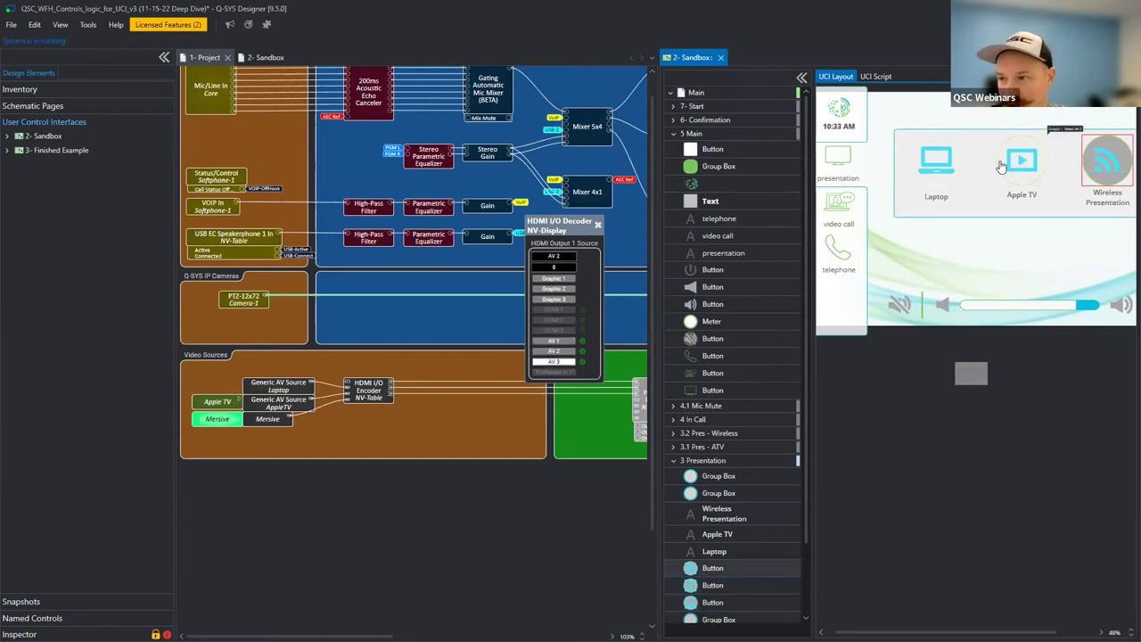
left_click(934, 170)
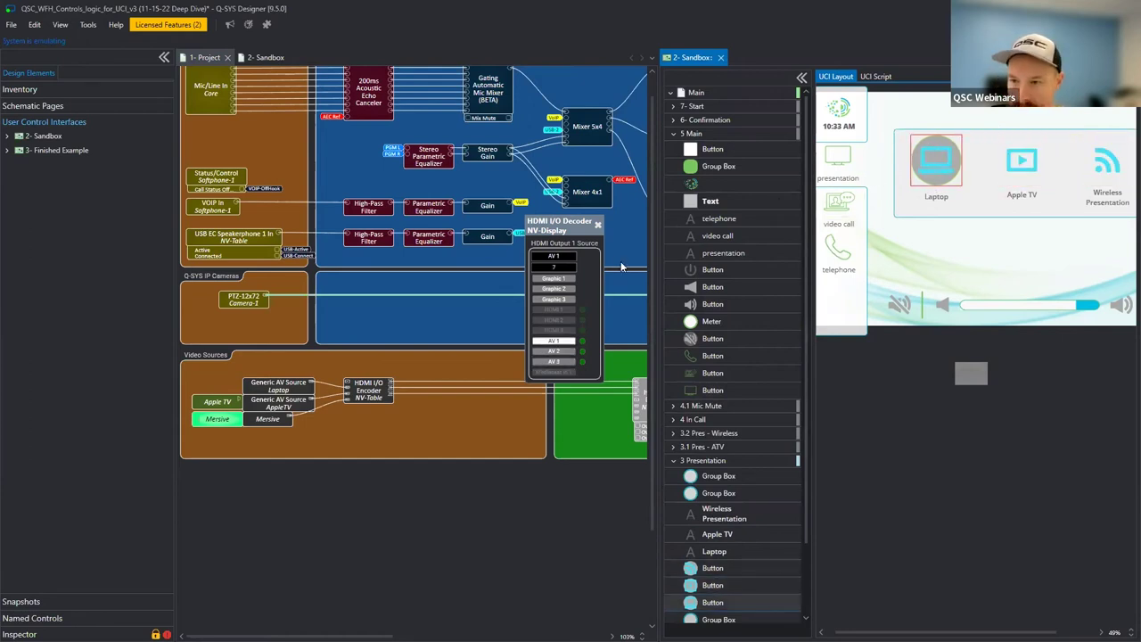
Switch the NV-Display output repeatedly among AV 1, AV 2 and AV 3 to check the UCI source buttons' feedback, ending on AV 1.
left_click(554, 350)
left_click(558, 360)
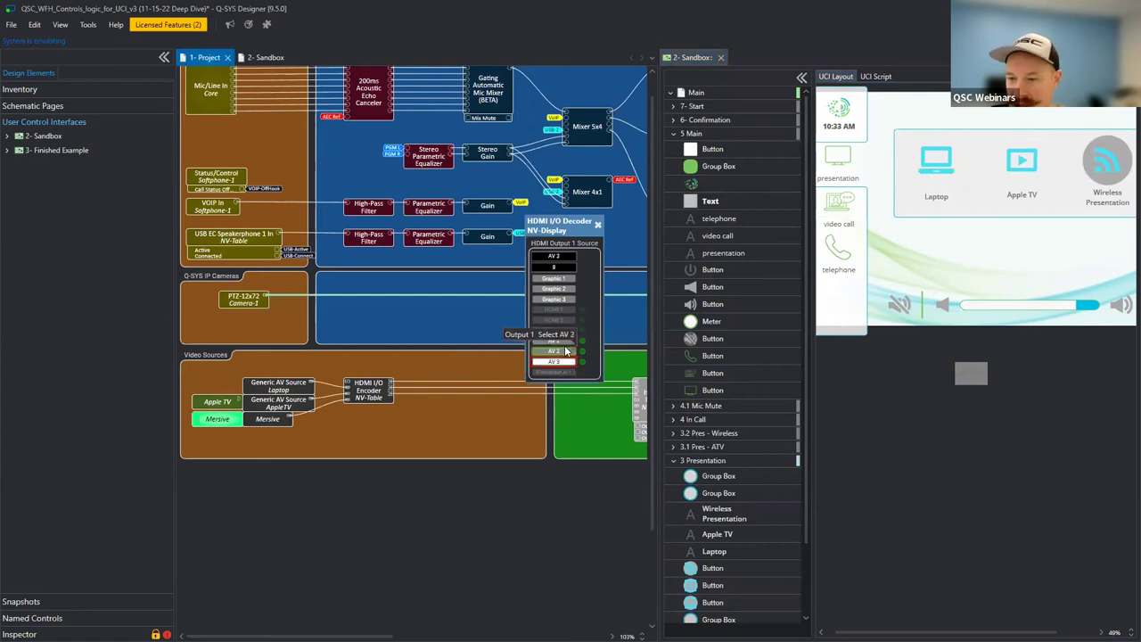
left_click(561, 342)
left_click(565, 352)
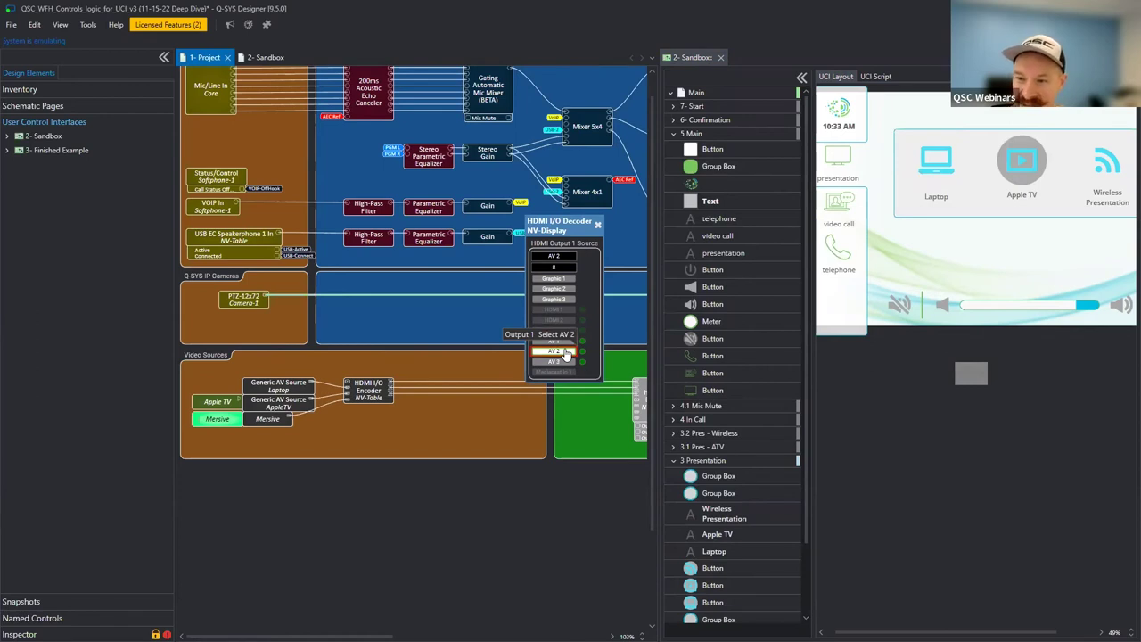
left_click(562, 342)
left_click(563, 351)
left_click(562, 361)
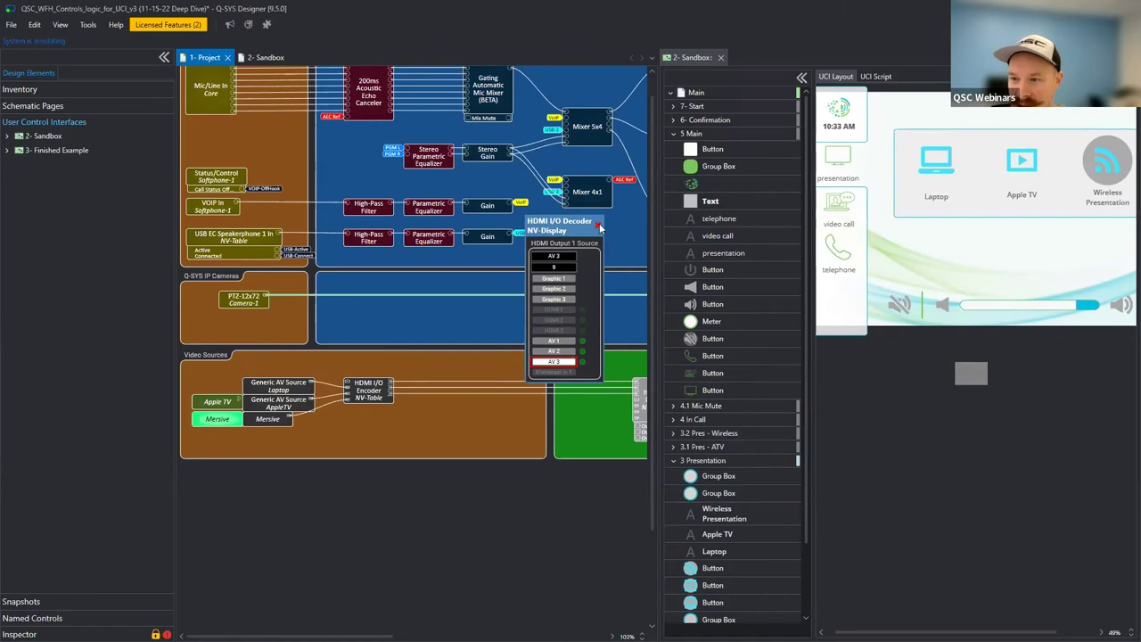
left_click(569, 342)
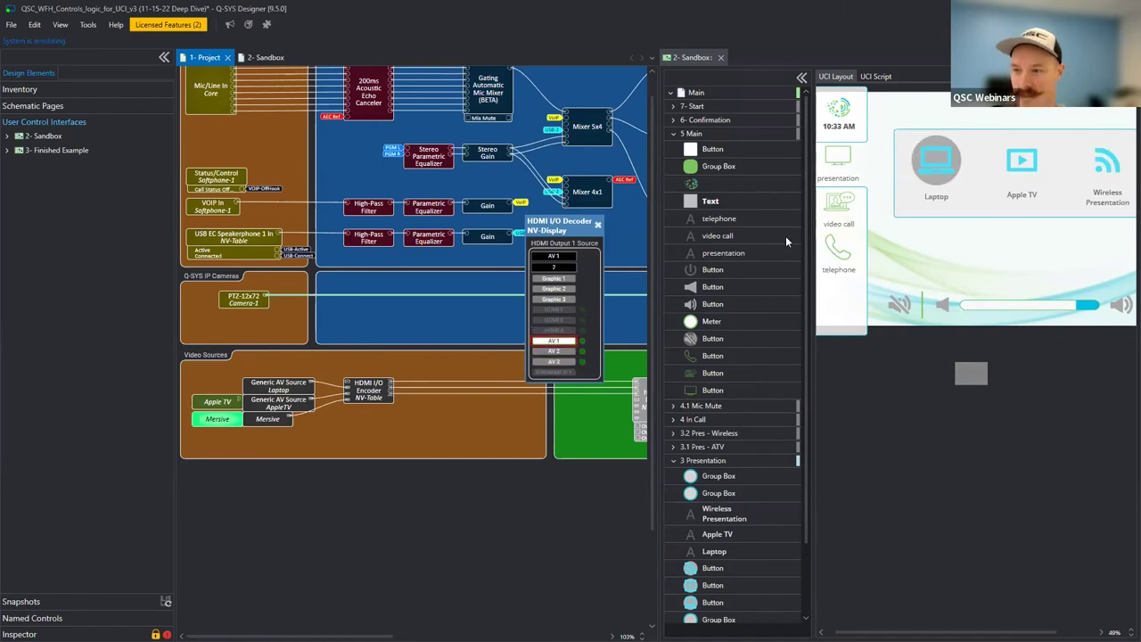
Open the UCI's video call page and turn on the white test button below the layout to view the camera controls.
left_click(845, 157)
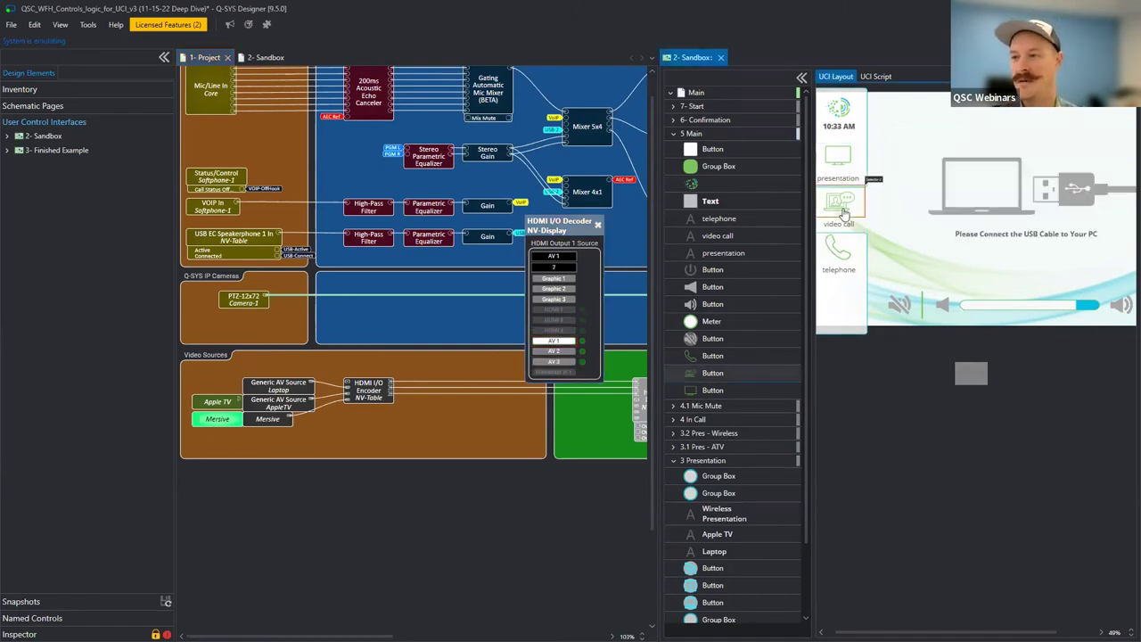
left_click(838, 203)
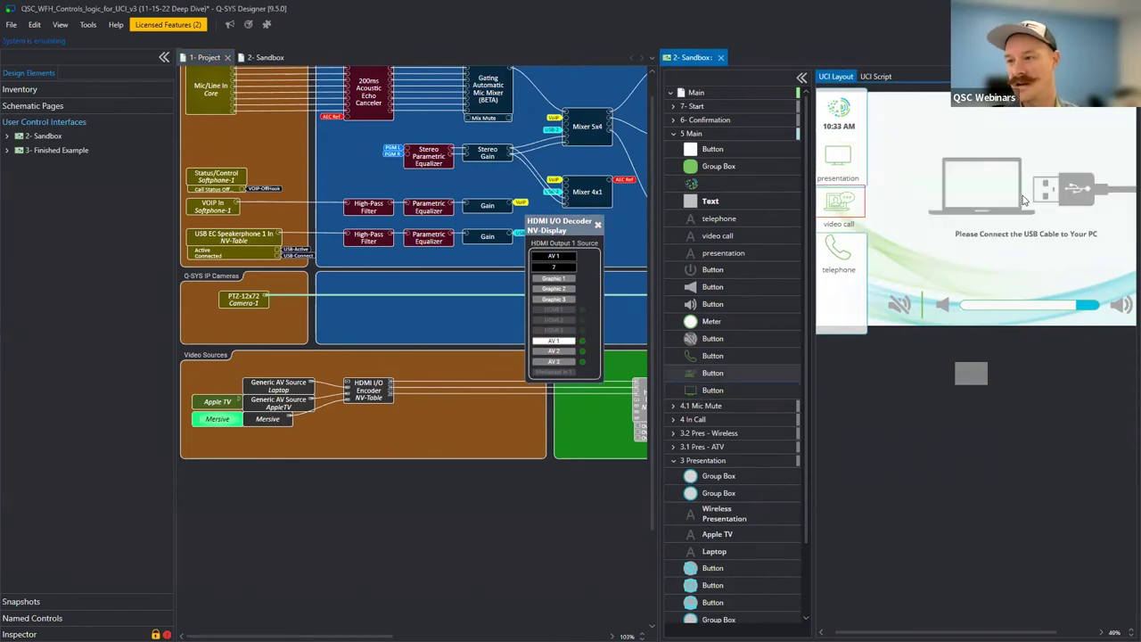
left_click(970, 373)
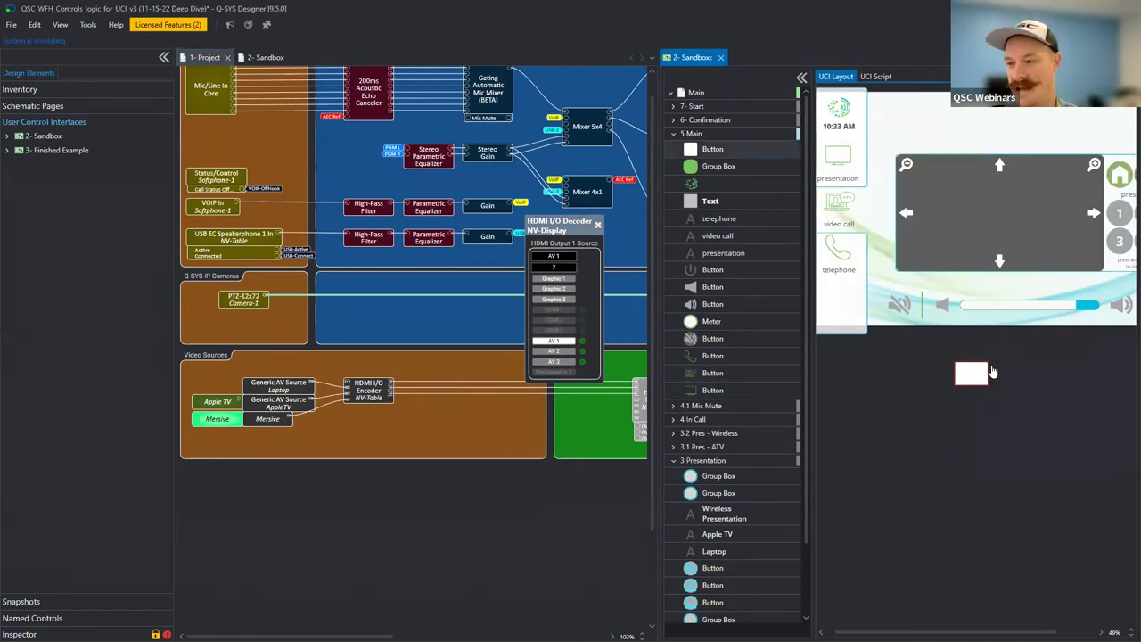
Stop the emulation and collapse the 5 Main and 3 Presentation layers in the Sandbox UCI.
left_click_drag(811, 203, 769, 199)
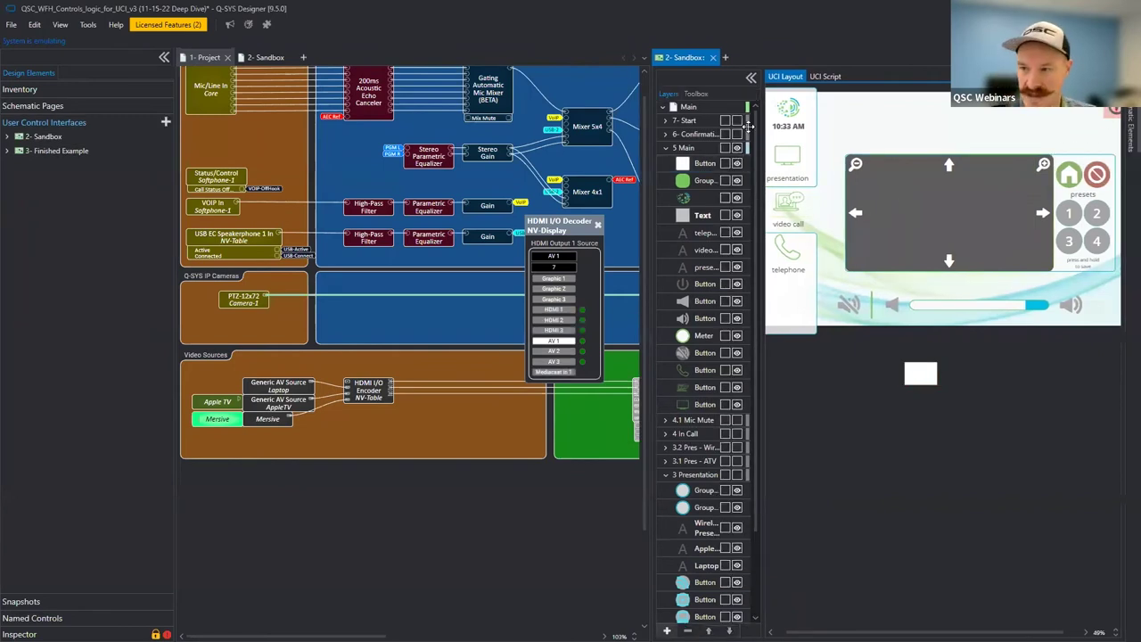
key("shift+F5")
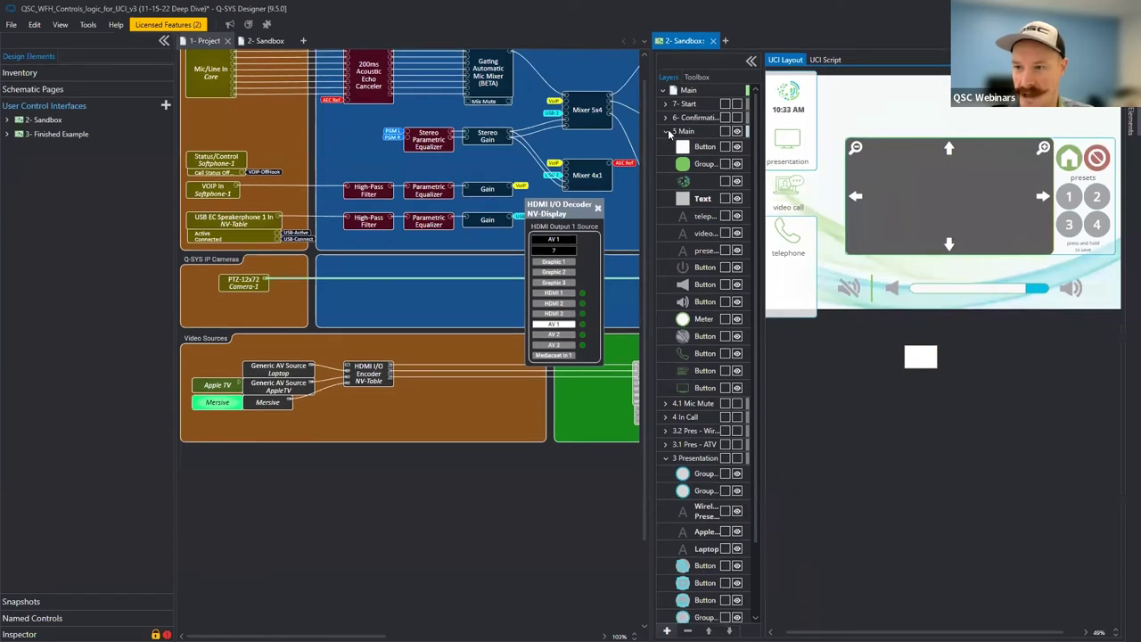
left_click(665, 131)
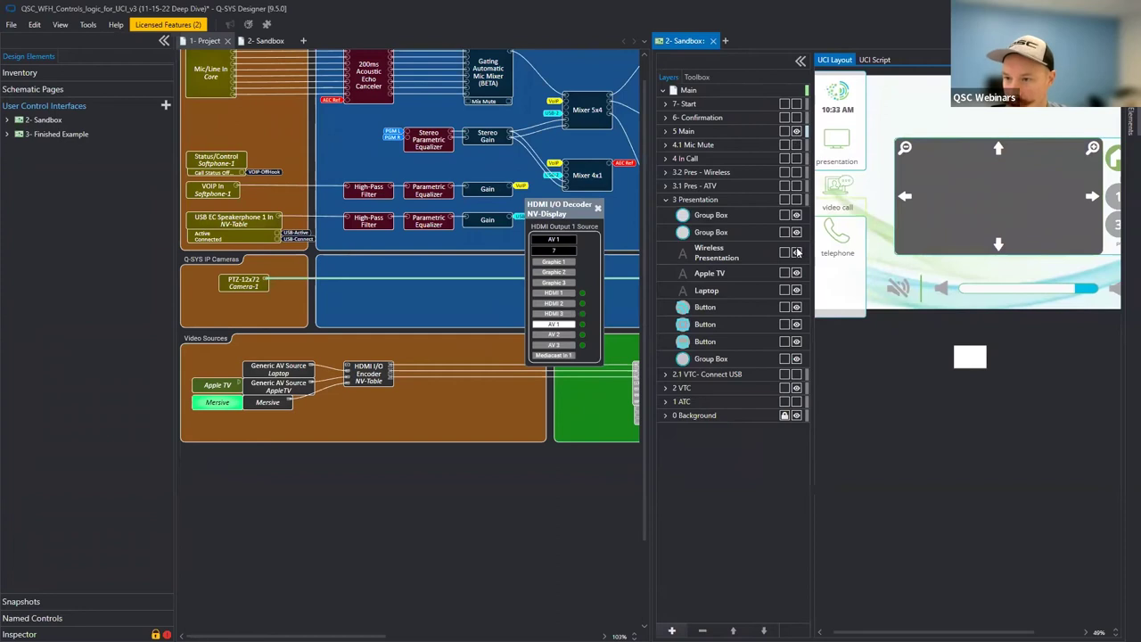
left_click(665, 200)
Hide the 2 VTC layer, show the 3 Presentation layer, and briefly preview the 3.1 Pres - ATV layer.
left_click(796, 226)
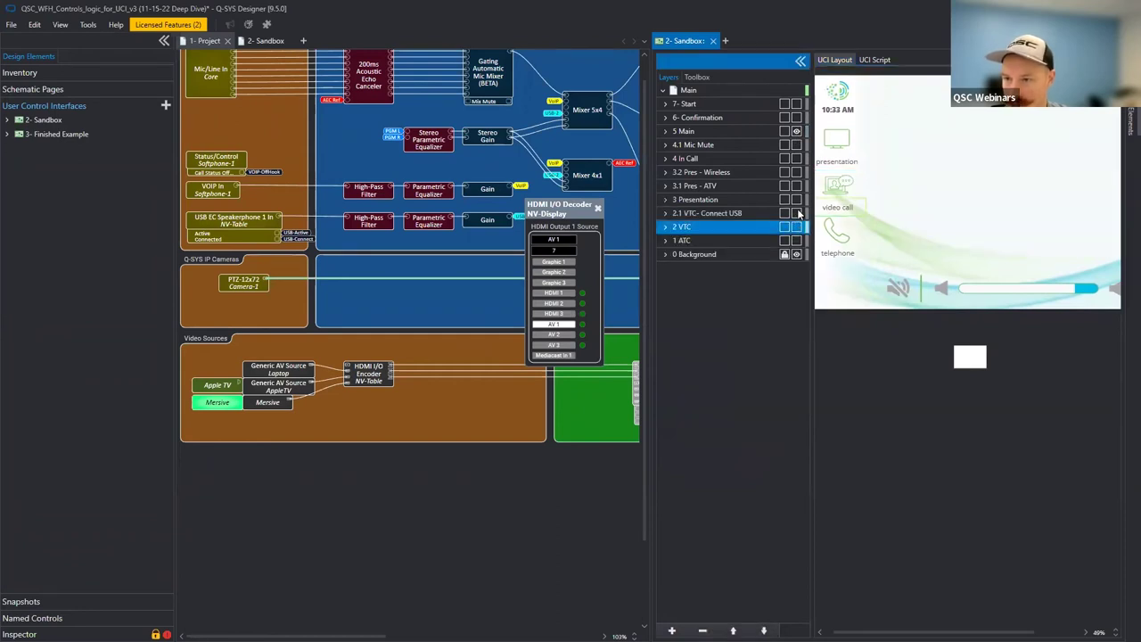
left_click(796, 201)
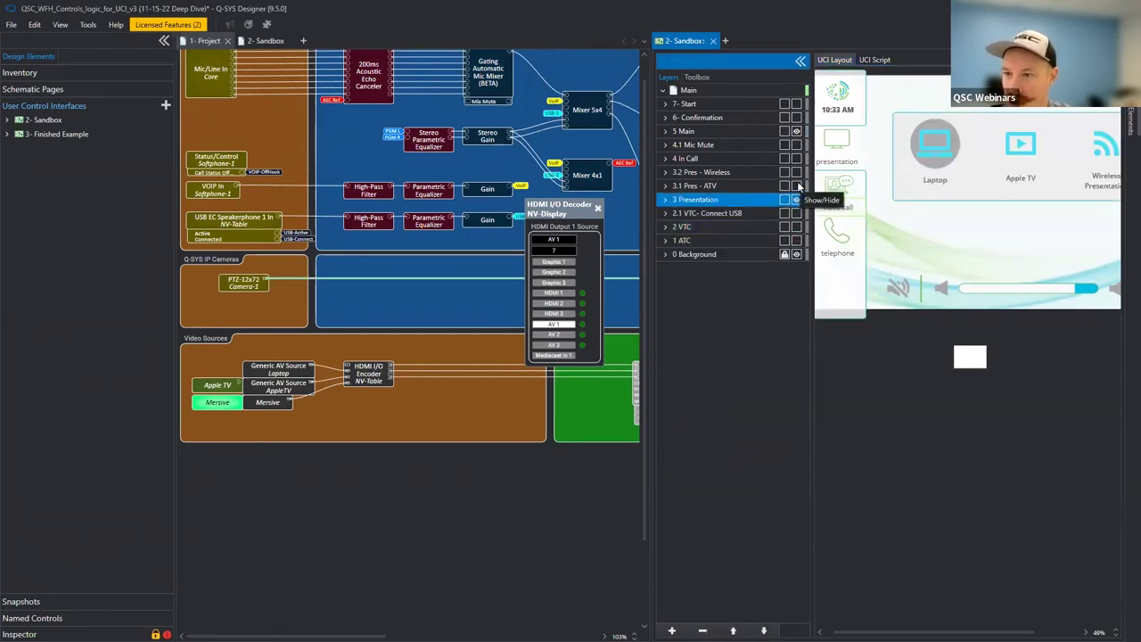
left_click(797, 185)
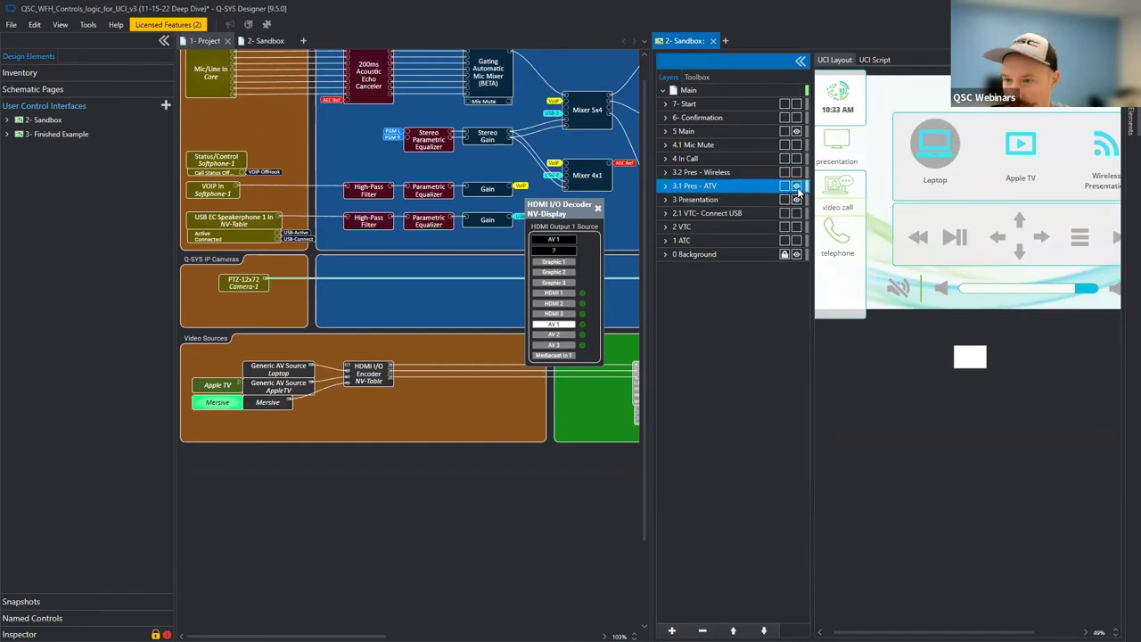
left_click(796, 186)
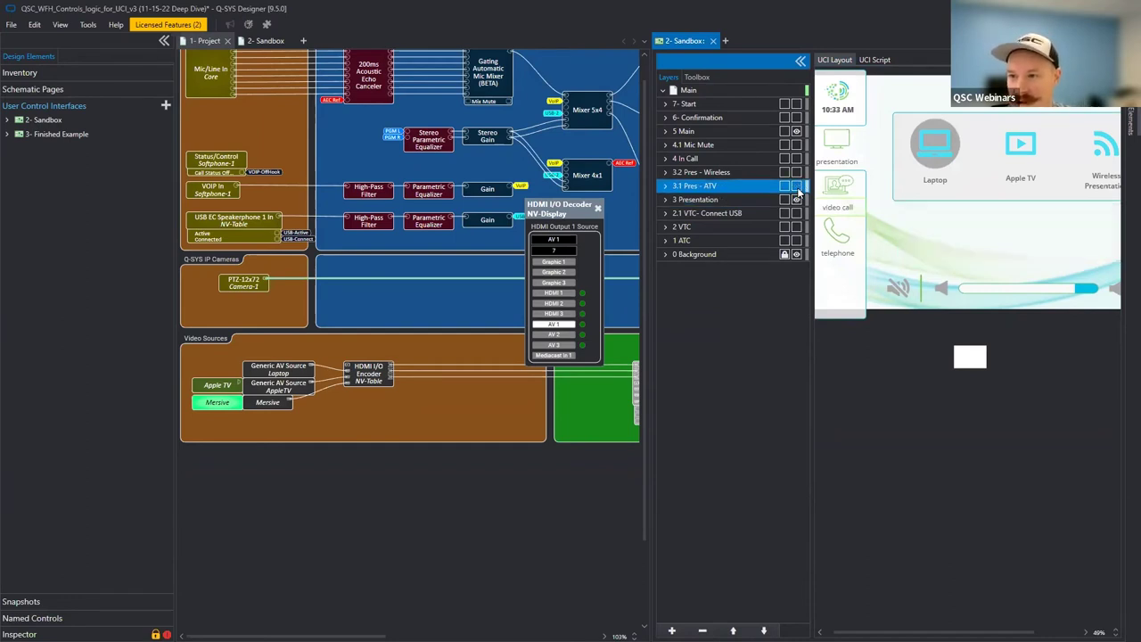
Preview the 3.2 Pres - Wireless layer in the Sandbox UCI and show the 3.1 Pres - ATV layer in its place.
left_click(796, 172)
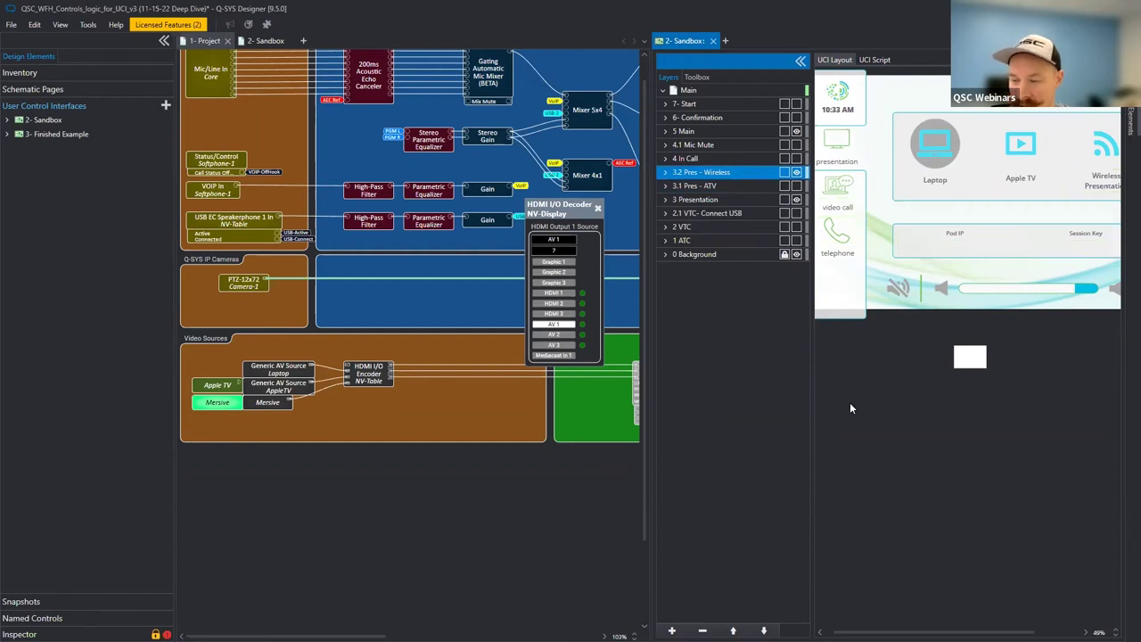
left_click_drag(814, 397, 777, 397)
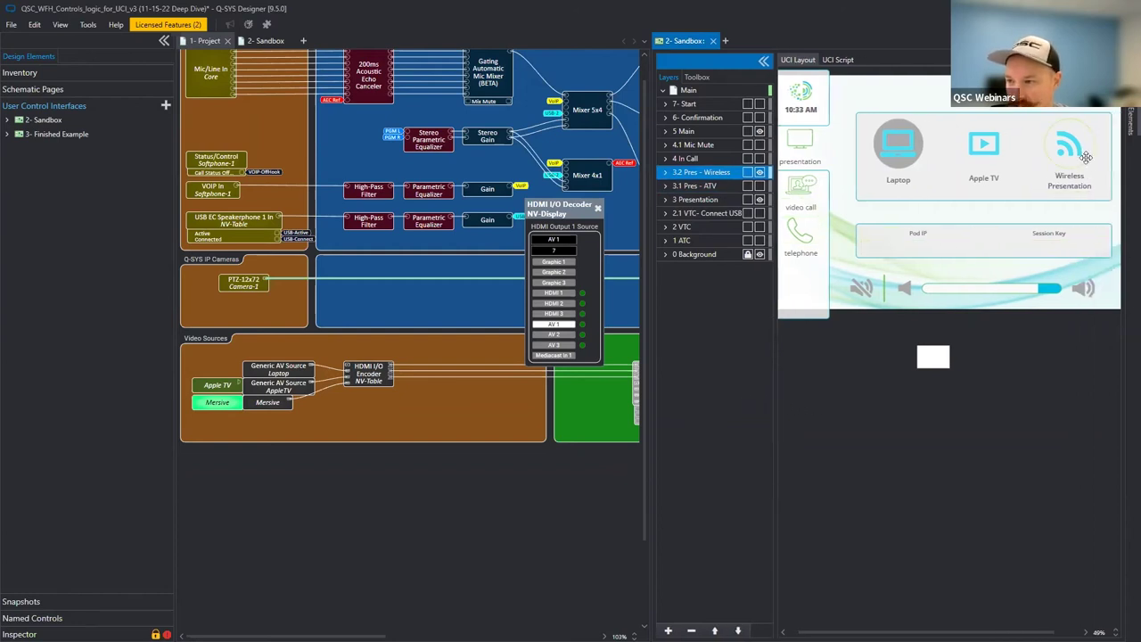
left_click(761, 186)
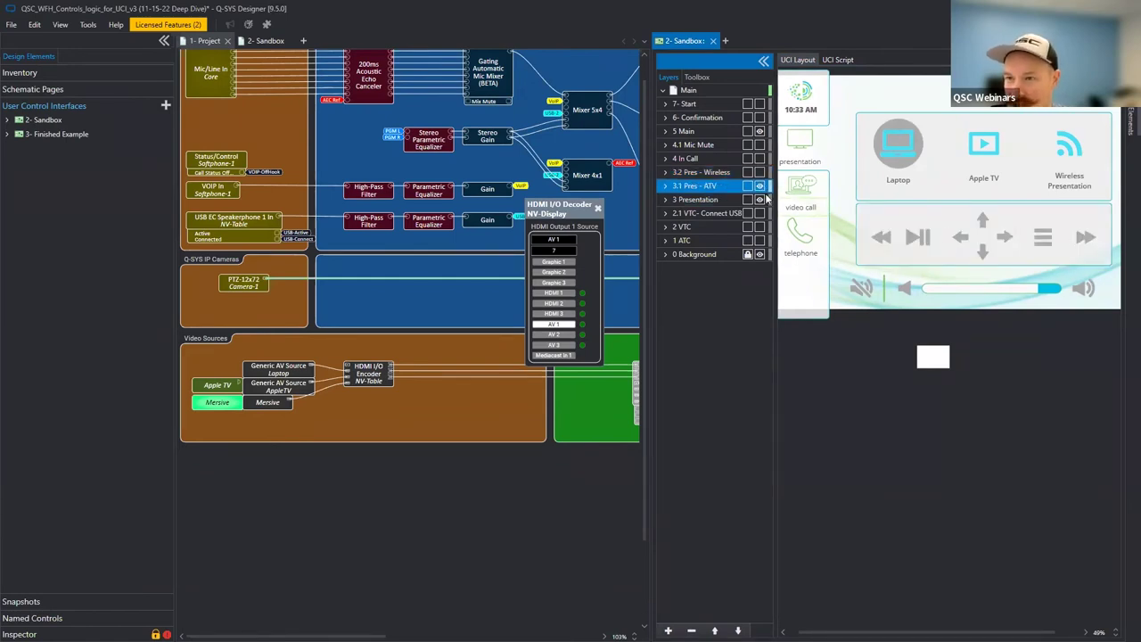
Close the UCI editor and place a copy of the VTC section's ucilayercontroller in the Presentation section of the Sandbox schematic.
left_click(261, 45)
scroll(411, 273, "up", 2)
scroll(570, 282, "right", 2)
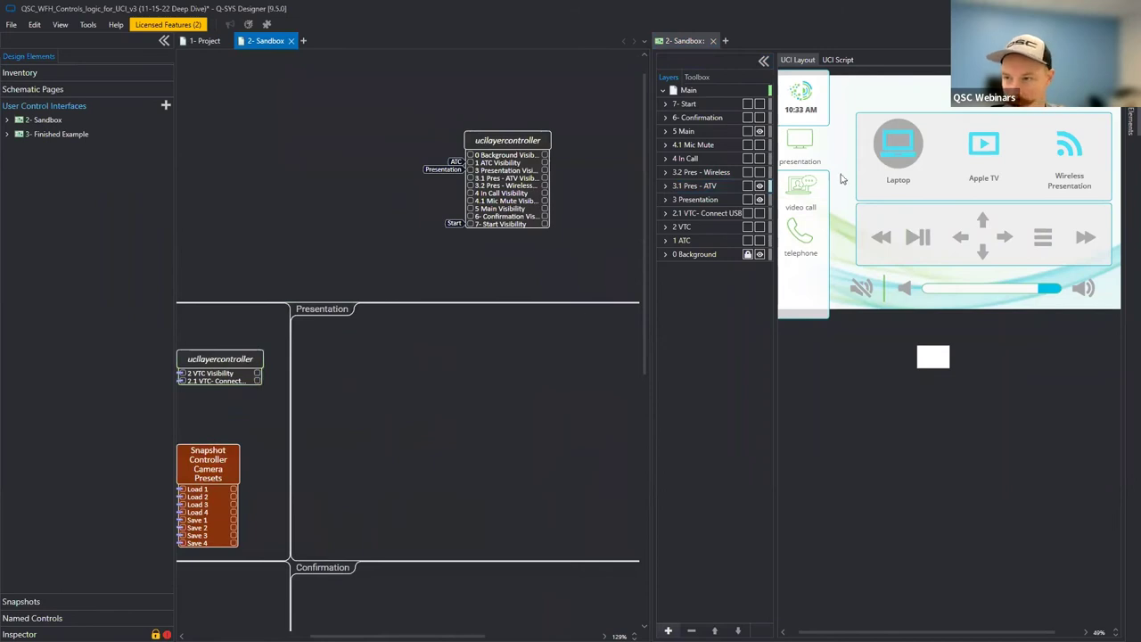
left_click(712, 41)
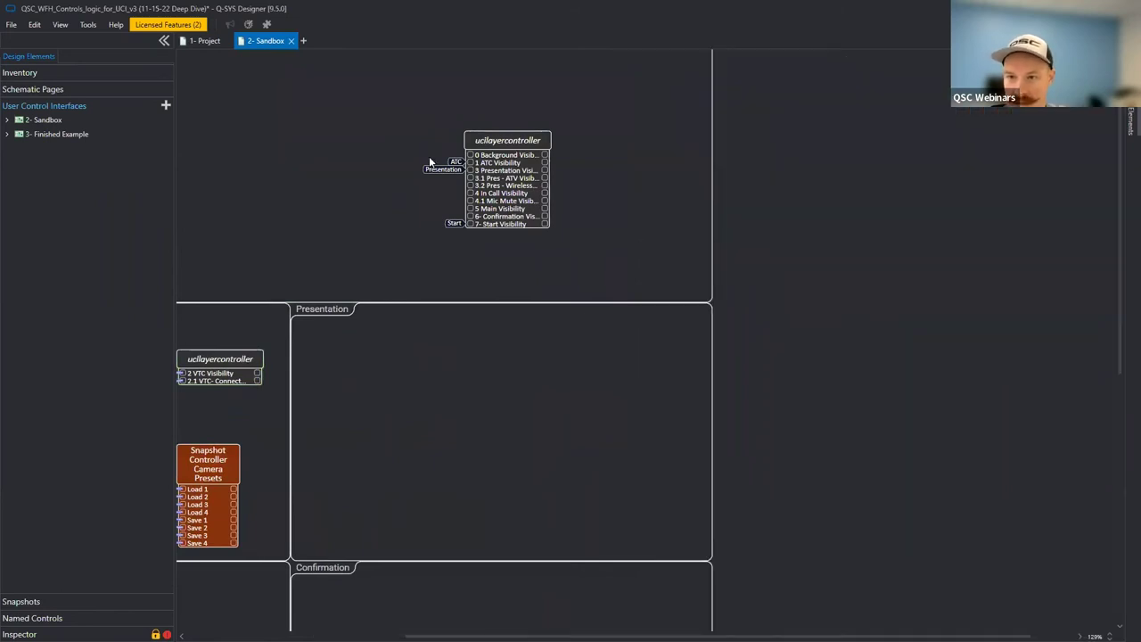
scroll(586, 400, "left", 4)
left_click_drag(413, 362, 880, 342)
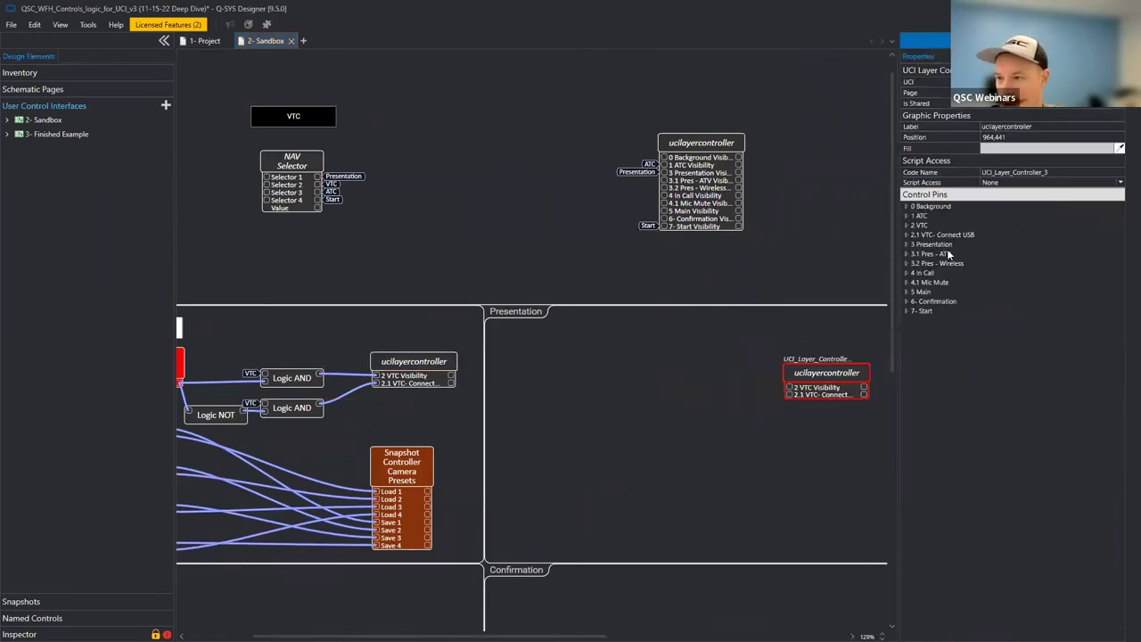
Expose the Visibility control pins of 3.1 Pres - ATV and 3.2 Pres - Wireless on the copied layer controller.
left_click(906, 253)
left_click(905, 281)
double_click(932, 272)
double_click(932, 301)
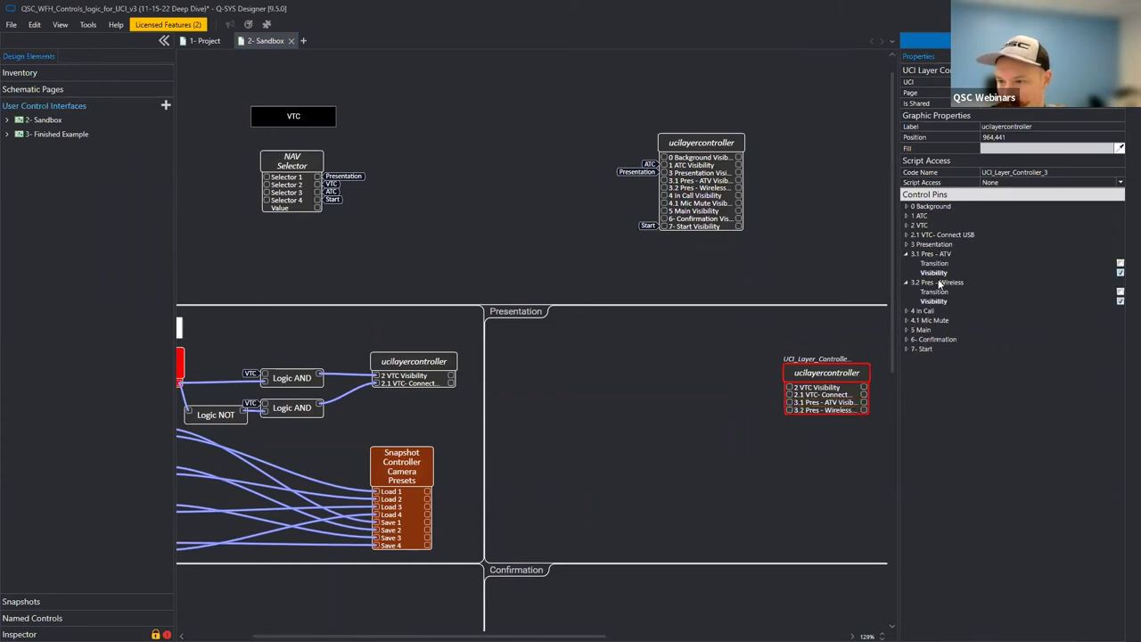
Remove the 2 VTC and 2.1 VTC- Connect USB Visibility pins from the copied layer controller.
left_click(906, 225)
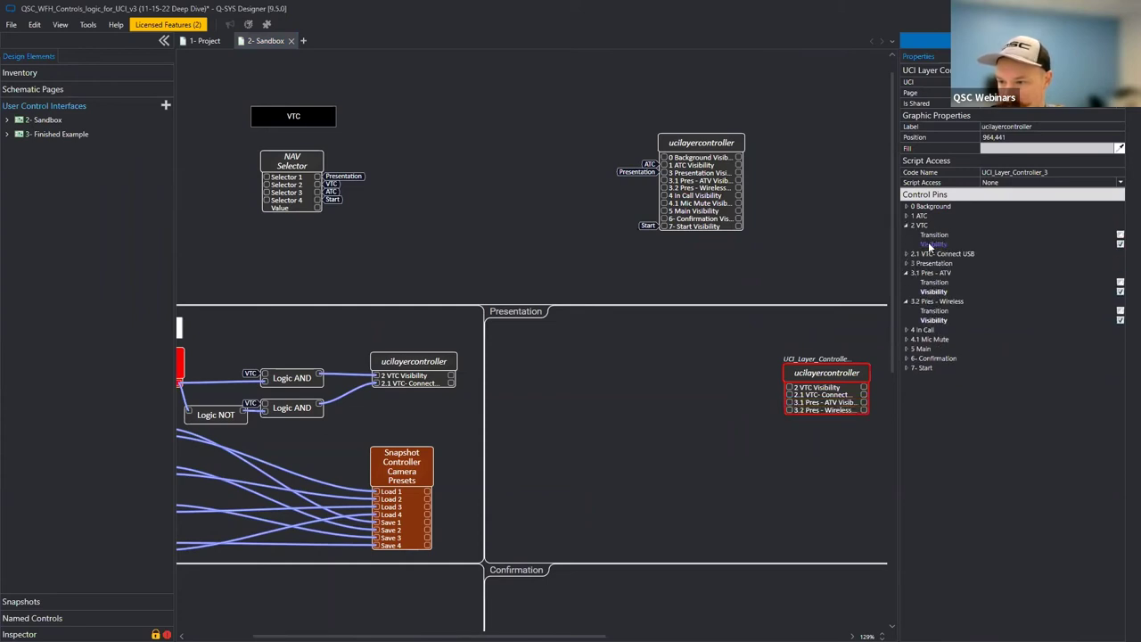
double_click(932, 244)
left_click(906, 253)
double_click(932, 272)
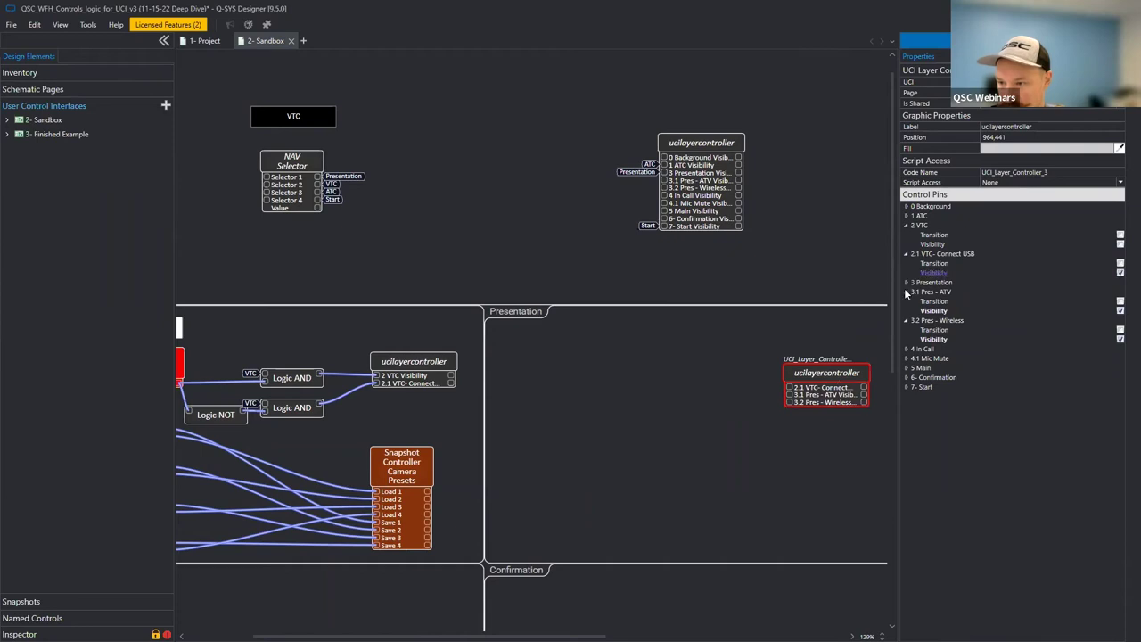
left_click(730, 388)
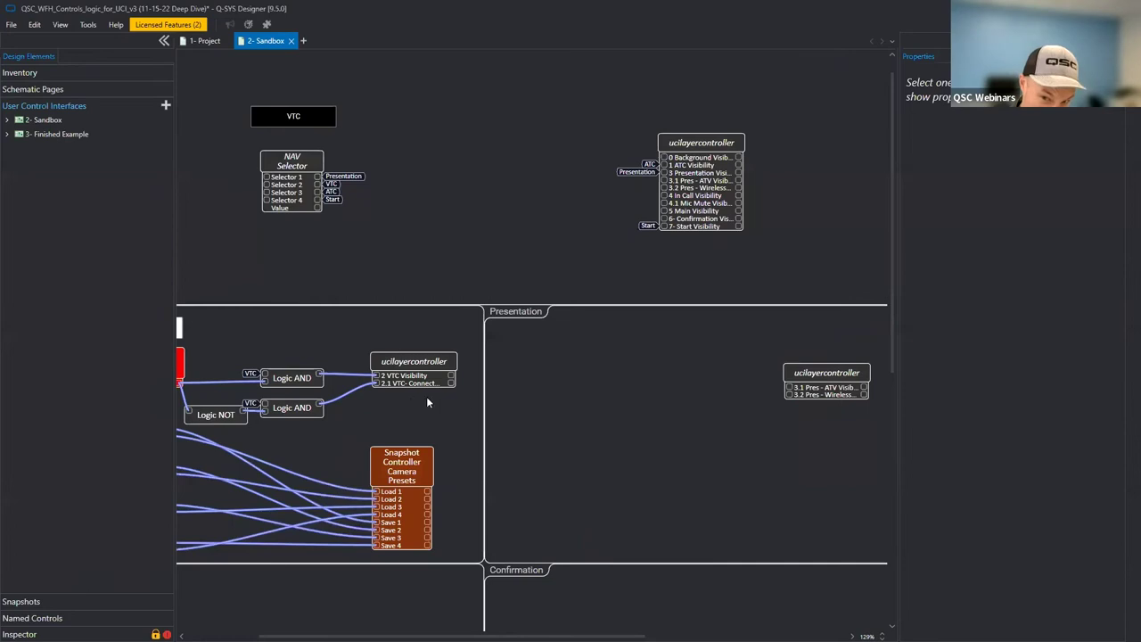
Copy the VTC section's upper Logic AND block into the Presentation section, beside the layer controller.
left_click_drag(502, 401, 539, 401)
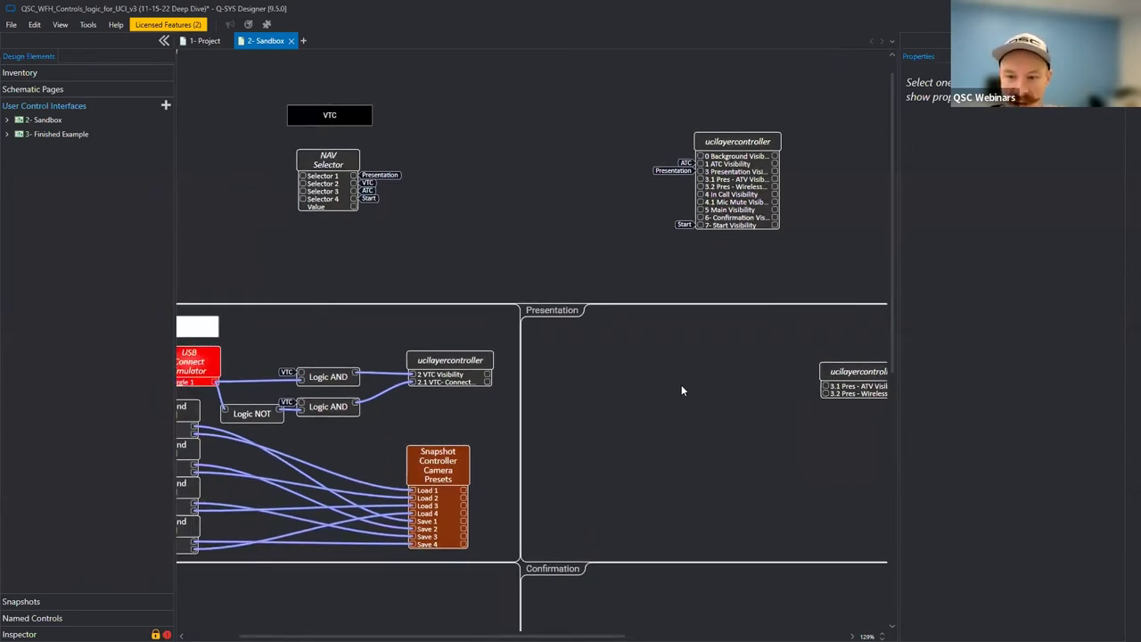
left_click_drag(652, 397, 619, 392)
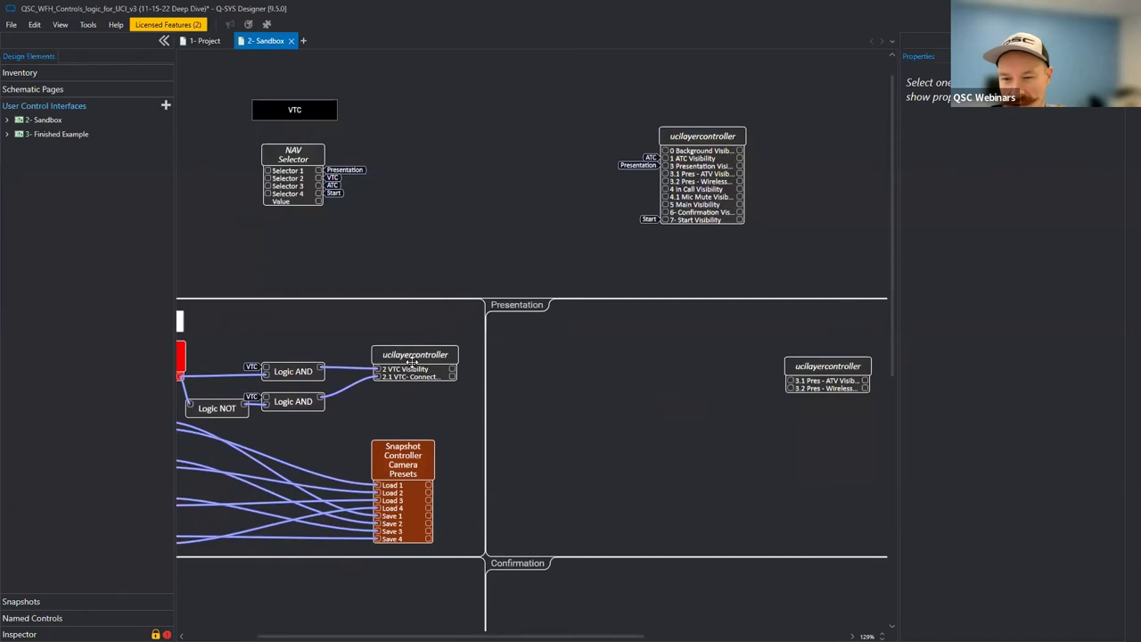
left_click(287, 379)
key("ctrl+c")
key("ctrl+v")
left_click(636, 353)
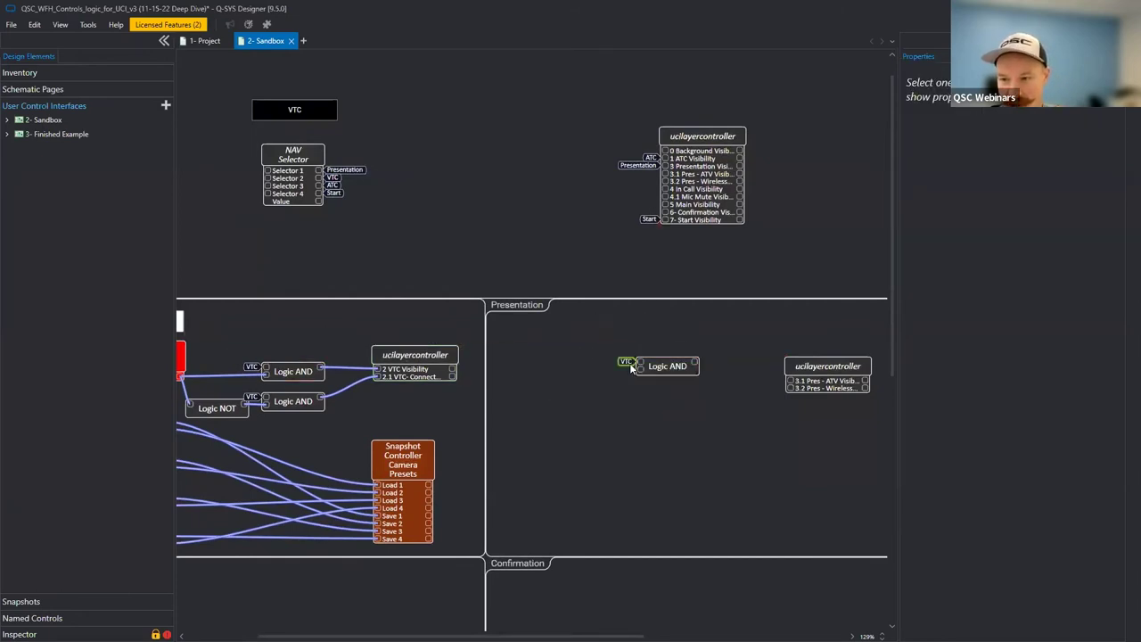
Replace the VTC tag on the copied Logic AND block with the Presentation tag and move the section's layer controller slightly upward.
left_click(345, 170)
key("ctrl+c")
key("ctrl+v")
left_click(682, 326)
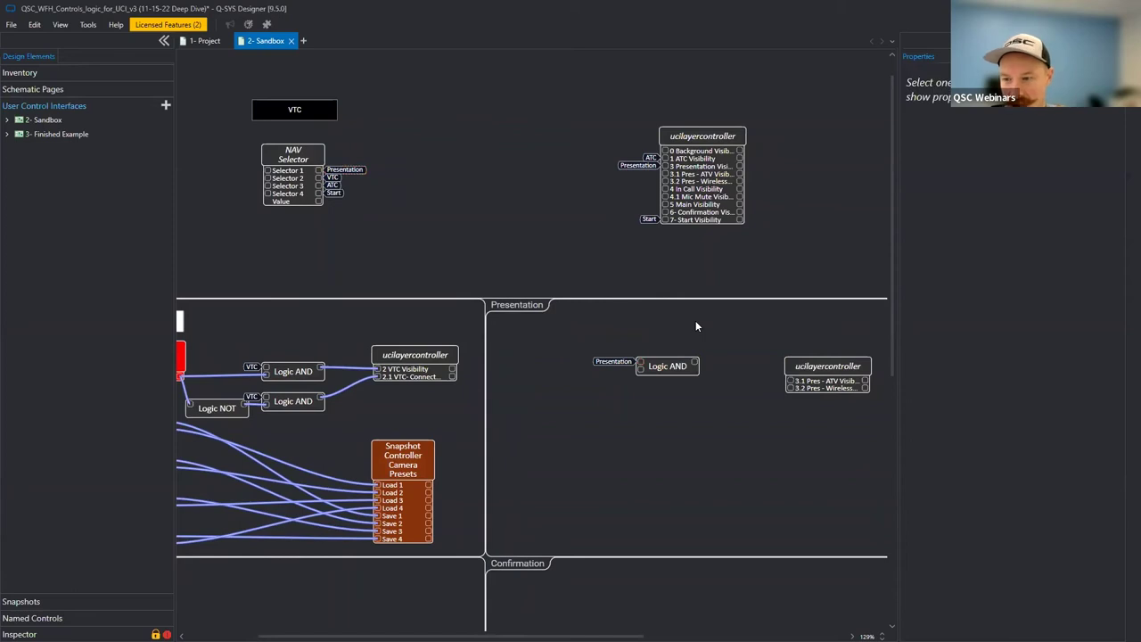
left_click_drag(814, 388, 484, 228)
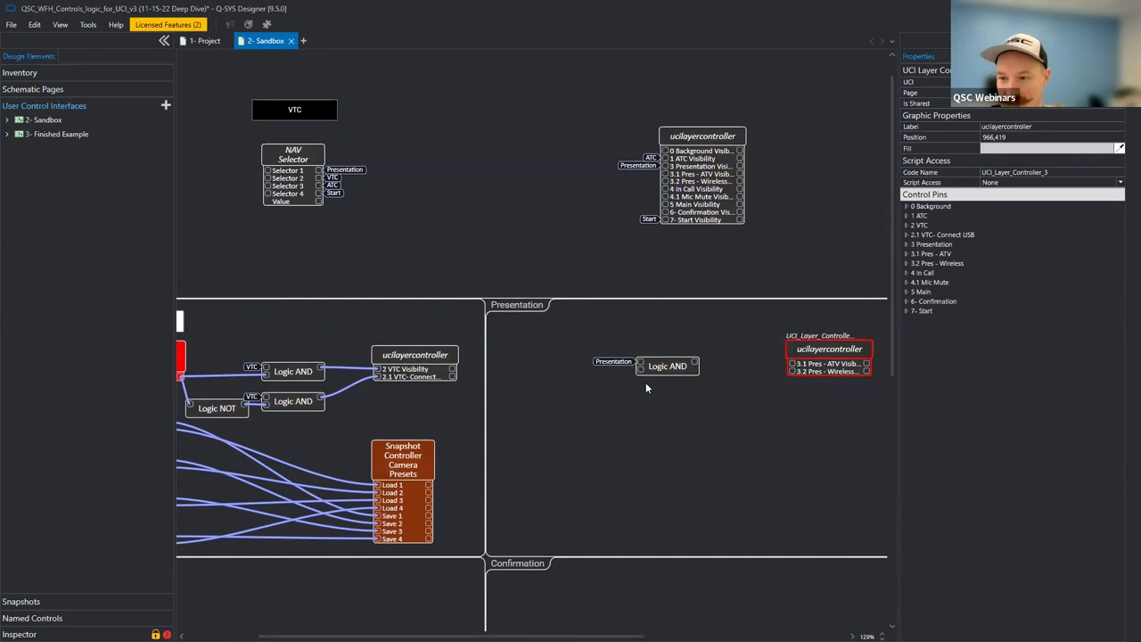
Examine the NV-Display decoder's Output 1 Select pins and their source wire tags on the Project page.
left_click(204, 40)
left_click(598, 207)
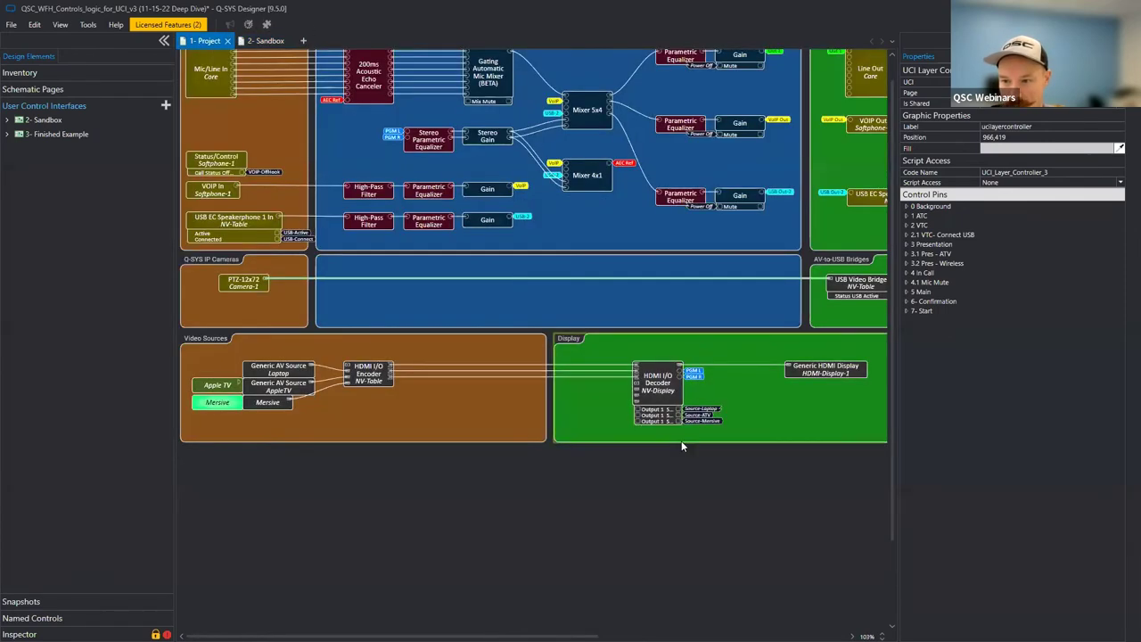
left_click(664, 392)
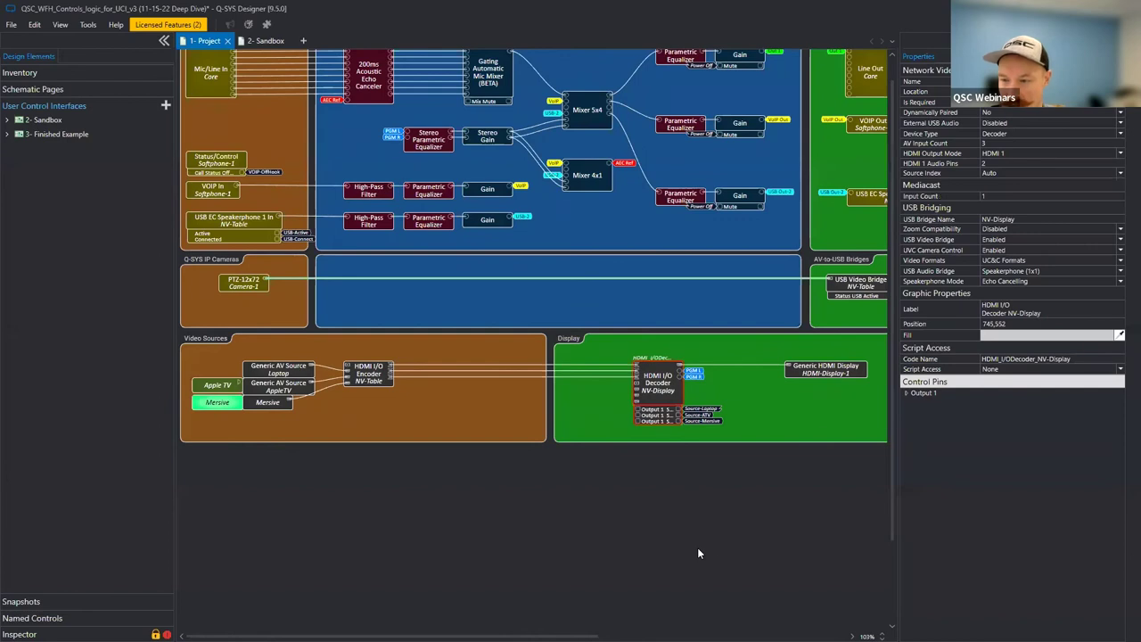
double_click(663, 378)
left_click_drag(621, 422, 618, 421)
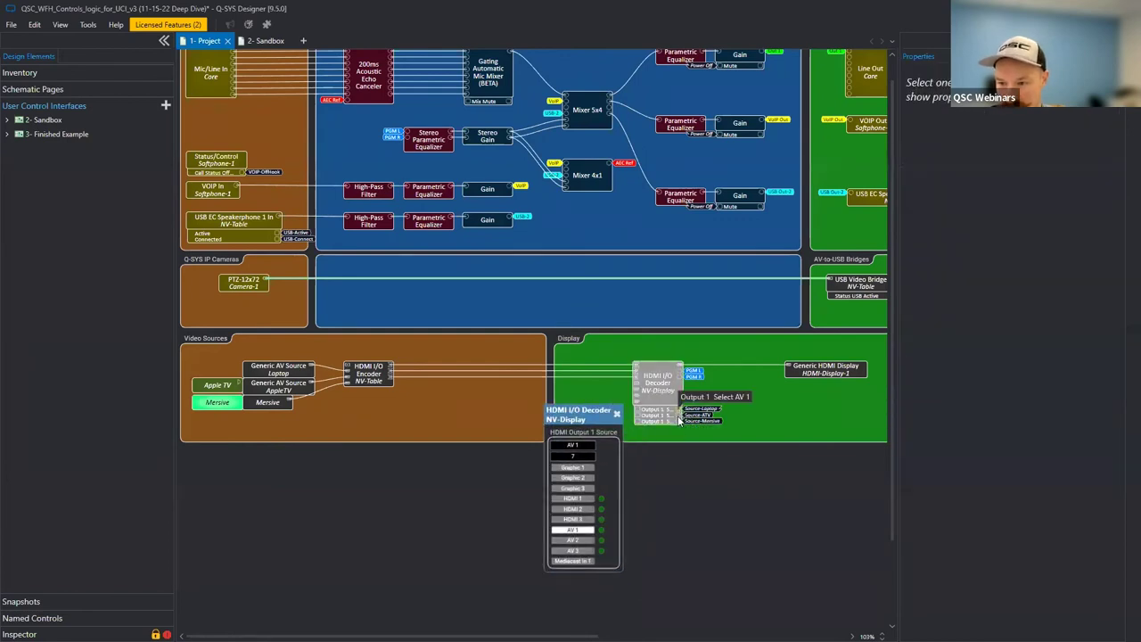
left_click(660, 382)
left_click(904, 394)
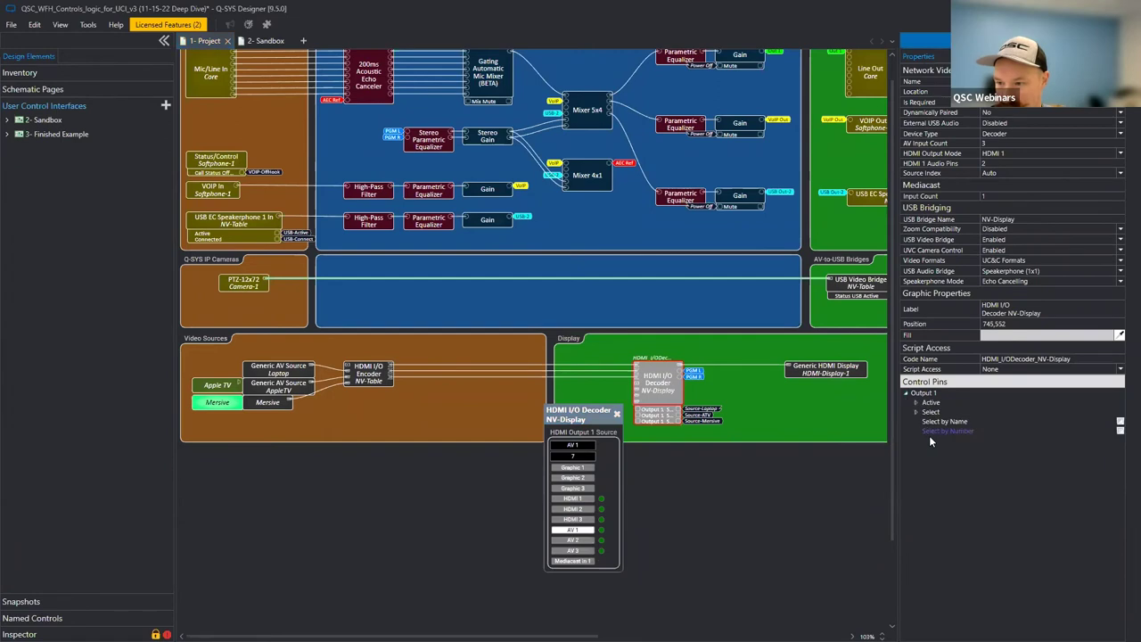
left_click(917, 412)
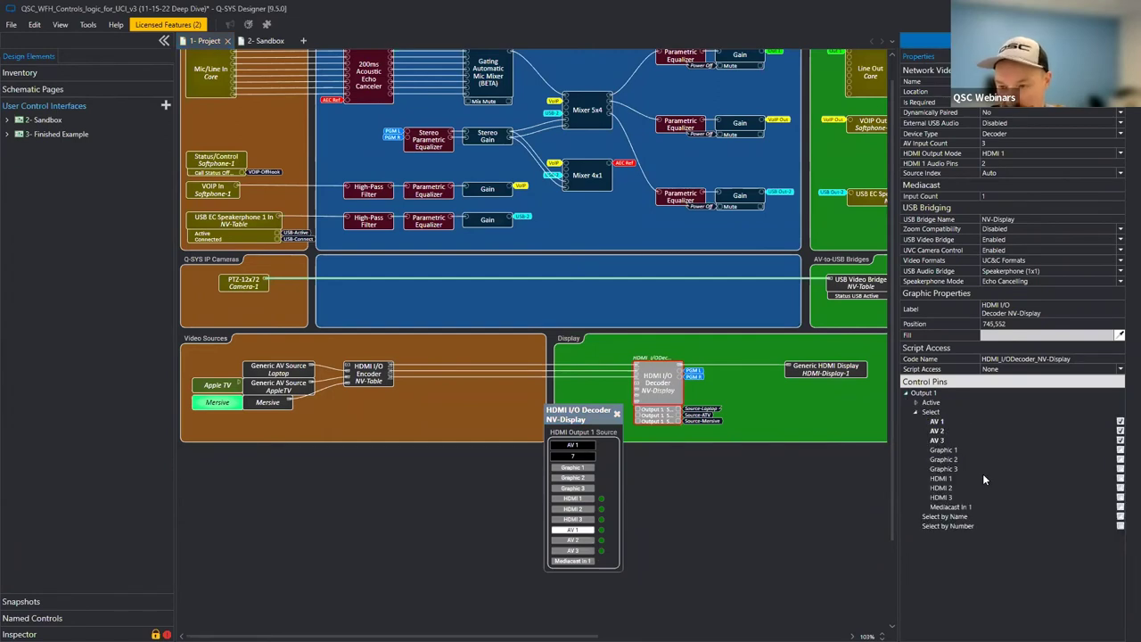
left_click(936, 422)
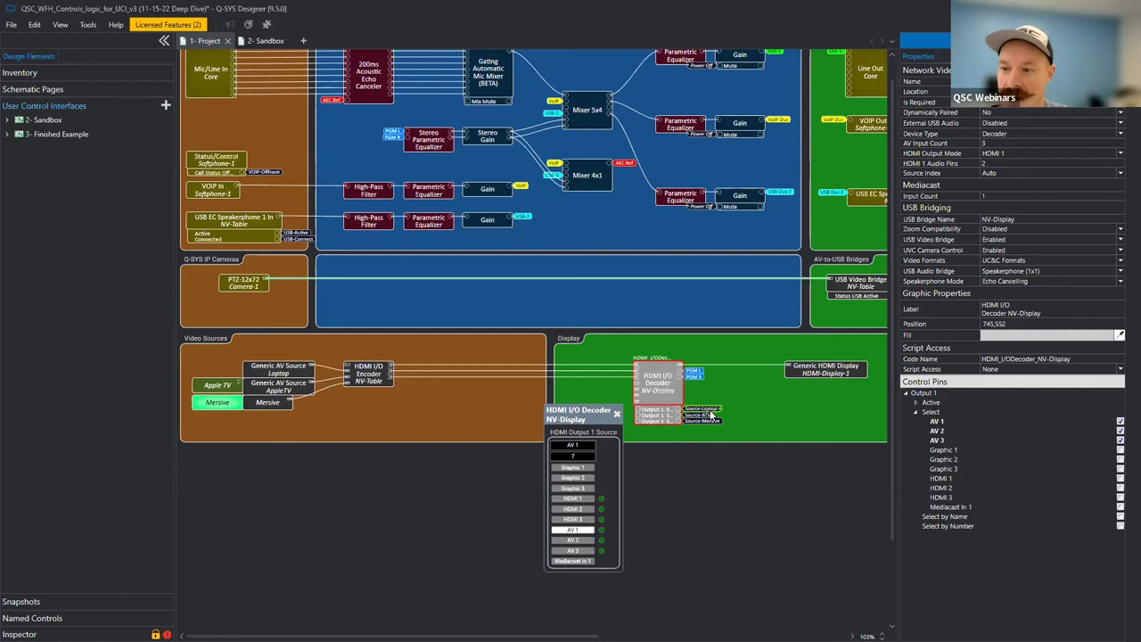
left_click(796, 429)
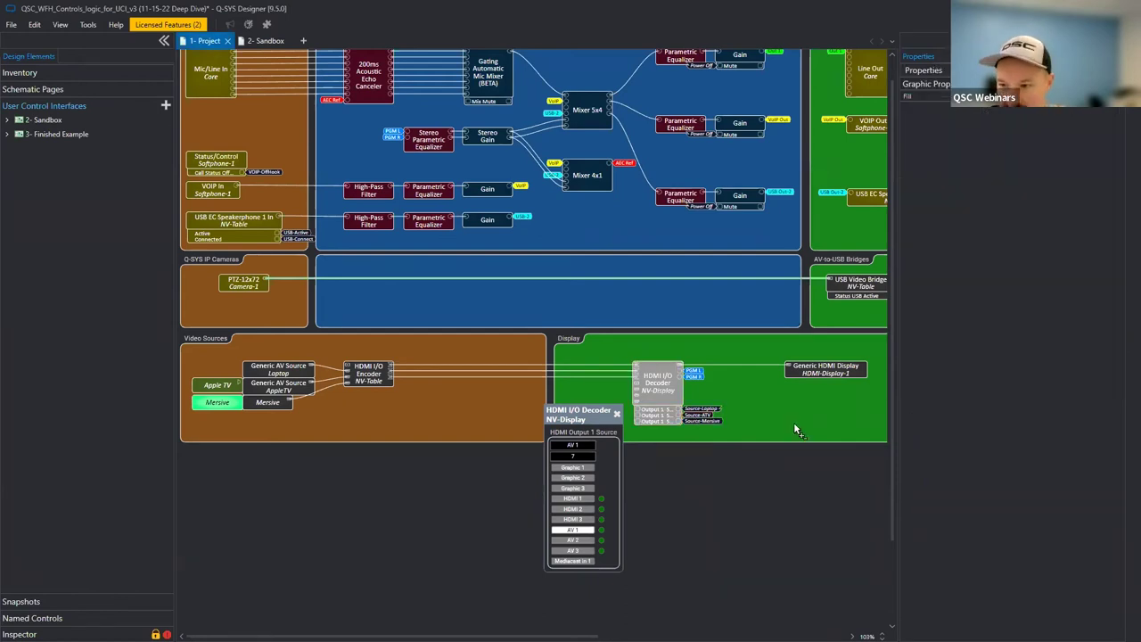
Tag the Presentation Logic AND's second input Source-ATV and wire its output to the 3.1 Pres - ATV Visibility pin.
left_click(265, 41)
left_click_drag(637, 370, 638, 371)
left_click(671, 370)
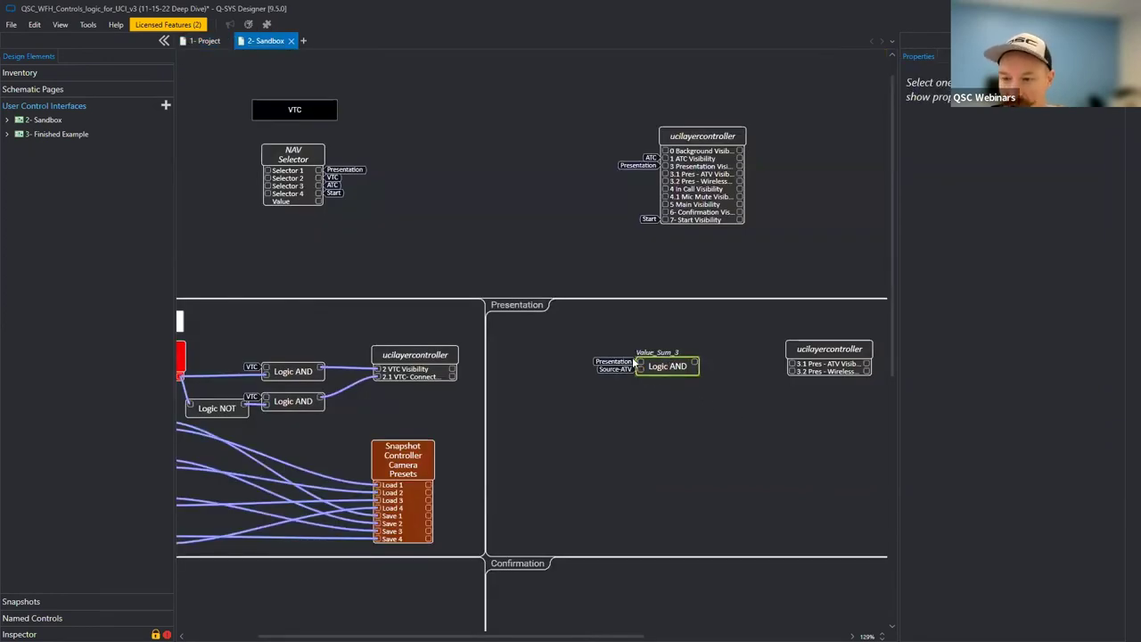
left_click_drag(695, 364, 790, 364)
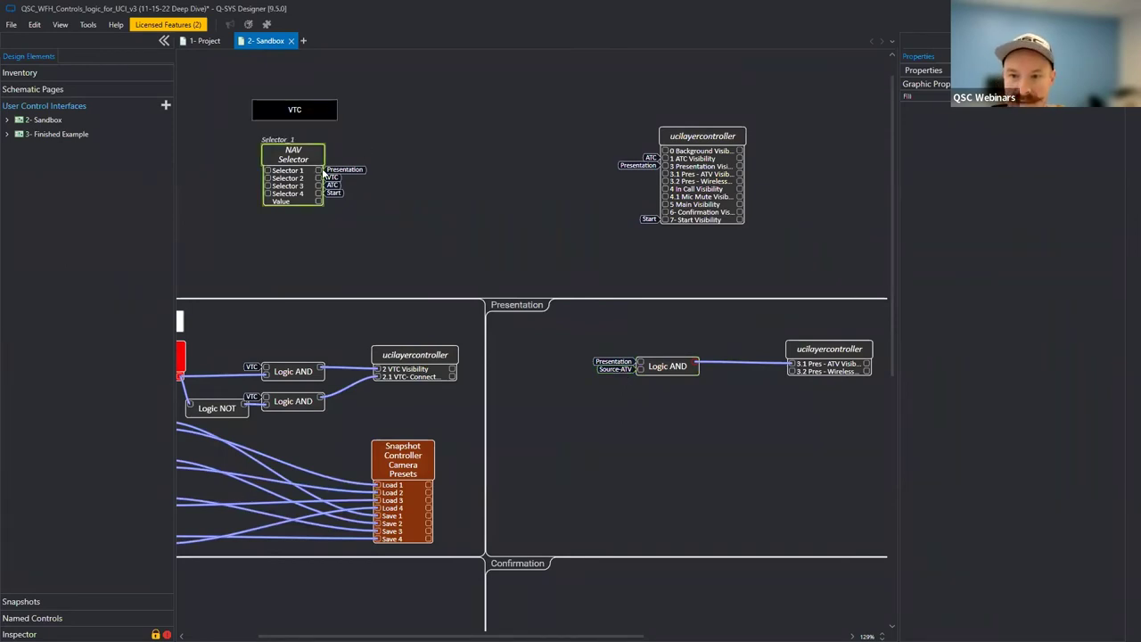
left_click(646, 417)
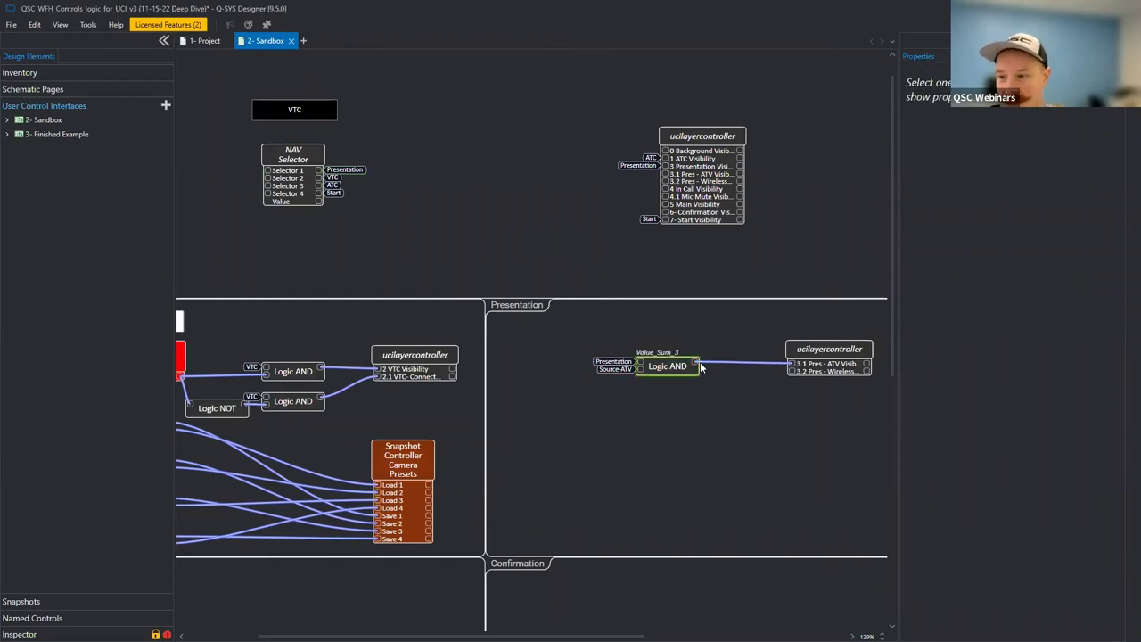
left_click(825, 359)
left_click(830, 425)
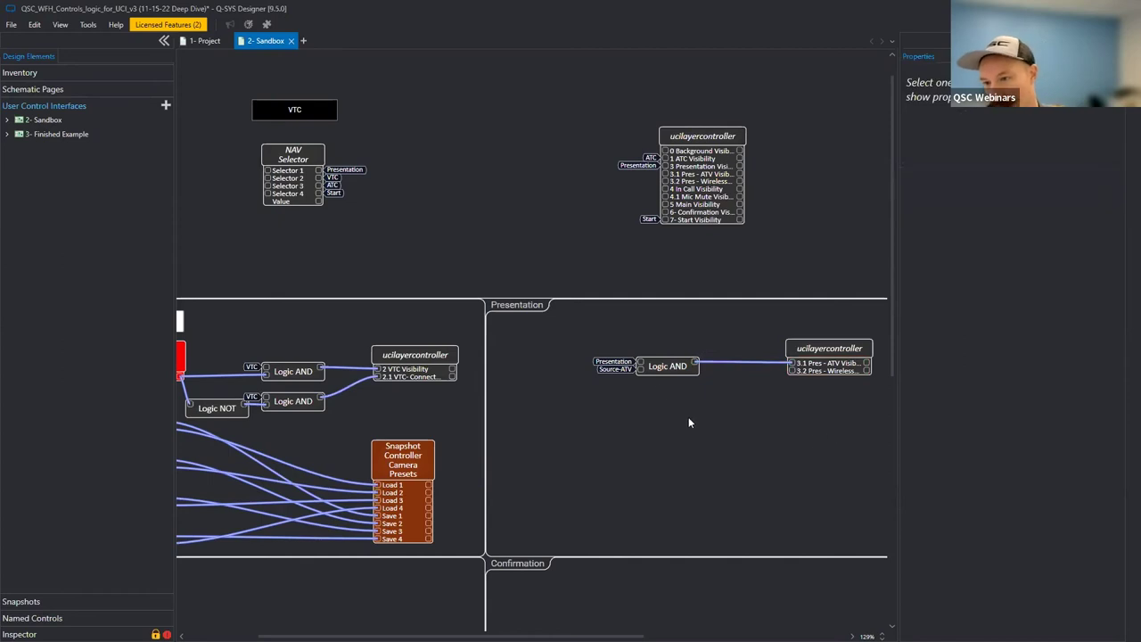
Duplicate the Presentation Logic AND block directly below the original, with only the Presentation tag on its inputs.
left_click(664, 365)
left_click_drag(629, 361, 632, 398)
left_click(624, 407)
key("Delete")
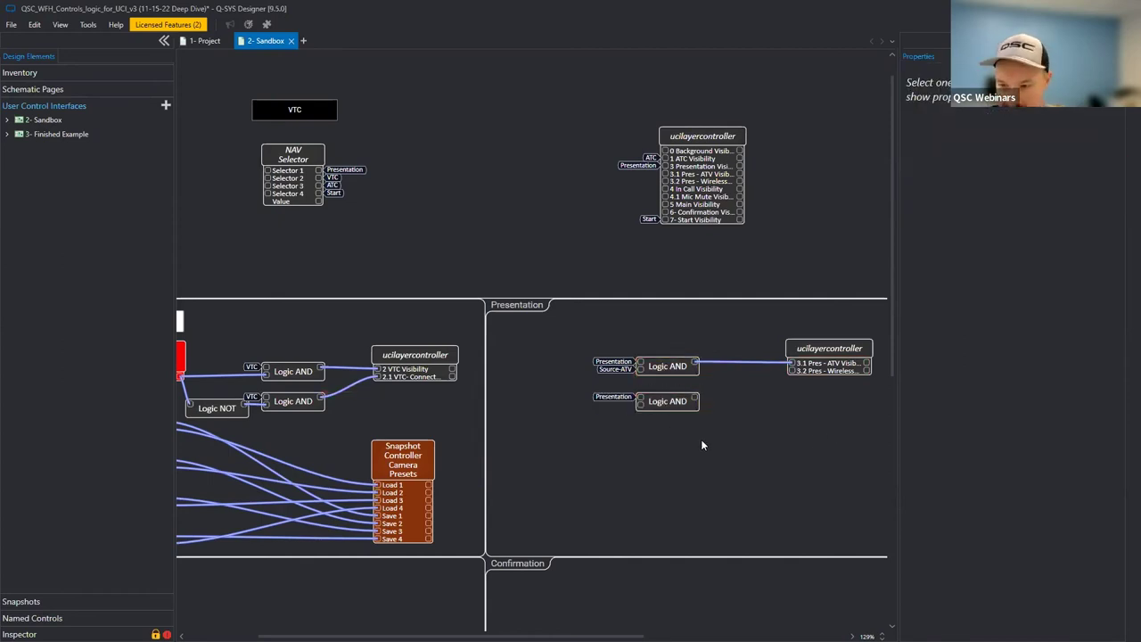
Tag the lower Logic AND's second input Source-Mersive and wire its output to the 3.2 Pres - Wireless Visibility pin.
left_click(637, 403)
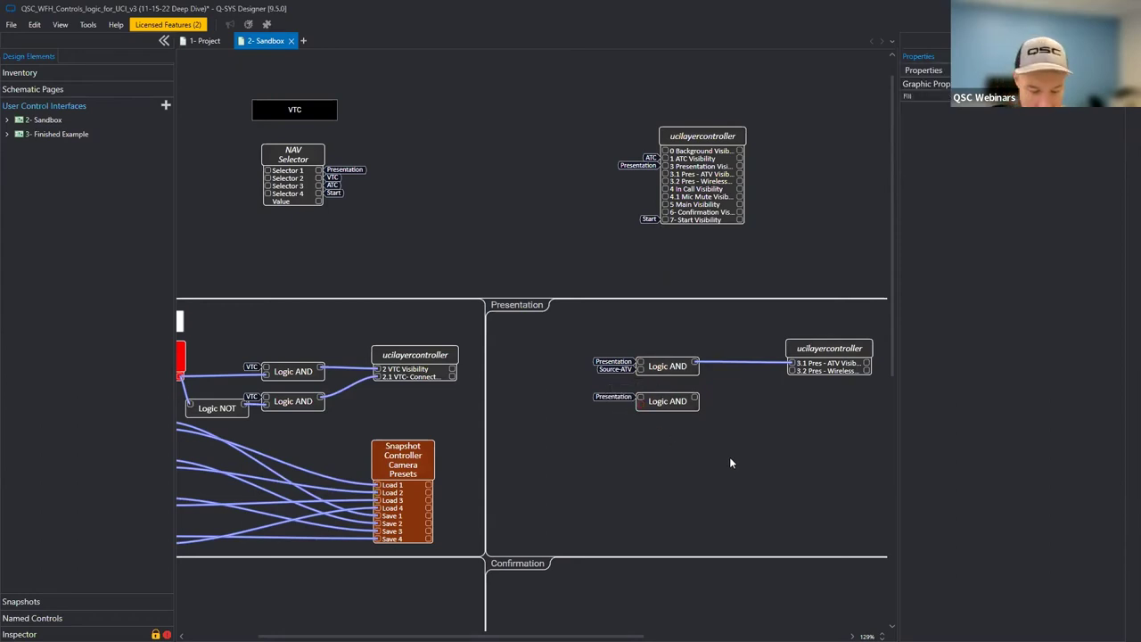
type("Source")
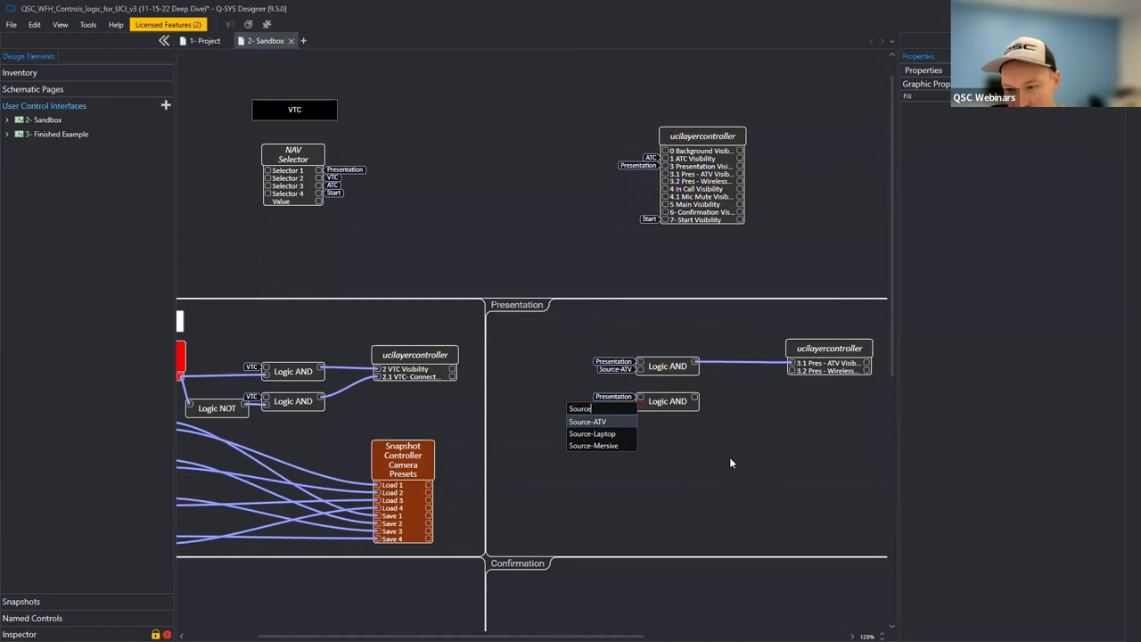
left_click(622, 445)
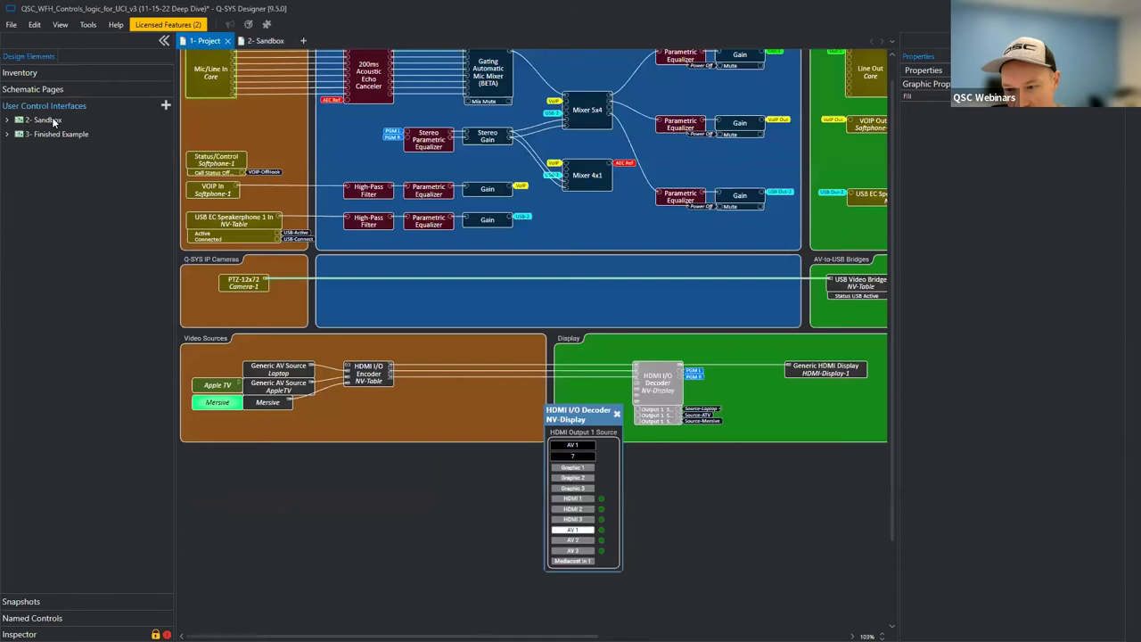
double_click(53, 121)
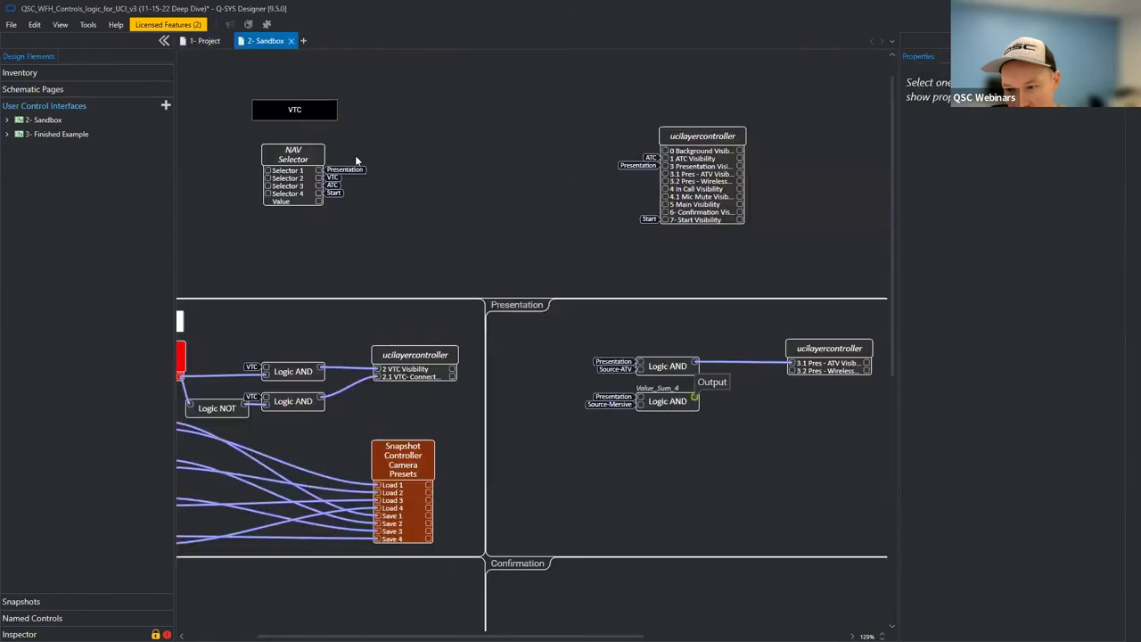
left_click(577, 129)
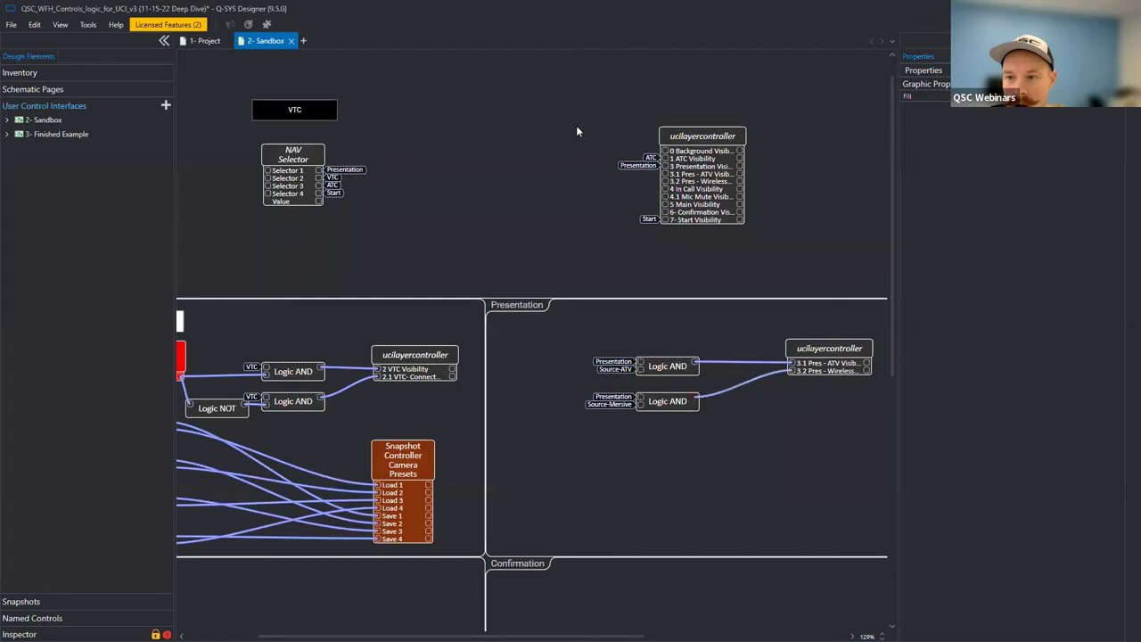
Emulate the design and test the sublayers in the Sandbox UCI by switching between the Apple TV and Wireless Presentation sources.
key("F6")
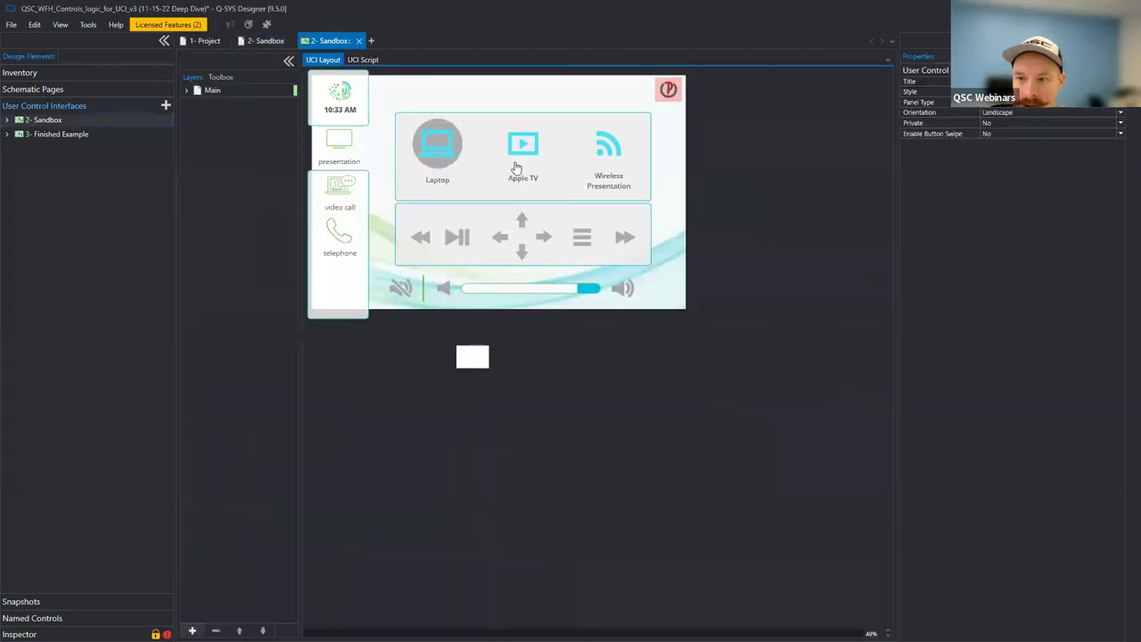
left_click(517, 165)
left_click(602, 161)
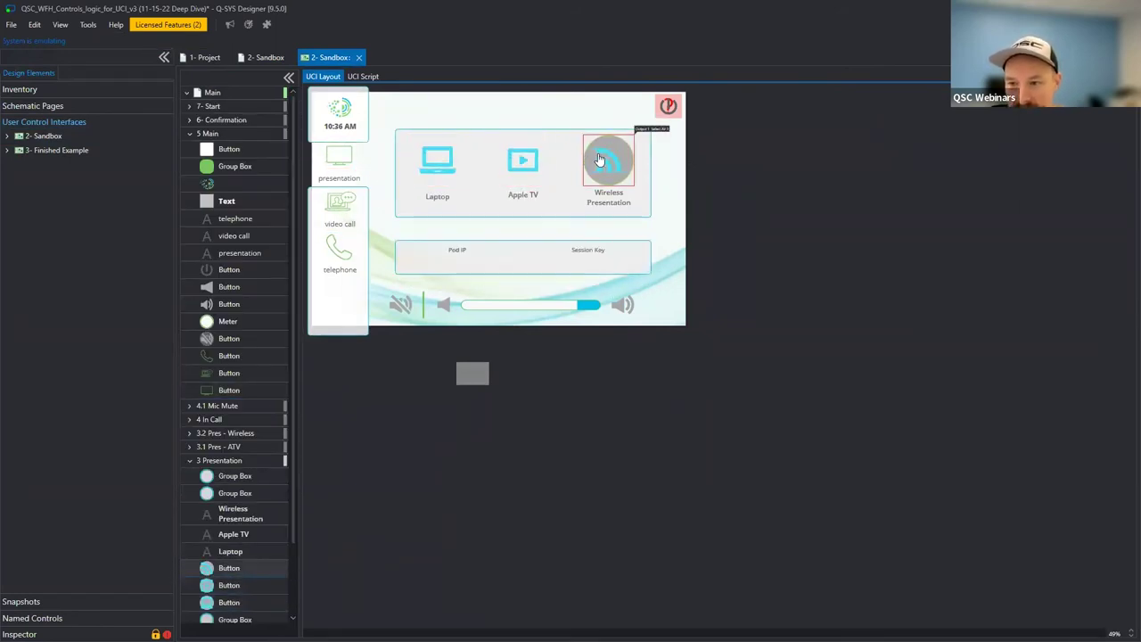
left_click(530, 161)
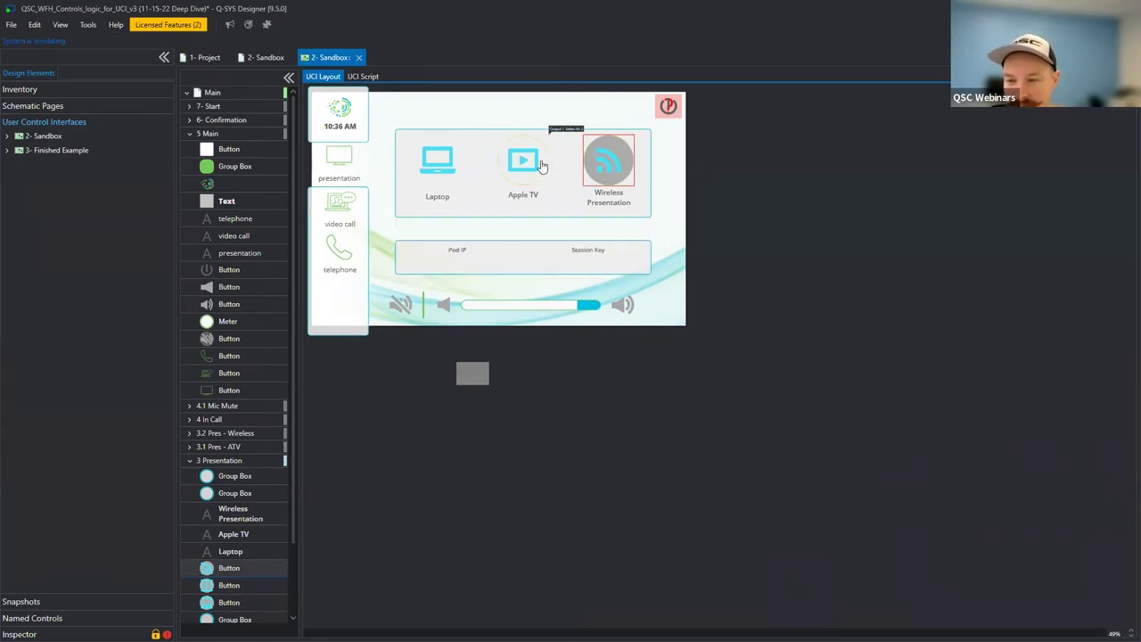
Retest the Apple TV and Wireless Presentation sources in the emulated Sandbox UCI and review the Sandbox schematic's layer logic.
left_click(542, 166)
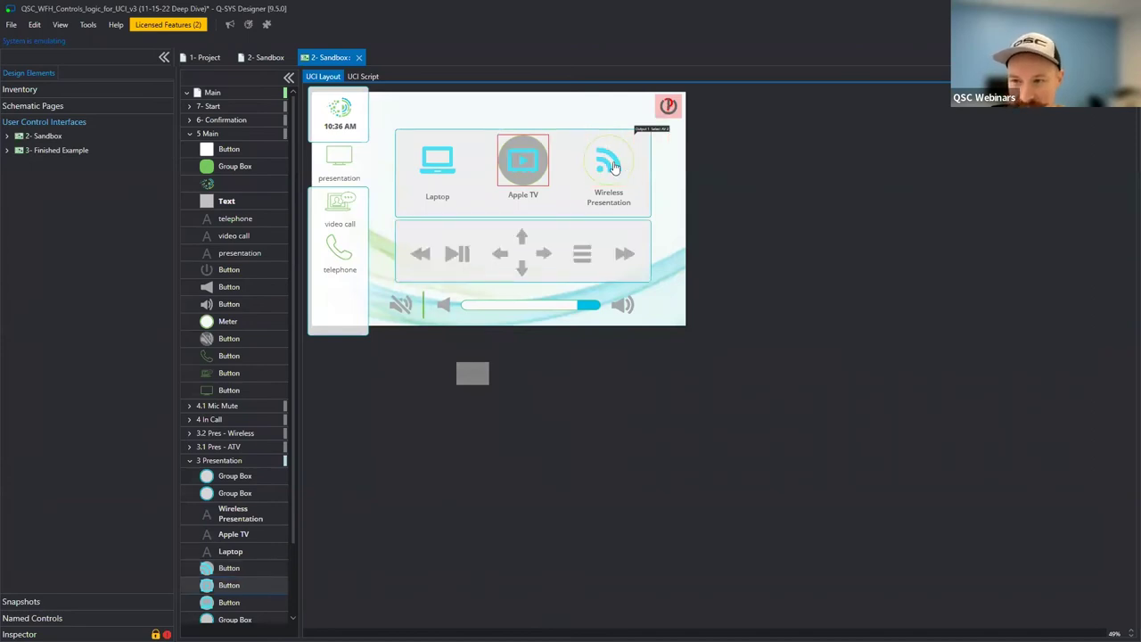
left_click(522, 164)
left_click(609, 158)
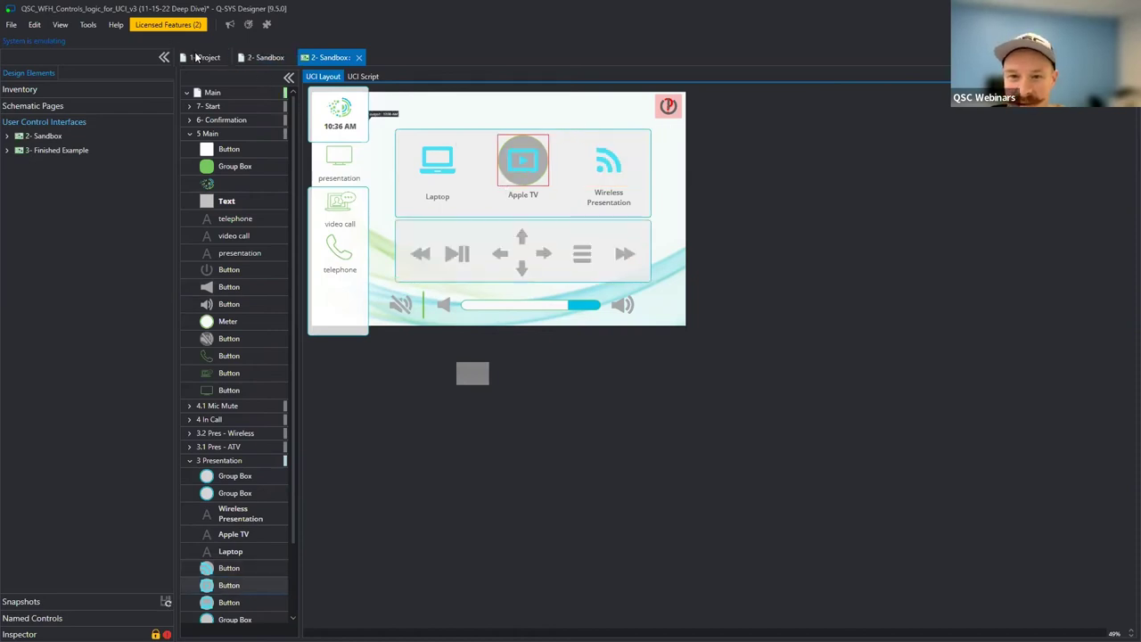
left_click(196, 57)
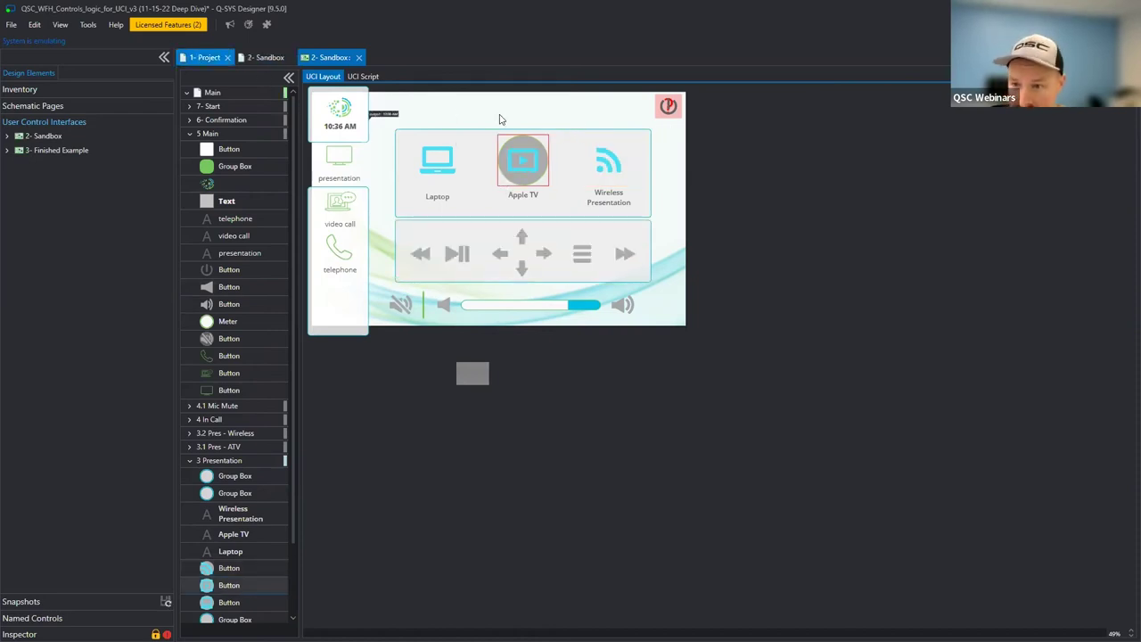
left_click(265, 57)
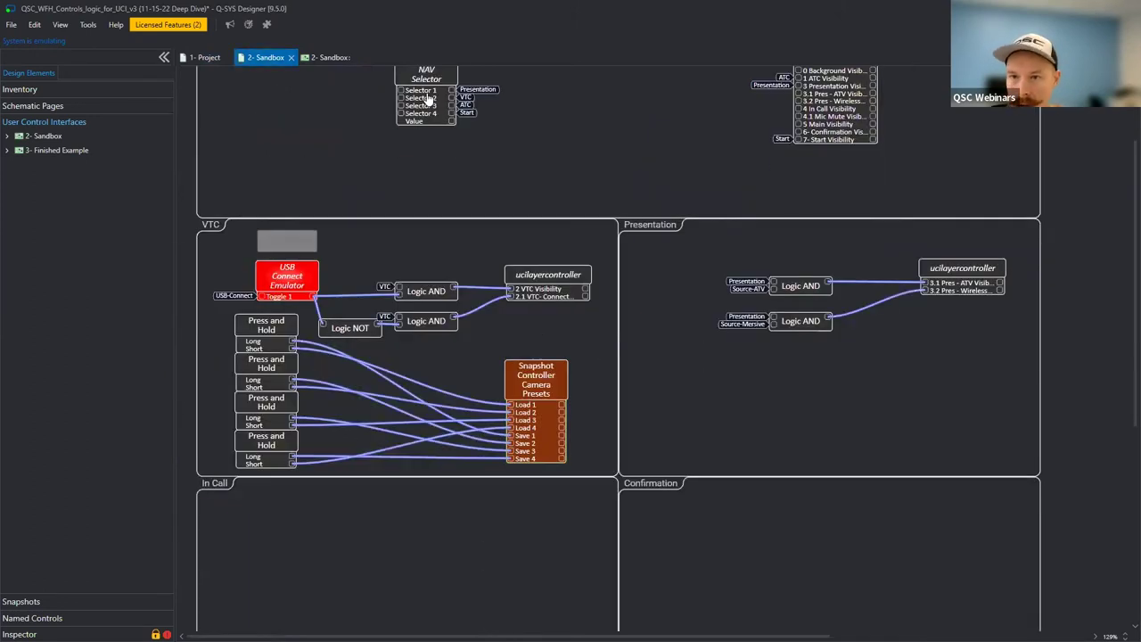
left_click(325, 56)
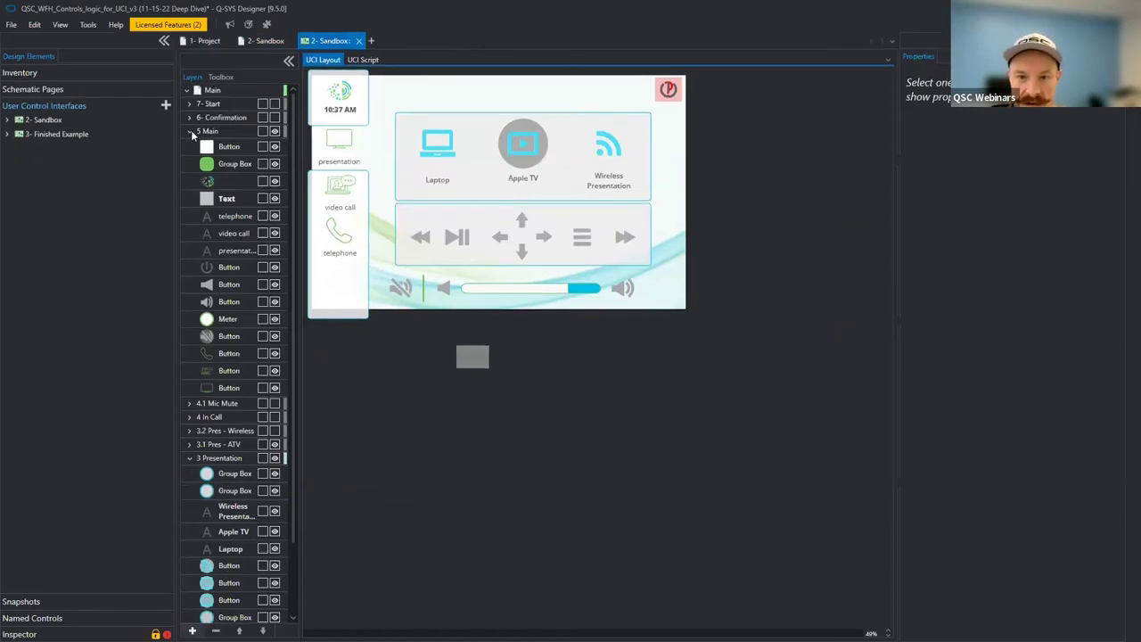
Collapse the 5 Main and 3 Presentation layers in the Sandbox UCI and show the 4 In Call layer.
left_click(189, 131)
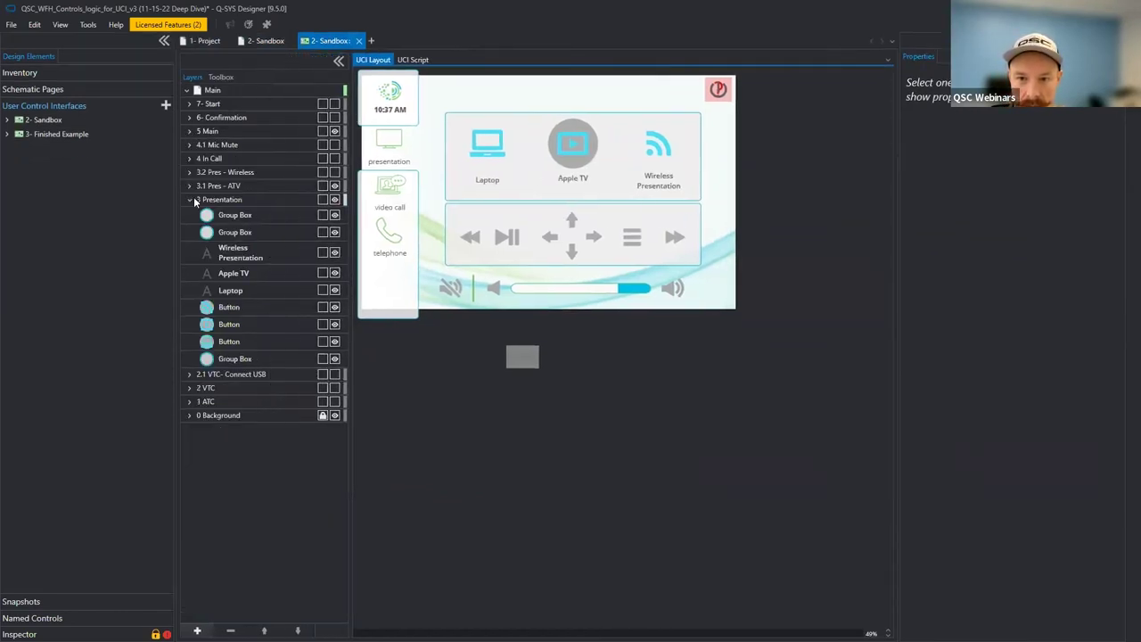
left_click(189, 199)
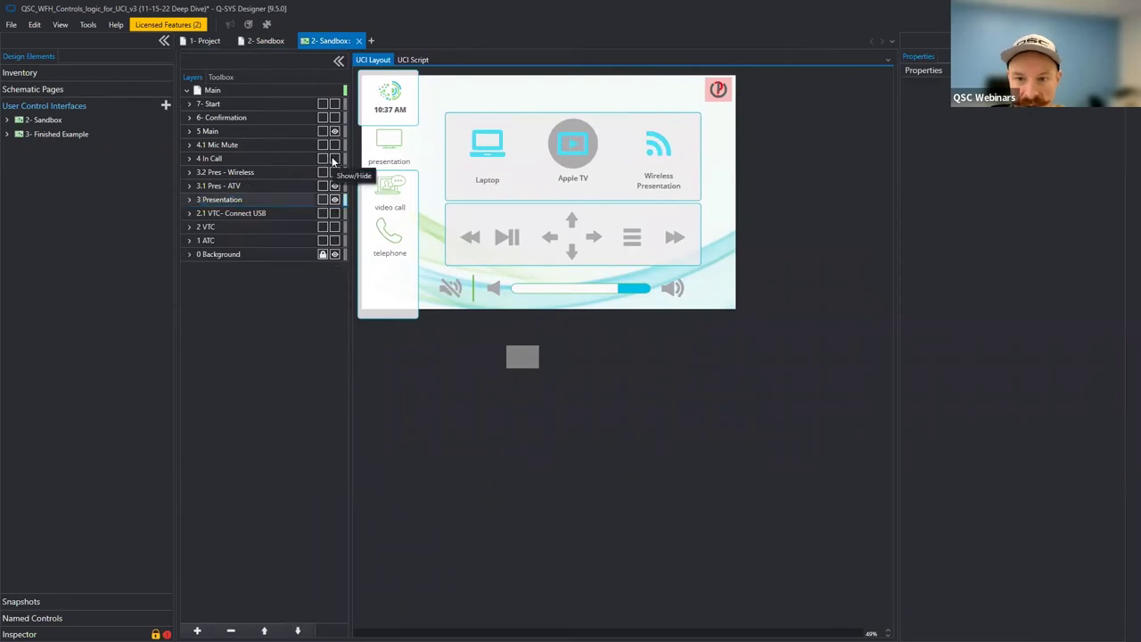
left_click(344, 158)
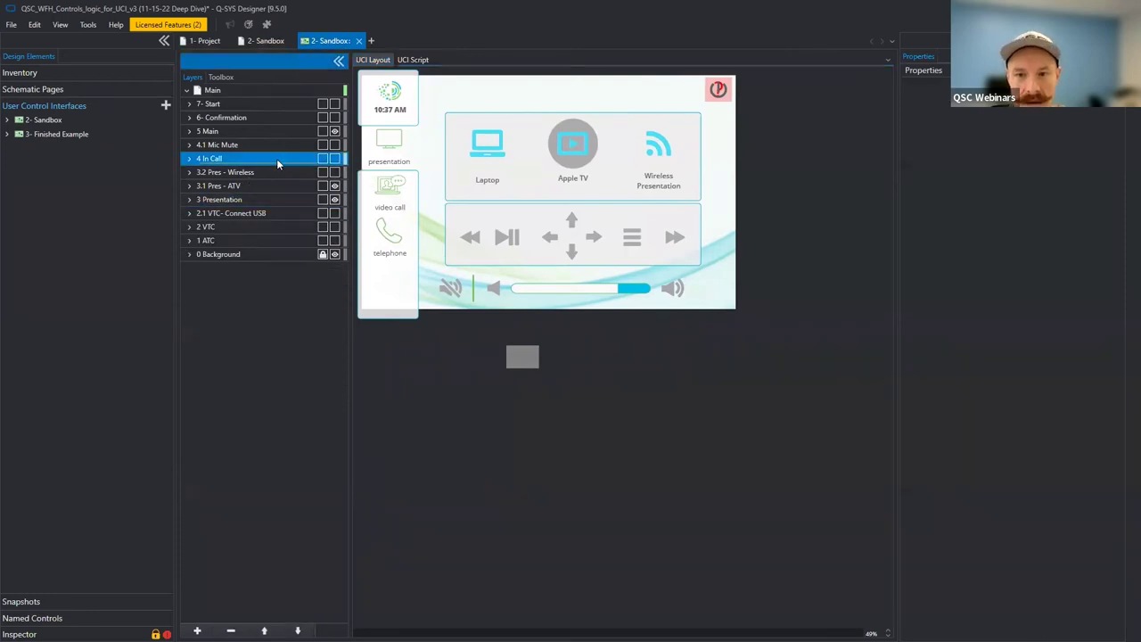
left_click(336, 158)
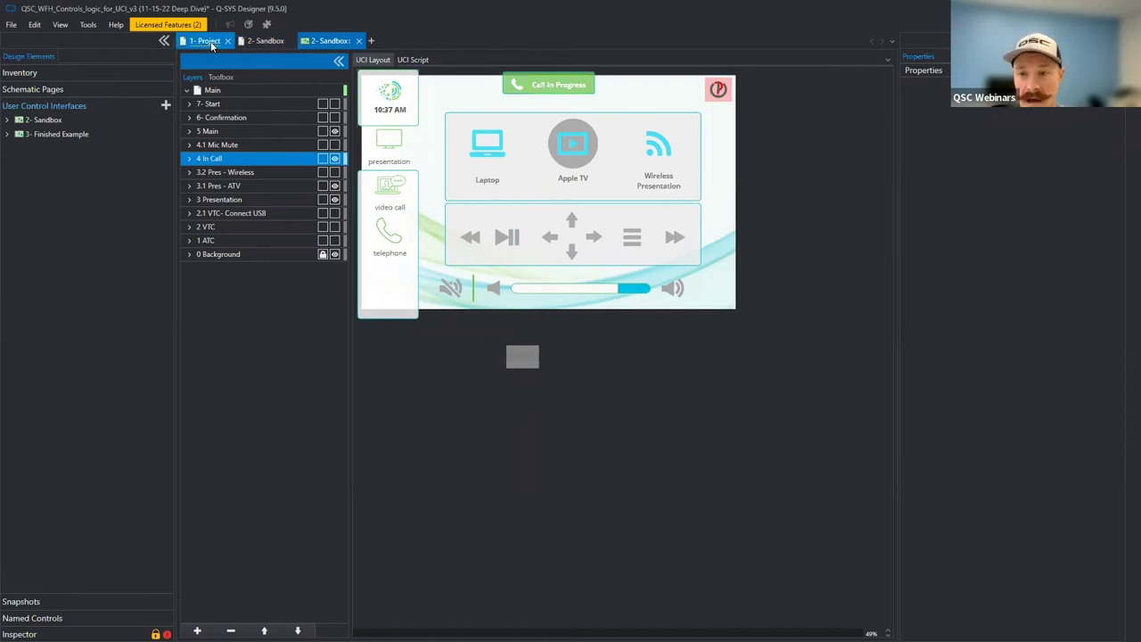
Copy the VTC section's ucilayercontroller block into the In Call section of the Sandbox schematic.
left_click(265, 41)
scroll(430, 471, "down", 5)
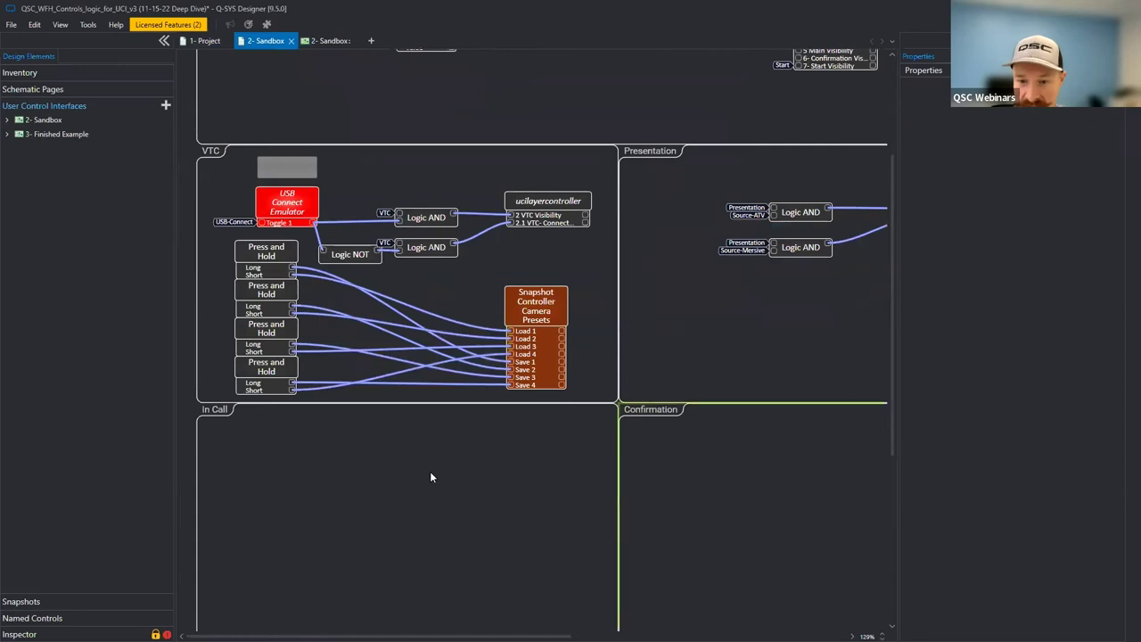
left_click(547, 115)
key("ctrl+c")
key("ctrl+v")
left_click(495, 359)
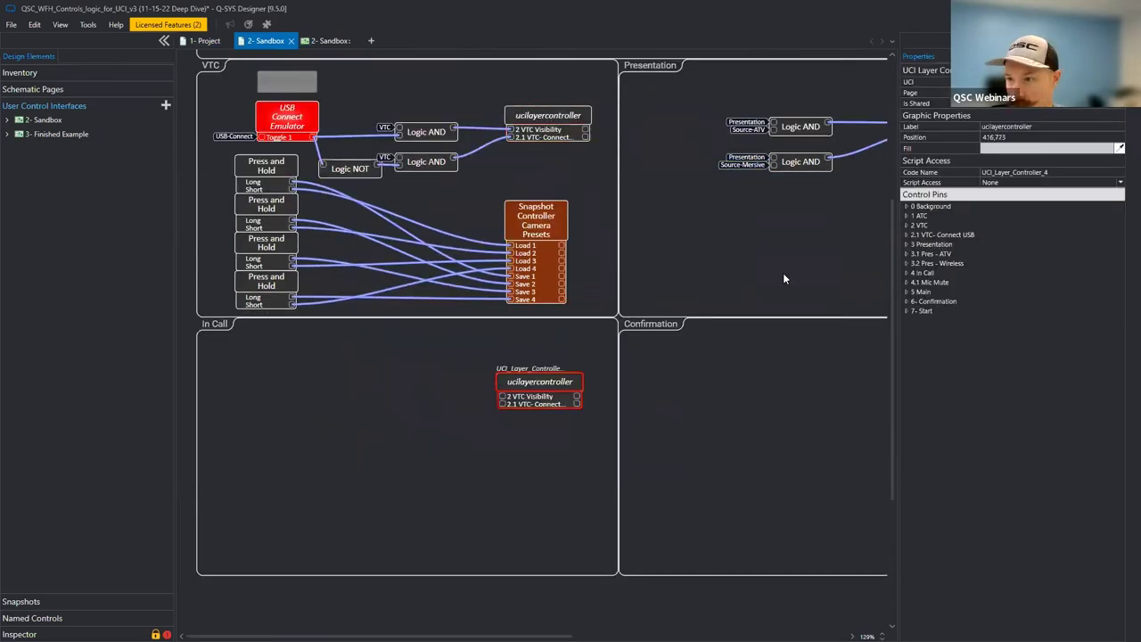
Remove the 2 VTC and 2.1 VTC- Connect USB Visibility pins from the In Call layer controller and expose 4 In Call Visibility.
left_click(906, 254)
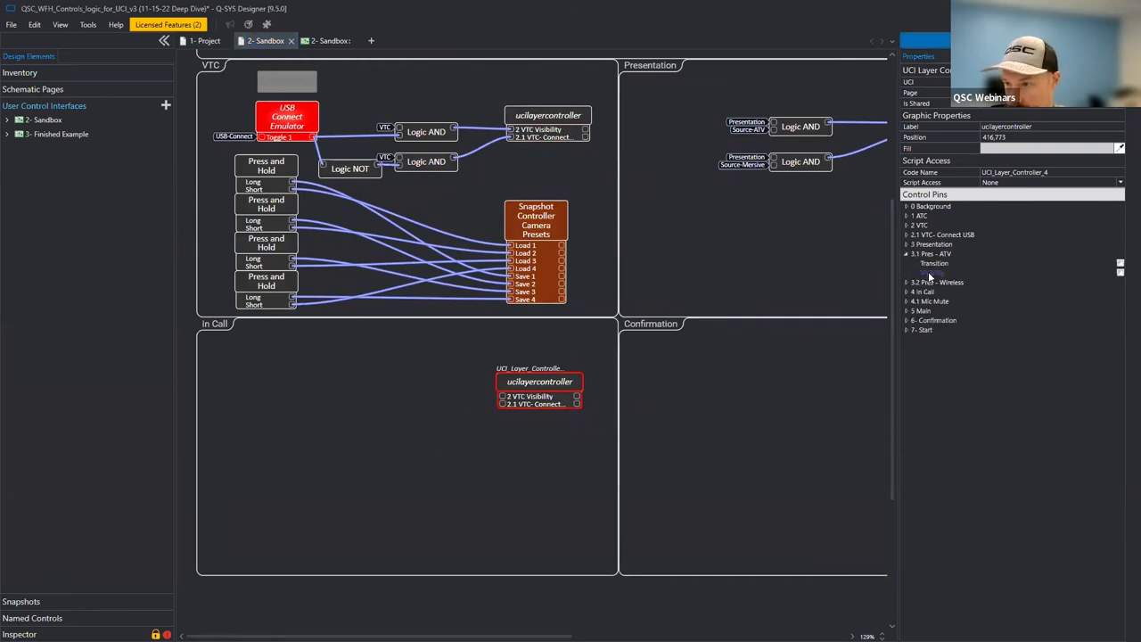
left_click(905, 234)
double_click(933, 253)
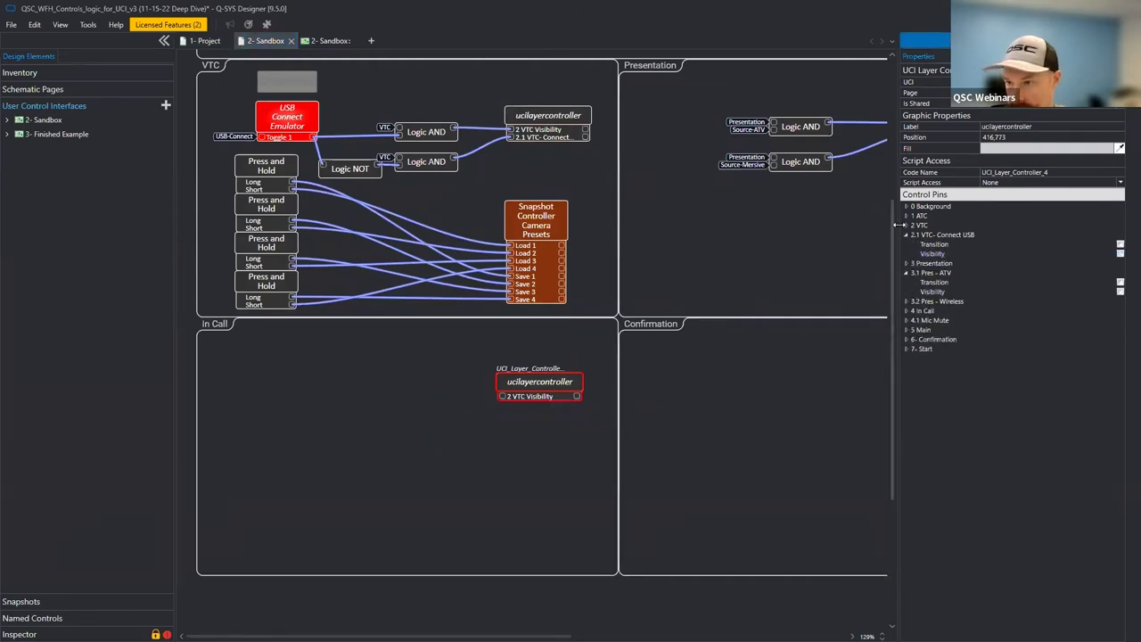
left_click(905, 225)
double_click(927, 244)
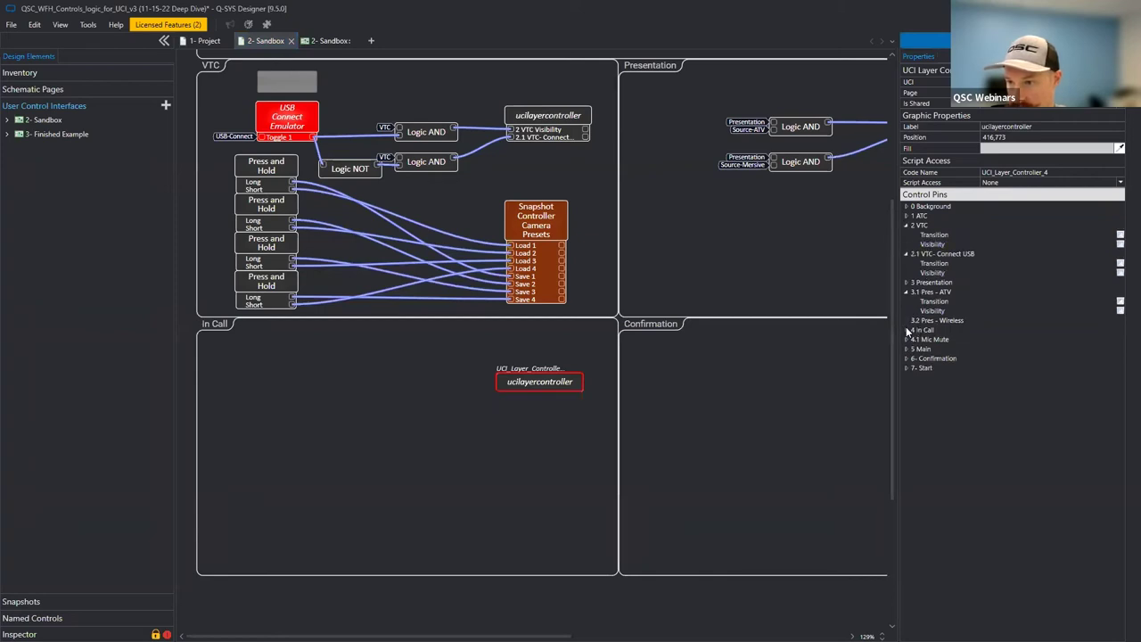
left_click(906, 330)
double_click(934, 349)
left_click(448, 408)
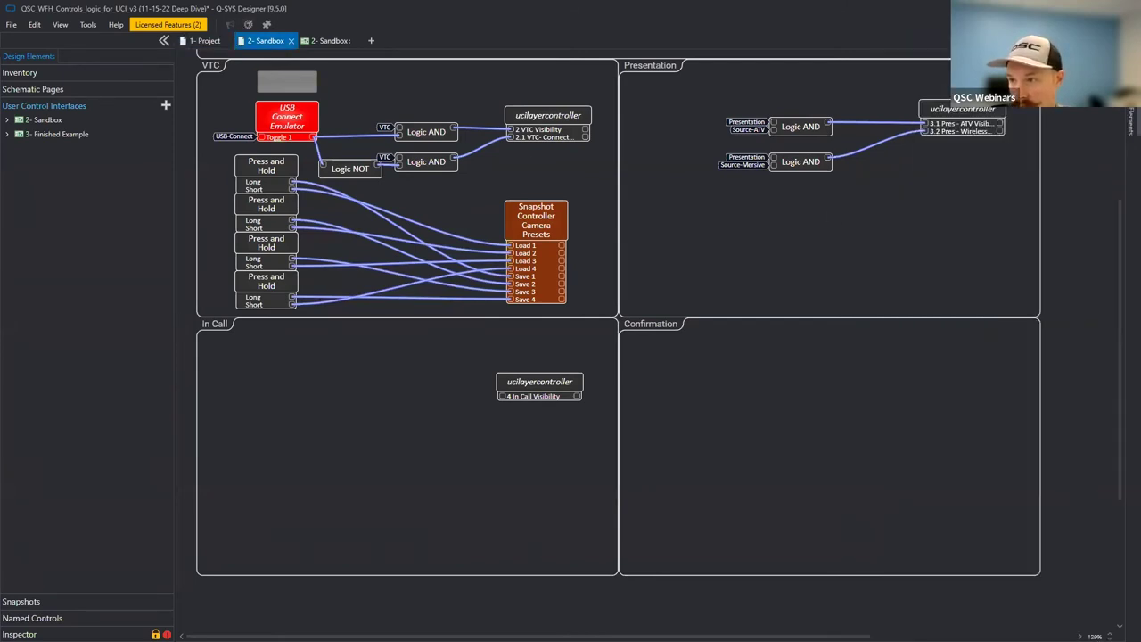
Add a Control Function block to the In Call section beside the layer controller and set its function to Logic OR.
mouse_move(1132, 121)
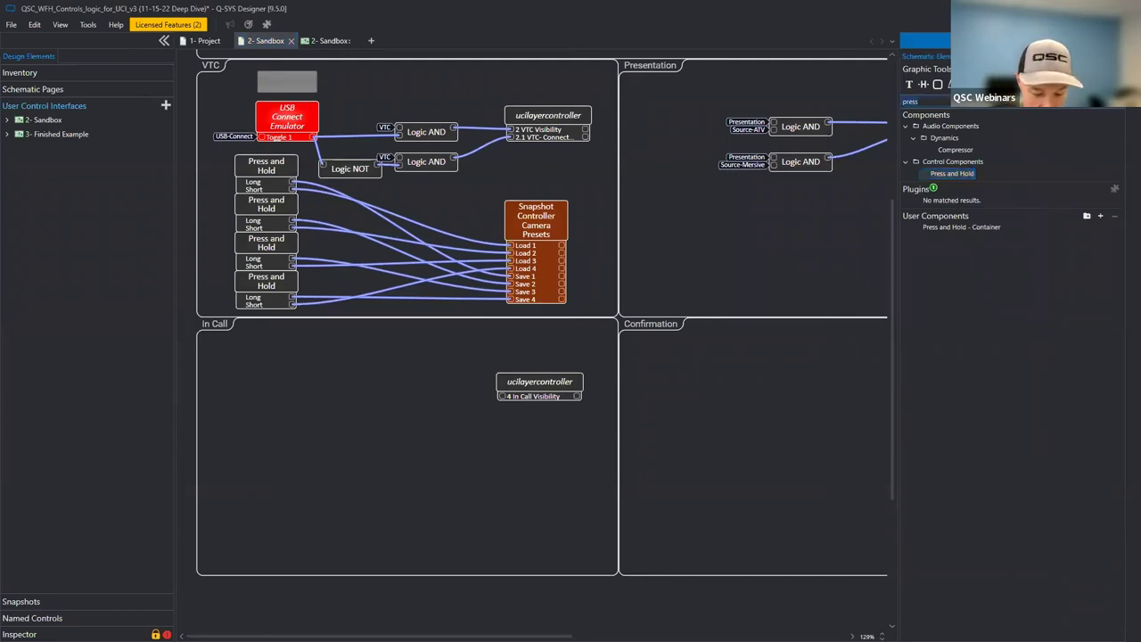
type("function")
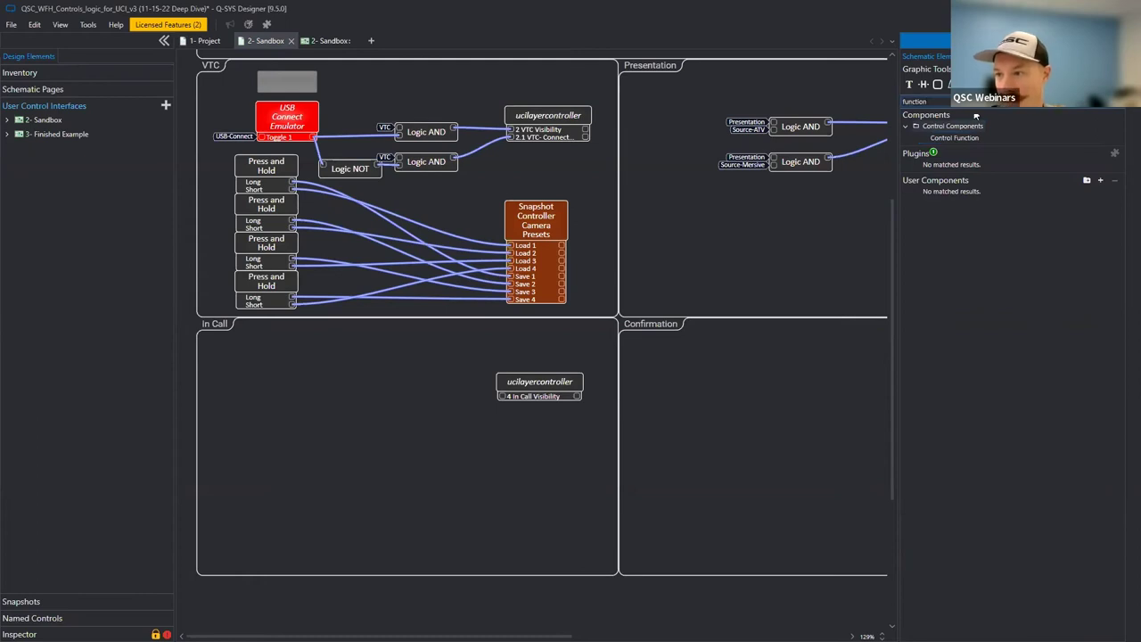
left_click_drag(954, 137, 379, 383)
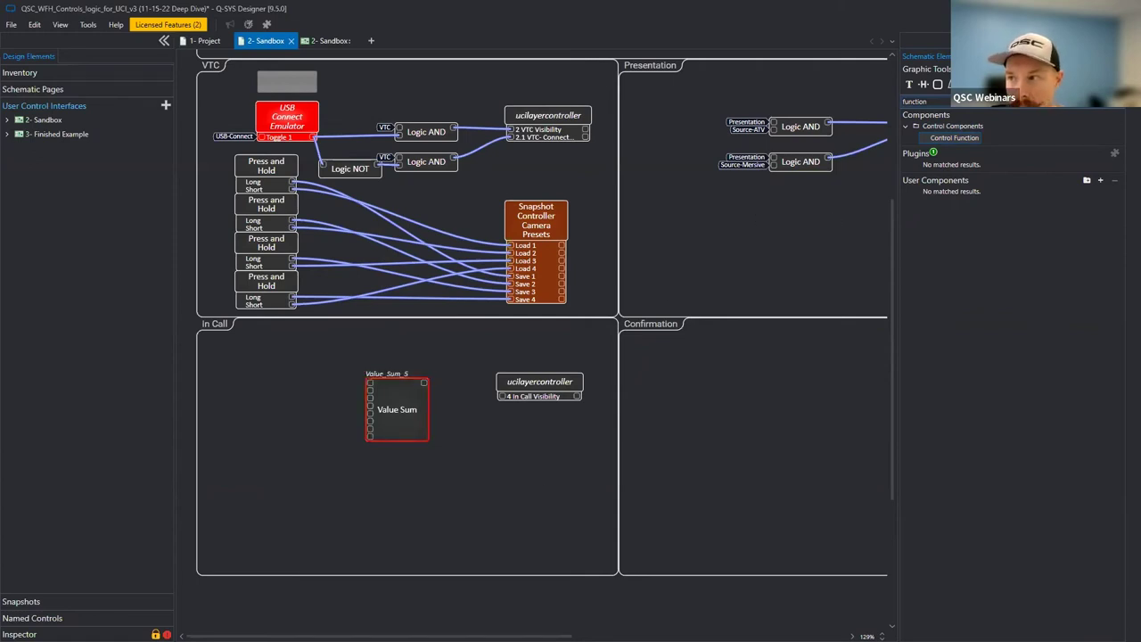
mouse_move(1004, 116)
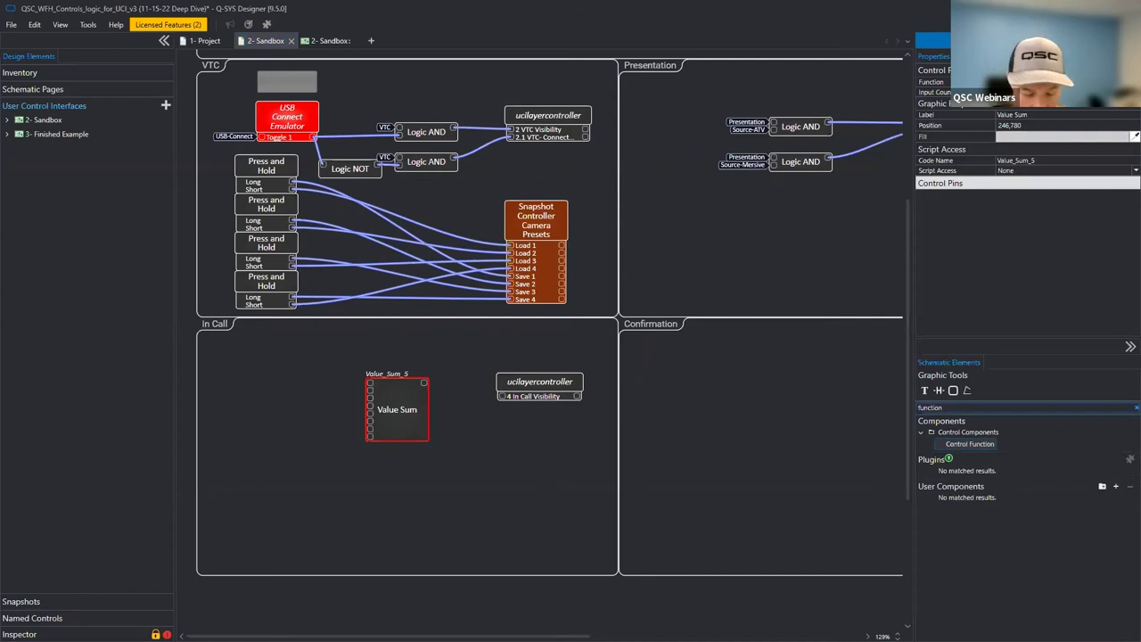
left_click(1061, 81)
scroll(1024, 158, "up", 5)
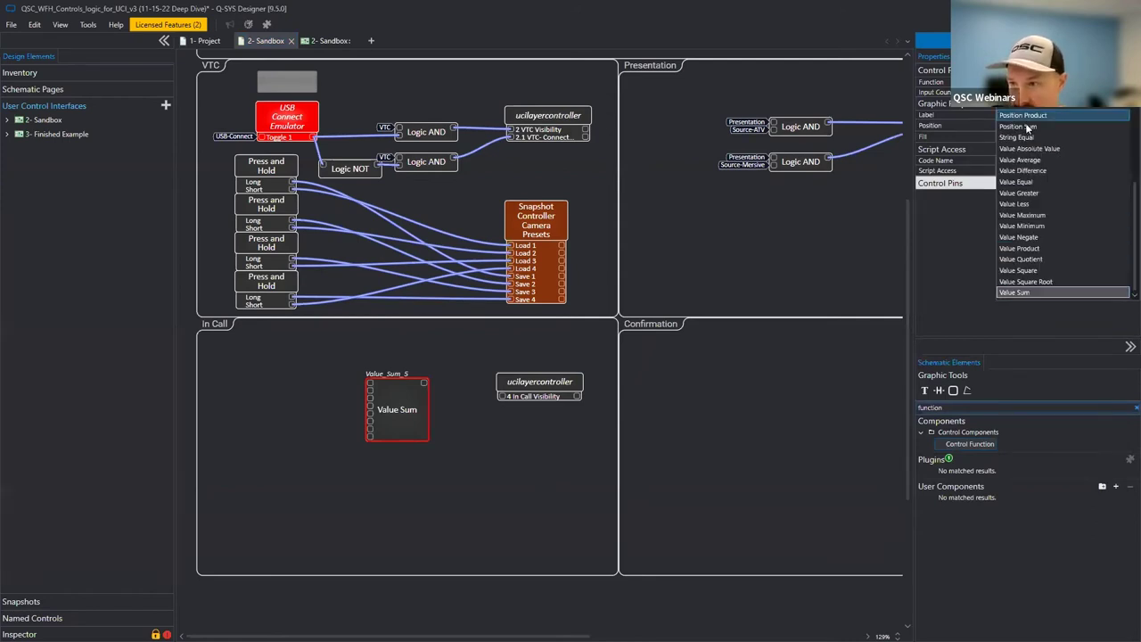
left_click(1016, 159)
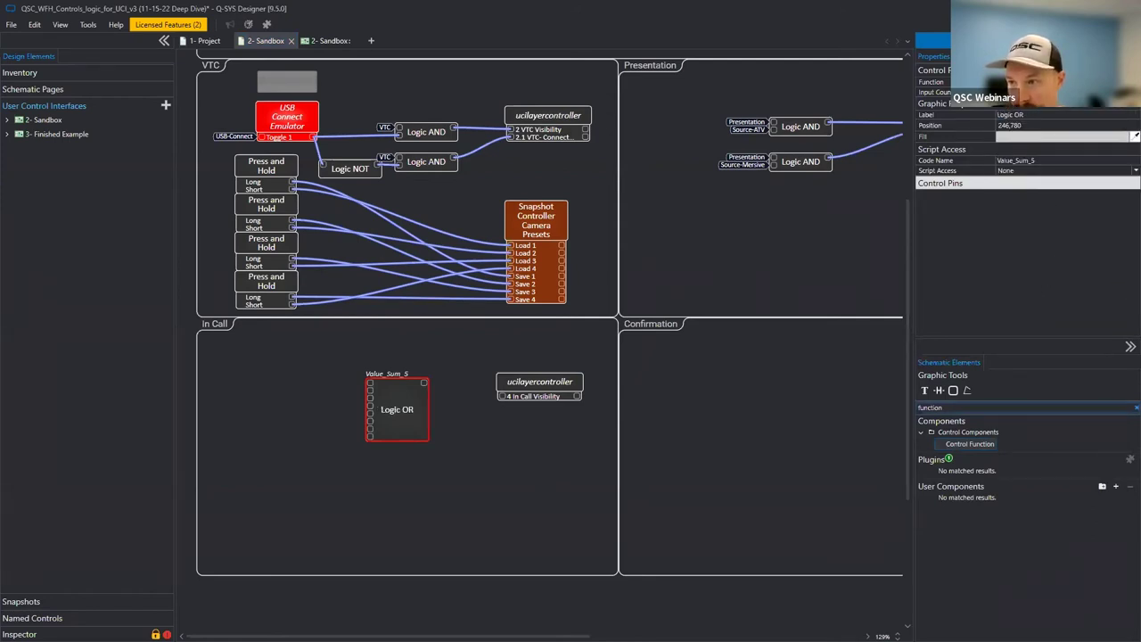
Reduce the Logic OR to three inputs and wire its output to the 4 In Call Visibility pin.
left_click(506, 397)
left_click_drag(505, 397, 424, 382)
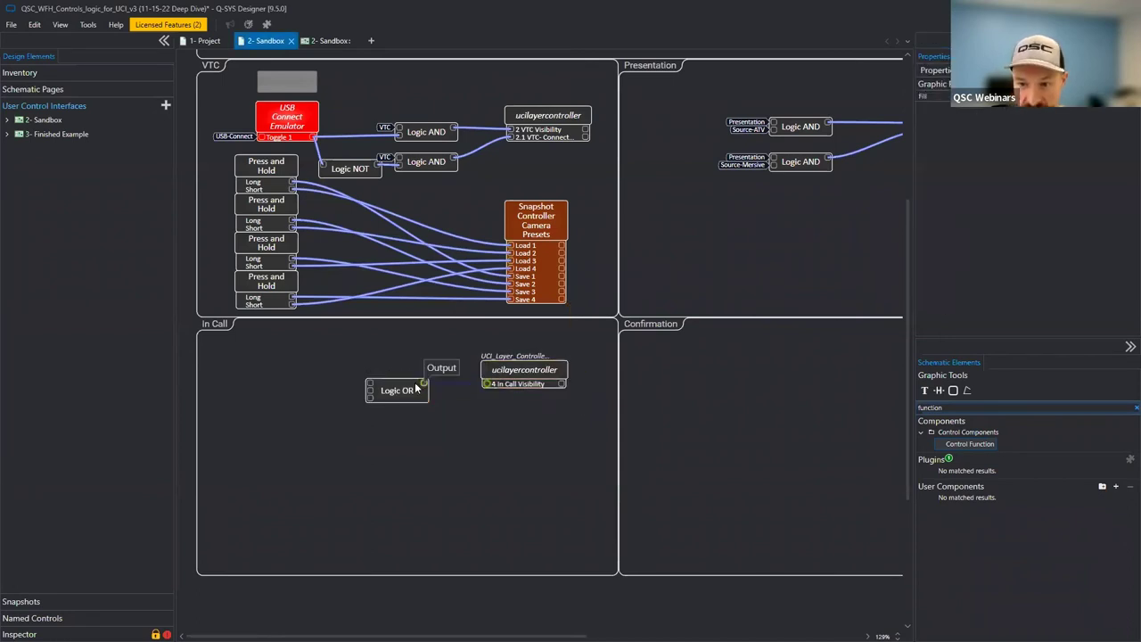
left_click(392, 389)
left_click(369, 463)
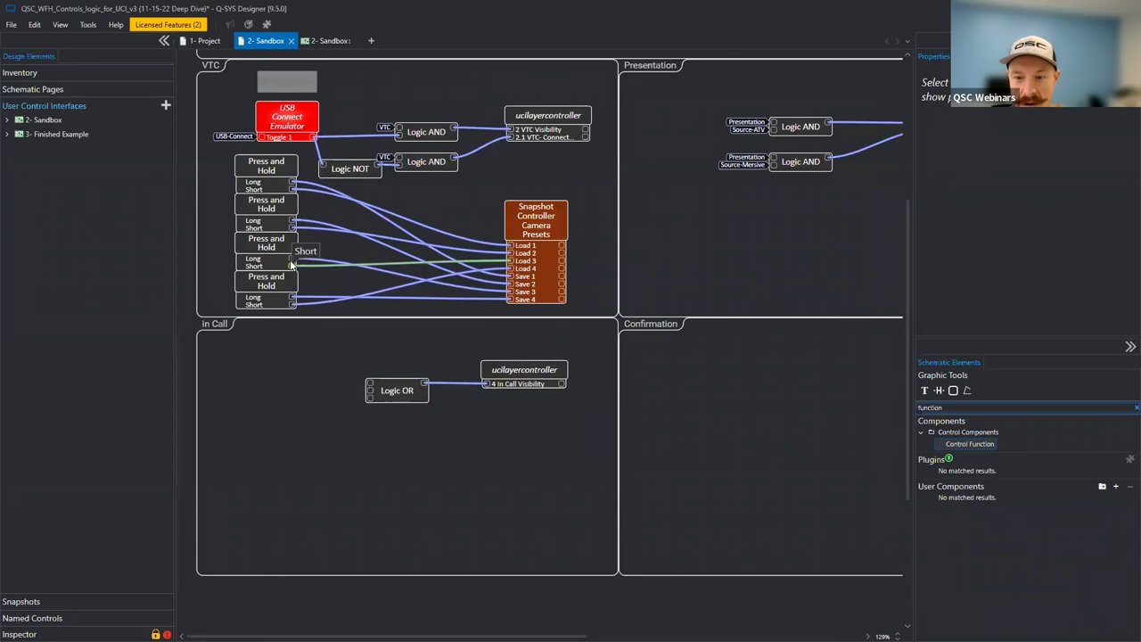
Examine the USB EC Speakerphone's Active and Connected pins in the Project schematic and the NV-Table endpoint's USB Audio Bridge options.
left_click(205, 41)
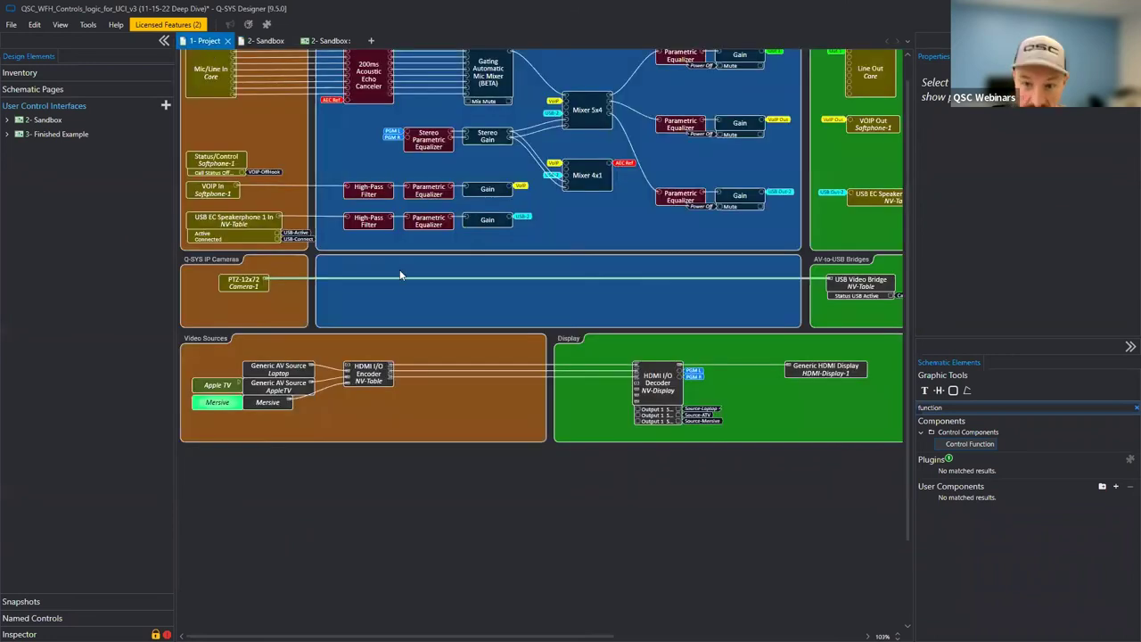
left_click(312, 239)
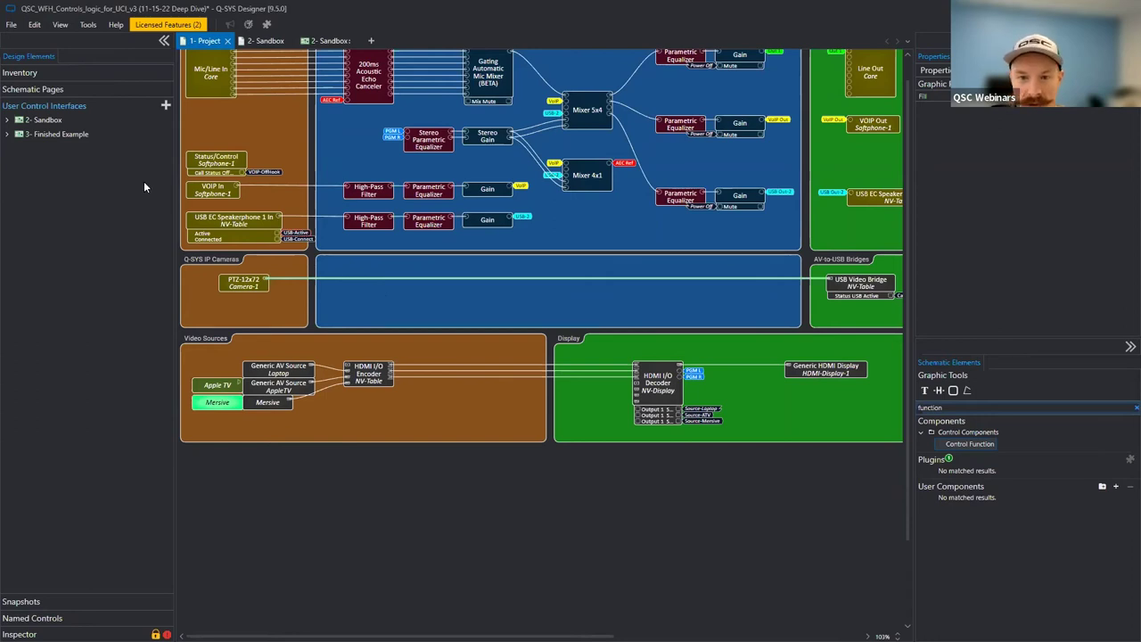
left_click(27, 73)
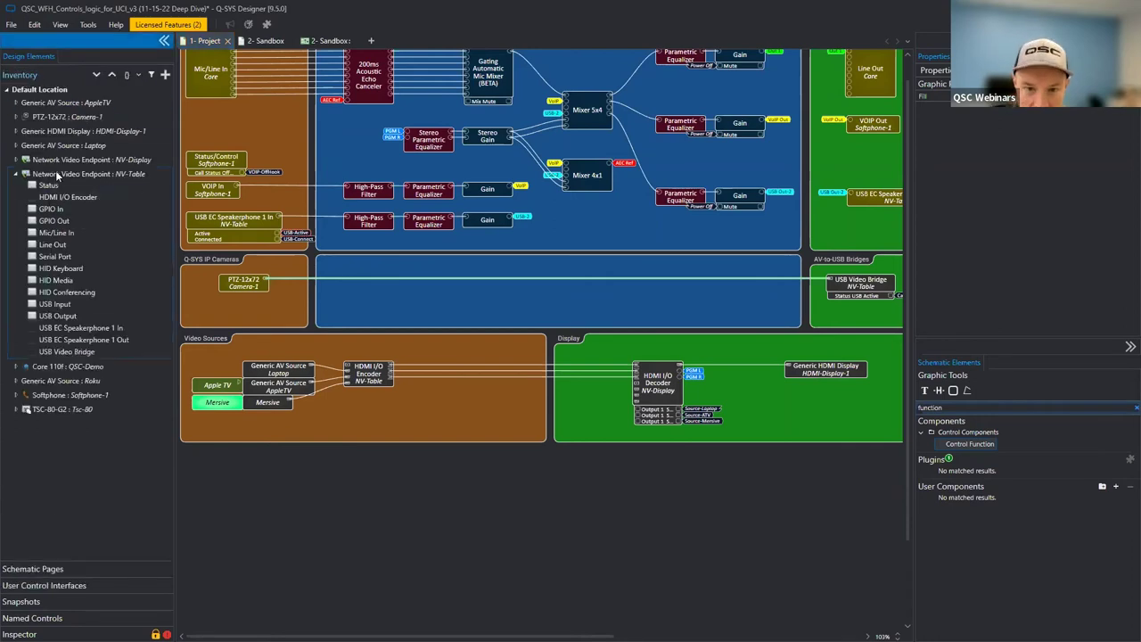
left_click(71, 176)
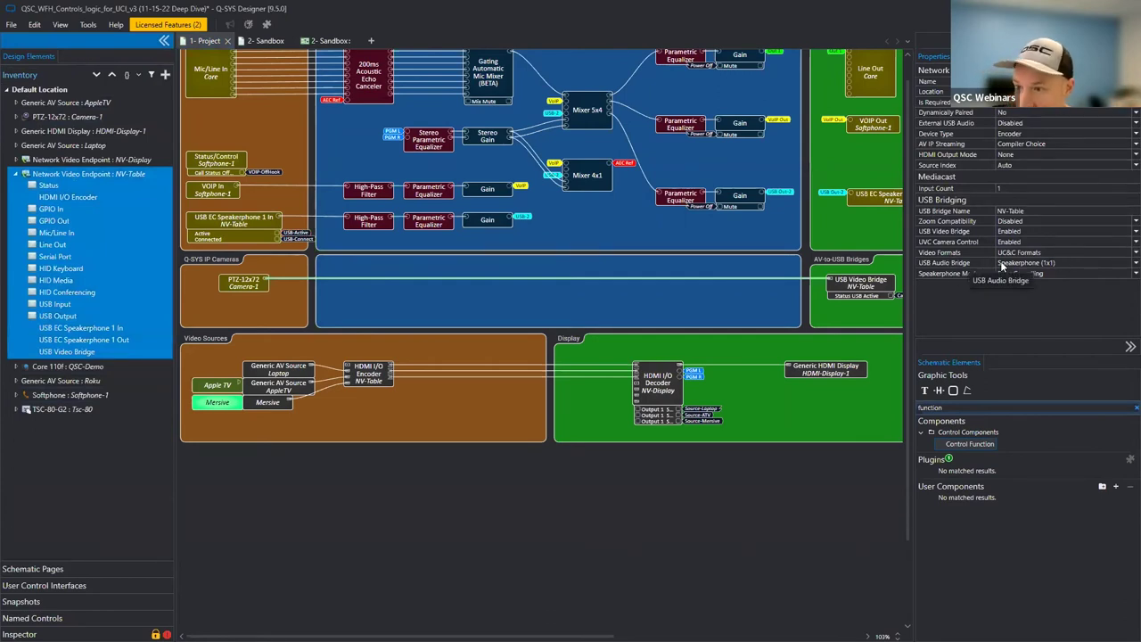
left_click(1071, 262)
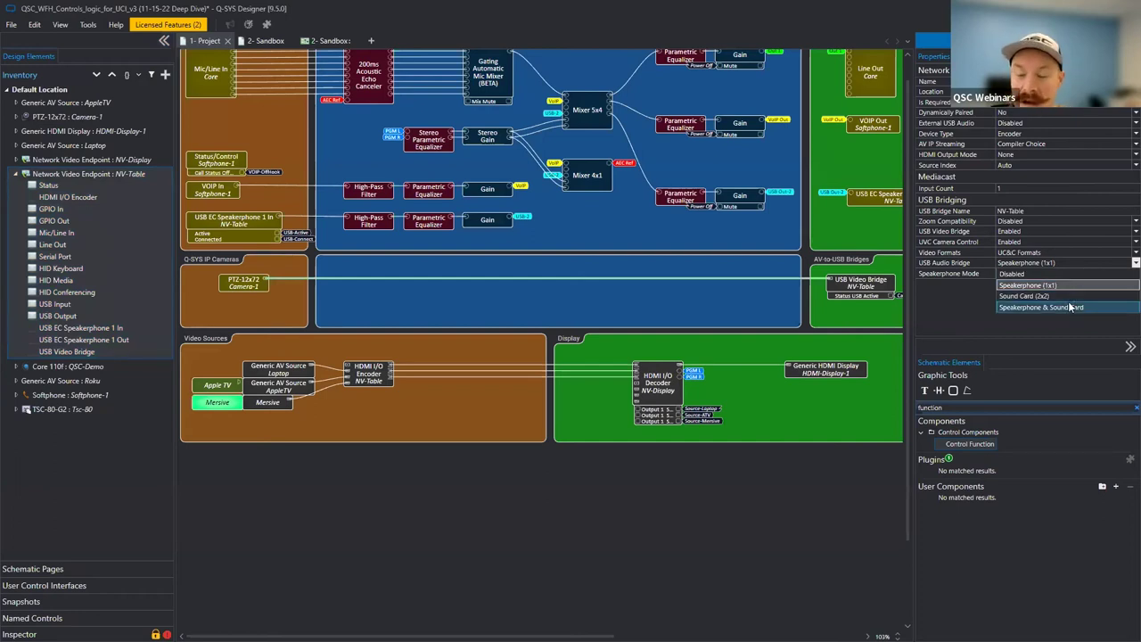
left_click(959, 271)
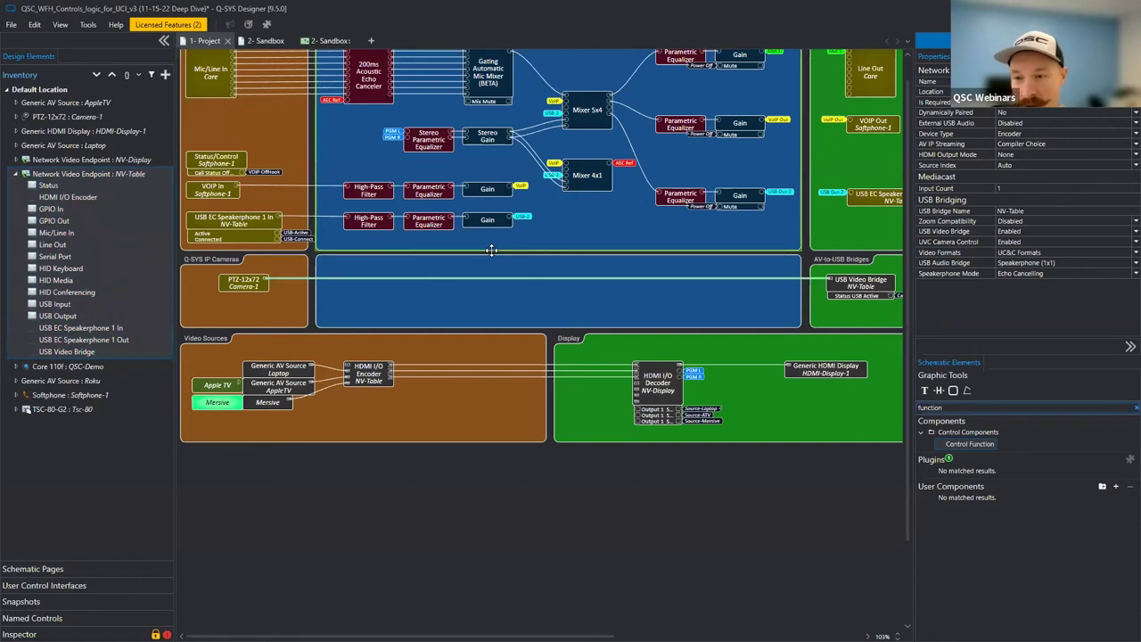
left_click(306, 220)
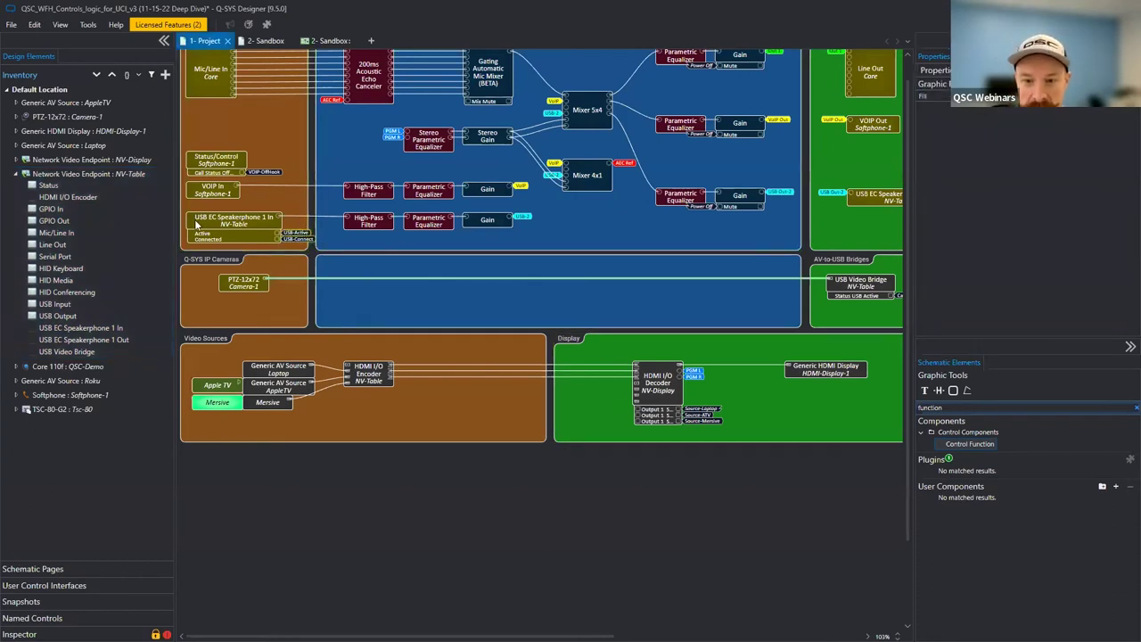
left_click(220, 220)
left_click(360, 242)
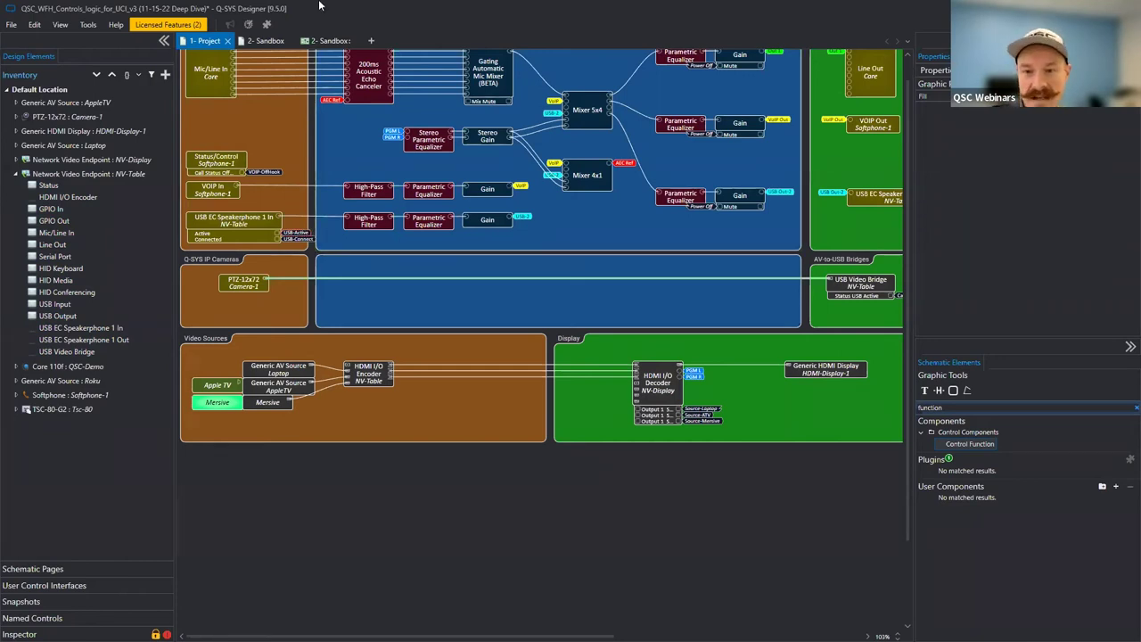
Tag the In Call Logic OR's first input USB-Active and return to the Project schematic.
left_click(265, 40)
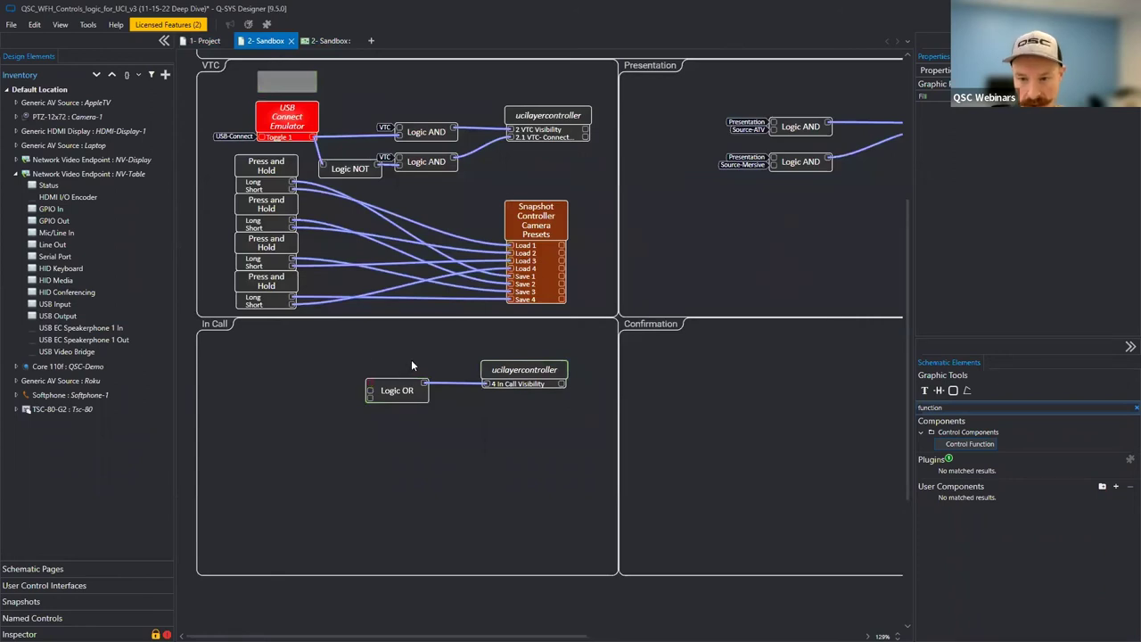
left_click(299, 87)
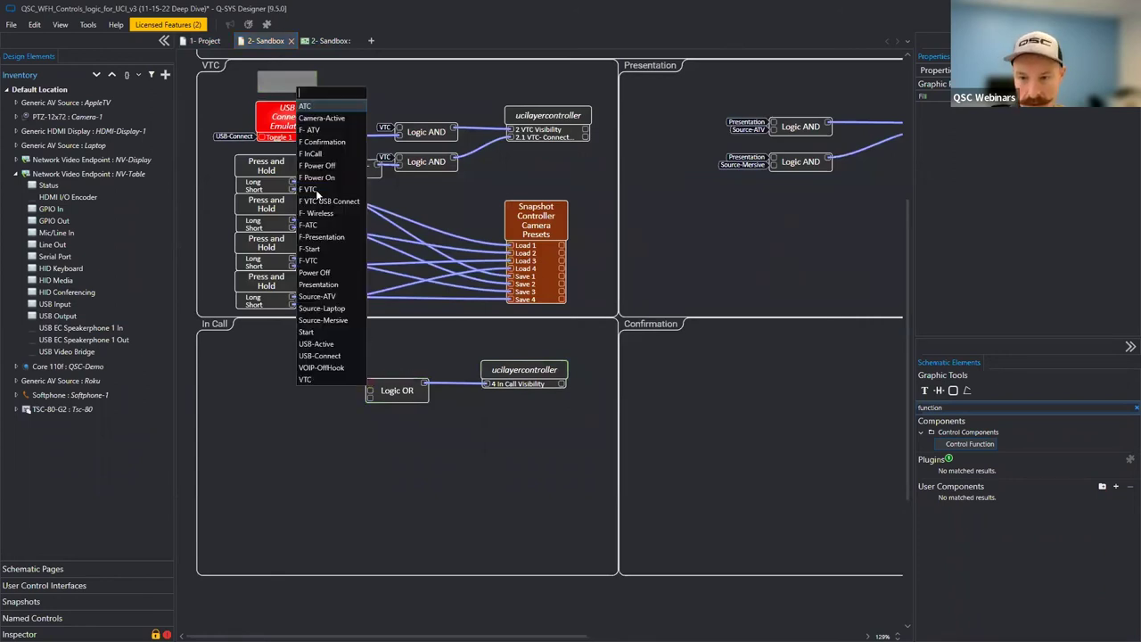
left_click(317, 343)
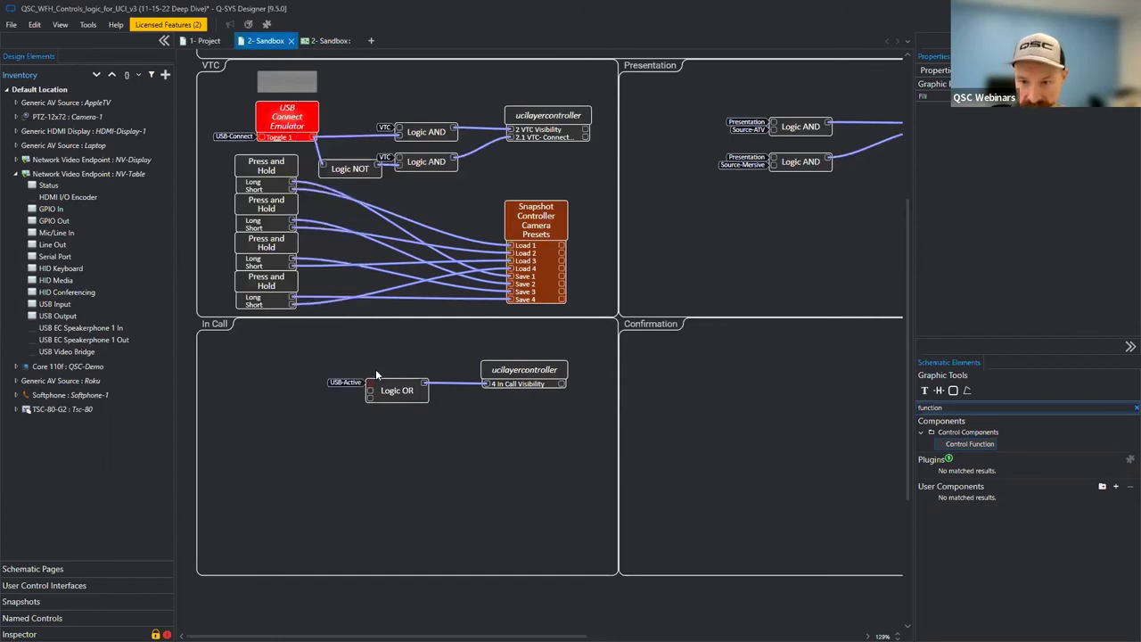
left_click(203, 41)
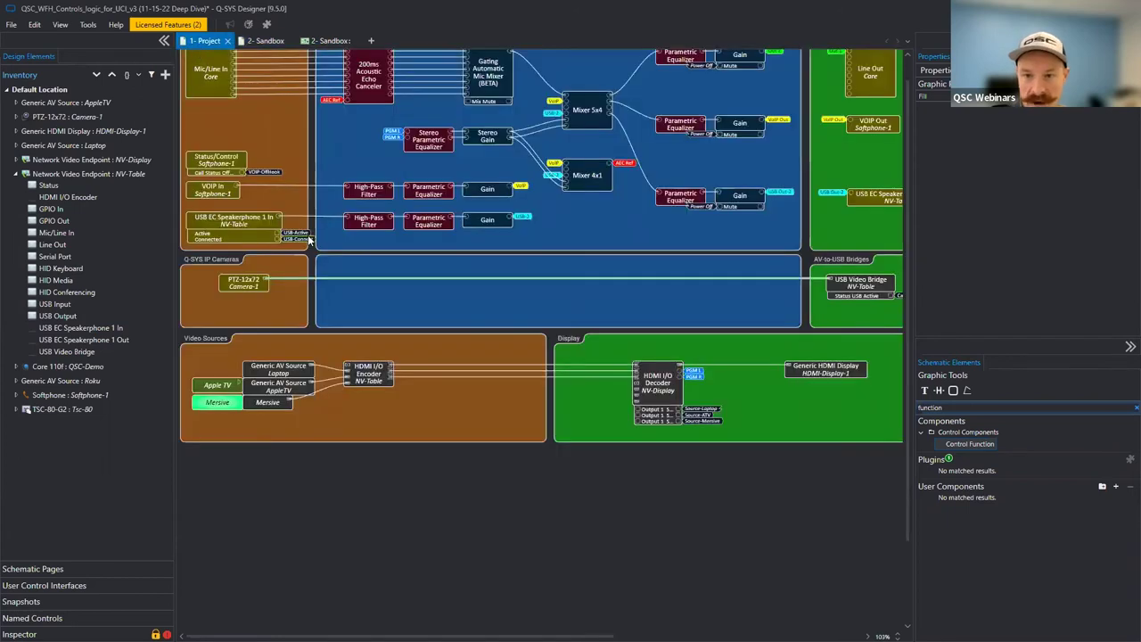
Tag the In Call Logic OR's second input VOIP-OffHook, matching the softphone Status/Control tag in the Project schematic.
left_click(234, 163)
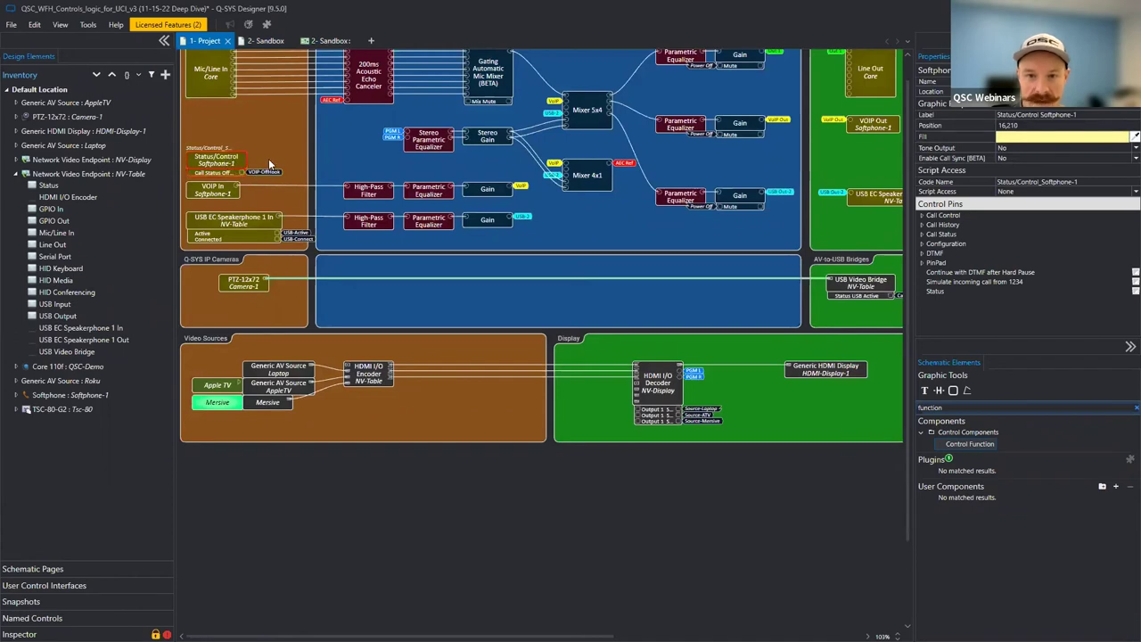
left_click(301, 152)
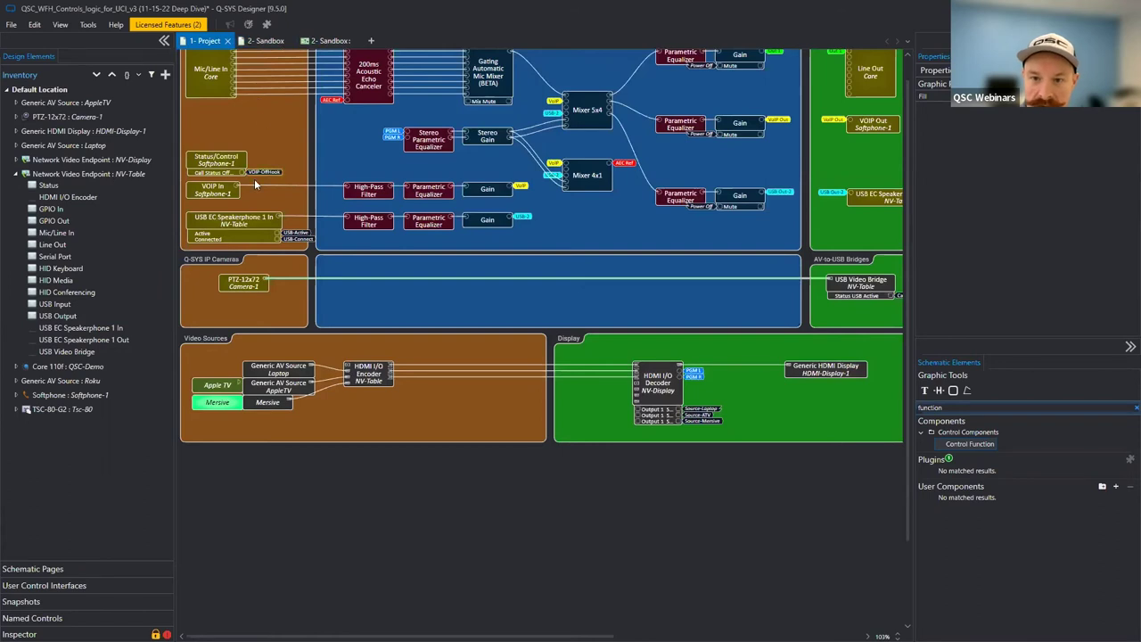
left_click(264, 42)
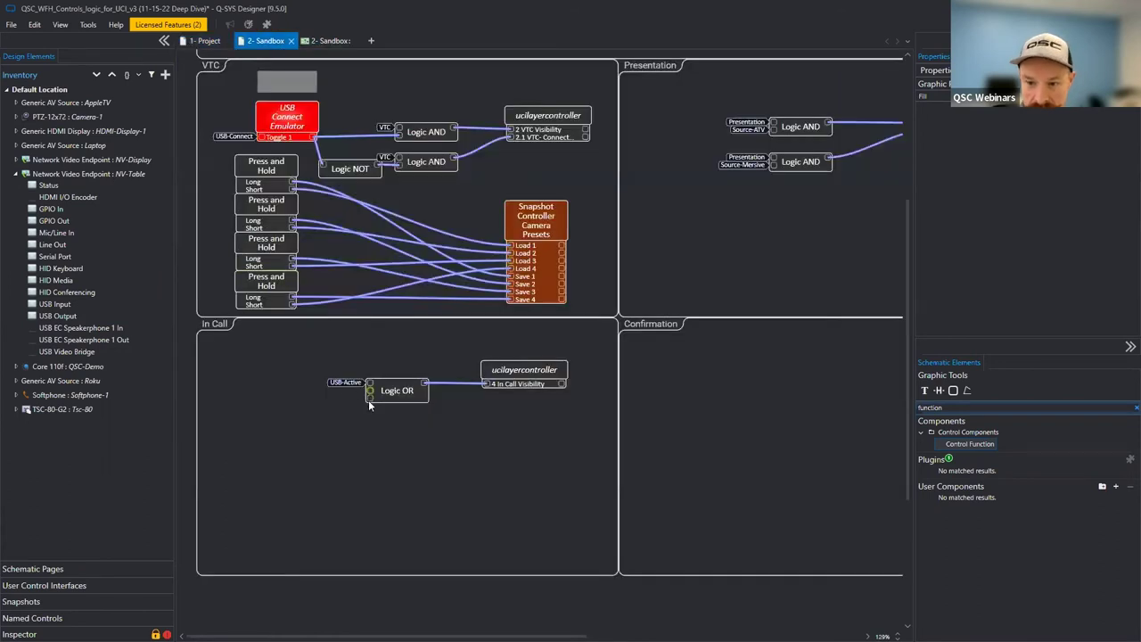
Inspect the USB Video Bridge in the Project schematic and apply its Camera-Active tag to the In Call Logic OR's third input.
left_click(211, 40)
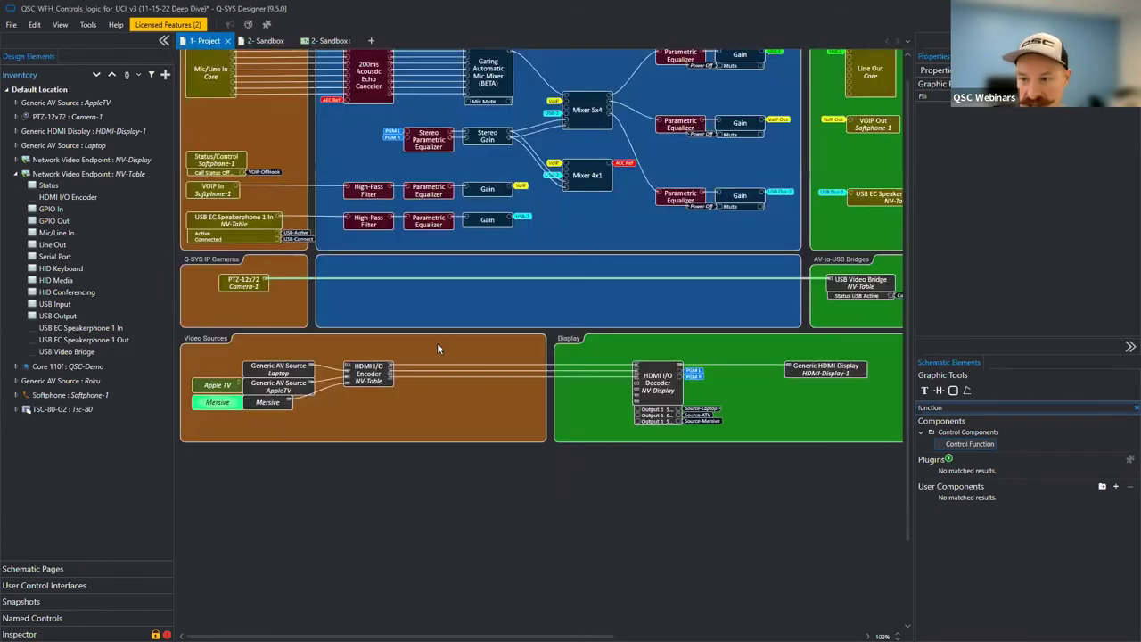
scroll(700, 310, "down", 2)
left_click(678, 288)
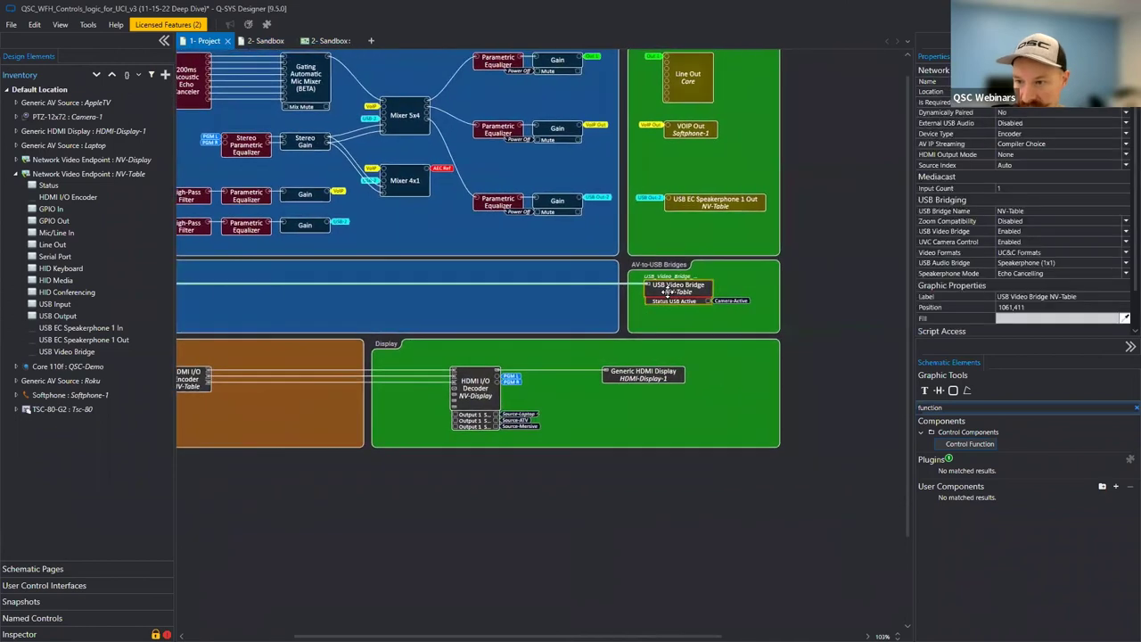
double_click(680, 288)
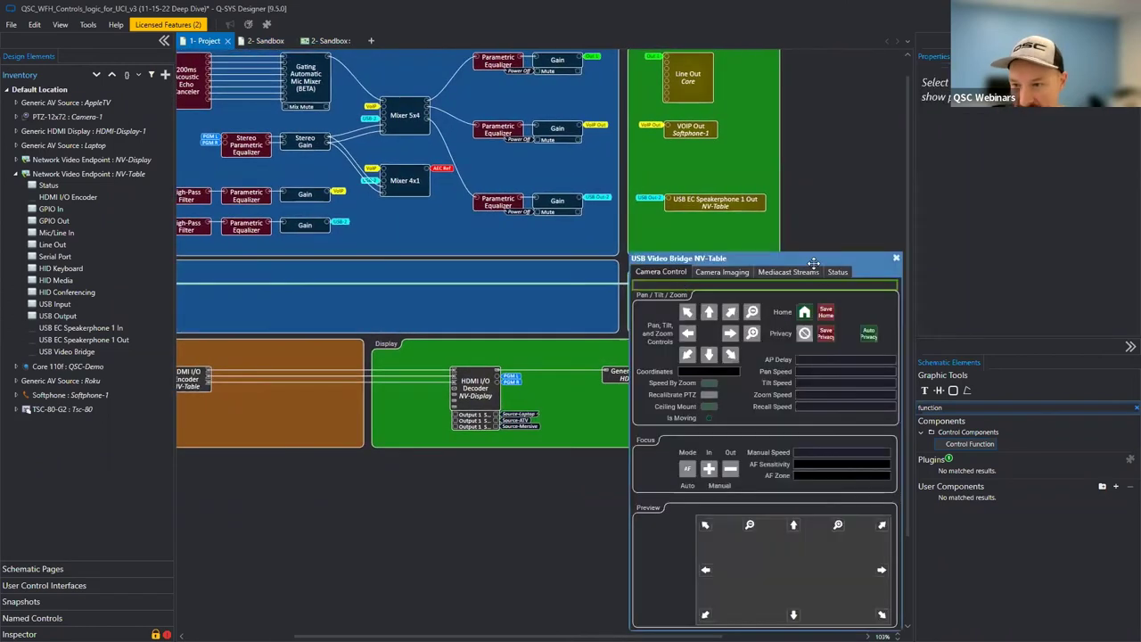
left_click(893, 260)
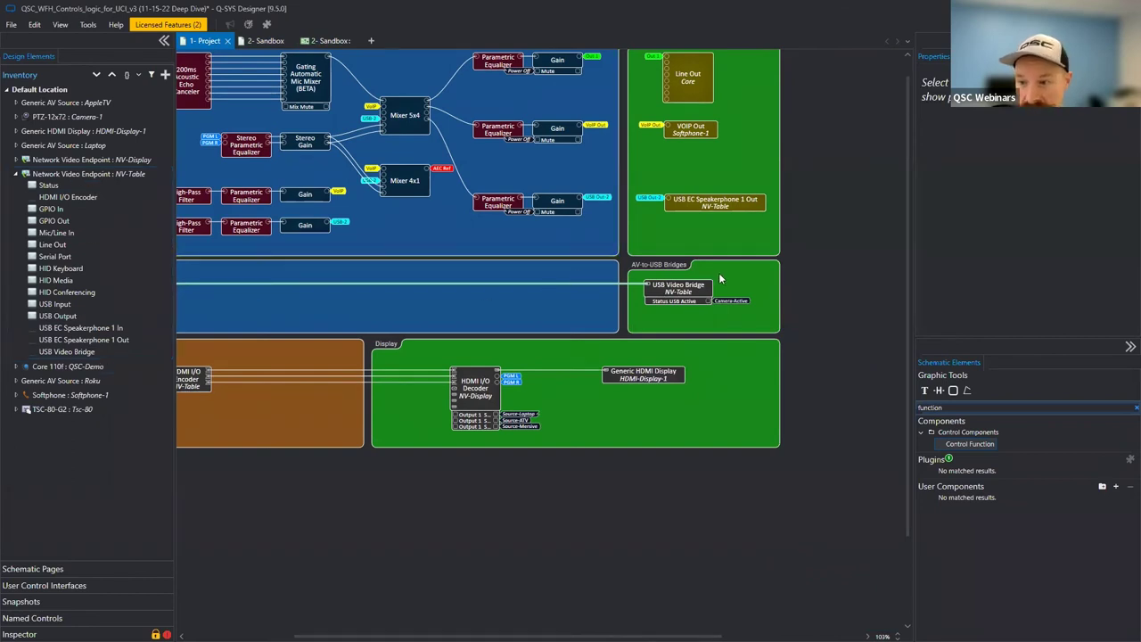
left_click(738, 308)
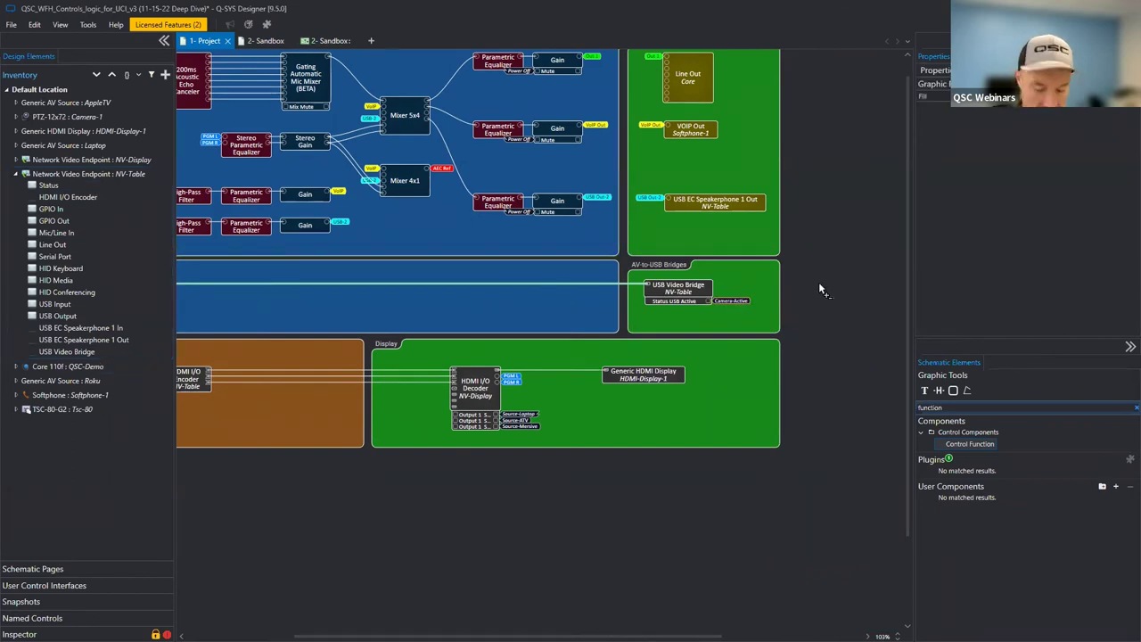
left_click(312, 42)
left_click(265, 41)
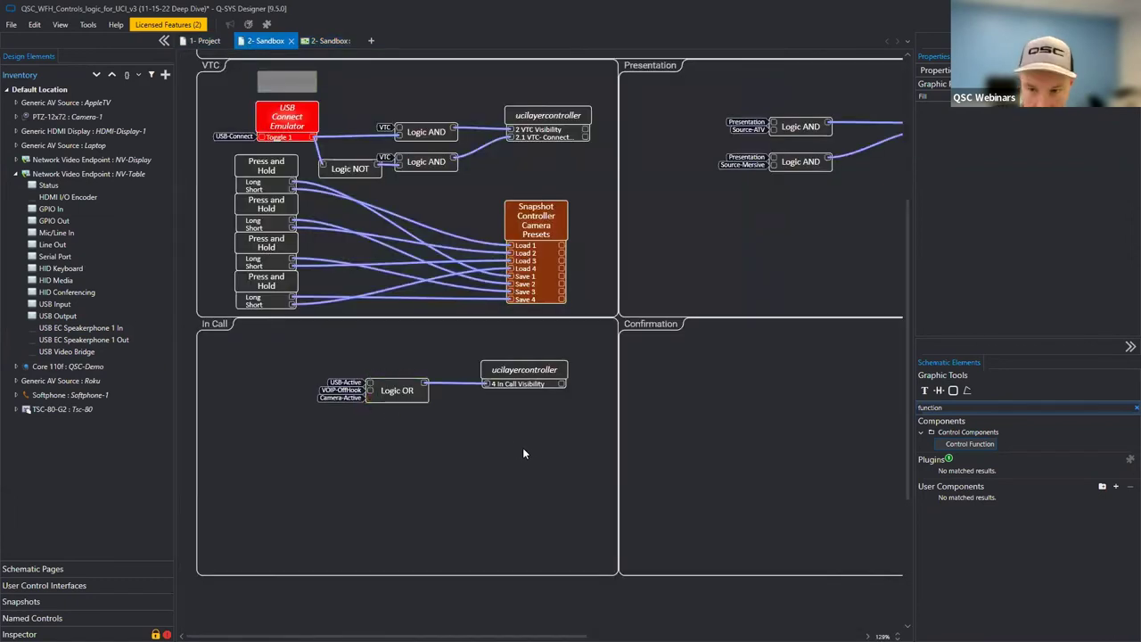
Reposition the In Call Logic OR and layer controller, leaving a wide gap between the two blocks.
left_click(415, 398)
left_click_drag(532, 363, 468, 371)
left_click(409, 411)
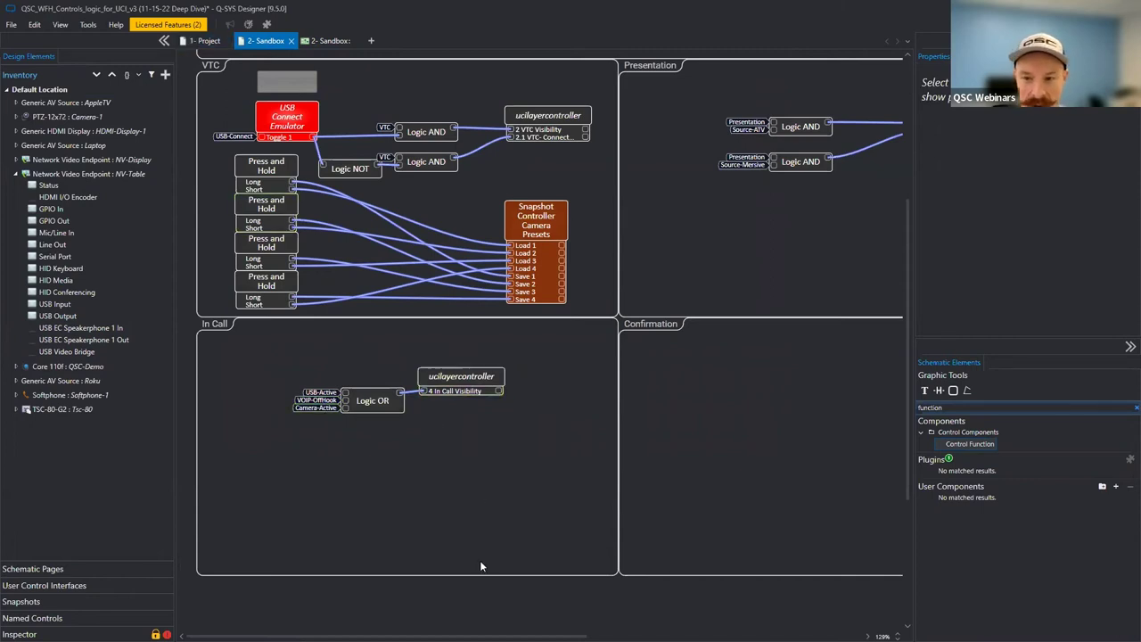
left_click(448, 377)
left_click_drag(401, 399, 357, 398)
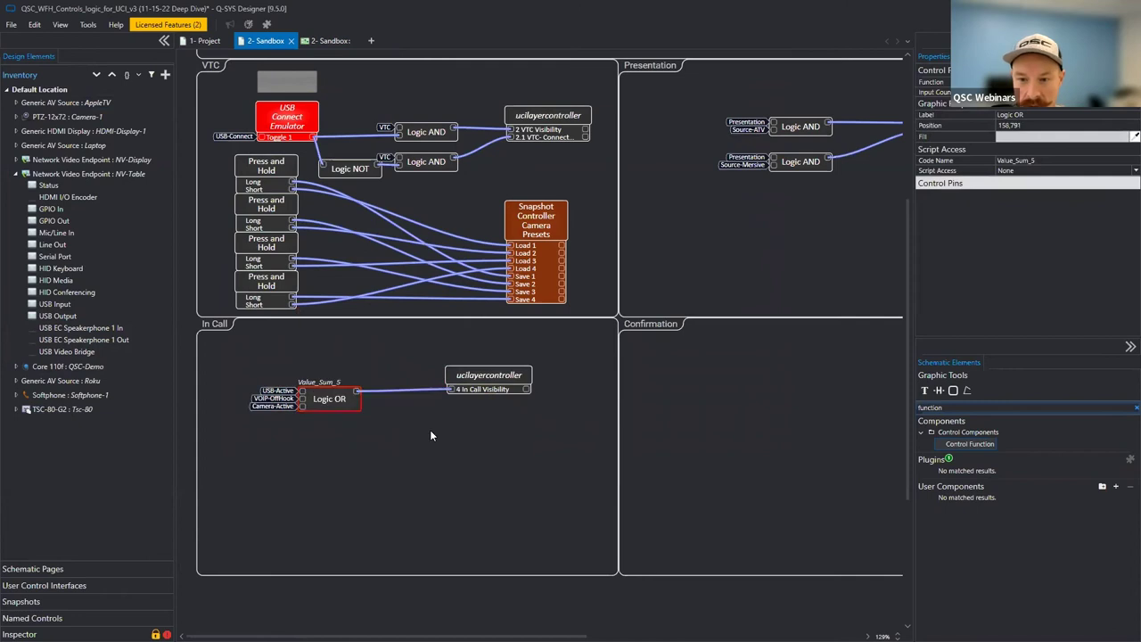
left_click(433, 435)
Copy the USB Connect Emulator and its button into the In Call section, remove the USB-Connect tag, and label the copy Off Hook Emulator.
left_click_drag(314, 82, 380, 450)
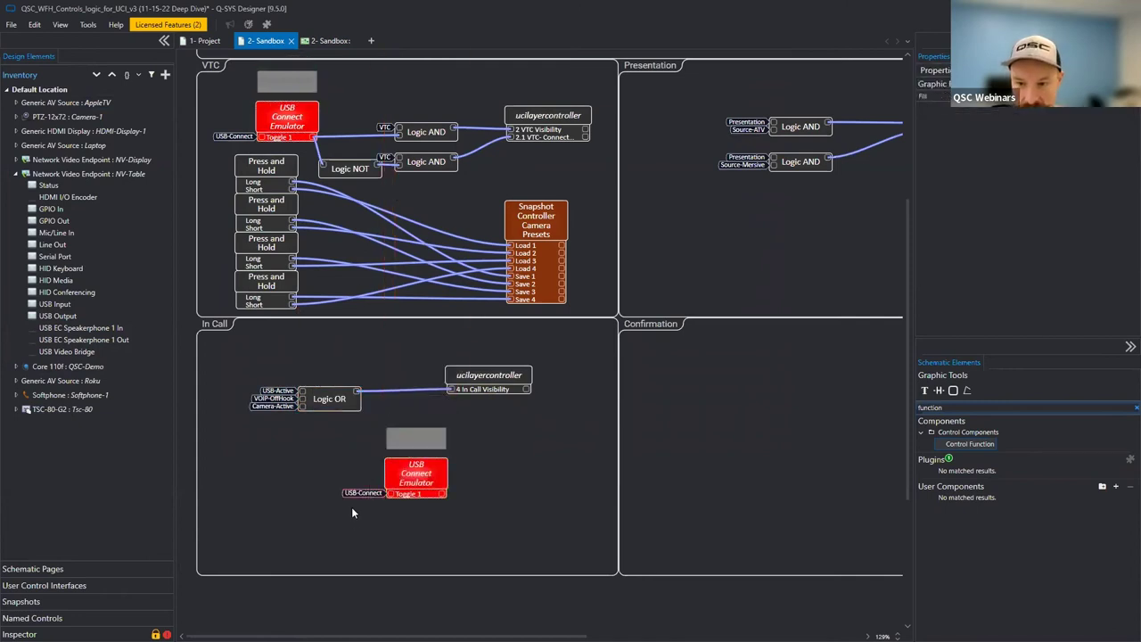
key("F2")
key("Up")
key("End")
key("shift+Home")
type("Off Hook")
left_click(575, 484)
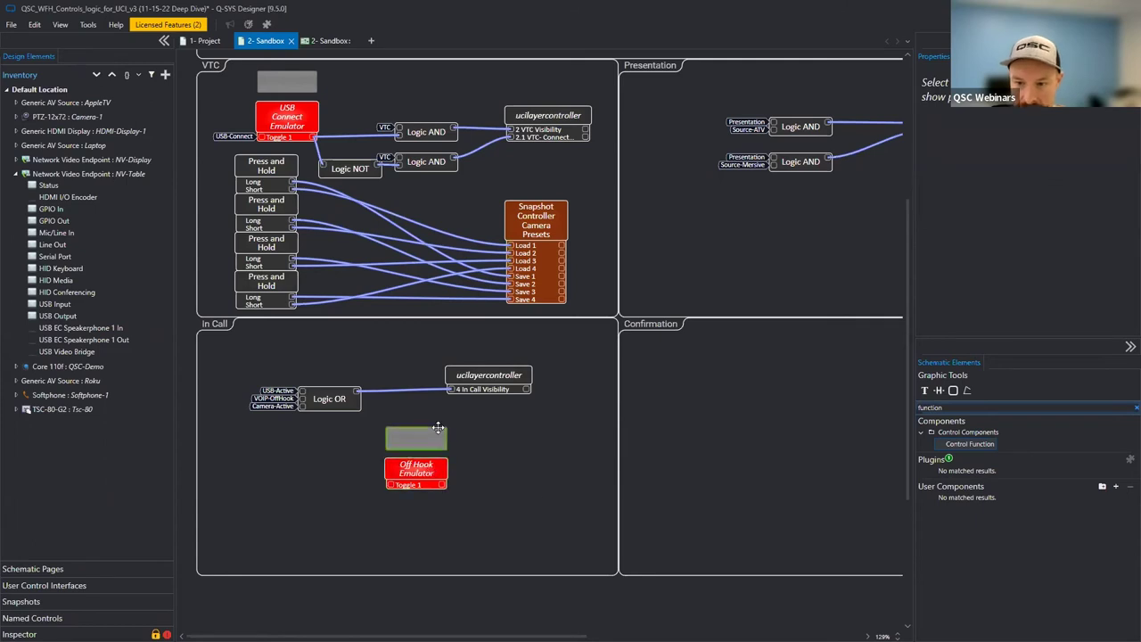
Wire the Off Hook Emulator between the Logic OR and the 4 In Call Visibility pin, replacing the direct wire and placing its button above it.
left_click_drag(407, 482, 396, 383)
left_click_drag(489, 375, 514, 377)
left_click_drag(352, 399, 323, 398)
left_click(371, 391)
key("Delete")
left_click_drag(398, 362, 375, 362)
Copy the Off Hook Emulator's toggle button into the UCI's 5 Main layer, placing it below the page beside the existing emulator button.
left_click(398, 344)
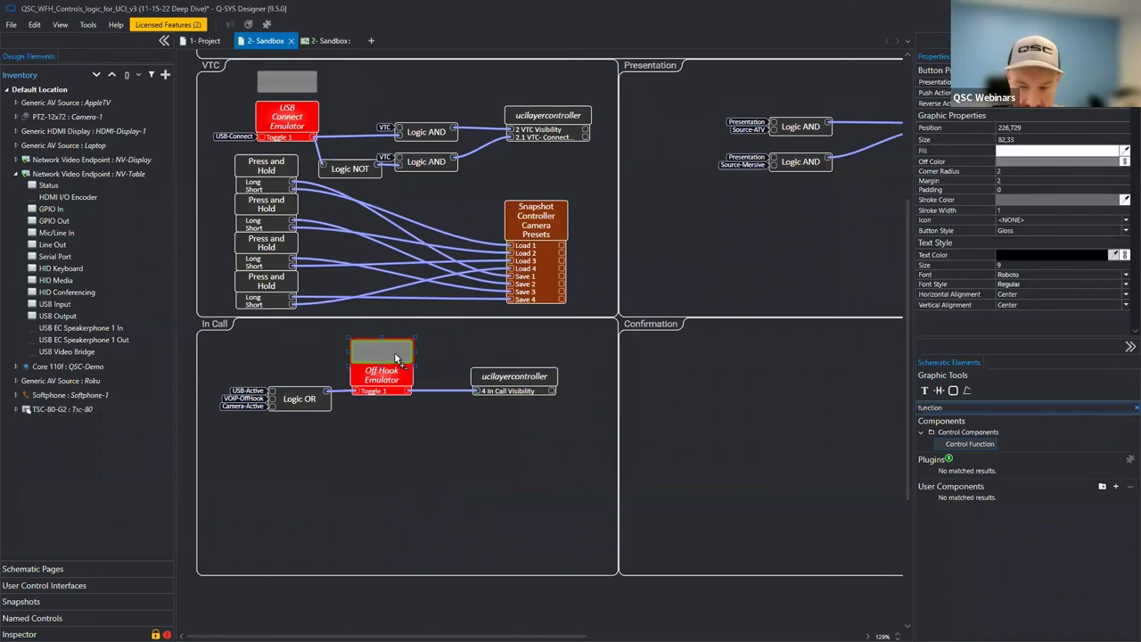
left_click(330, 40)
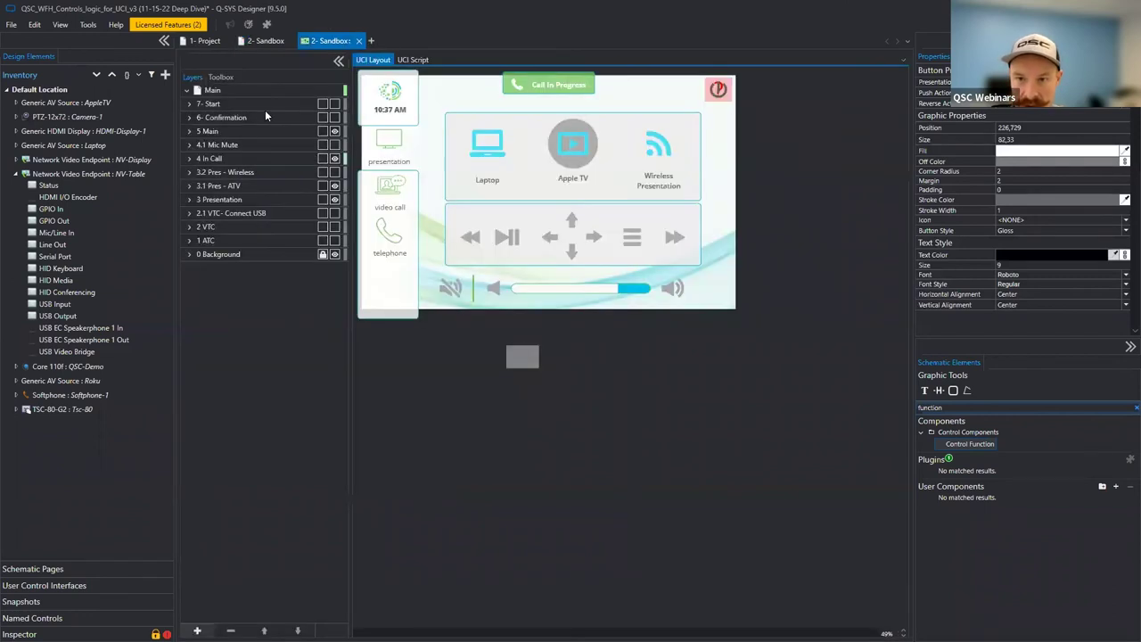
left_click_drag(630, 344, 607, 355)
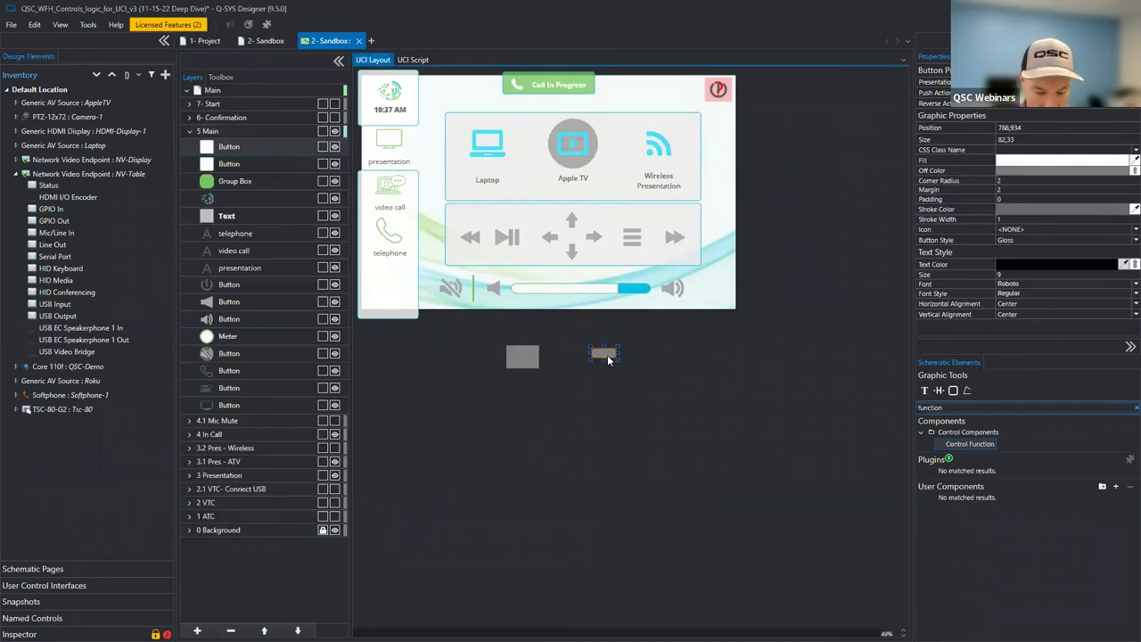
left_click(606, 380)
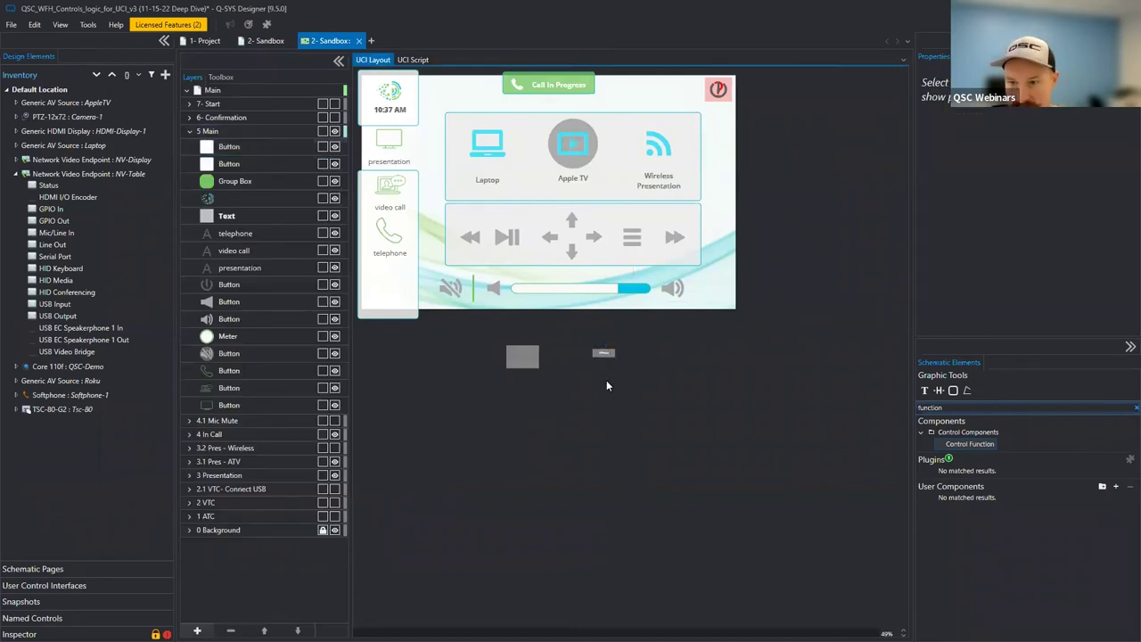
left_click(259, 41)
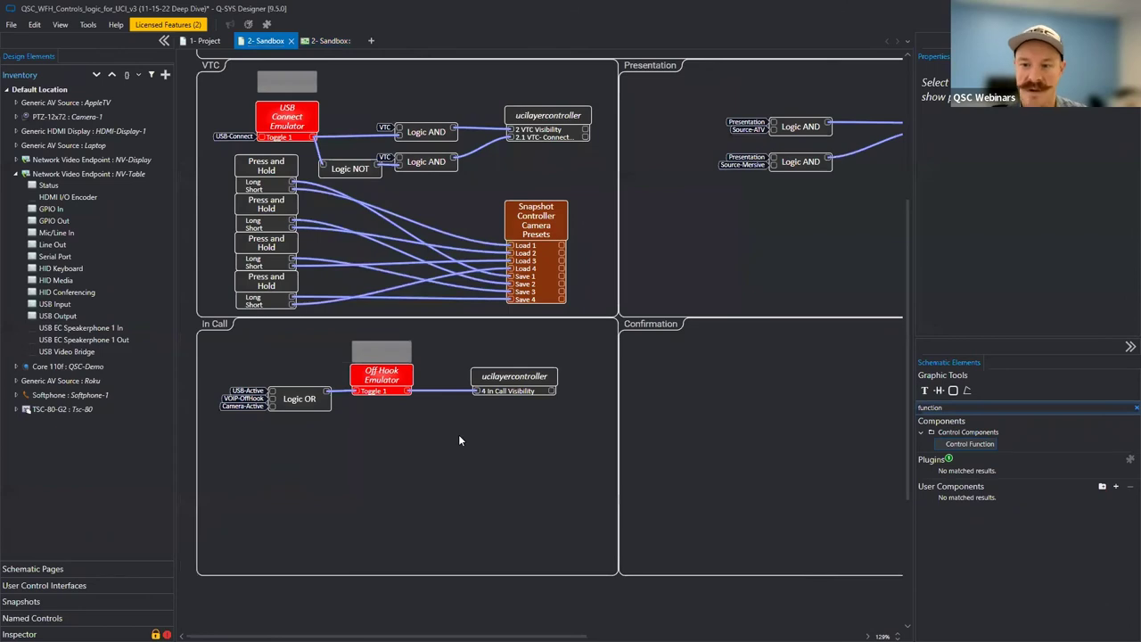
left_click(307, 398)
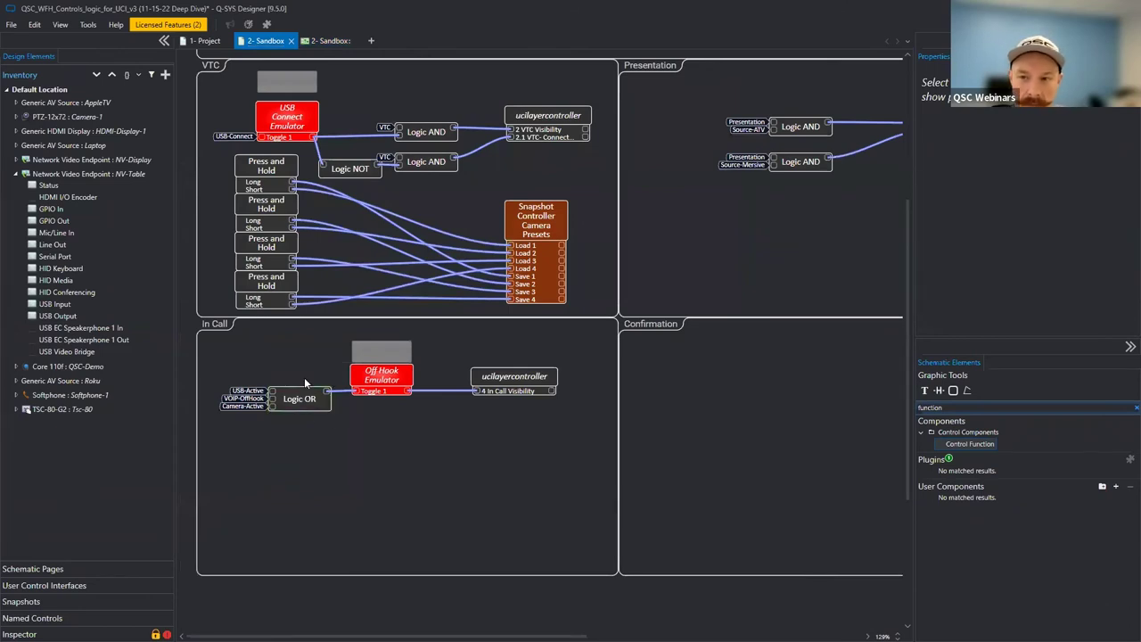
left_click_drag(260, 357, 288, 463)
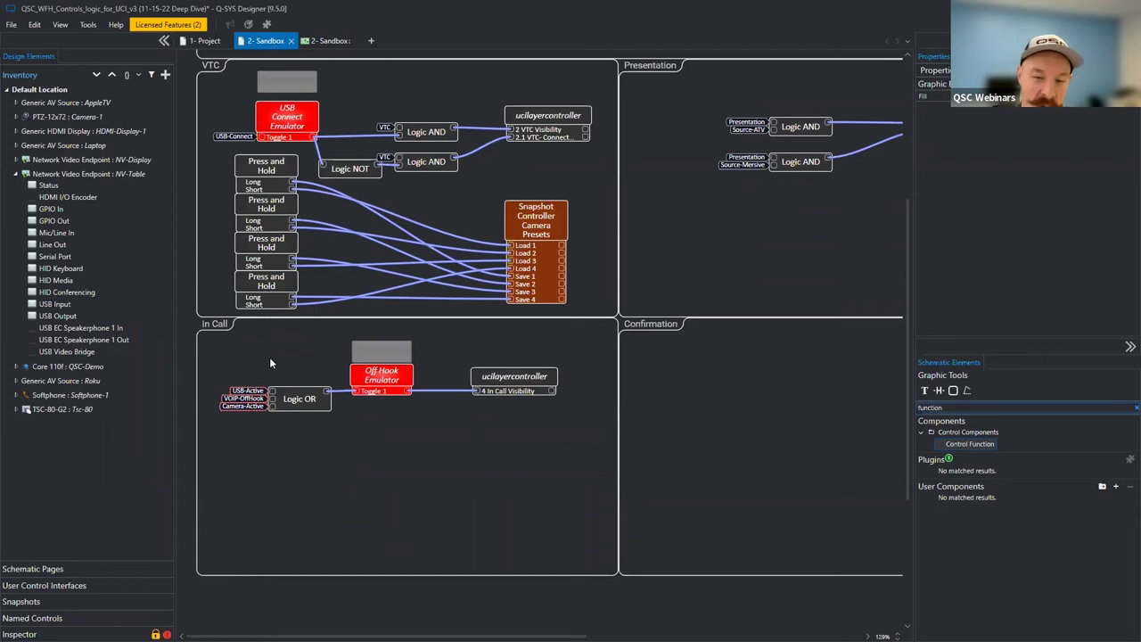
left_click(310, 398)
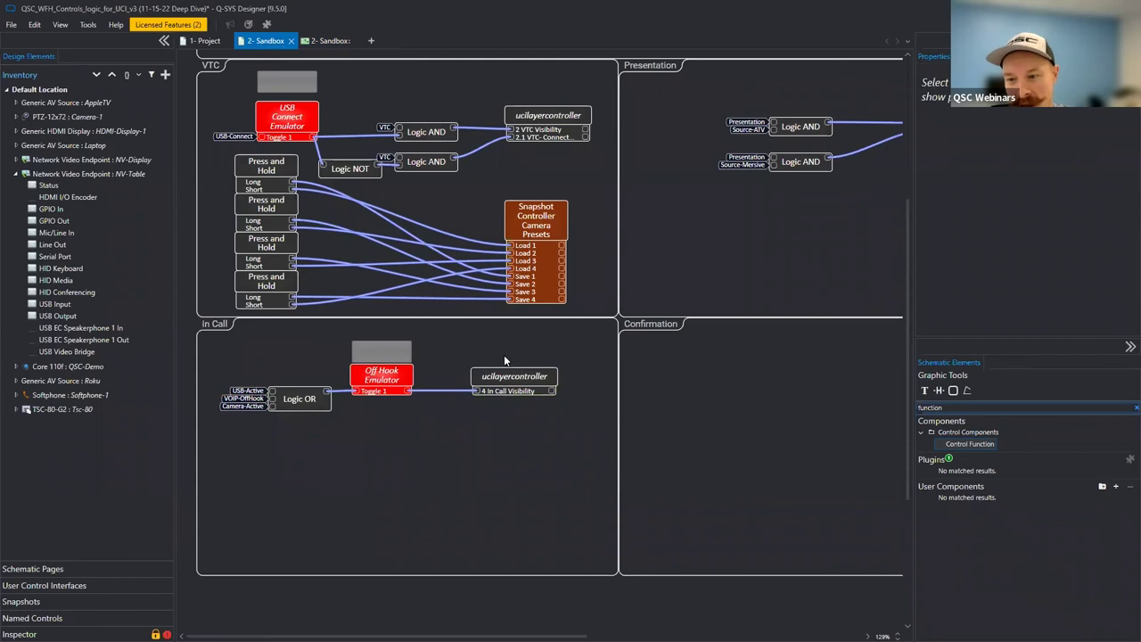
Start emulating the design and test the off-hook toggle button in the UCI layout.
left_click(328, 41)
key("F6")
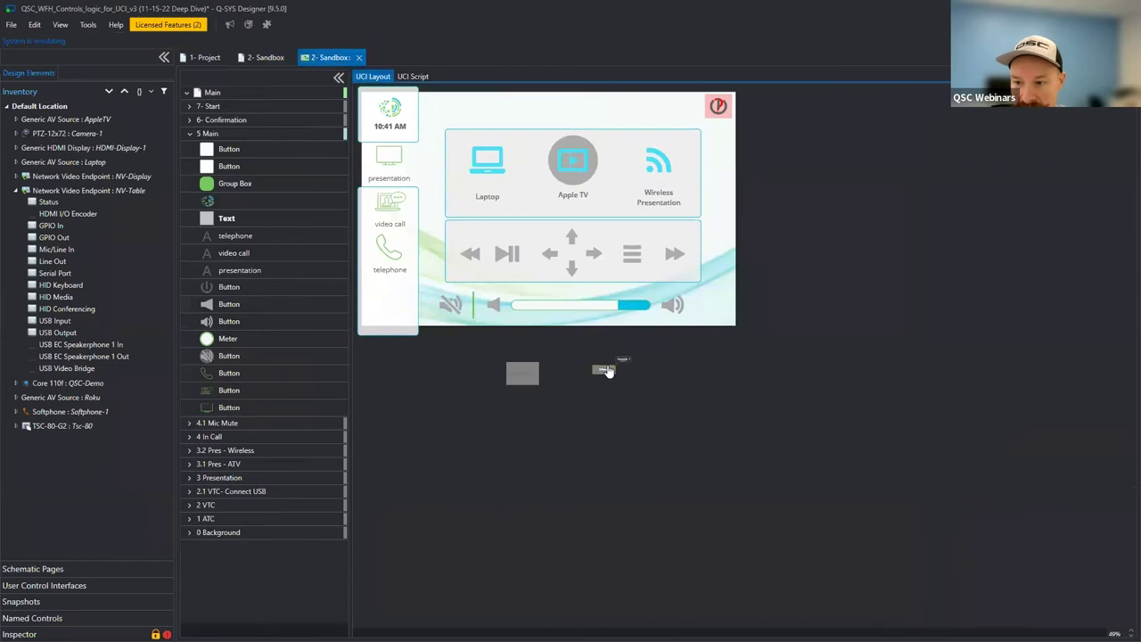
left_click(604, 370)
left_click(596, 370)
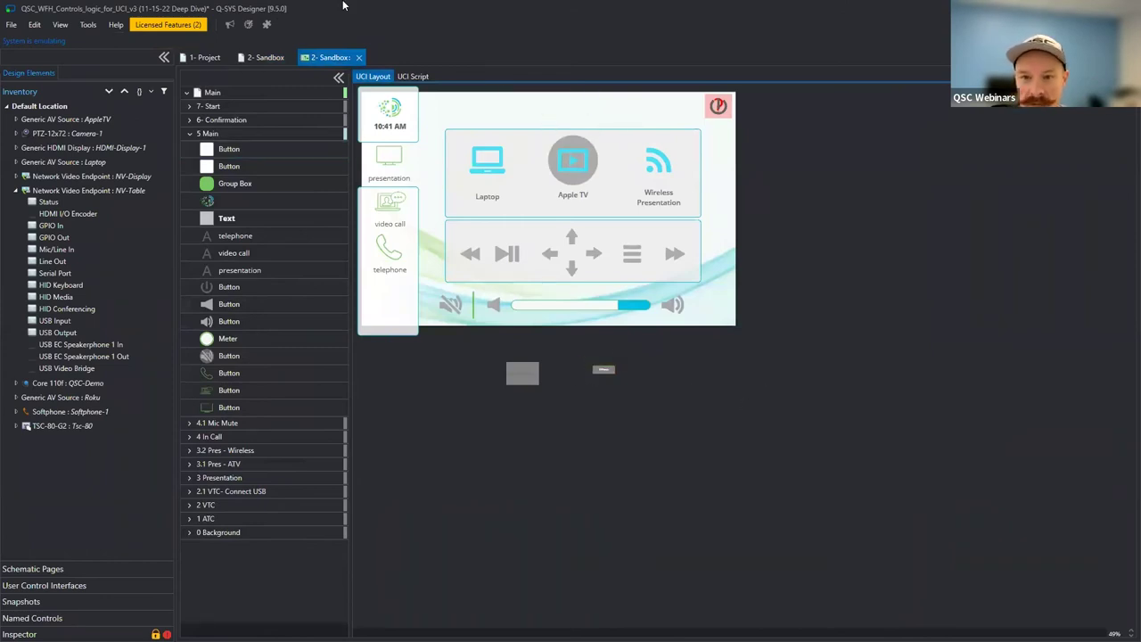
Set the 4 In Call layer's transition to top in the In Call section's UCI Layer Controller.
left_click(268, 58)
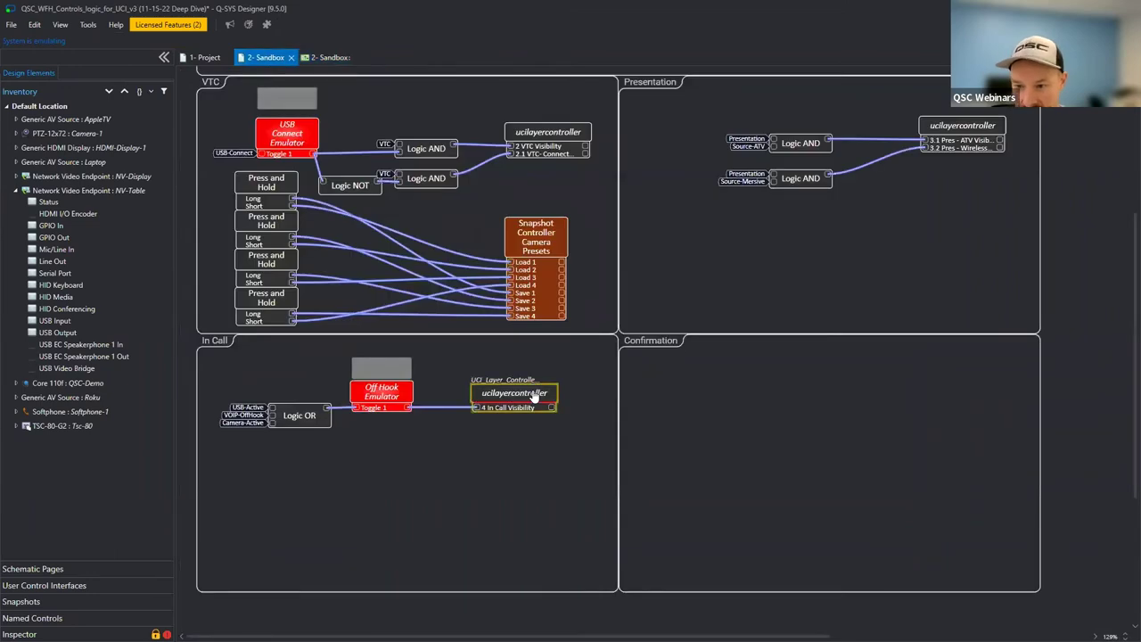
double_click(526, 393)
left_click_drag(594, 411, 745, 278)
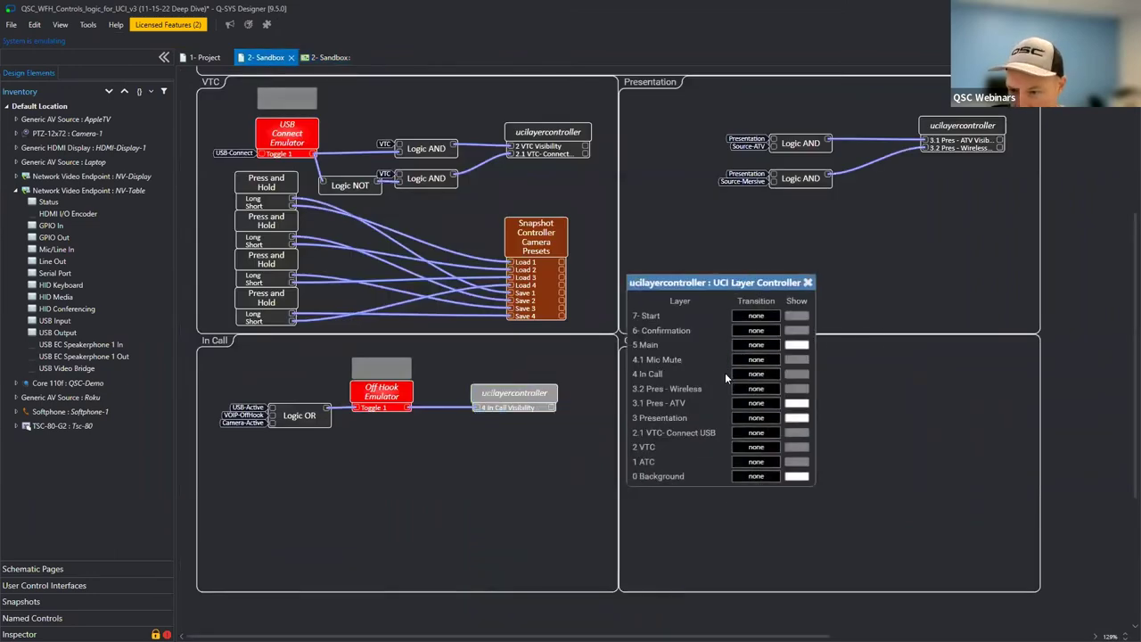
left_click(745, 374)
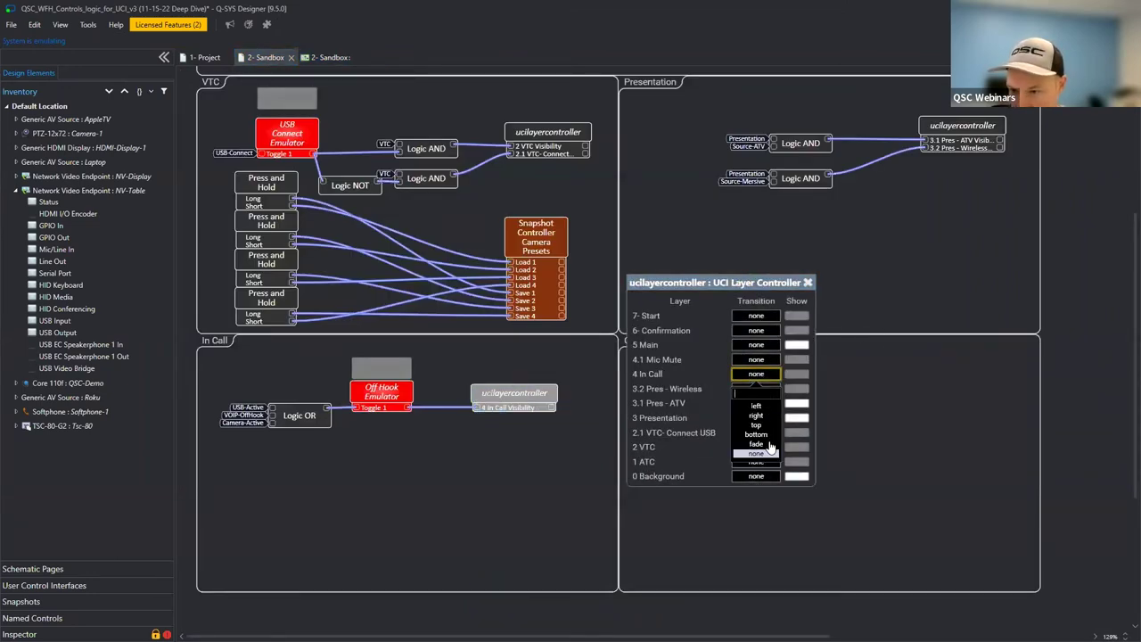
left_click(757, 426)
left_click(808, 283)
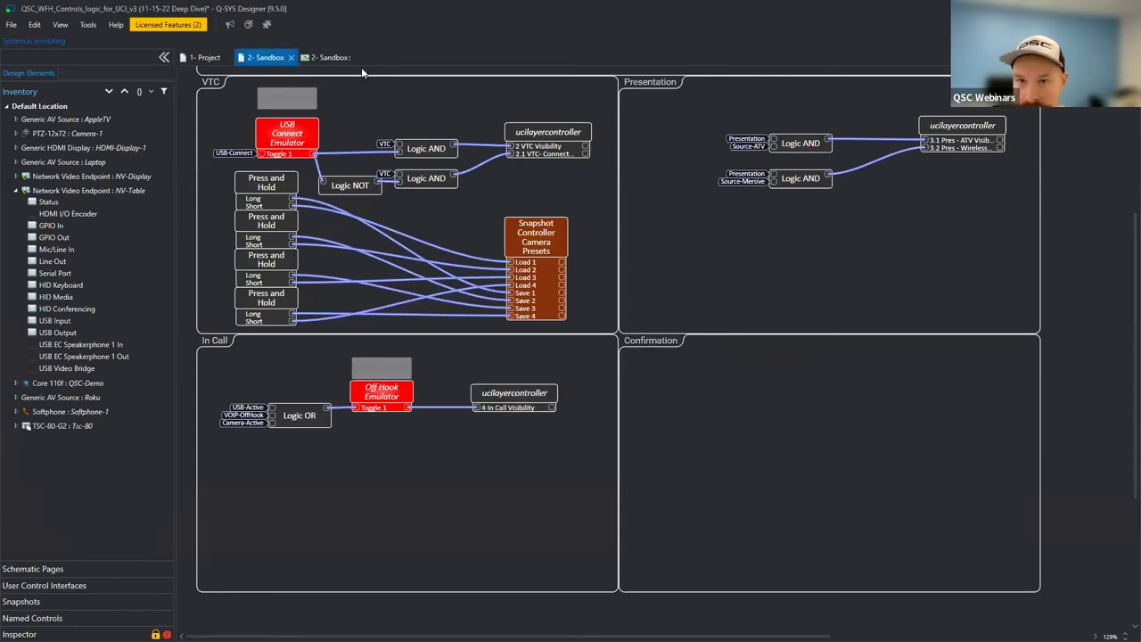
Test the off-hook and USB connect toggle buttons in the UCI layout, checking how the In Call banner appears and hides.
left_click(329, 57)
left_click(604, 371)
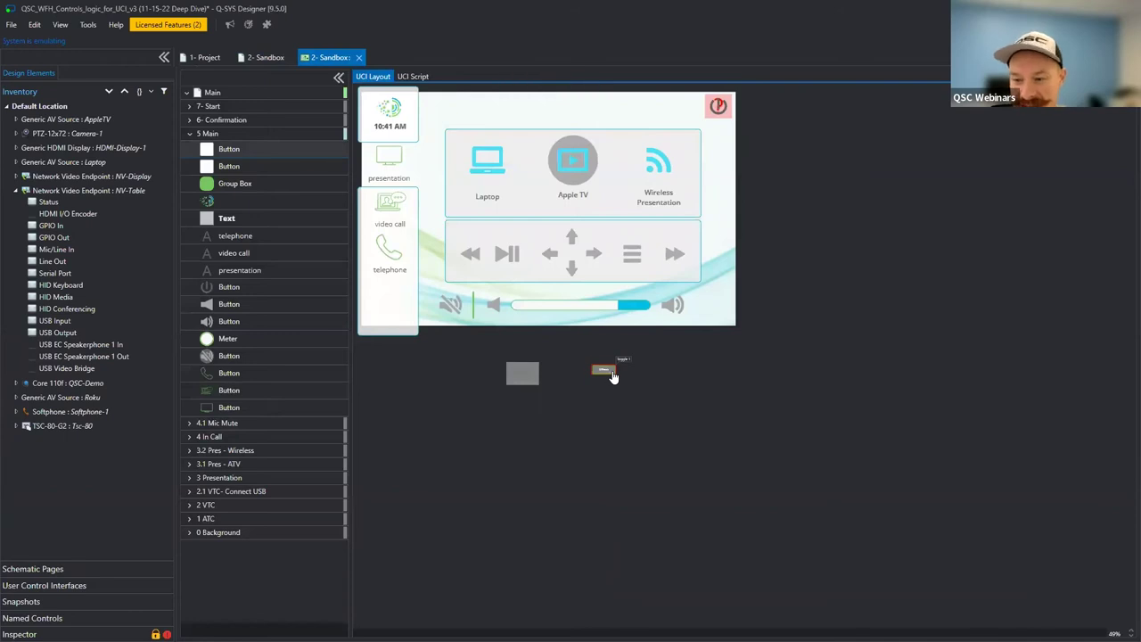
left_click(612, 373)
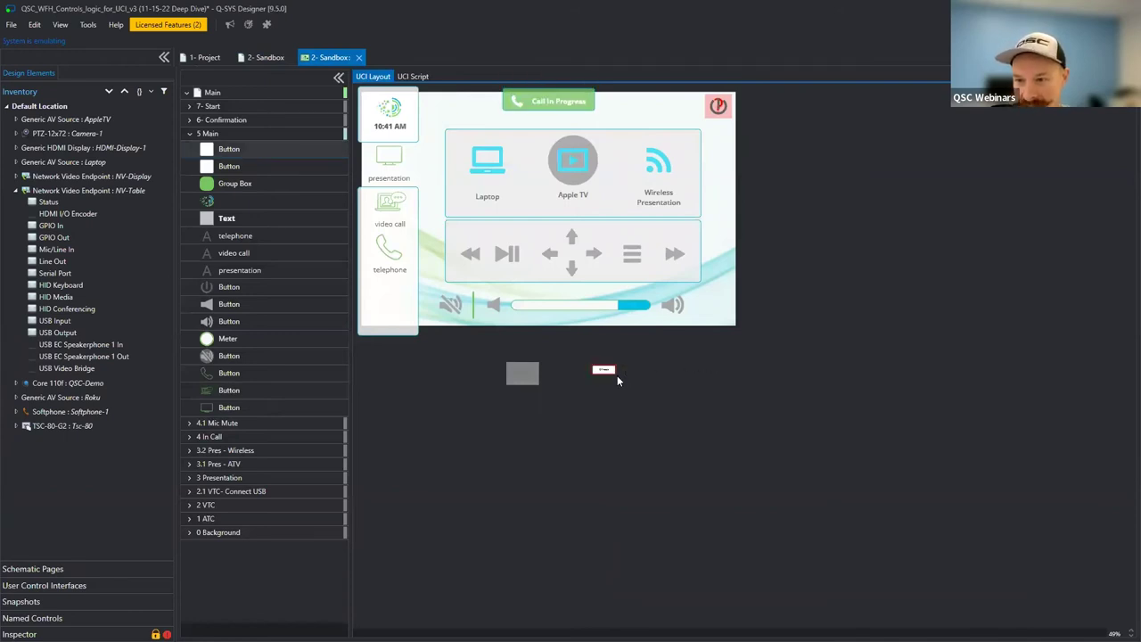
left_click(522, 374)
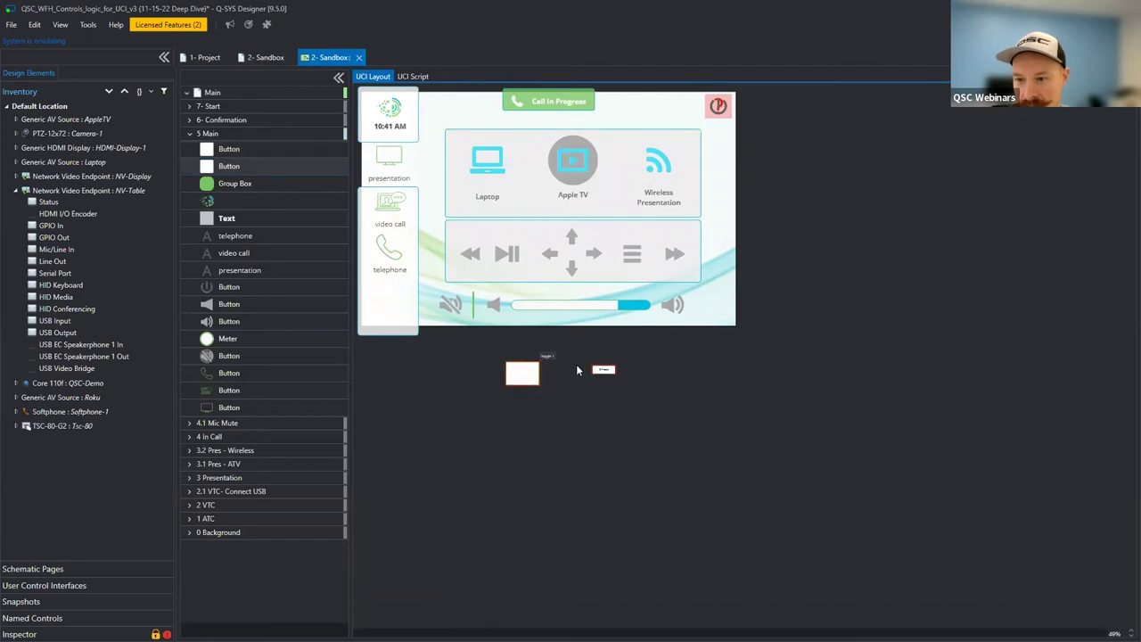
left_click(524, 381)
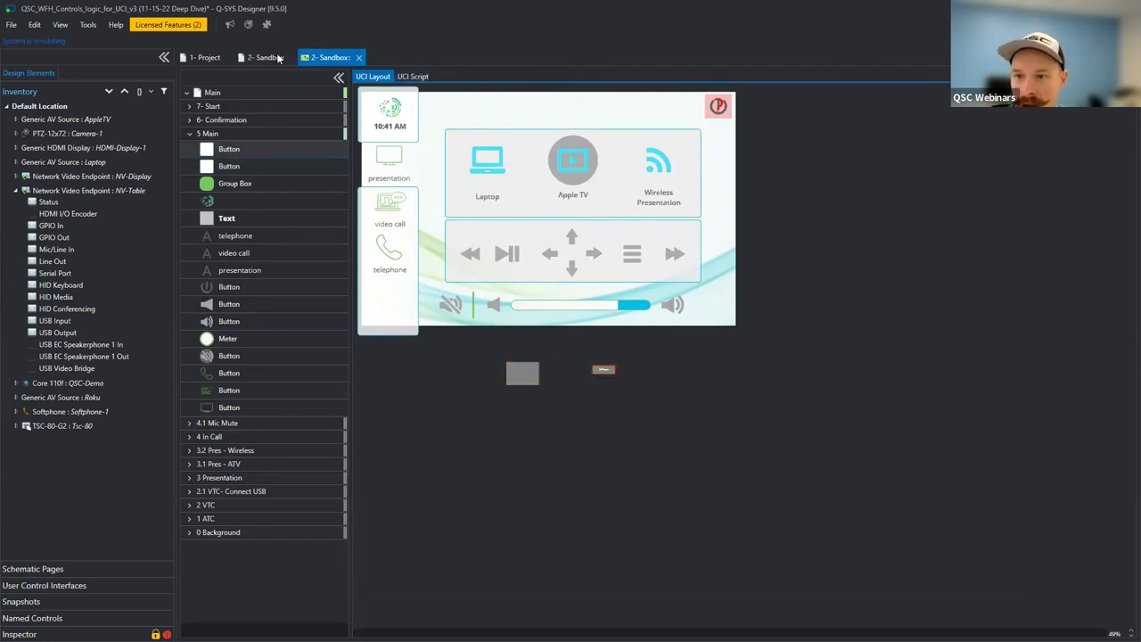
left_click(607, 371)
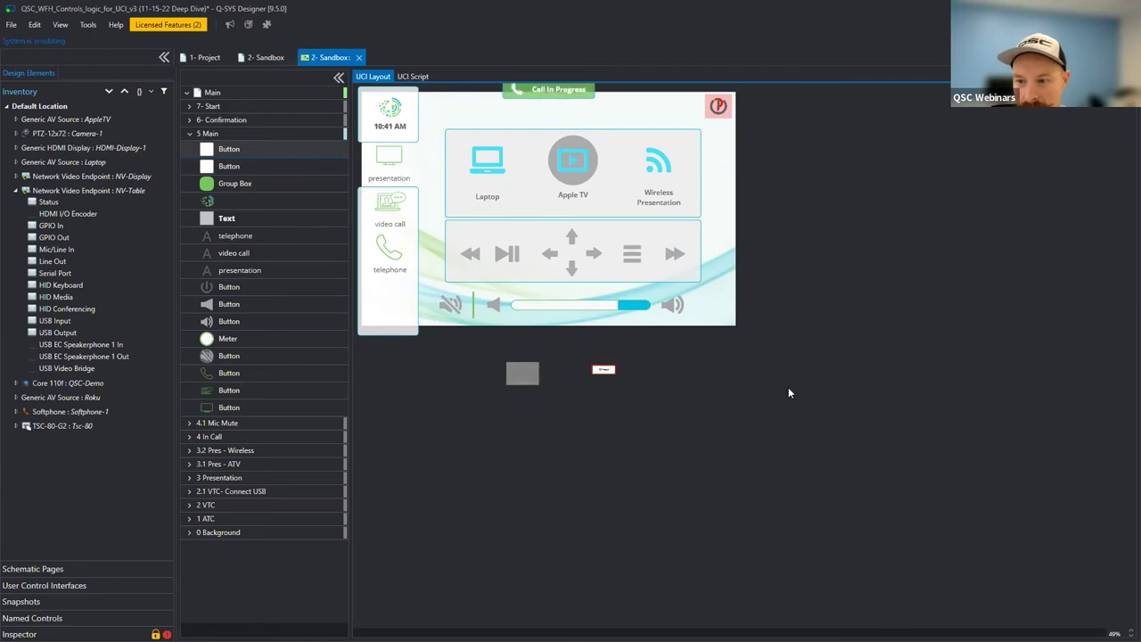
Stop the emulation and collapse the 5 Main layer in the UCI layout.
left_click(283, 61)
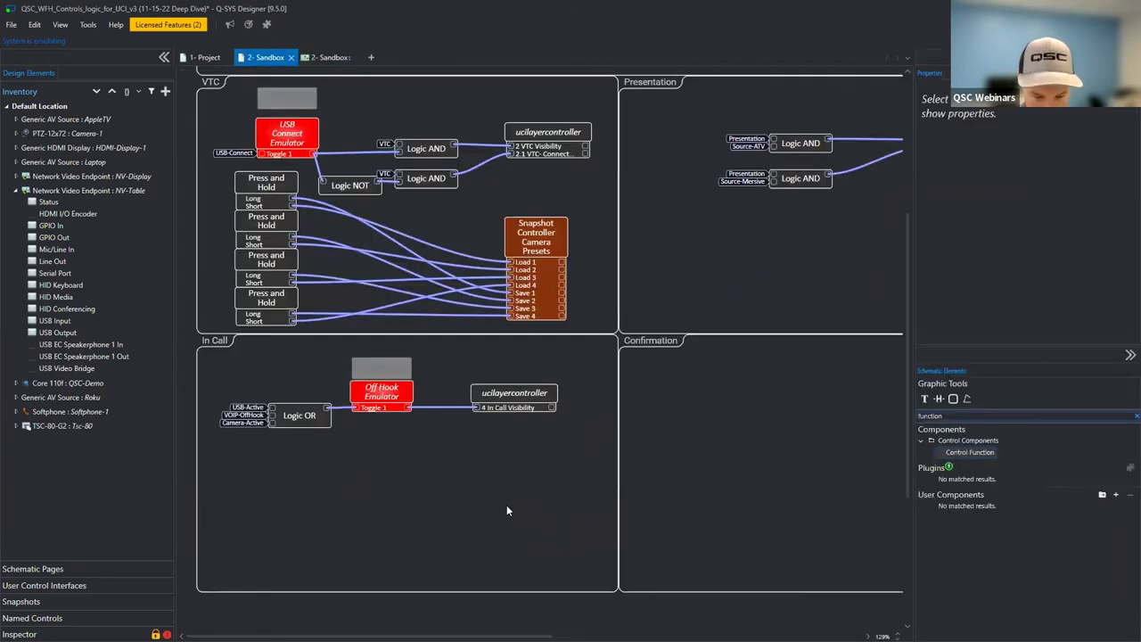
left_click(335, 56)
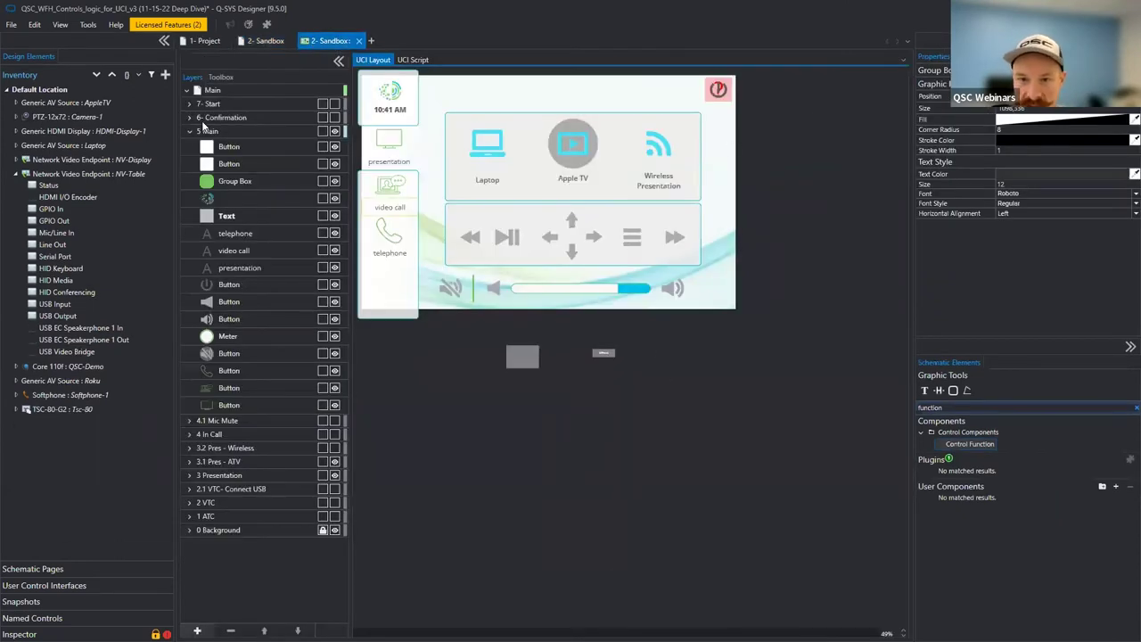
left_click(200, 132)
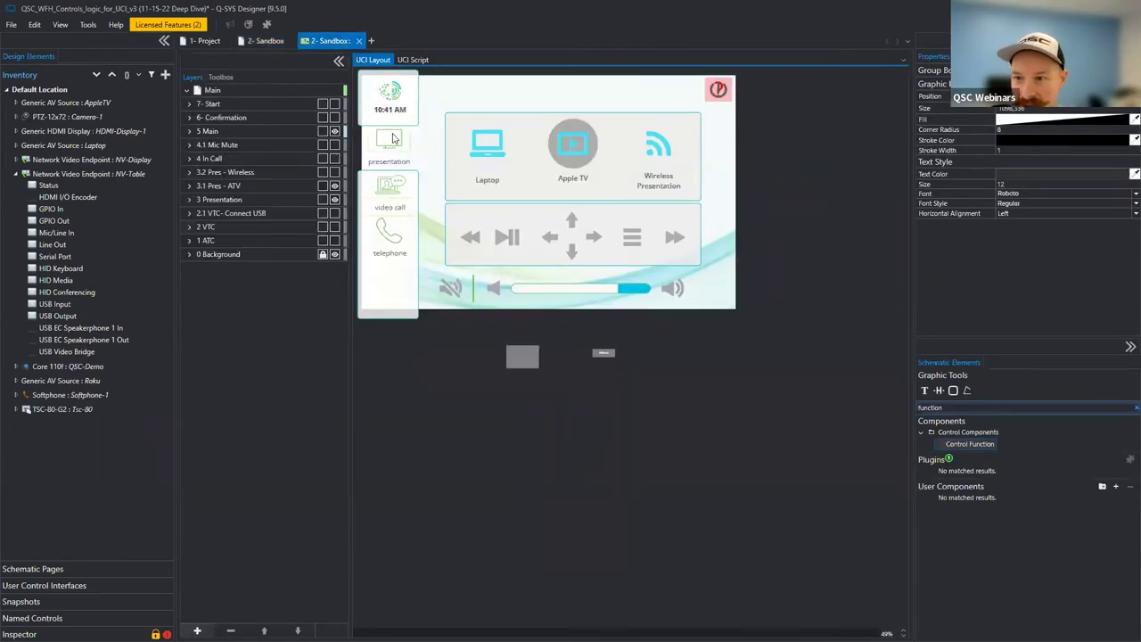
Toggle the 5 Main layer's visibility off and on, and examine the power button's properties in the UCI layout.
left_click(334, 131)
left_click(334, 131)
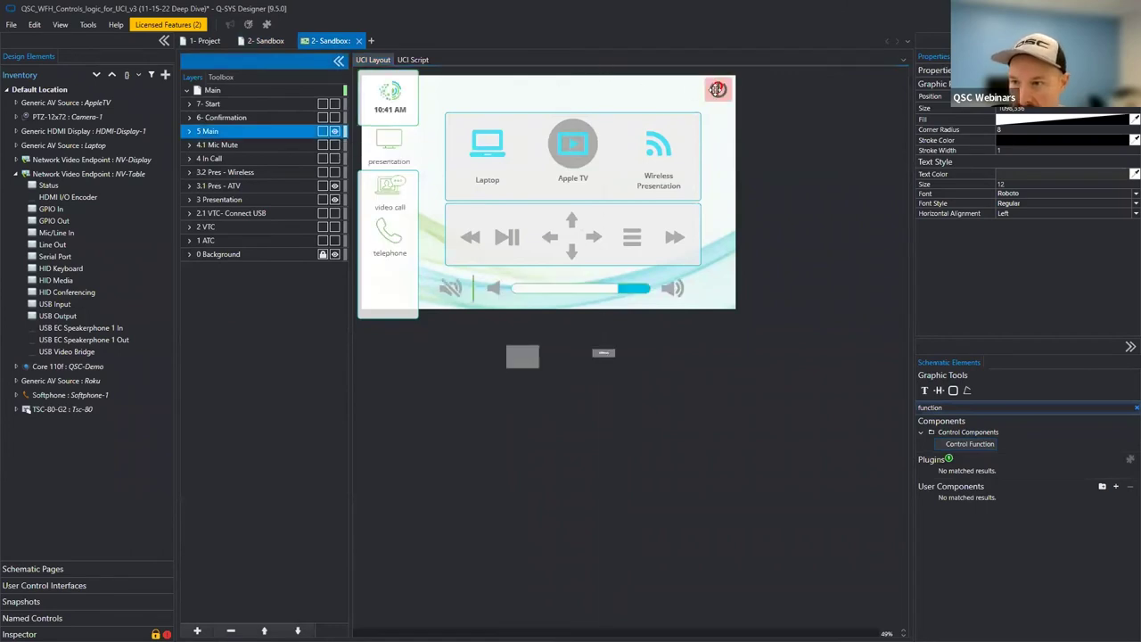
left_click(718, 89)
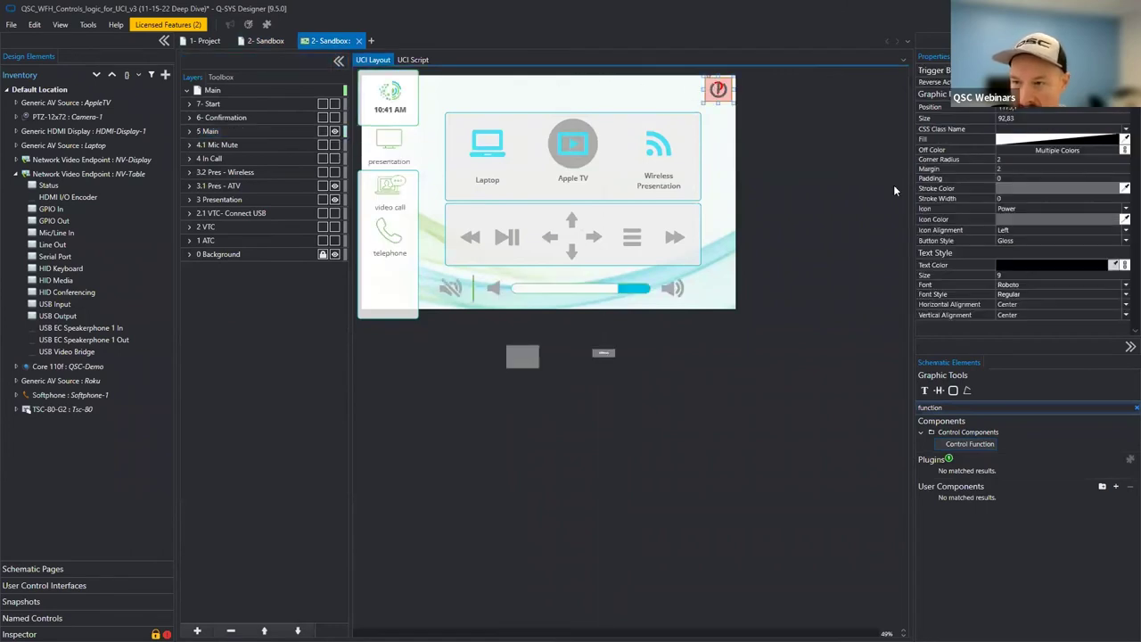
left_click(193, 130)
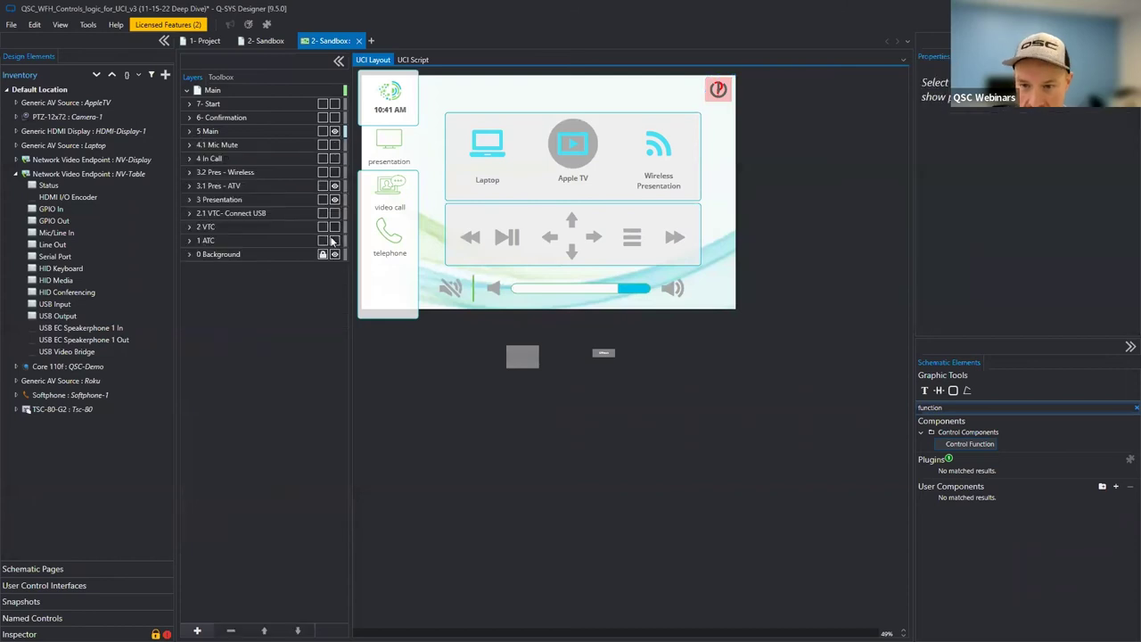
Hide the 3.1 Pres - ATV and 3 Presentation layers and show the 1 ATC layer in the UCI layout.
left_click(335, 187)
left_click(334, 198)
left_click(335, 240)
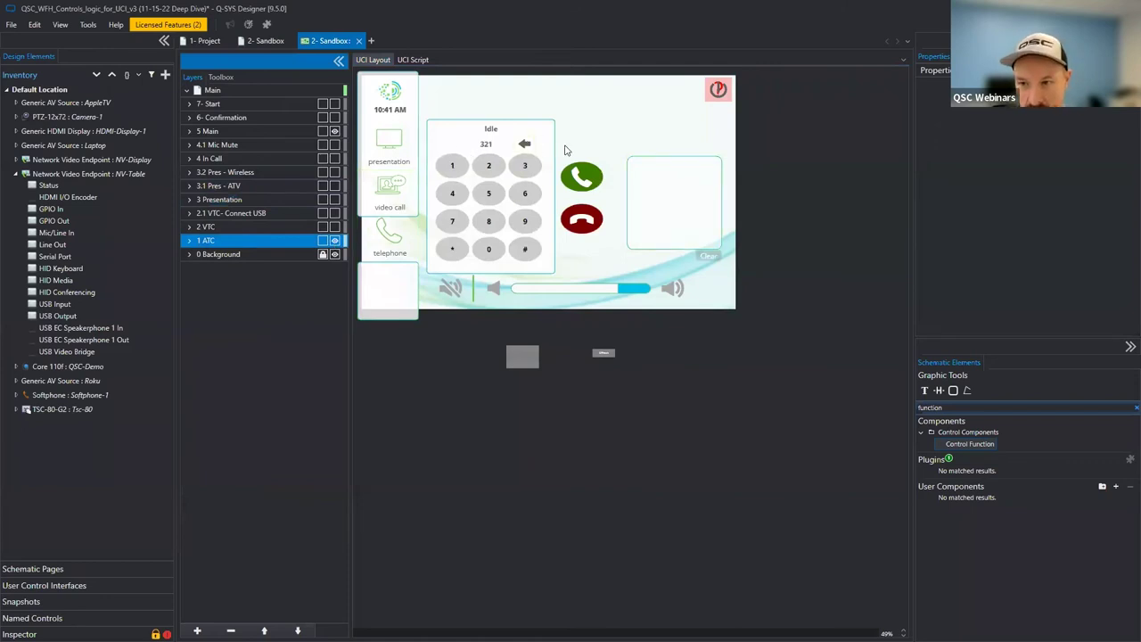
key("ctrl+shift+F5")
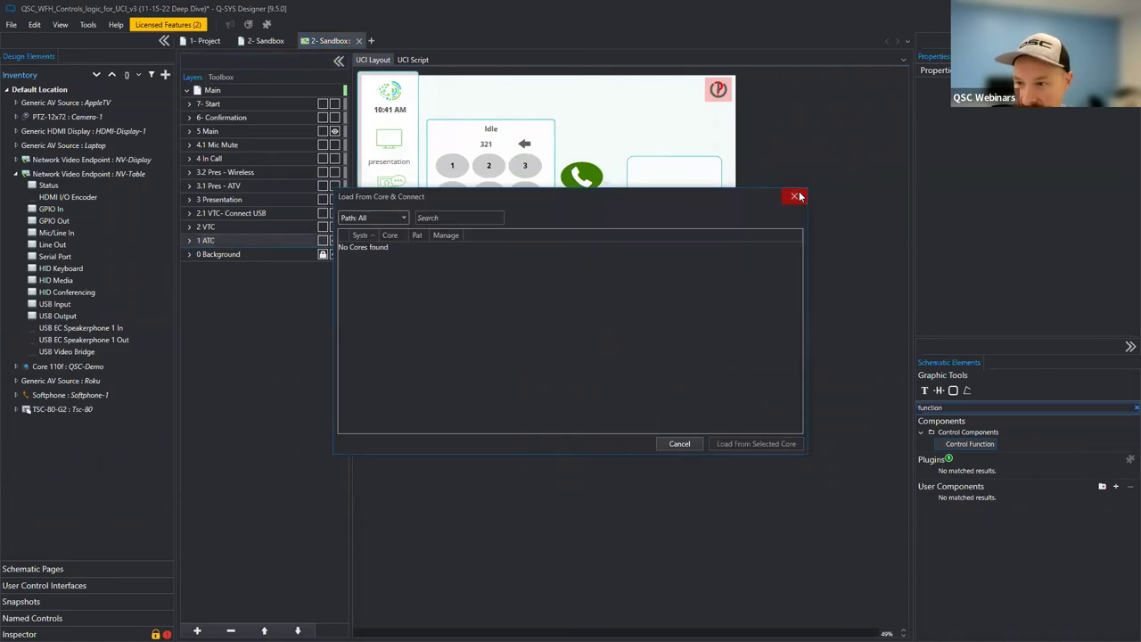
left_click(794, 197)
scroll(797, 235, "up", 4)
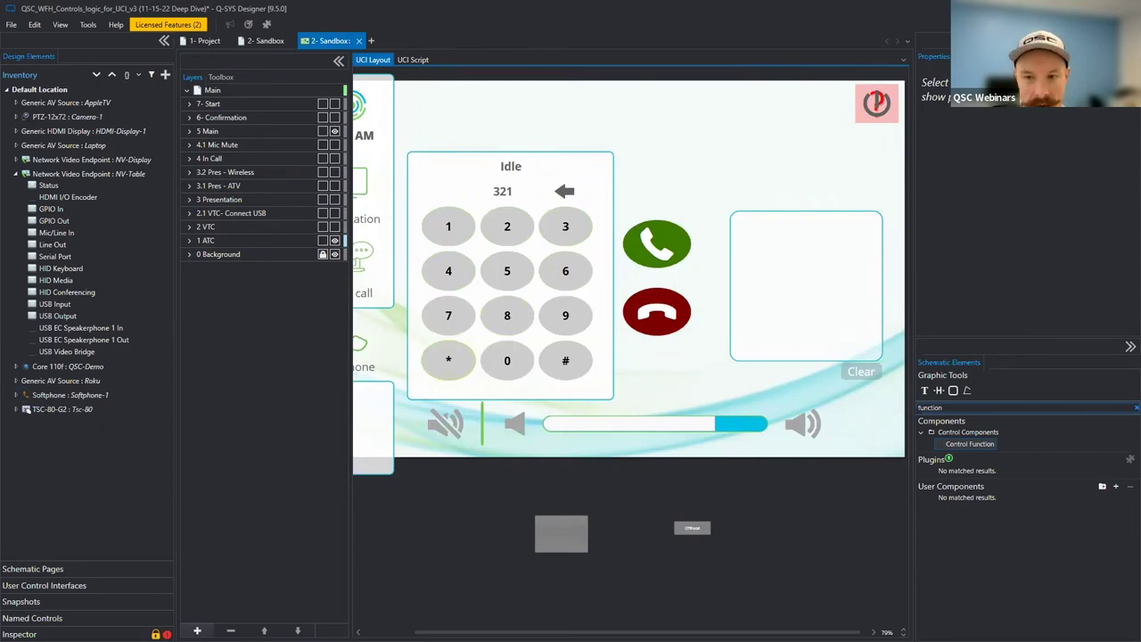
Open Remap UCI Controls and expand the Status/ControlSoftphone-1 component to view its linked controls.
left_click(86, 25)
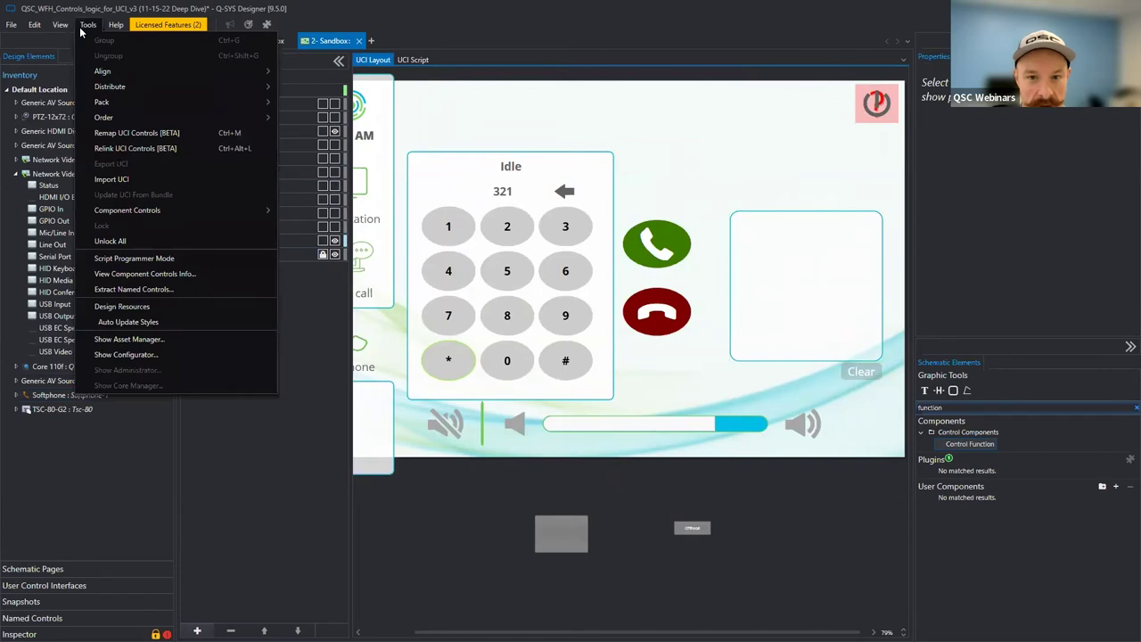
left_click(161, 133)
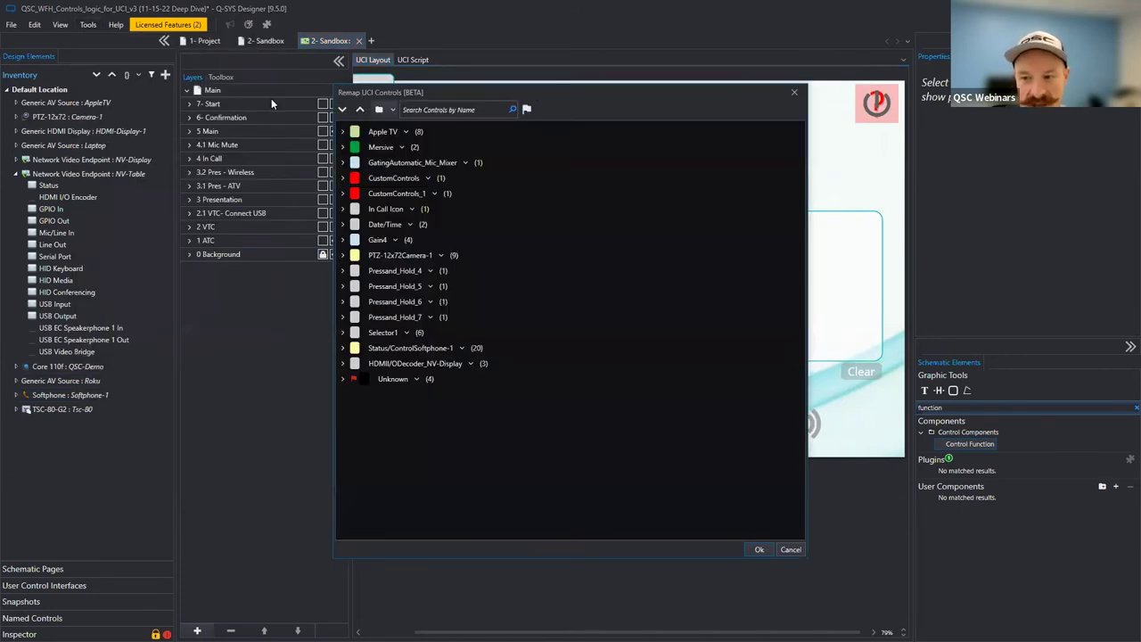
left_click_drag(533, 94, 272, 104)
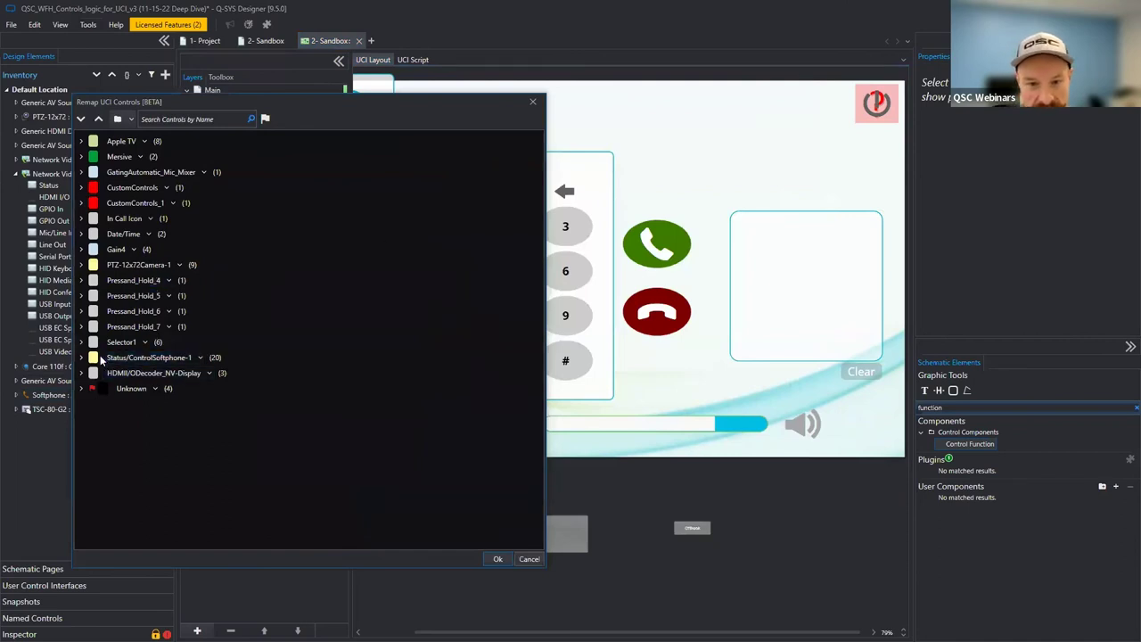
double_click(158, 358)
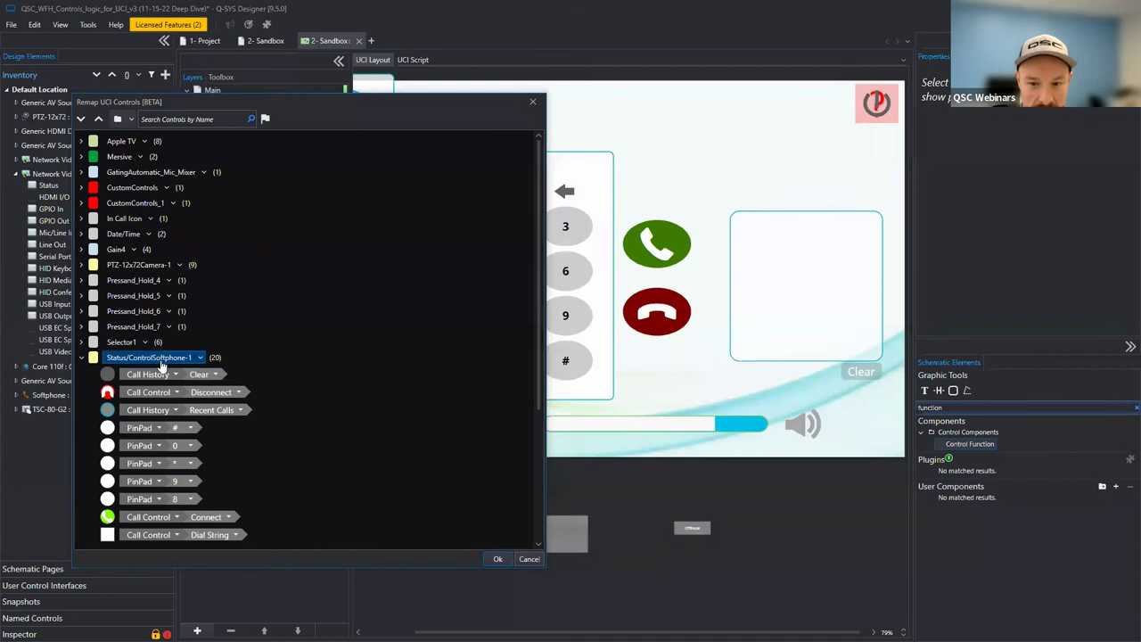
scroll(193, 255, "down", 5)
Examine which Project and Sandbox components the softphone controls could be remapped to, and close the remap dialog without applying changes.
left_click(173, 143)
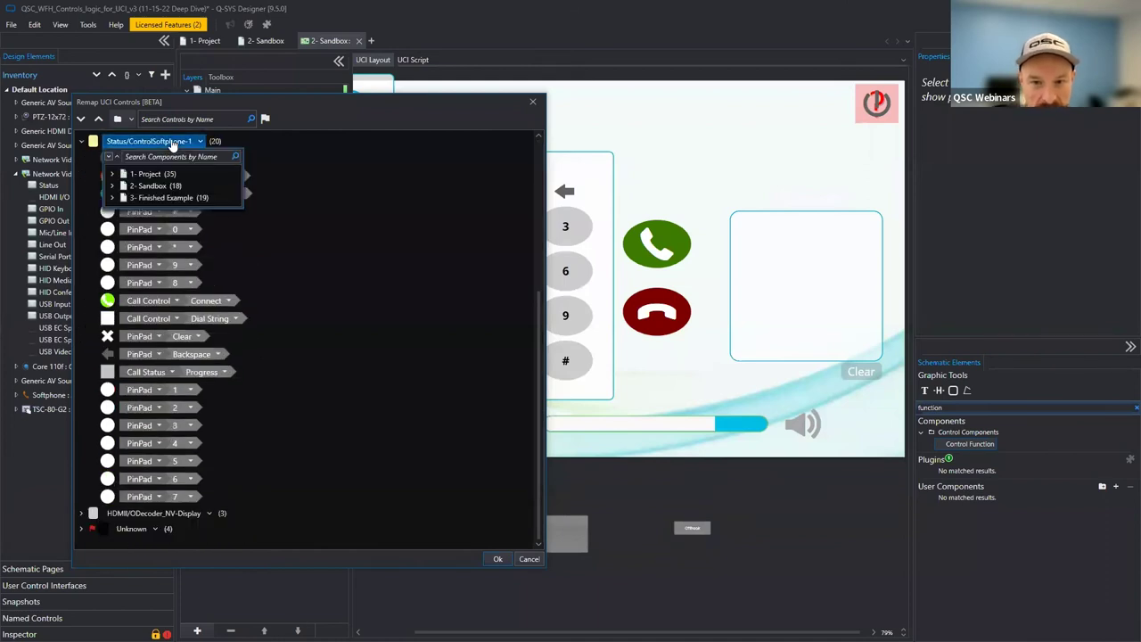
left_click(172, 145)
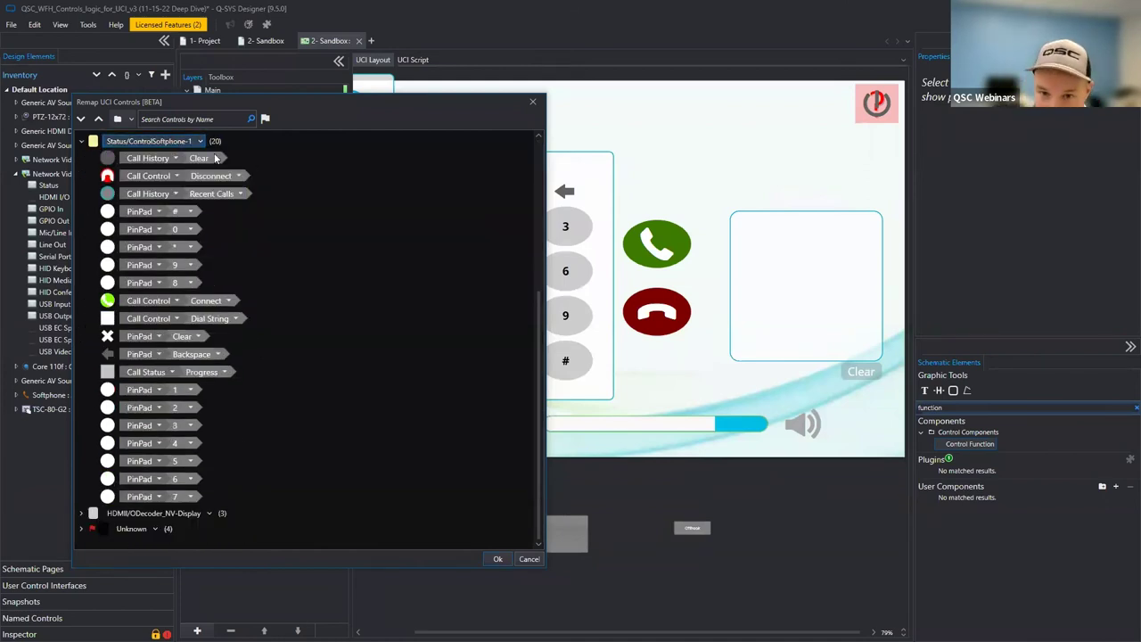
left_click(190, 143)
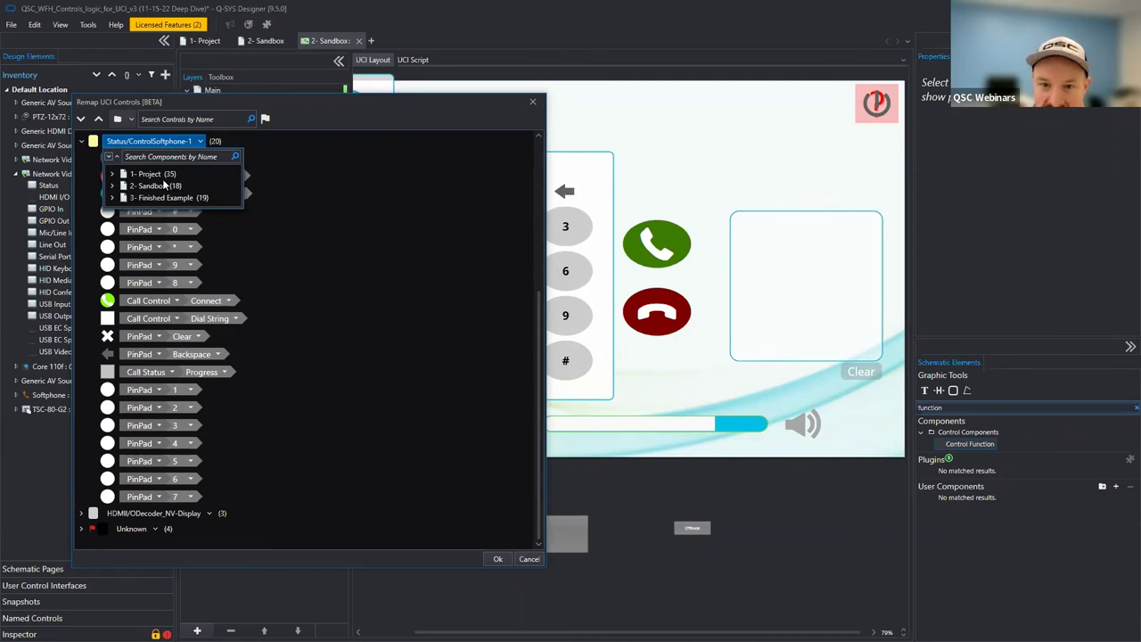
left_click(112, 187)
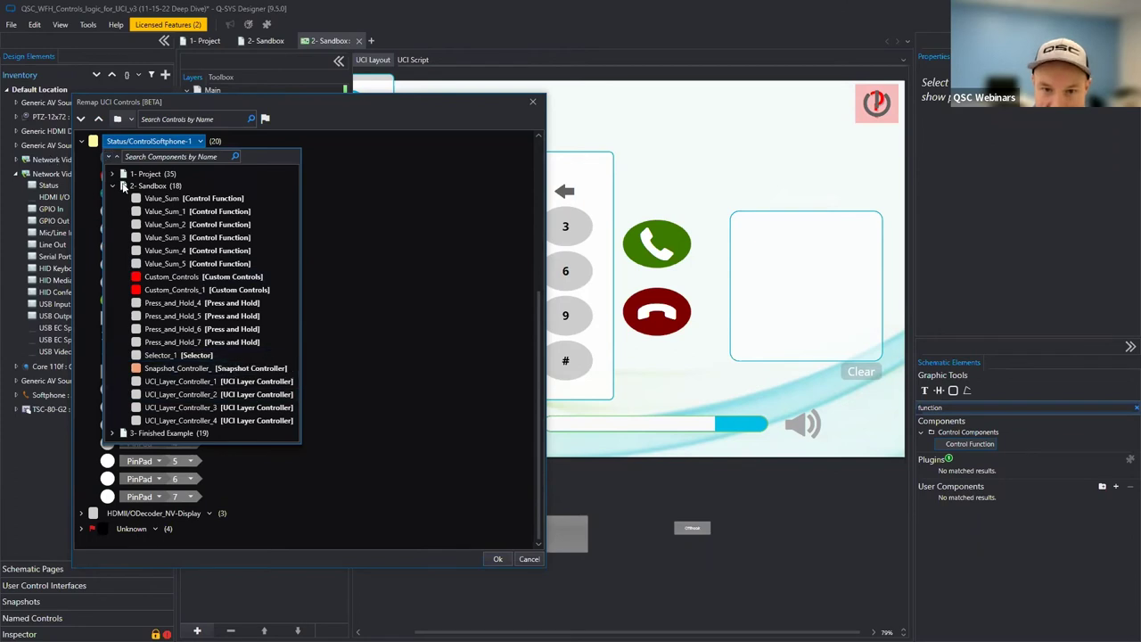
left_click(112, 175)
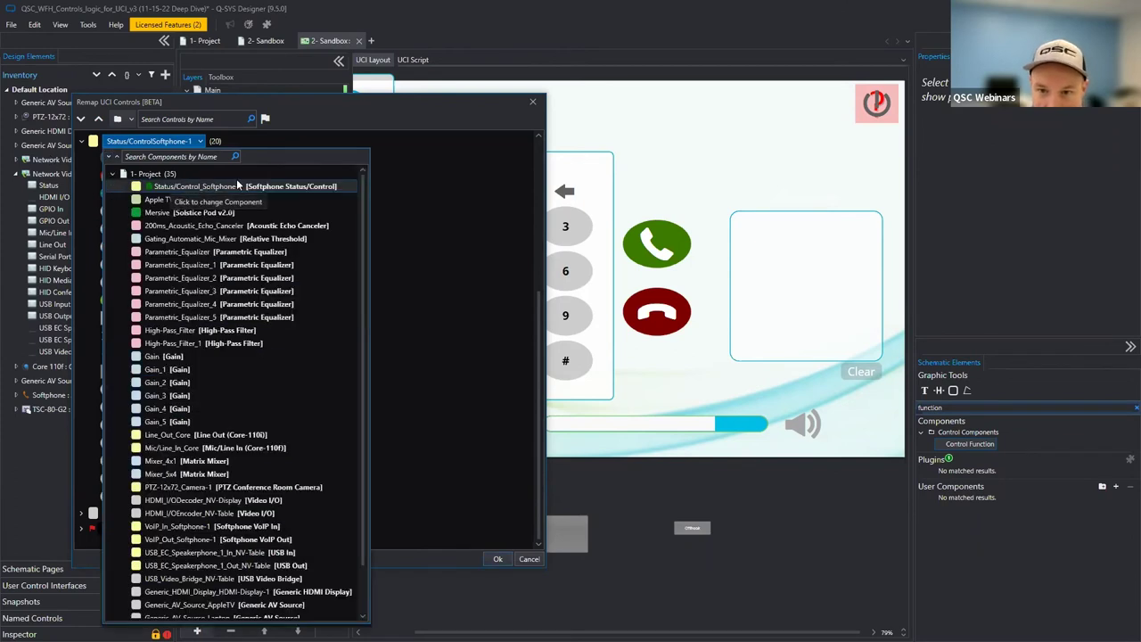
left_click(237, 185)
left_click(122, 142)
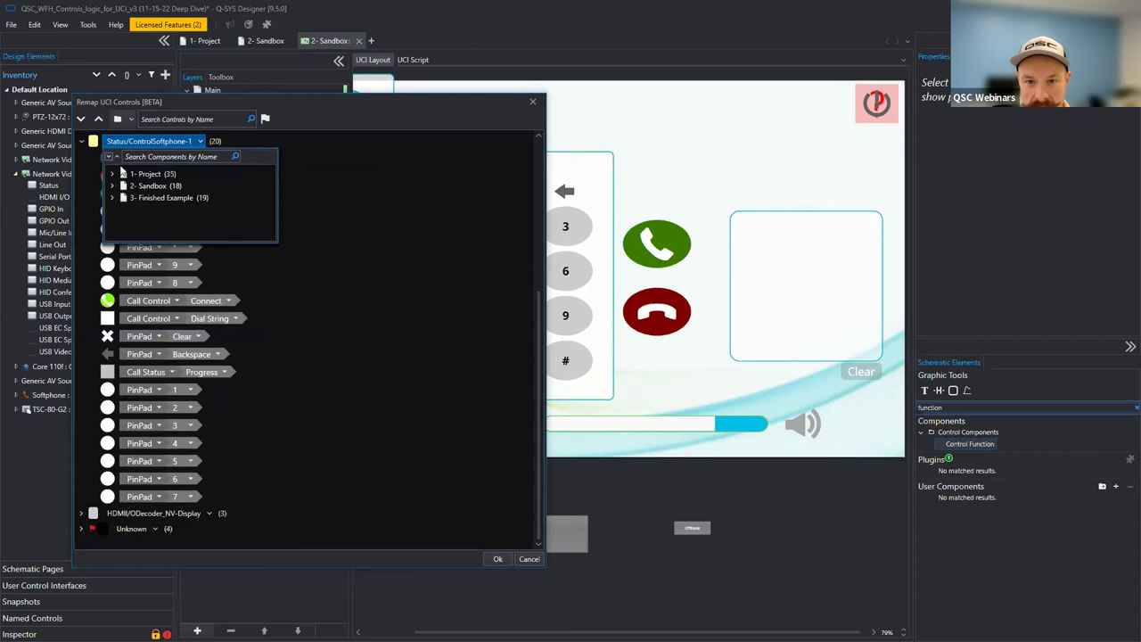
left_click(113, 174)
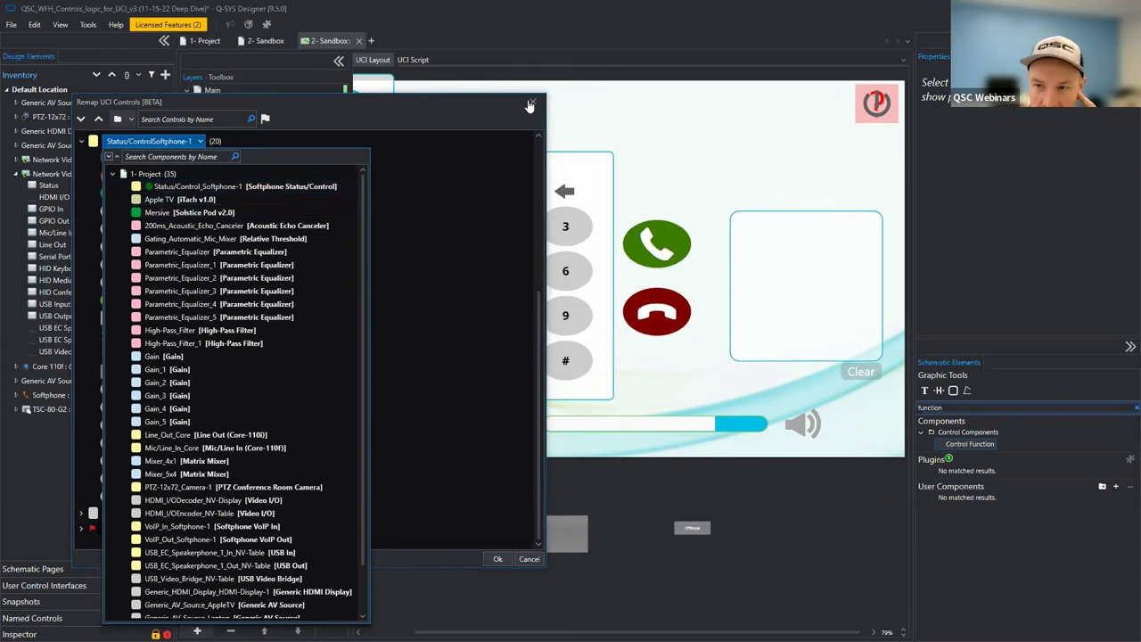
left_click(438, 115)
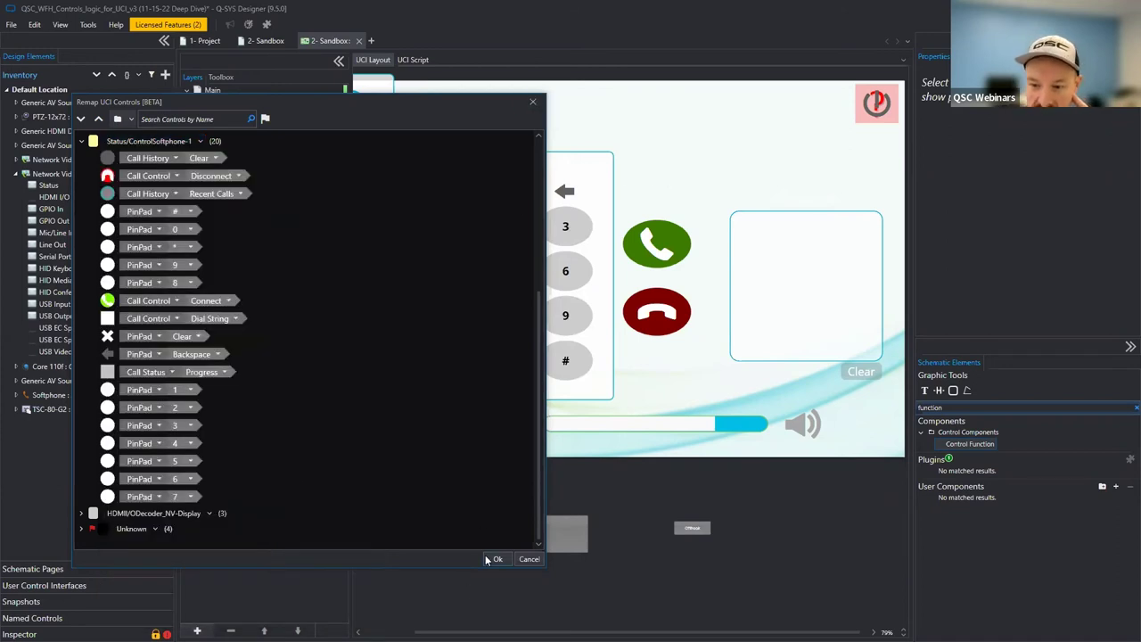
left_click(530, 103)
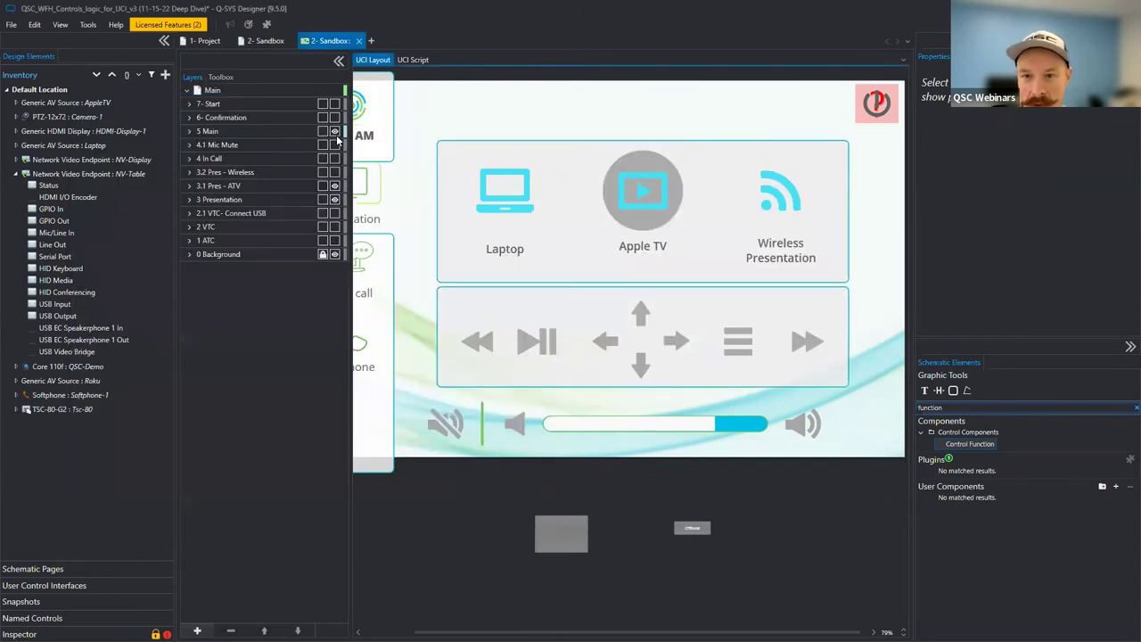
Hide the 3 Presentation and 3.1 Pres - ATV layers in the UCI layout, leaving 3.2 Pres - Wireless hidden.
left_click(335, 198)
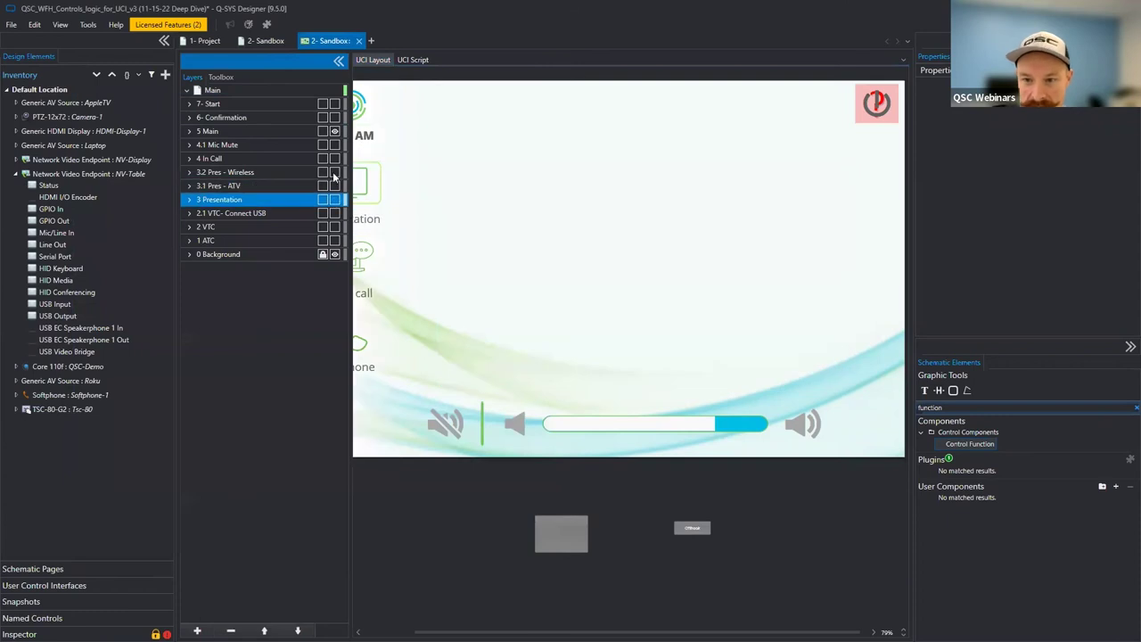
left_click(334, 172)
left_click(335, 173)
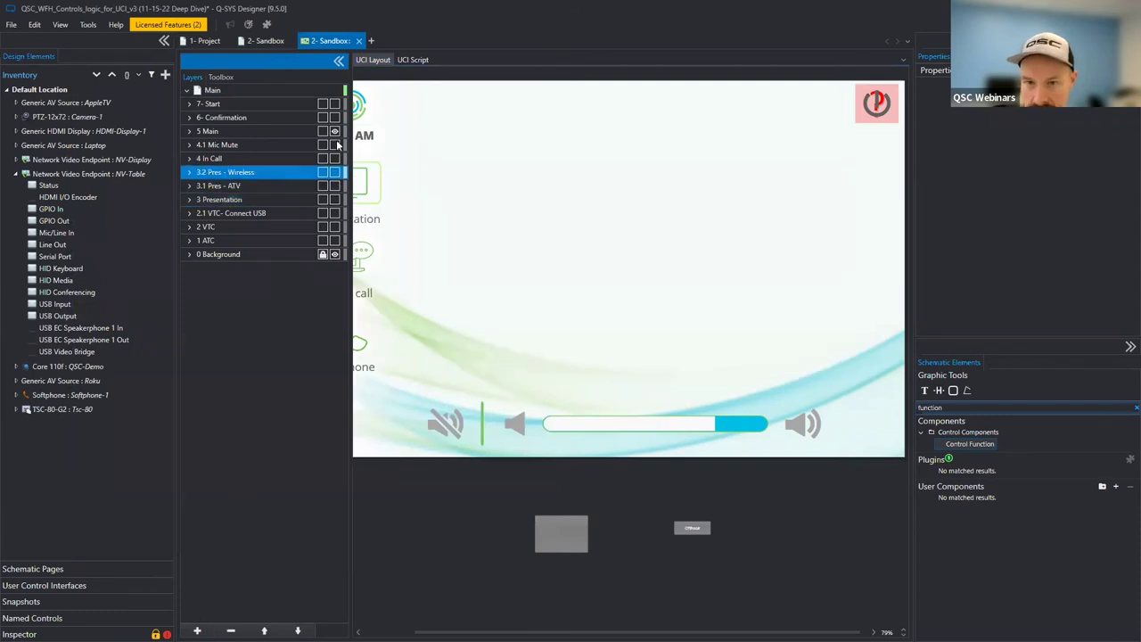
On the 2- Sandbox schematic page, find the Flip-Flop component and place one in the Confirmation section.
left_click(265, 40)
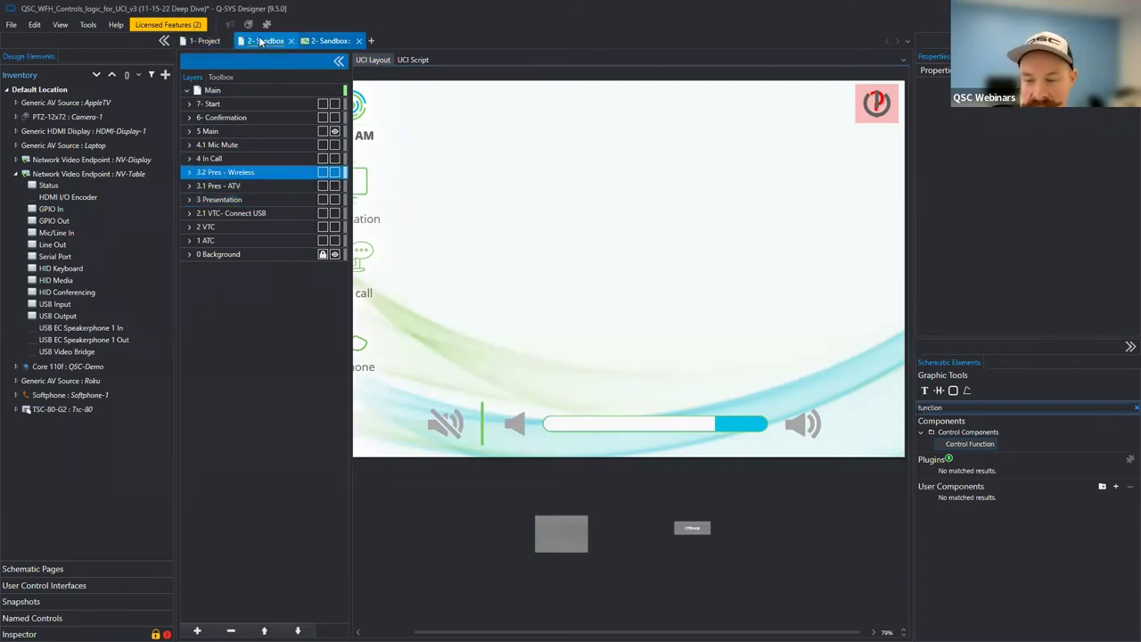
scroll(707, 459, "right", 5)
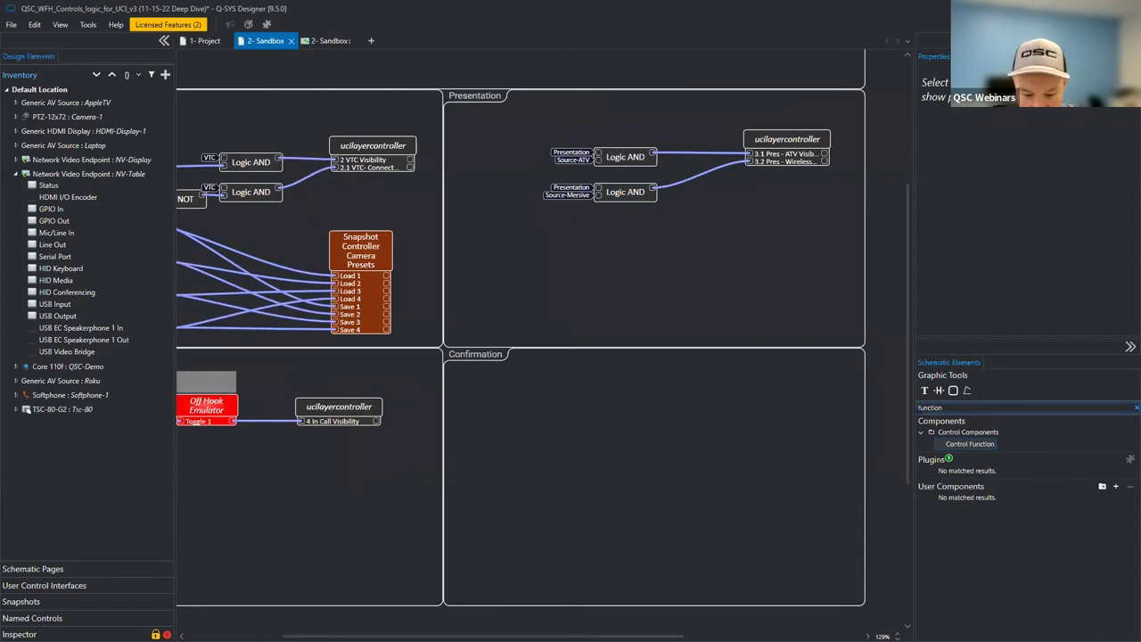
double_click(988, 409)
type("flip")
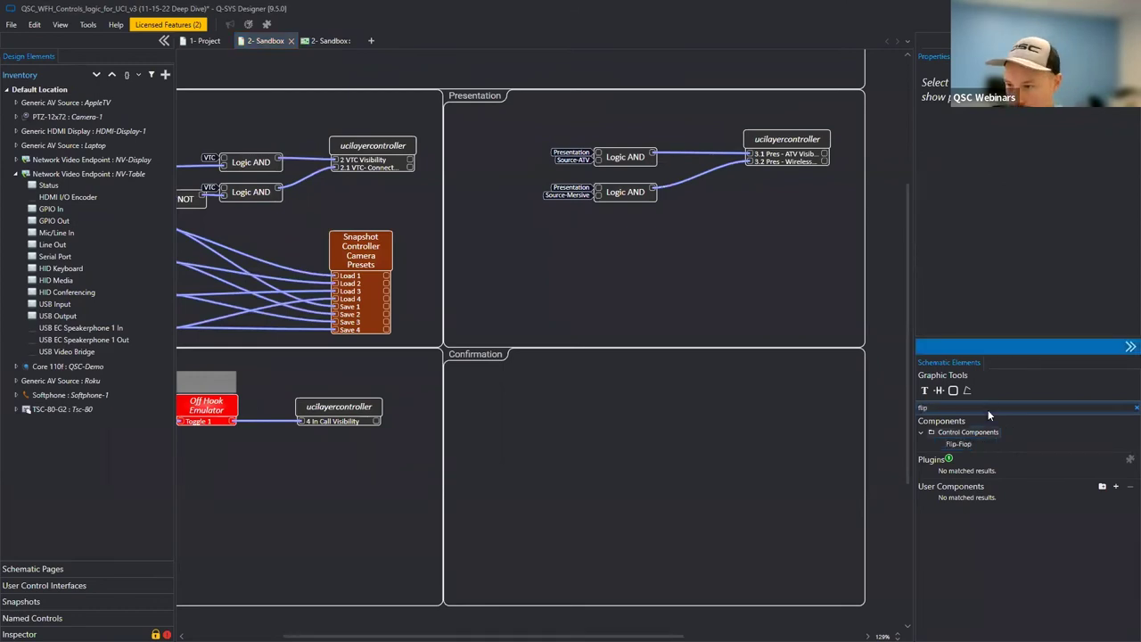
left_click_drag(956, 440, 729, 380)
Open the new Flip-Flop's control panel and try its Set control.
double_click(622, 406)
left_click(751, 405)
left_click(758, 405)
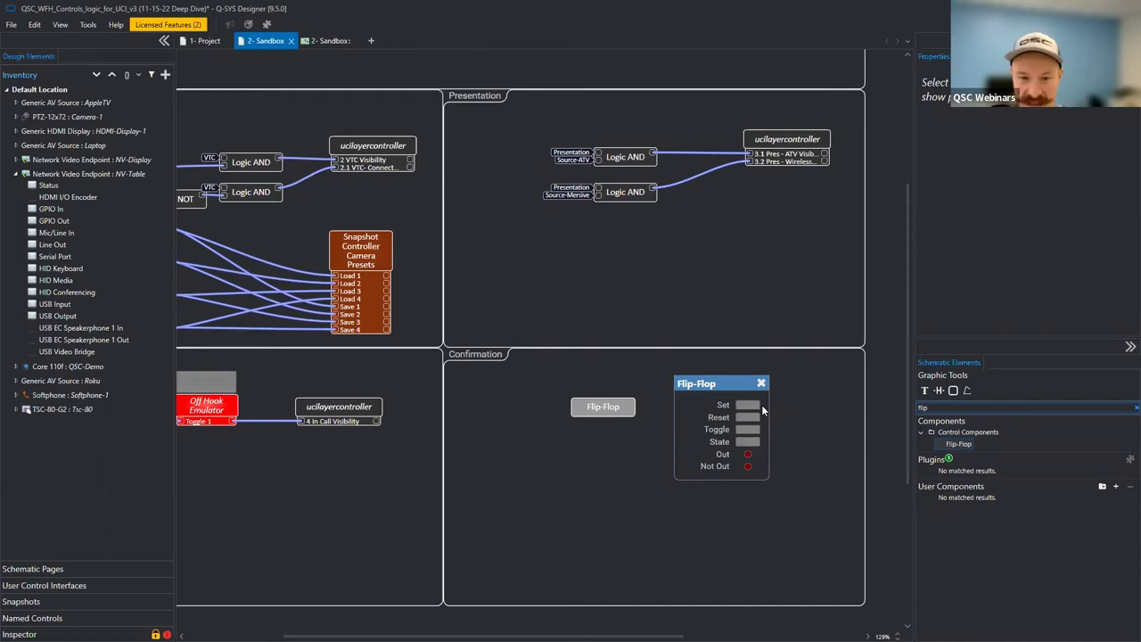
left_click(758, 405)
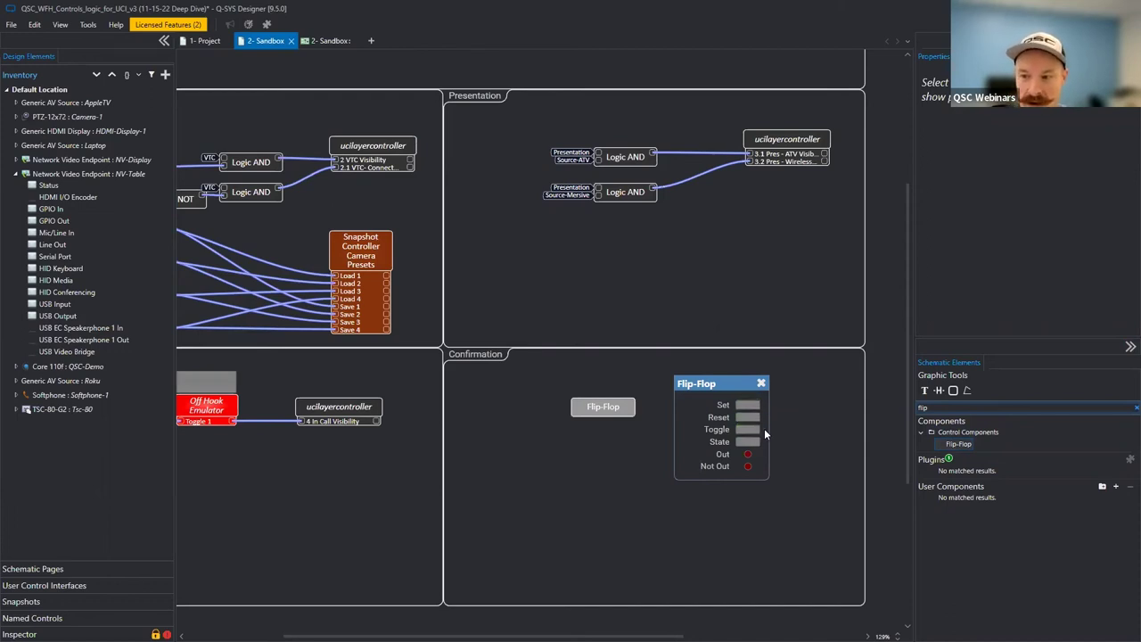
Examine the Flip-Flop's controls and available control pins, and move its control panel up clear of the component.
left_click(754, 406)
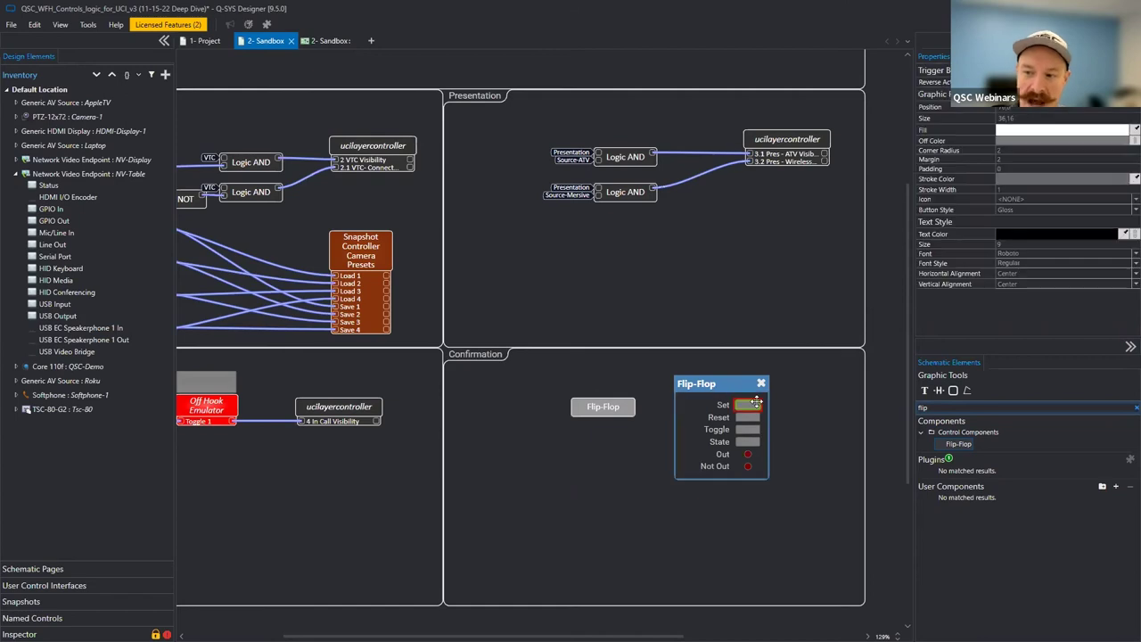
left_click(760, 458)
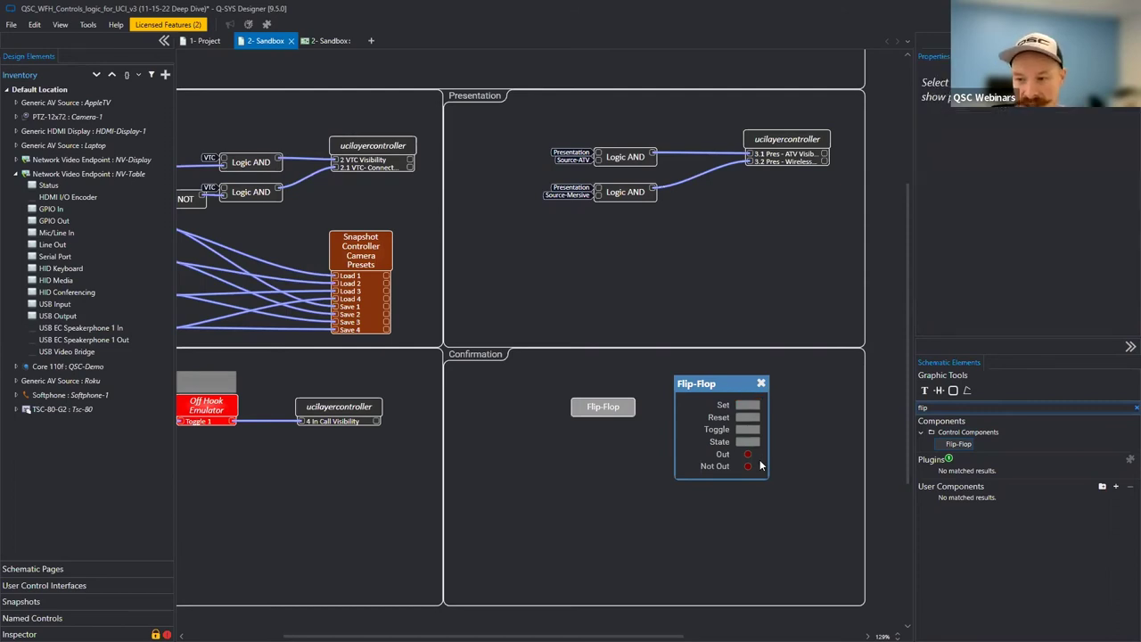
left_click(749, 444)
left_click(749, 443)
left_click(748, 443)
left_click(742, 442)
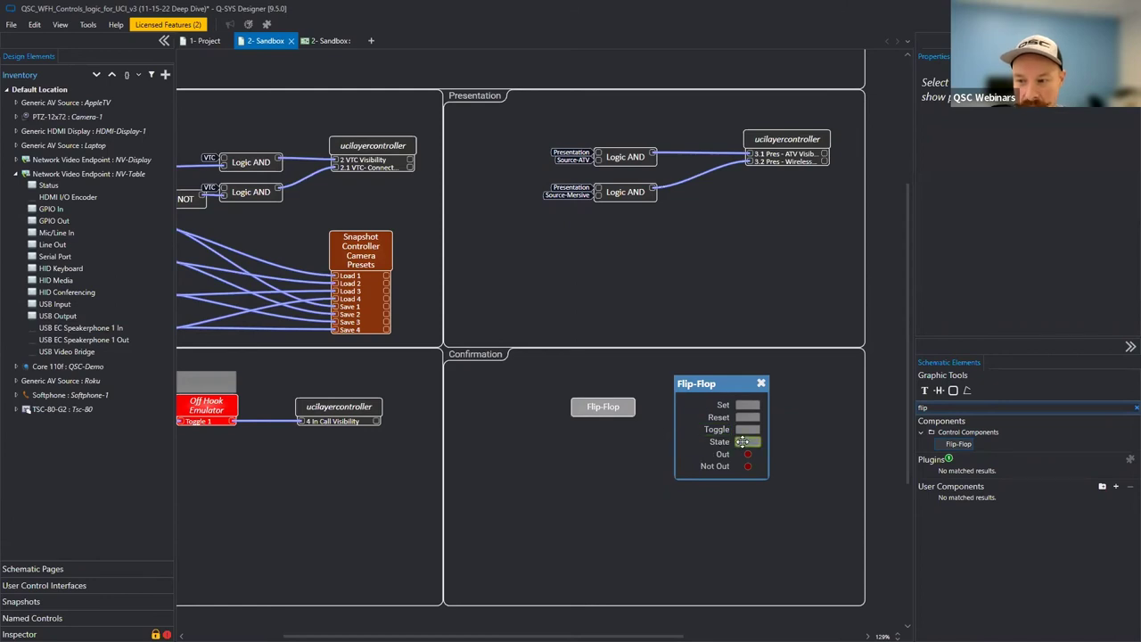
left_click(742, 442)
left_click(748, 406)
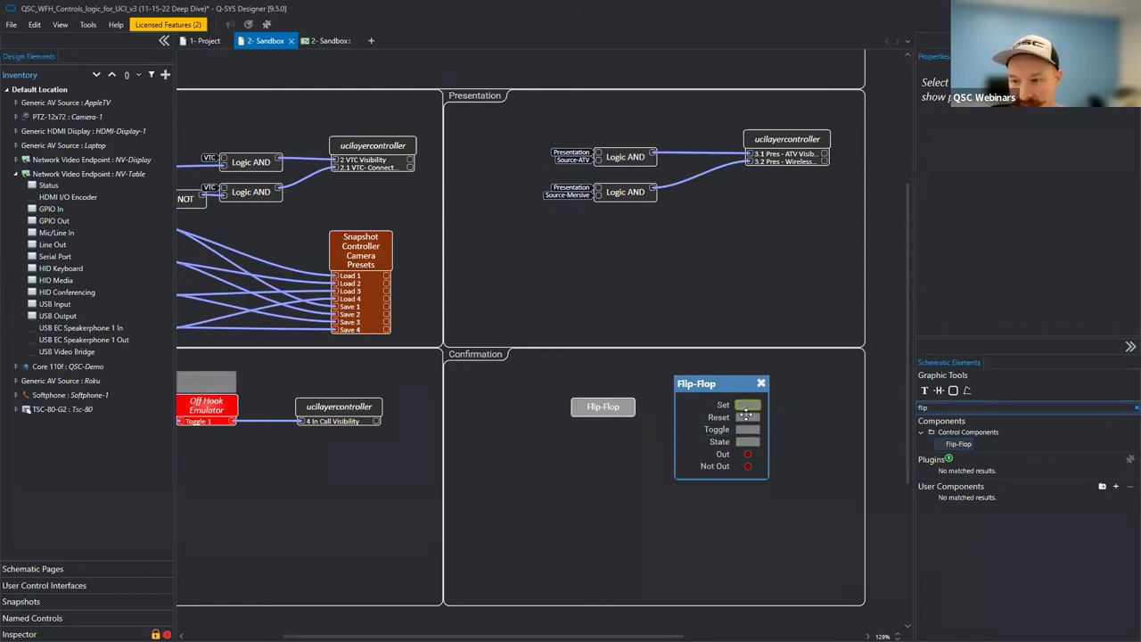
left_click(752, 404)
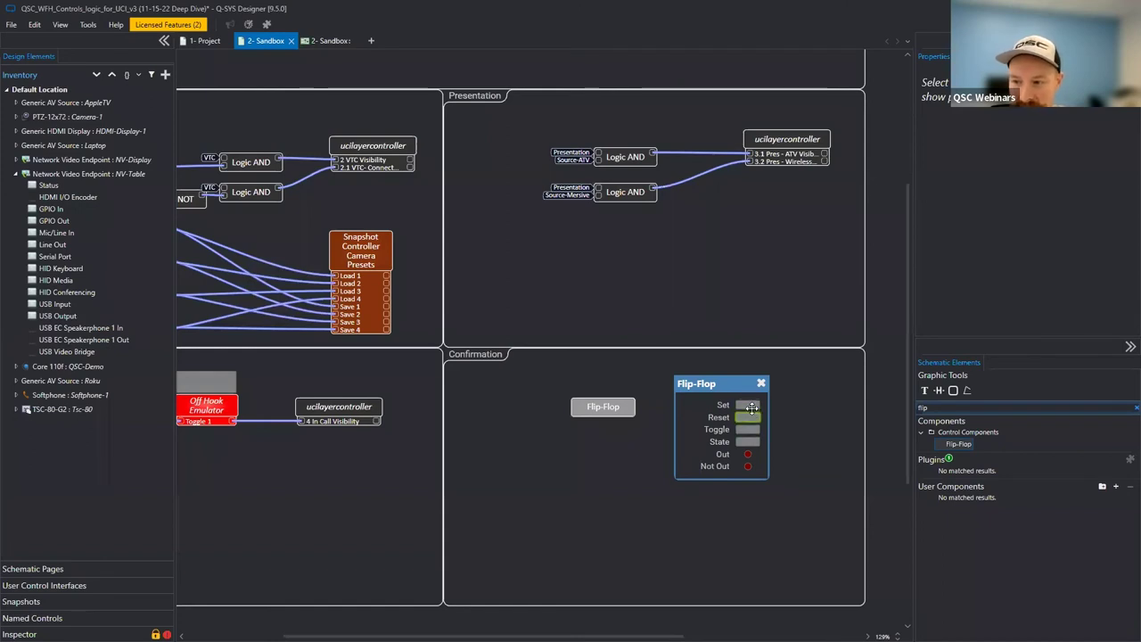
left_click(749, 418)
left_click(751, 405)
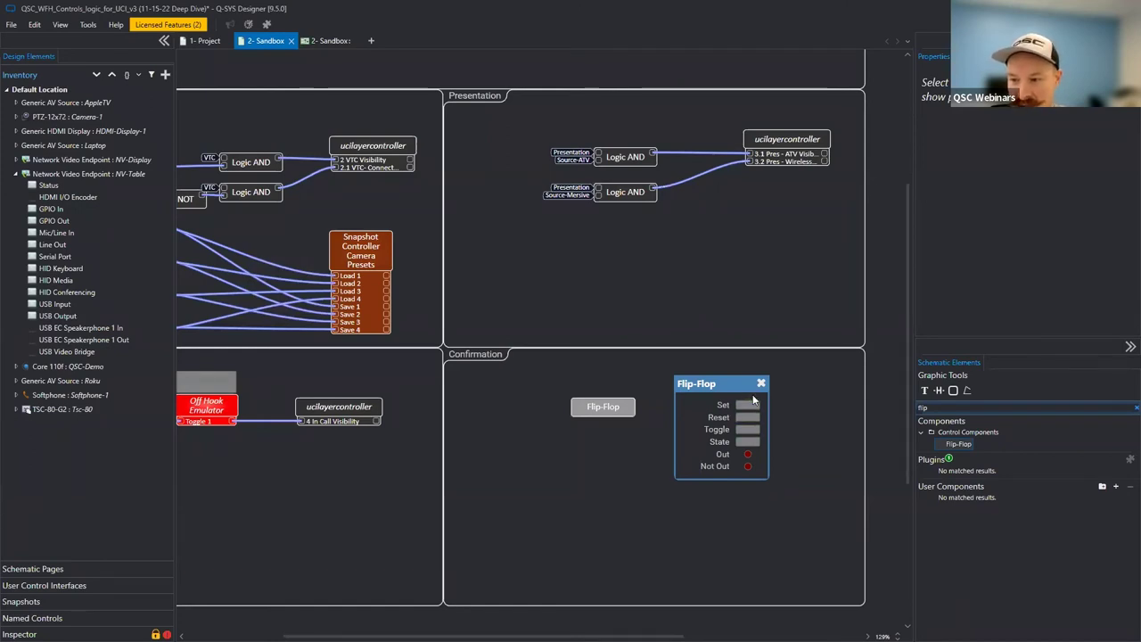
left_click(754, 441)
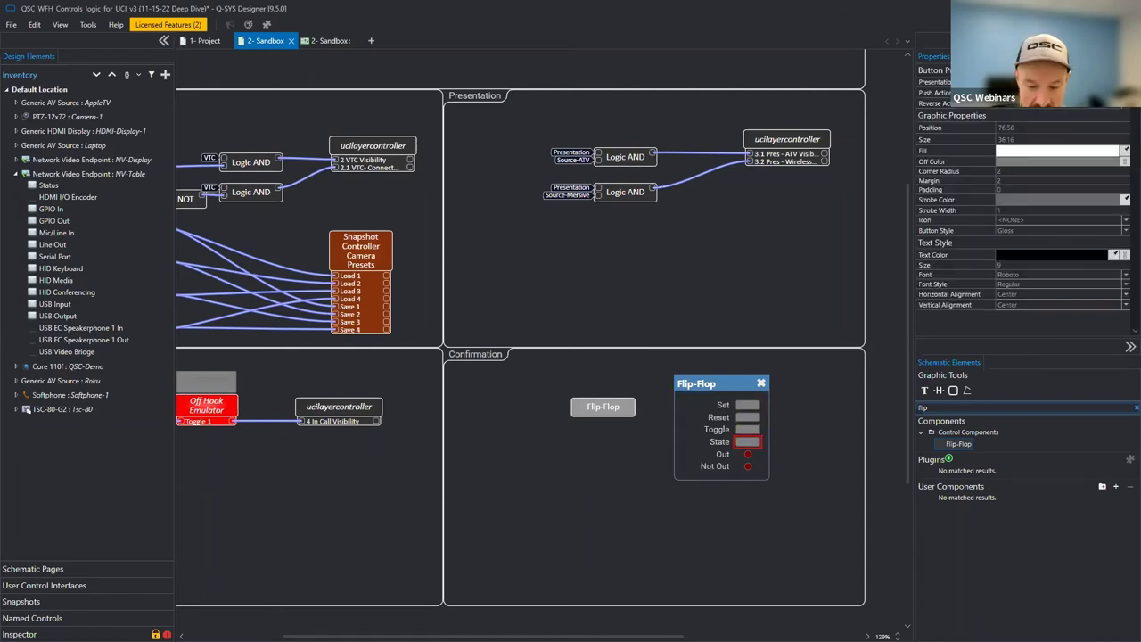
left_click(664, 459)
left_click(602, 406)
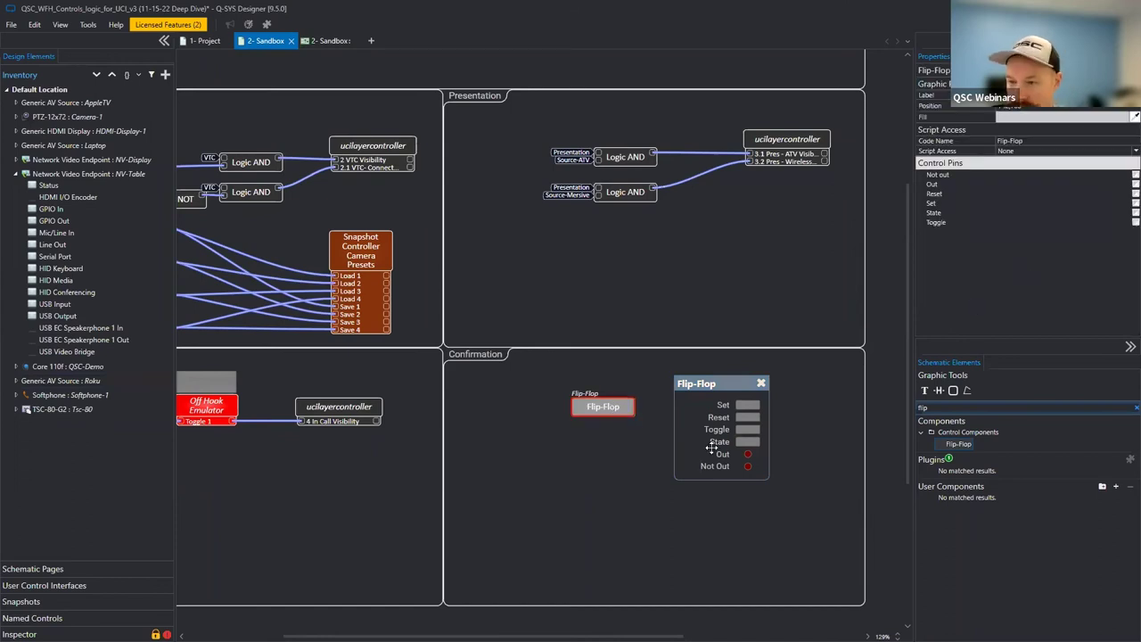
left_click_drag(718, 383, 596, 257)
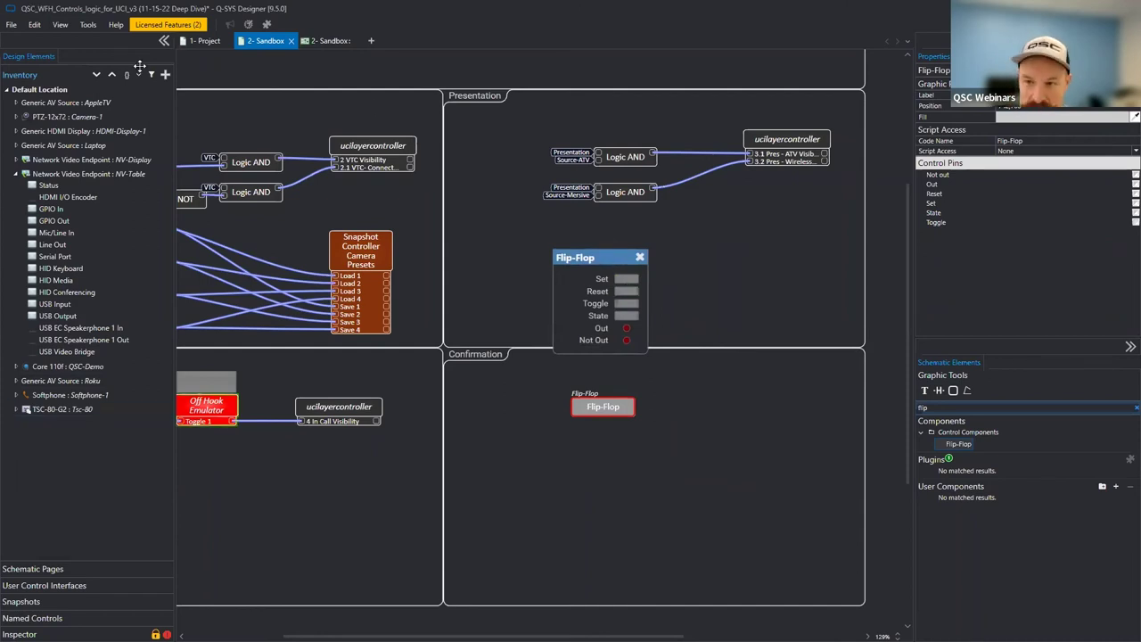
Examine the power button on the UCI's 5 Main layer and the shutdown prompt on the 6- Confirmation layer.
left_click(326, 40)
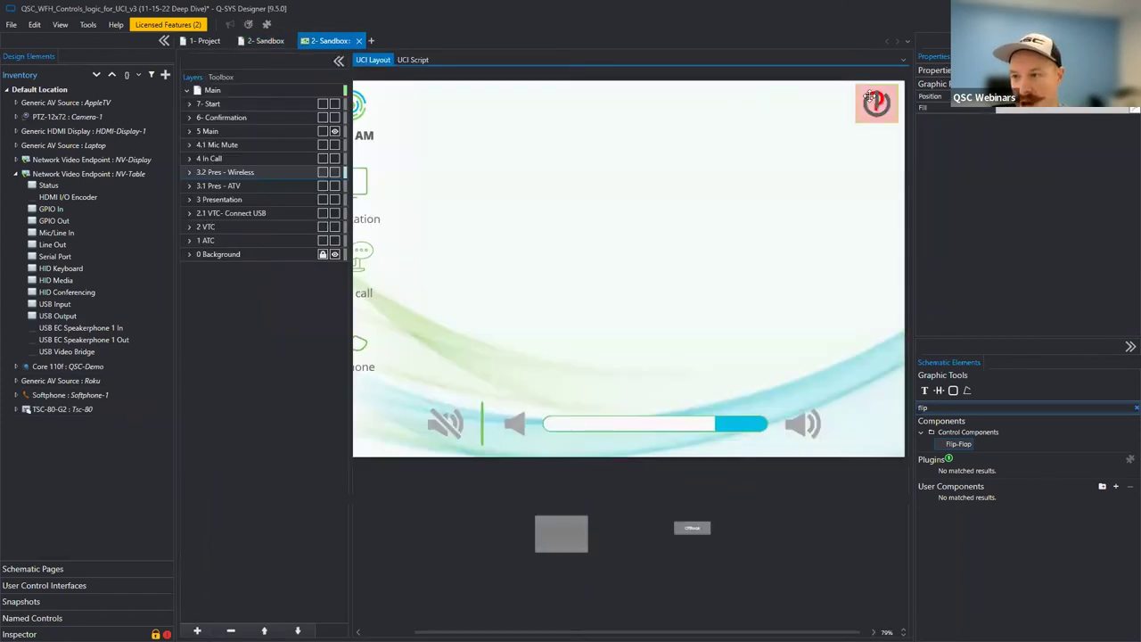
left_click(871, 102)
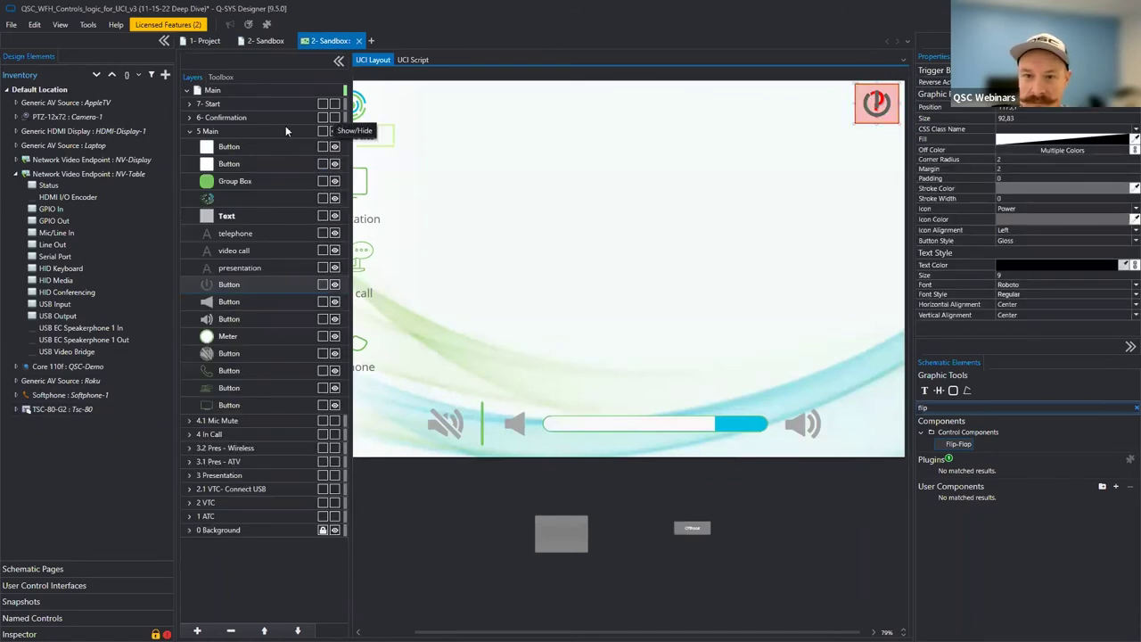
left_click(334, 117)
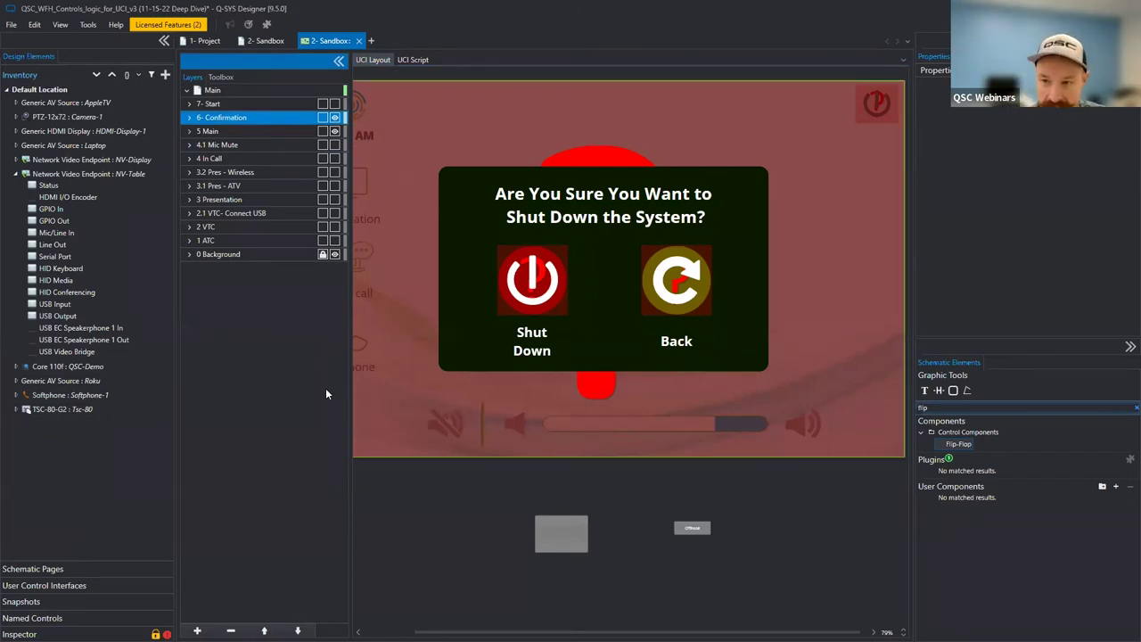
left_click_drag(350, 480, 269, 475)
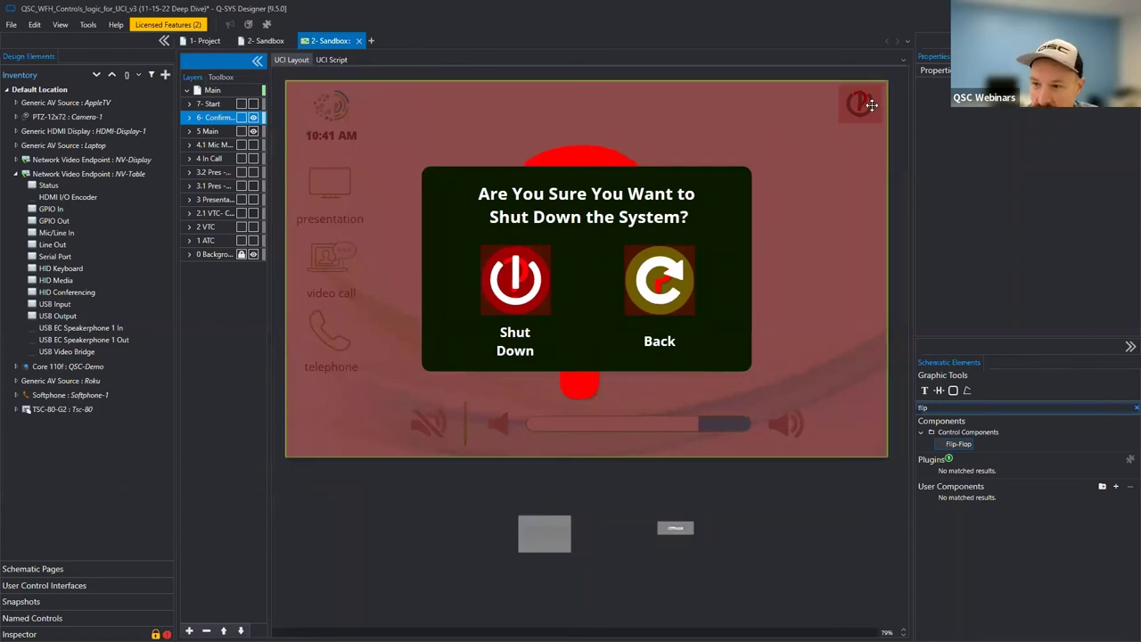
left_click(253, 118)
left_click(857, 100)
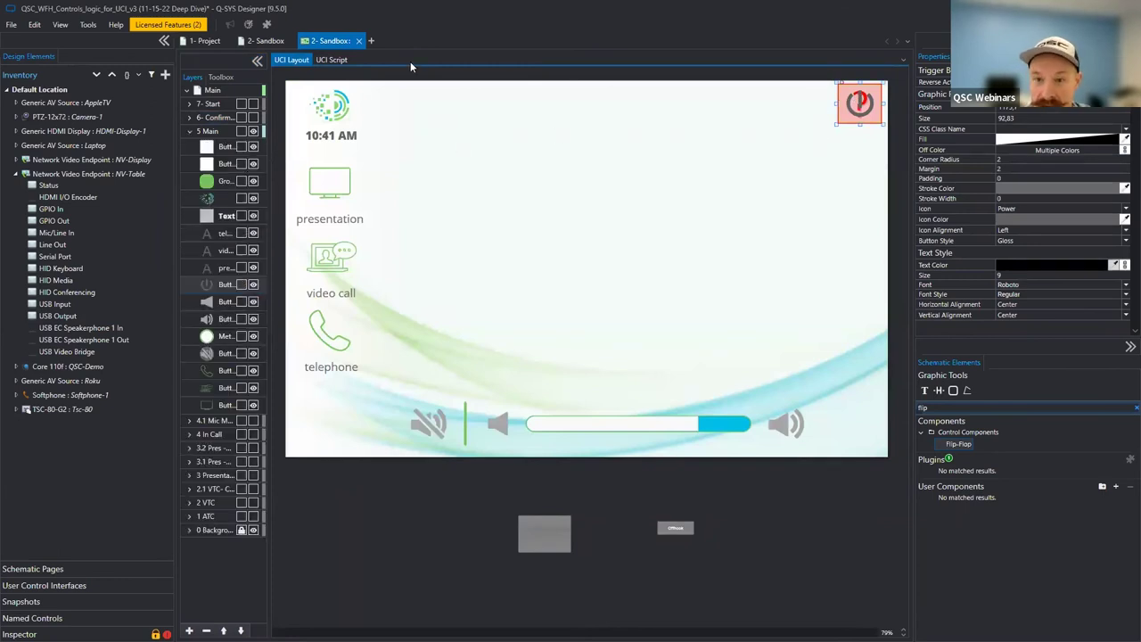
Expose the Out control pin on the Flip-Flop in the schematic's Confirmation section.
left_click(265, 41)
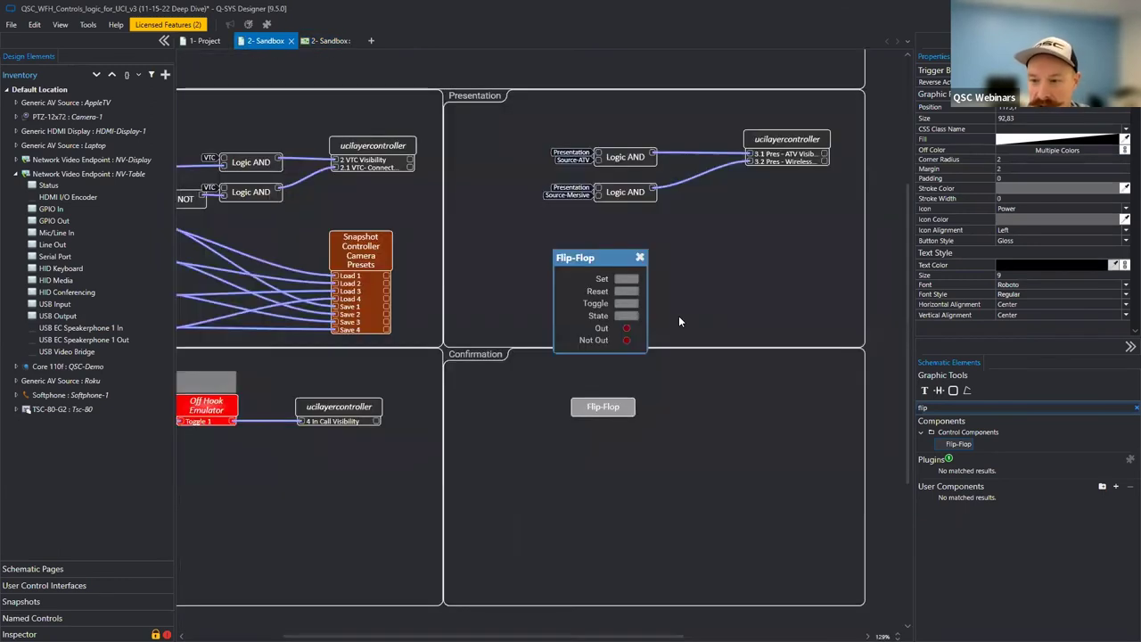
left_click(603, 407)
left_click(1134, 184)
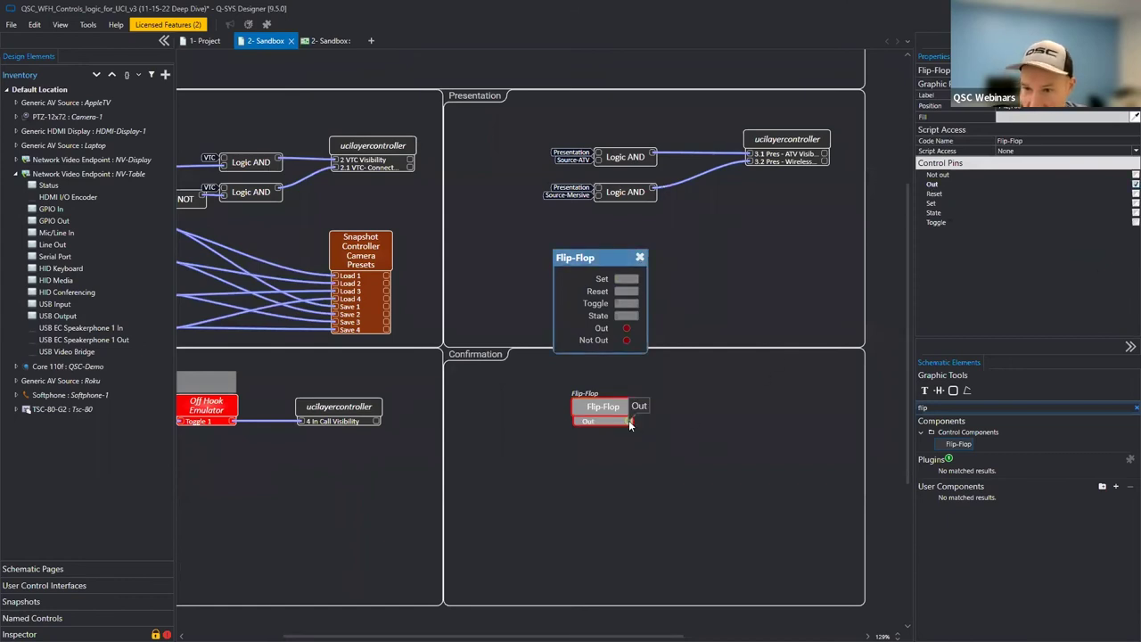
Emulate the design, trigger the Flip-Flop's Set control and check the value at its Out pin.
key("F6")
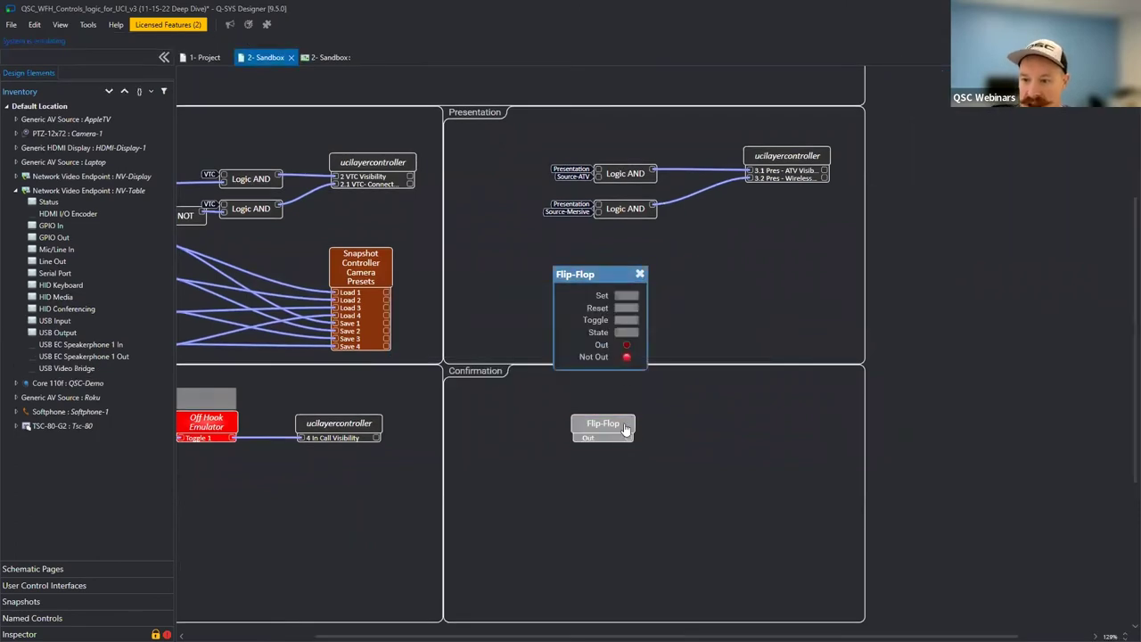
left_click(631, 296)
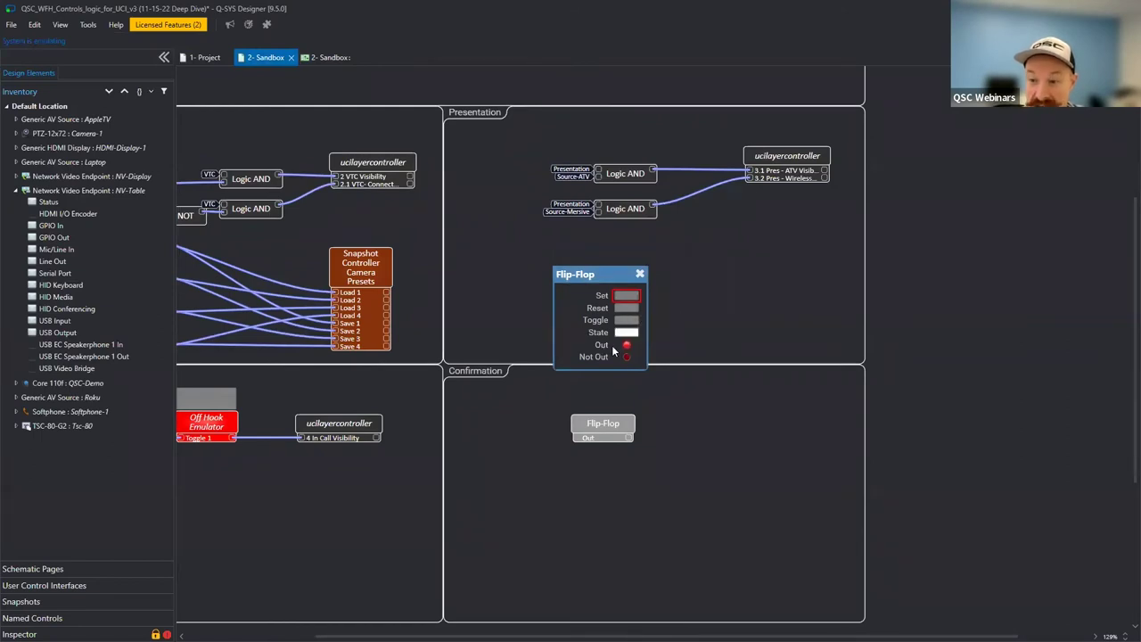
mouse_move(632, 437)
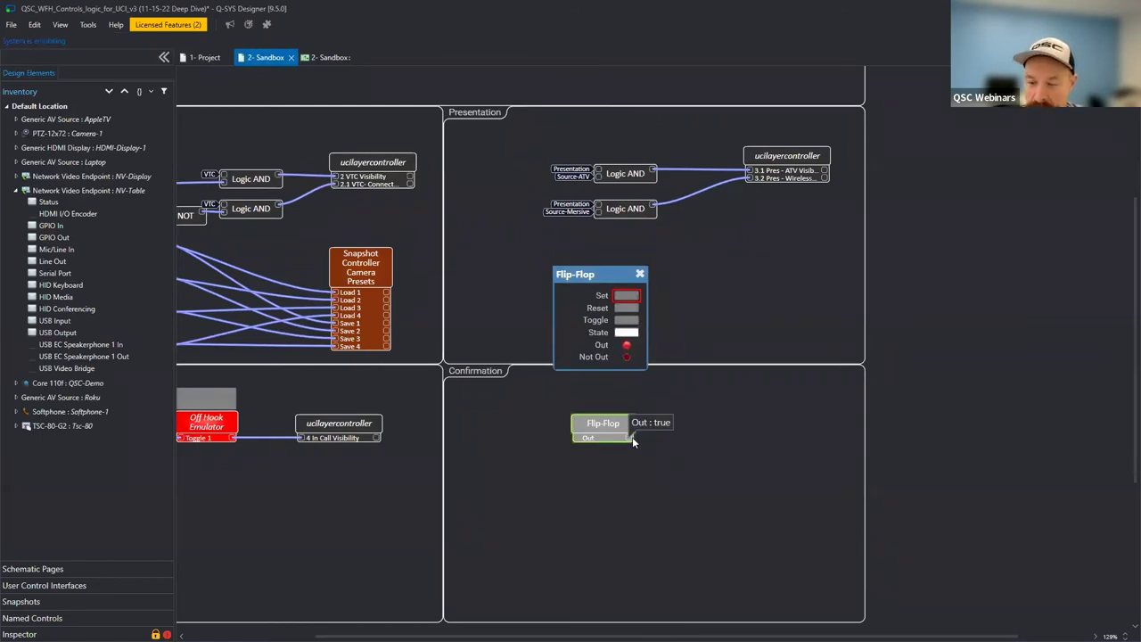
left_click(661, 460)
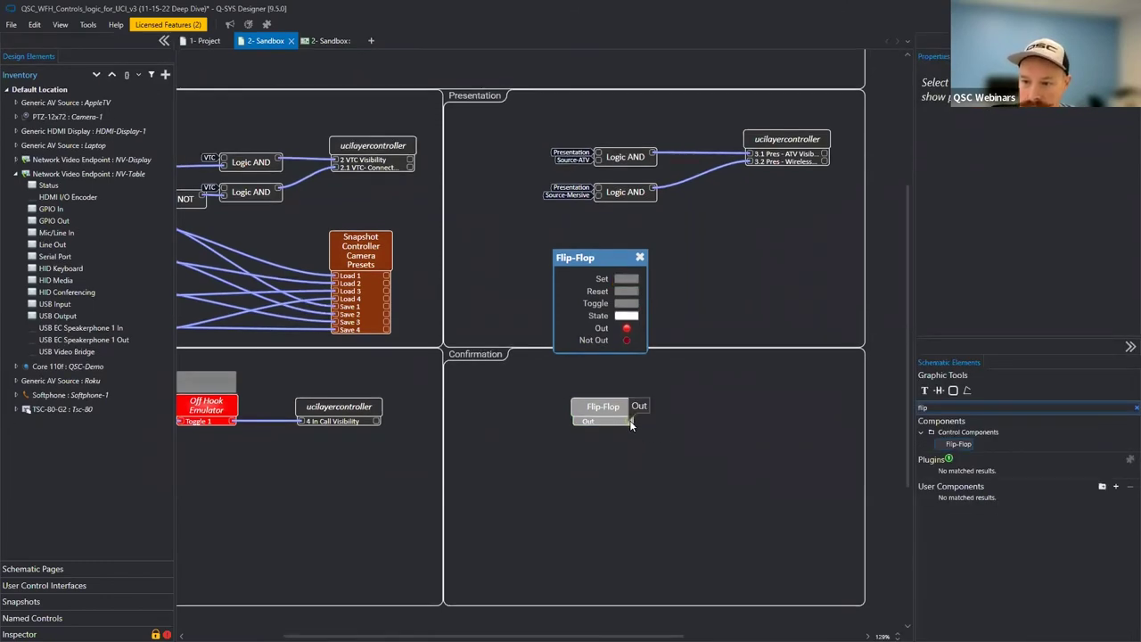
Attach a signal name Confirmation to the Flip-Flop's Out pin.
type("c")
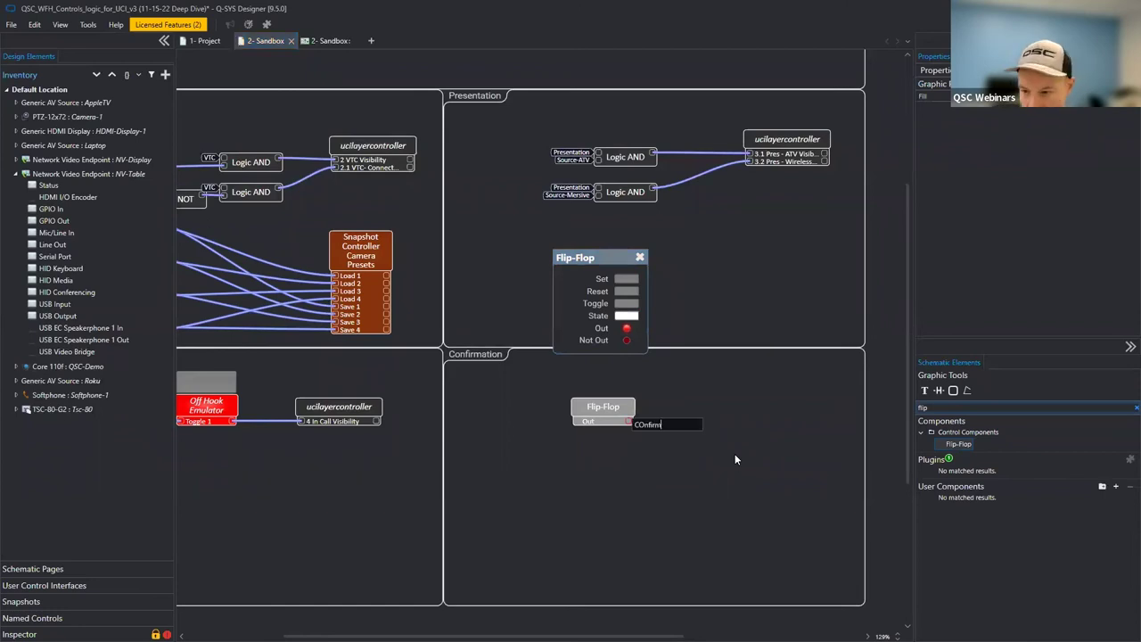
type("onfirmation")
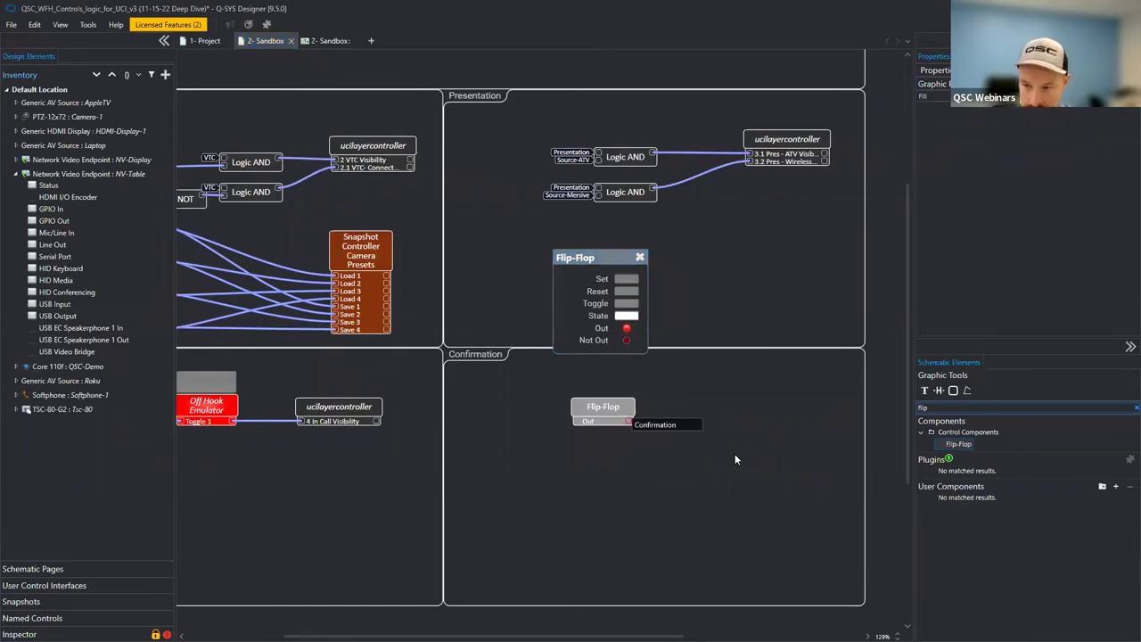
key("Return")
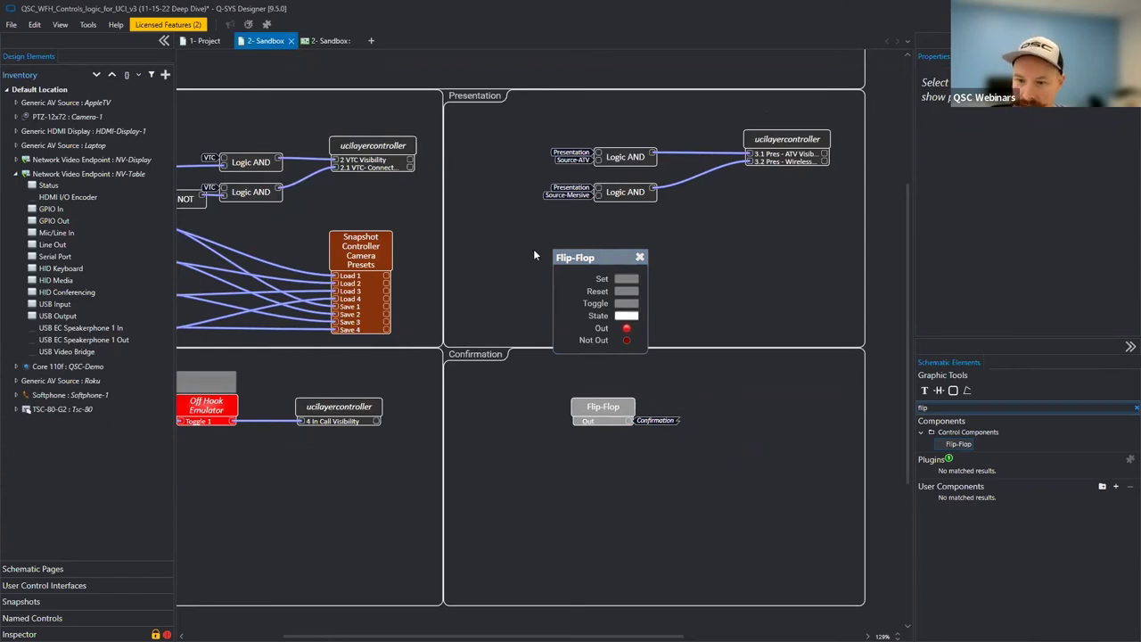
Copy the In Call ucilayercontroller into the Confirmation section and swap its 4 In Call Visibility pin for 6- Confirmation Visibility.
left_click_drag(337, 412, 715, 394)
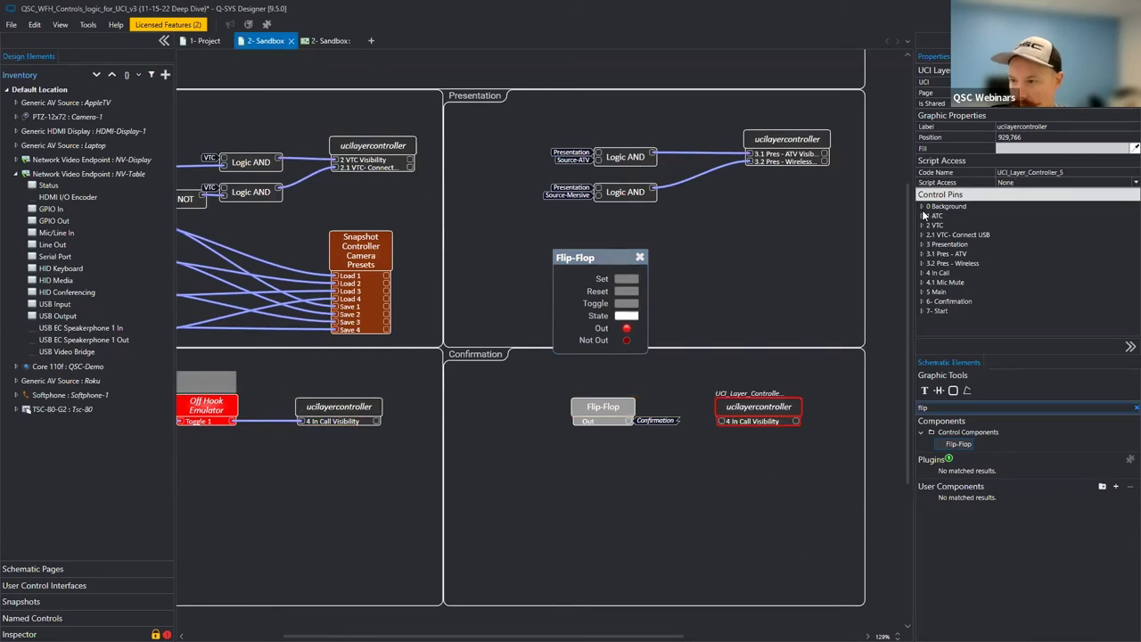
left_click(922, 302)
double_click(949, 320)
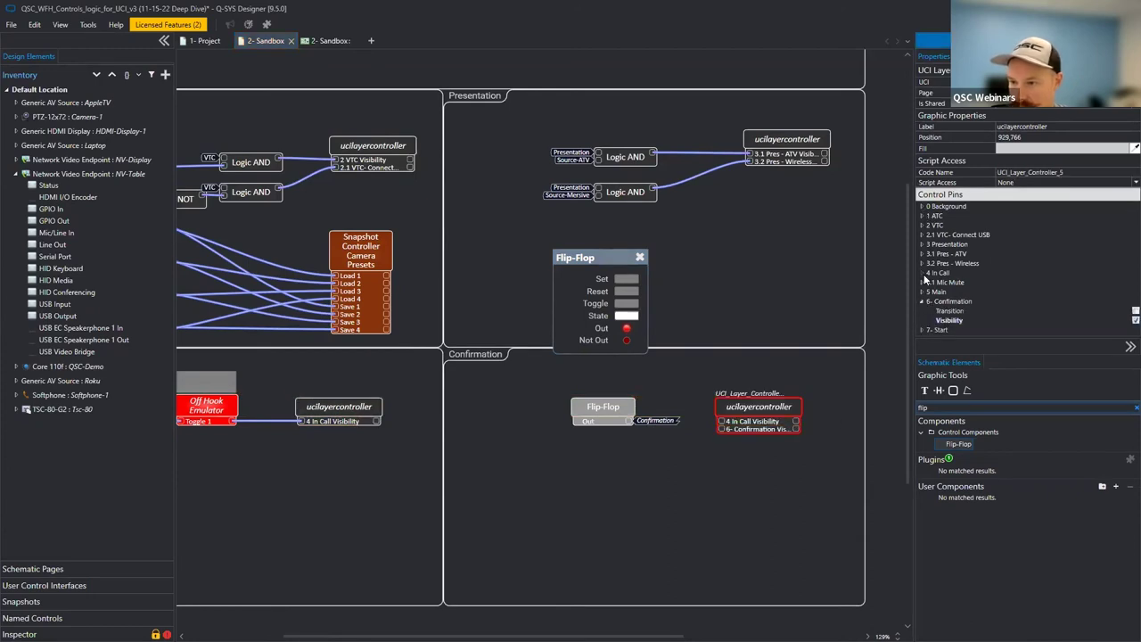
left_click(922, 301)
left_click(922, 273)
double_click(948, 291)
Delete the Confirmation signal name and wire the Flip-Flop's Out pin to the ucilayercontroller's 6- Confirmation Visibility pin.
left_click(670, 423)
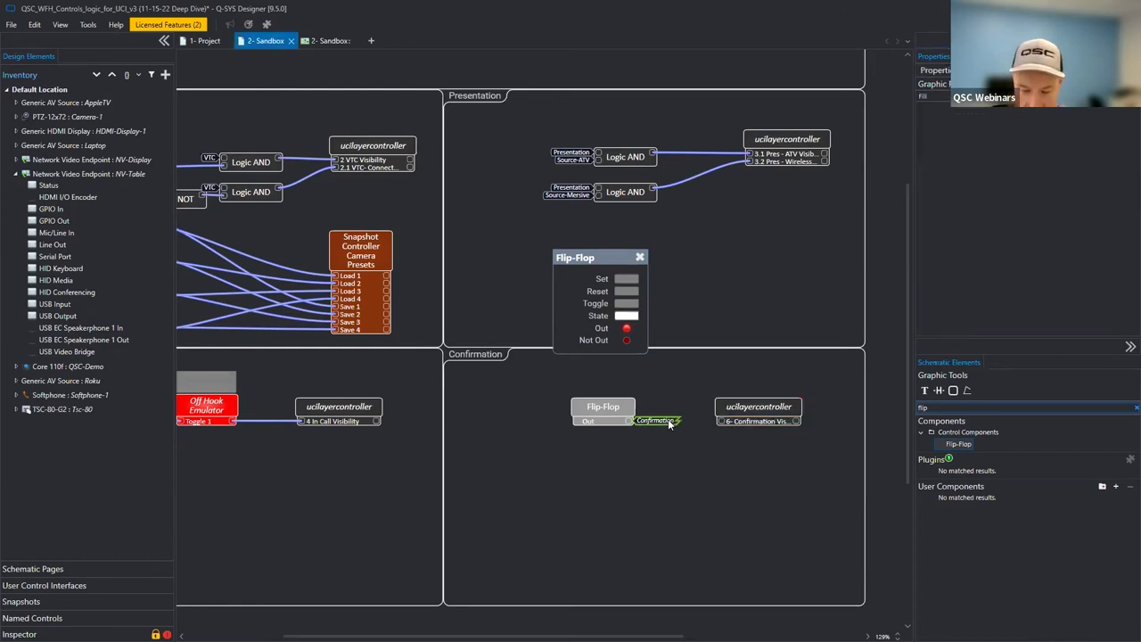
key("Delete")
left_click_drag(632, 423, 721, 420)
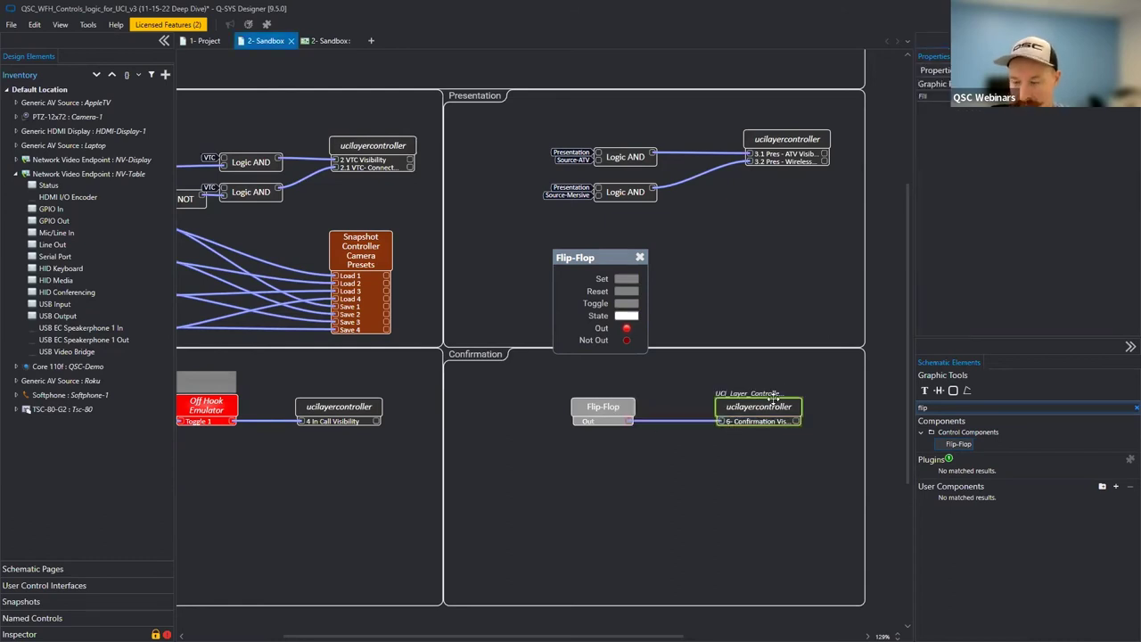
left_click(640, 258)
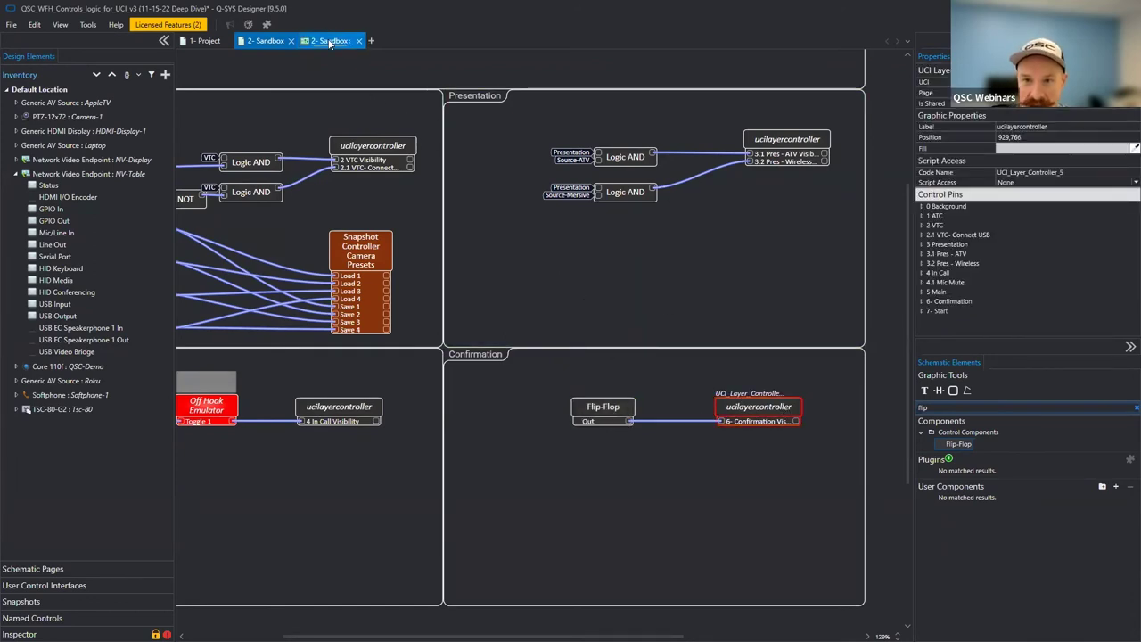
Copy the Flip-Flop's Set control onto the UCI page, remap the power button to it and delete the leftover copy.
left_click(330, 42)
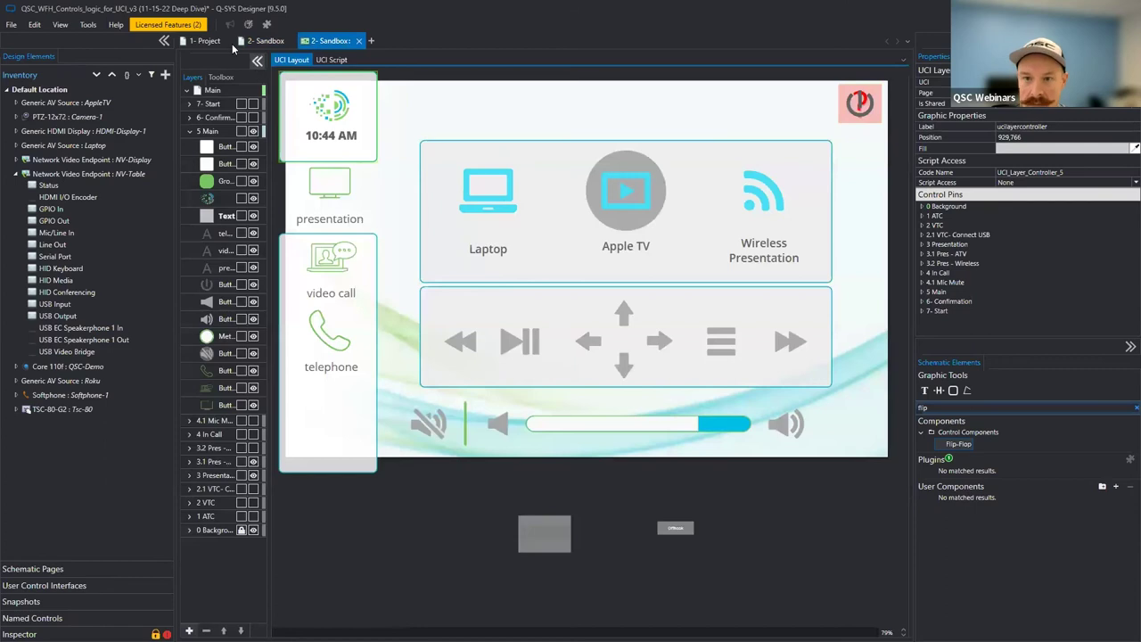
left_click(262, 41)
double_click(603, 407)
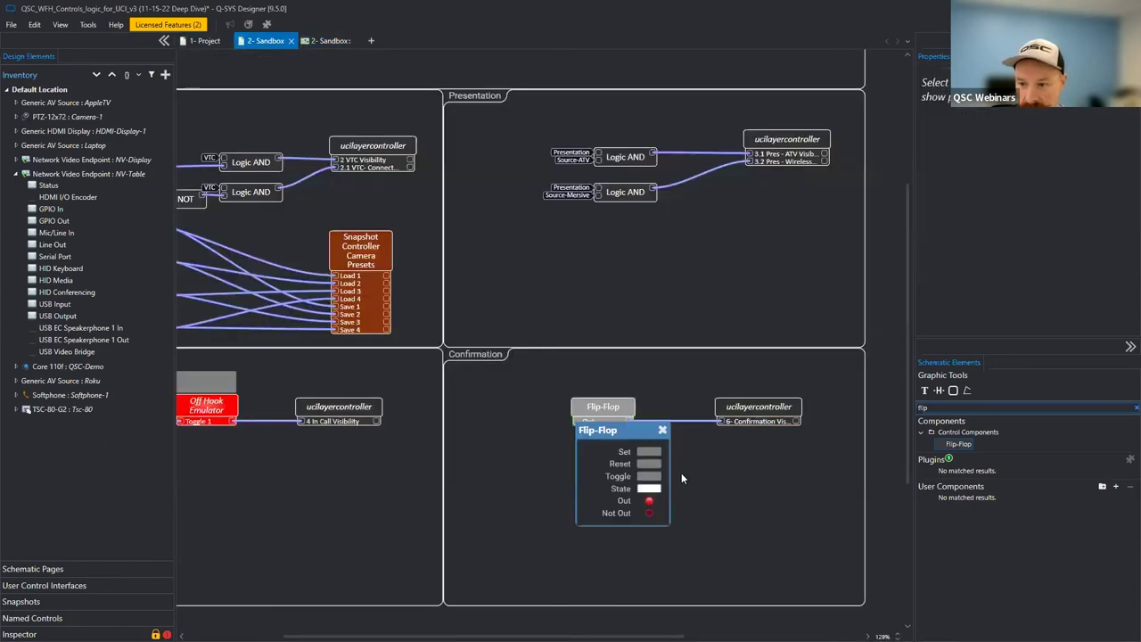
left_click(660, 452)
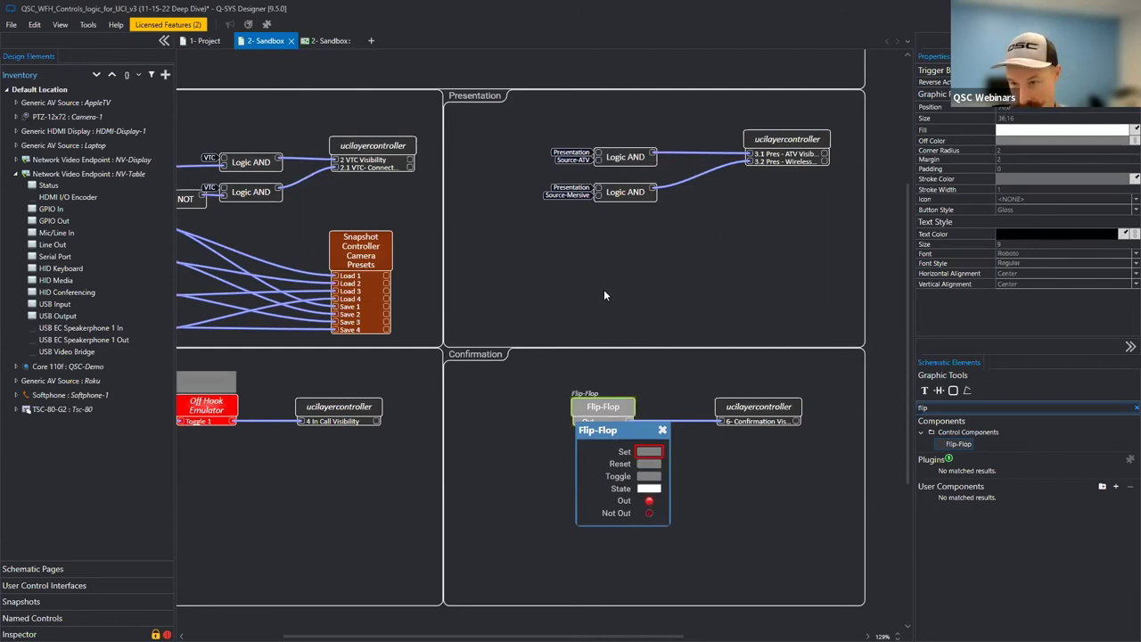
left_click(334, 40)
left_click_drag(787, 98, 854, 107)
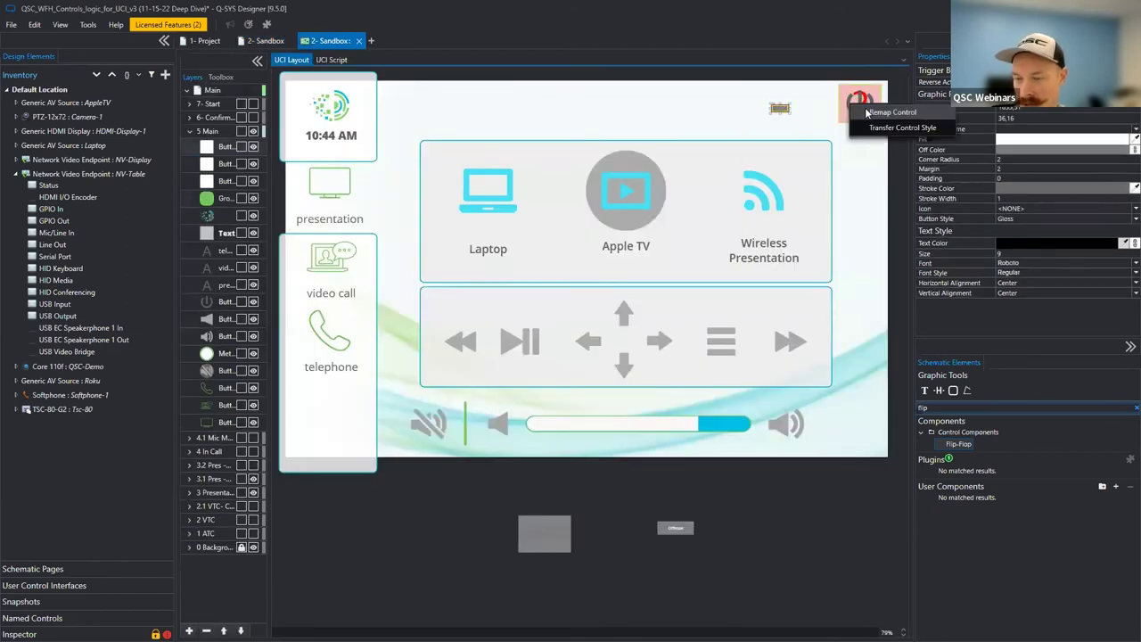
left_click(883, 113)
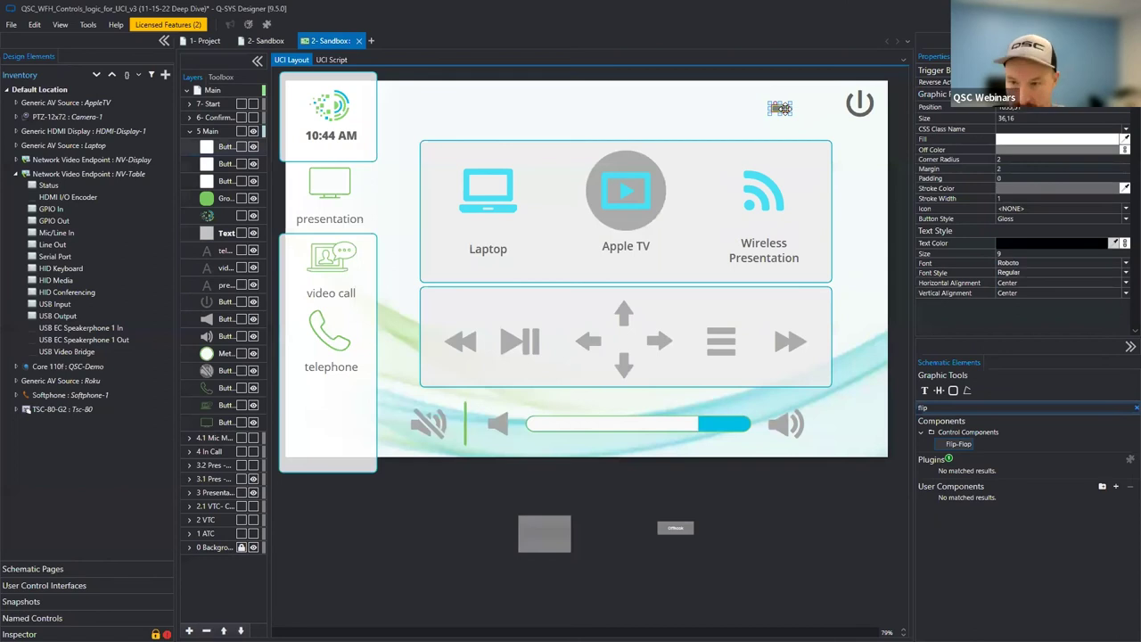
key("Delete")
Show the 6- Confirmation layer, copy the Flip-Flop's Reset control onto the UCI page, remap the Back button to it and delete the leftover copy.
left_click(255, 118)
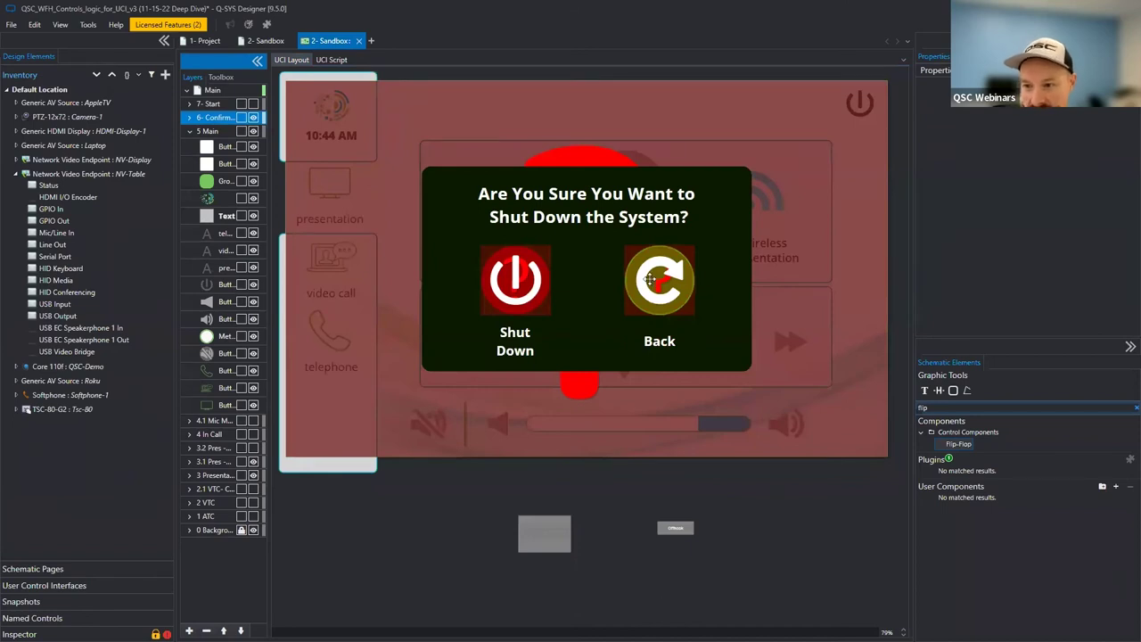
left_click(252, 42)
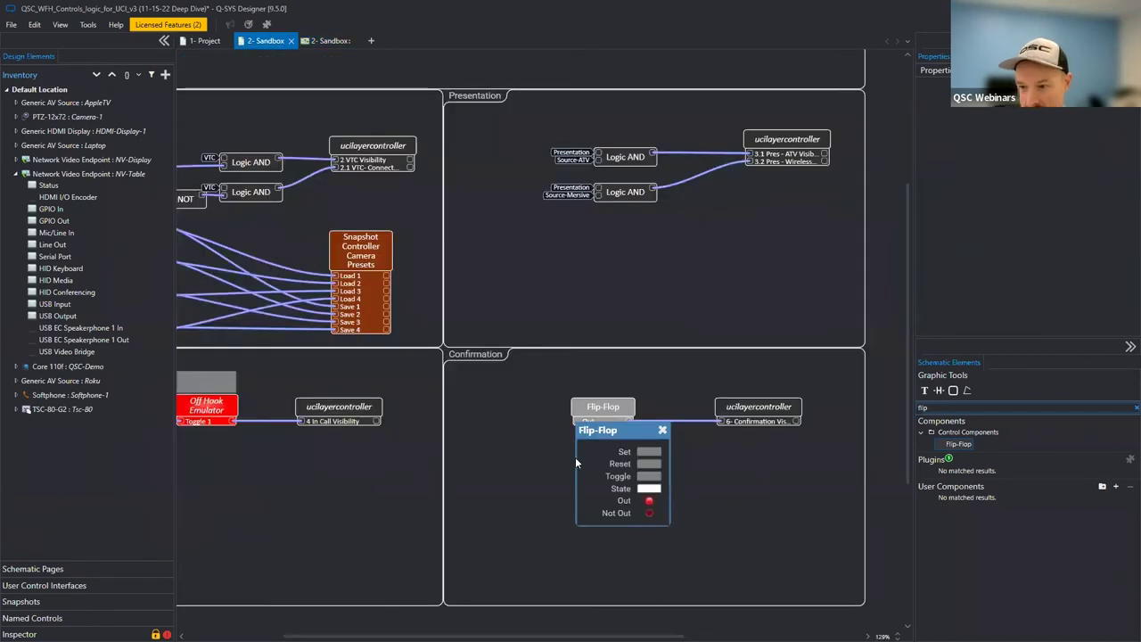
left_click(657, 465)
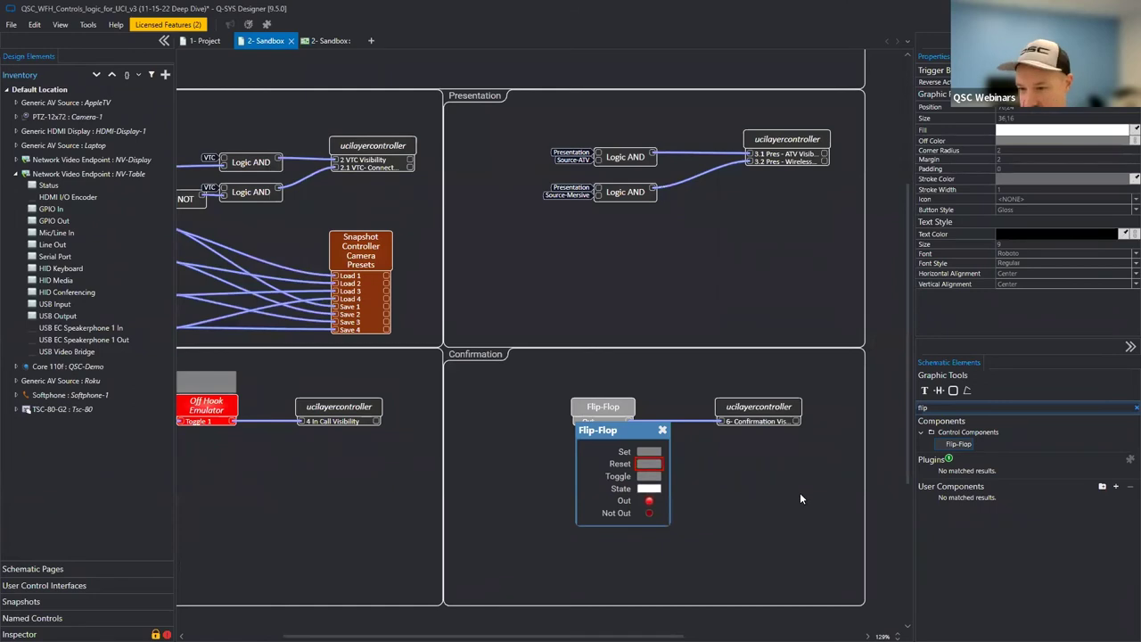
left_click(328, 41)
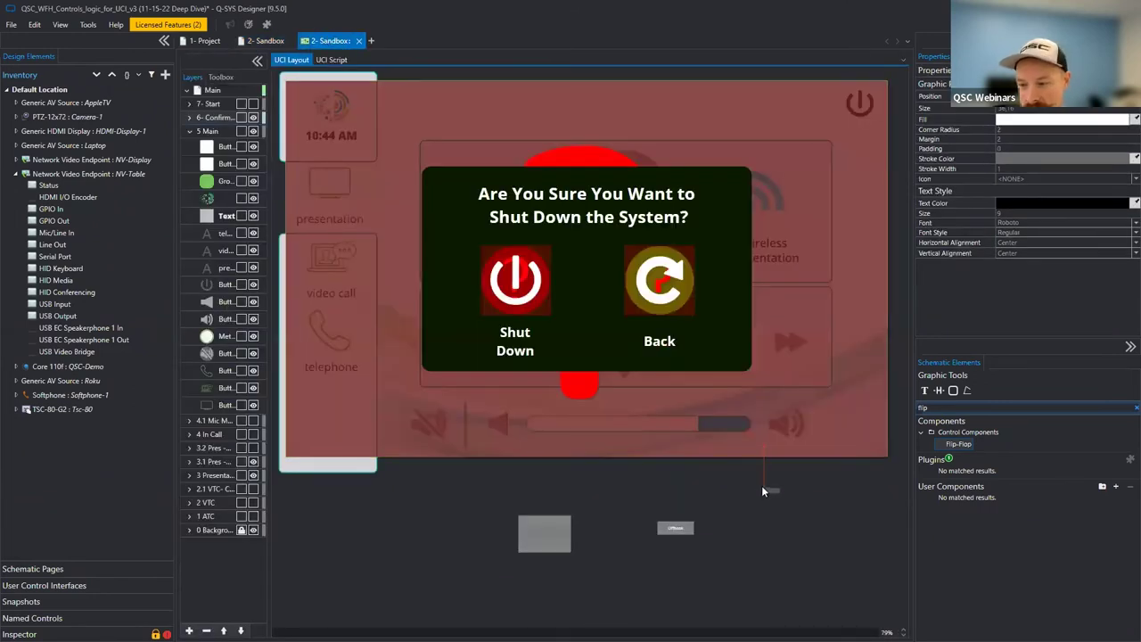
left_click(765, 490)
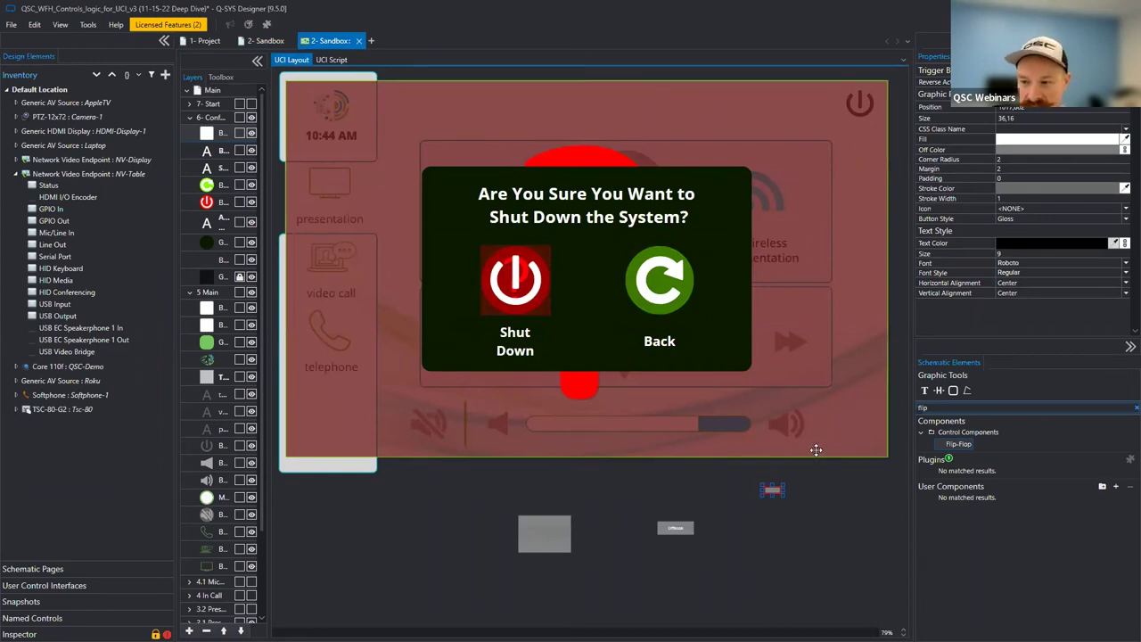
mouse_move(781, 485)
left_mouse_down()
mouse_move(834, 413)
mouse_move(832, 466)
mouse_move(760, 494)
mouse_move(768, 491)
left_mouse_up()
key("Delete")
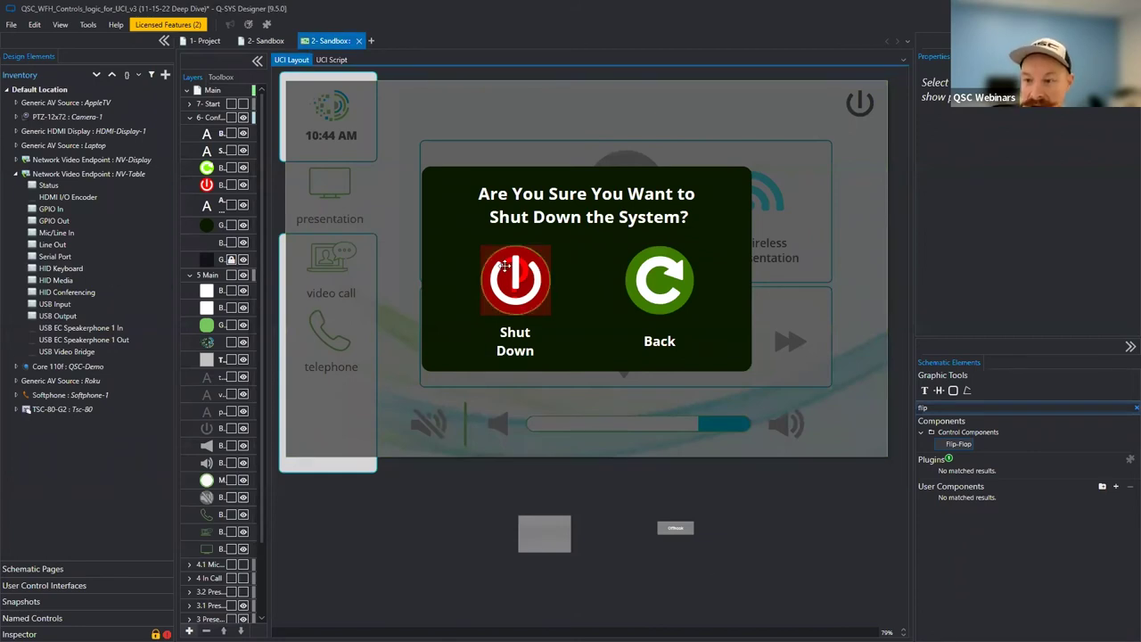
Close the Flip-Flop's control window on the schematic and add a second Flip-Flop labelled Power State below the NAV Selector.
left_click(265, 40)
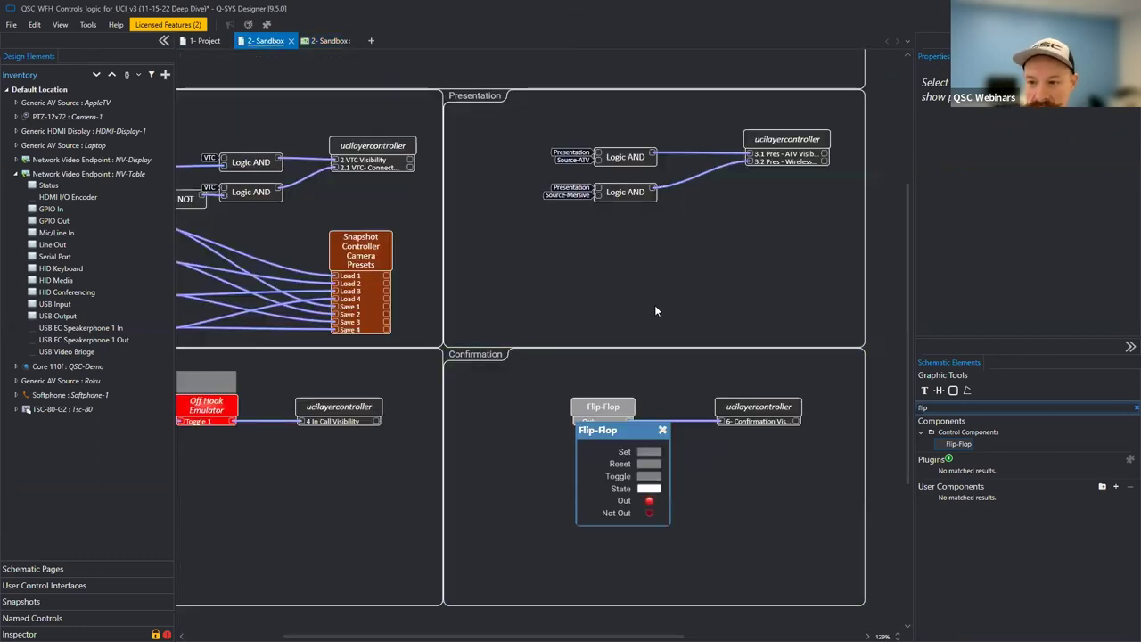
left_click(662, 429)
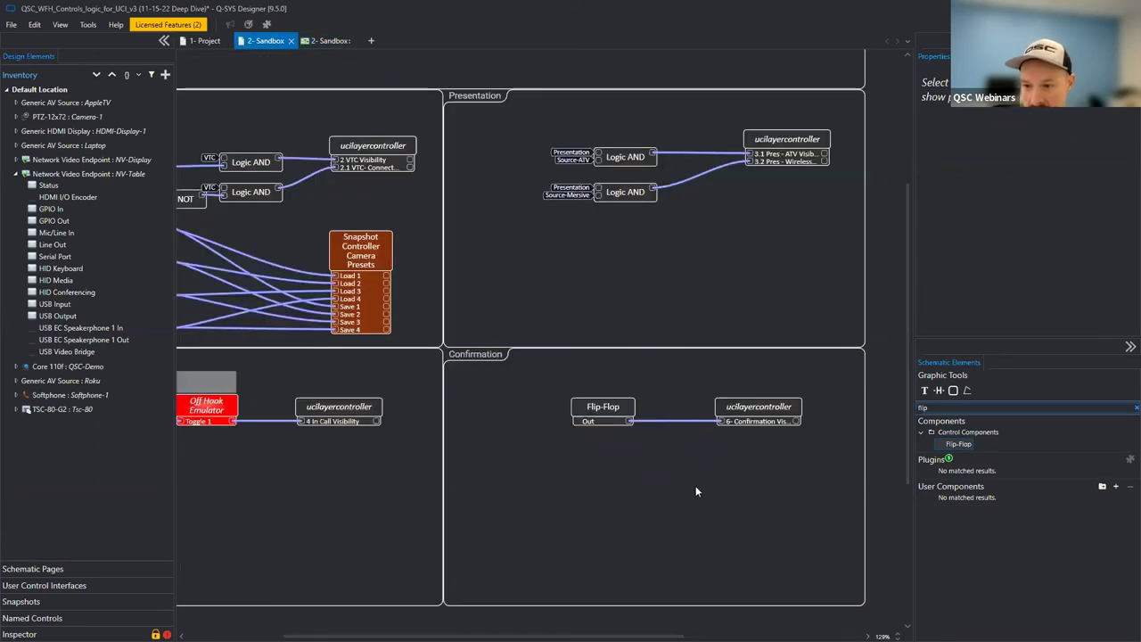
left_click(614, 423)
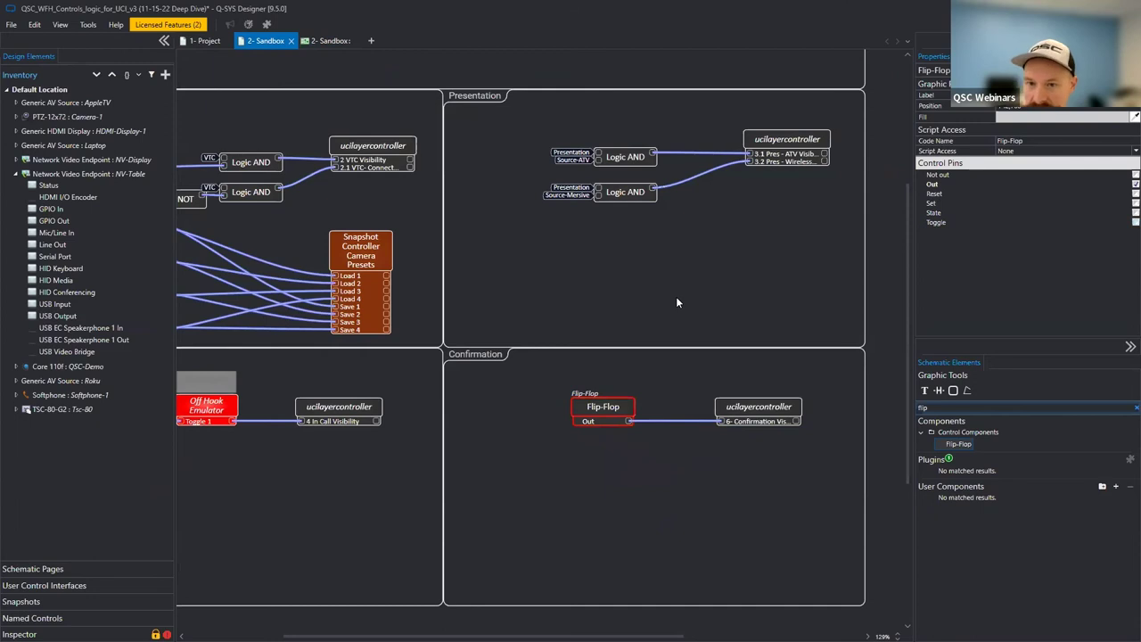
scroll(676, 302, "up", 5)
scroll(582, 331, "left", 5)
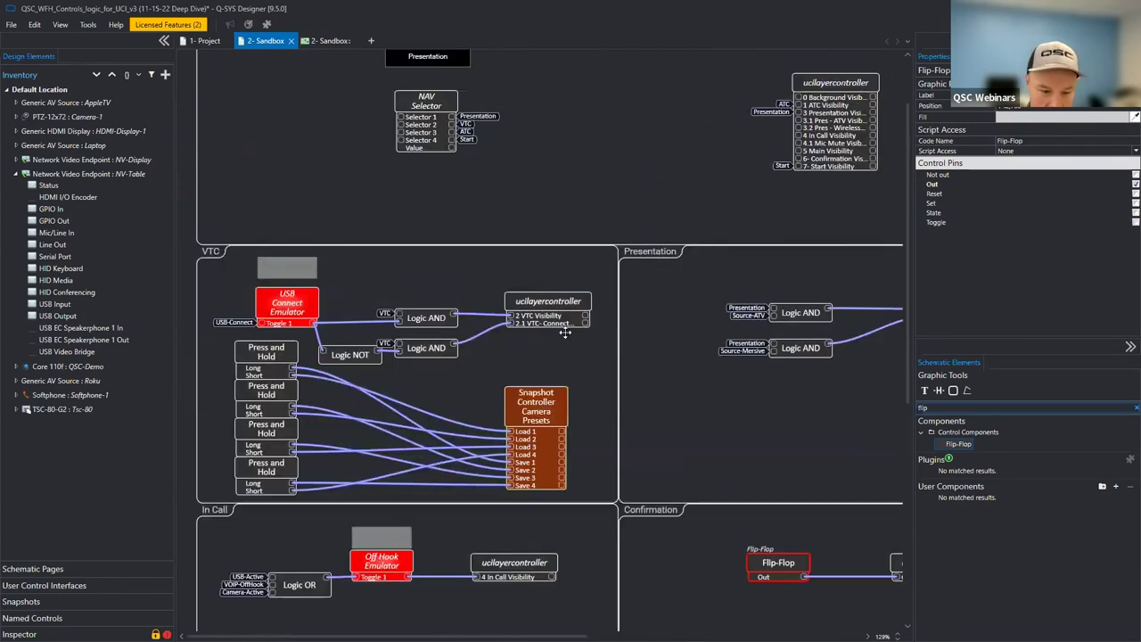
scroll(565, 333, "up", 3)
scroll(699, 433, "down", 2)
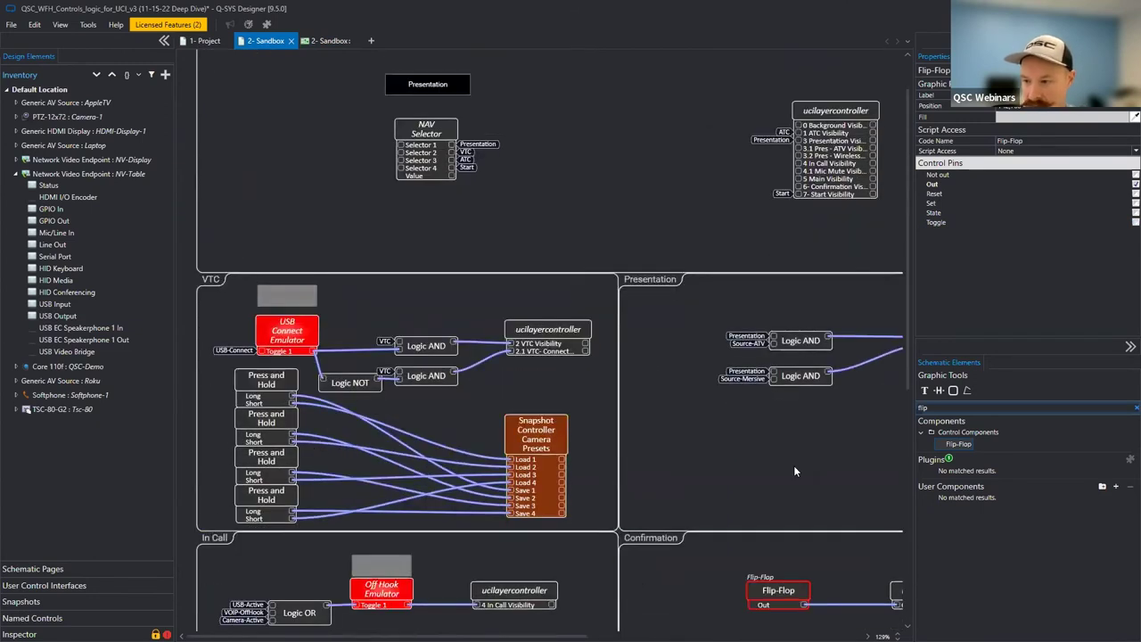
left_click_drag(958, 443, 392, 187)
left_click(544, 220)
left_click(419, 198)
type("Power State")
left_click(612, 227)
Enable the Not out, Out and Set control pins on the Power State flip-flop.
left_click(426, 199)
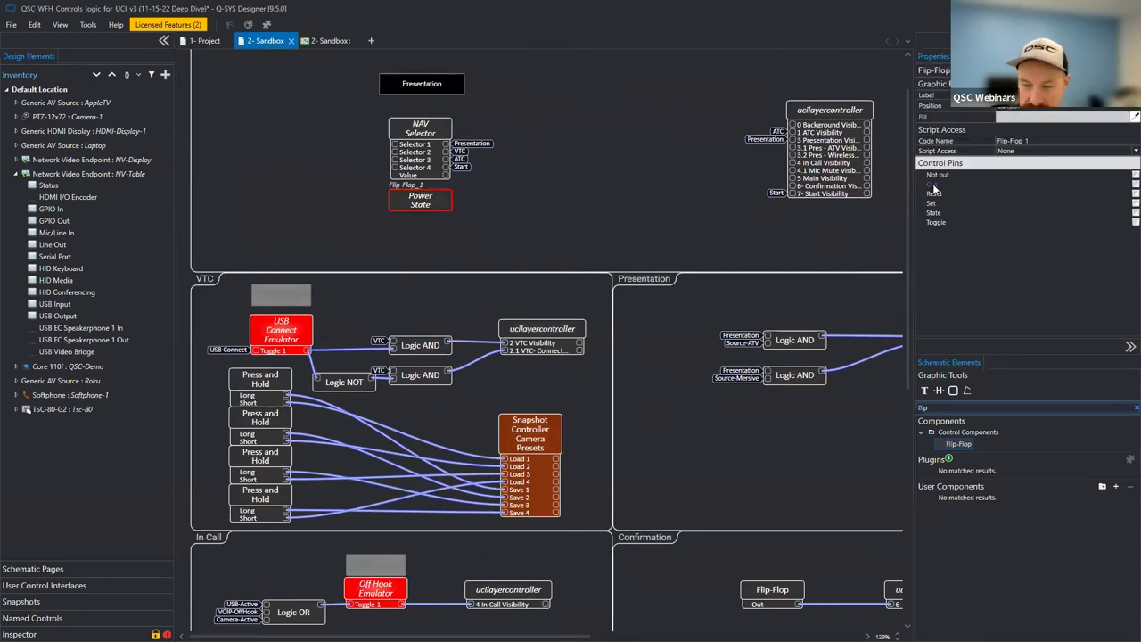
left_click(937, 175)
left_click(933, 183)
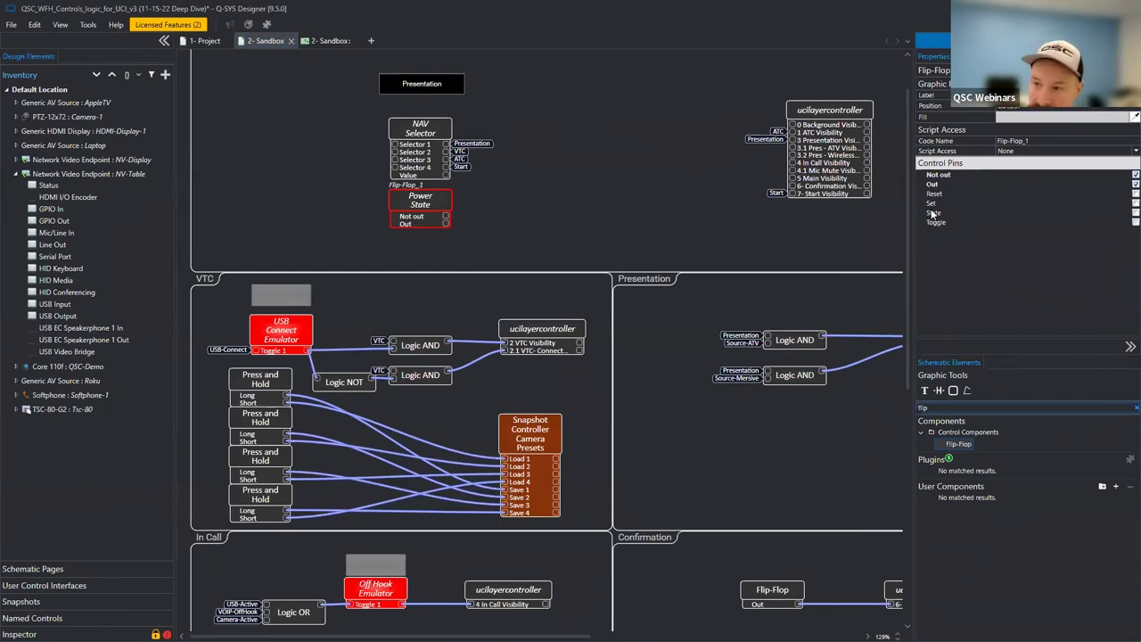
left_click(932, 203)
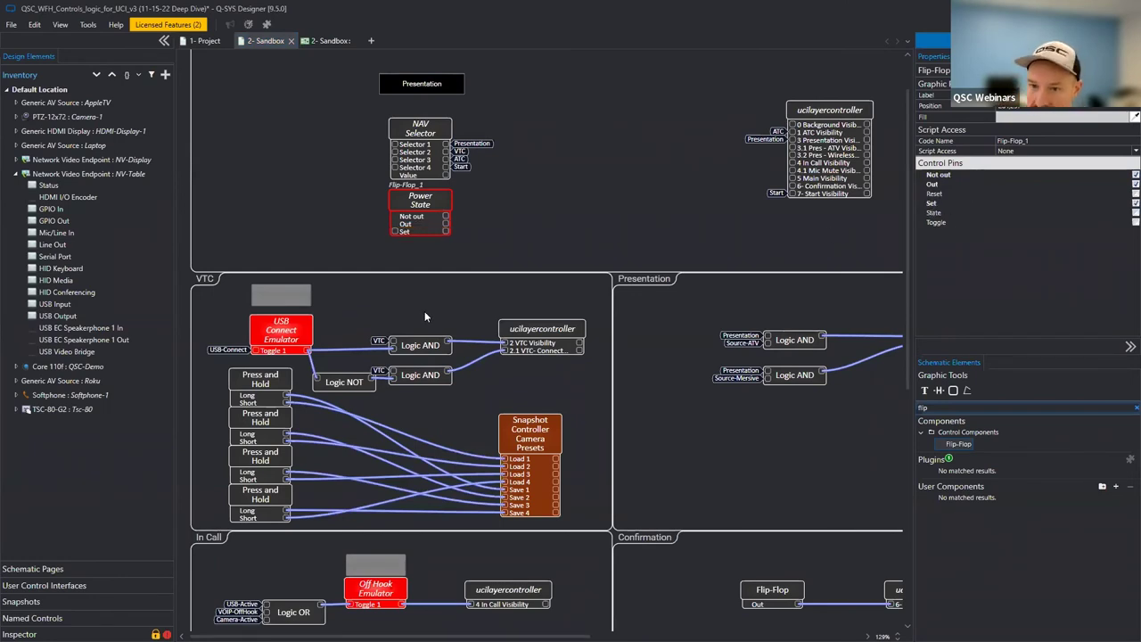
left_click(510, 238)
Hide the 6- Confirmation layer and show the 7- Start layer on the UCI page.
left_click(330, 40)
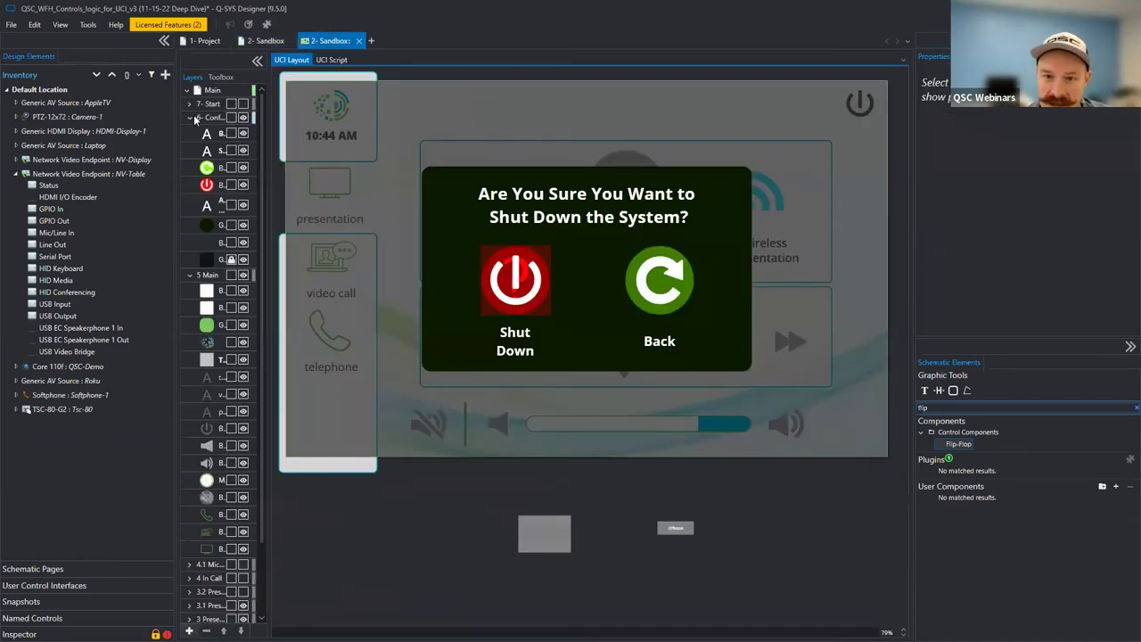
left_click(189, 116)
left_click(253, 117)
left_click(253, 103)
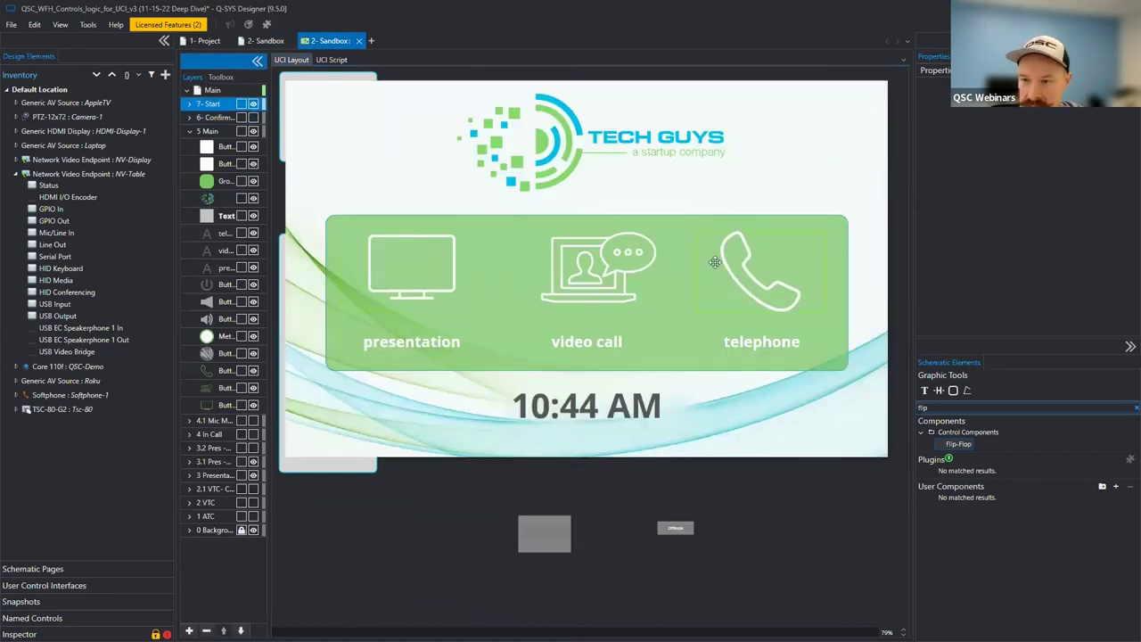
left_click(253, 104)
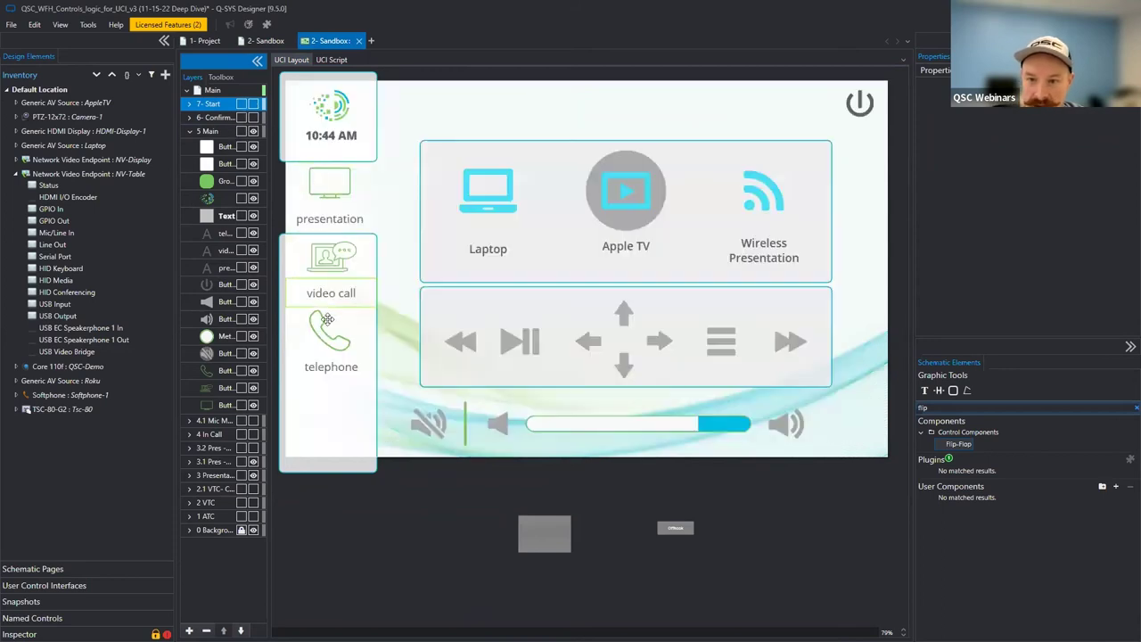
left_click(253, 104)
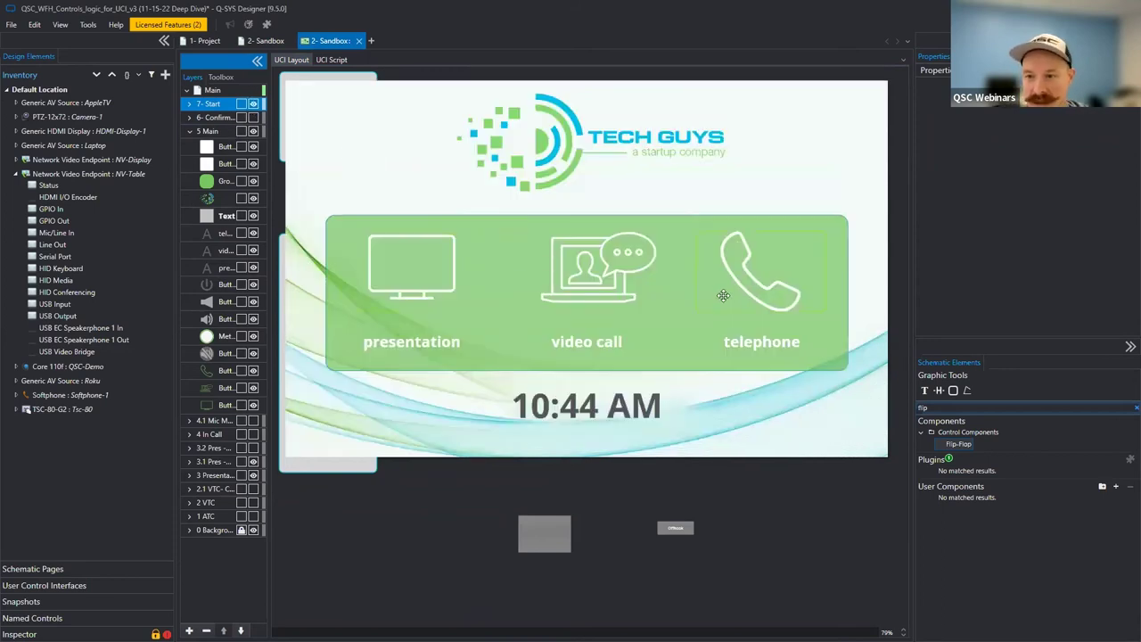
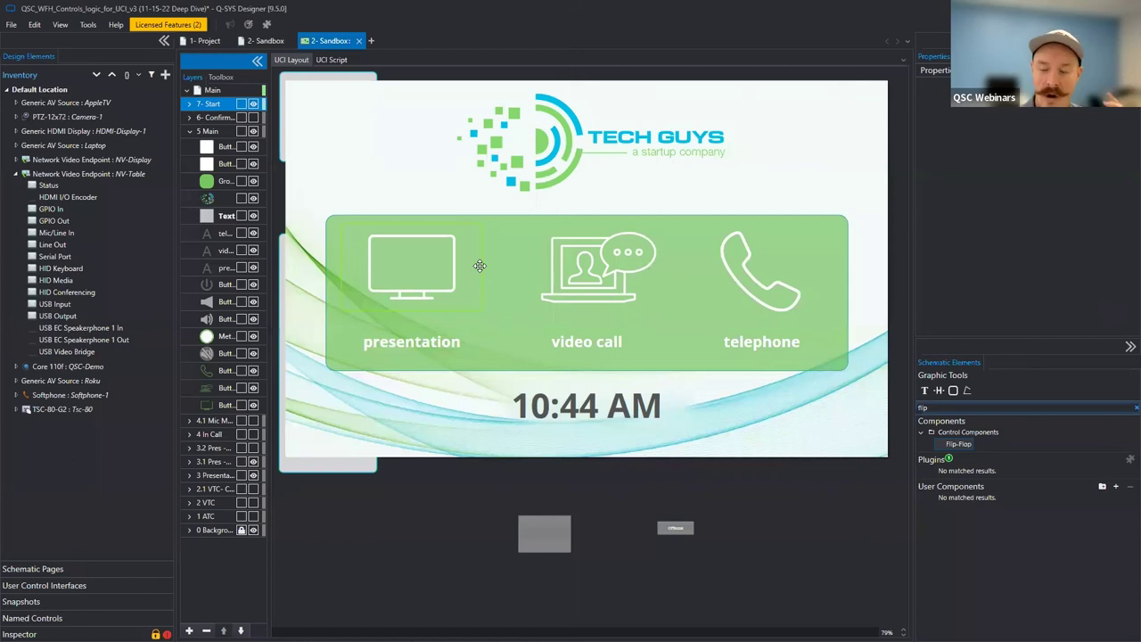
Add a Control Function beside the Power State flip-flop and configure it as a Logic OR with three inputs.
left_click(267, 41)
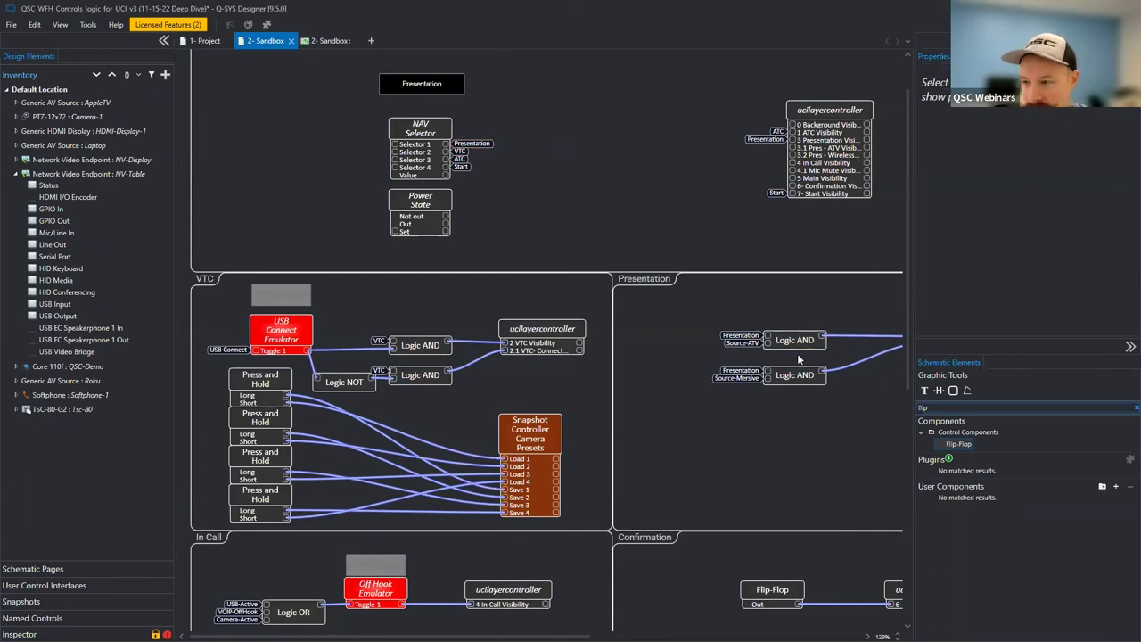
type("function")
left_click_drag(955, 441, 278, 196)
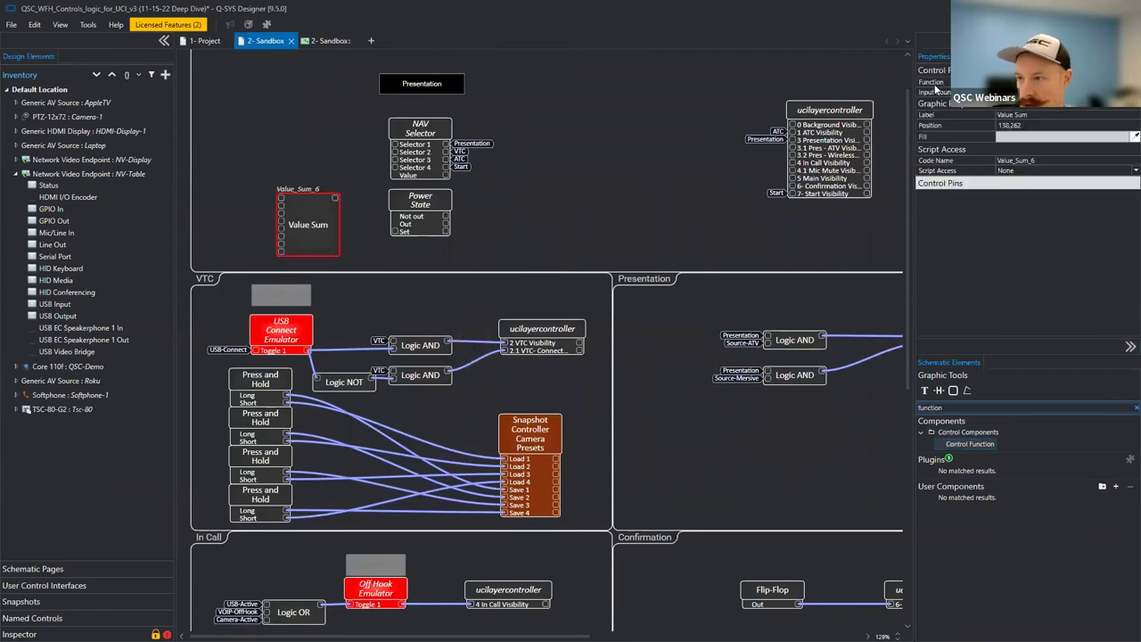
left_click(1034, 81)
scroll(1035, 205, "up", 3)
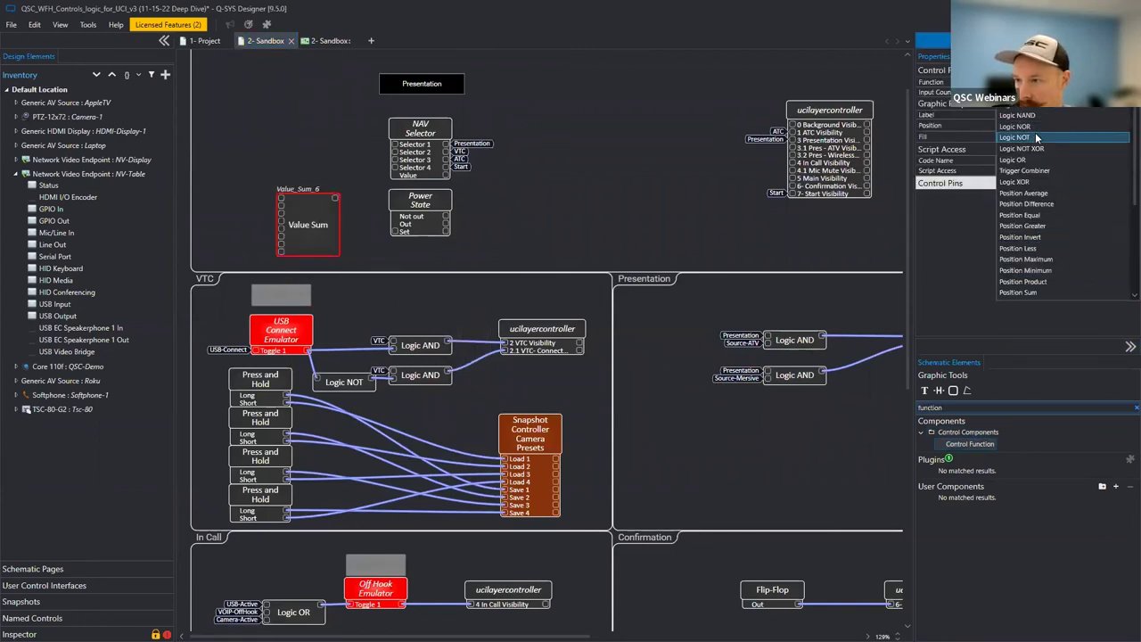
left_click(553, 147)
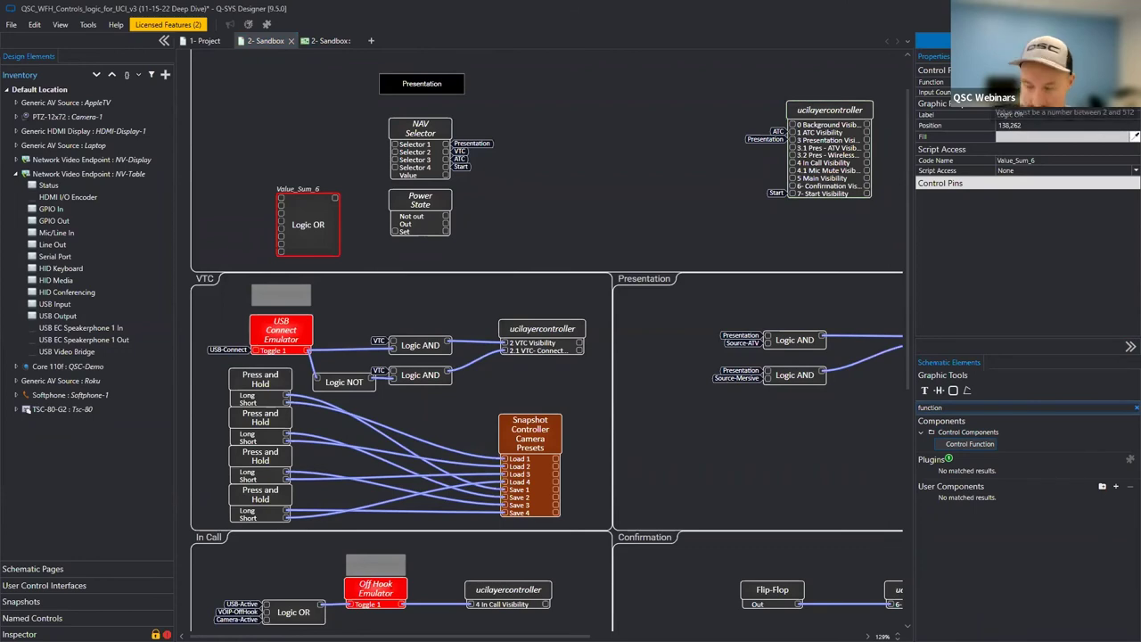
Copy the Presentation, VTC and ATC signal names onto the new Logic OR's inputs and wire its output to Power State's Set pin.
left_click(485, 127)
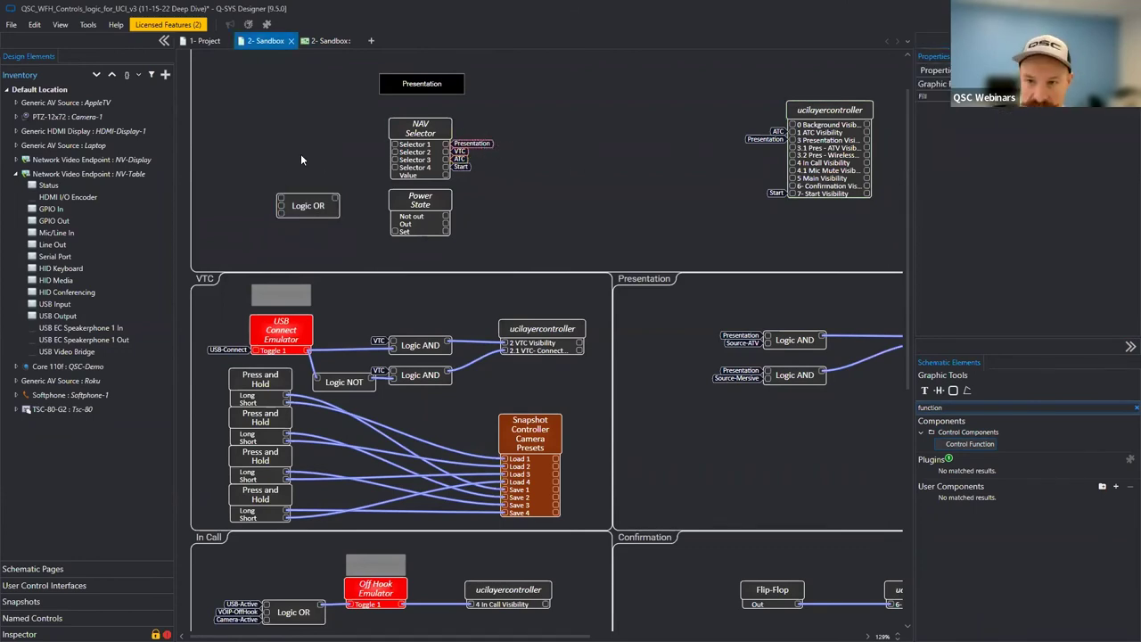
left_click_drag(287, 230, 403, 233)
left_click(312, 223)
left_click_drag(330, 232, 365, 234)
left_click(420, 206)
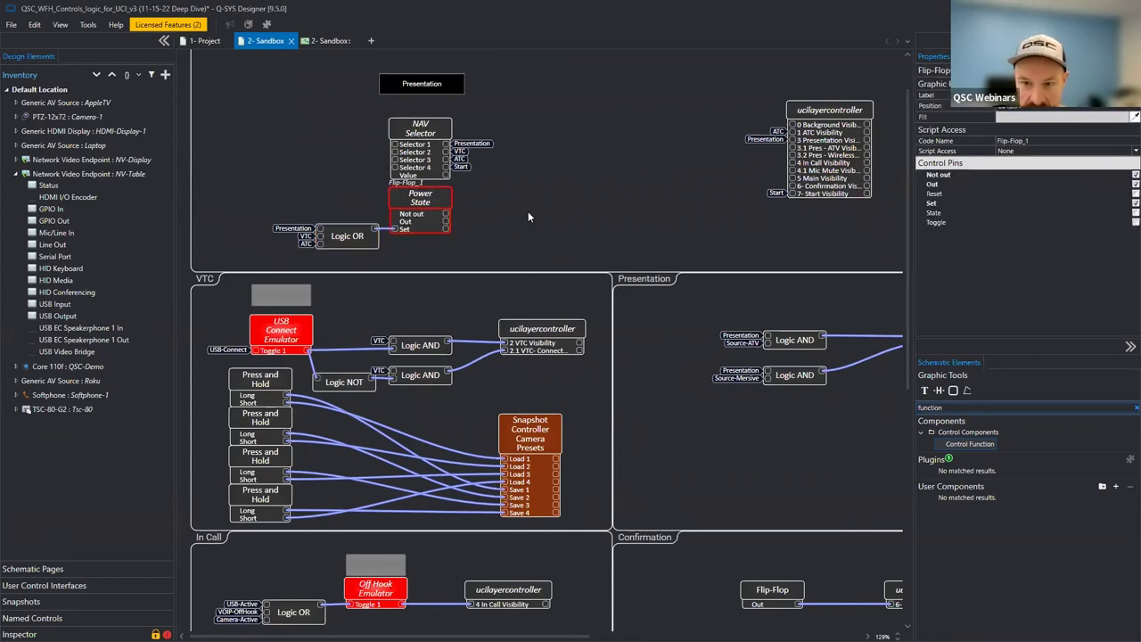
Attach the signal name Power On to Power State's Out pin and Power Off to its Not out pin.
left_click(527, 211)
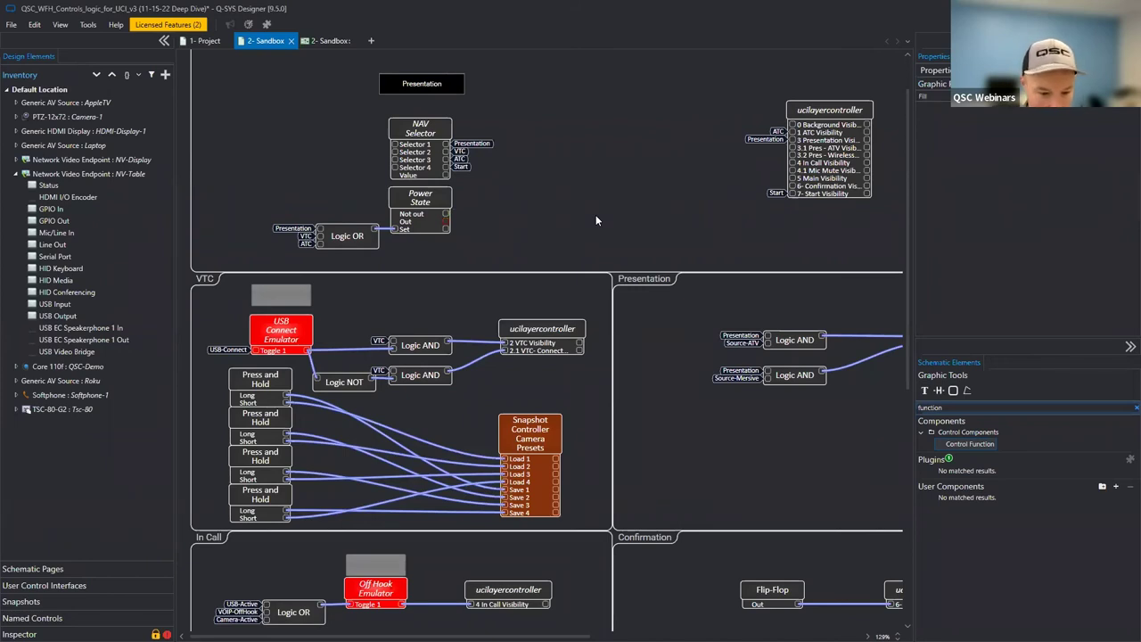
type("Power On")
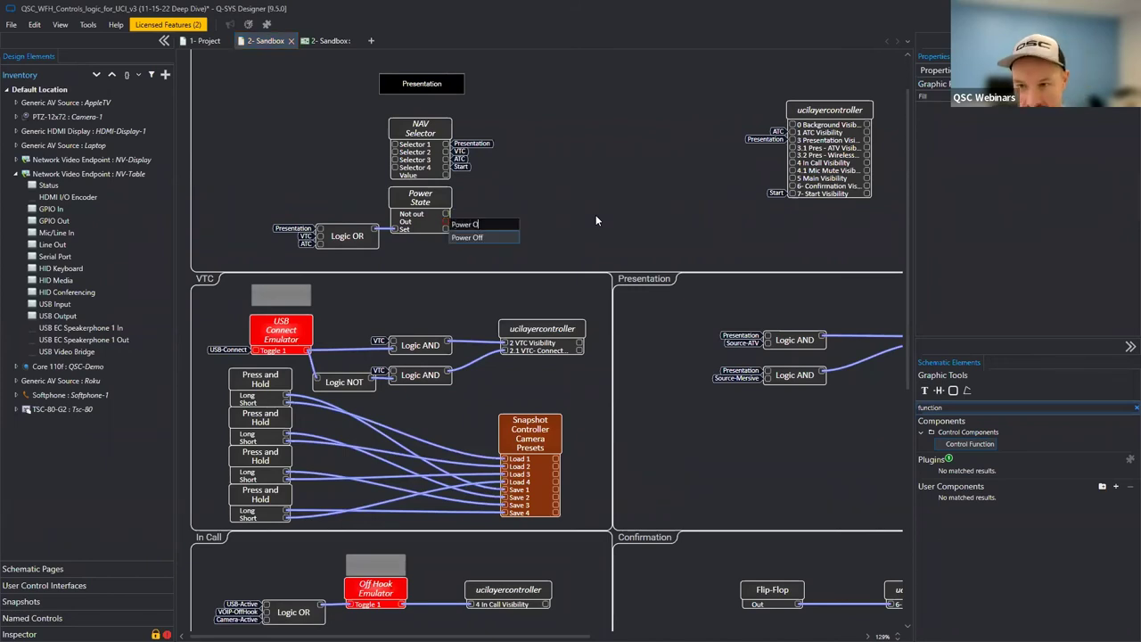
left_click(592, 216)
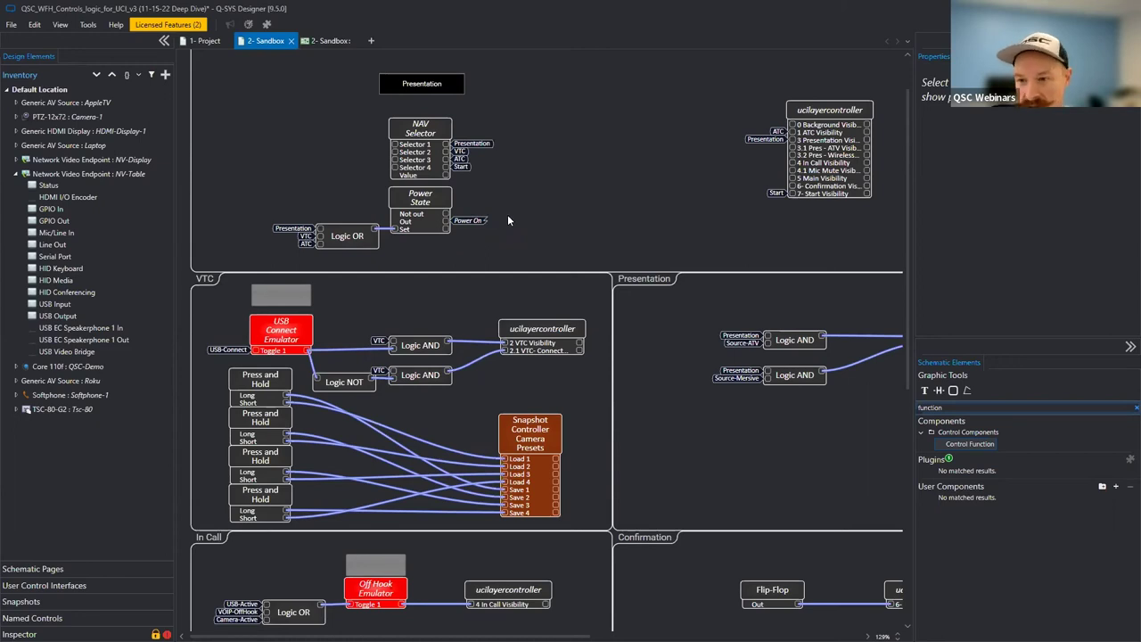
left_click(471, 220)
left_click(529, 224)
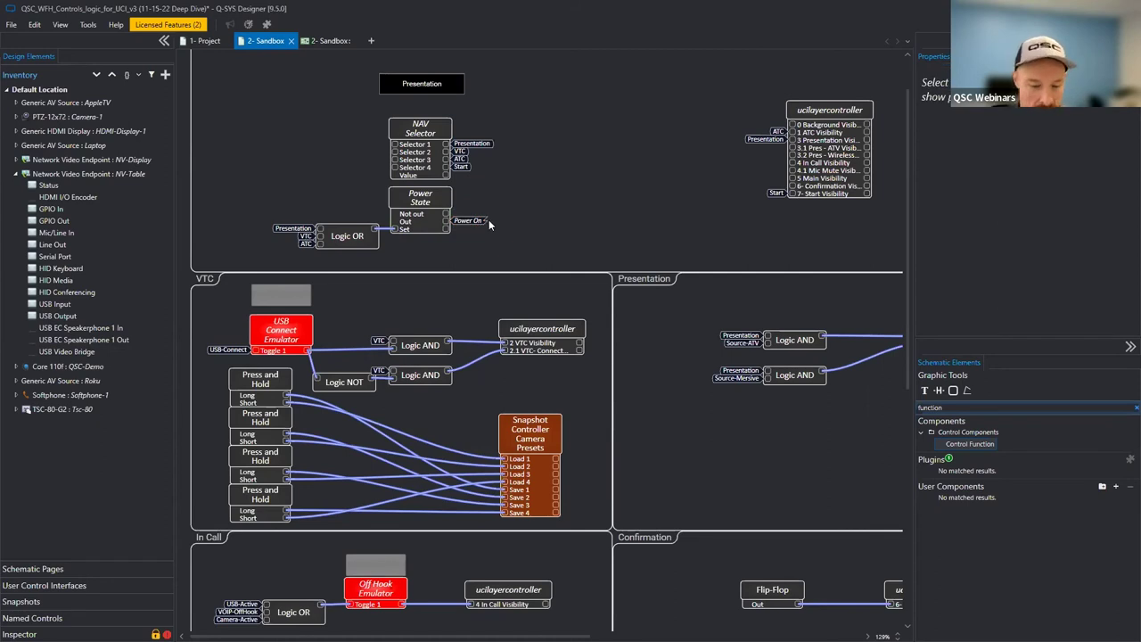
left_click(445, 214)
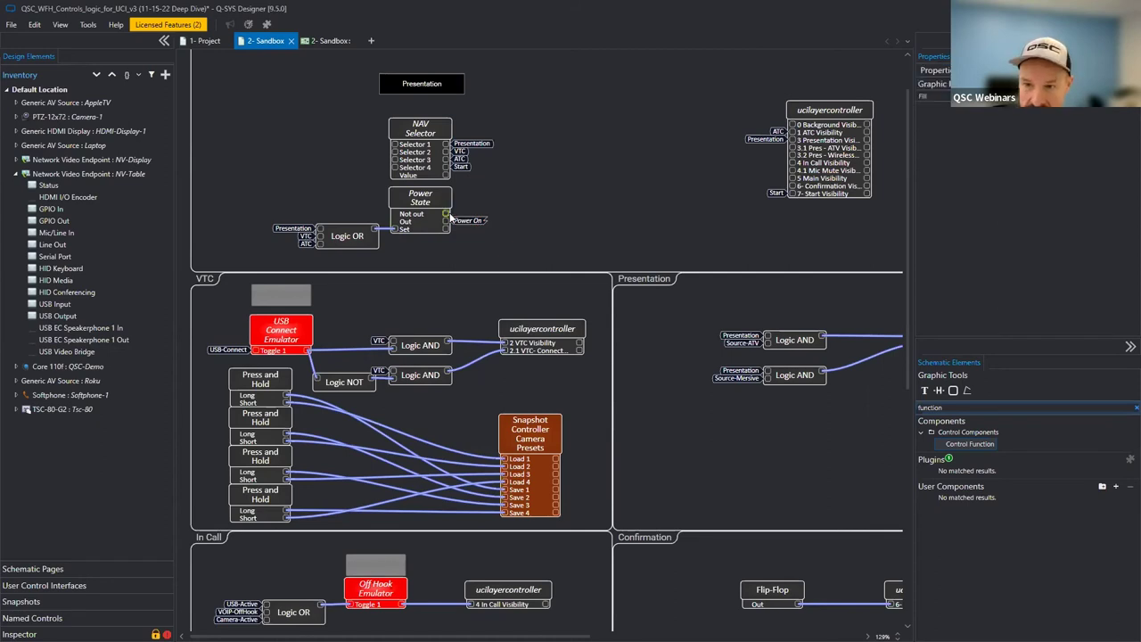
type("Power Off")
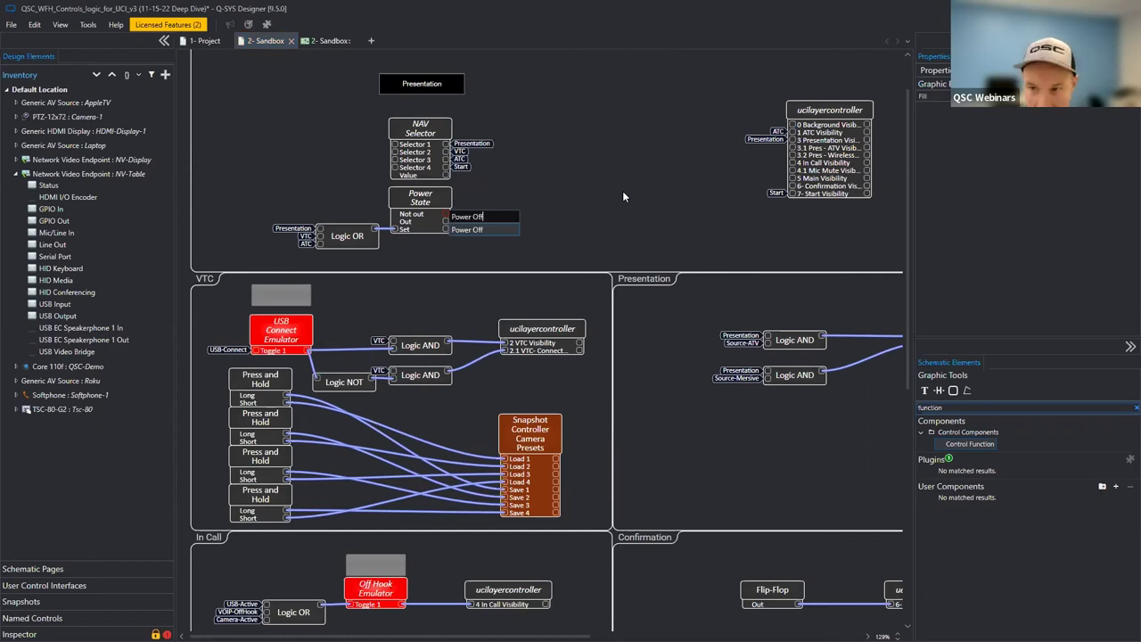
key("Return")
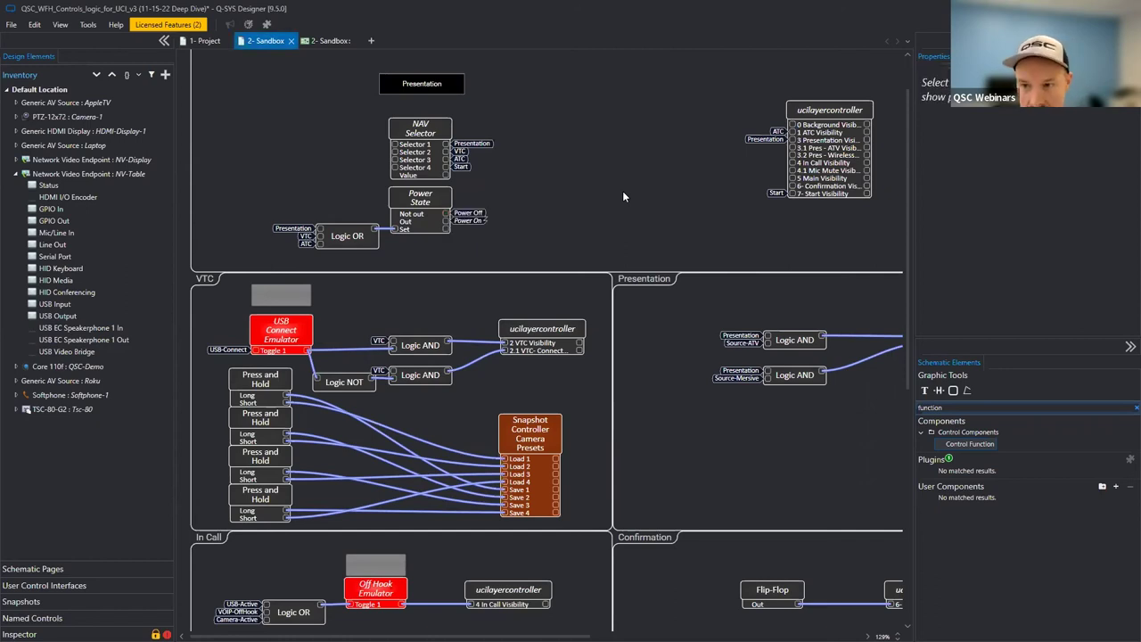
Find the first destination of the Power Off signal name on the Project page and return to the Sandbox page.
left_click(477, 221)
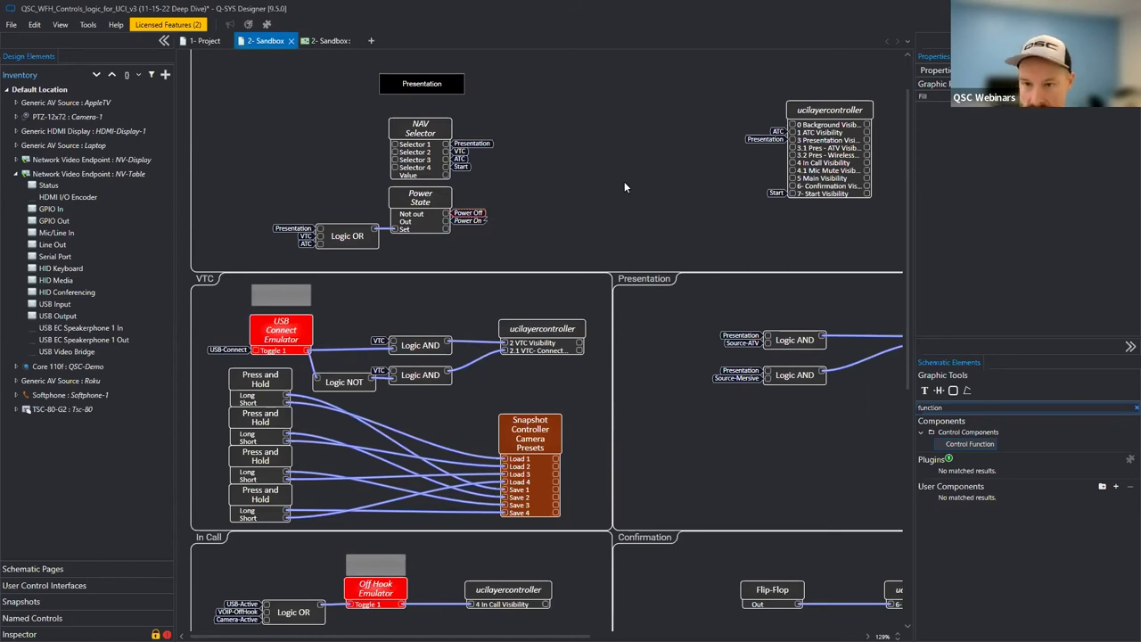
scroll(624, 188, "down", 1)
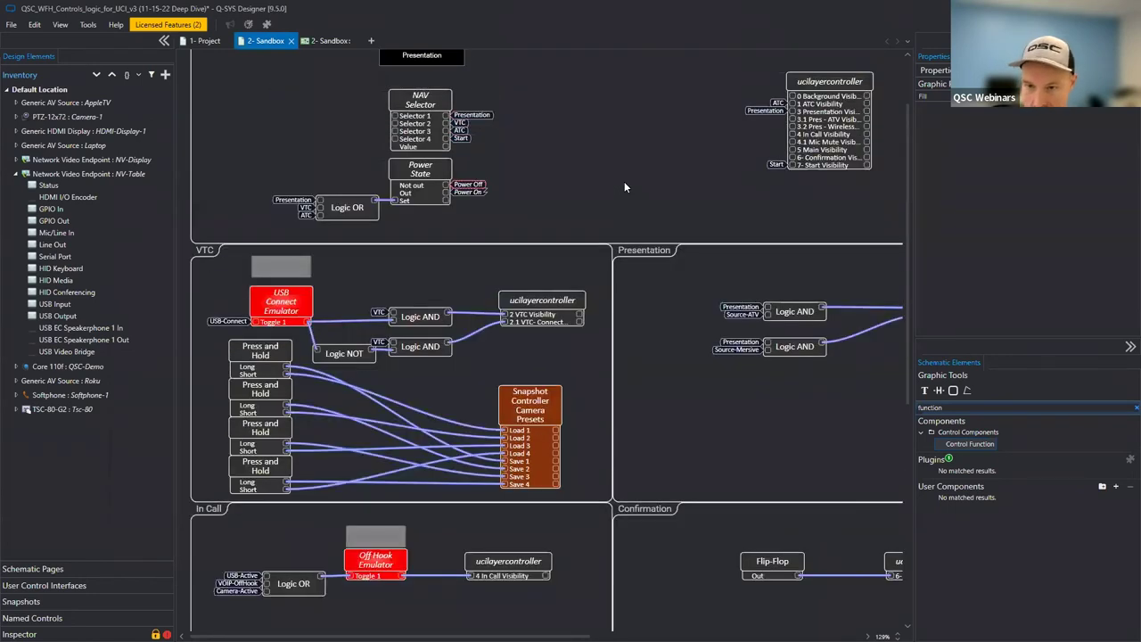
key("ctrl+f")
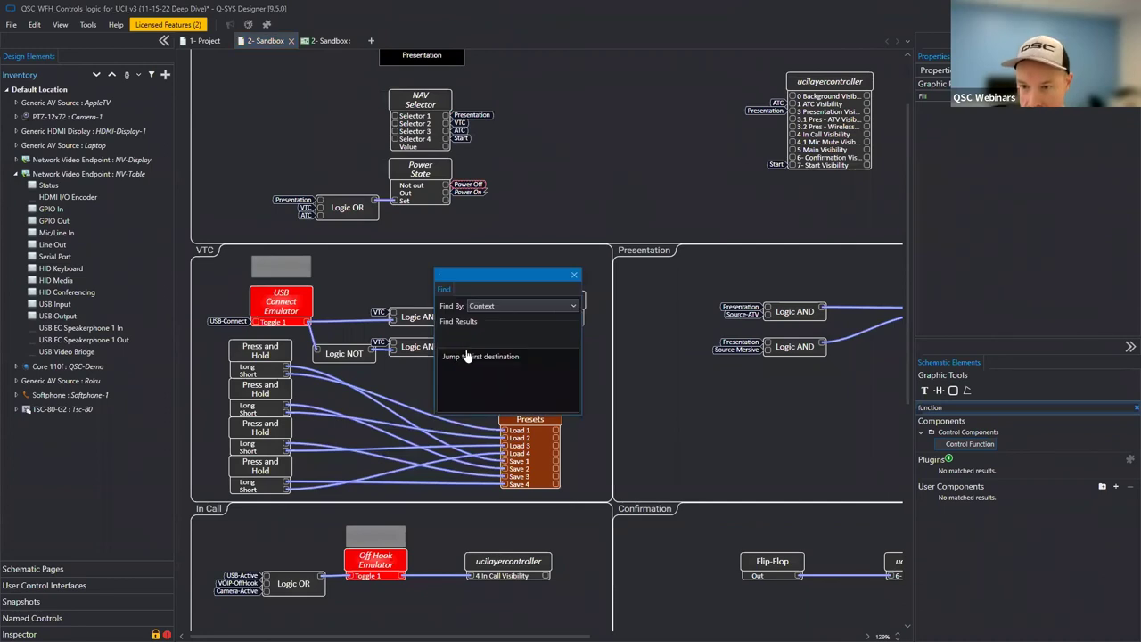
double_click(473, 357)
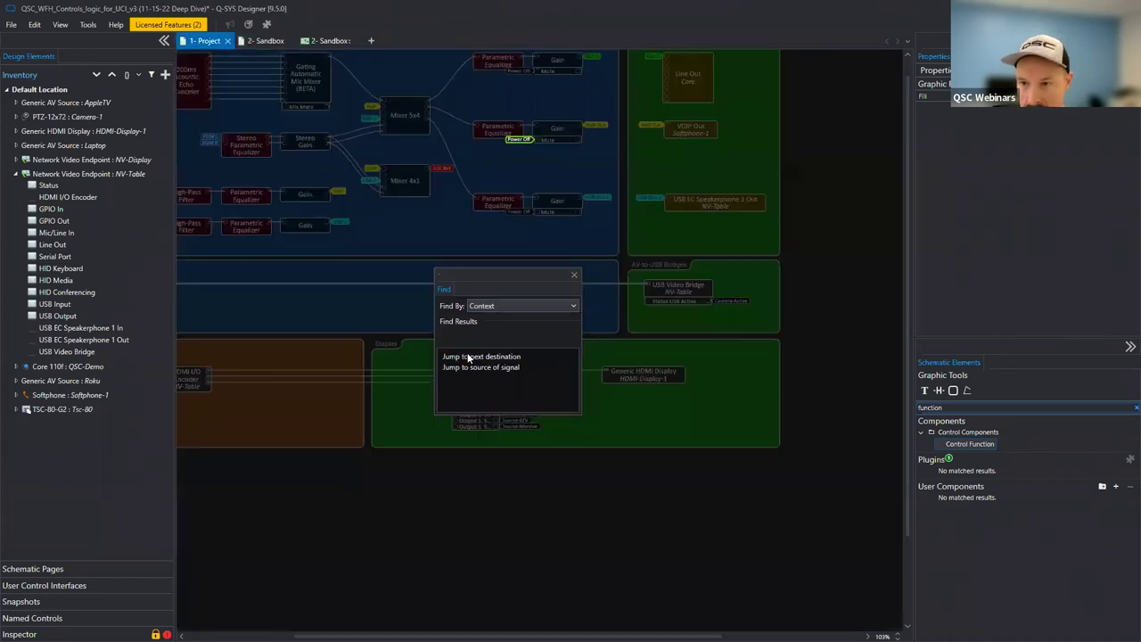
left_click(575, 275)
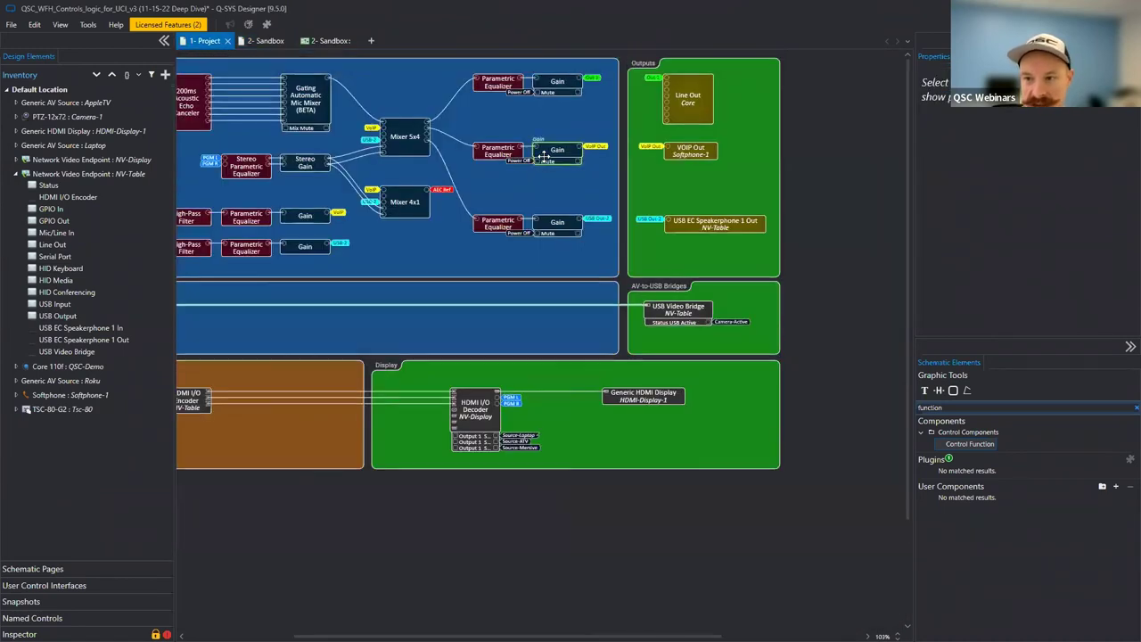
left_click(524, 163)
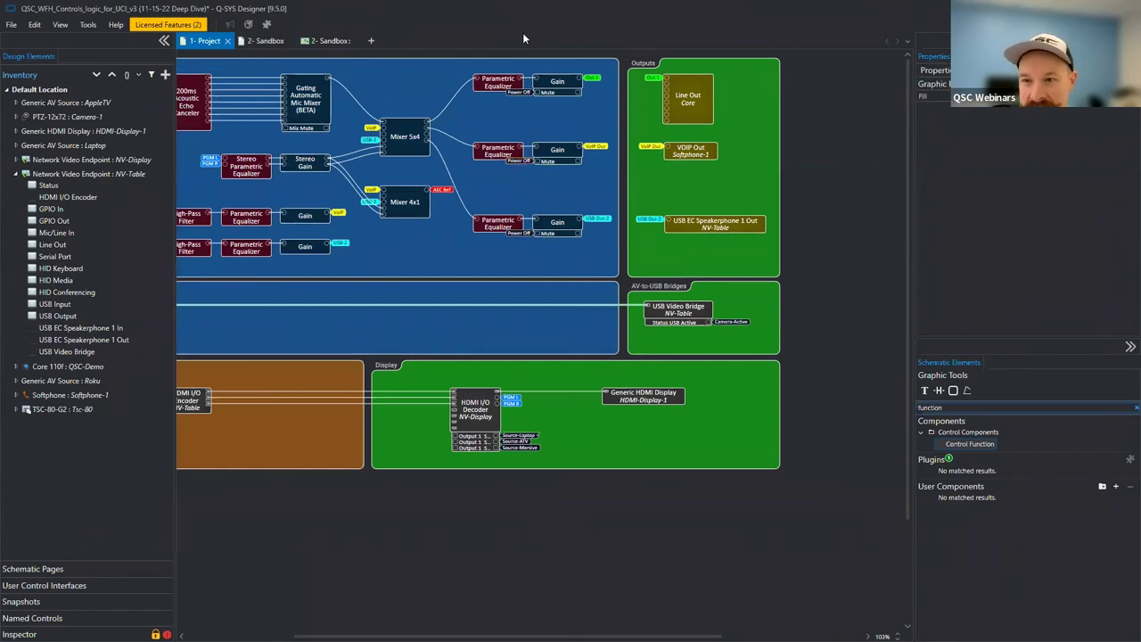
left_click(272, 41)
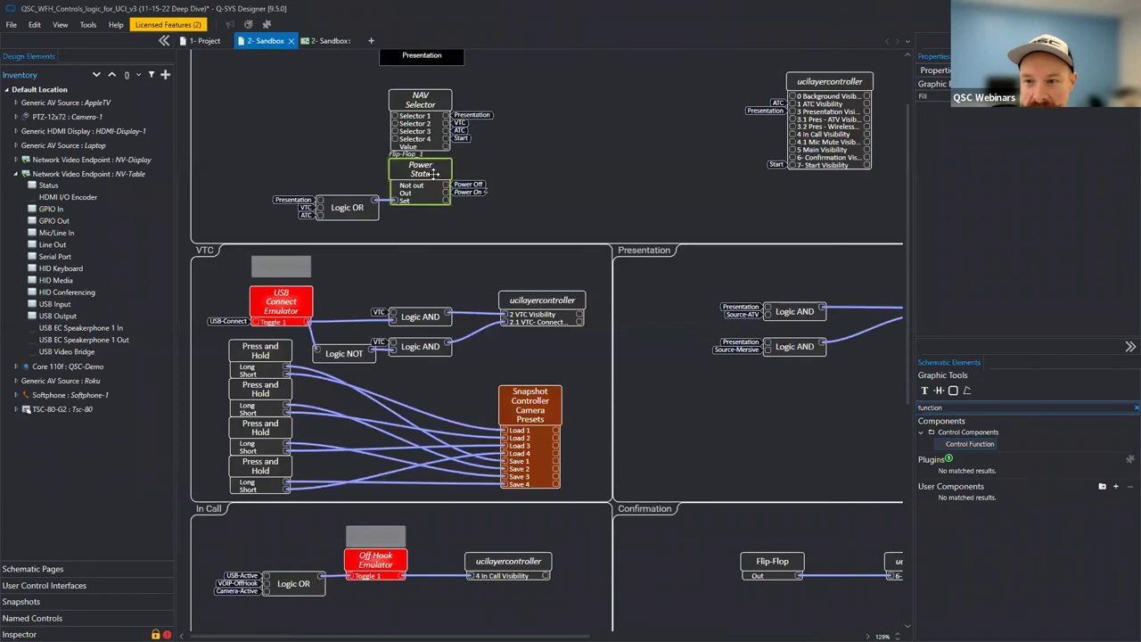
left_click(435, 175)
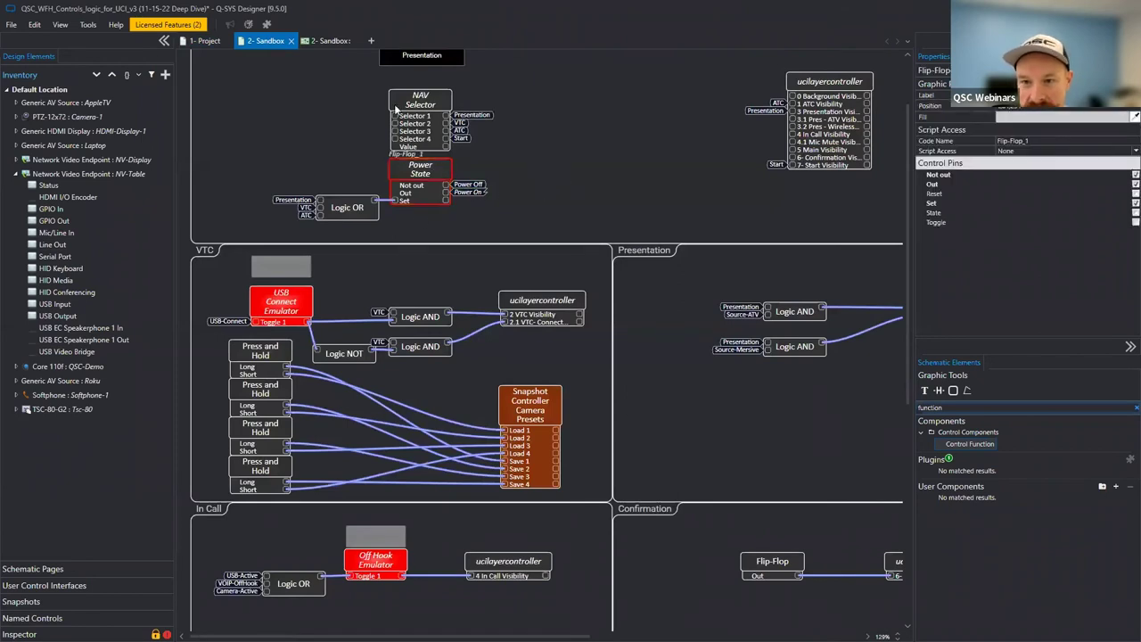
left_click(205, 41)
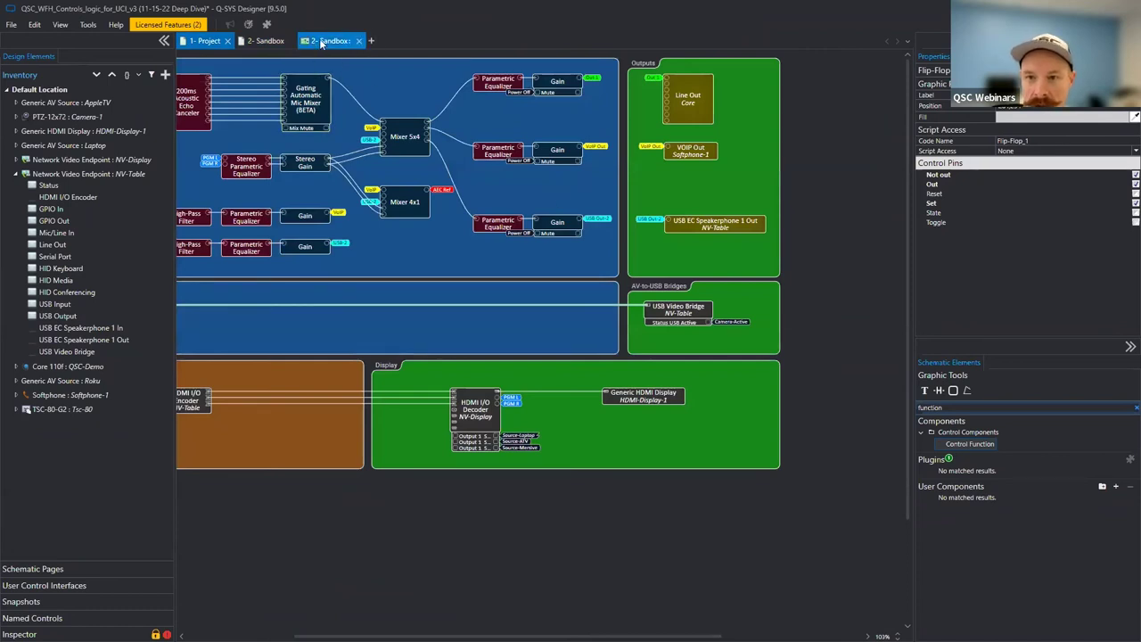
left_click(264, 41)
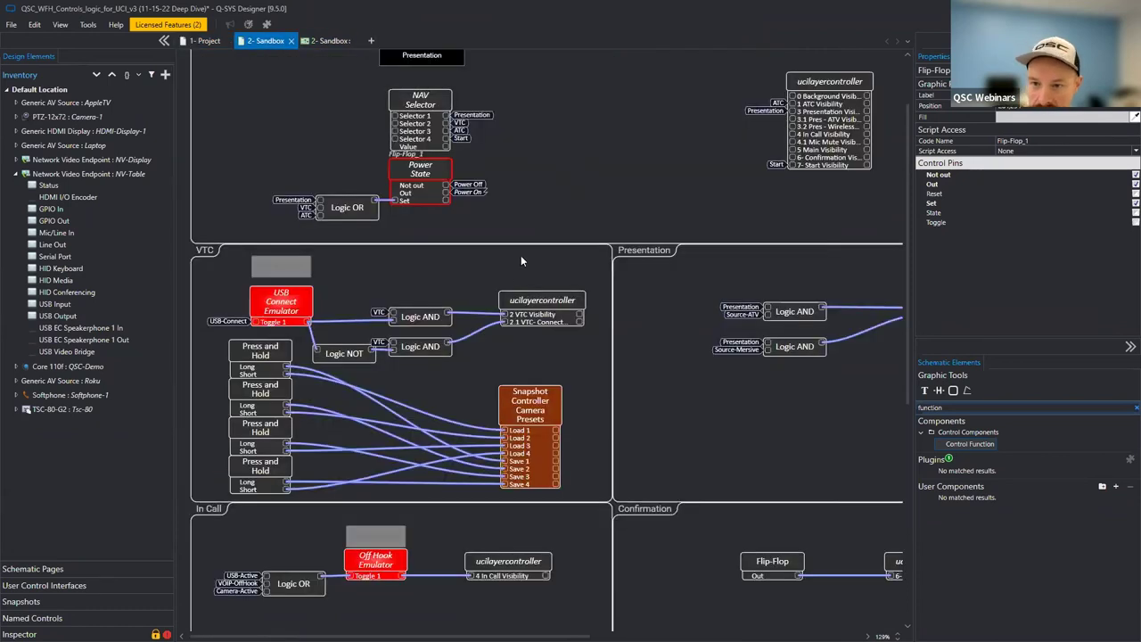
Enable the Reset control pin on the Flip-Flop in the Confirmation section.
left_click(772, 562)
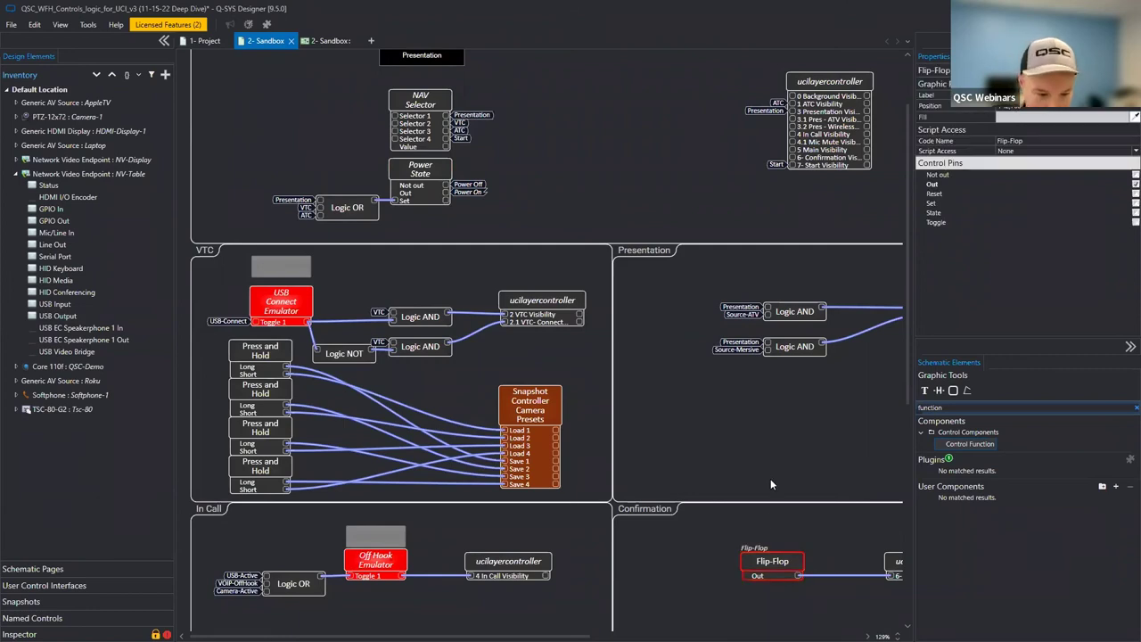
left_click(934, 193)
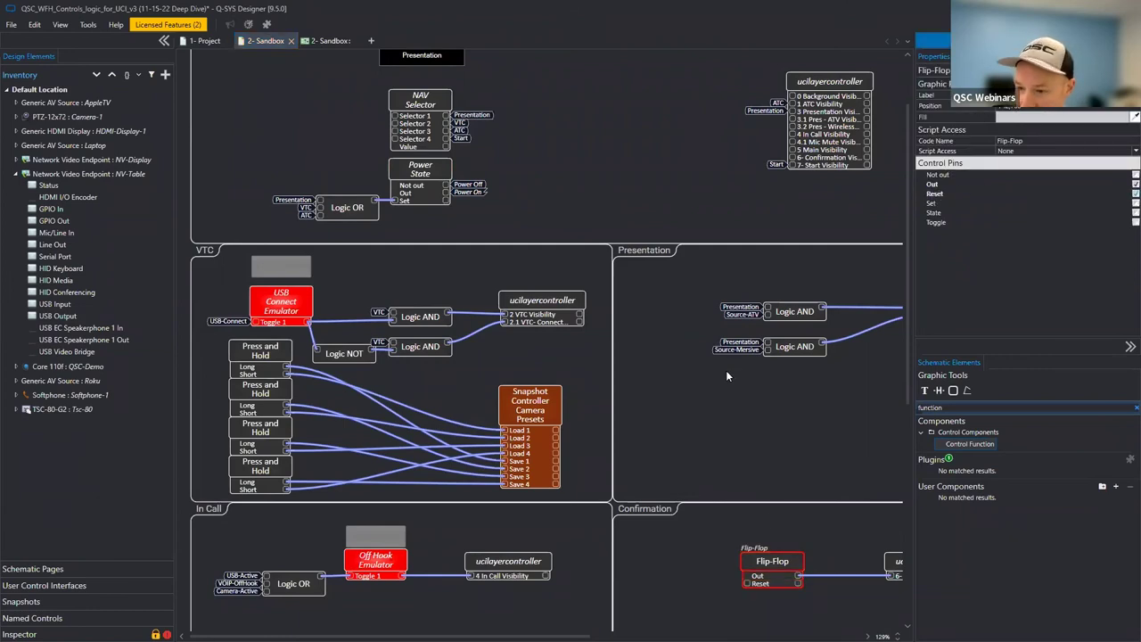
Hide the 7- Start layer on the UCI page and show the 6- Confirmation layer.
left_click(323, 42)
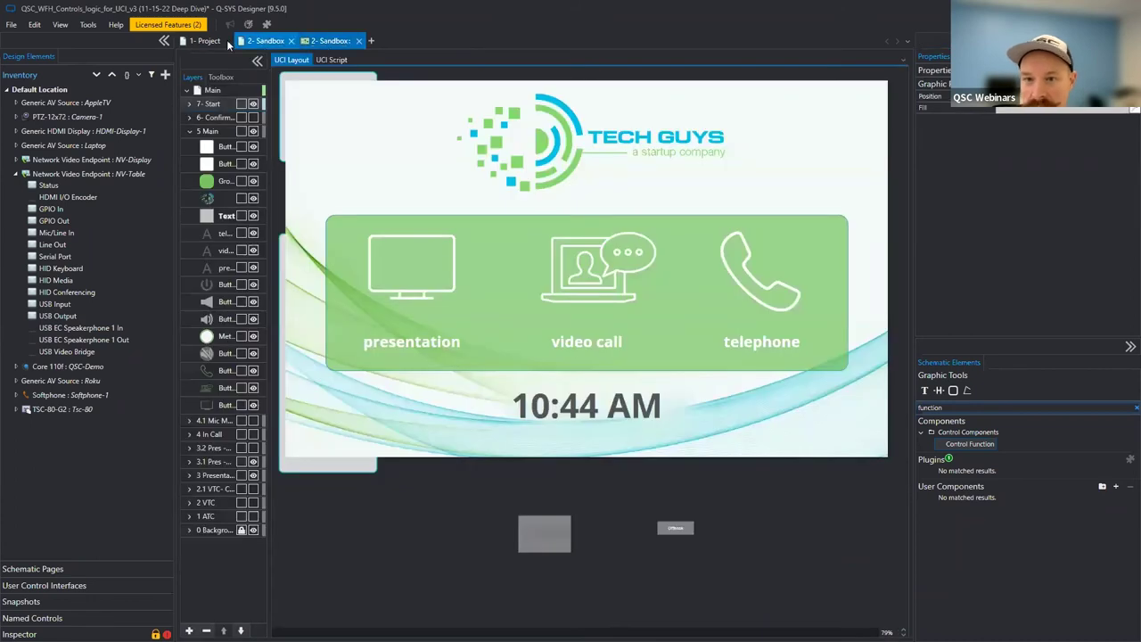
left_click(214, 117)
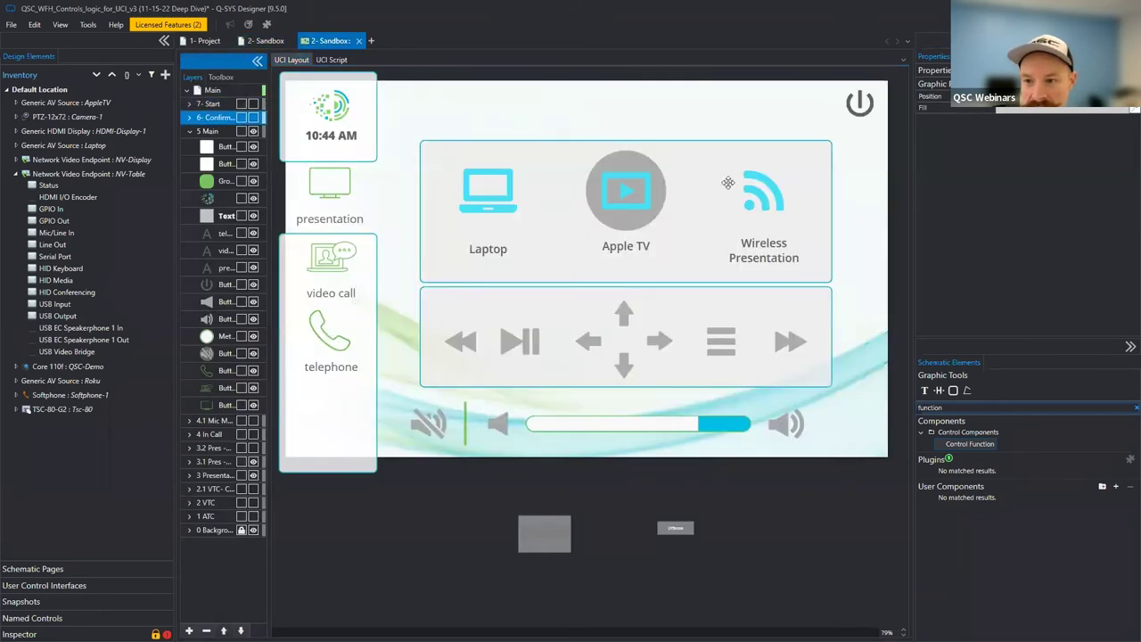
left_click(860, 104)
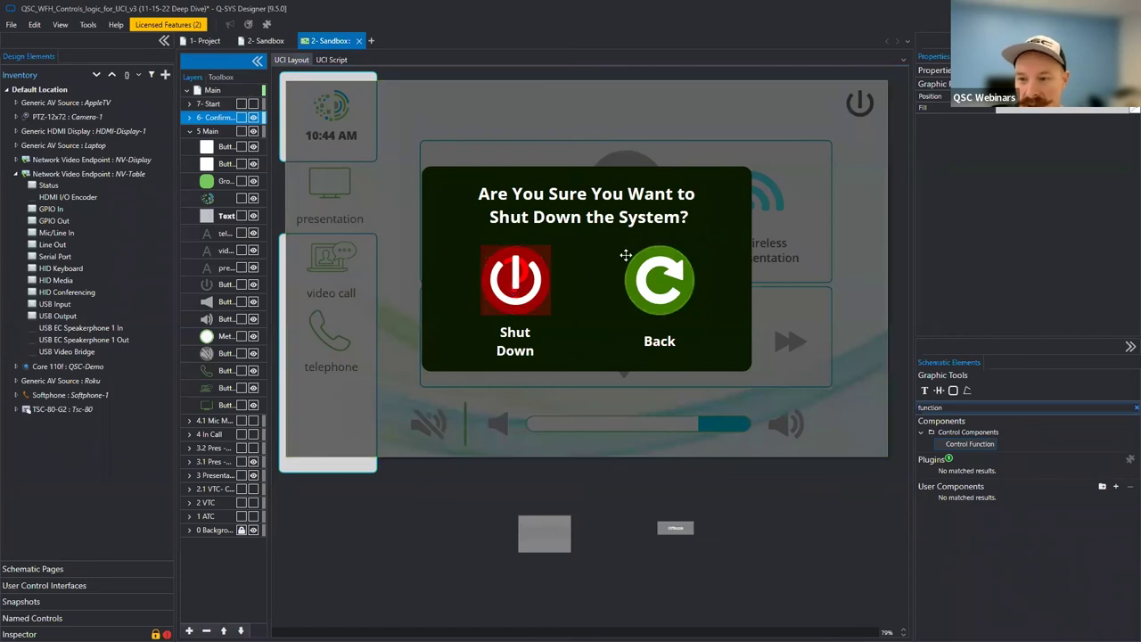
left_click(253, 105)
left_click(254, 106)
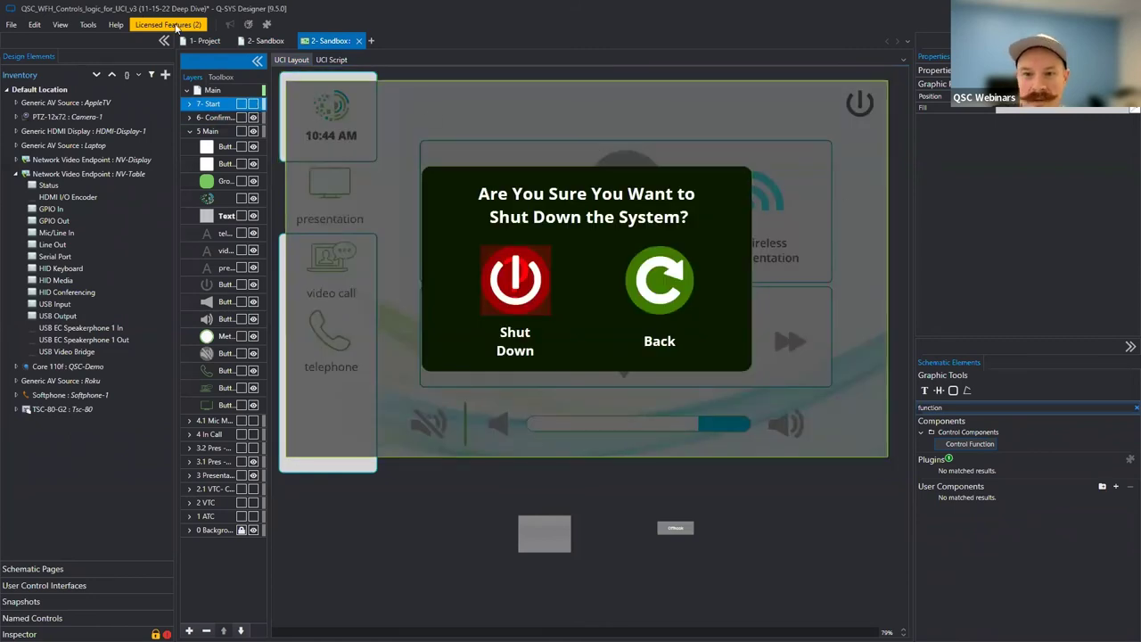
Attach the Power Off signal name to the Reset input of the Confirmation section's Flip-Flop on the Sandbox page.
left_click(265, 40)
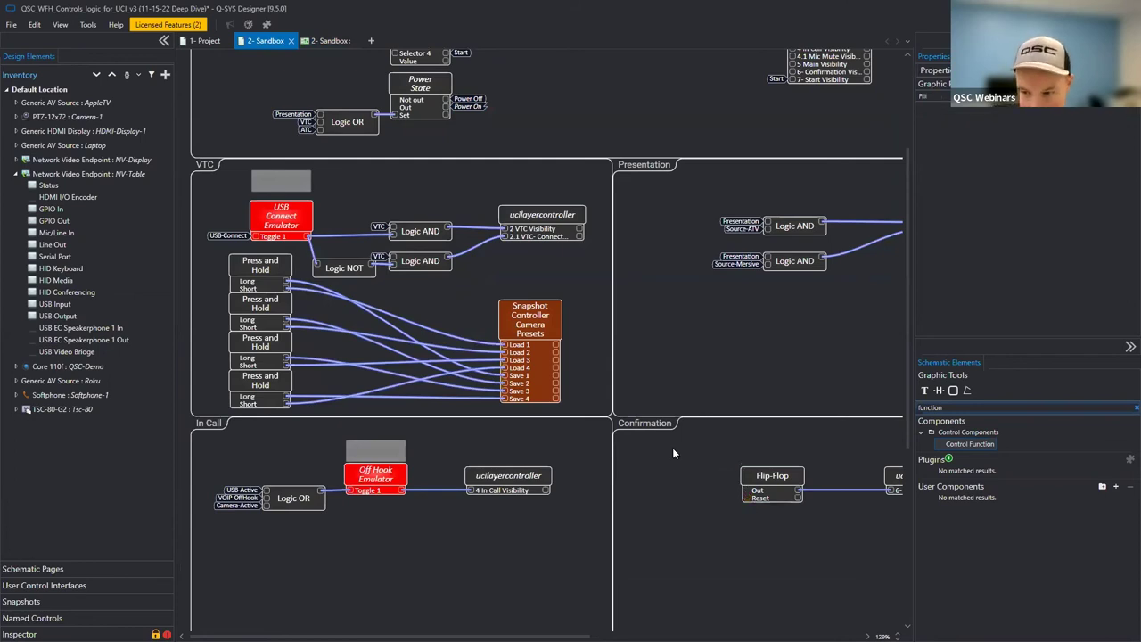
scroll(672, 447, "right", 3)
key("ctrl+v")
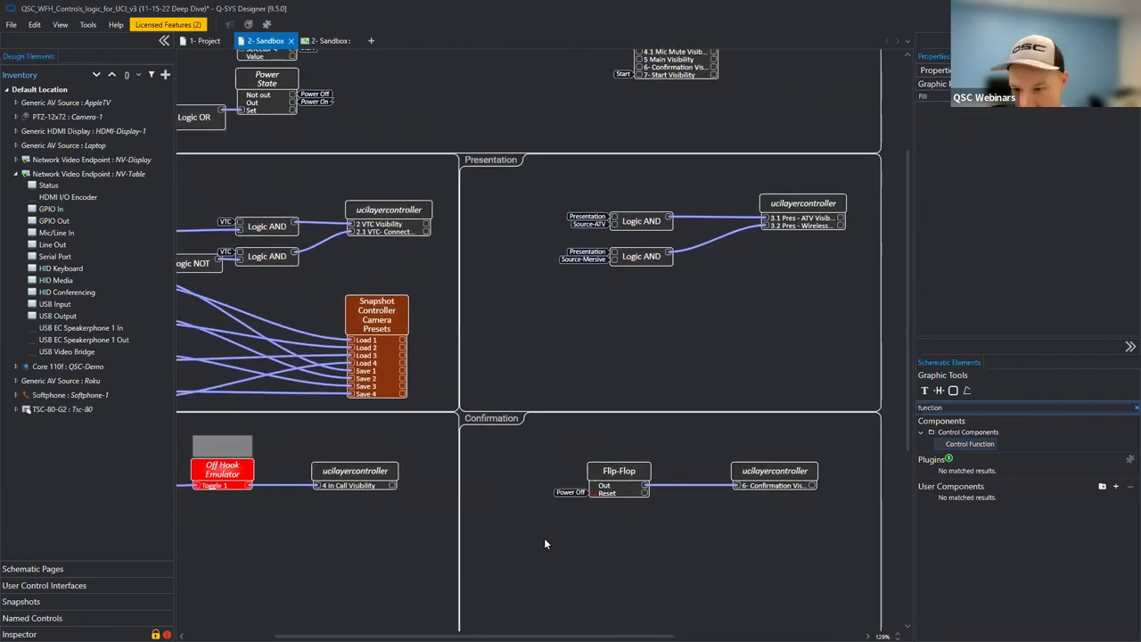
scroll(490, 441, "up", 1)
scroll(489, 441, "left", 2)
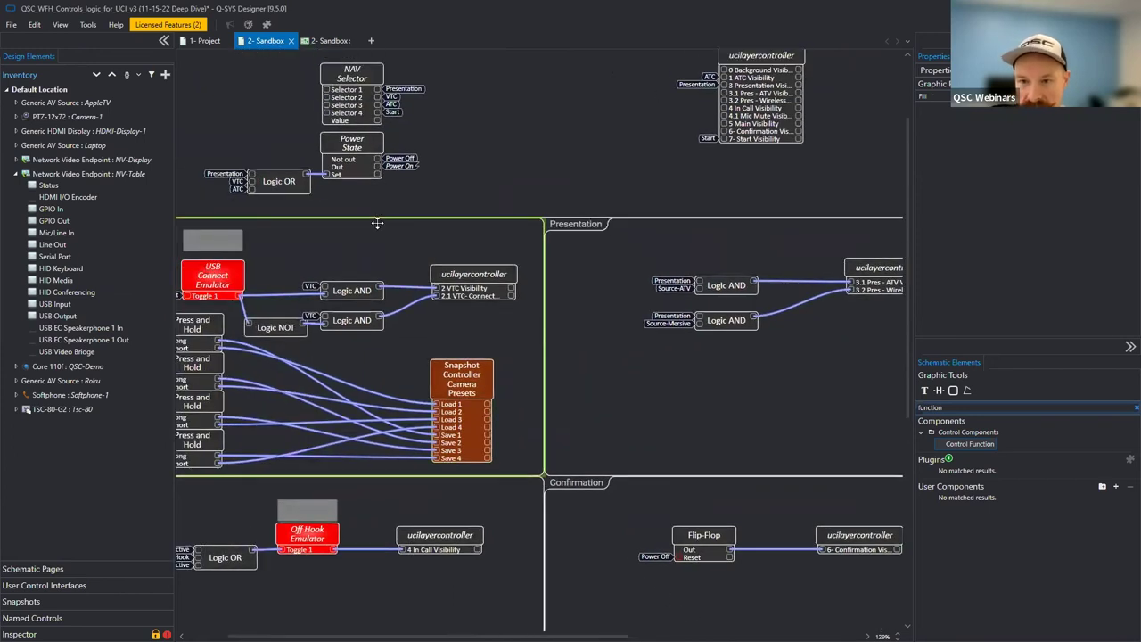
scroll(441, 161, "up", 1)
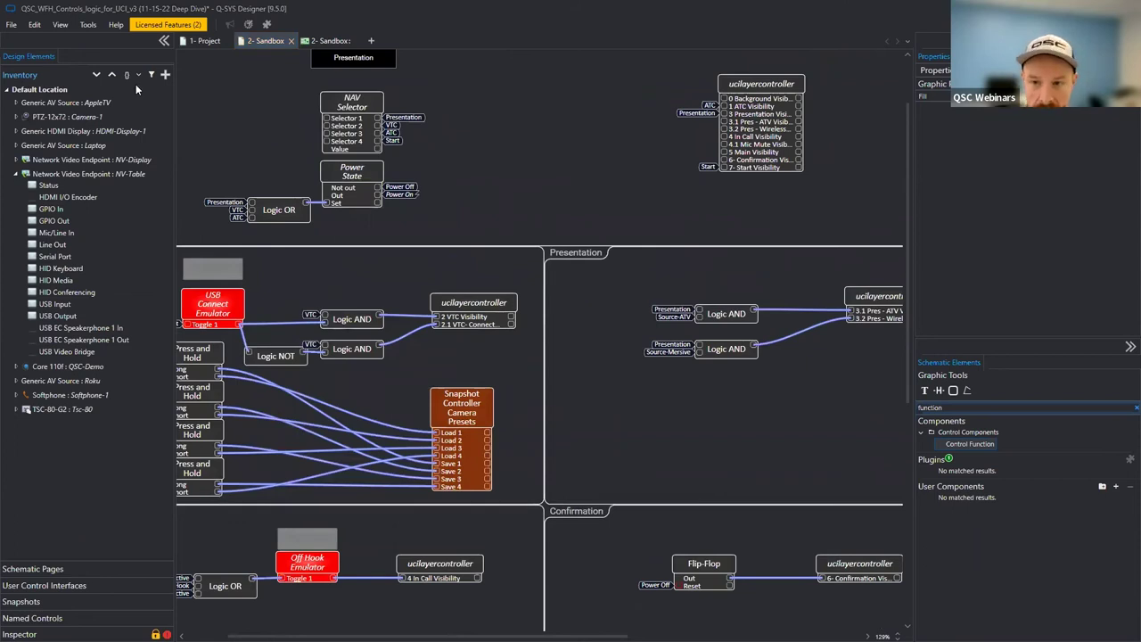
Place a copy of the Power State flip-flop's Reset button on the Sandbox schematic beside the component.
left_click(329, 41)
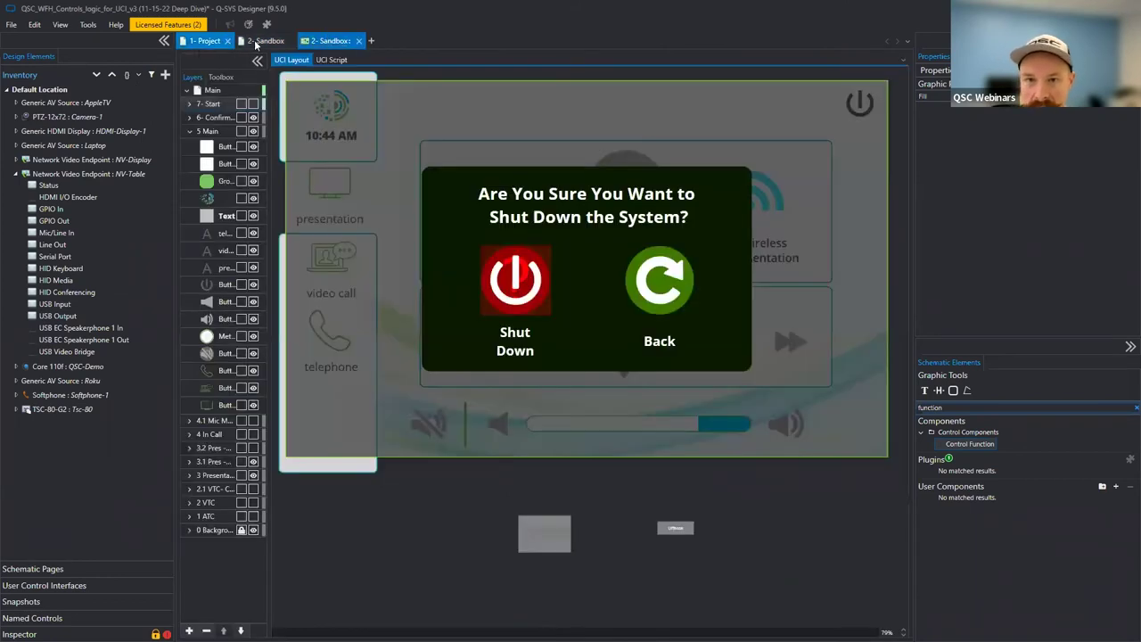
left_click(264, 41)
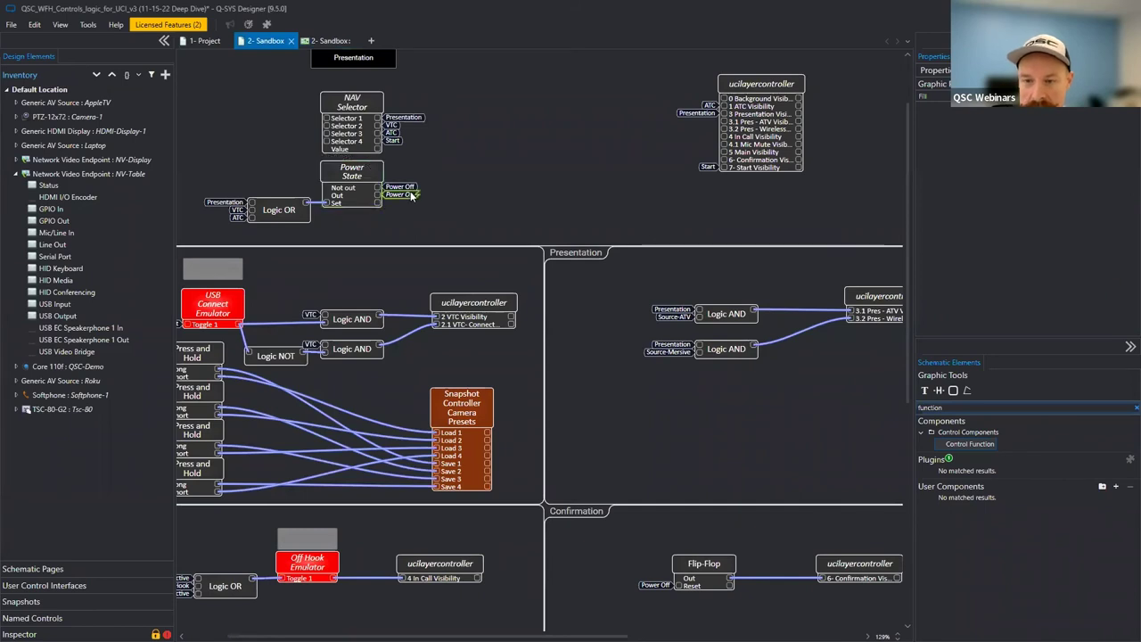
left_click(348, 170)
double_click(348, 171)
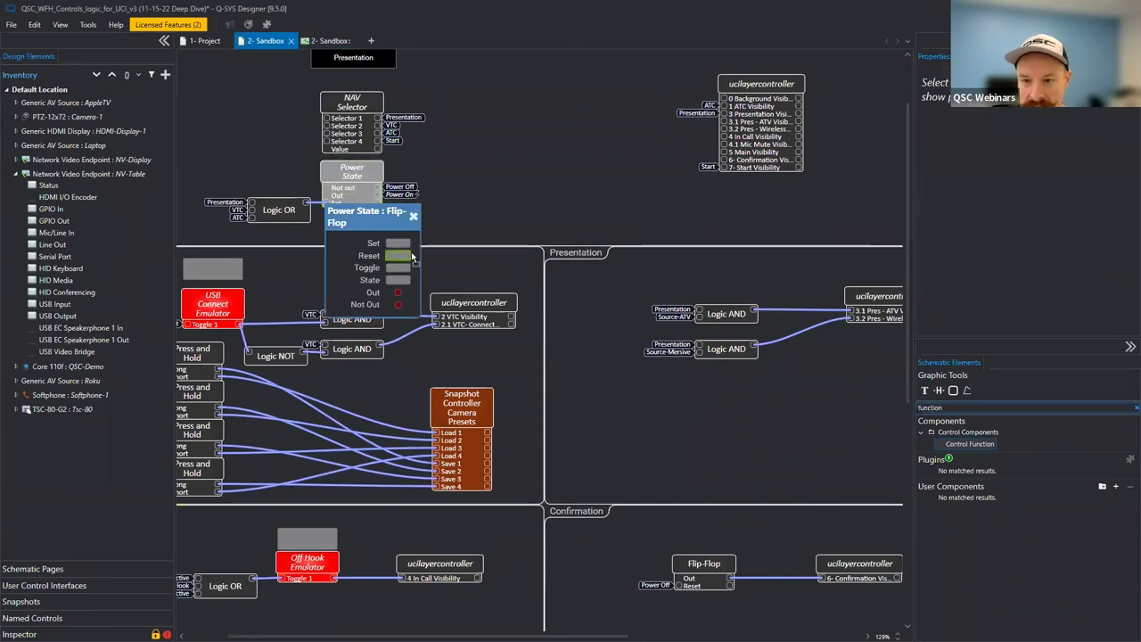
left_click_drag(398, 254, 524, 191)
left_click(524, 148)
scroll(524, 148, "up", 1)
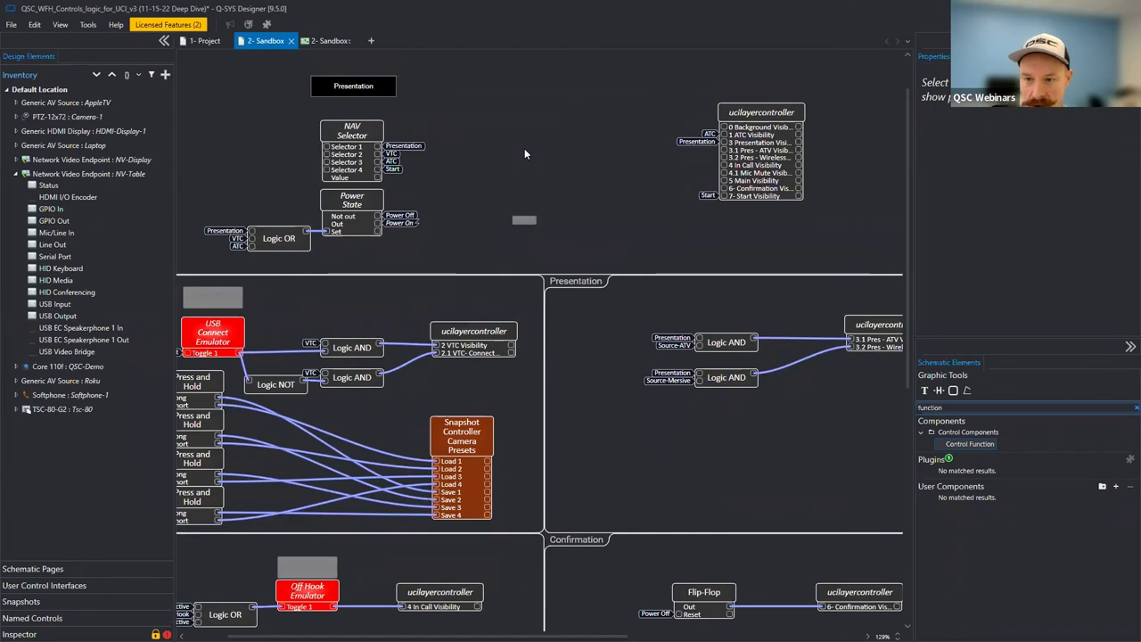
Copy the Power Off signal name onto the Selector 4 input of the NAV Selector.
left_click_drag(424, 208, 410, 225)
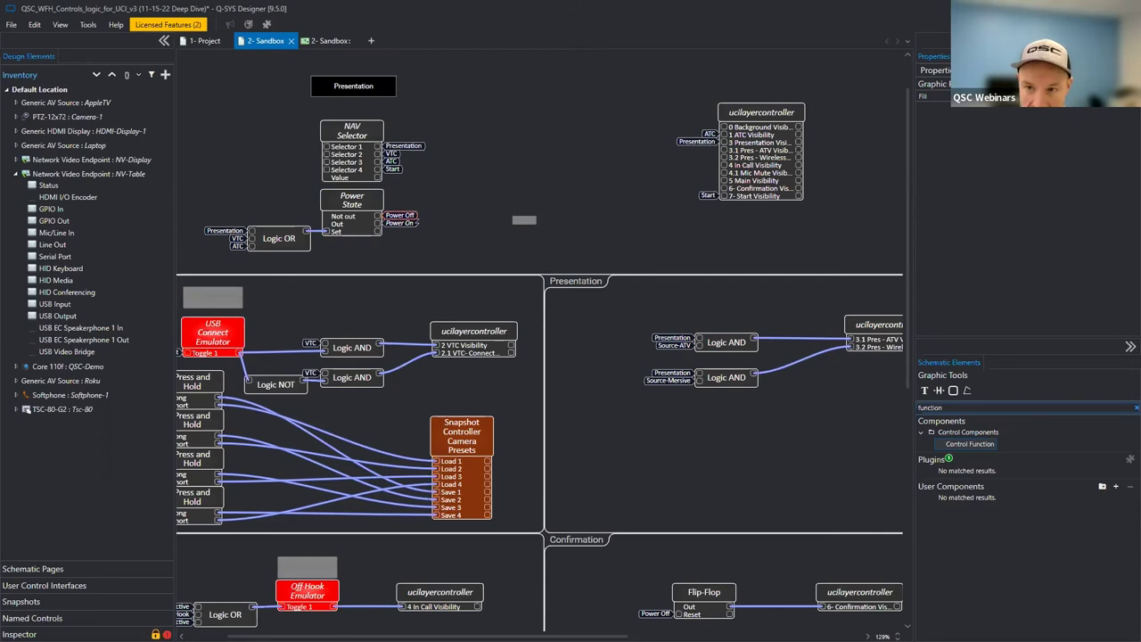
left_click(431, 250)
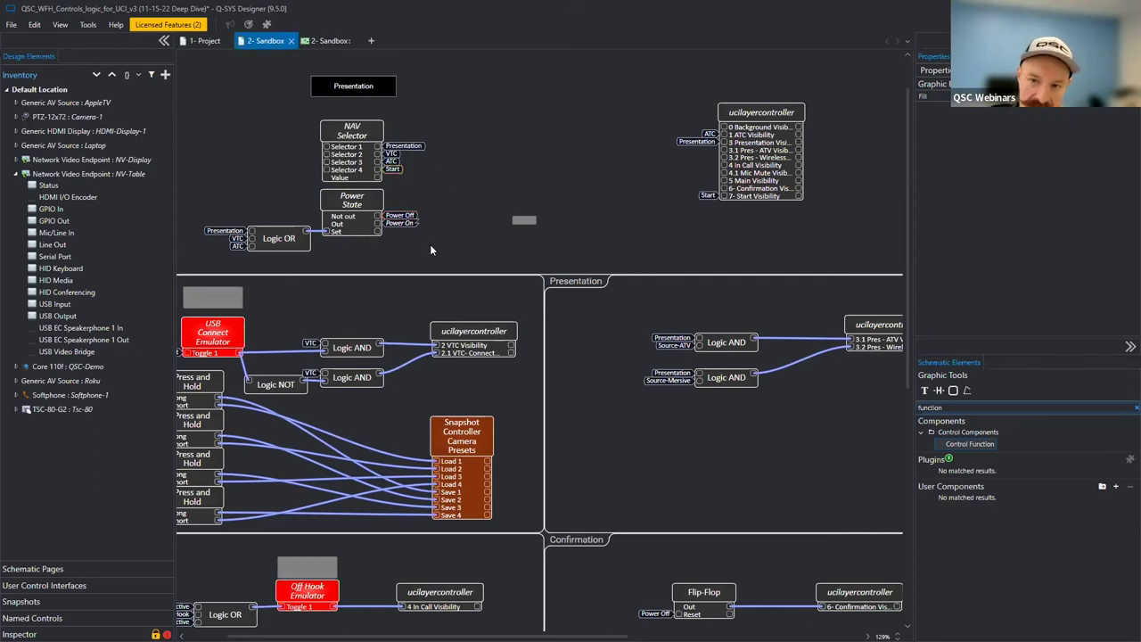
left_click(333, 166)
left_click_drag(327, 168, 400, 216)
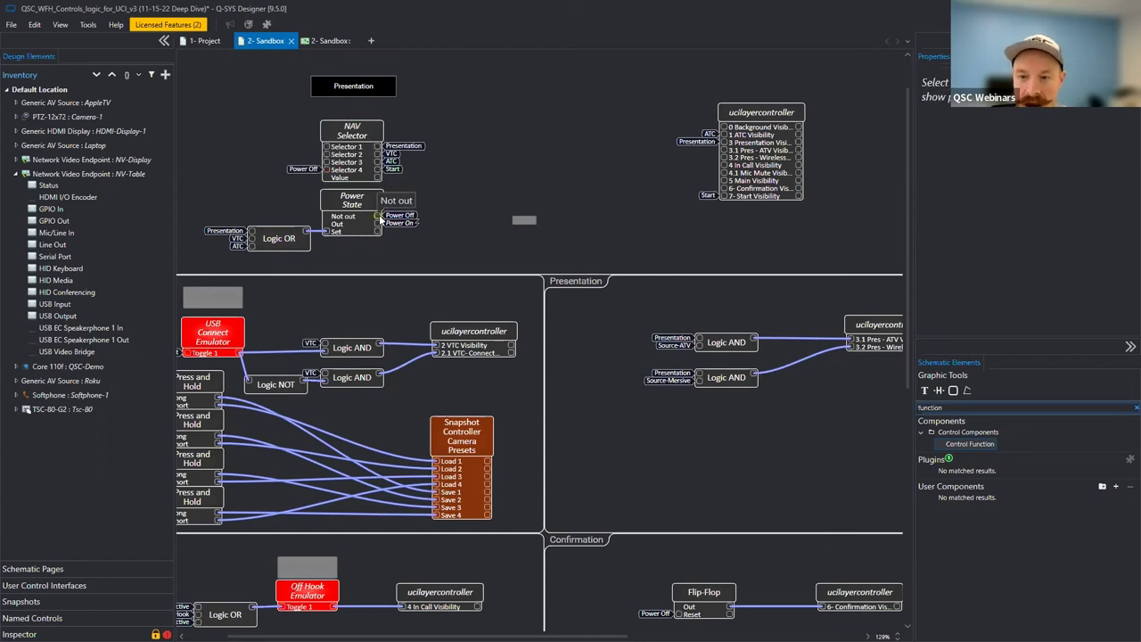
Copy the Power State Reset button to the UCI page, assign its control to the Shut Down button and delete the pasted copy.
left_click(524, 219)
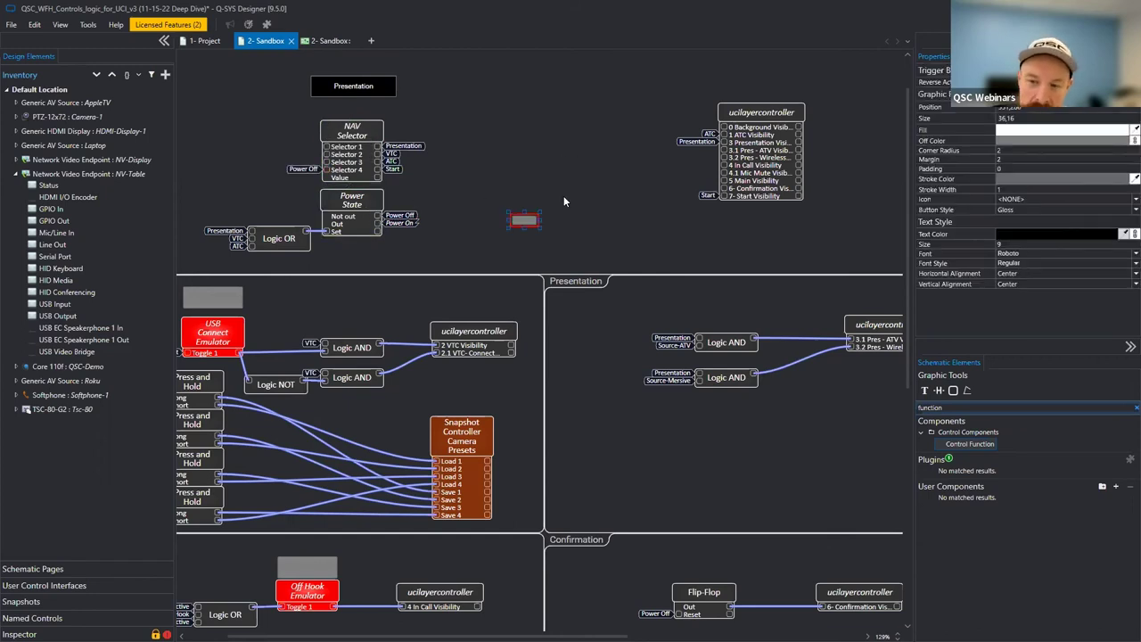
double_click(383, 203)
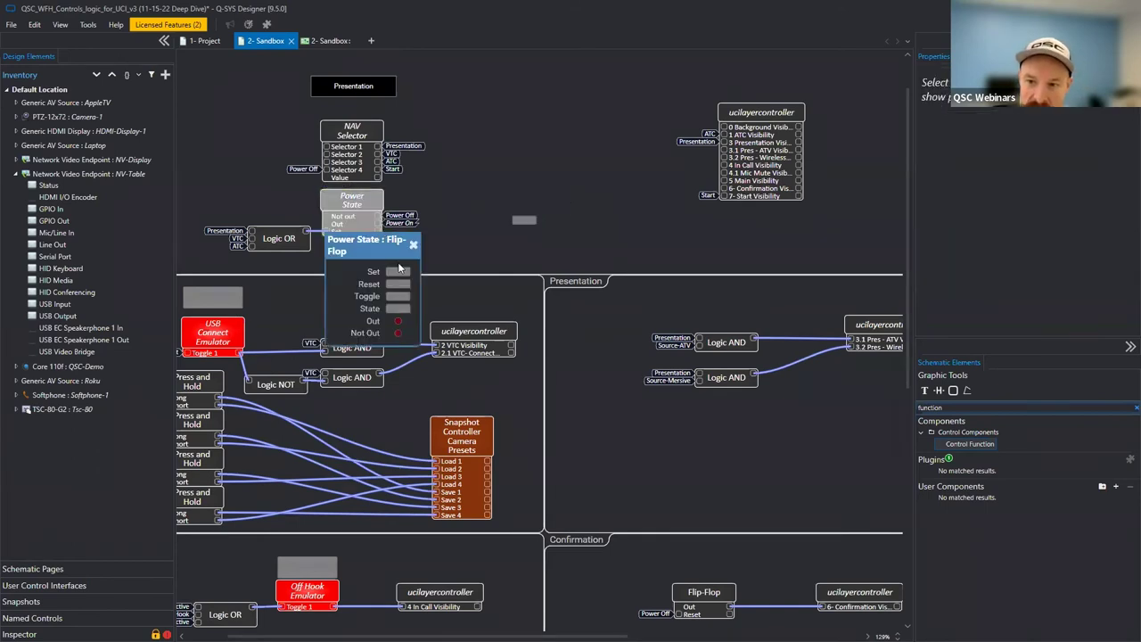
left_click(413, 243)
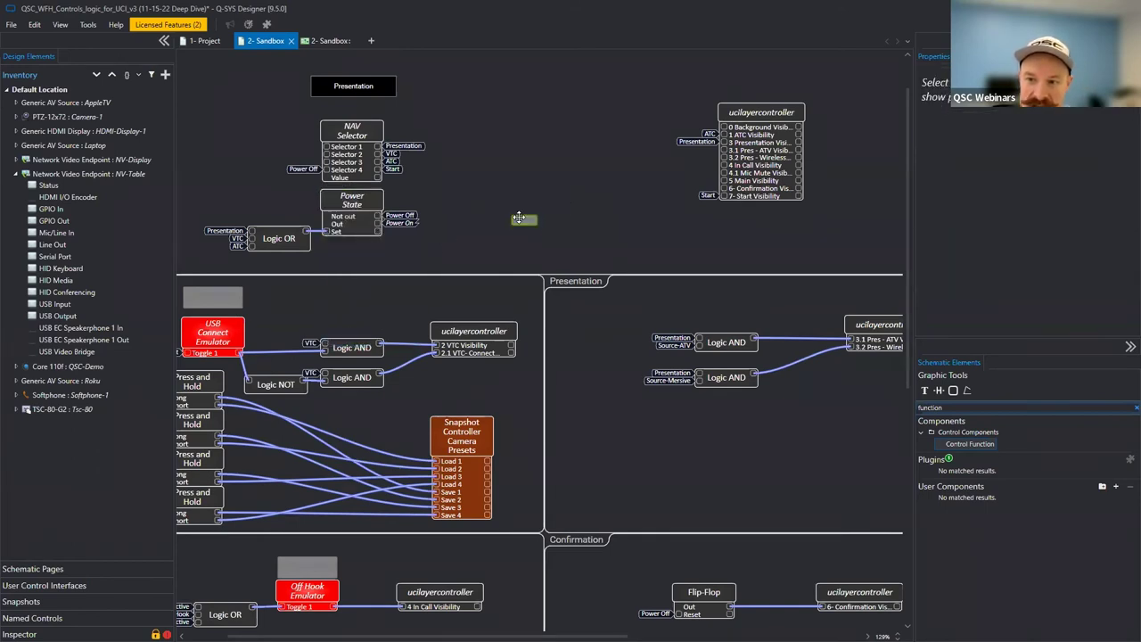
left_click(519, 217)
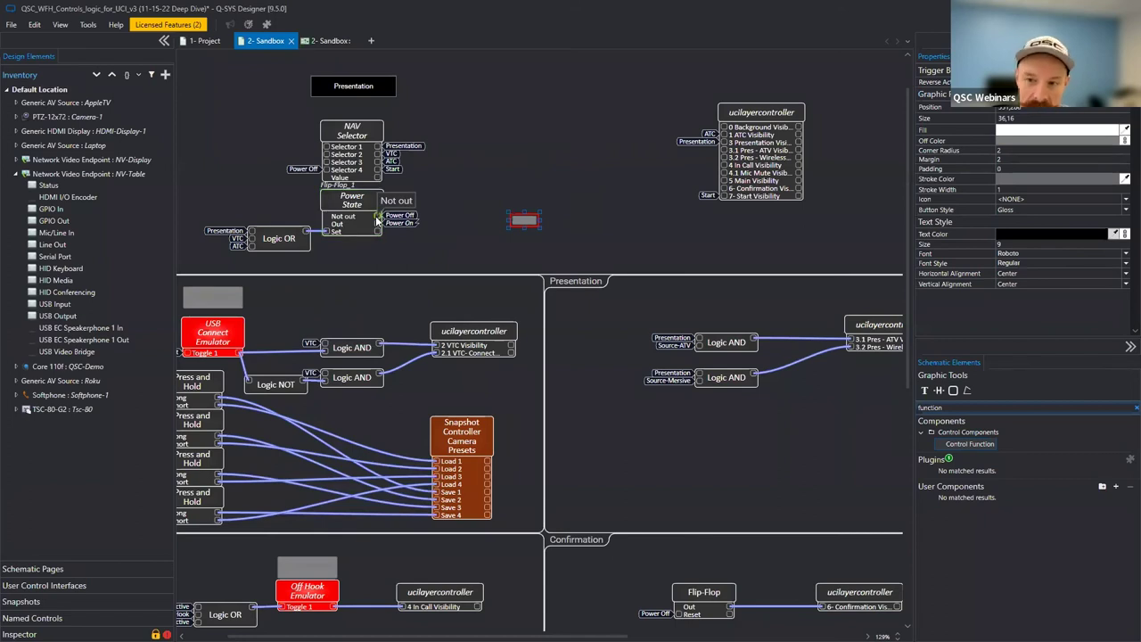
left_click(329, 40)
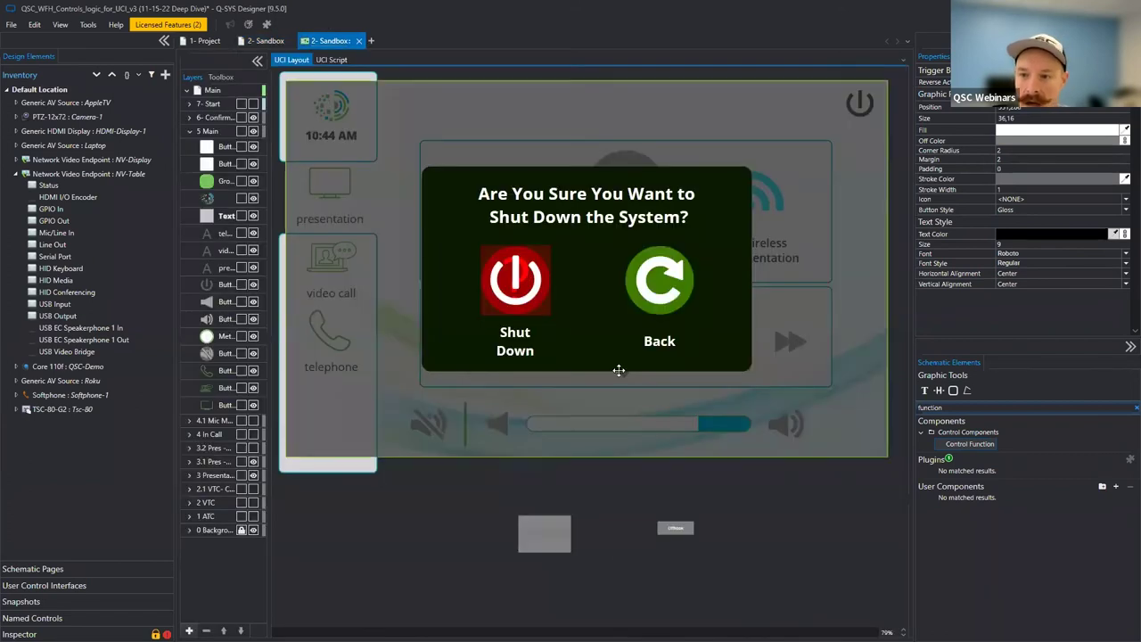
left_click(627, 559)
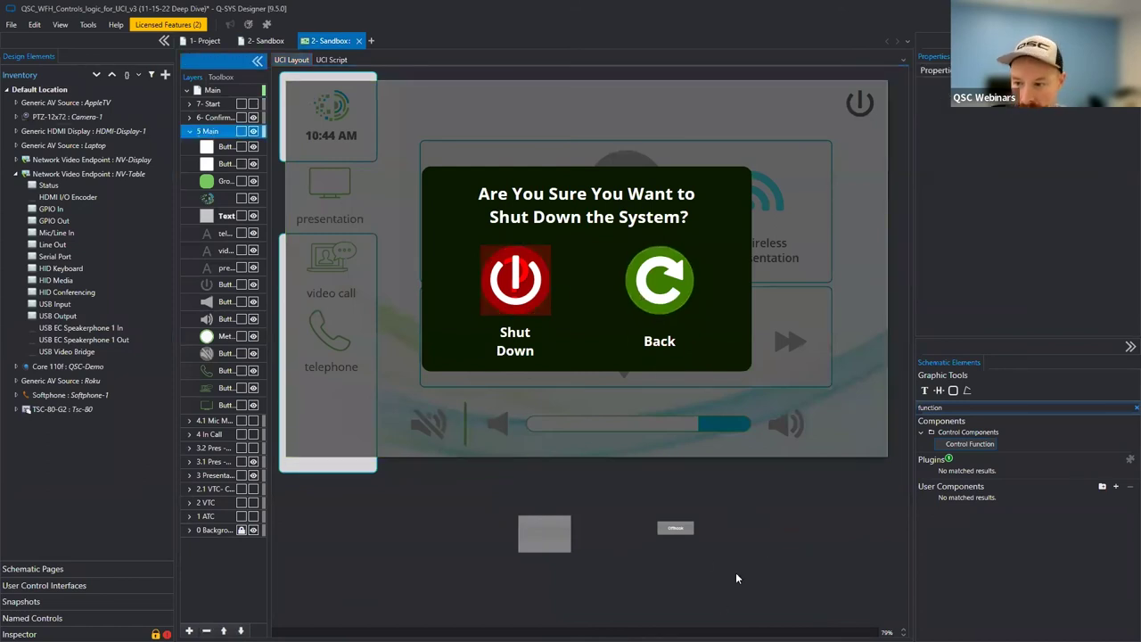
key("ctrl+v")
left_click_drag(805, 496, 515, 283)
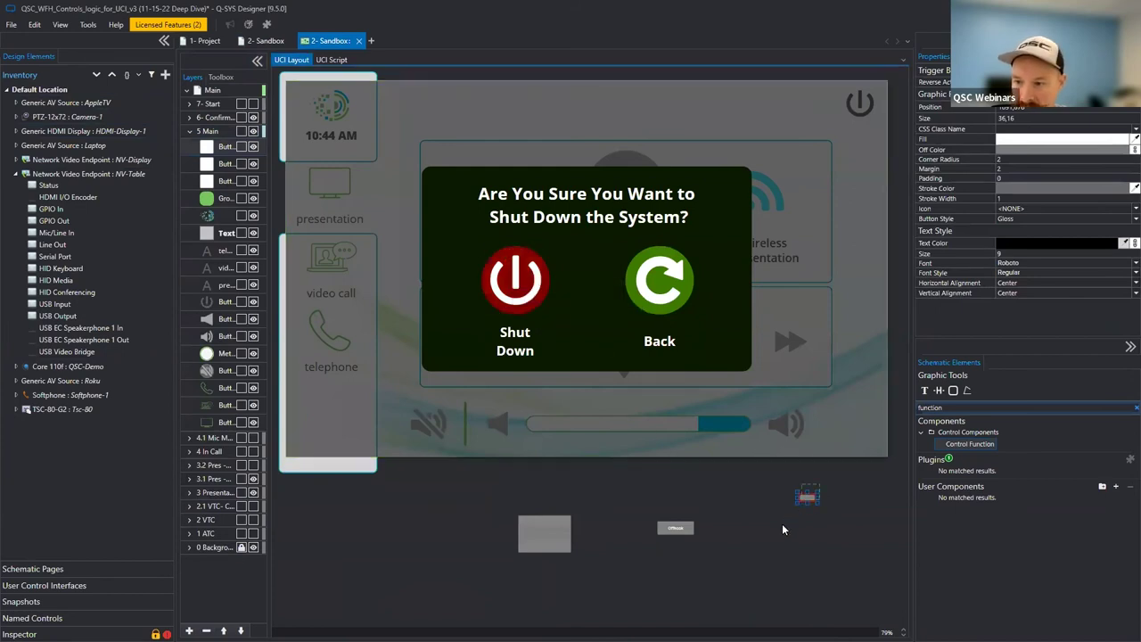
key("Delete")
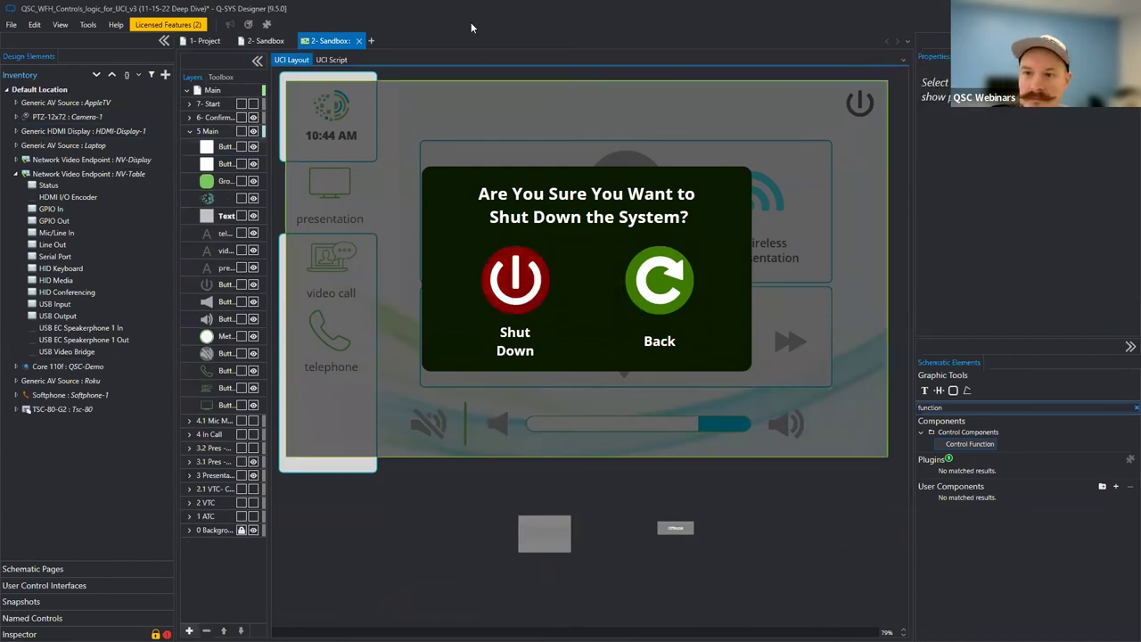
Widen the UCI page's layer list, check the 7- Start layer's visibility and collapse the 5 Main layer.
left_click_drag(287, 113, 287, 113)
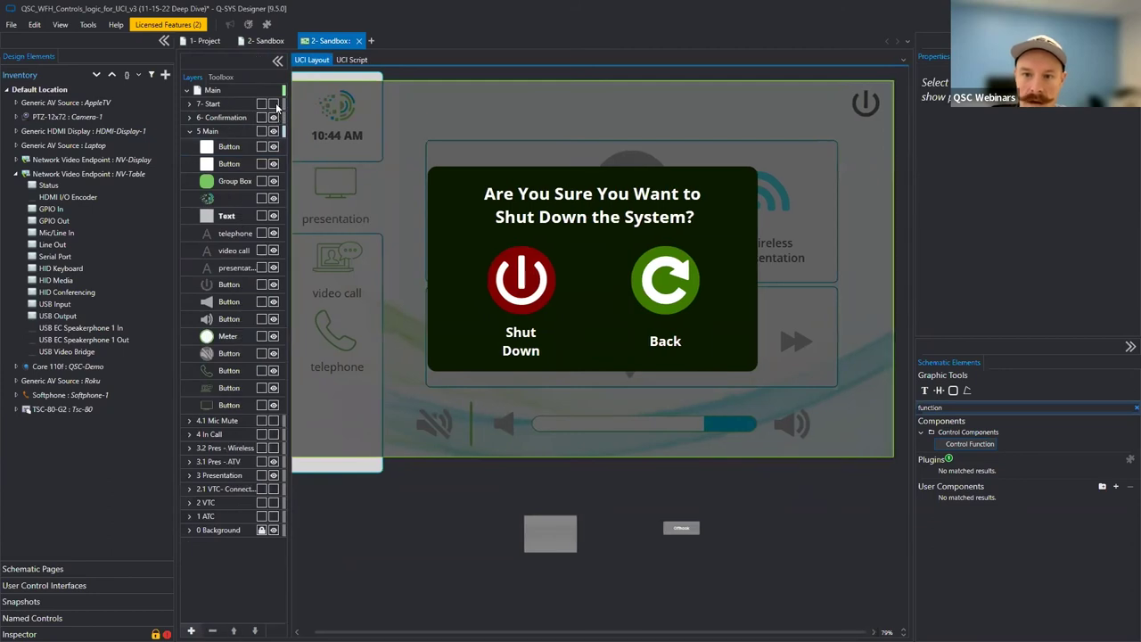
left_click(276, 105)
left_click(274, 104)
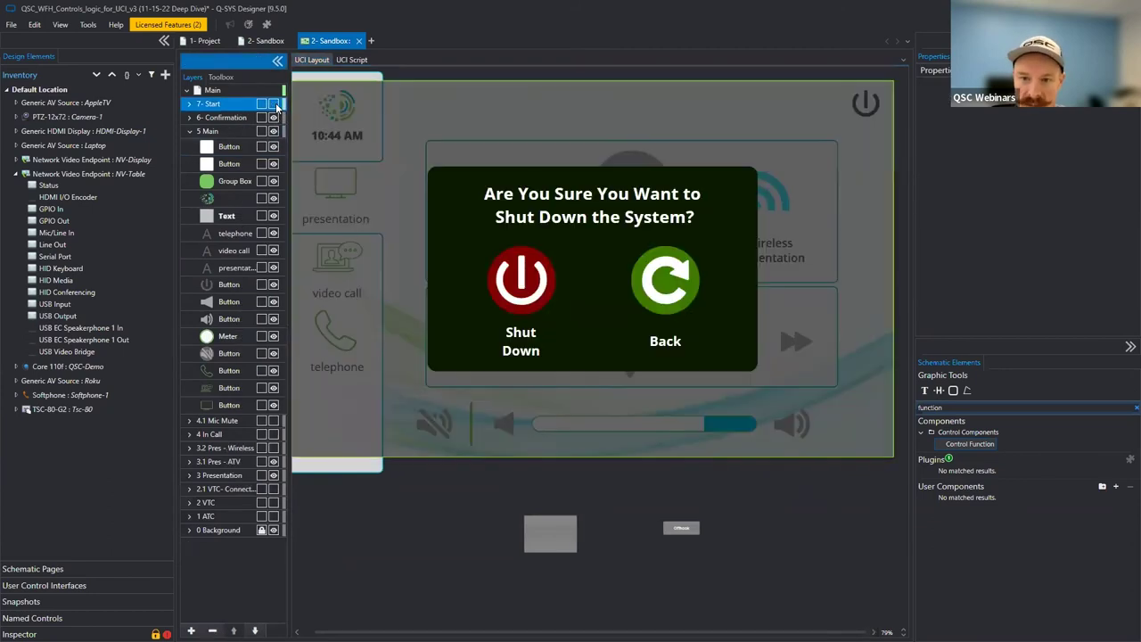
left_click(189, 132)
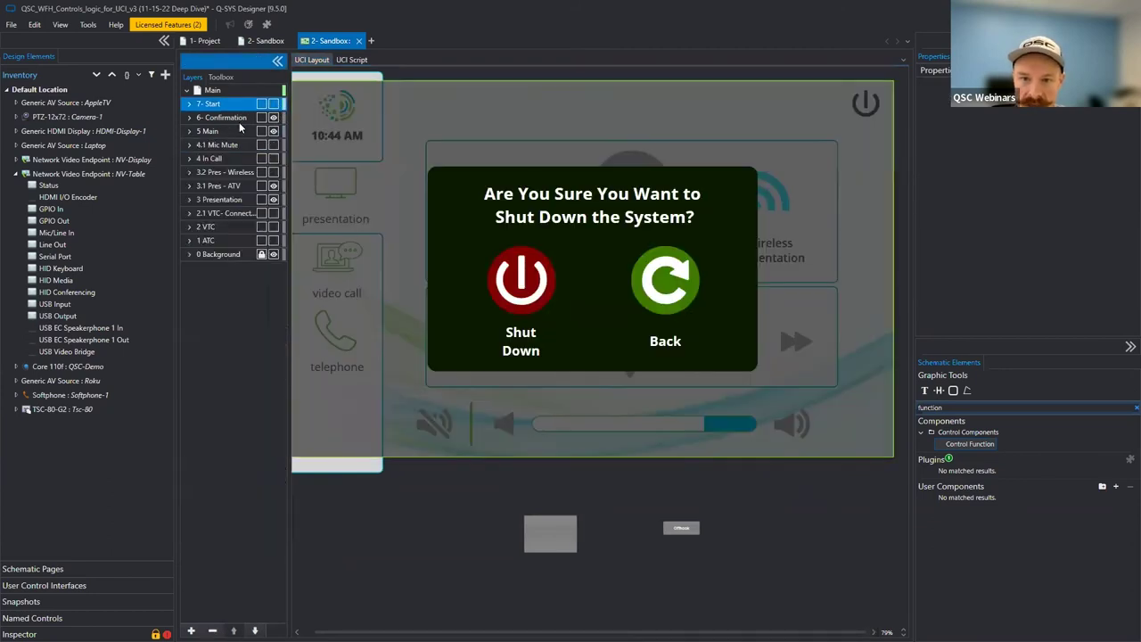
Examine the NAV Selector's output signal names and the Start name on the ucilayercontroller's 7- Start Visibility input on the Sandbox schematic.
left_click(197, 42)
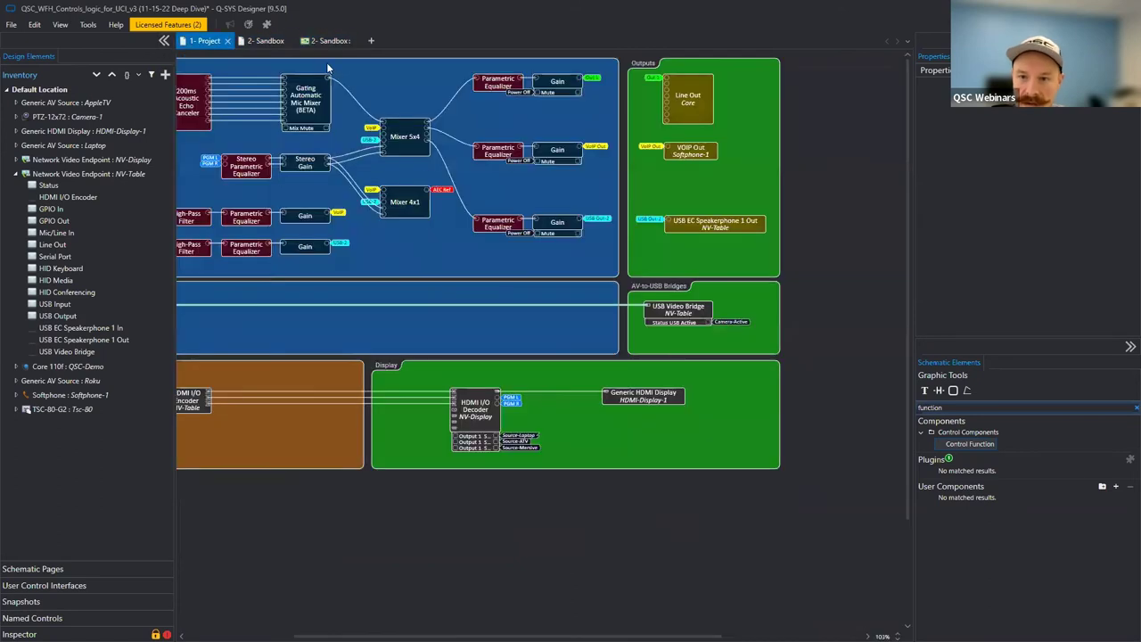
left_click(265, 41)
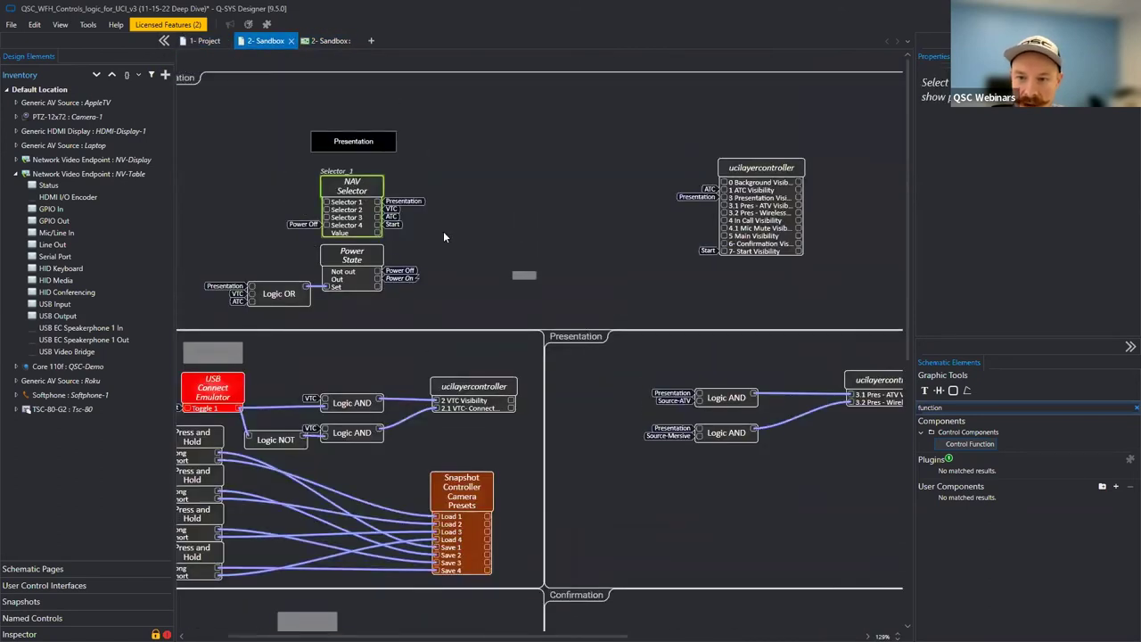
scroll(326, 223, "up", 2)
scroll(326, 222, "left", 1)
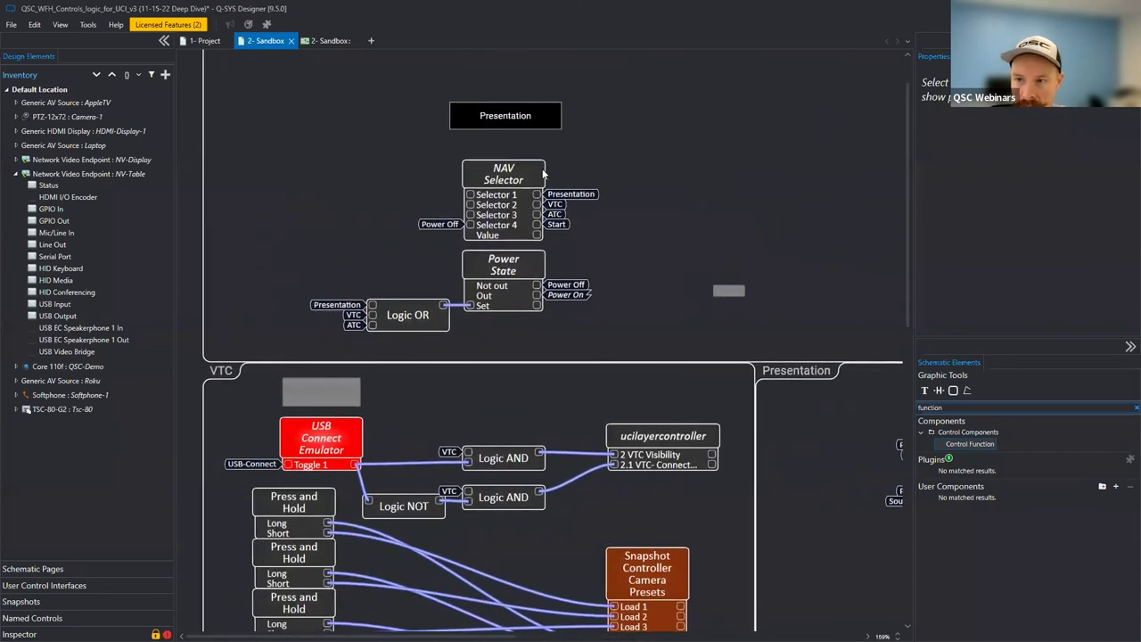
left_click(570, 194)
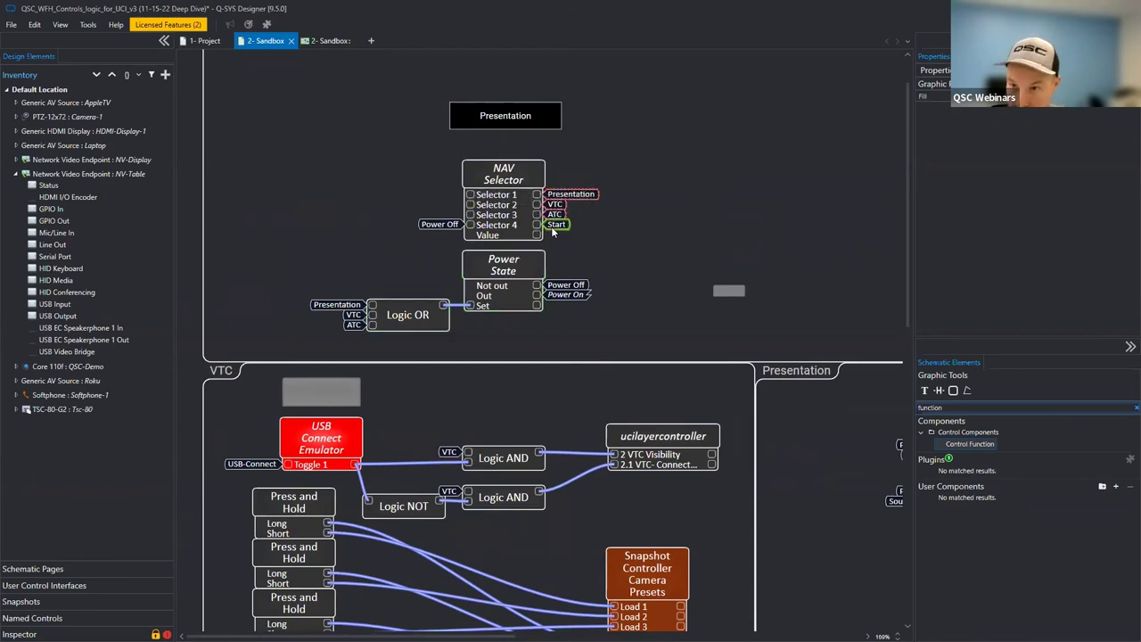
left_click(632, 219)
left_click_drag(558, 228, 819, 252)
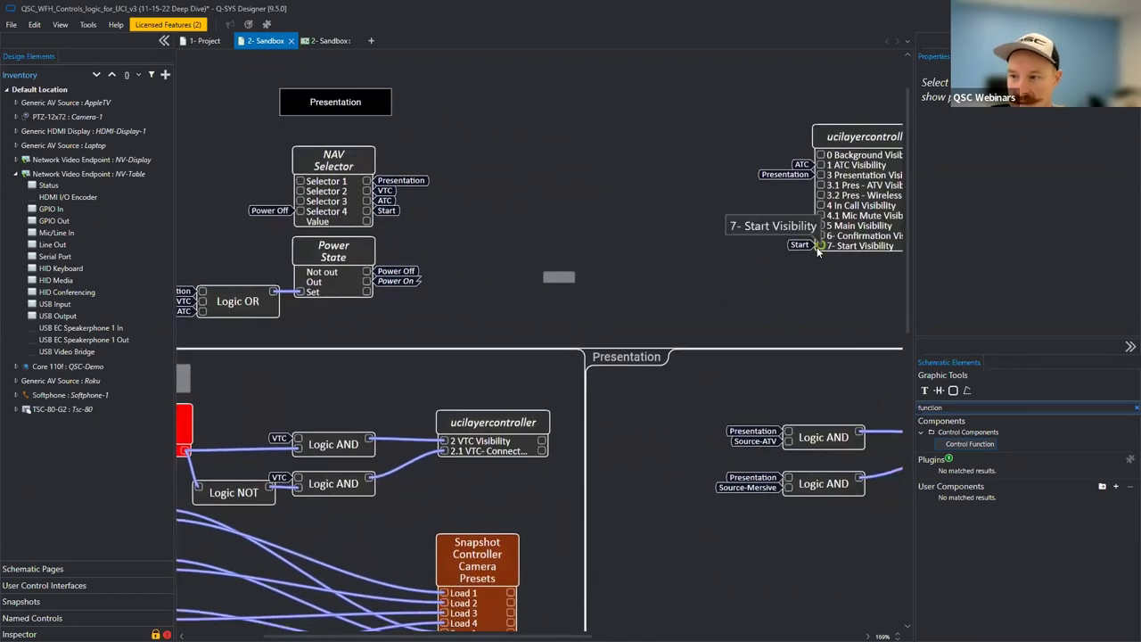
Preview the 7- Start layer on the UCI page, hide it again and return to the Sandbox schematic.
left_click(330, 40)
left_click(274, 103)
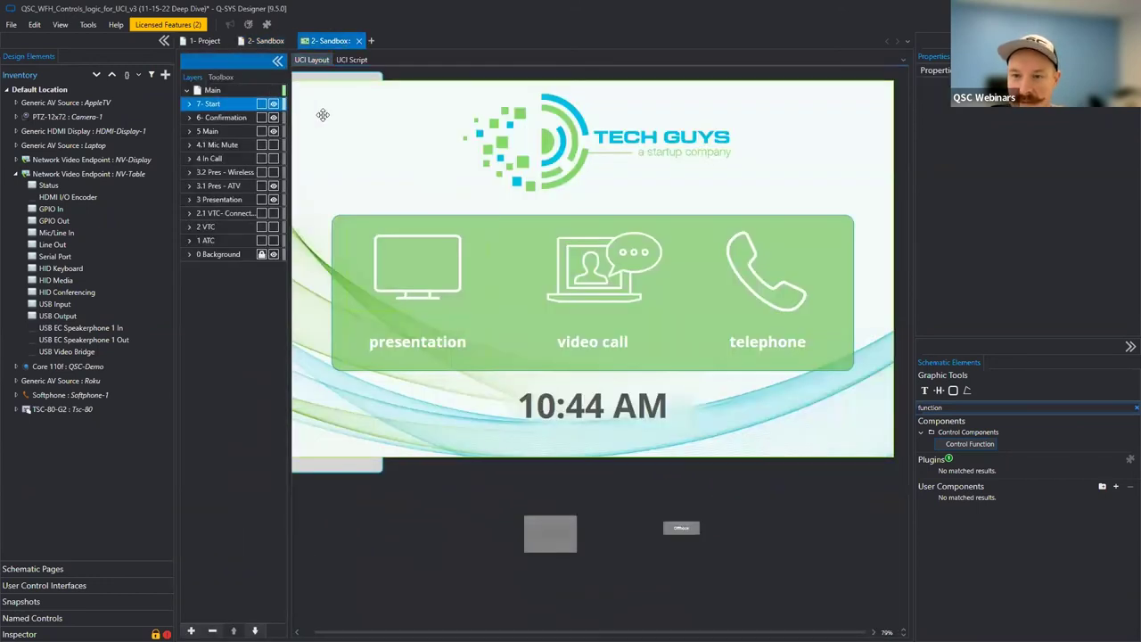
left_click(274, 103)
left_click(272, 39)
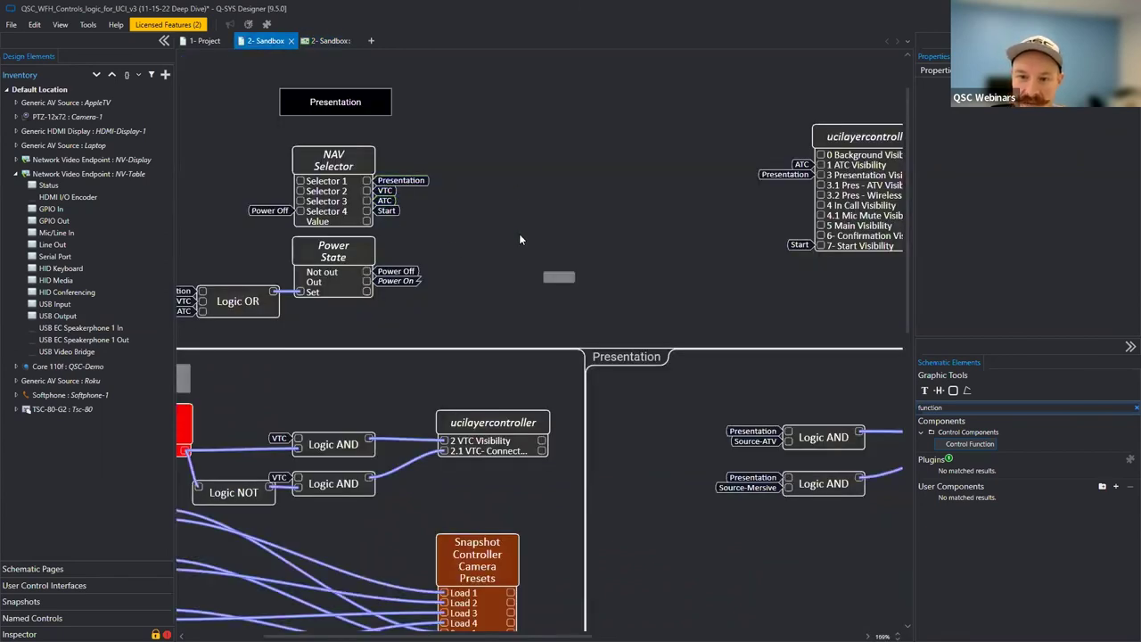
Review the Power State flip-flop's signal names and the Power Off name on Selector 4 of the NAV Selector.
left_click(396, 291)
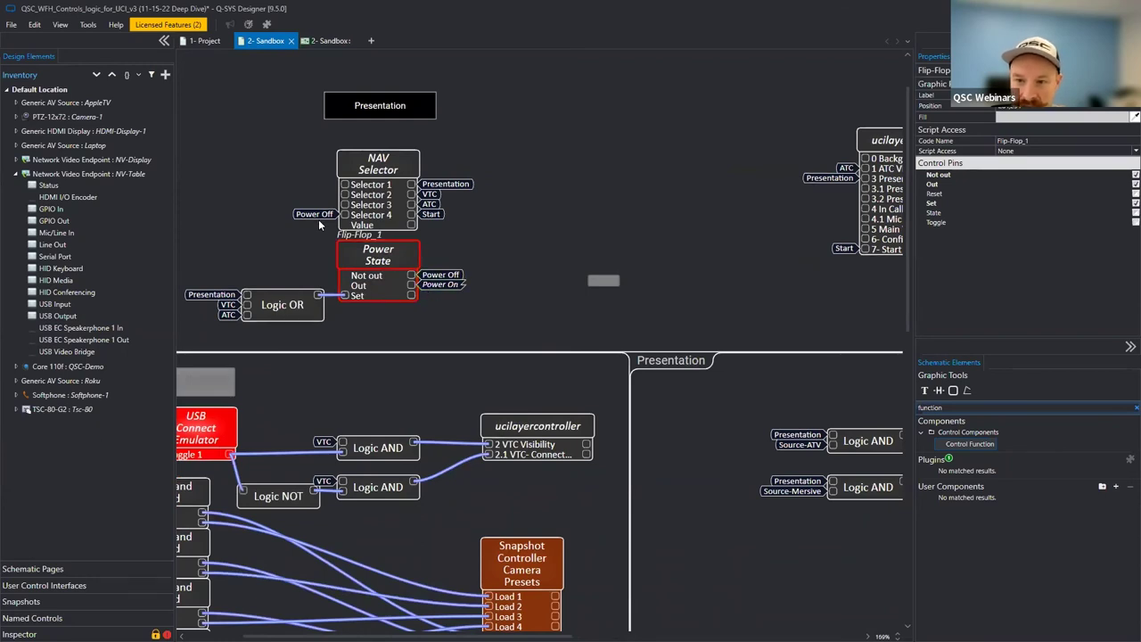
scroll(534, 268, "down", 3)
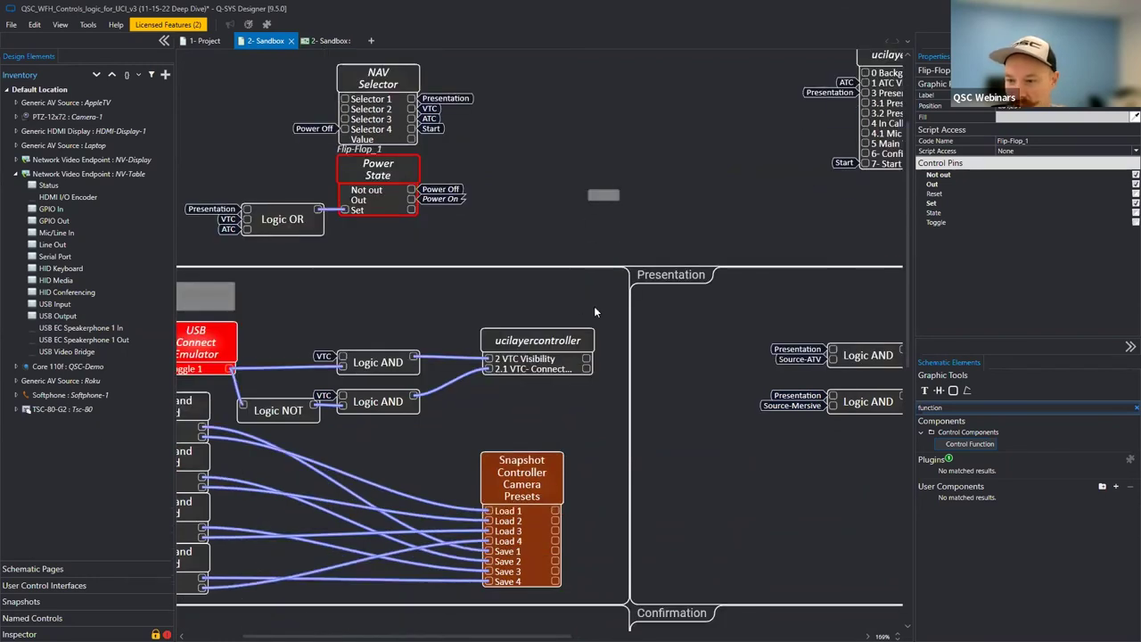
scroll(450, 222, "up", 1)
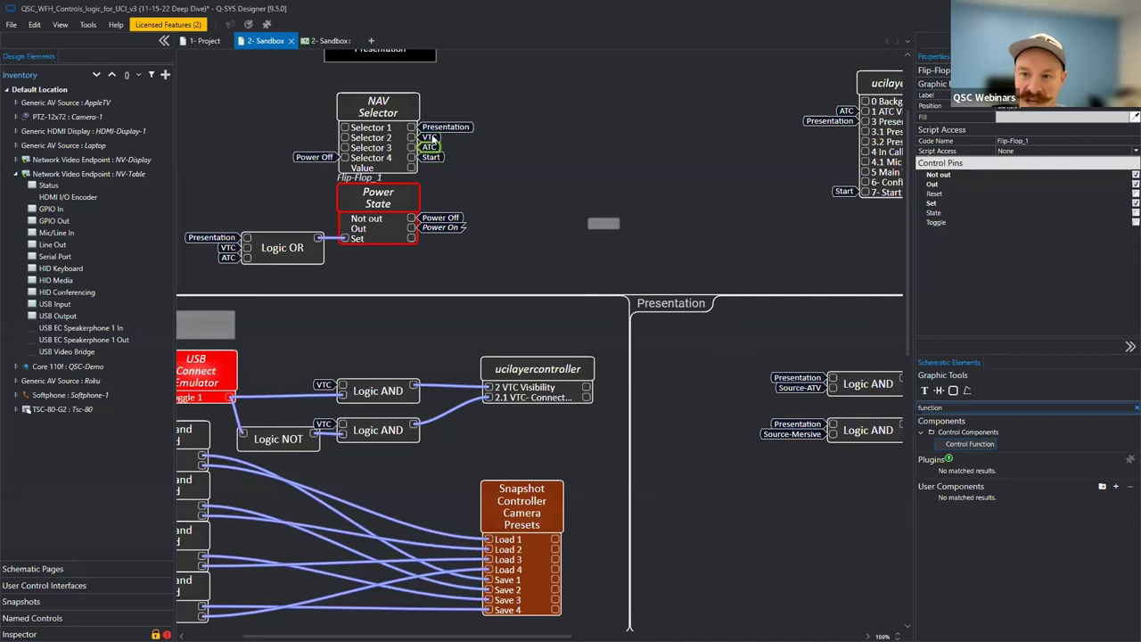
left_click(472, 229)
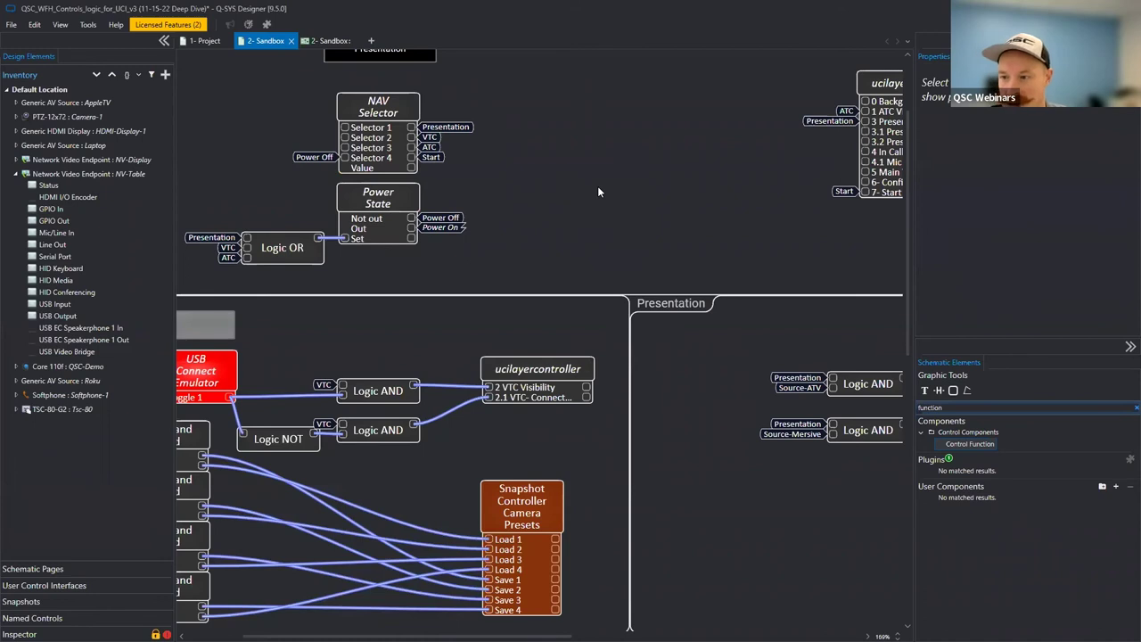
scroll(597, 185, "down", 3)
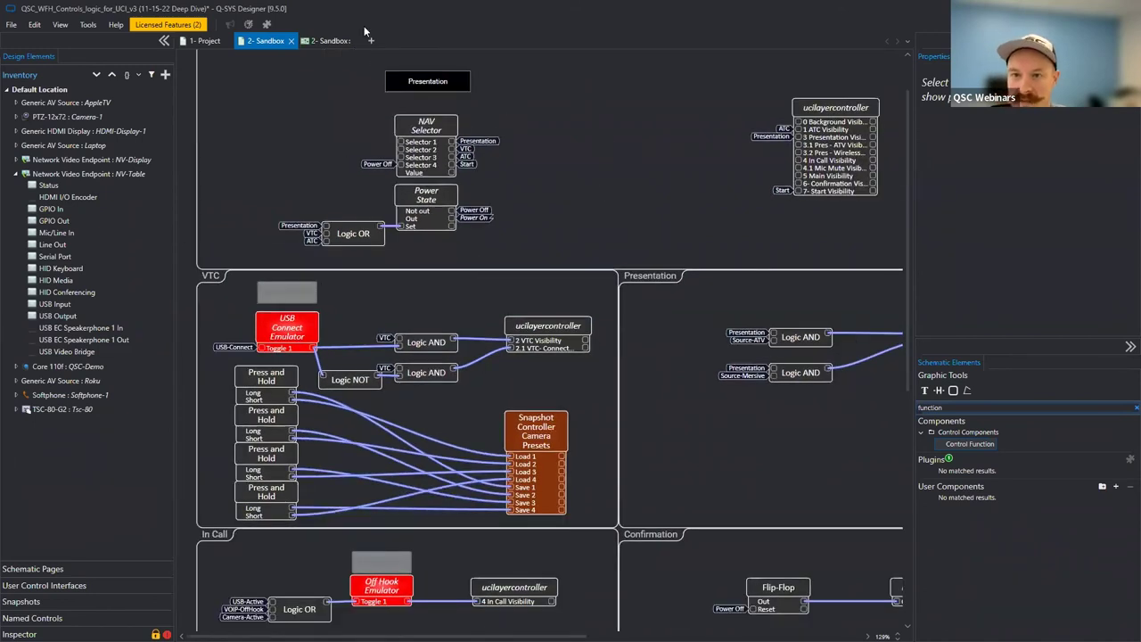
Start emulating the design with the UCI page open and enter the presentation page from the Start page.
left_click(354, 40)
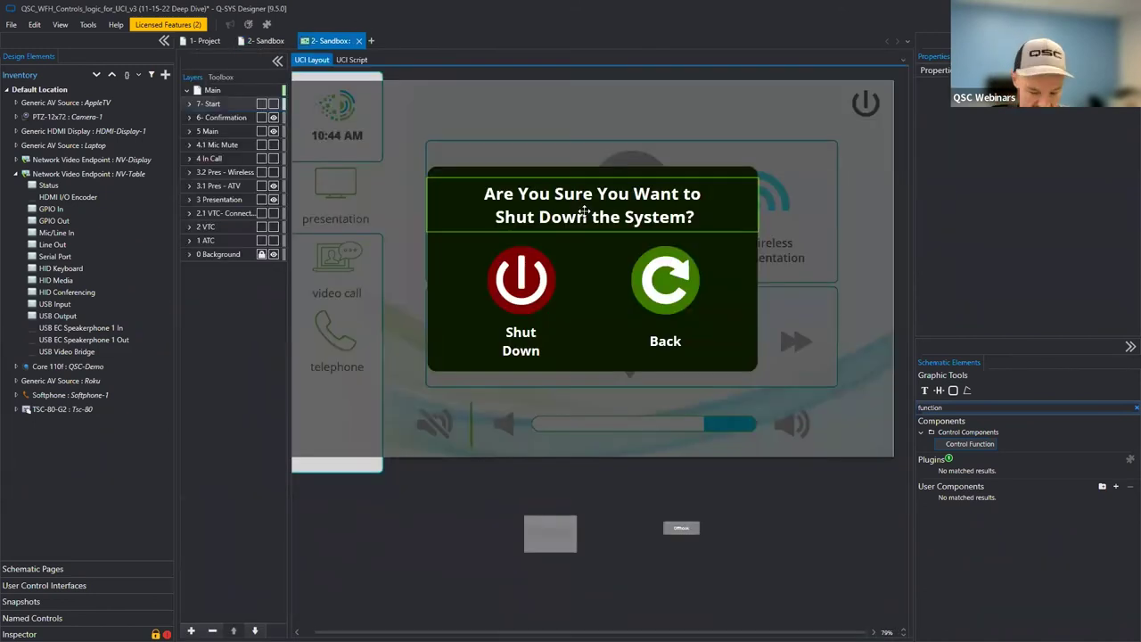
key("F6")
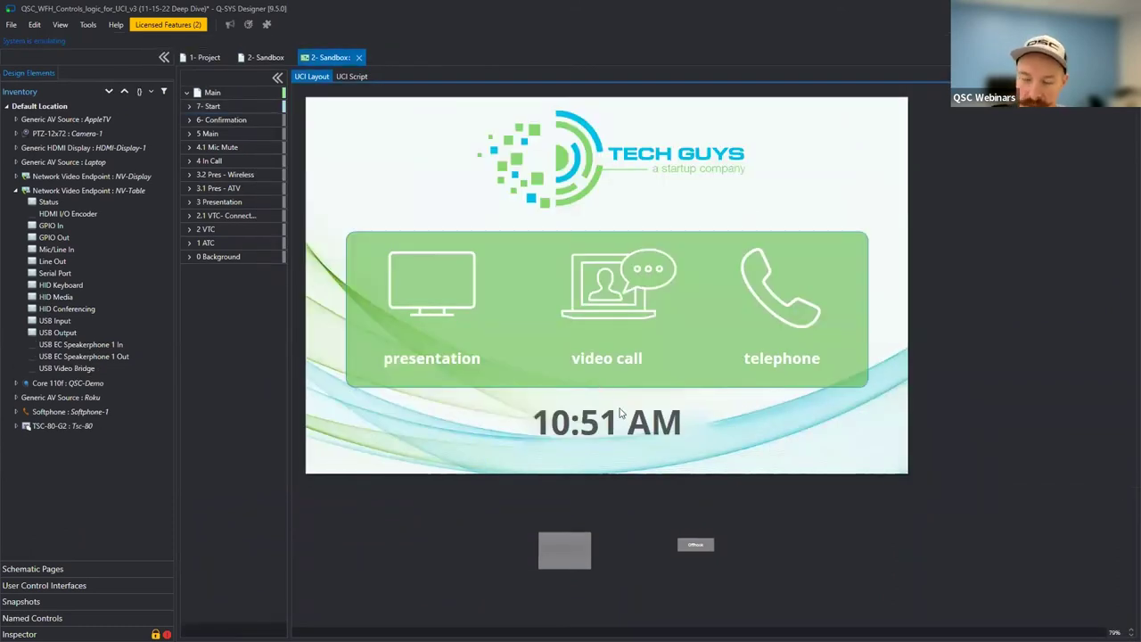
left_click(448, 301)
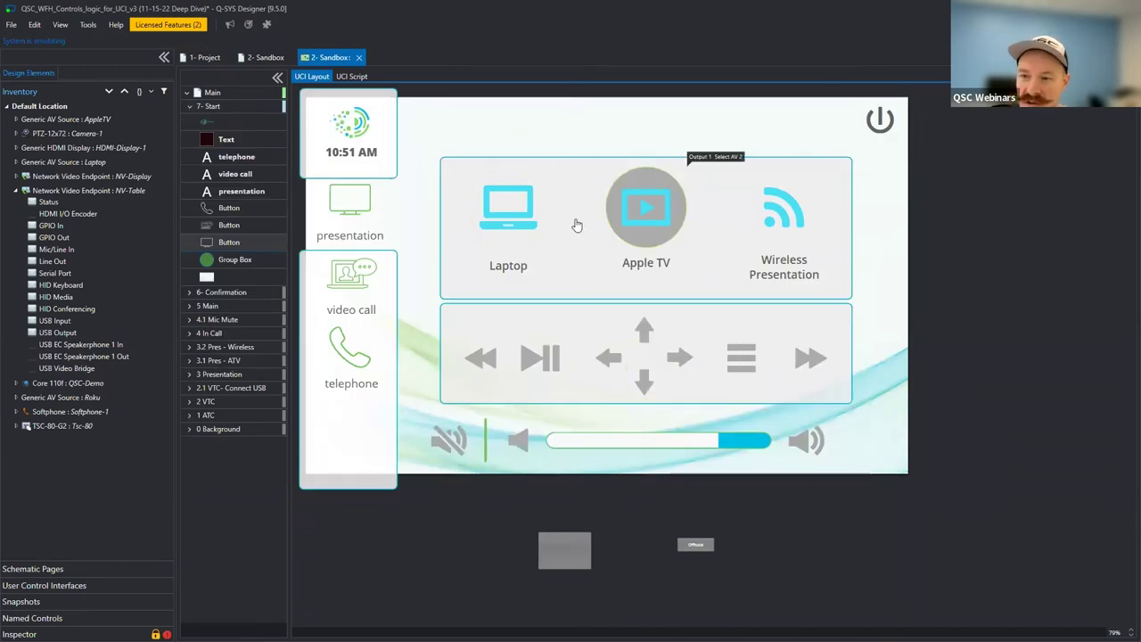
Test the Laptop, Apple TV and Wireless Presentation source selections on the presentation page, finishing on Apple TV.
left_click(508, 210)
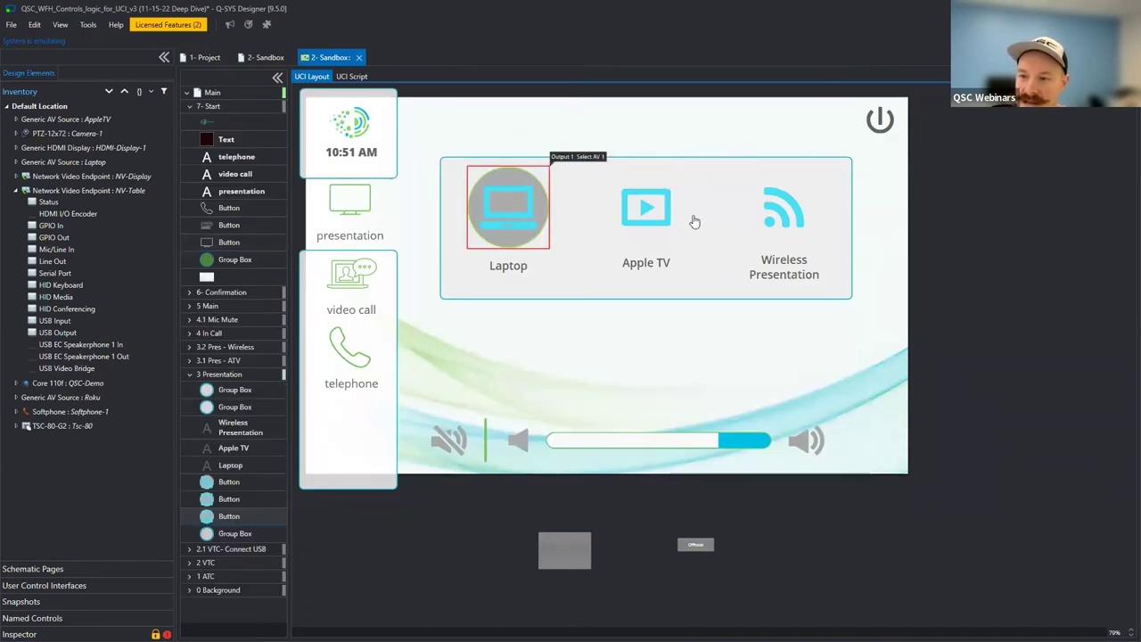
left_click(640, 214)
left_click(770, 223)
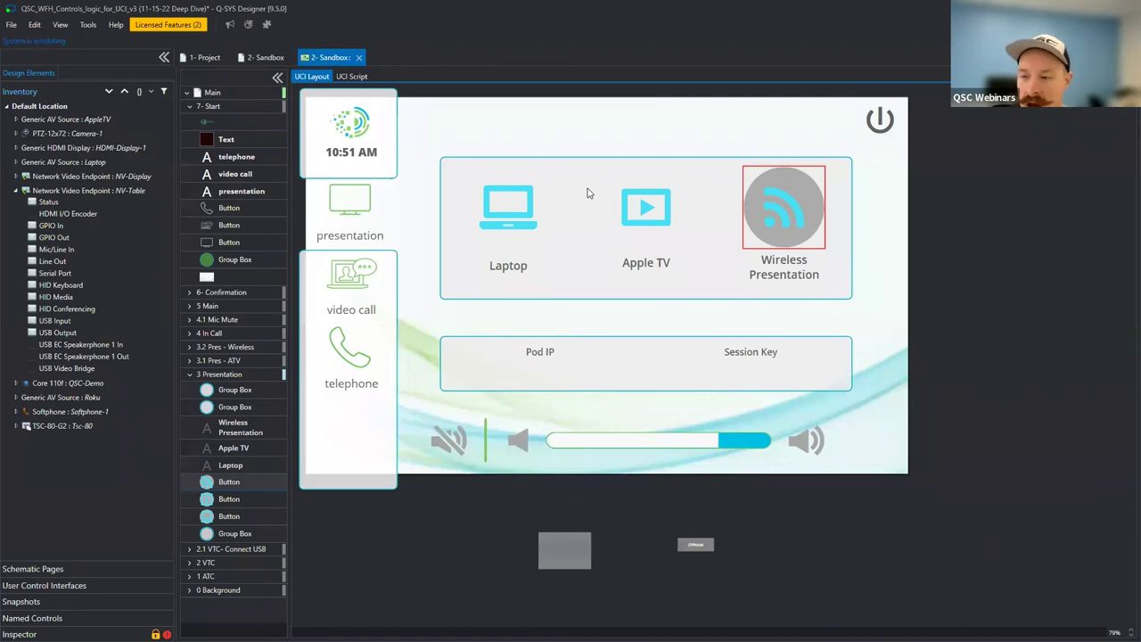
left_click(507, 217)
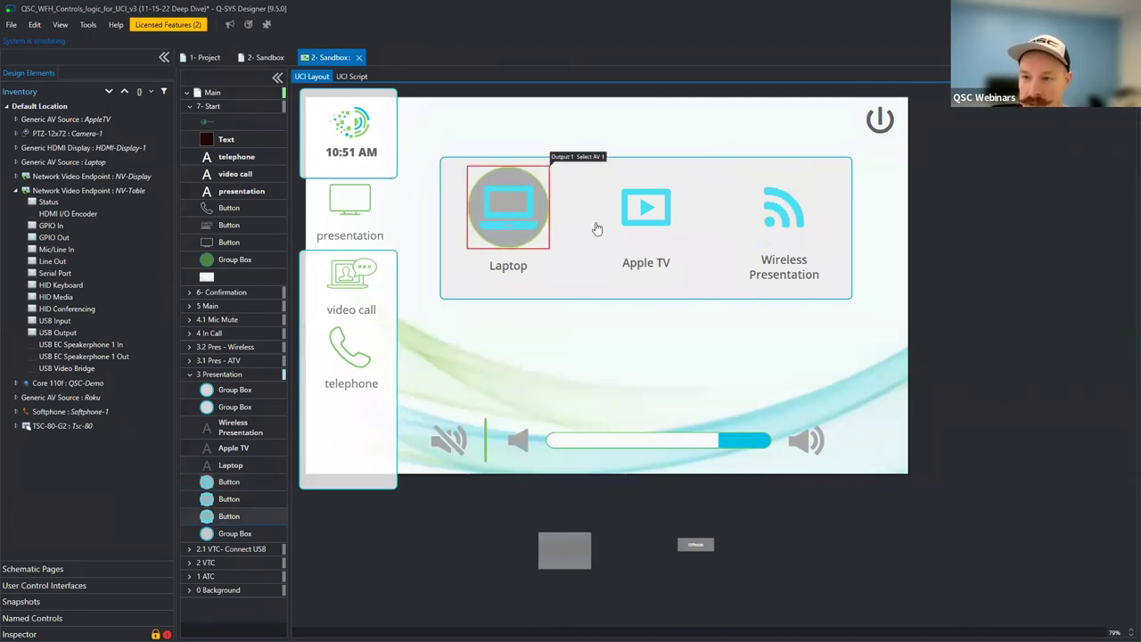
left_click(678, 222)
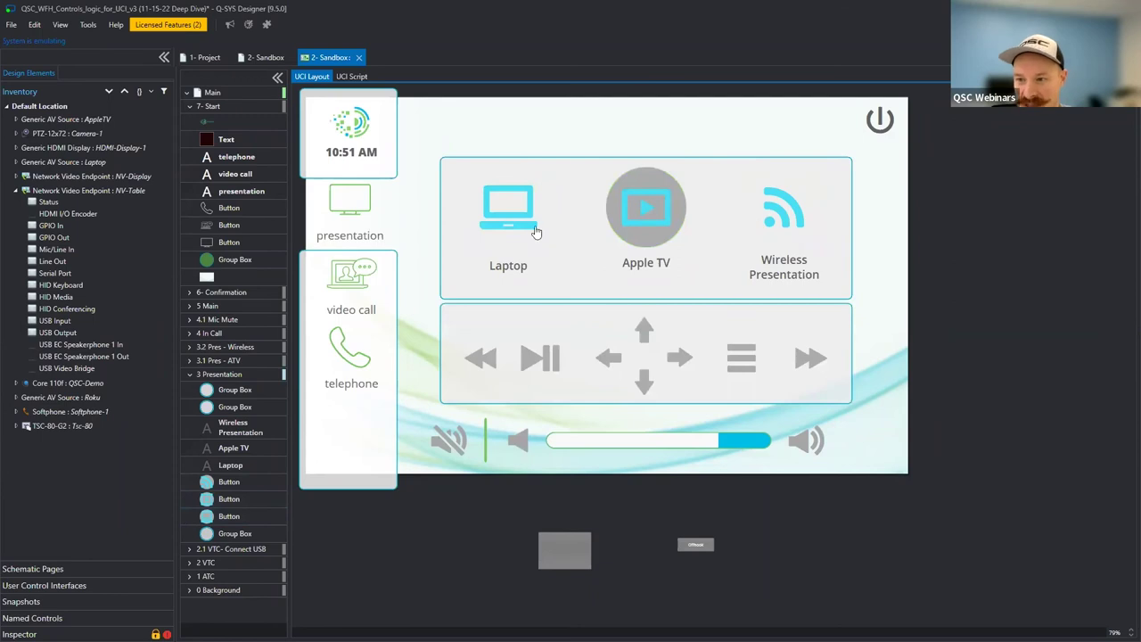
Open the video call page, switch on the USB connect emulator and recall camera preset 2.
left_click(343, 276)
left_click(580, 565)
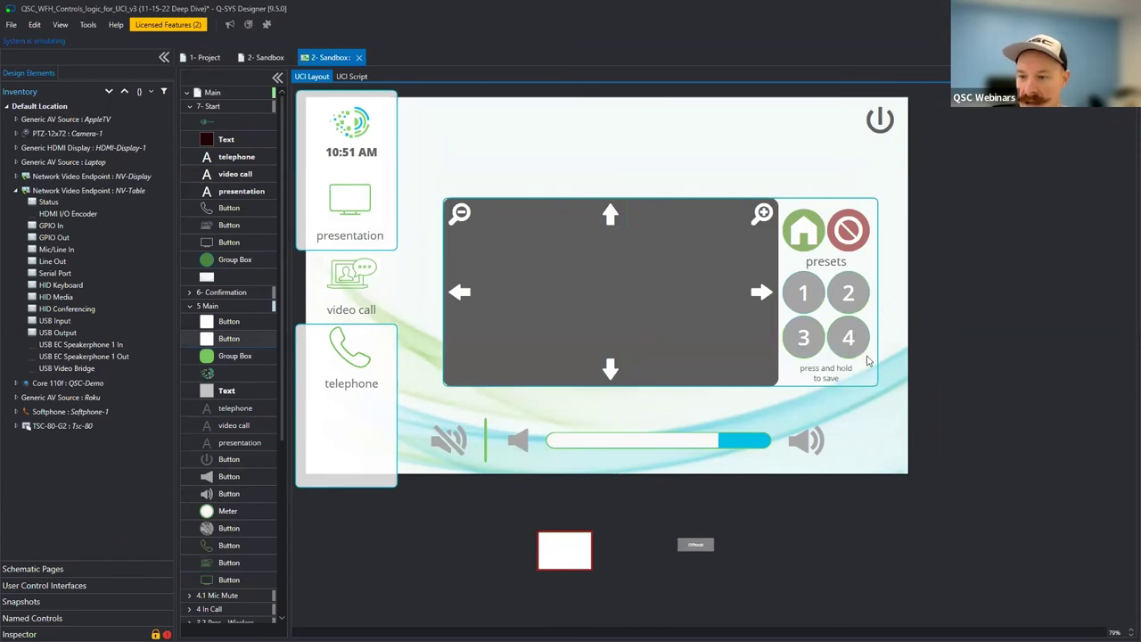
left_click(848, 292)
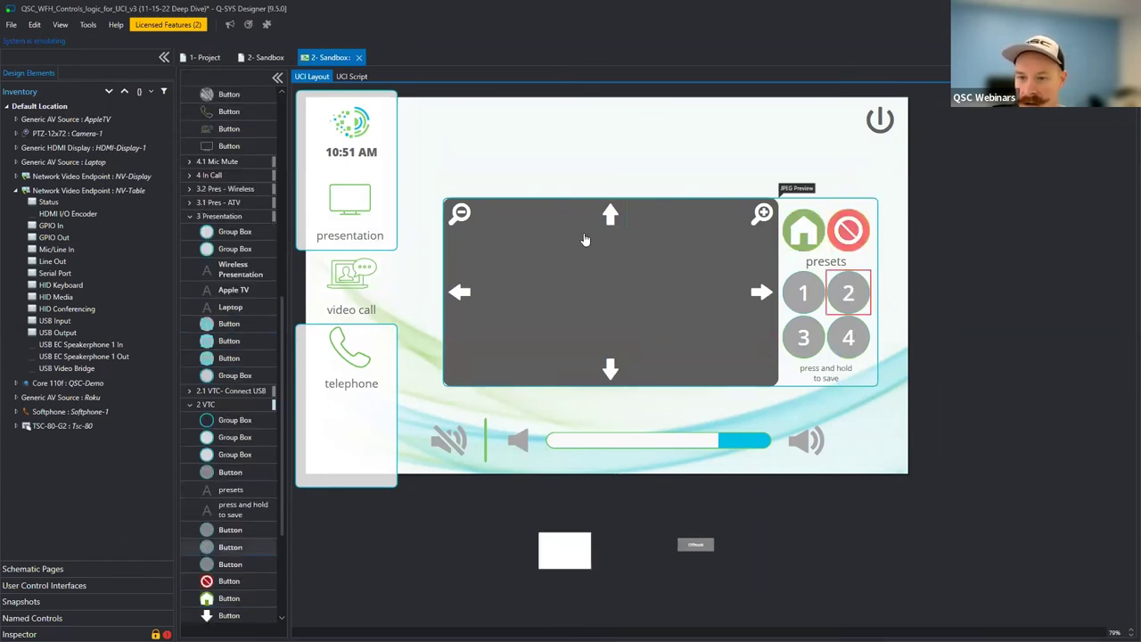
Switch on the off-hook emulator from the telephone page and check the in-call banner across the video call, presentation and telephone pages.
left_click(357, 353)
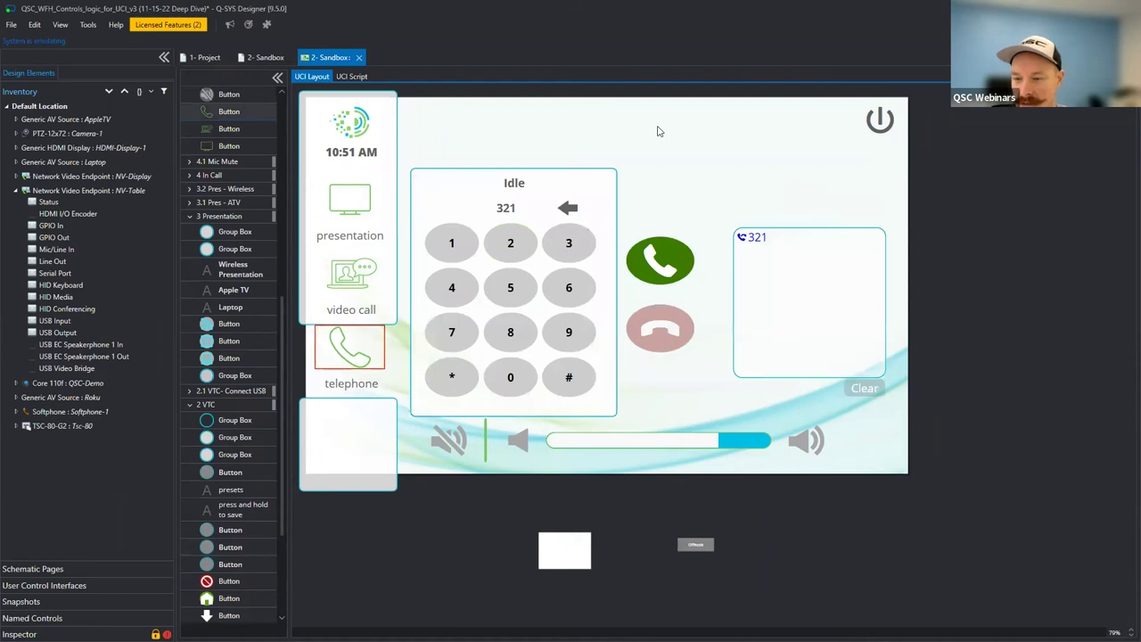
left_click(683, 543)
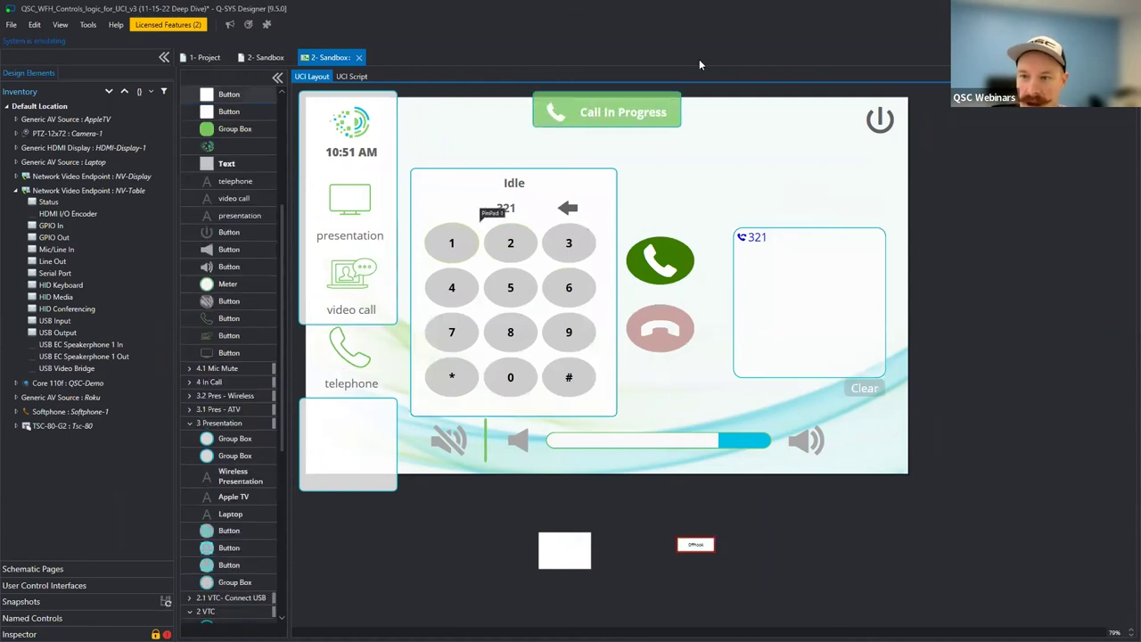
left_click(382, 251)
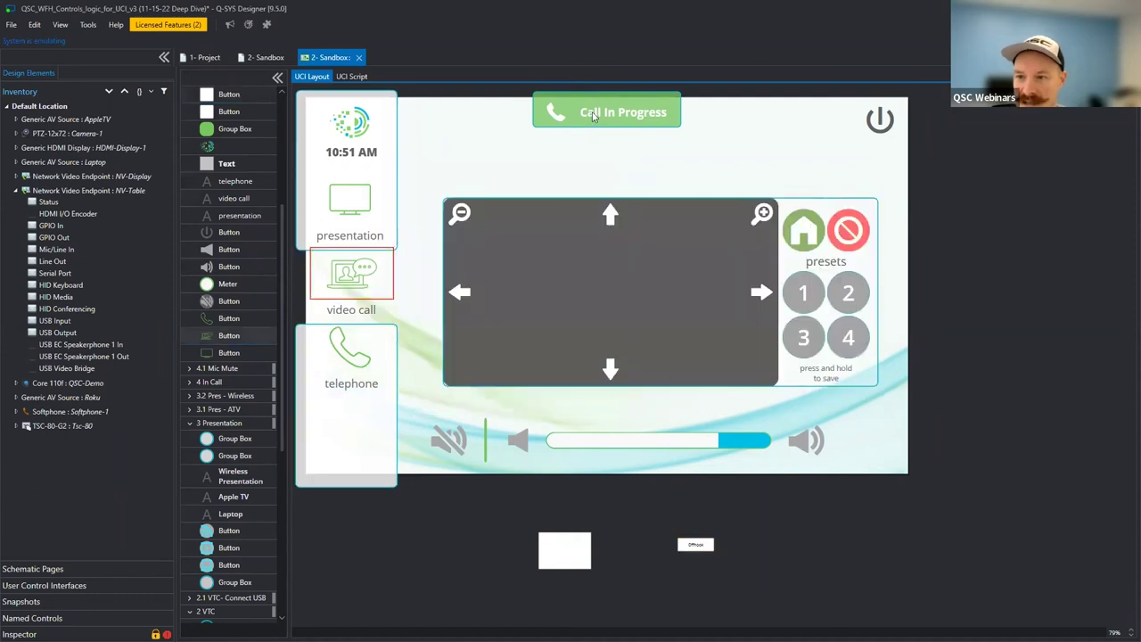
left_click(346, 197)
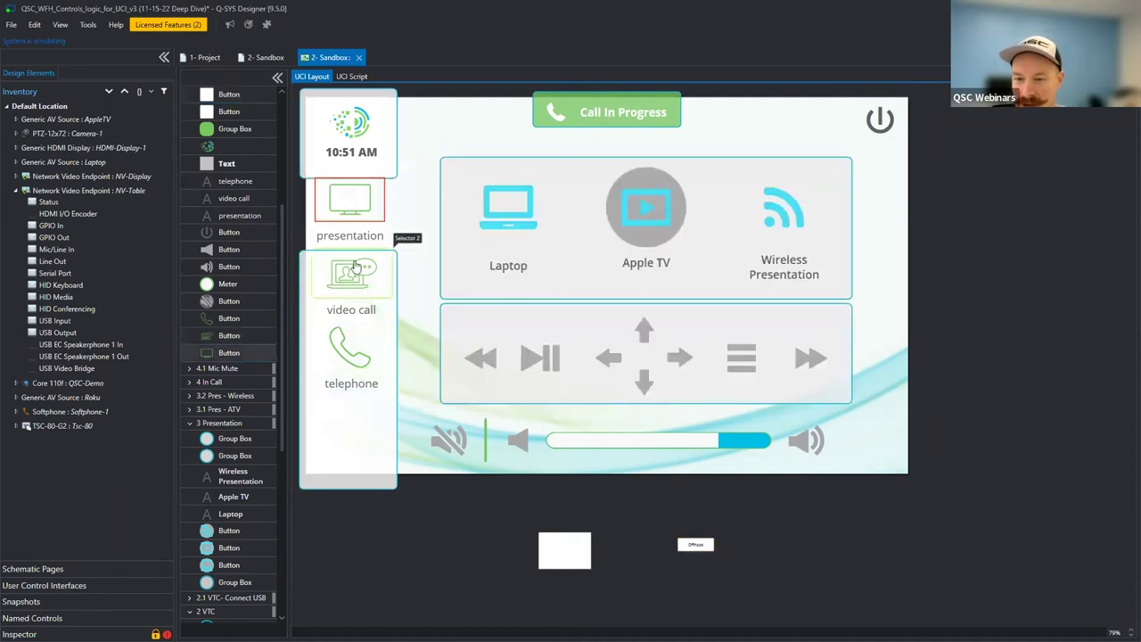
left_click(357, 294)
left_click(371, 357)
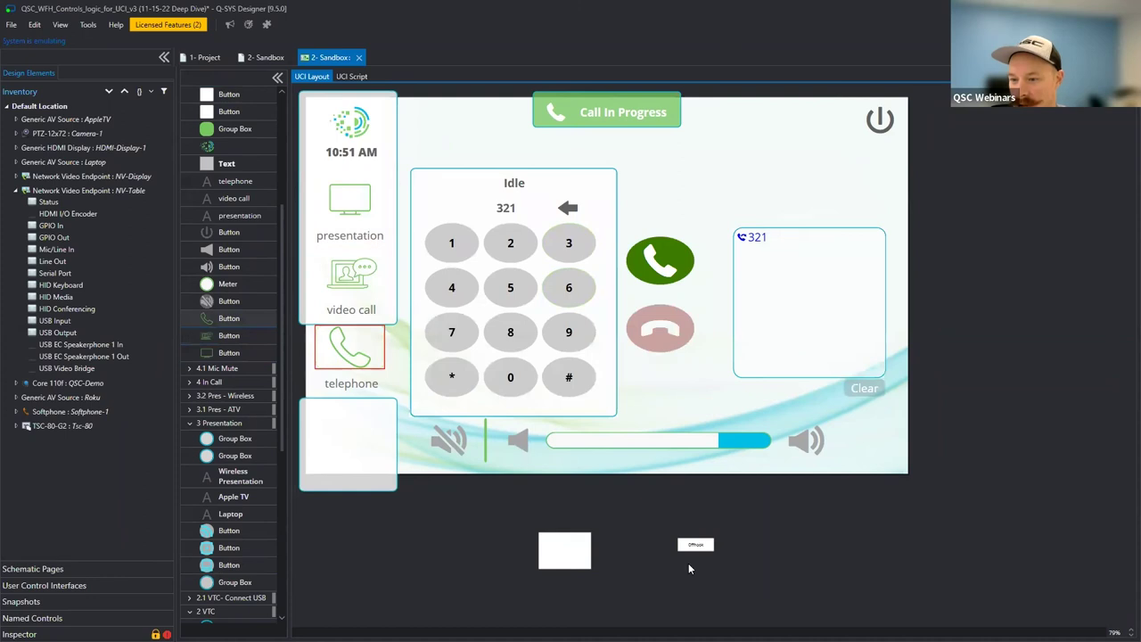
Test opening the shutdown confirmation with the UCI's power button and dismissing it with Back and by selecting outside the dialog.
left_click(862, 168)
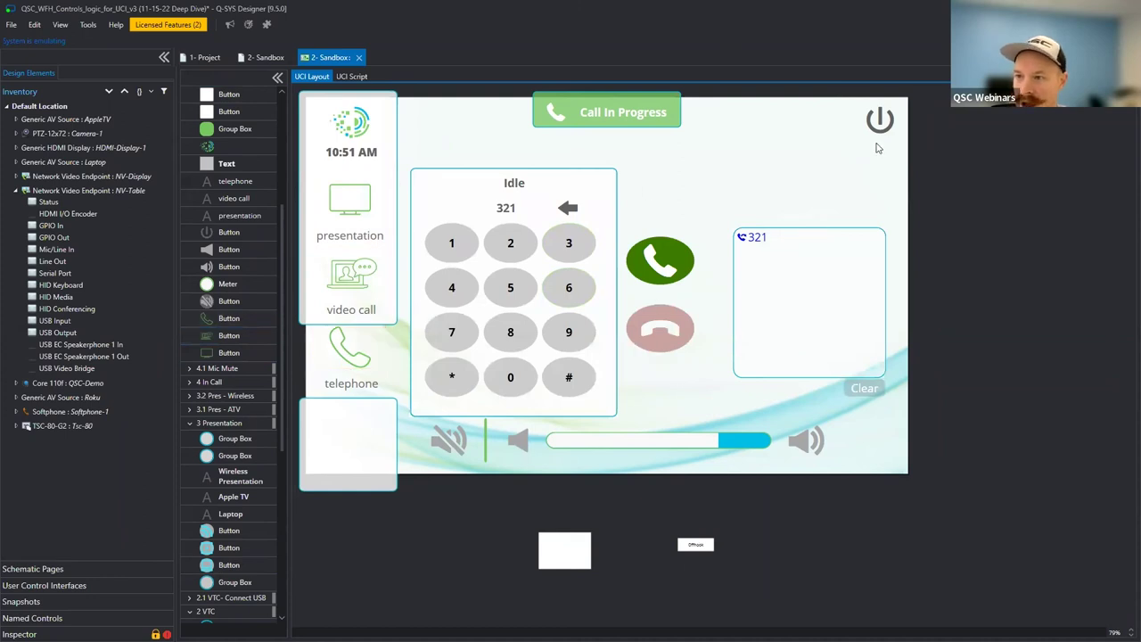
left_click(879, 123)
left_click(667, 306)
left_click(879, 120)
left_click(876, 122)
left_click(876, 122)
left_click(731, 148)
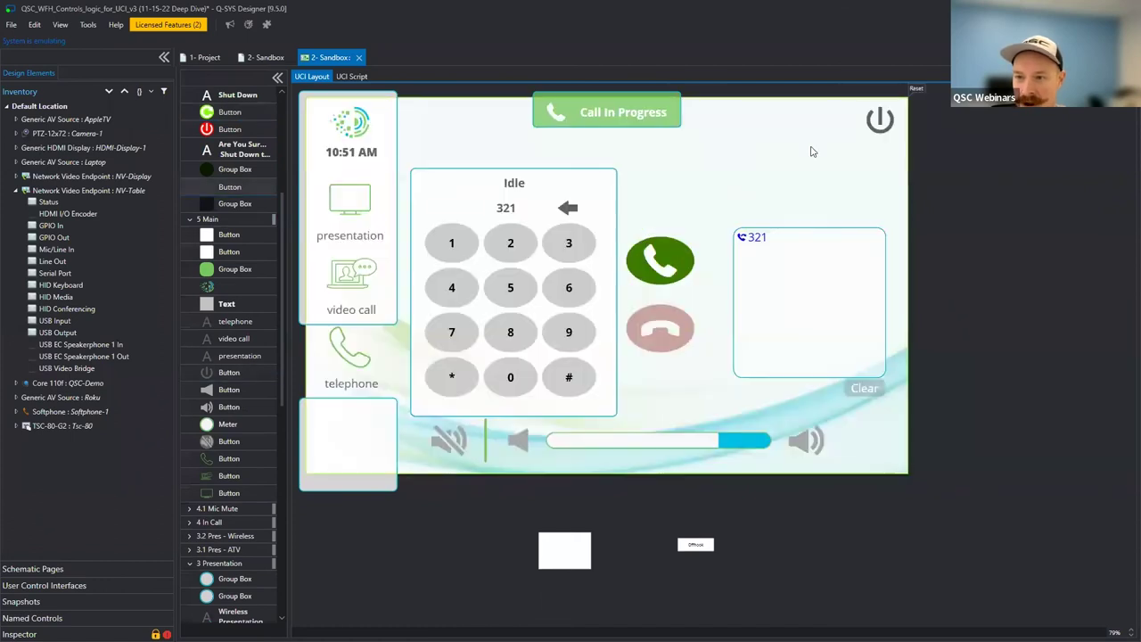
left_click(877, 120)
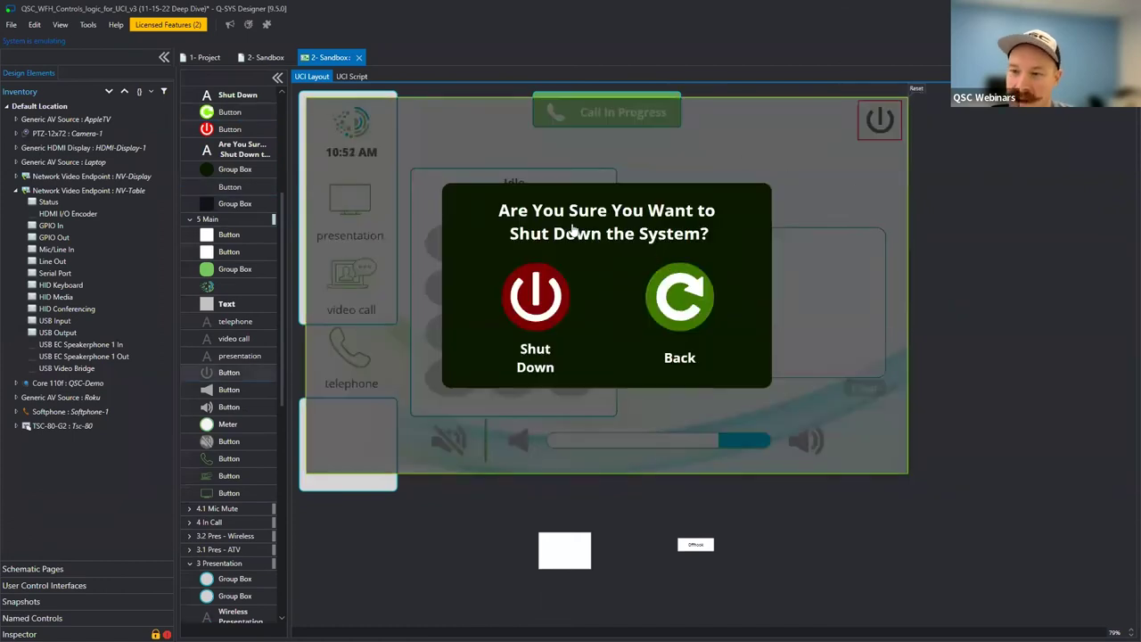
left_click(821, 237)
Shut down the system through the confirmation dialog and switch off the off-hook emulator.
left_click(878, 121)
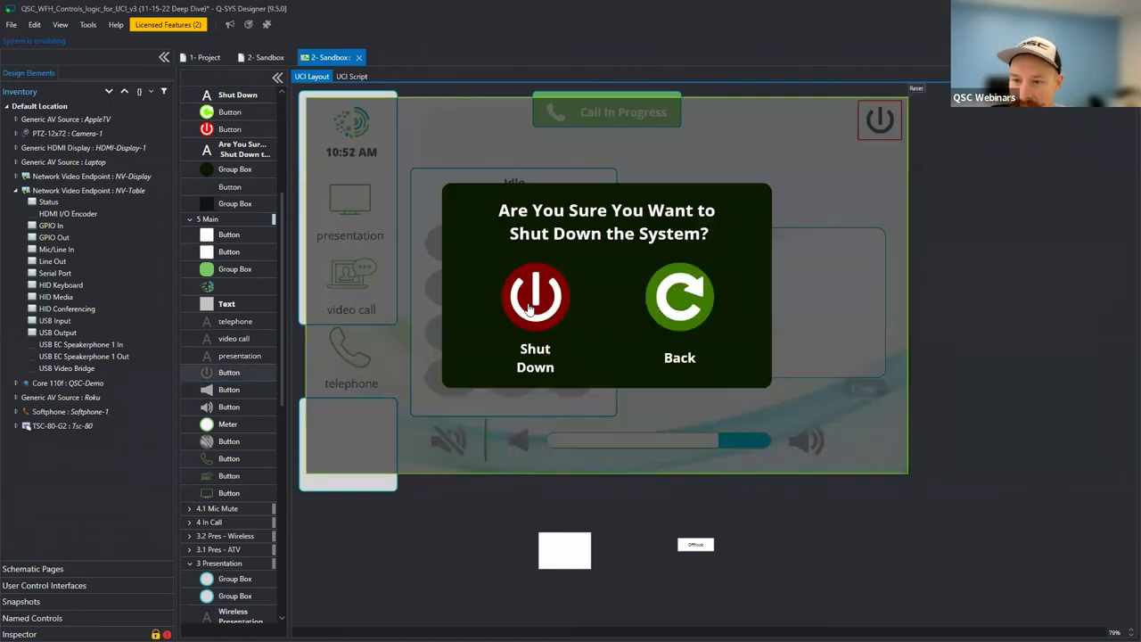
left_click(535, 296)
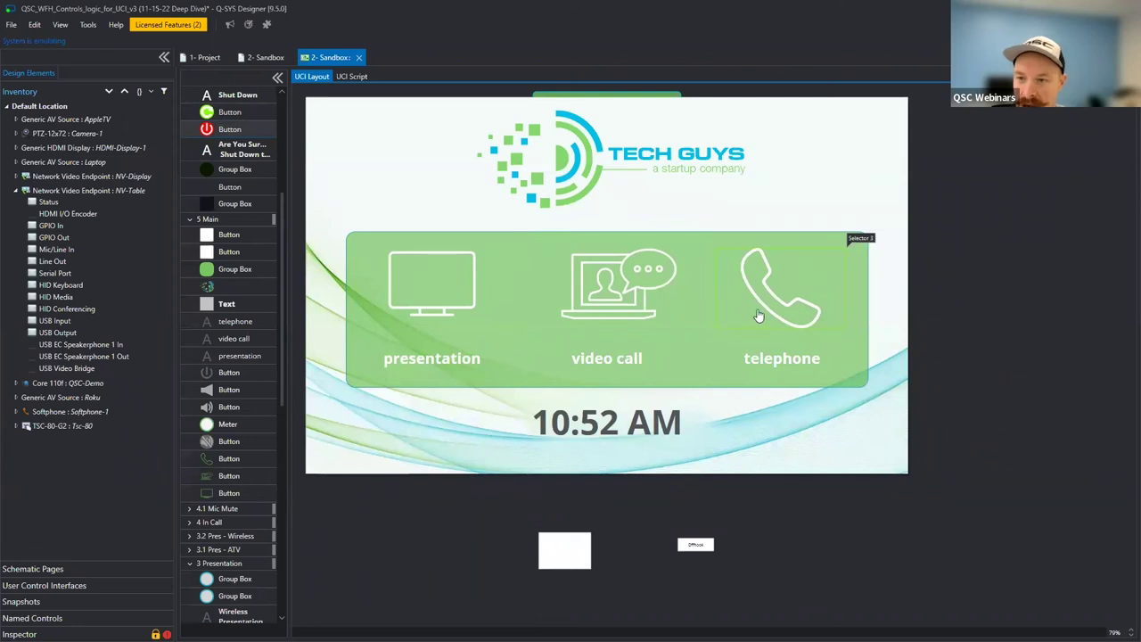
left_click(693, 544)
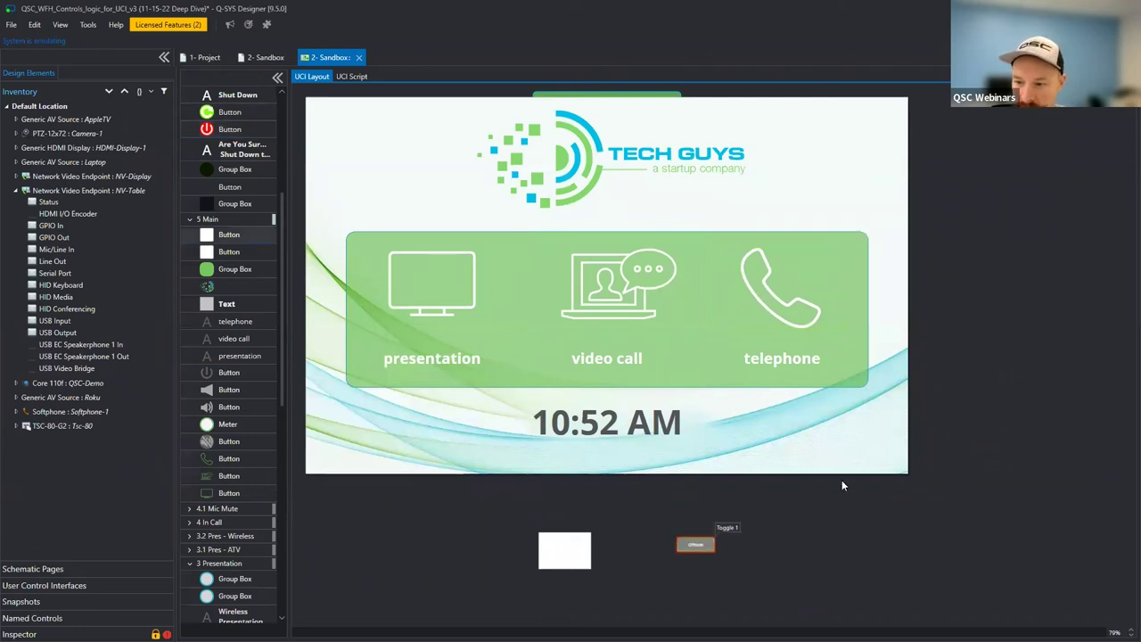
Add a fourth input to the In Call Logic OR and connect a copy of the Power Off tag to it.
left_click(255, 59)
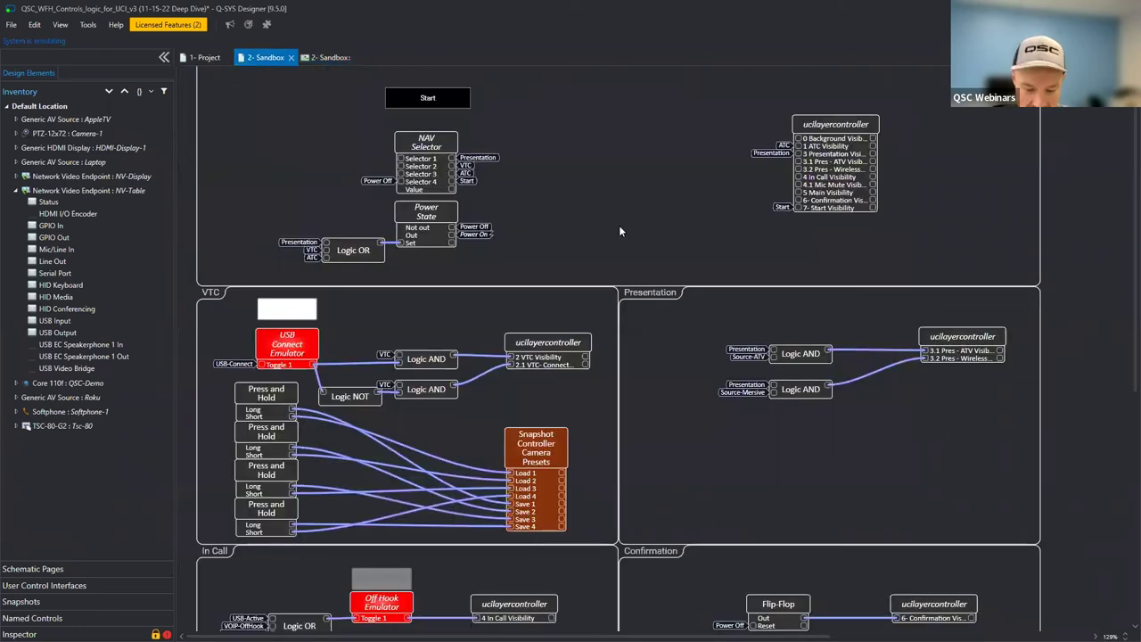
scroll(619, 231, "down", 3)
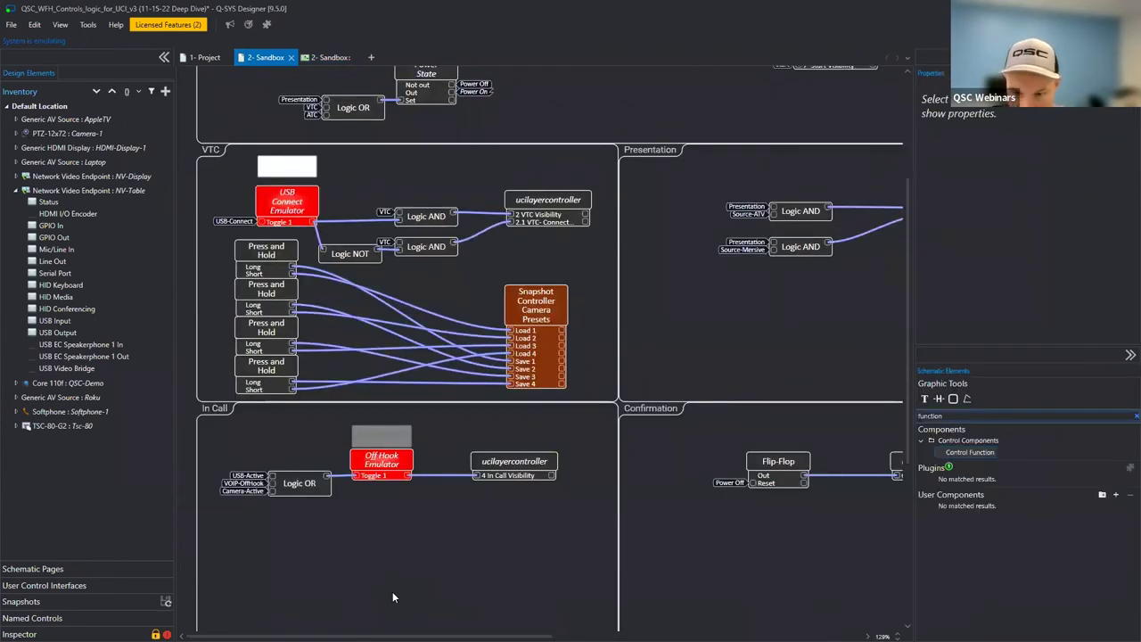
scroll(309, 485, "down", 1)
left_click(309, 481)
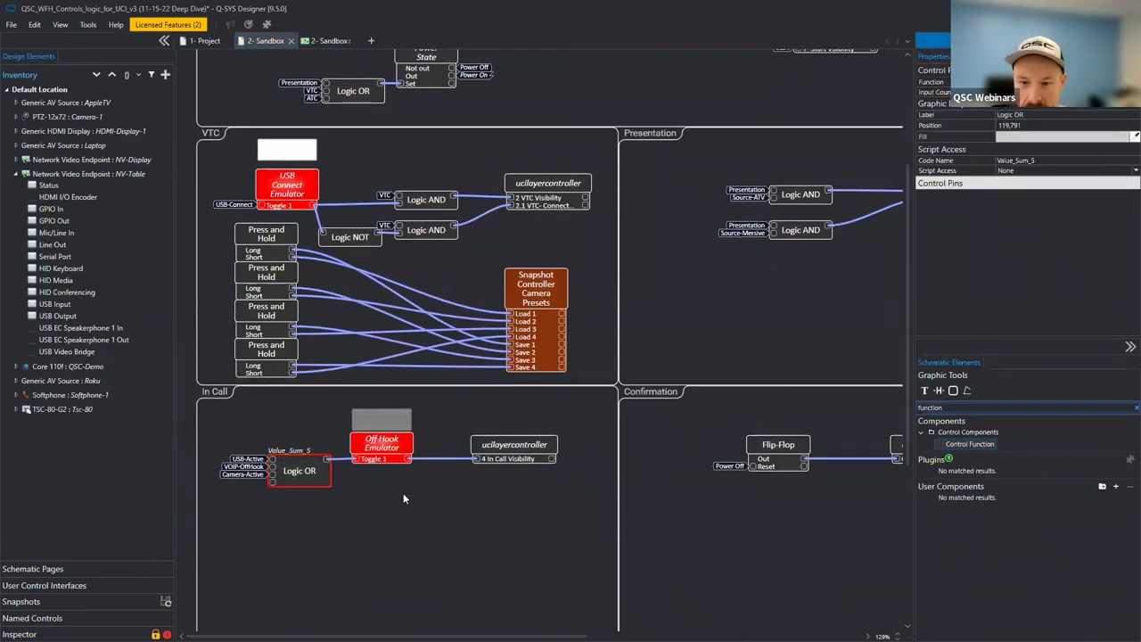
scroll(368, 217, "up", 3)
left_click(379, 82)
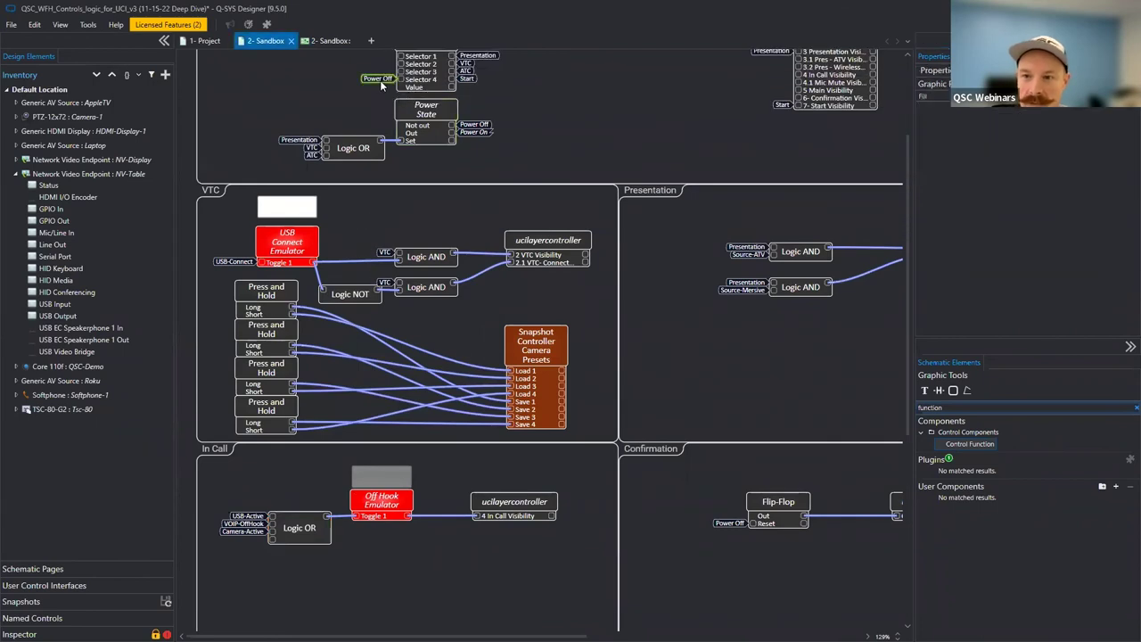
left_click(271, 540)
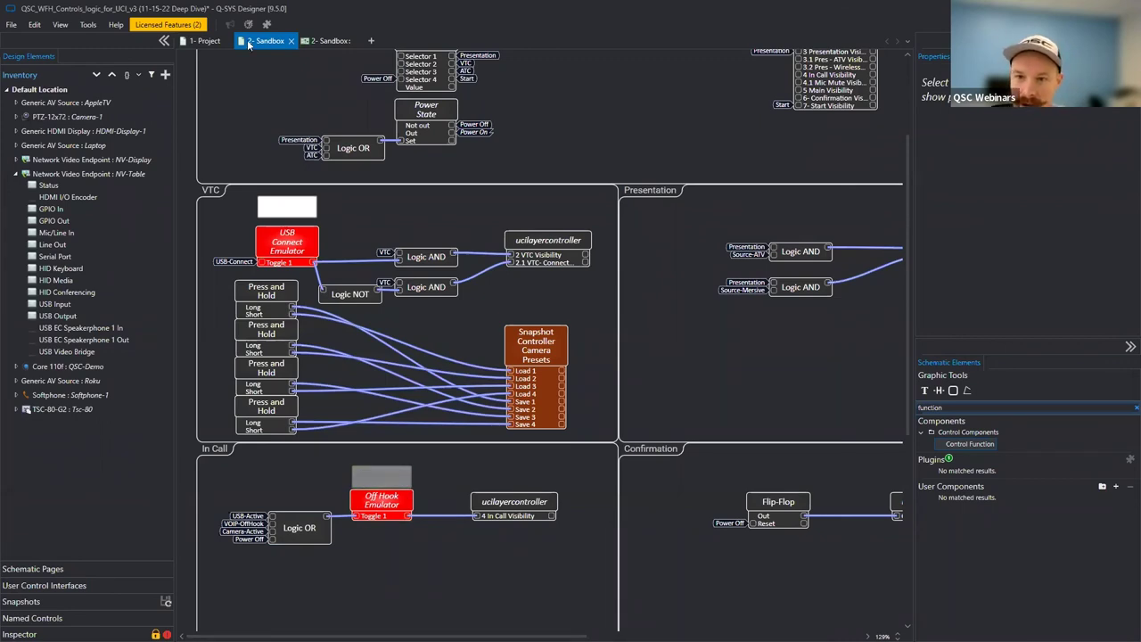
Switch off the off-hook emulator, open the telephone page and check the Power State's Not out value in the schematic.
left_click(326, 40)
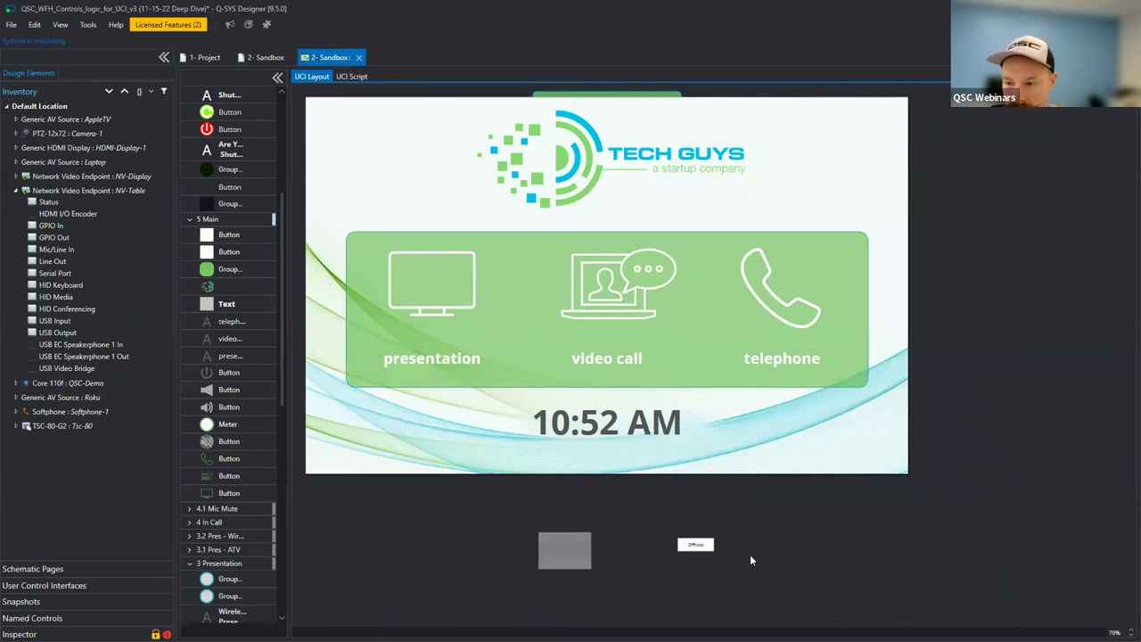
left_click(697, 544)
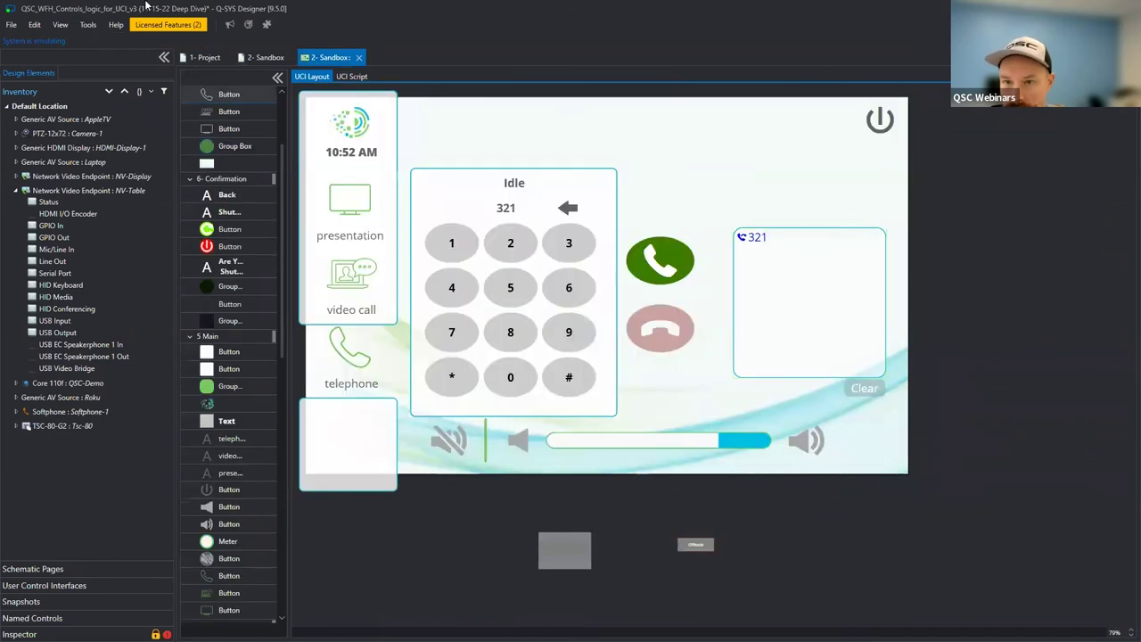
left_click(257, 59)
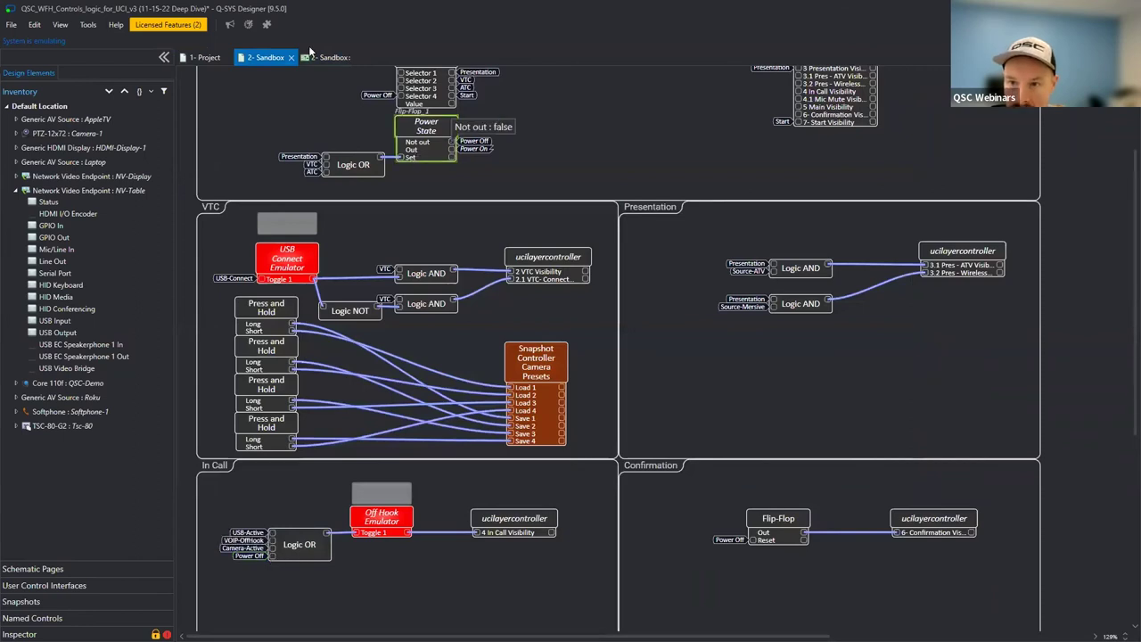
left_click(316, 57)
Test cancelling the shutdown confirmation with Back, then shut down through the dialog with the off-hook emulator switched on.
left_click(881, 121)
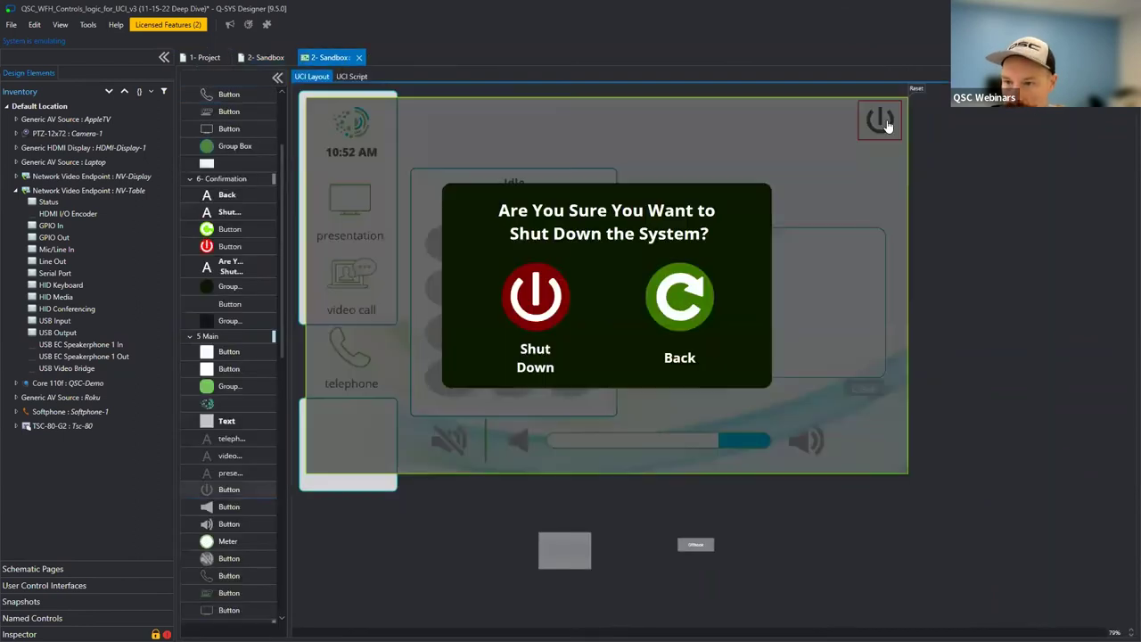
left_click(691, 287)
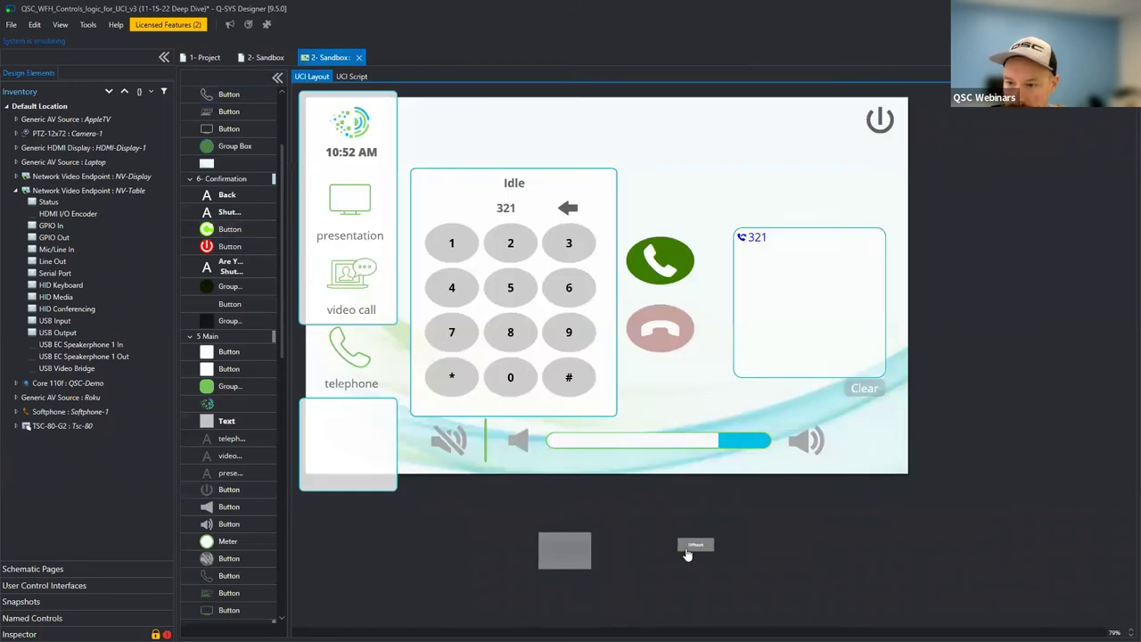
left_click(879, 123)
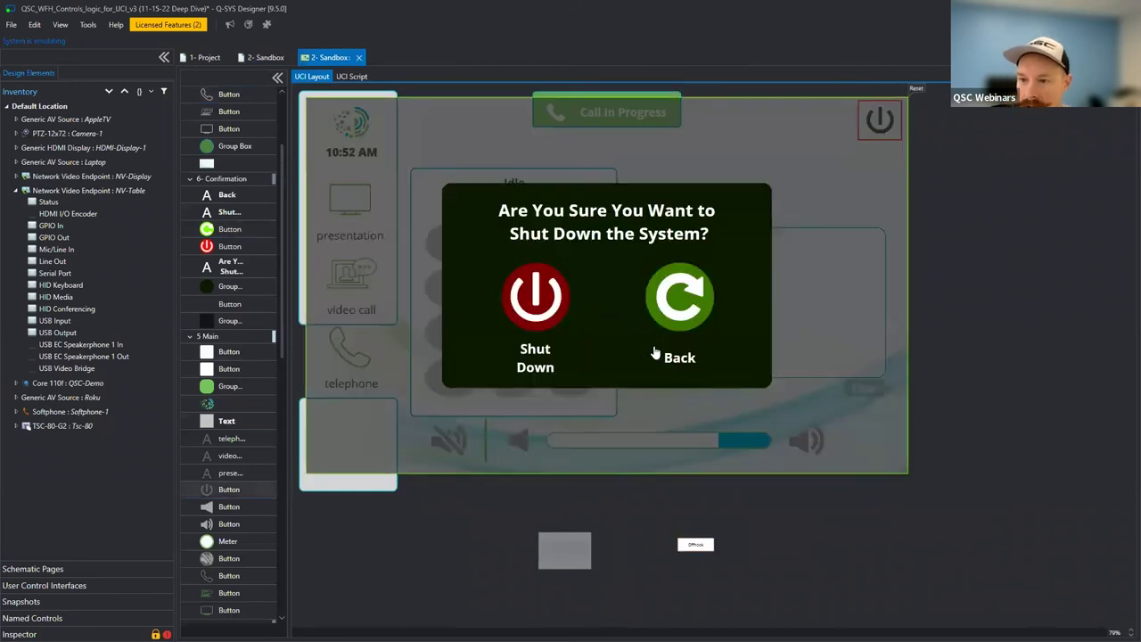
left_click(550, 314)
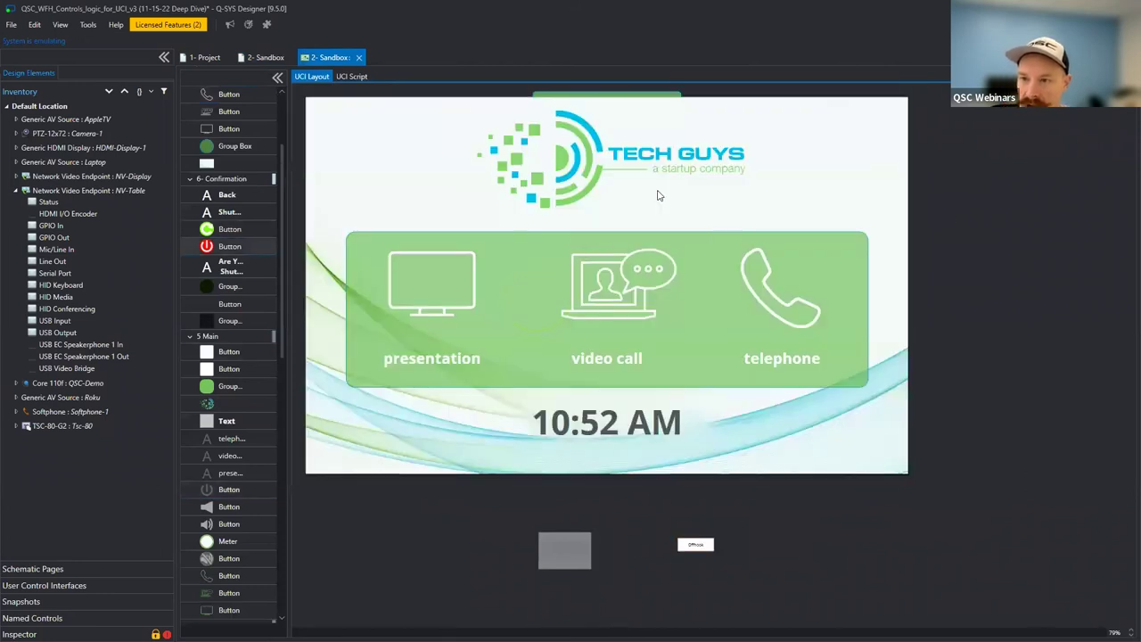
Delete the Power Off tag from the In Call Logic OR and reduce its input count to 3.
left_click(267, 57)
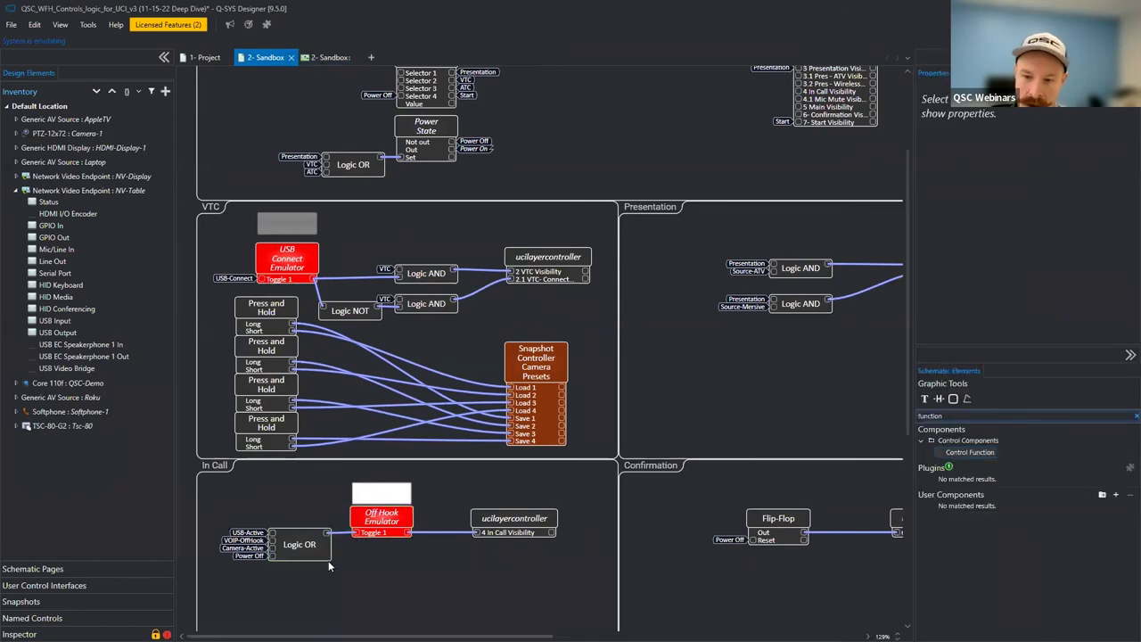
scroll(328, 561, "down", 1)
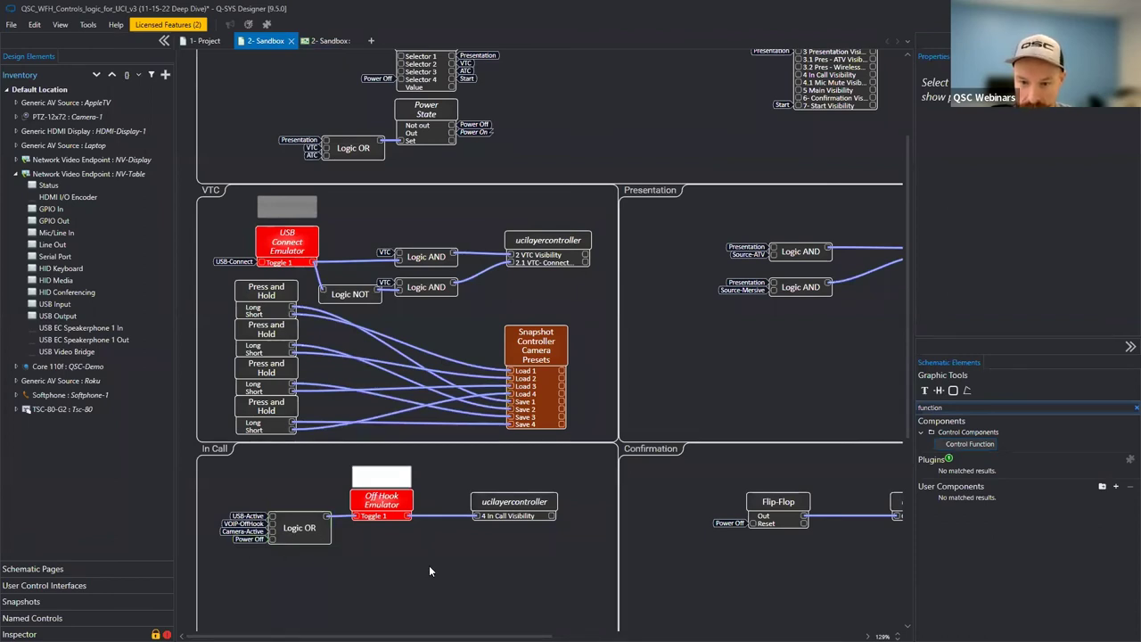
left_click(251, 540)
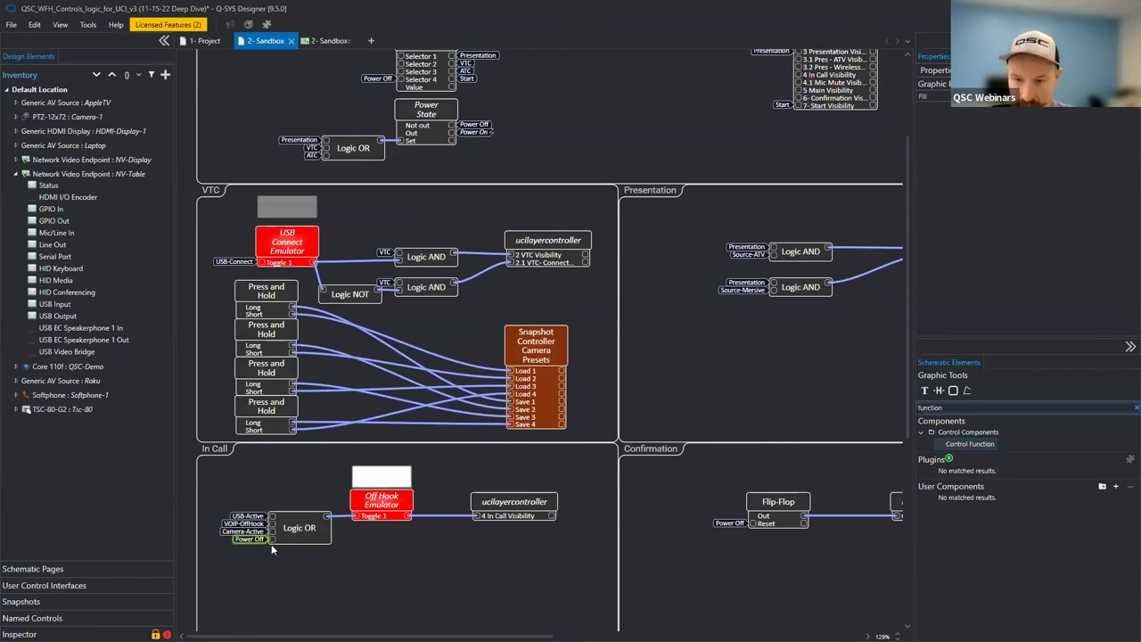
key("Delete")
left_click(307, 530)
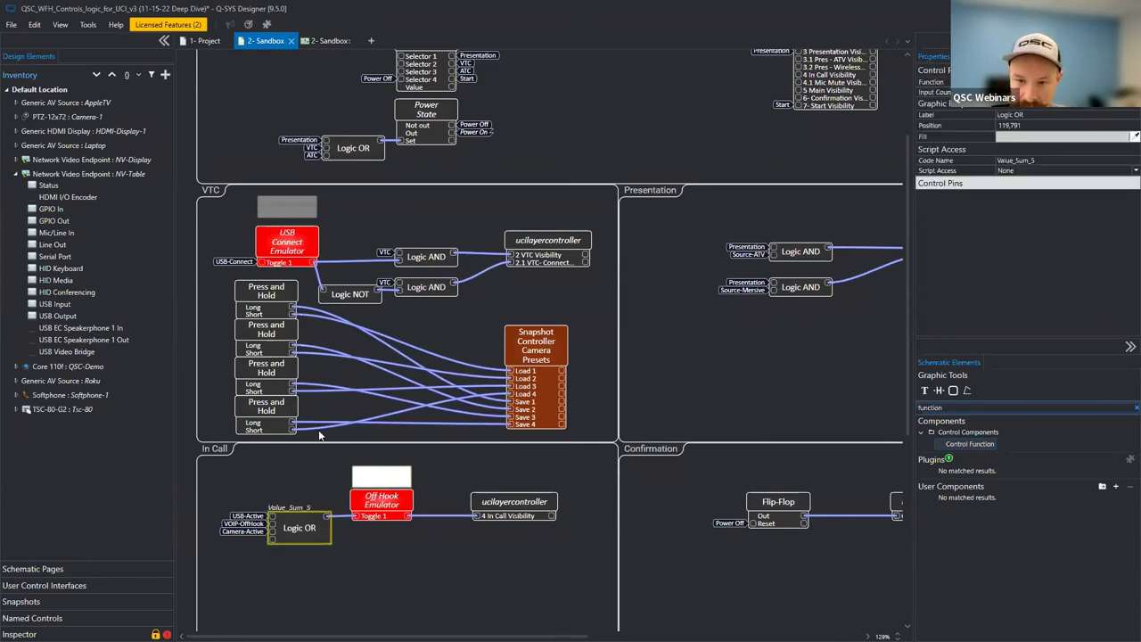
left_click(625, 152)
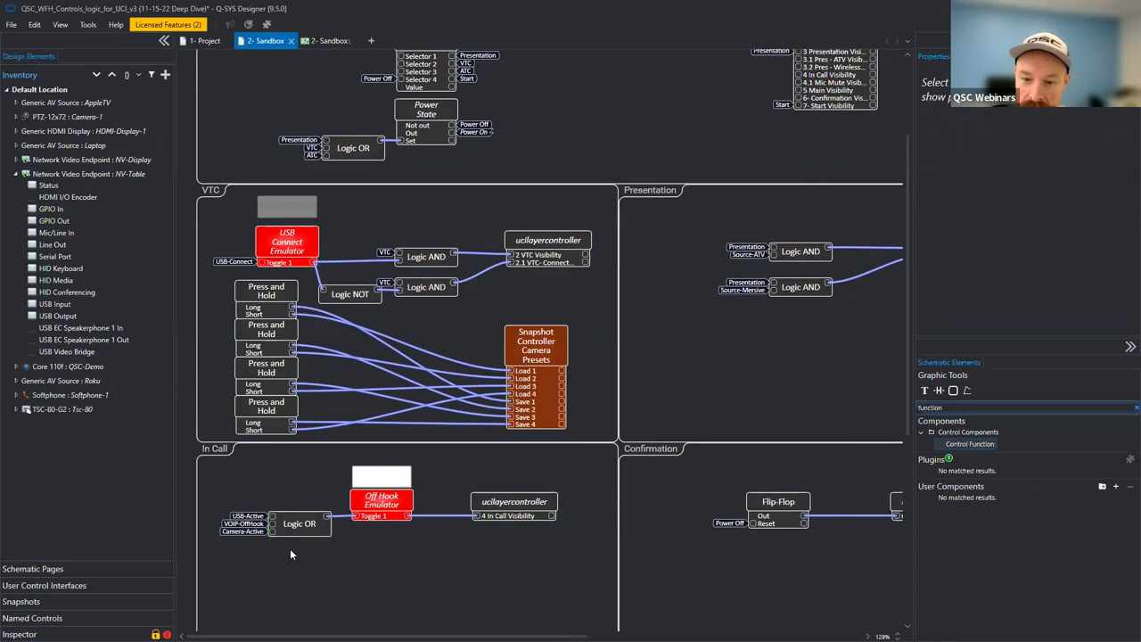
left_click(367, 515)
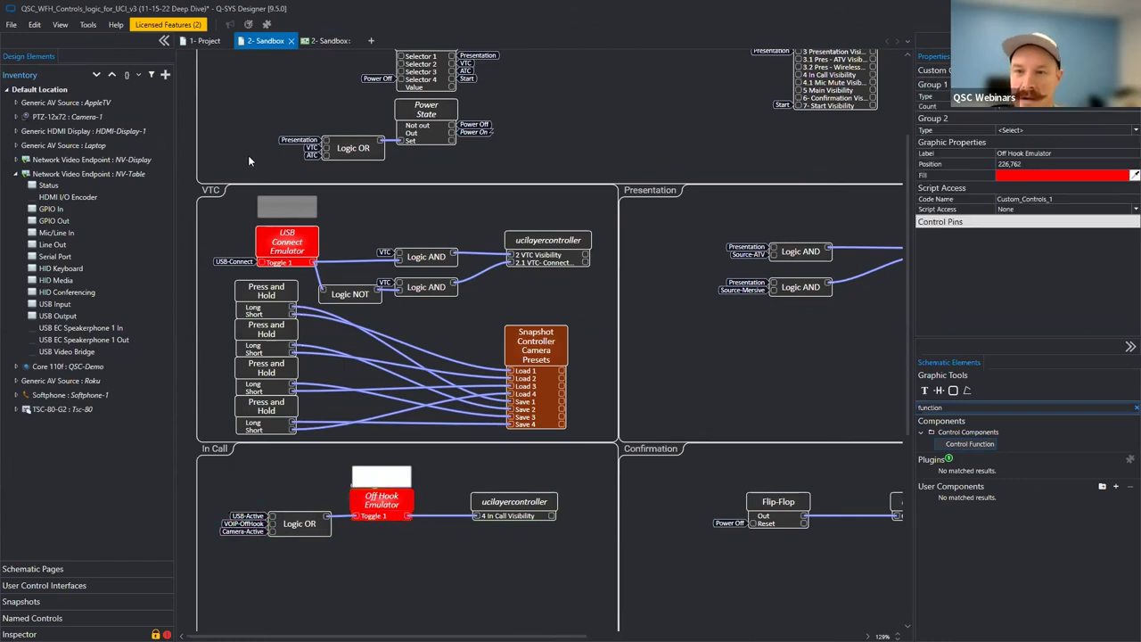
Start emulation from the UCI, switch off the off-hook emulator and step through the video call, presentation and telephone pages.
left_click(334, 40)
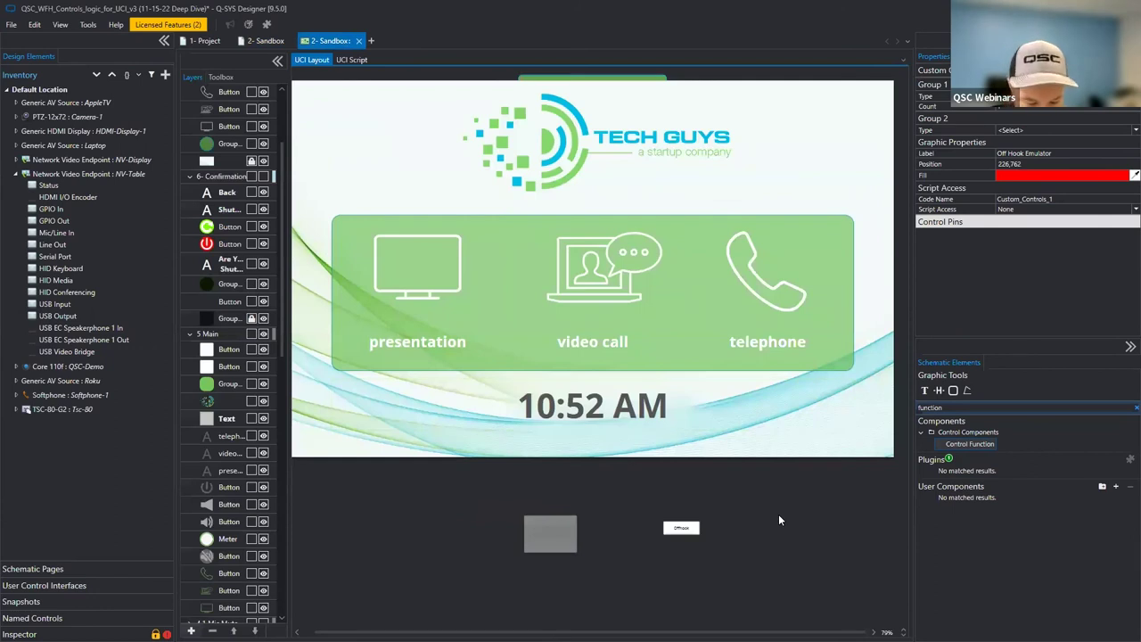
key("F6")
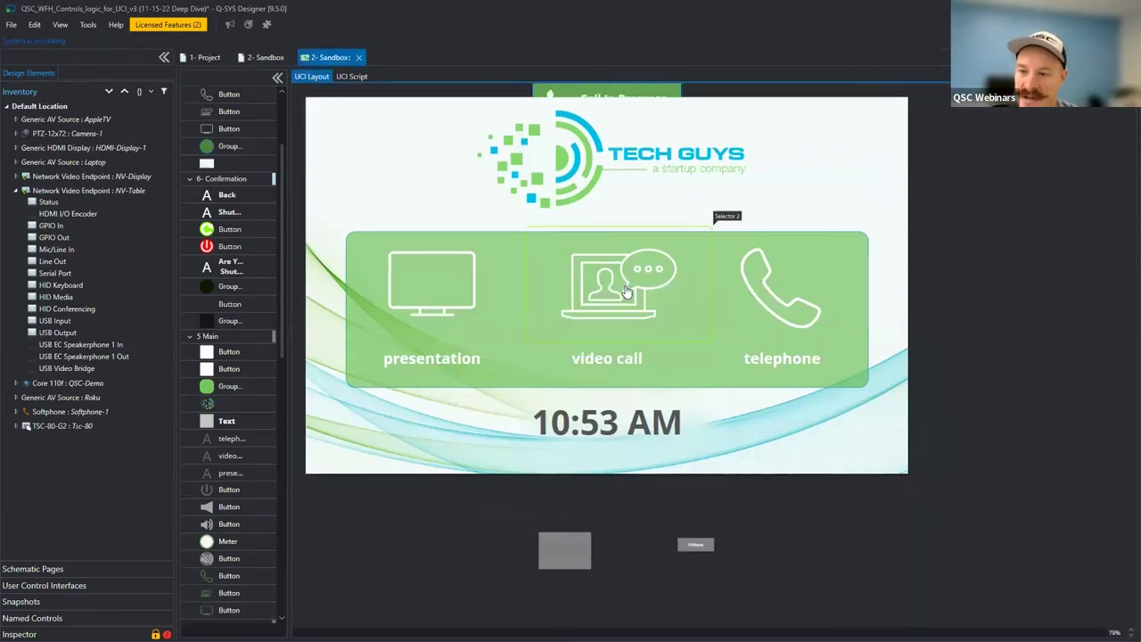
left_click(747, 288)
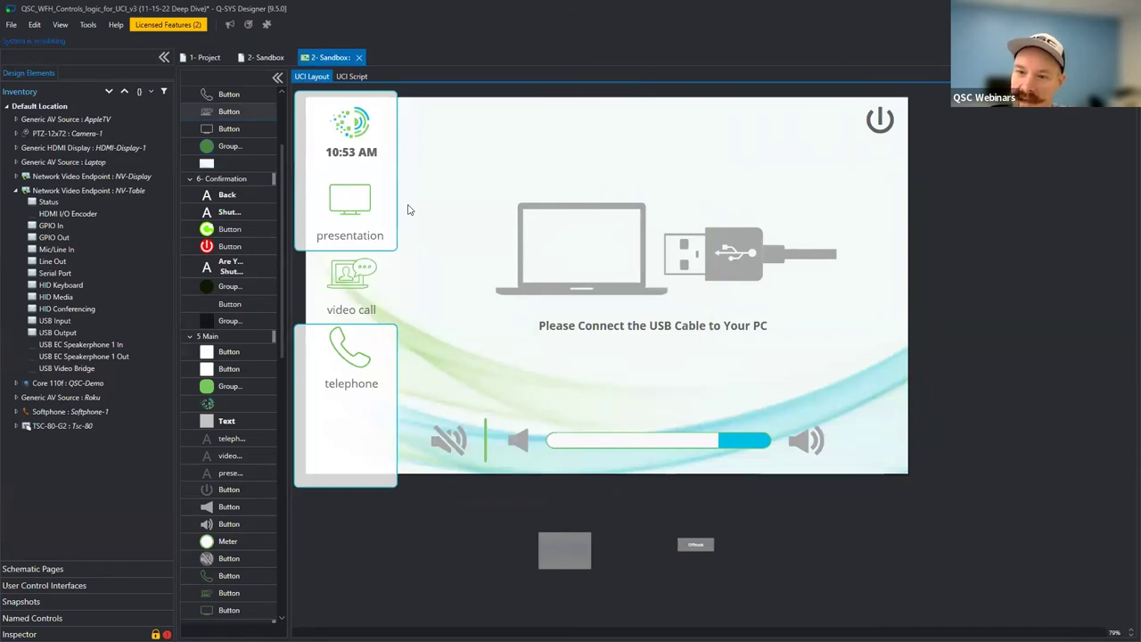
left_click(352, 218)
left_click(352, 357)
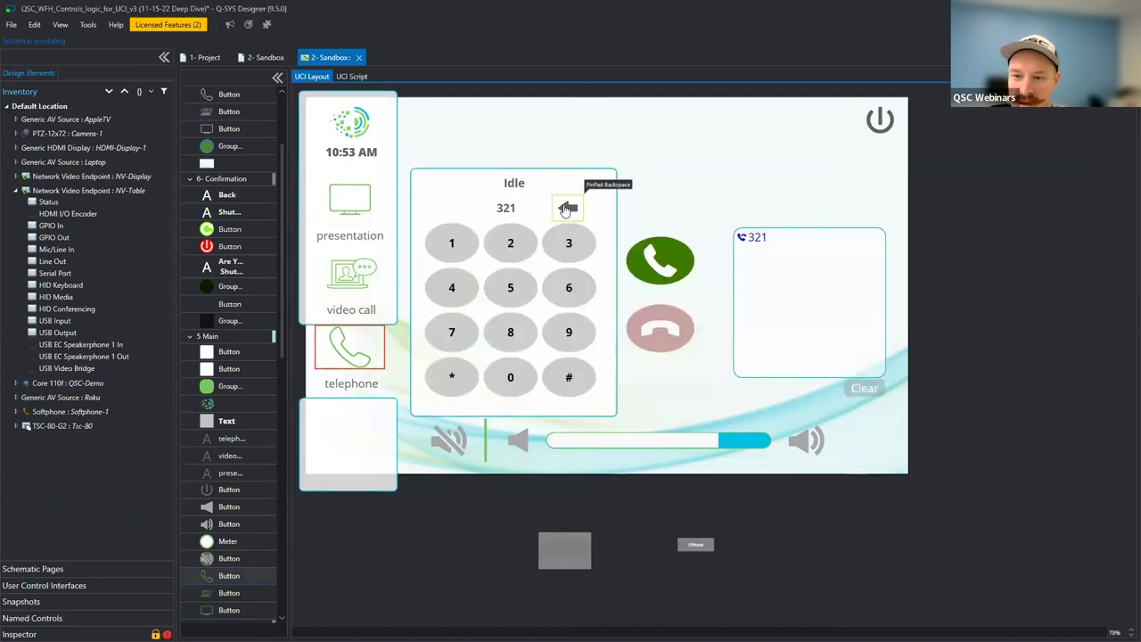
left_click(349, 274)
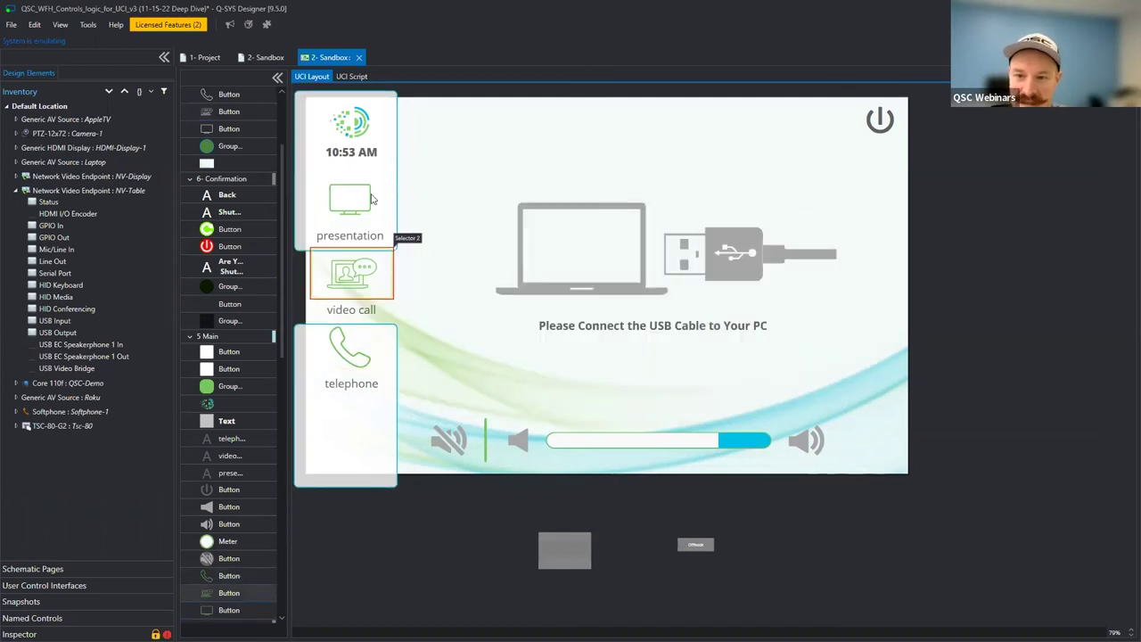
Review the Main Navigation, VTC, Presentation, In Call and Confirmation logic blocks in the emulated schematic.
left_click(265, 58)
scroll(663, 329, "down", 2)
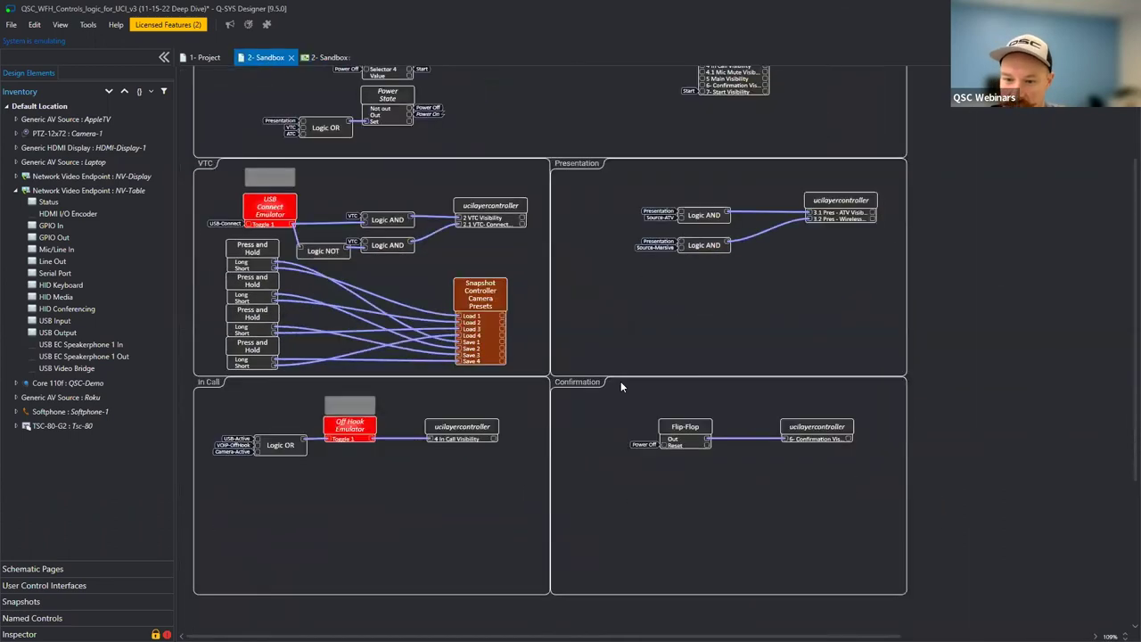
scroll(620, 381, "down", 1)
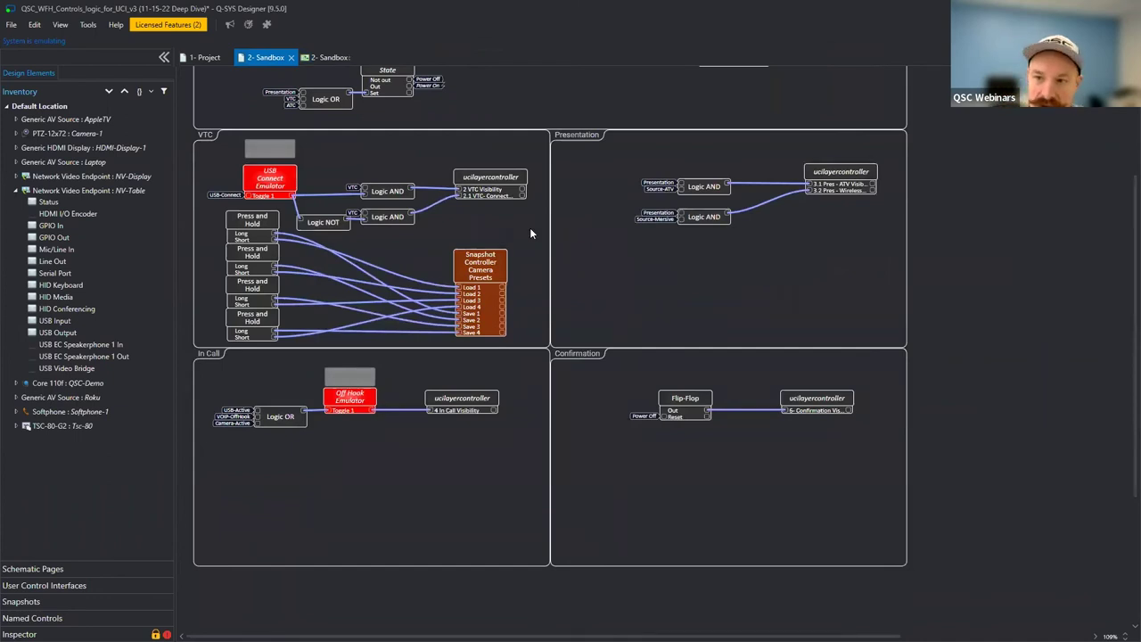
scroll(572, 284, "up", 3)
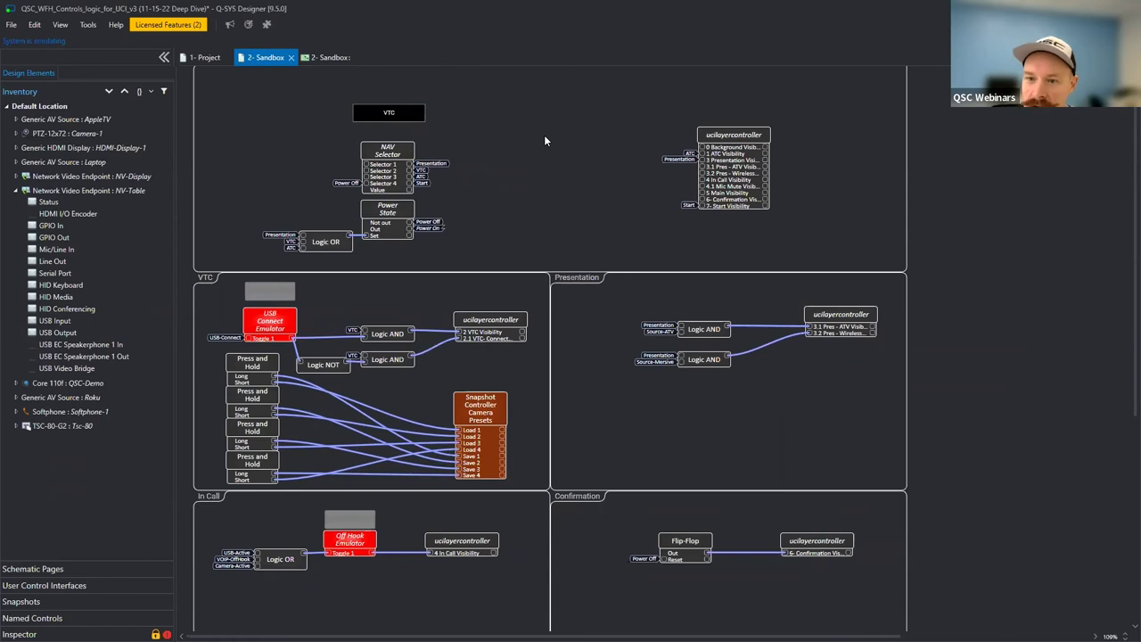
scroll(546, 140, "up", 1)
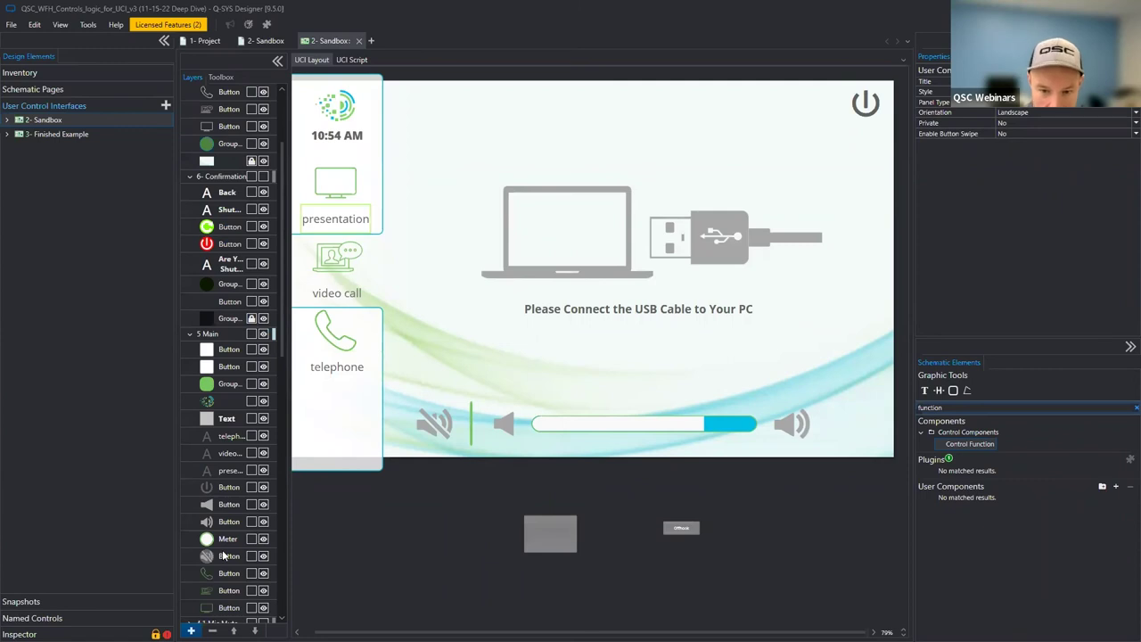
Show the UCI's Add Shared Layer option and the Is Shared choices of the Main Navigation ucilayercontroller without changing them.
right_click(258, 590)
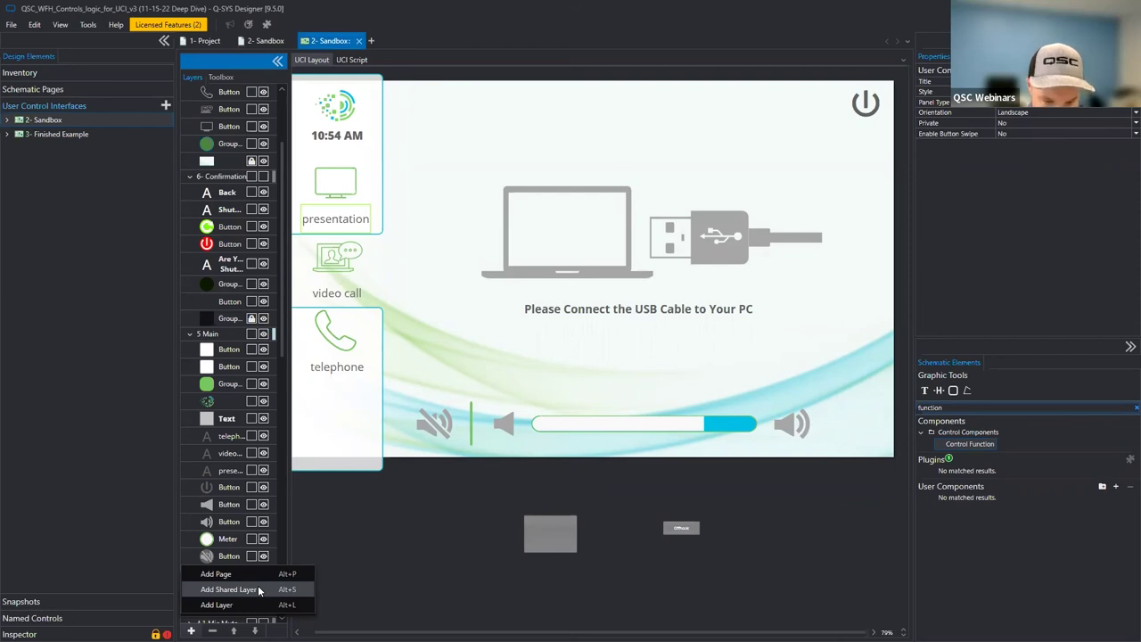
left_click(468, 539)
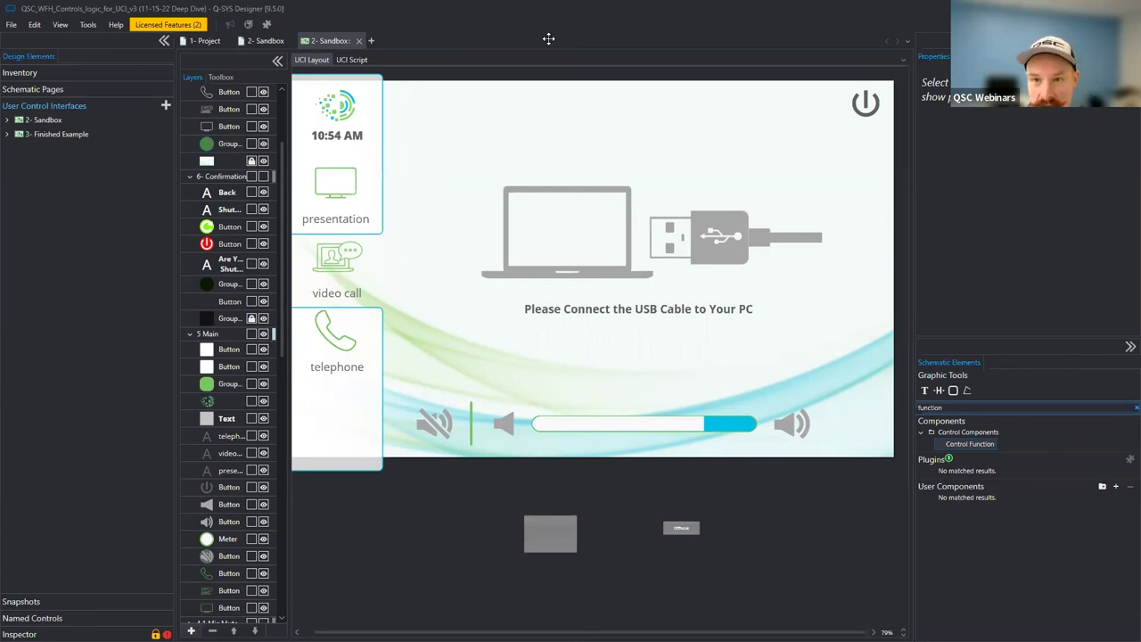
left_click(257, 41)
left_click(754, 159)
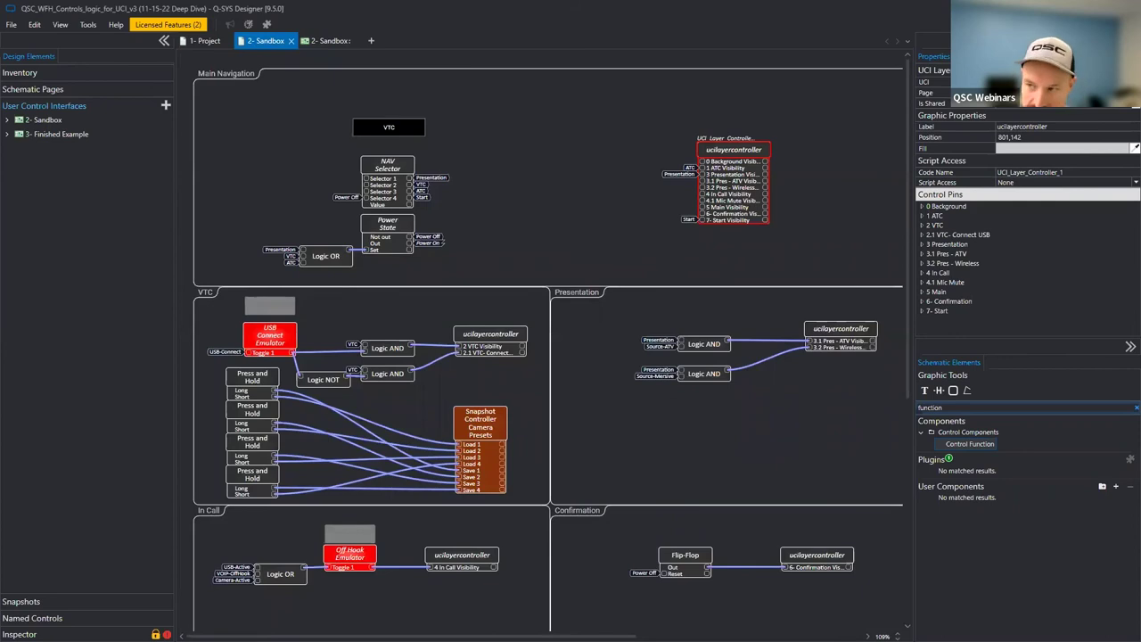
left_click(1061, 103)
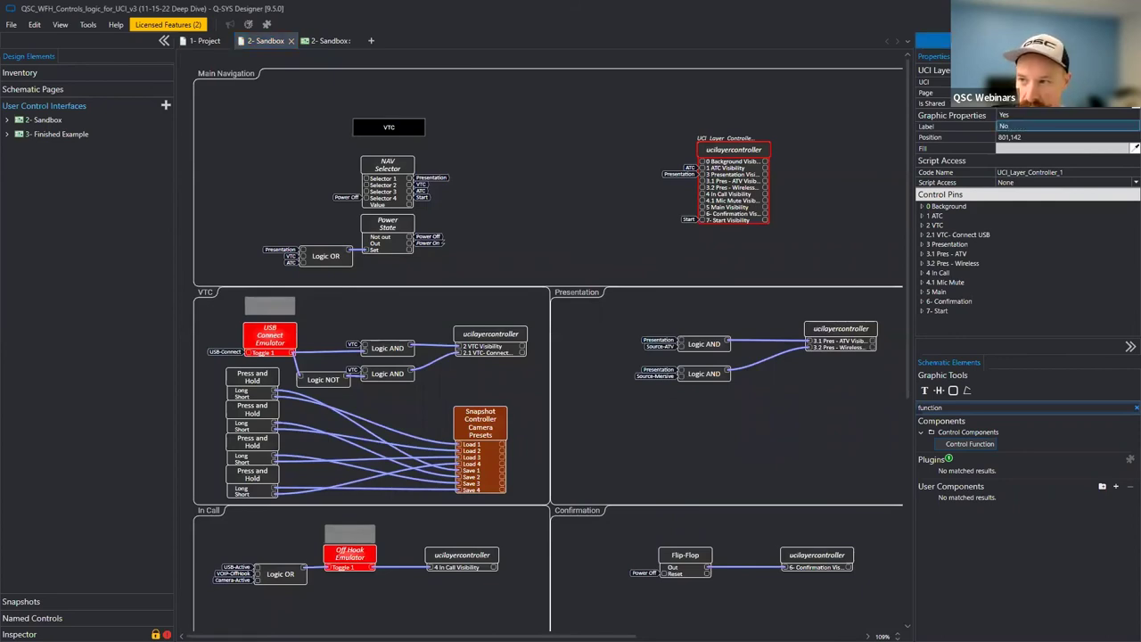
key("Return")
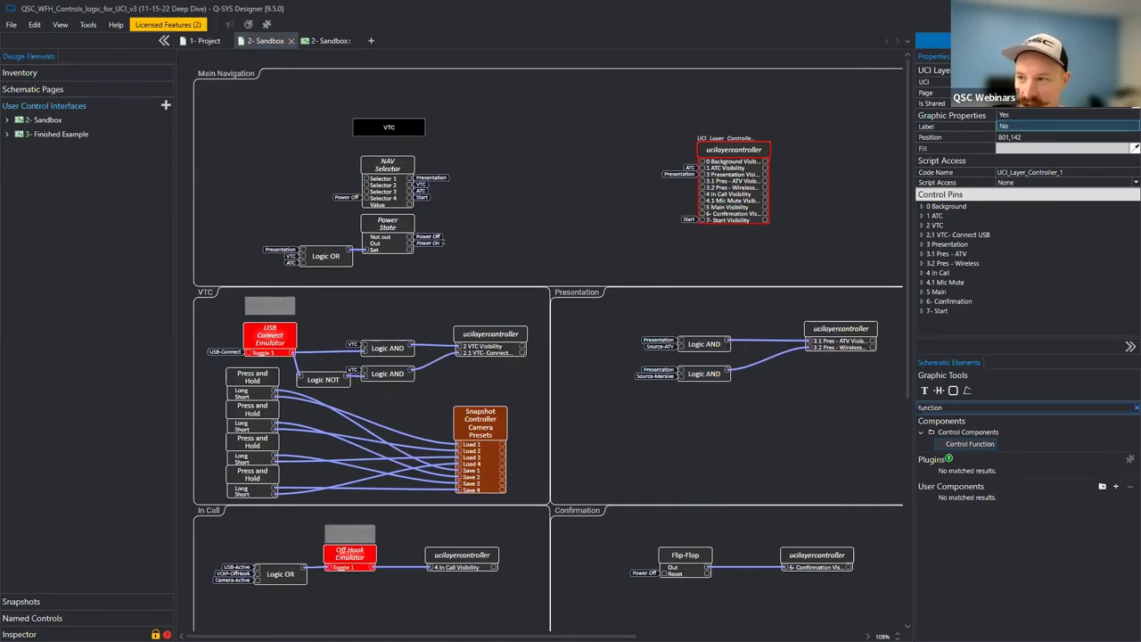
left_click(765, 148)
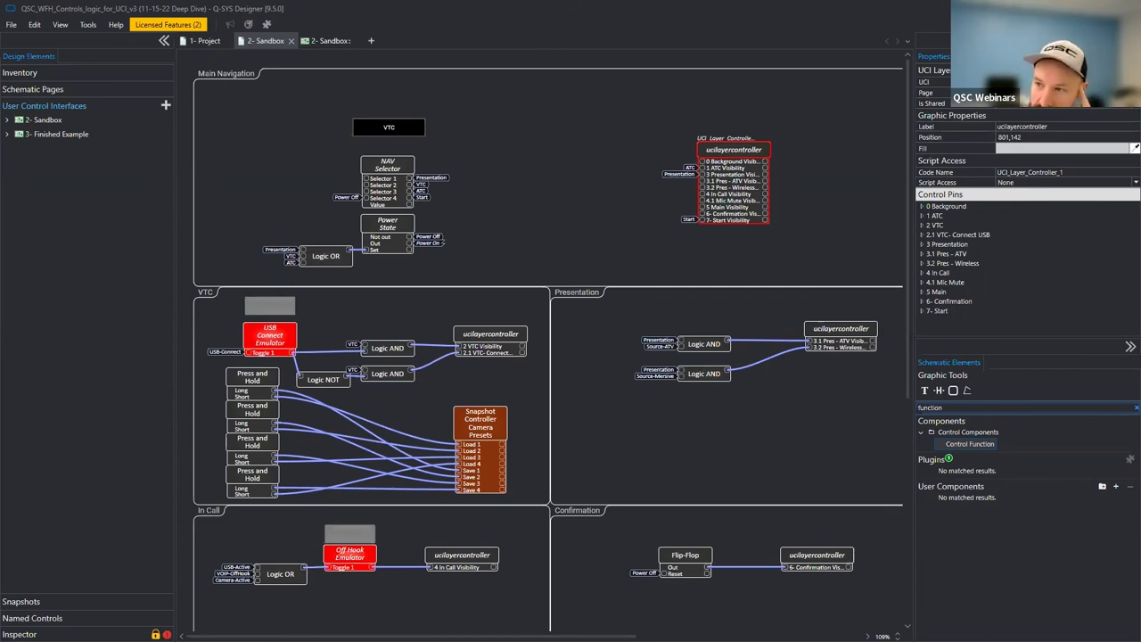
Copy the Presentation block's ucilayercontroller into Main Navigation at 992,180 and set the copy's Is Shared property to Yes.
left_click(841, 329)
key("ctrl+v")
left_click(1042, 105)
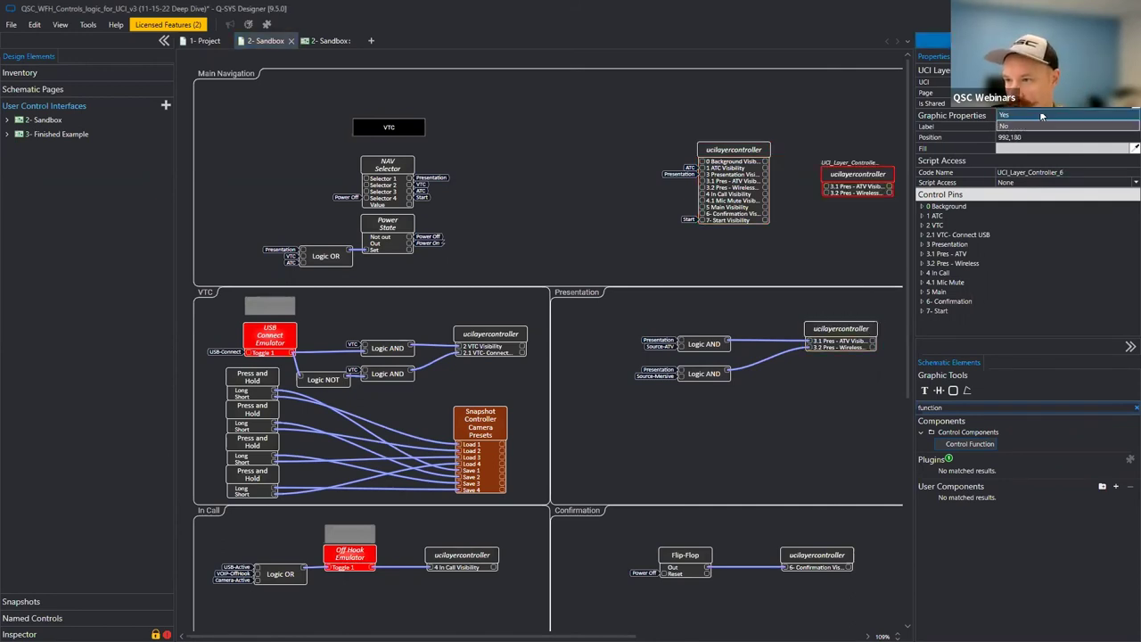
left_click(1041, 115)
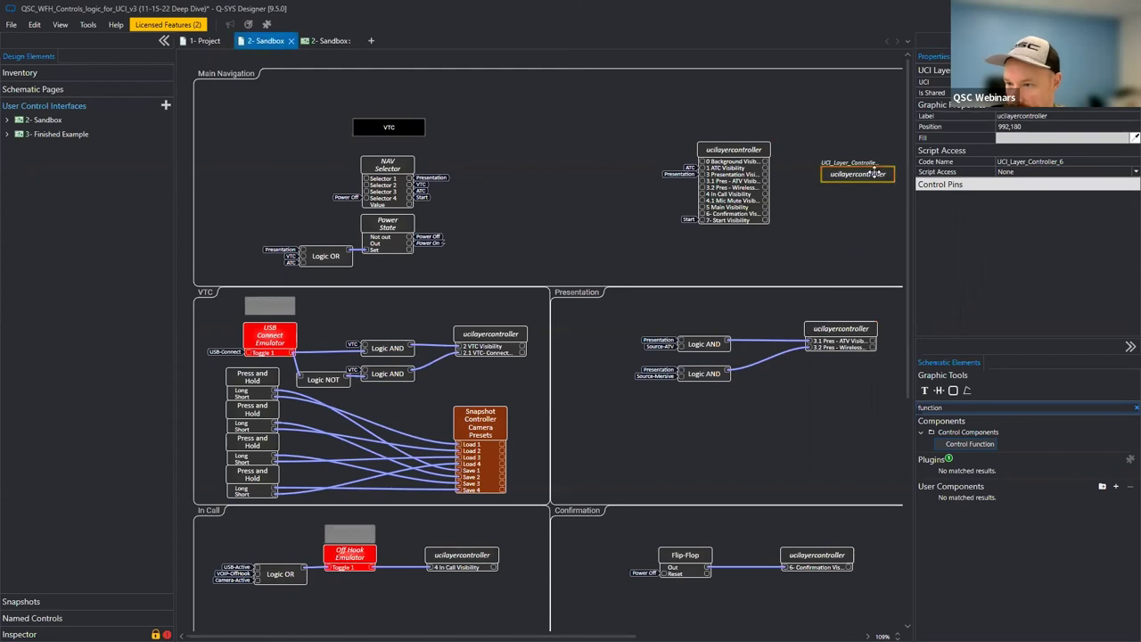
Delete the duplicate ucilayercontroller beside the main layer controller in the Main Navigation block.
left_click(897, 187)
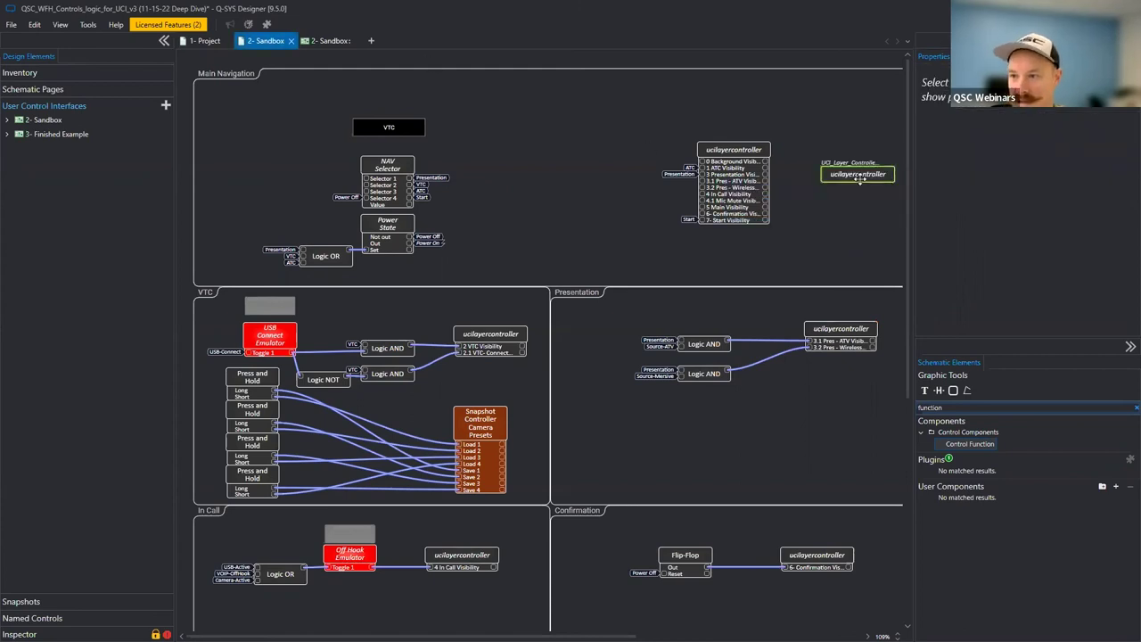
left_click(858, 174)
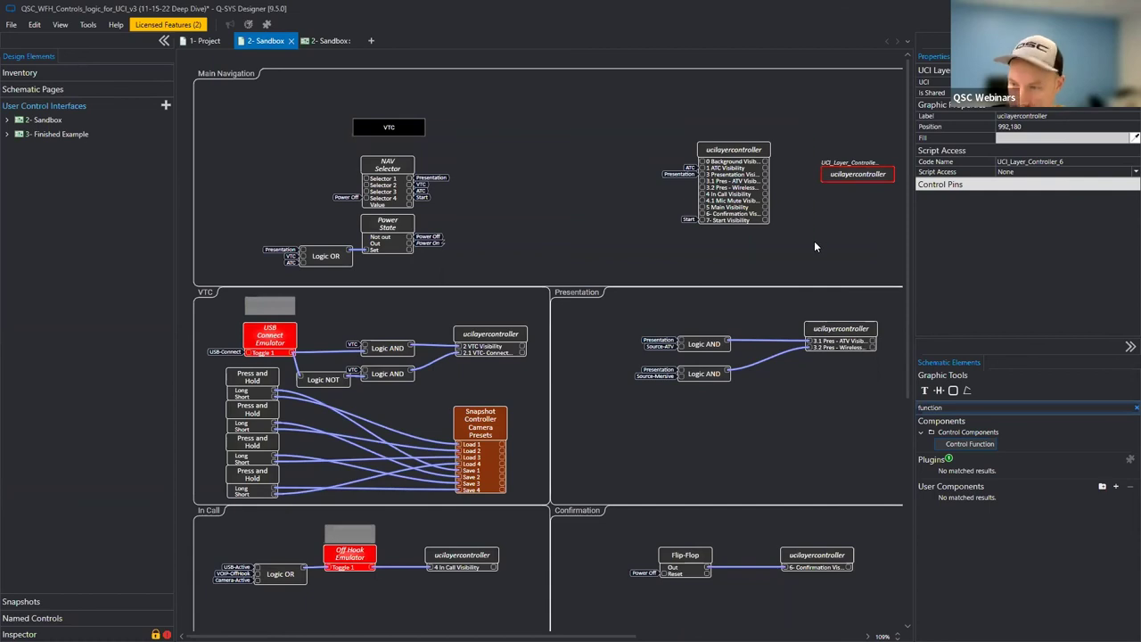
key("Delete")
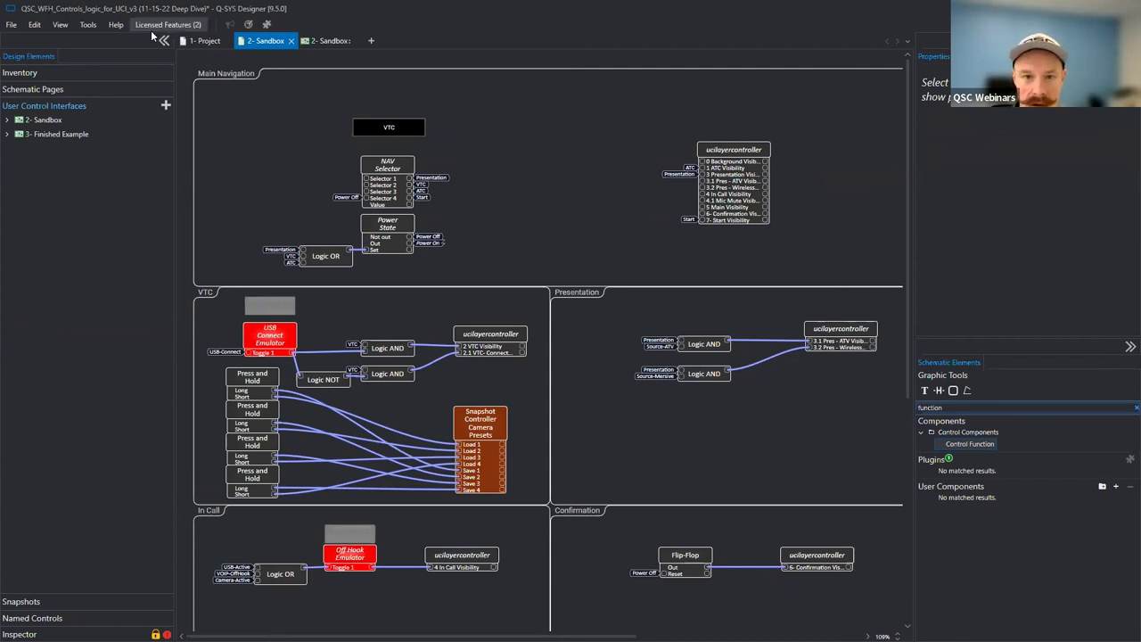
Open Relink UCI Controls for the Sandbox UCI, check its grouping and expand options, and close it without relinking.
left_click(328, 40)
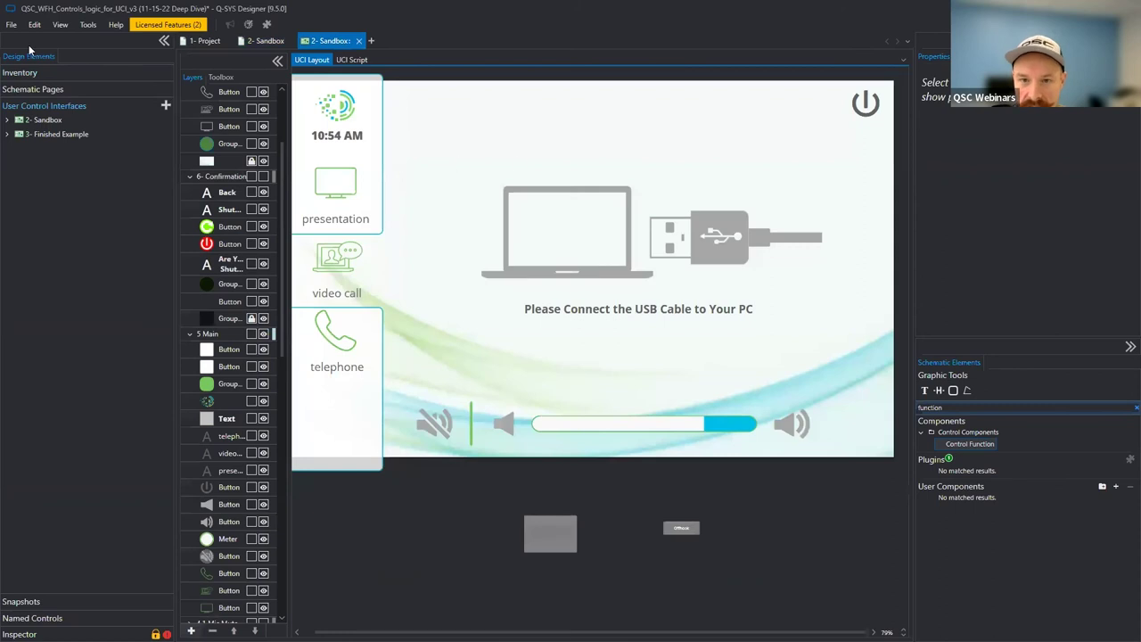
left_click(87, 24)
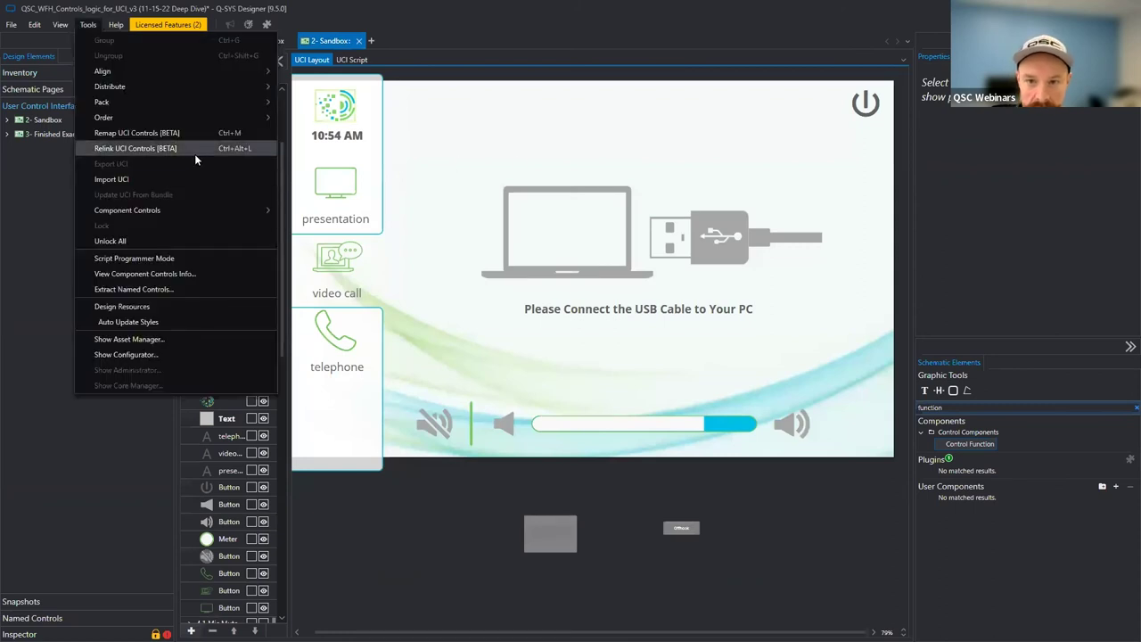
left_click(190, 146)
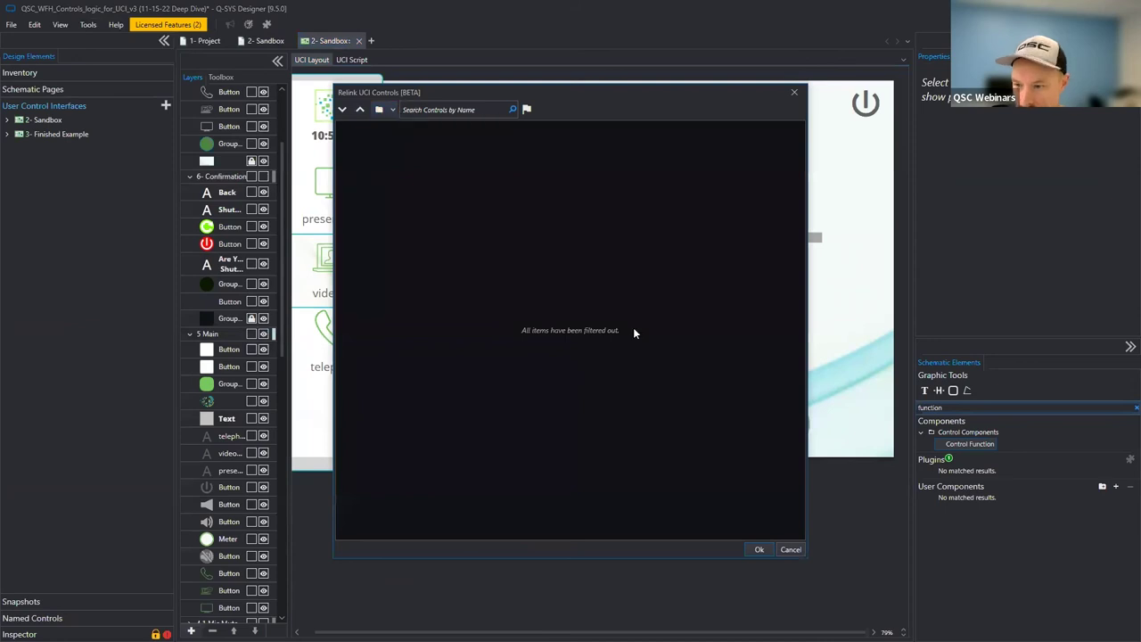
left_click(386, 112)
left_click(414, 132)
left_click(341, 110)
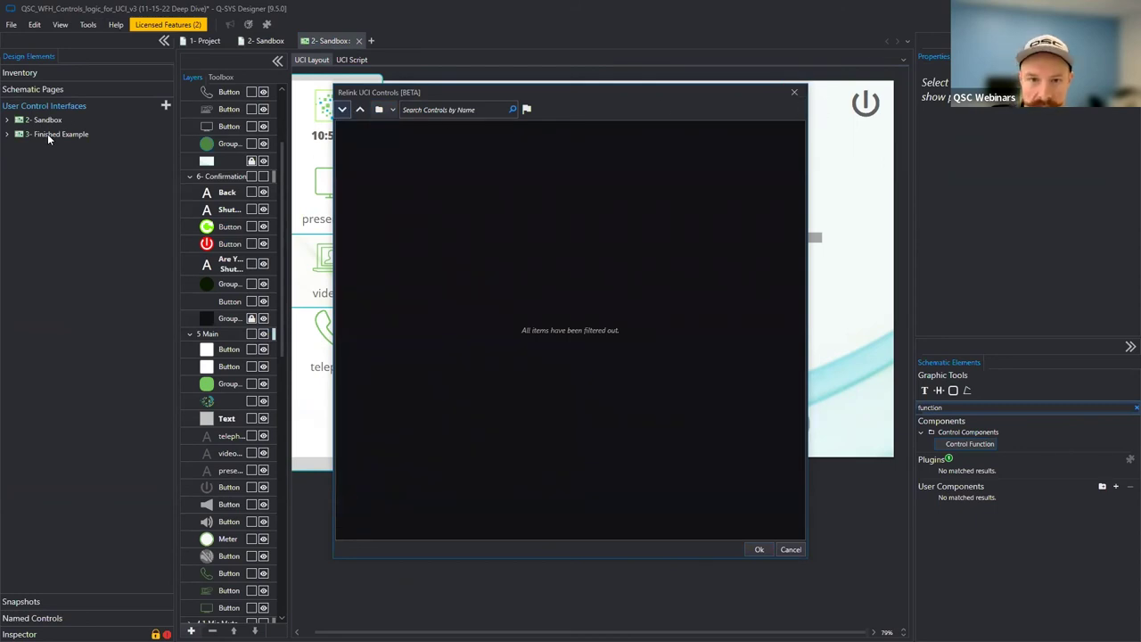
left_click(794, 90)
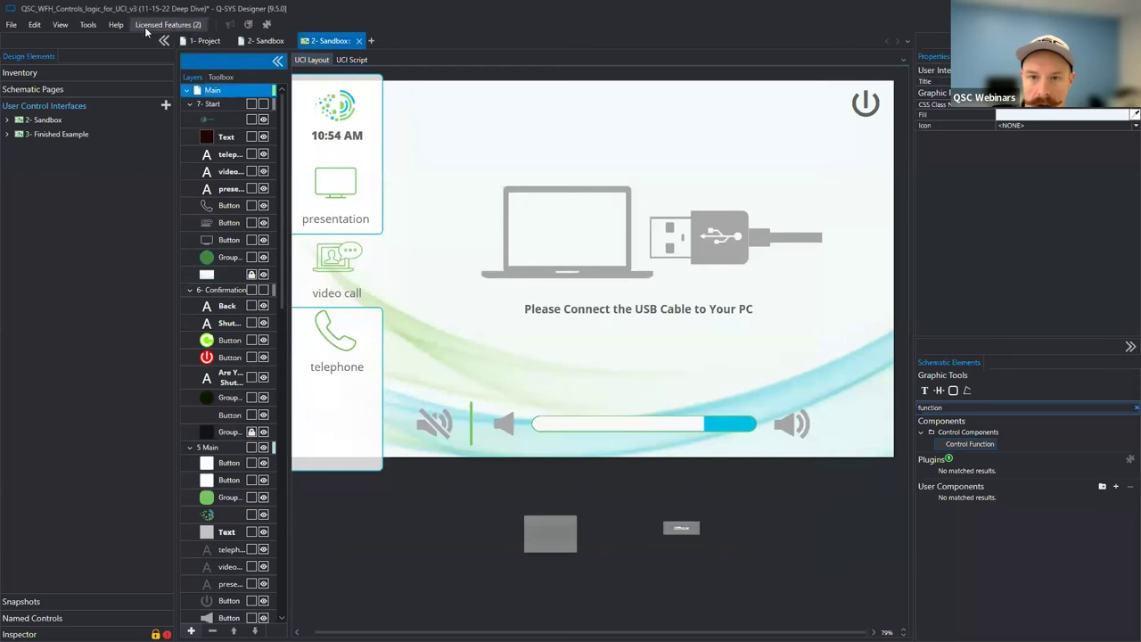
left_click(88, 24)
left_click(137, 142)
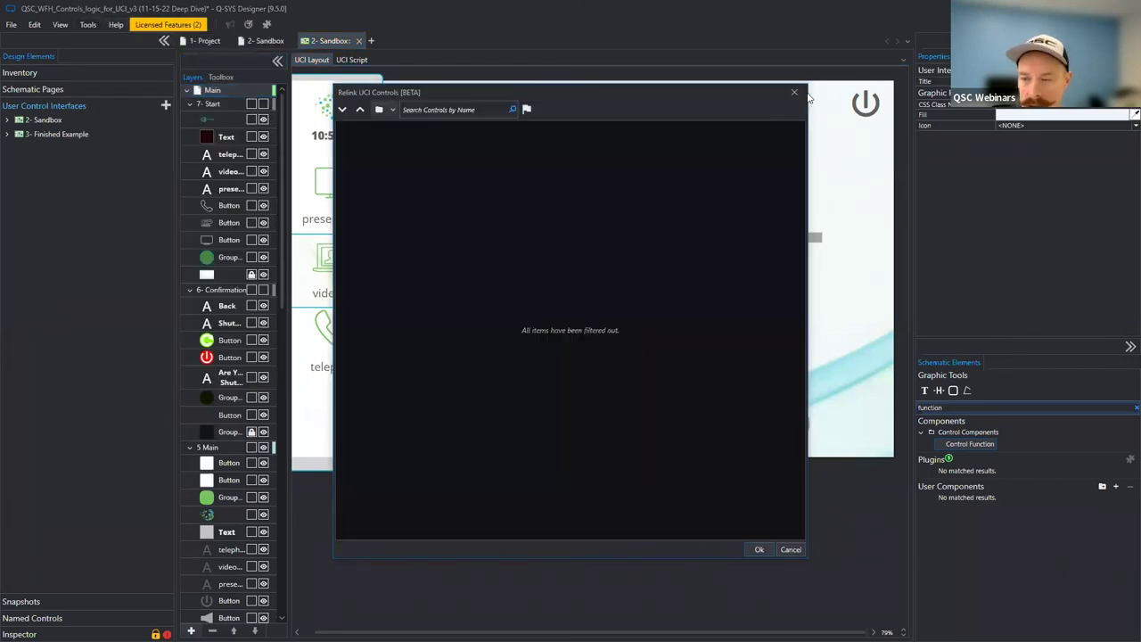
left_click(796, 93)
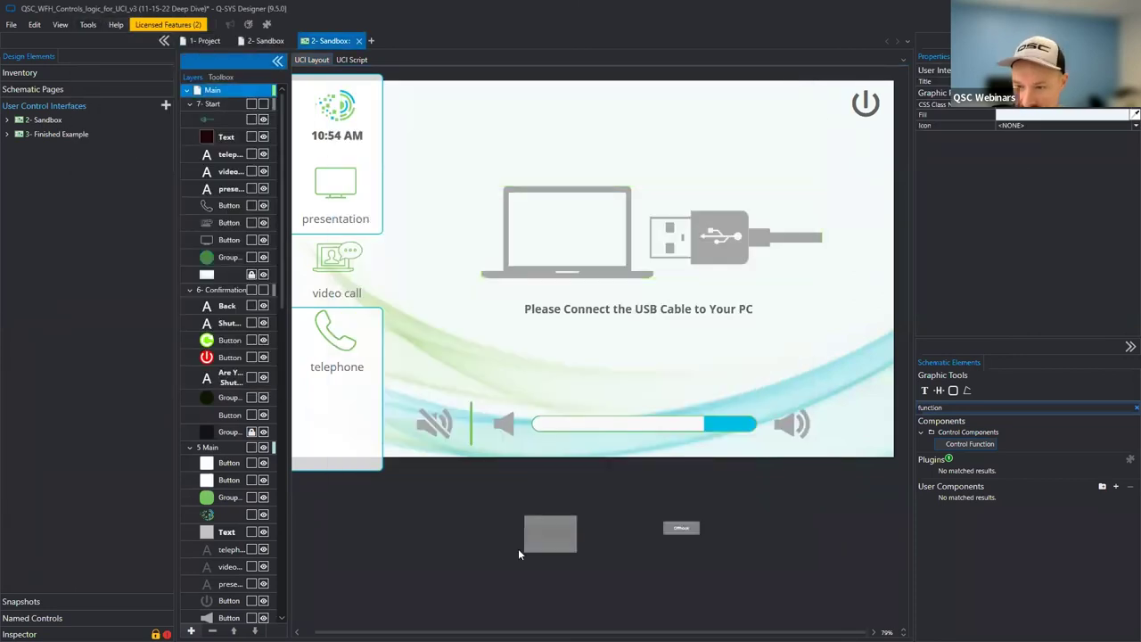
Delete the two grey emulator buttons placed below the UCI page.
left_click_drag(728, 515, 461, 599)
key("Delete")
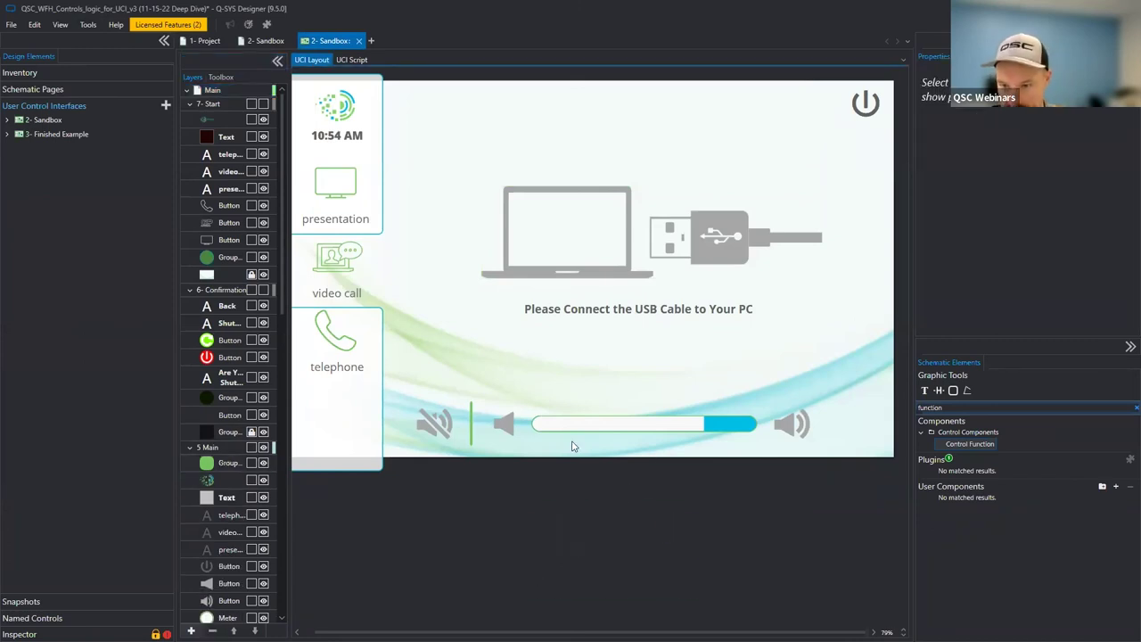
Open the Stereo Gain controls in the Project schematic, close them and delete the Stereo Gain block.
left_click(205, 41)
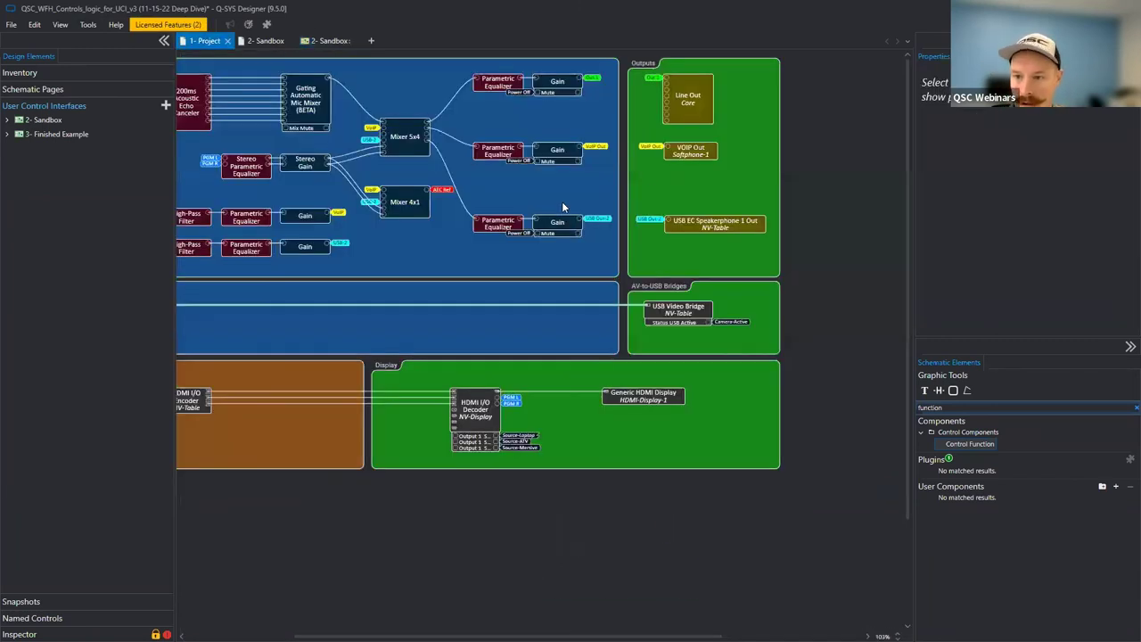
scroll(347, 228, "left", 2)
double_click(384, 162)
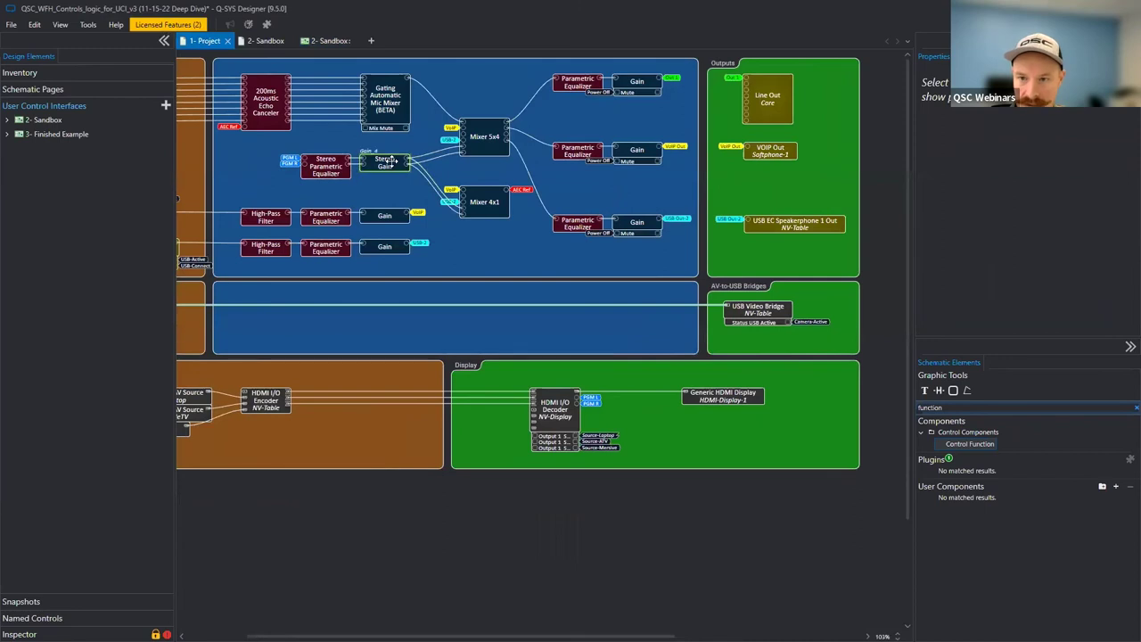
left_click(418, 231)
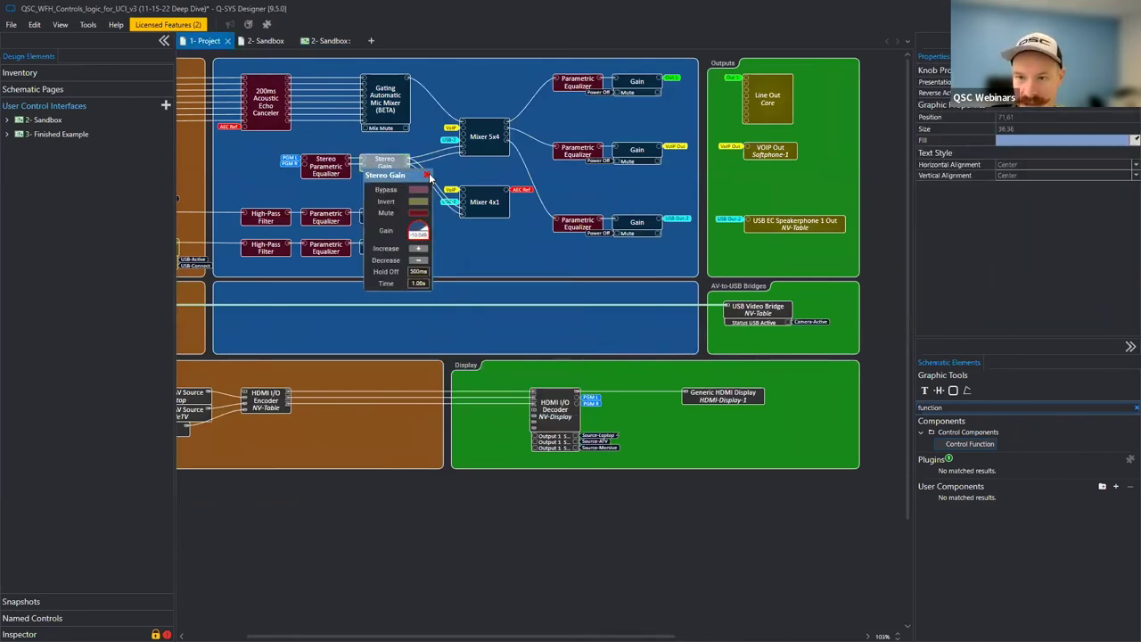
left_click(426, 174)
left_click(375, 166)
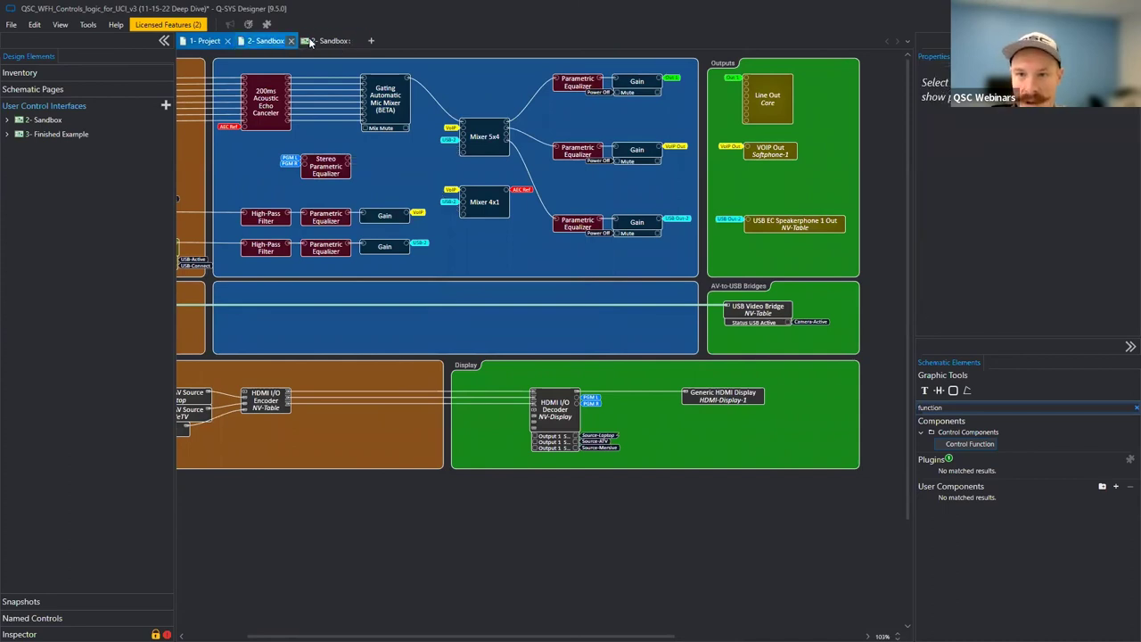
Examine the unlinked volume controls in the UCI and Relink UCI Controls grouped by page name, and cancel without relinking.
left_click(330, 41)
left_click(436, 418)
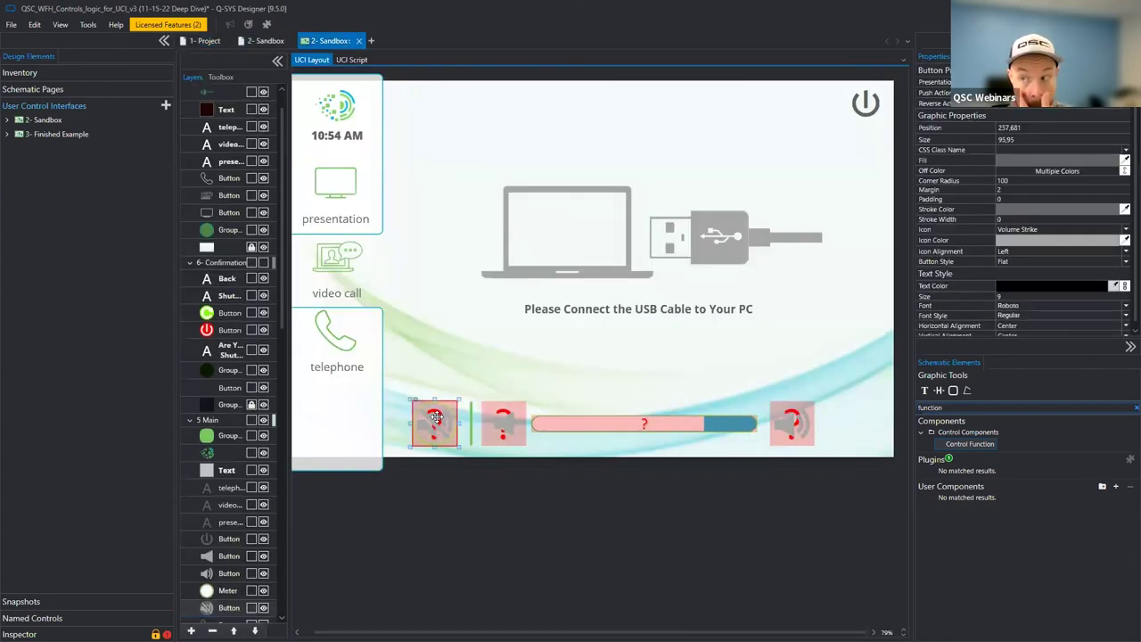
left_click(86, 24)
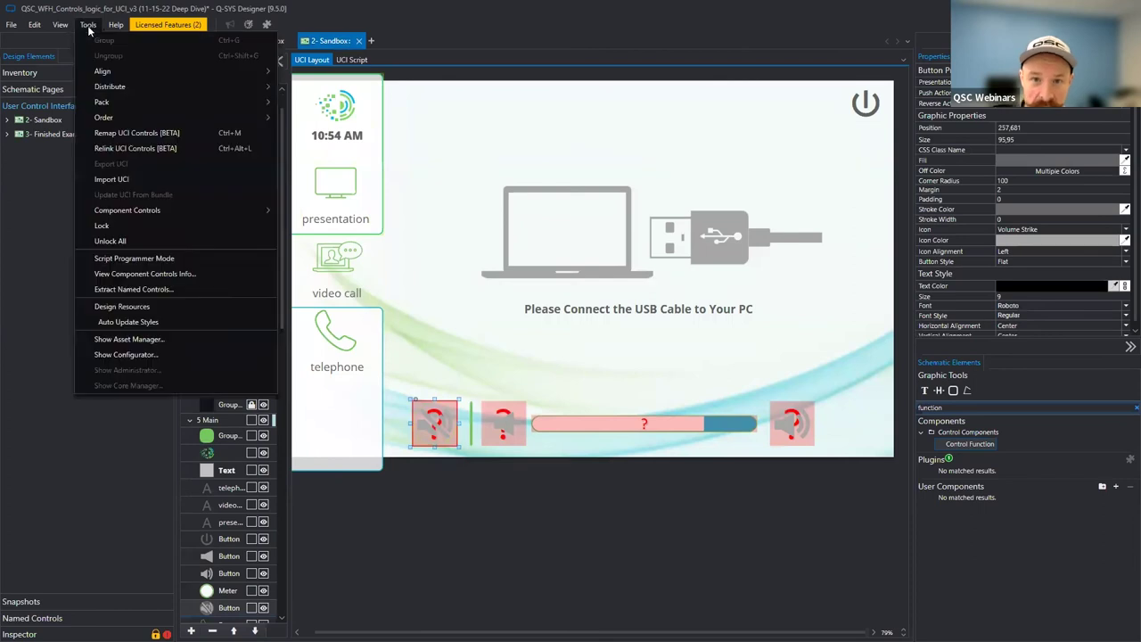
left_click(138, 148)
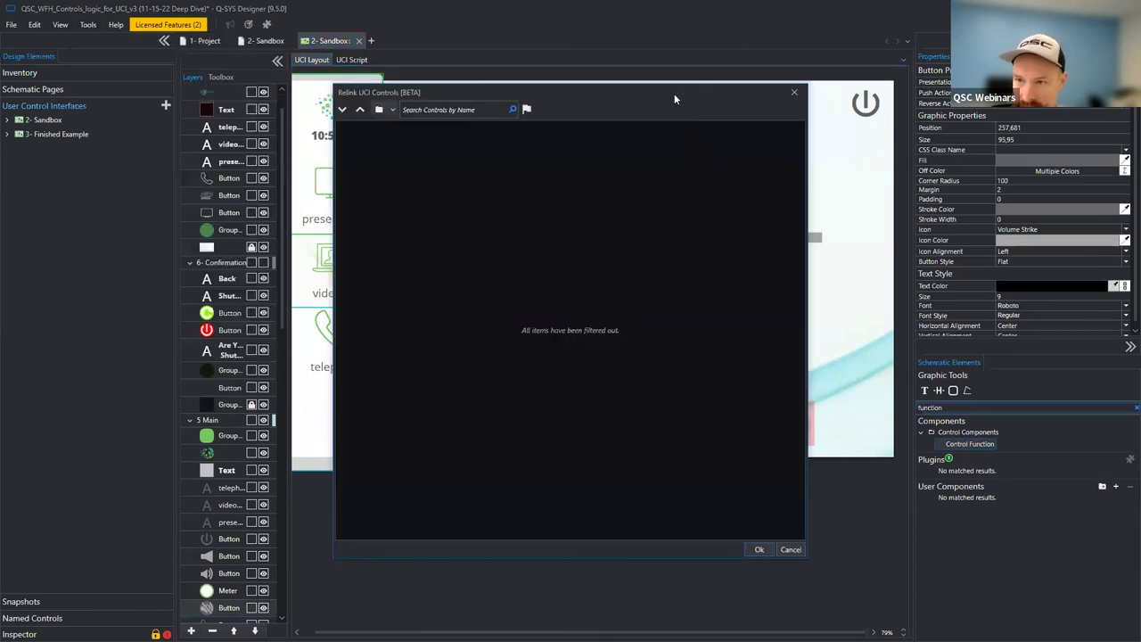
left_click_drag(683, 96, 975, 111)
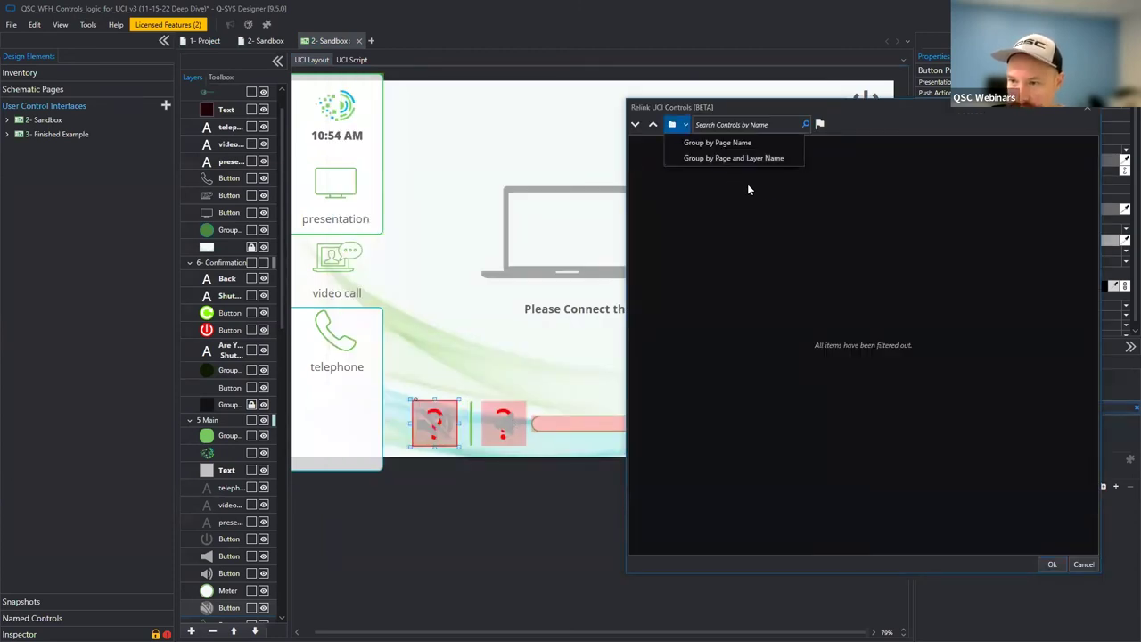
left_click(720, 143)
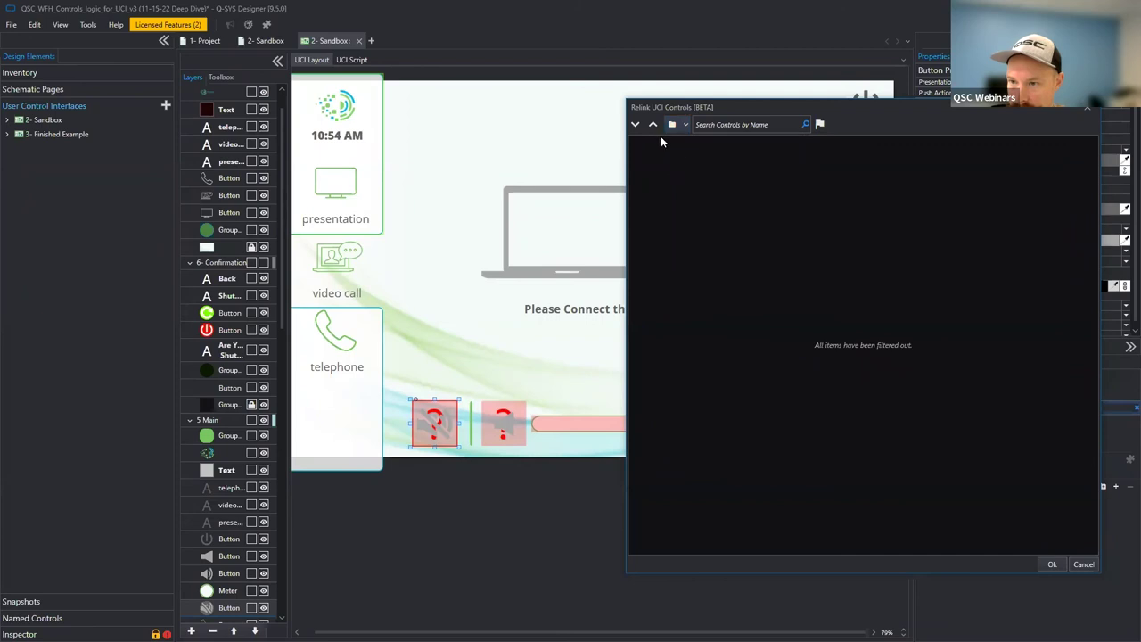
left_click(1082, 565)
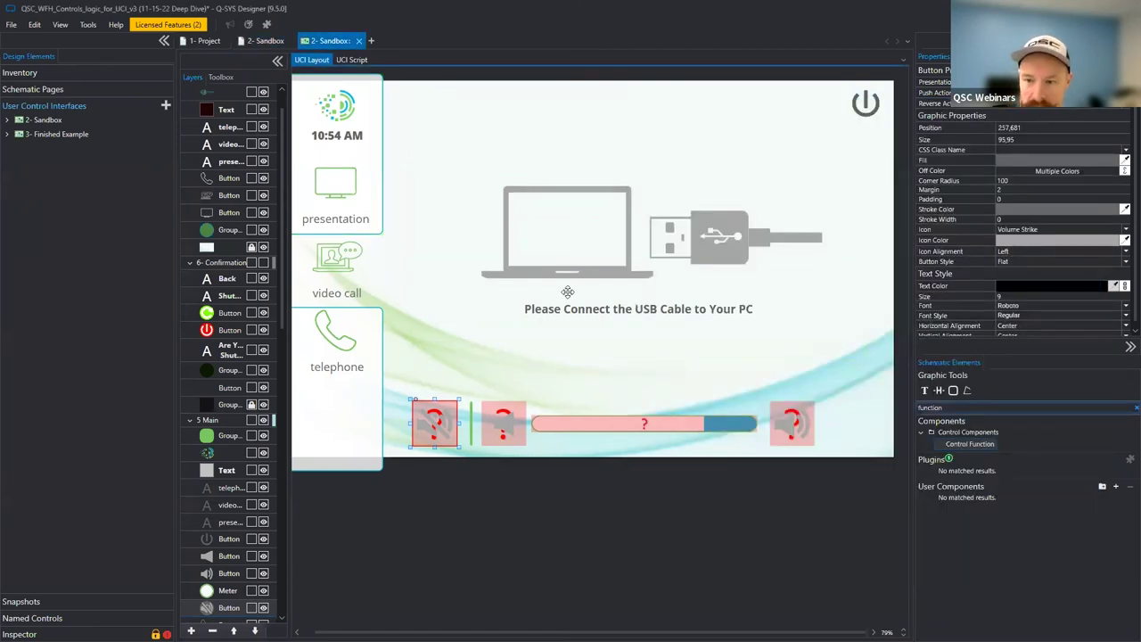
left_click(624, 486)
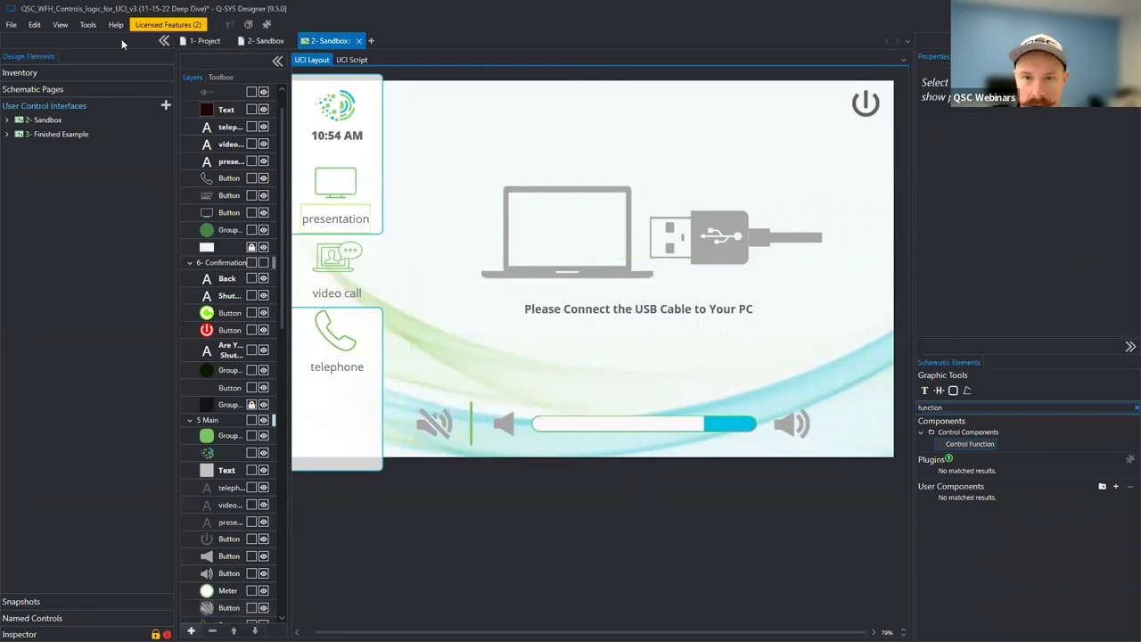
Open Remap UCI Controls for the Sandbox UCI, examine its list of mapped components and close it without remapping.
left_click(89, 24)
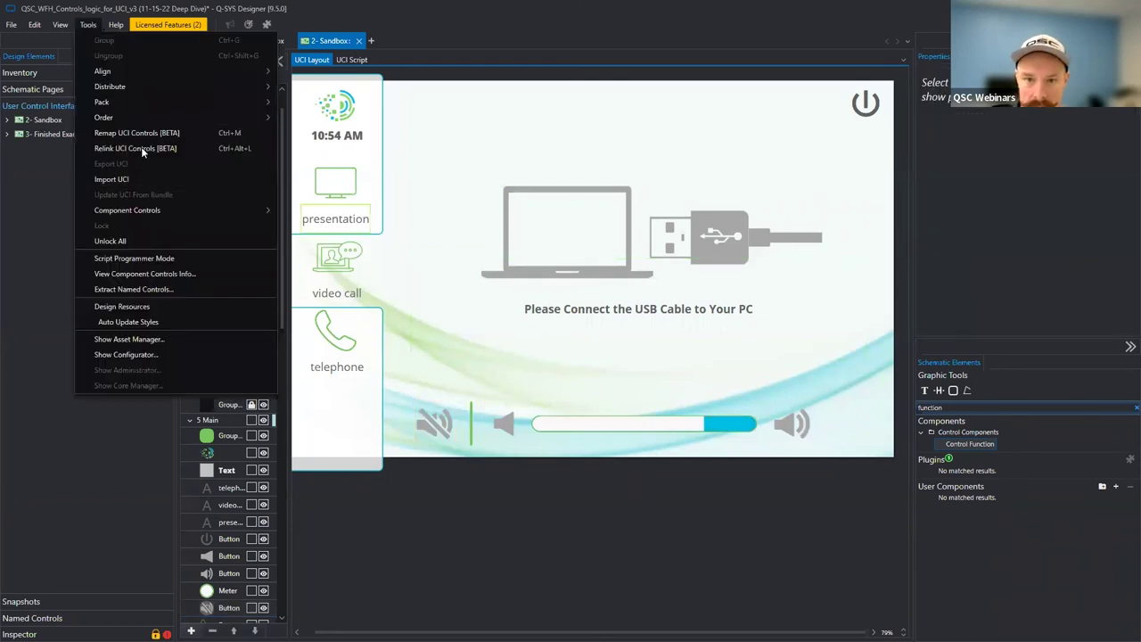
key("Escape")
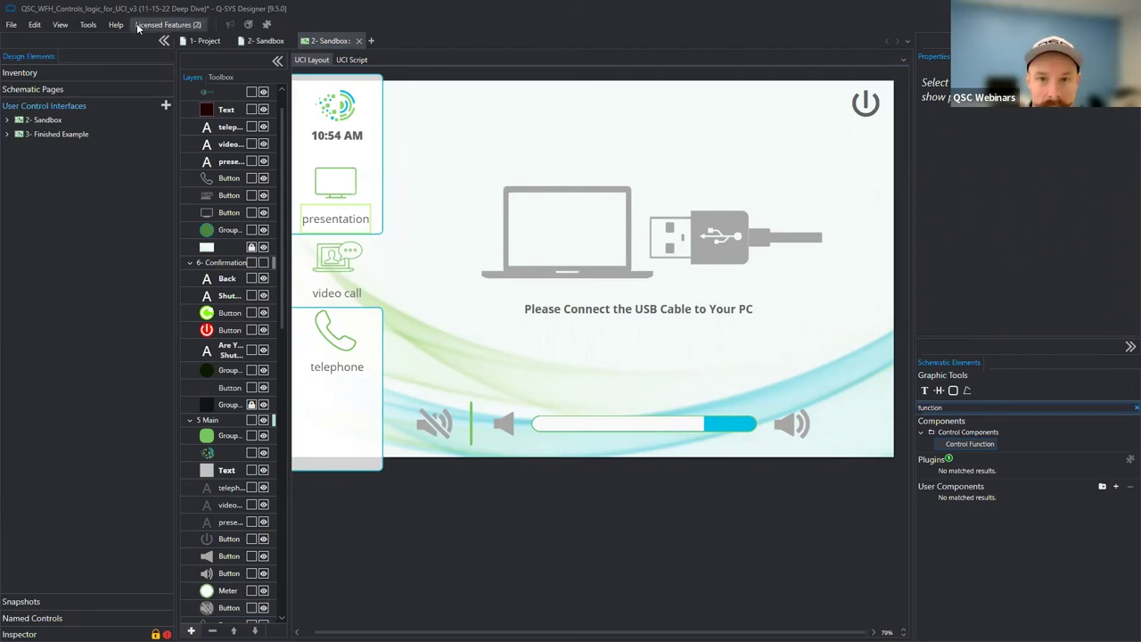
left_click(89, 25)
key("Escape")
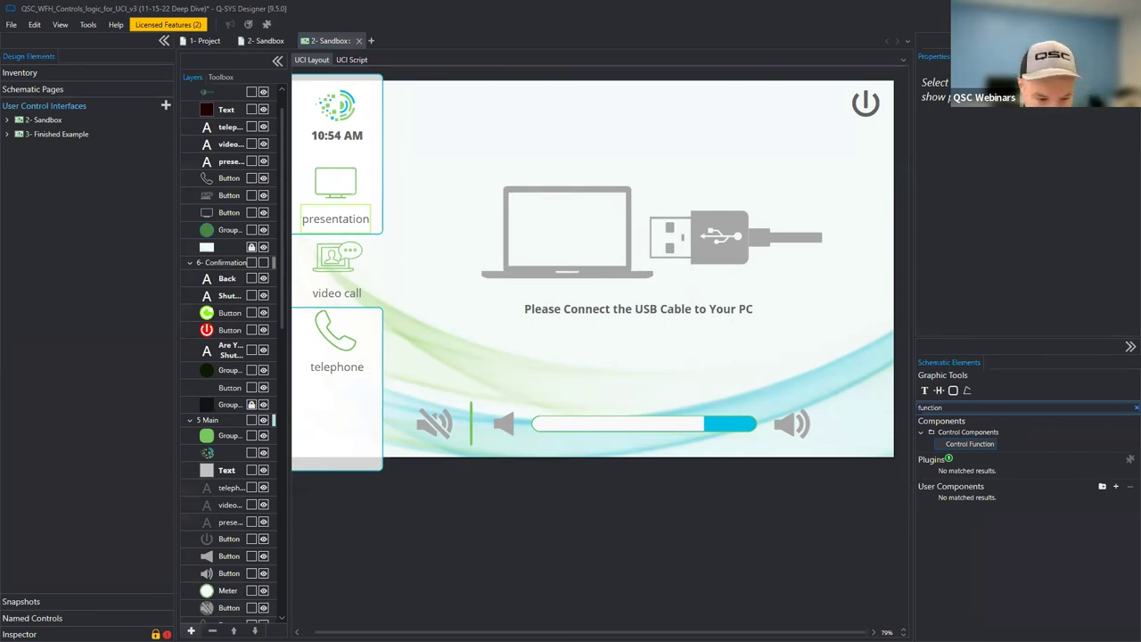
left_click(88, 25)
left_click(159, 132)
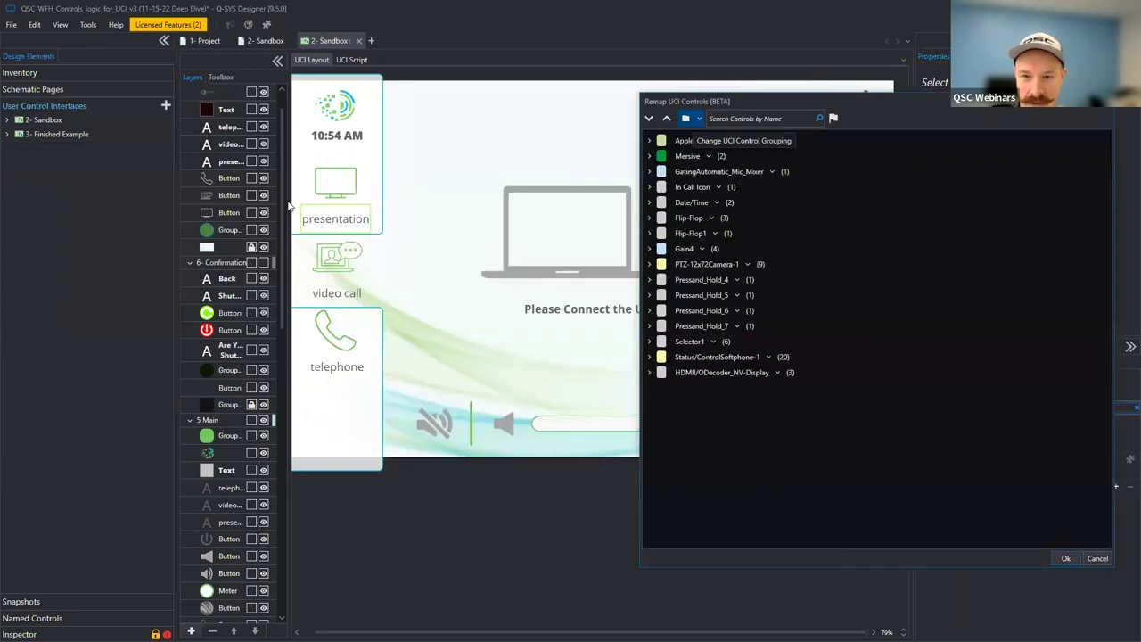
left_click(407, 249)
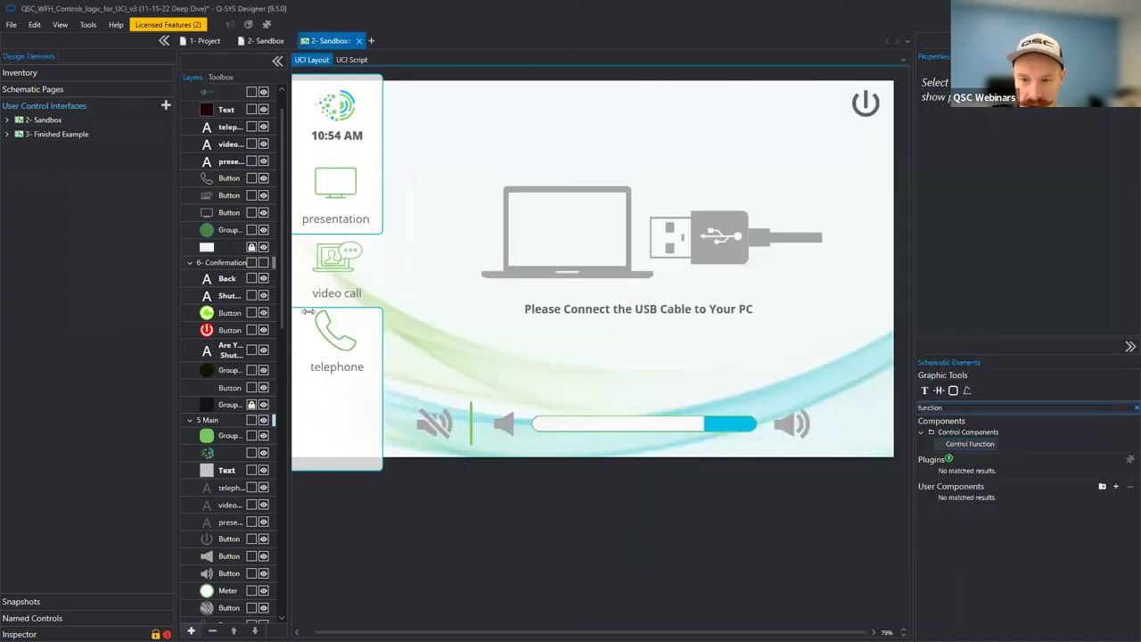
Collapse the expanded UCI layers, show the 1 ATC layer and hide the 2.1 VTC- Connect USB layer.
left_click(189, 103)
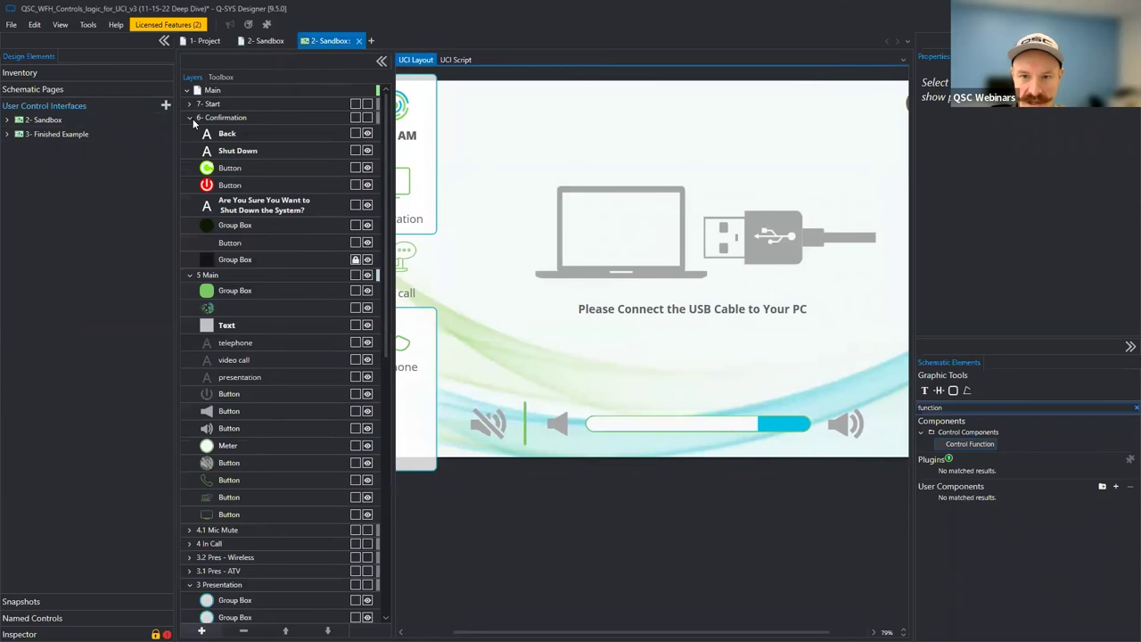
left_click(189, 117)
left_click(189, 132)
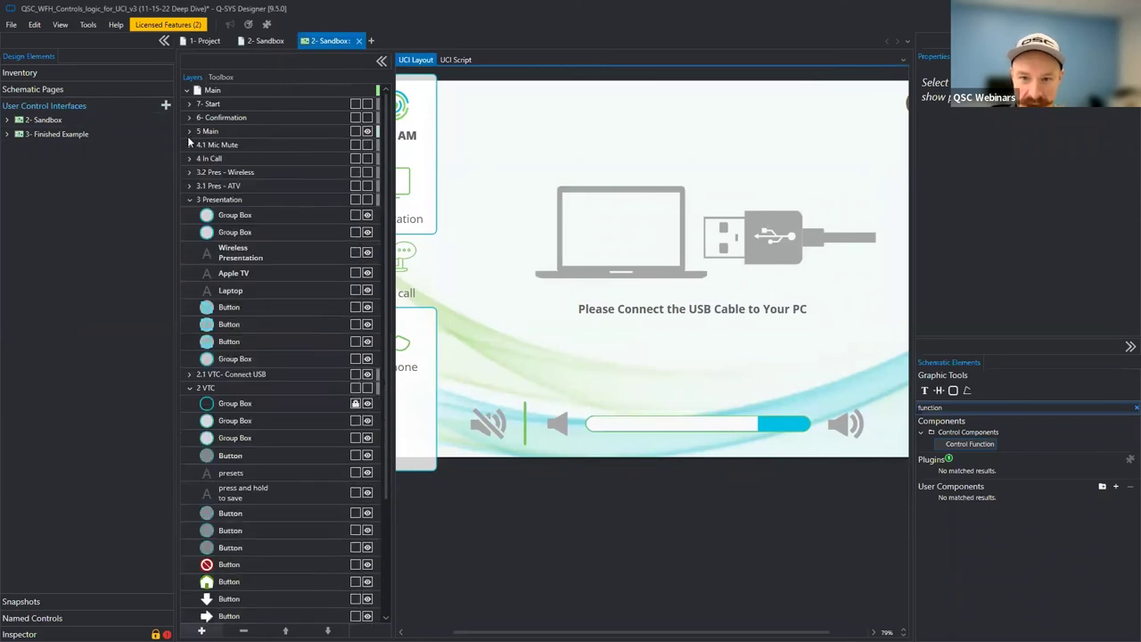
left_click(187, 201)
left_click(187, 227)
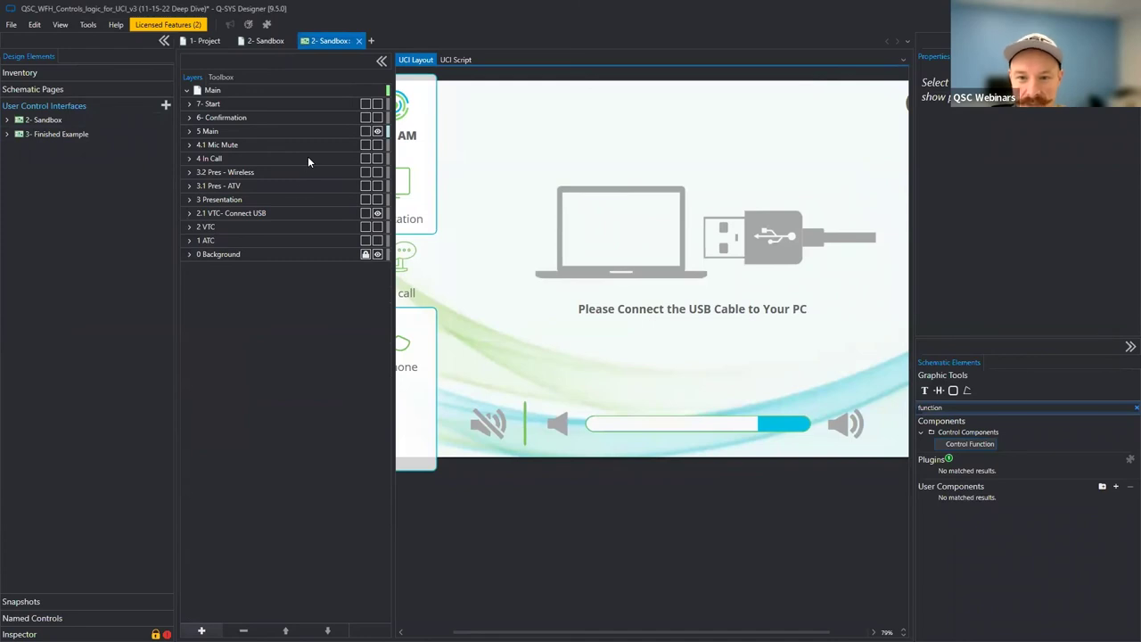
left_click(377, 240)
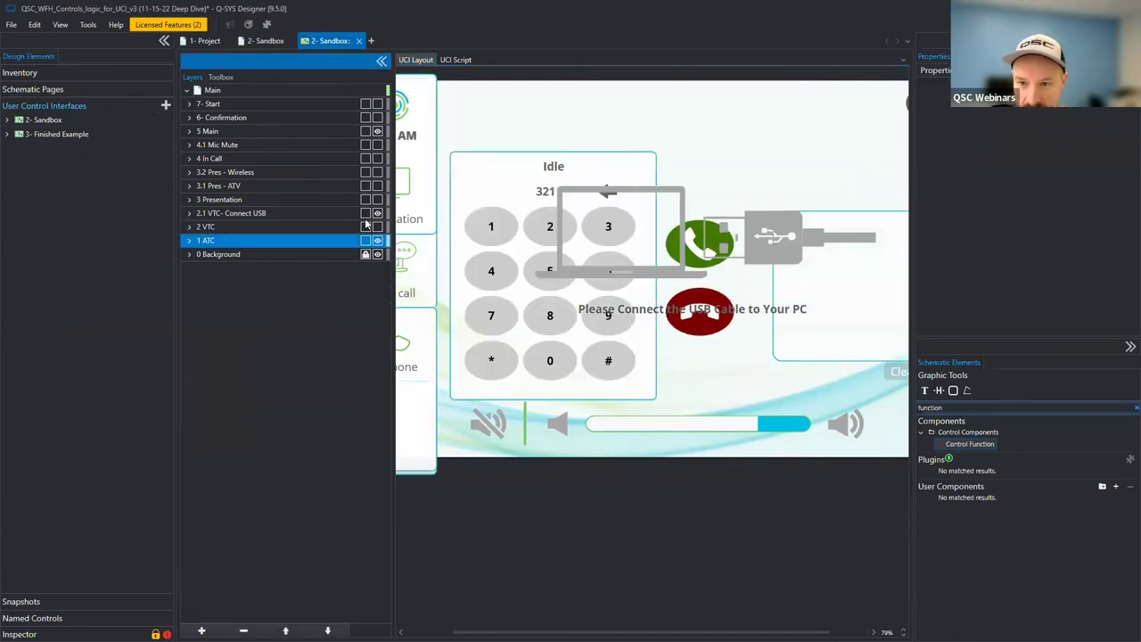
left_click(375, 132)
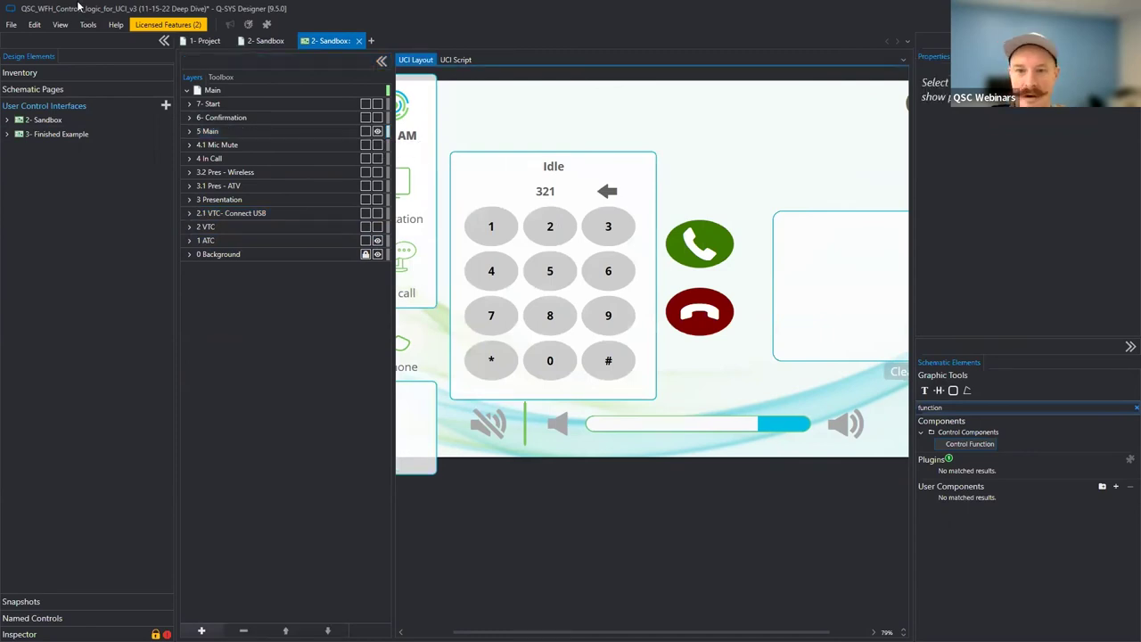
Add a second Streaming I/O Softphone to the project's inventory.
left_click(207, 41)
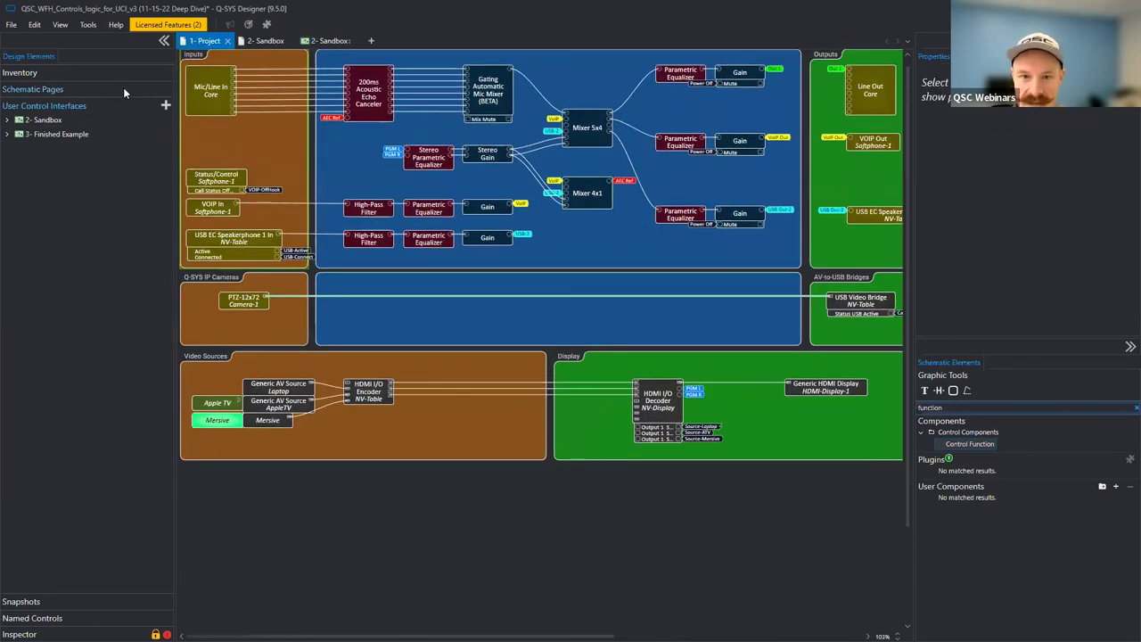
left_click(106, 75)
left_click(165, 75)
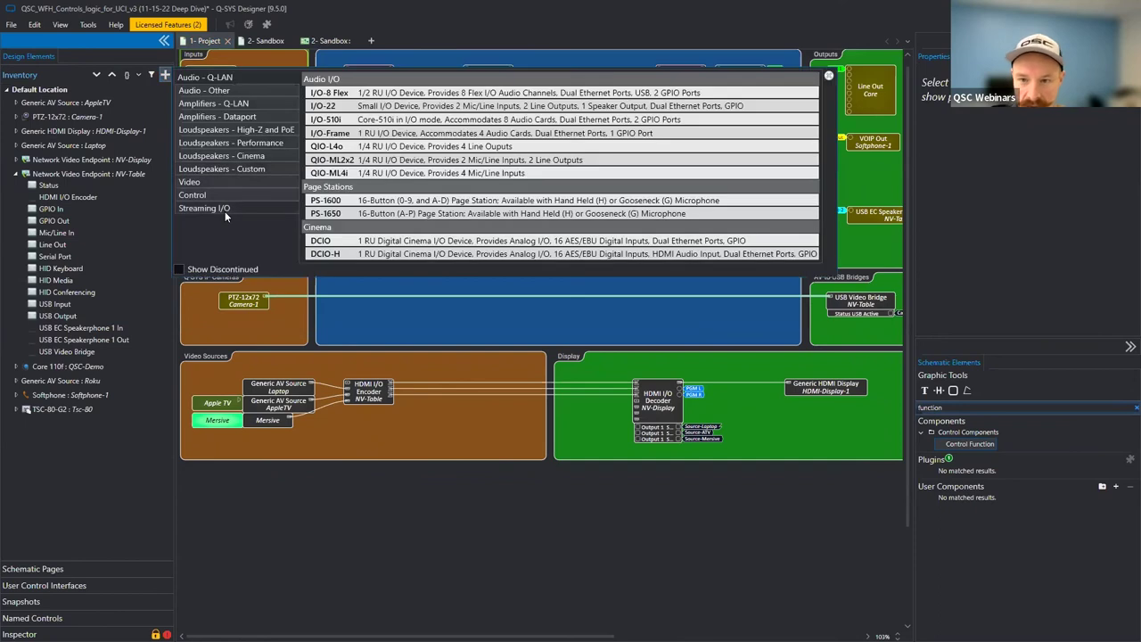
left_click(224, 211)
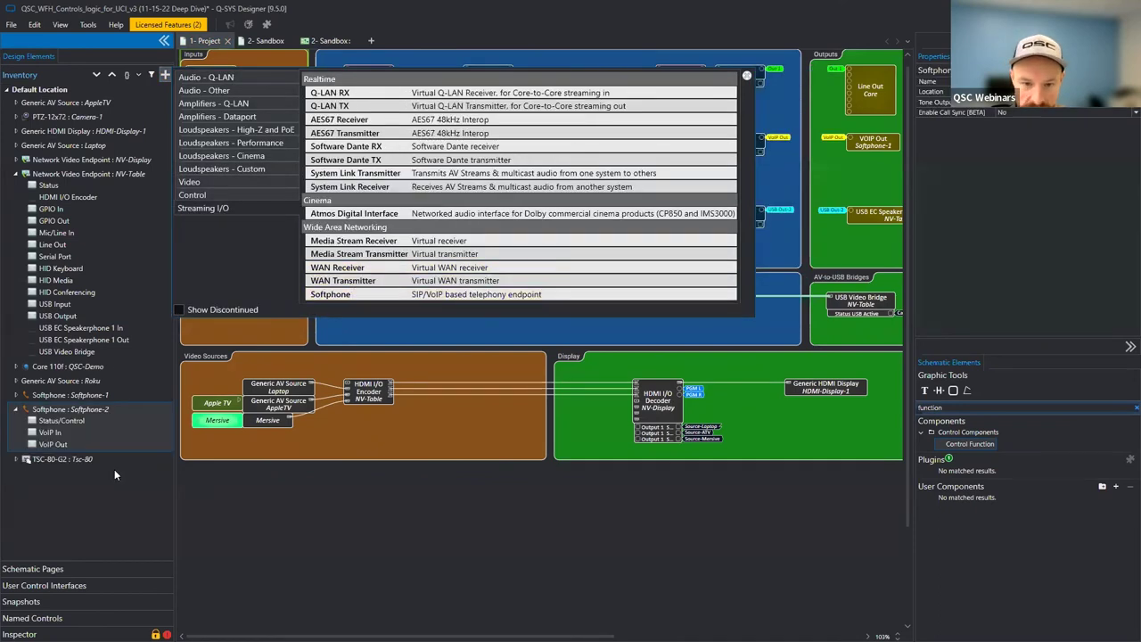
Place the Status/Control block of Softphone-2 in the Inputs area of the Project schematic, above the Softphone-1 Status/Control block.
left_click(114, 469)
left_click_drag(202, 132, 190, 138)
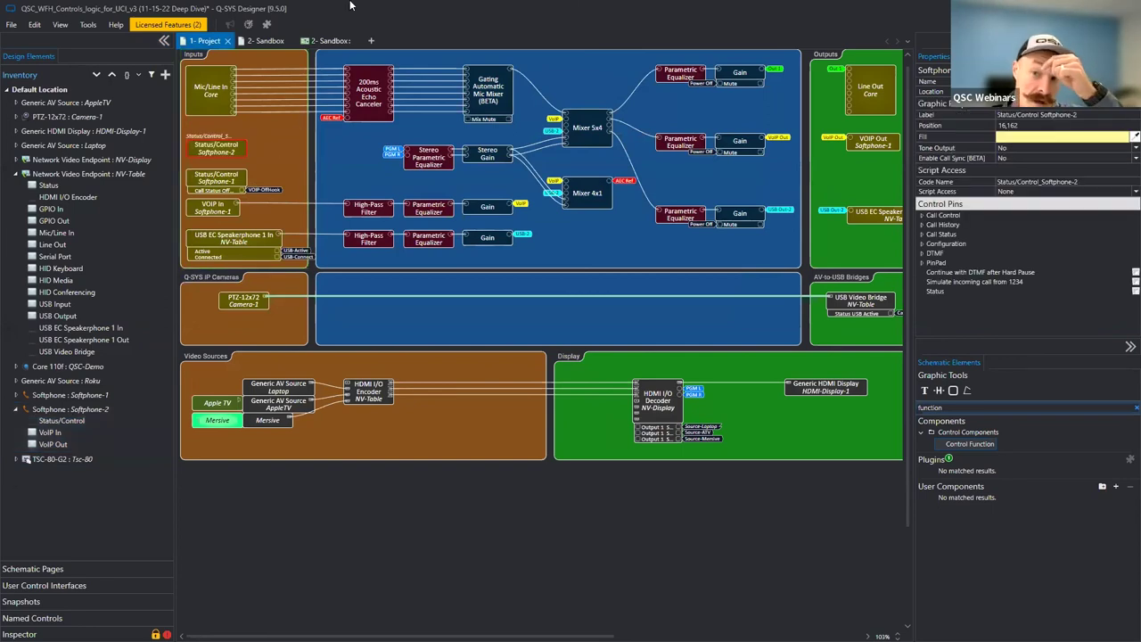
Remap the Sandbox UCI controls from Status/Control Softphone-1 to Status/Control Softphone-2.
left_click(323, 41)
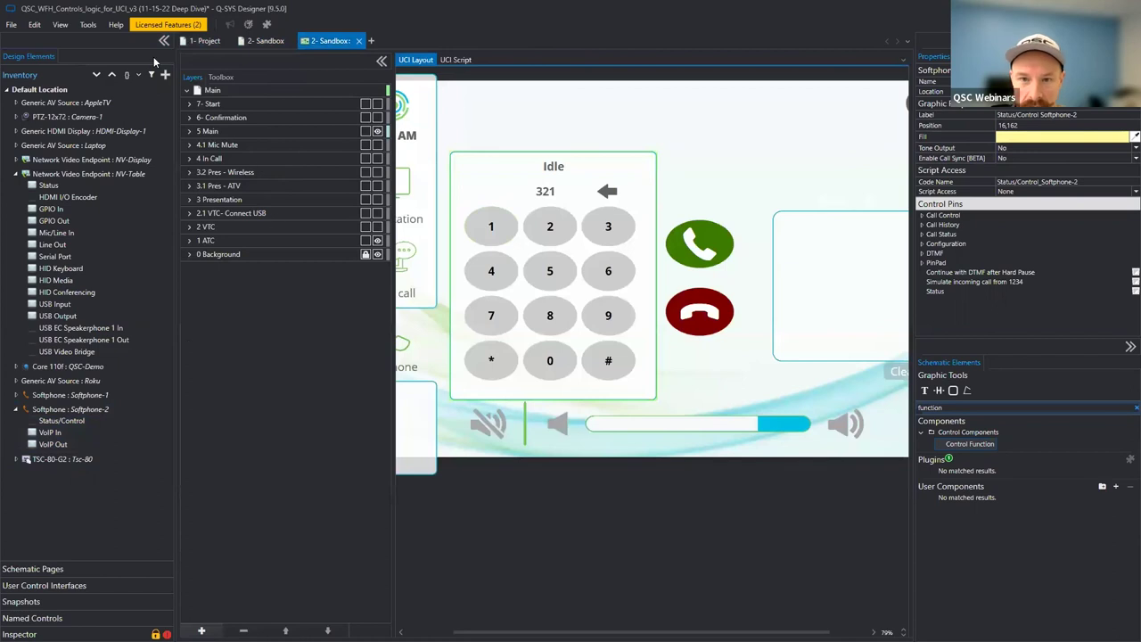
left_click(88, 25)
left_click(222, 157)
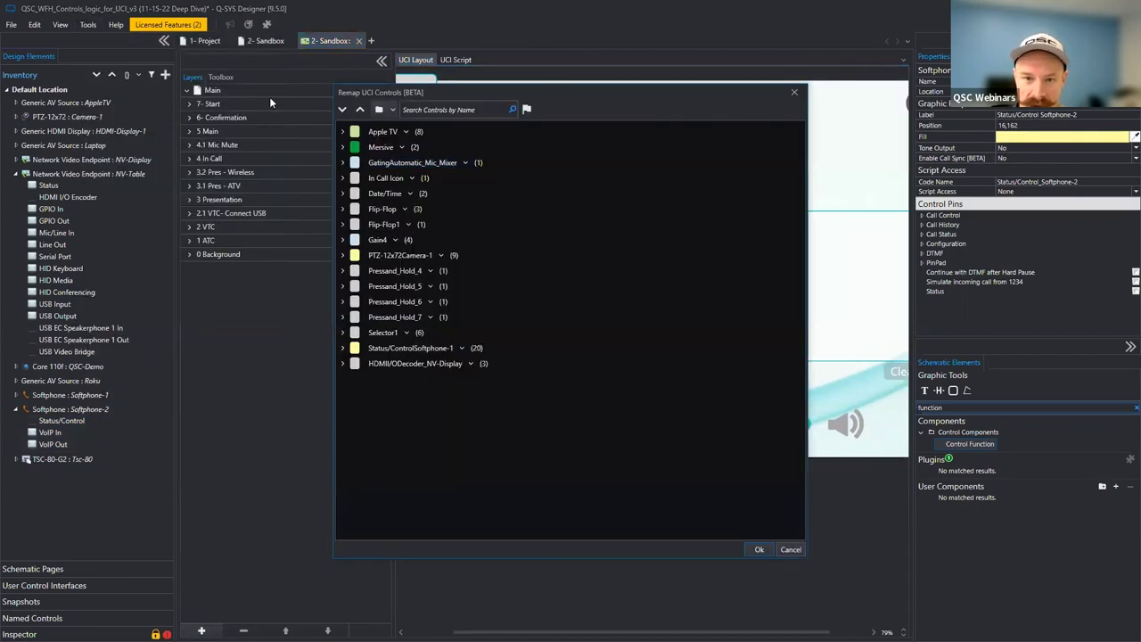
left_click_drag(392, 91, 113, 99)
left_click(182, 355)
left_click(492, 225)
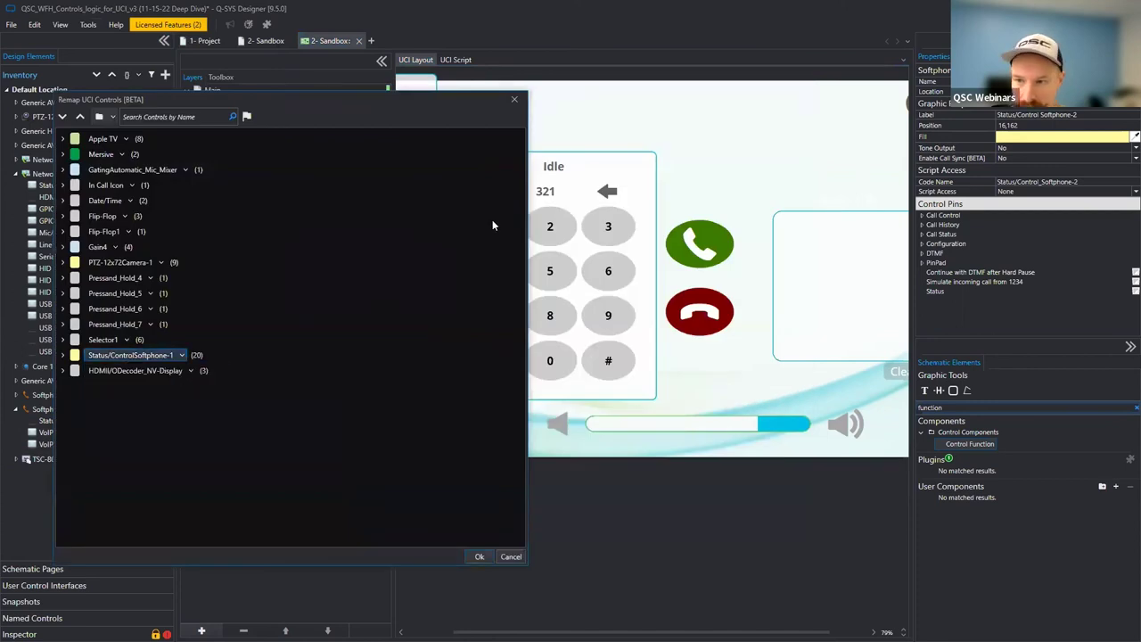
left_click(63, 356)
left_click(139, 356)
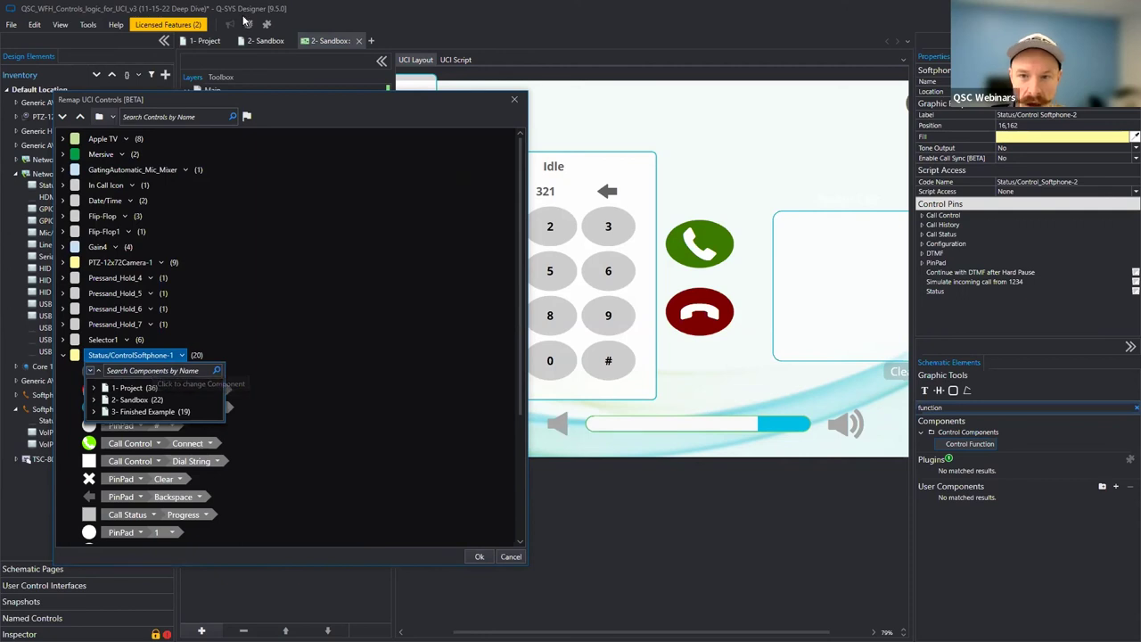
left_click(125, 400)
left_click(230, 62)
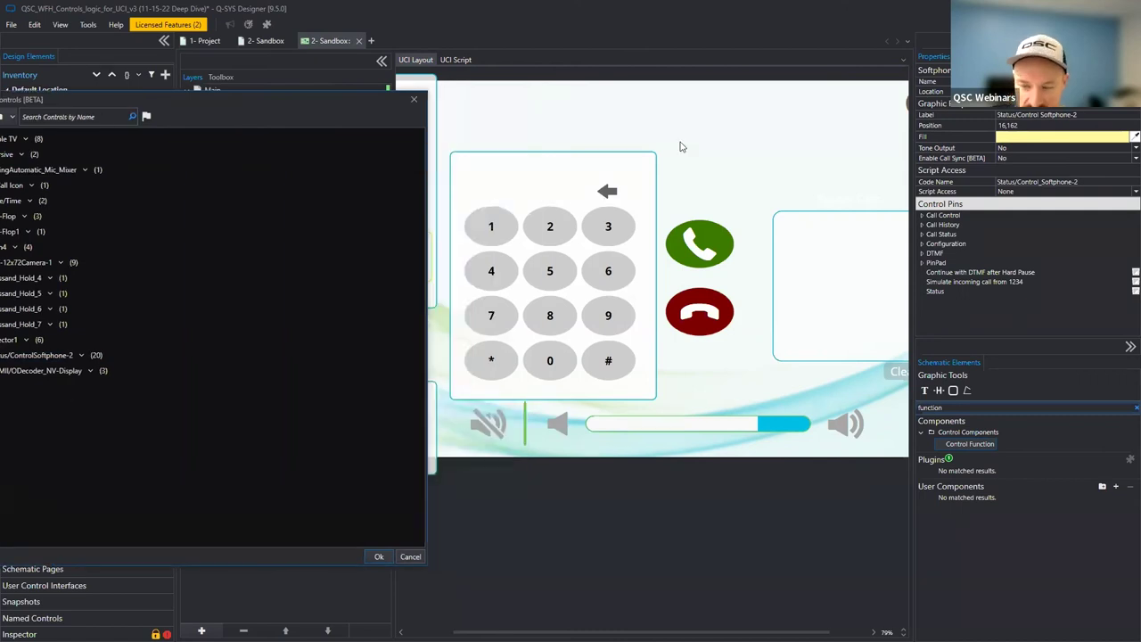
left_click(379, 558)
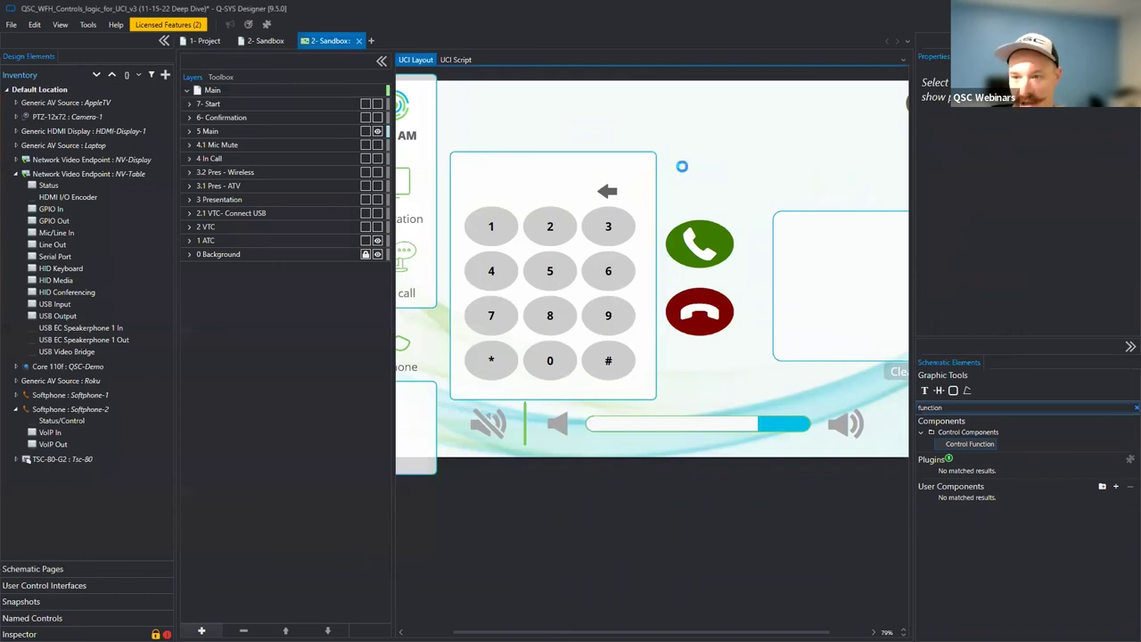
Emulate the design and show the Status/Control Softphone-2 control panel on the Project schematic above the tiled Sandbox UCI.
key("F6")
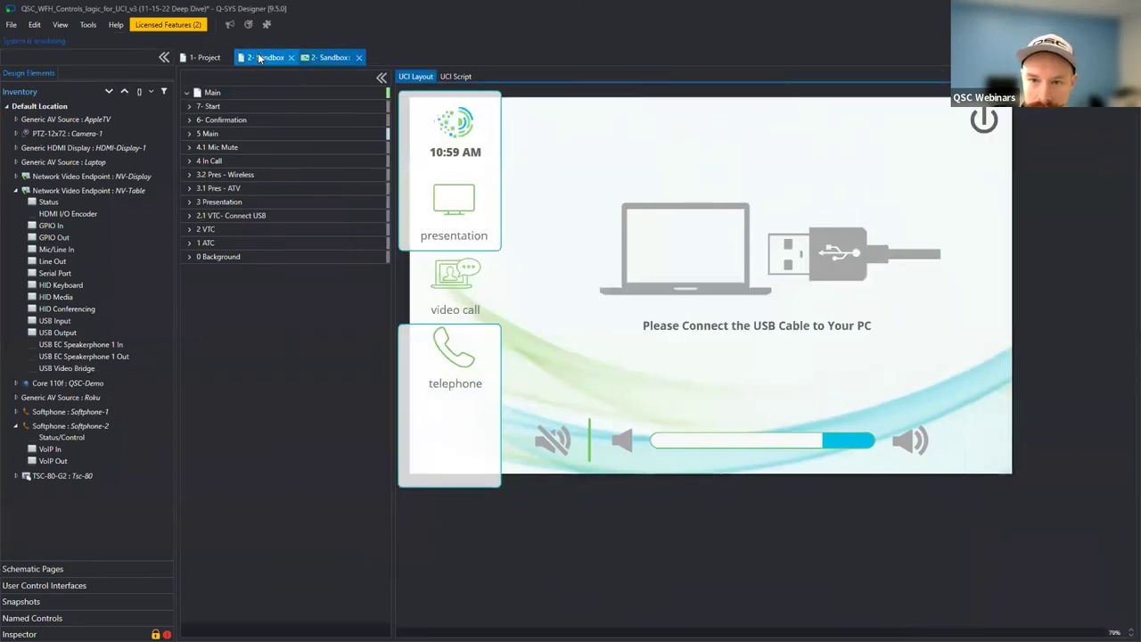
left_click(265, 57)
left_click(197, 55)
double_click(216, 165)
left_click(324, 58)
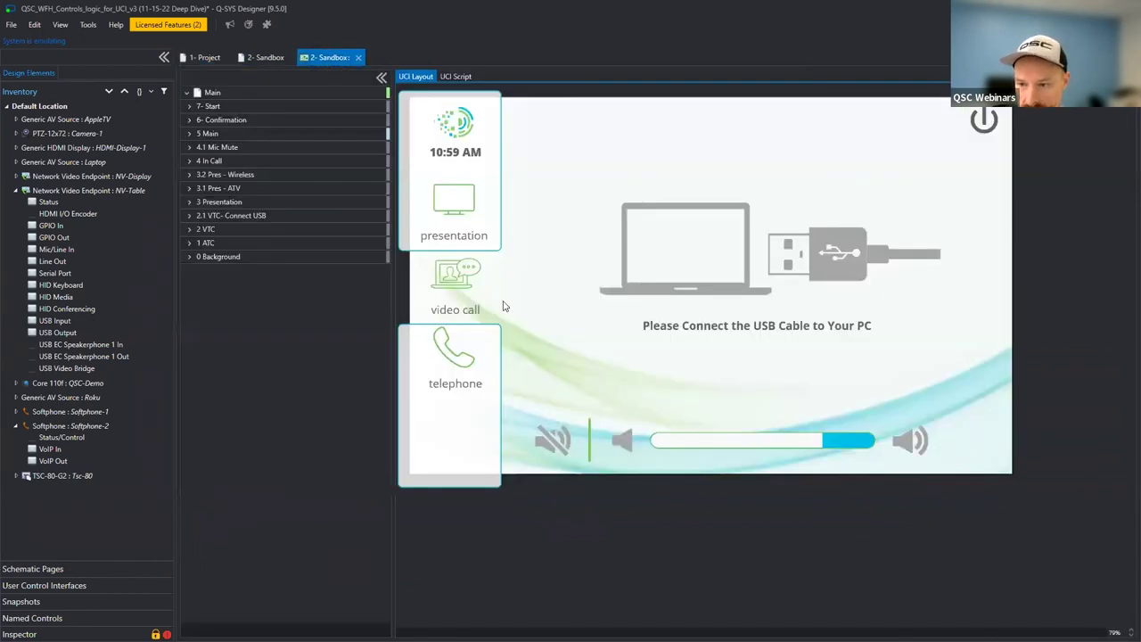
scroll(451, 523, "down", 3)
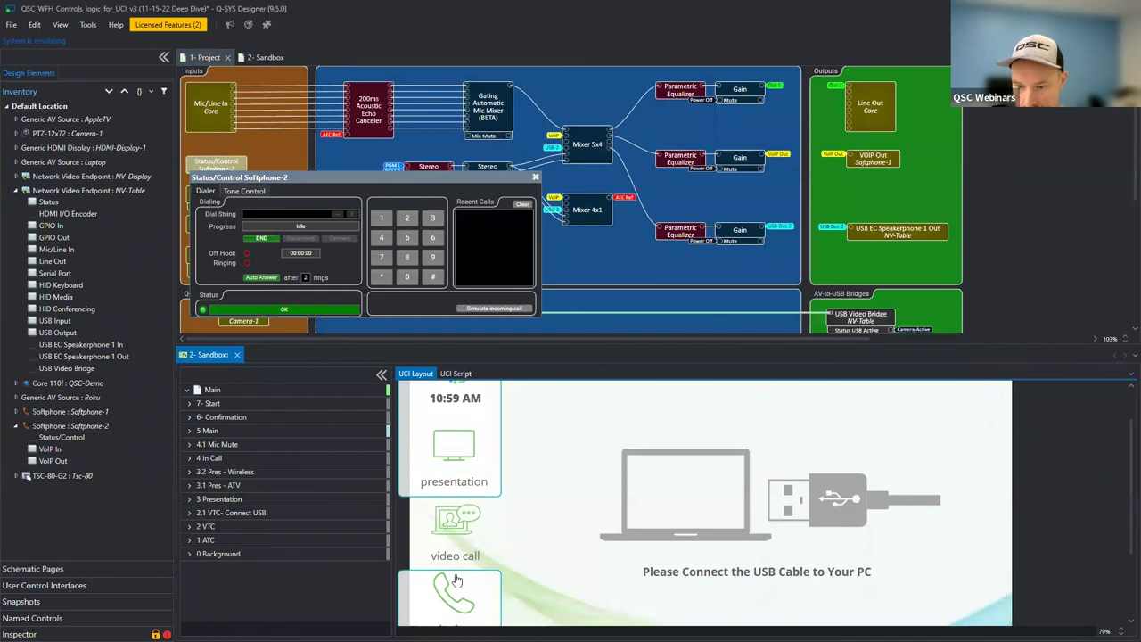
Open the telephone page of the Sandbox UCI and enter a test number on its keypad with the Softphone-2 panel in view.
left_click(450, 523)
left_click(672, 463)
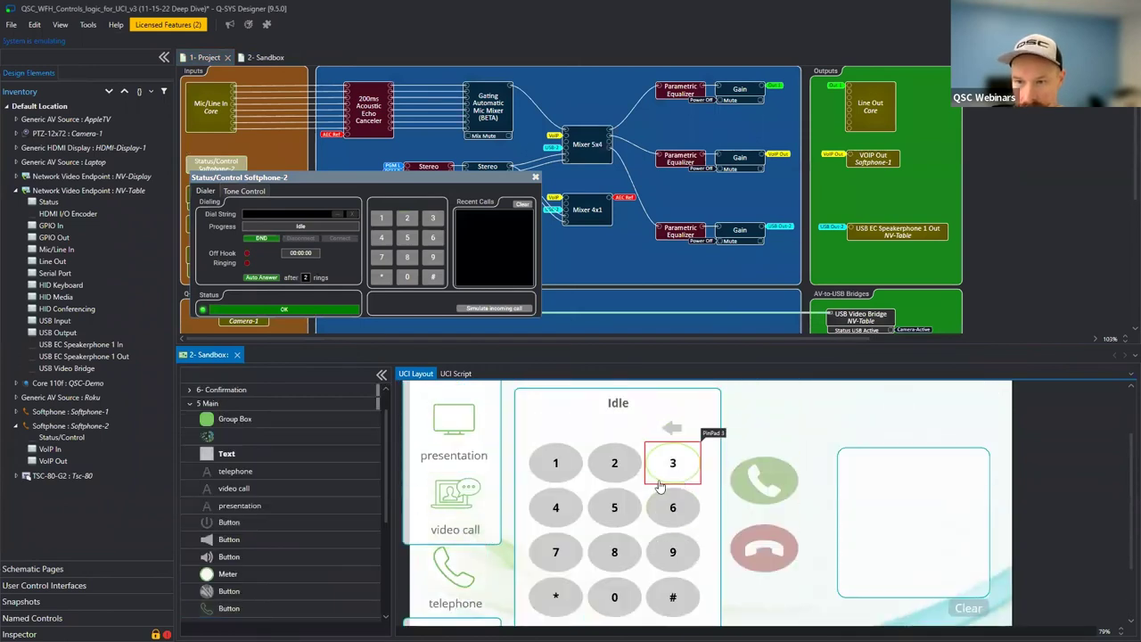
left_click(614, 463)
left_click(614, 507)
left_click_drag(226, 174, 347, 151)
left_click(556, 463)
left_click(614, 462)
left_click(672, 463)
left_click(670, 525)
left_click(672, 554)
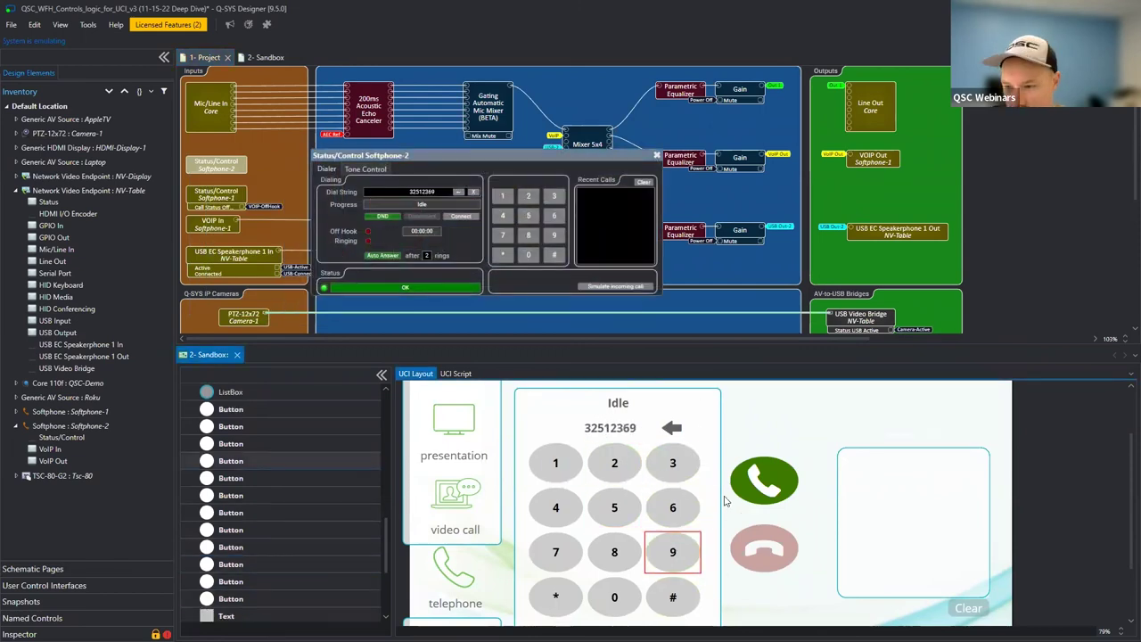
Delete the last five digits of the dial string with the UCI's backspace control.
left_click(673, 429)
left_click(672, 429)
left_click(673, 428)
left_click(672, 428)
left_click(672, 429)
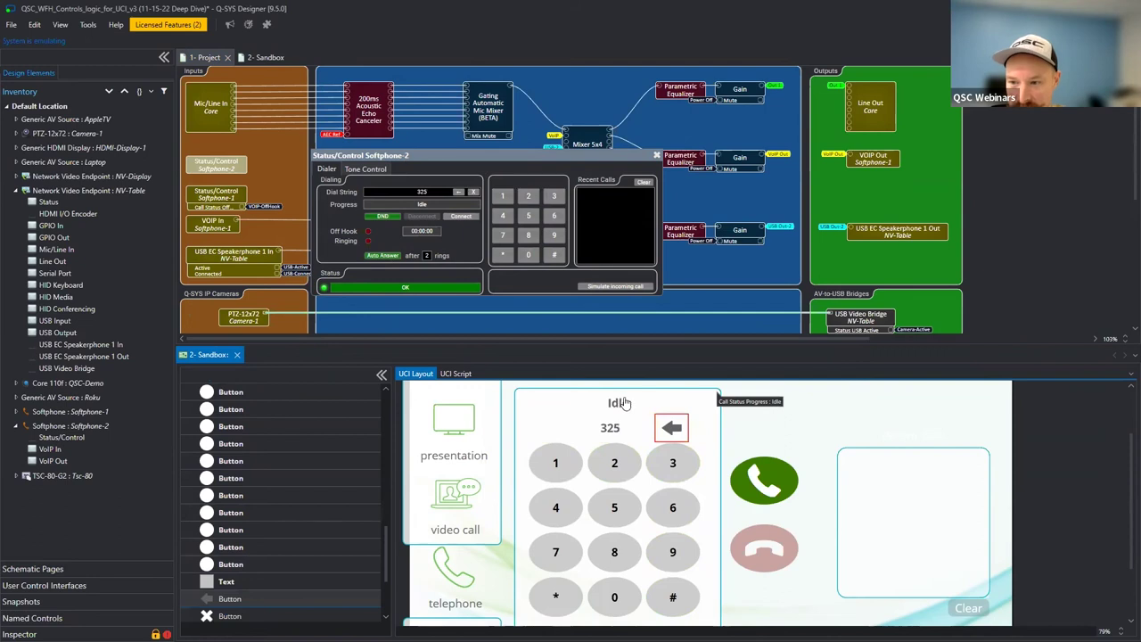
Enter five more digits on the UCI keypad and test connecting and ending the call on Softphone-2.
left_click(615, 463)
left_click(614, 462)
left_click(614, 508)
left_click(614, 507)
left_click(672, 507)
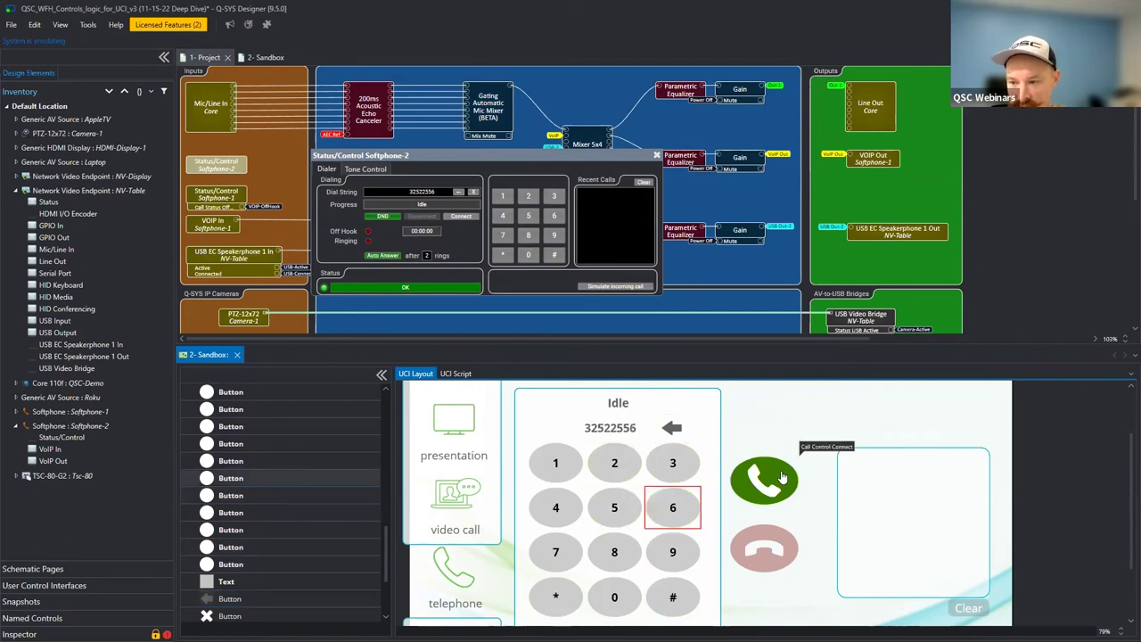
left_click(764, 481)
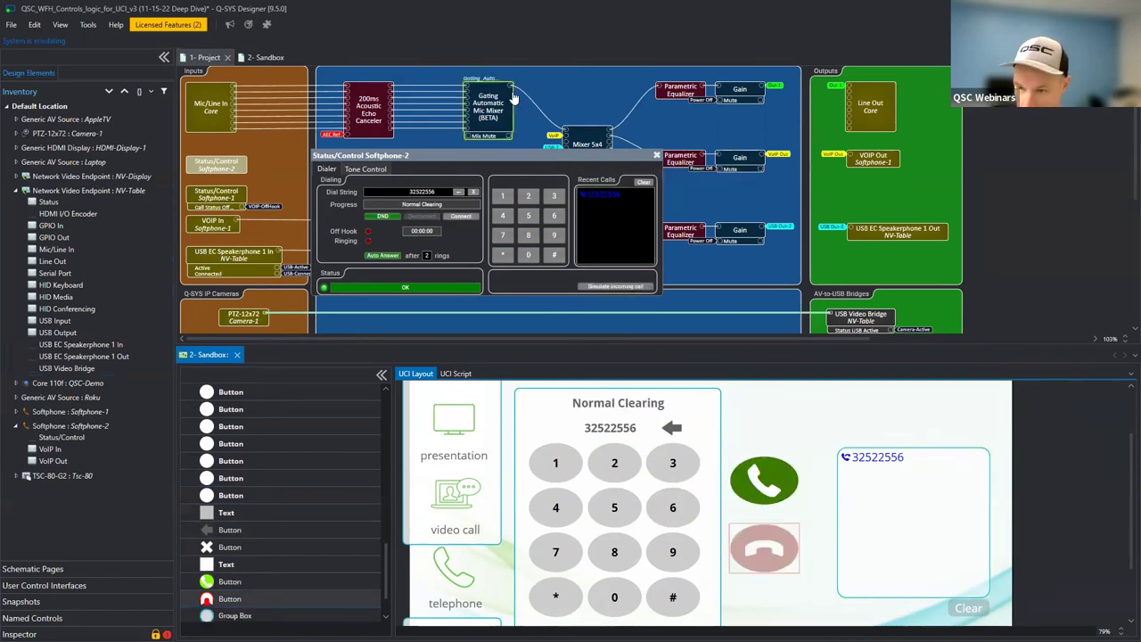
left_click(656, 155)
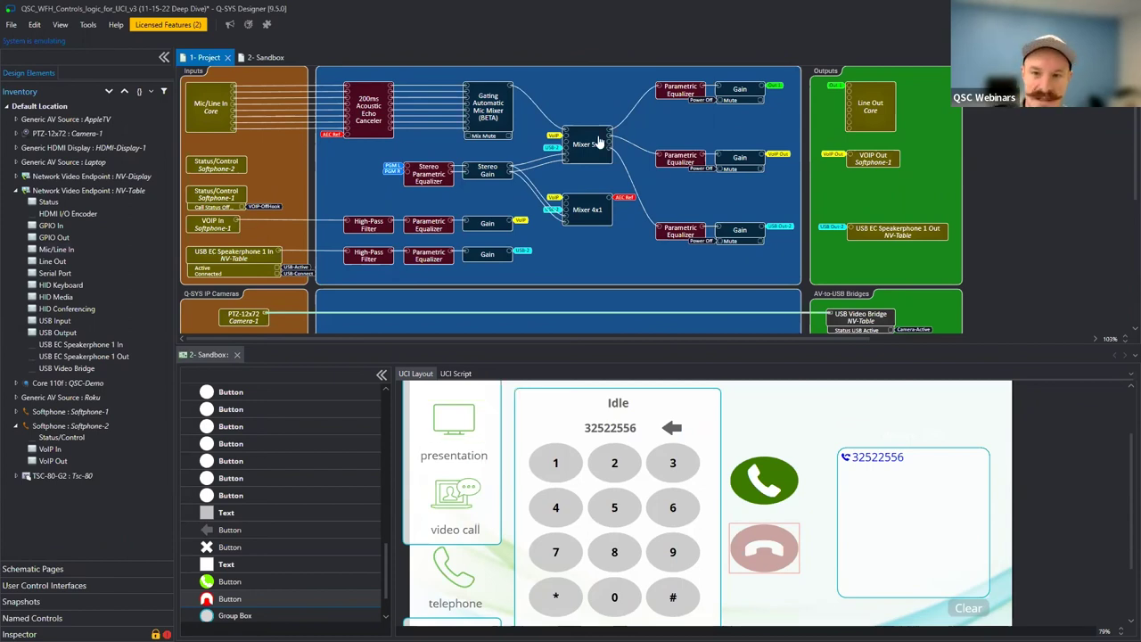
Stop the emulation and examine the Zoom Compatibility options of the USB EC Speakerphone 1 In block without changing them.
scroll(383, 235, "down", 1)
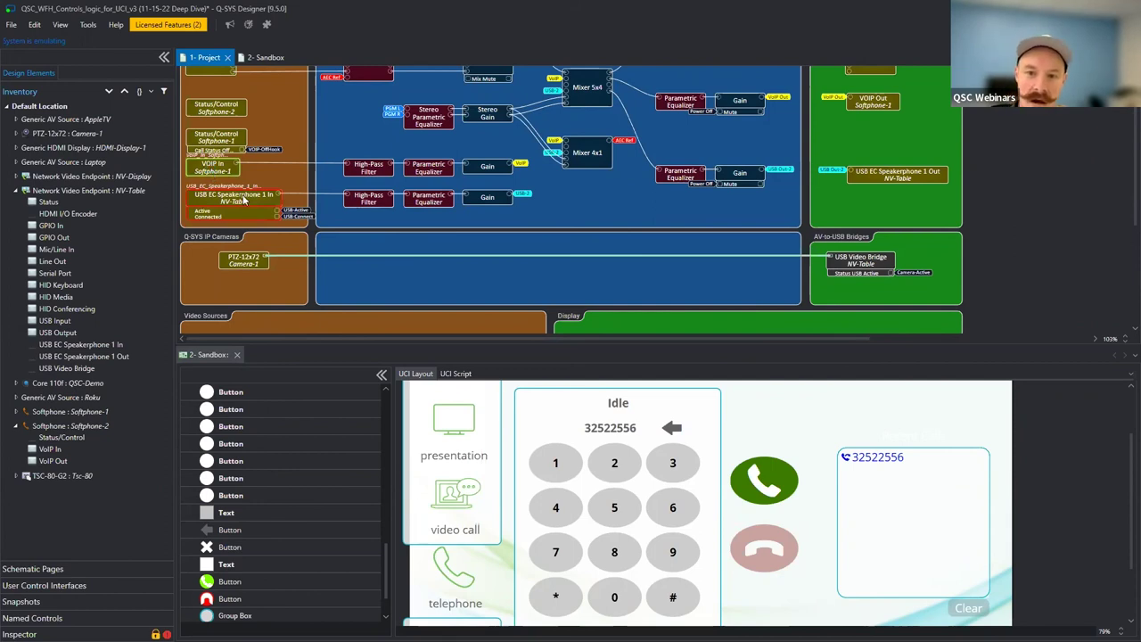
key("shift+F5")
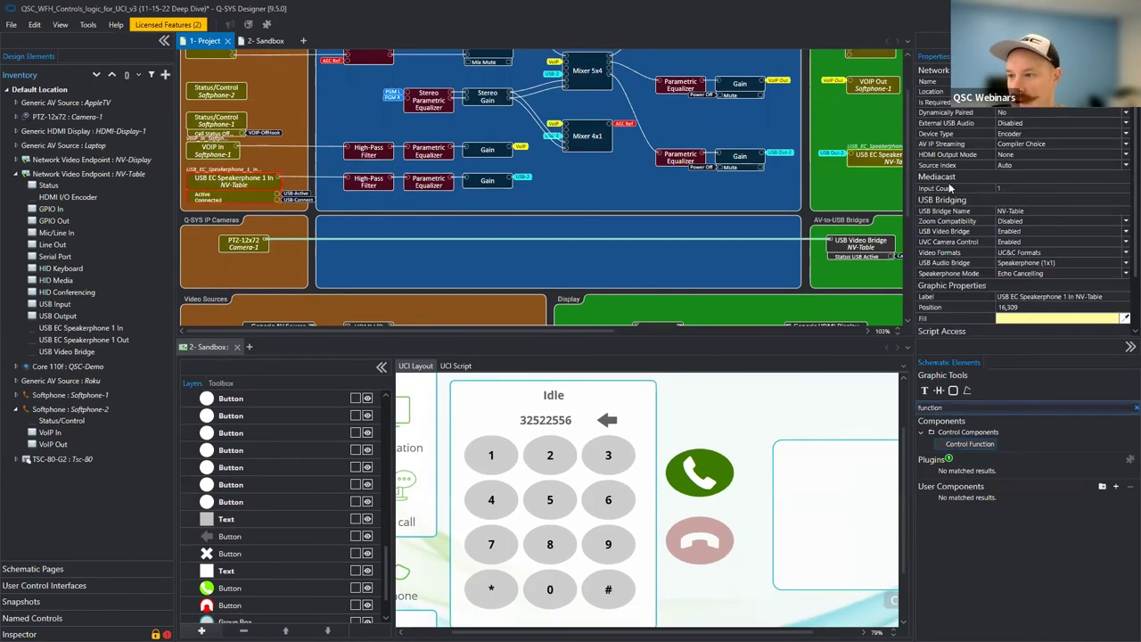
left_click(1028, 221)
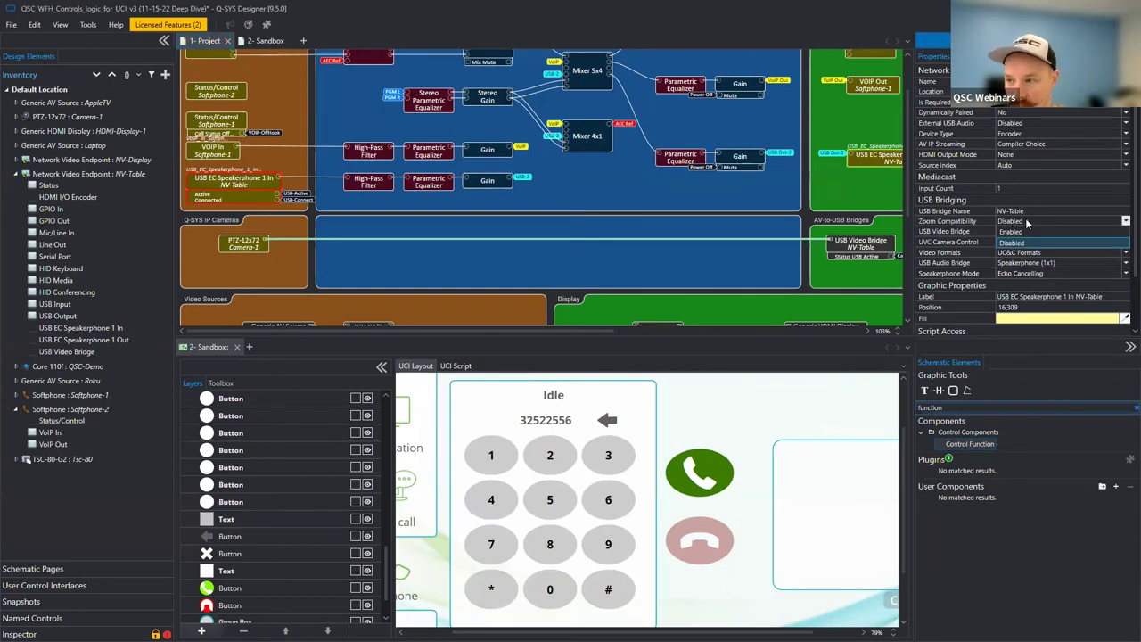
left_click(975, 217)
left_click(335, 194)
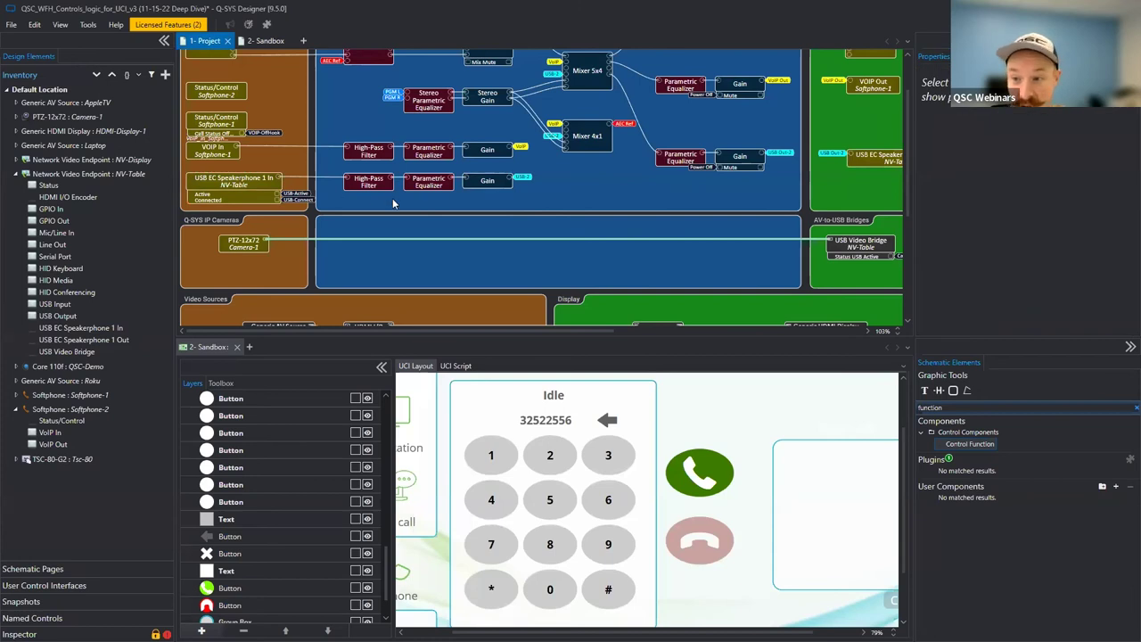
Examine the USB bridging properties of the NV-Table endpoint and its USB EC Speakerphone 1 In and Out blocks.
scroll(392, 198, "up", 1)
left_click(236, 207)
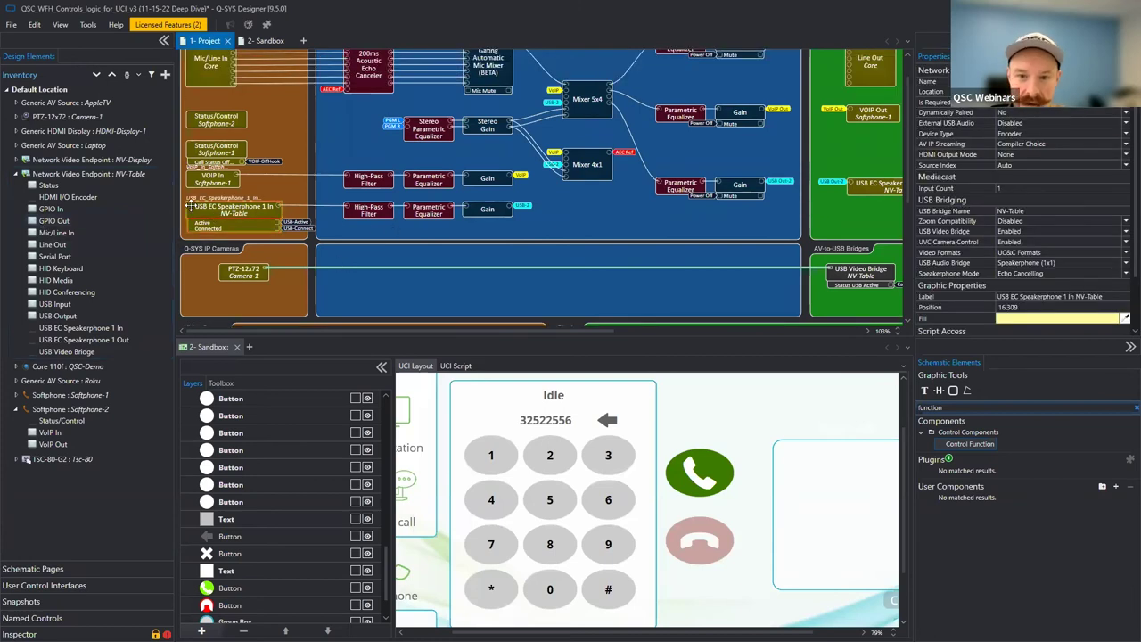
left_click(71, 175)
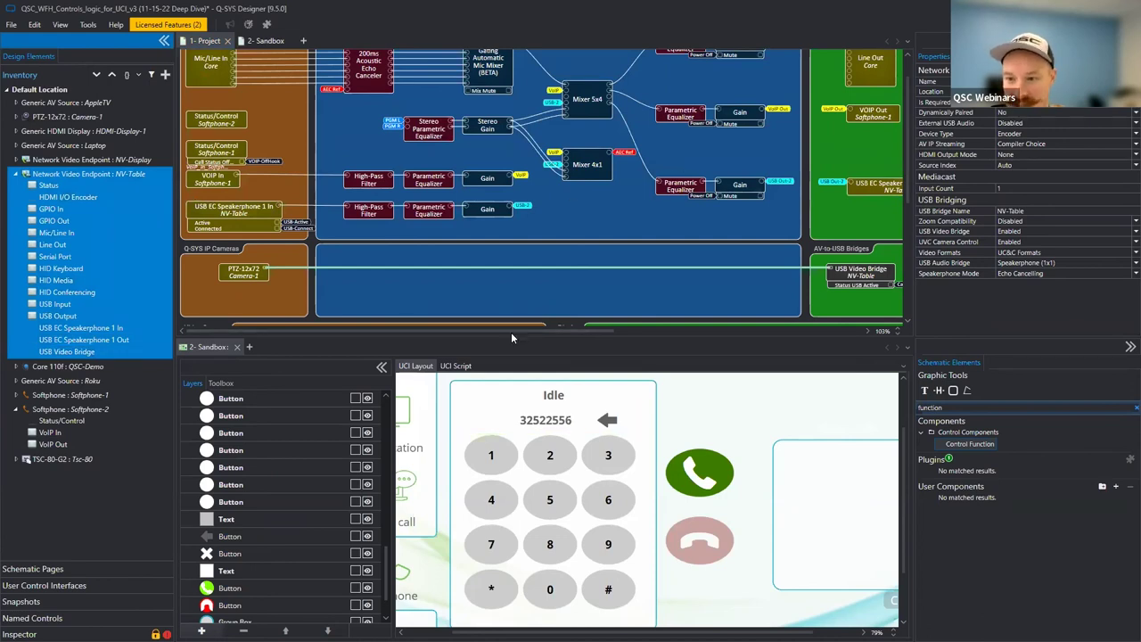
scroll(520, 330, "right", 2)
left_click(837, 183)
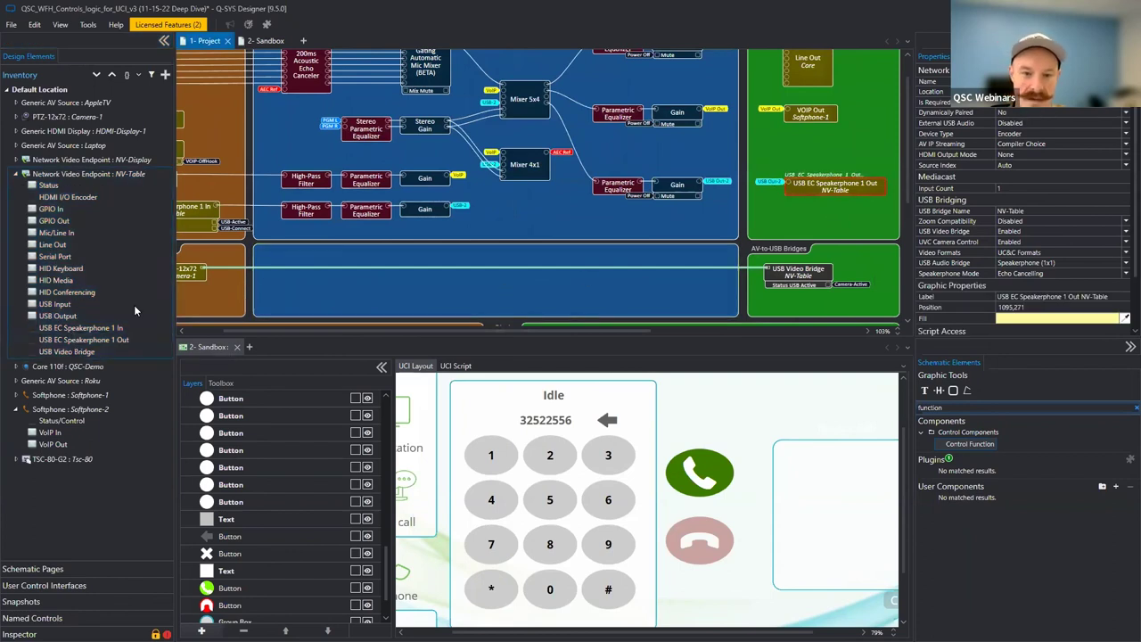
Examine the control panel of a temporarily placed NV-Table HID Conferencing block and delete the block from the schematic.
left_click_drag(174, 238, 237, 242)
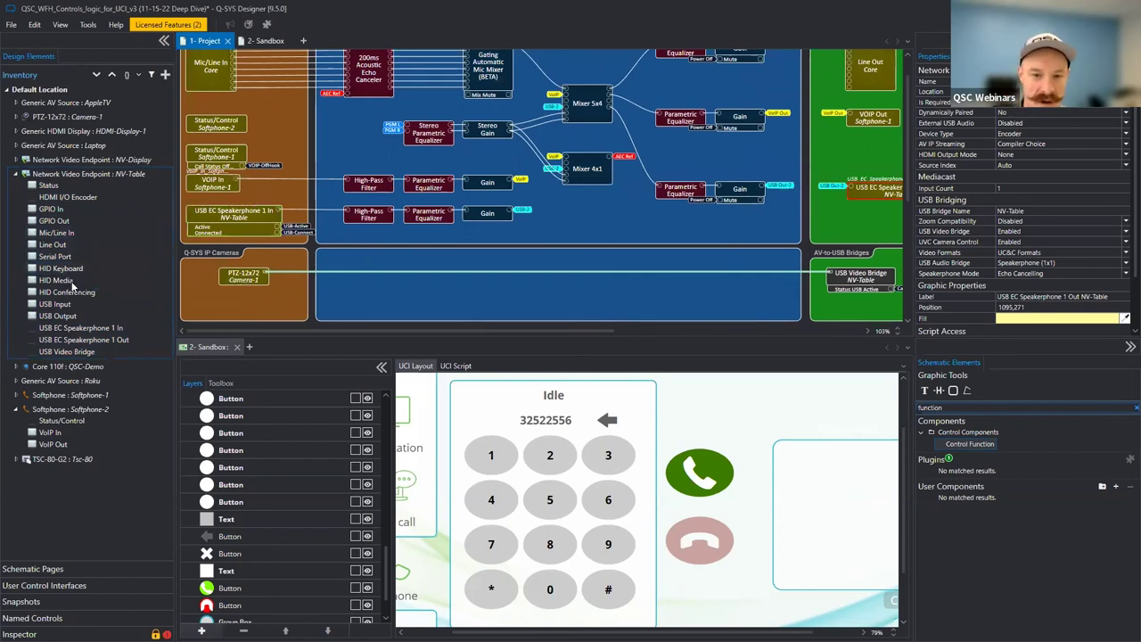
left_click_drag(59, 295, 355, 283)
double_click(356, 284)
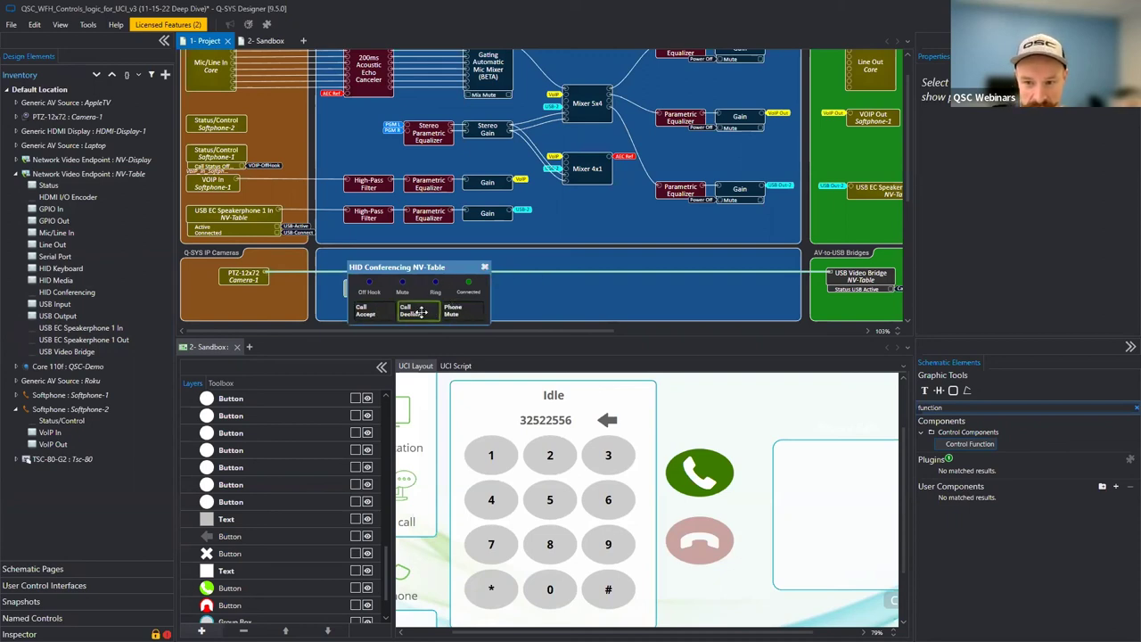
left_click(485, 268)
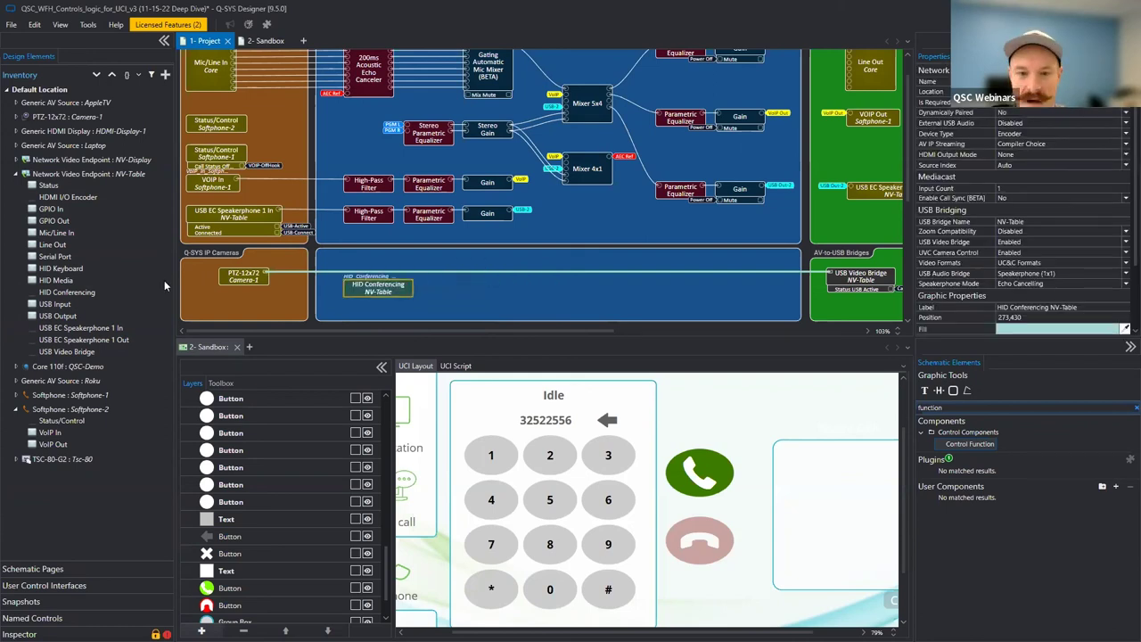
key("Delete")
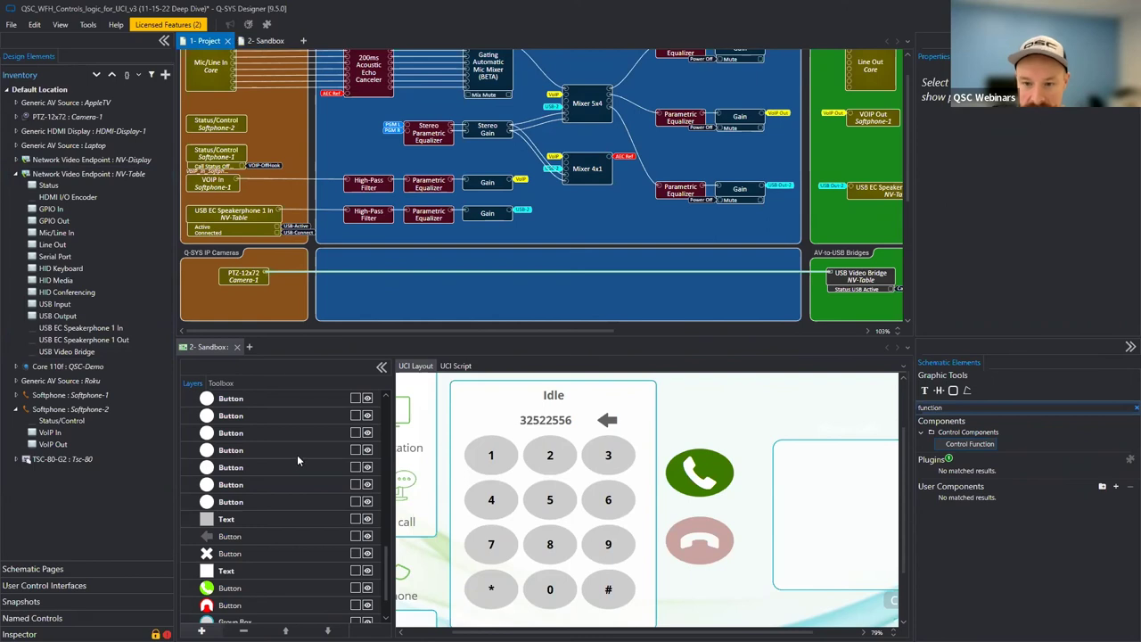
Return the Sandbox UCI from the split view to a full-size tab with the whole telephone page in view.
left_click(218, 347)
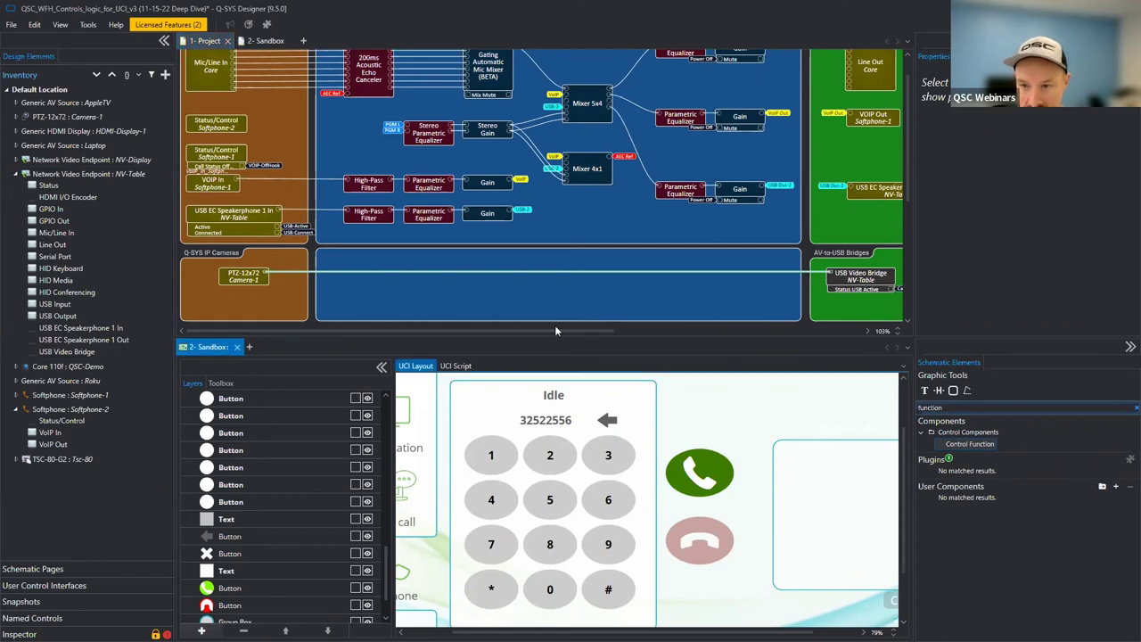
double_click(464, 343)
scroll(730, 499, "down", 2)
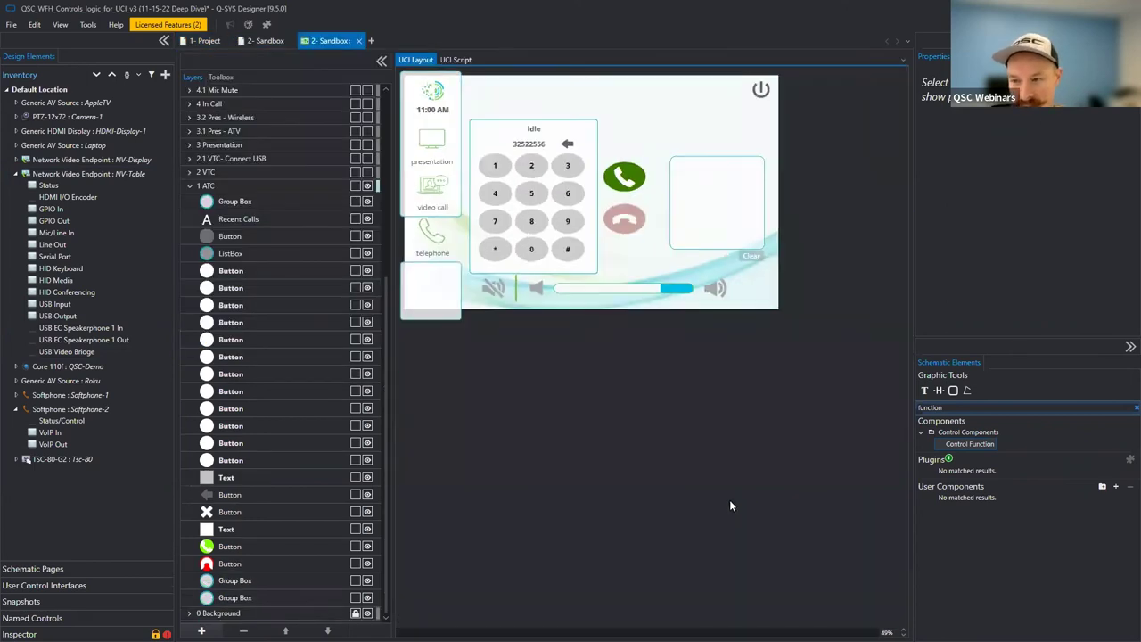
scroll(733, 440, "up", 1)
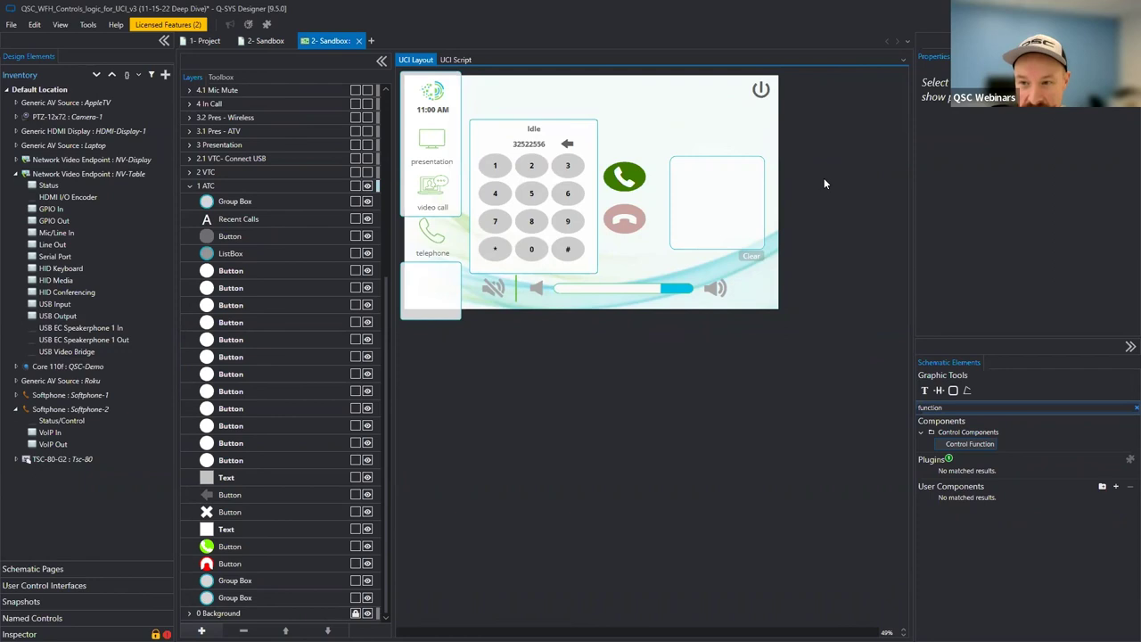
scroll(845, 179, "up", 1)
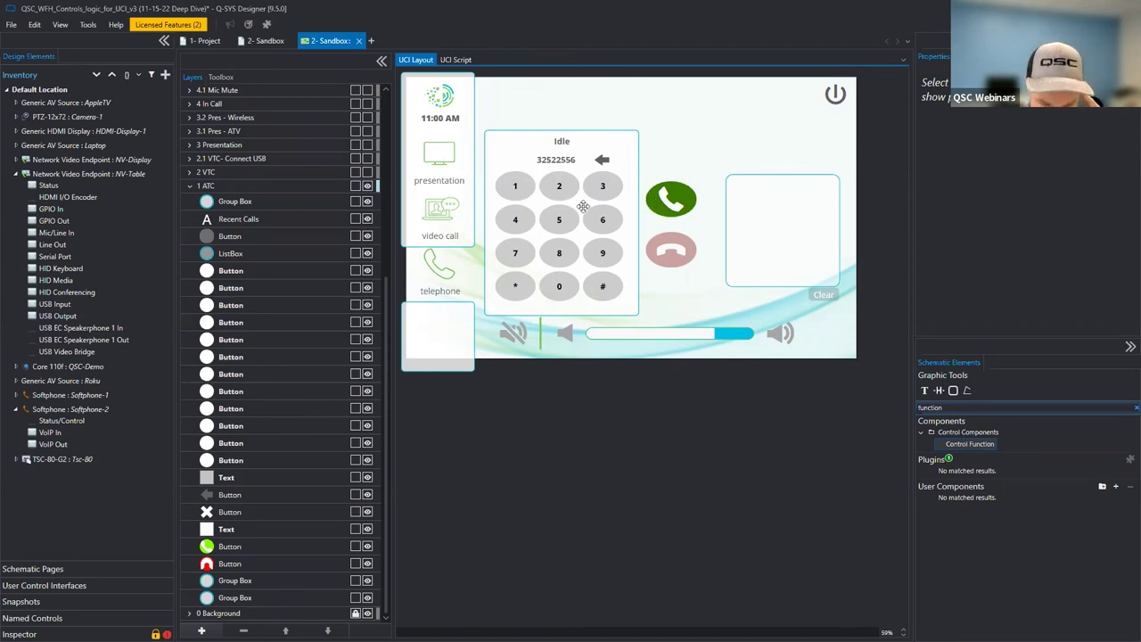
Compare the control logic on the 2- Sandbox schematic page with the 3- Finished Example page.
left_click(49, 568)
left_click(43, 105)
left_click(47, 117)
left_click(55, 134)
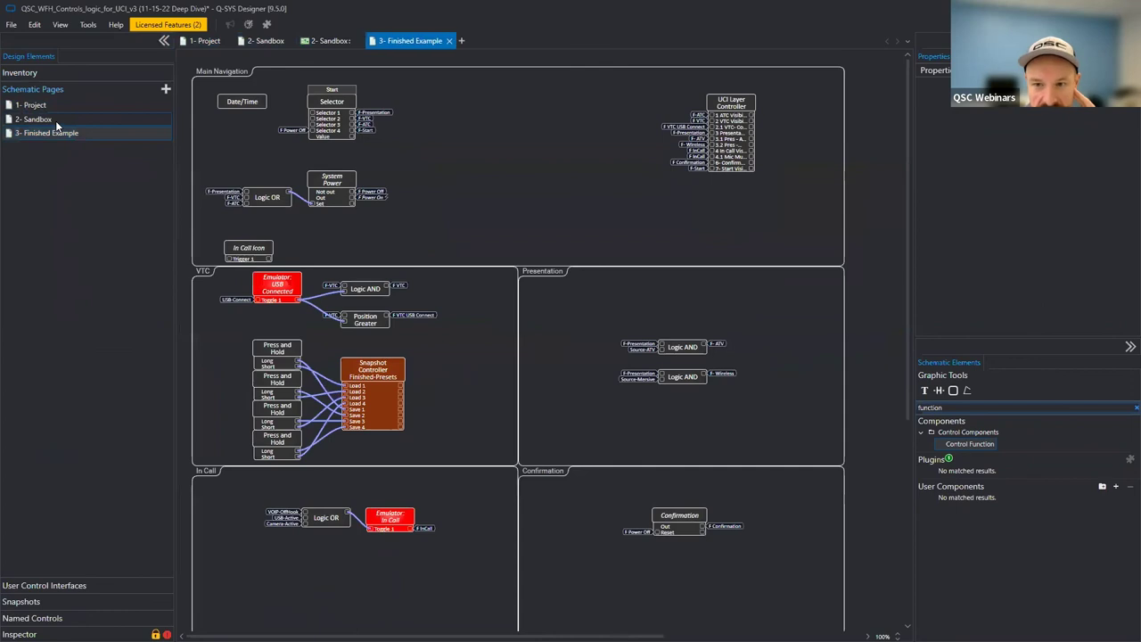
left_click(55, 120)
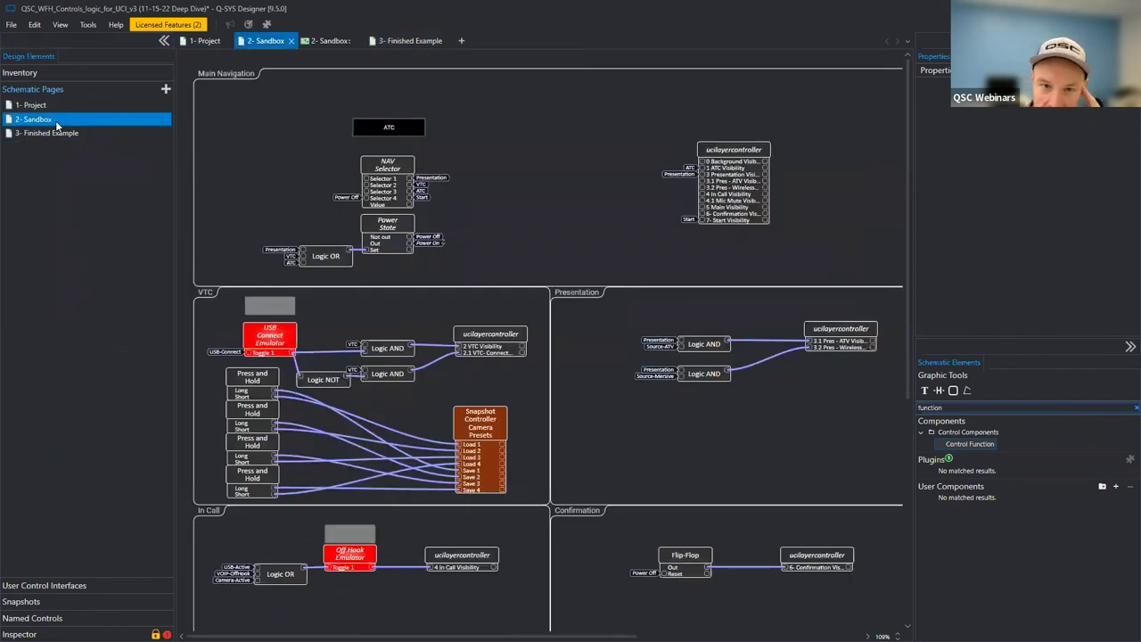
left_click(89, 132)
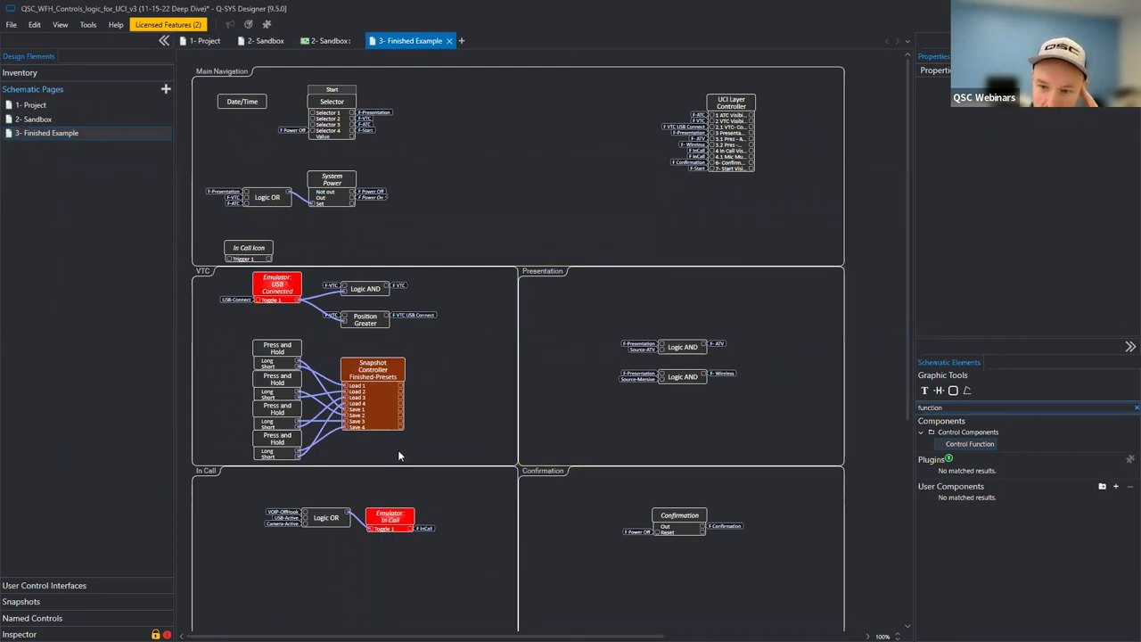
double_click(77, 121)
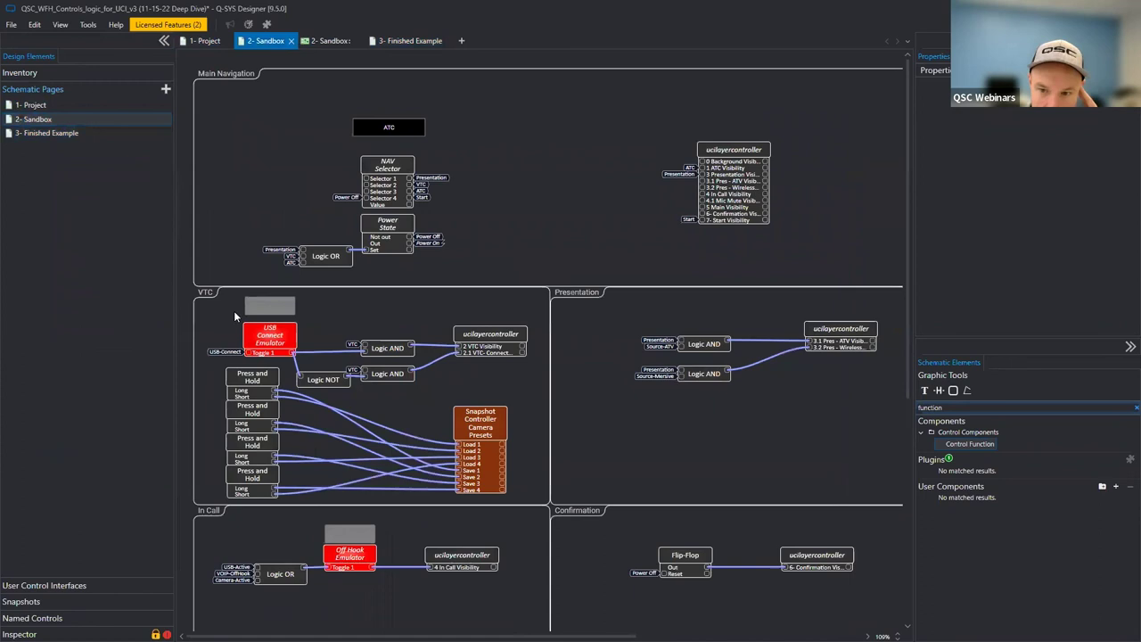
Inspect the Position Greater control function in the VTC group of the 3- Finished Example page and return to the 2- Sandbox schematic.
double_click(88, 133)
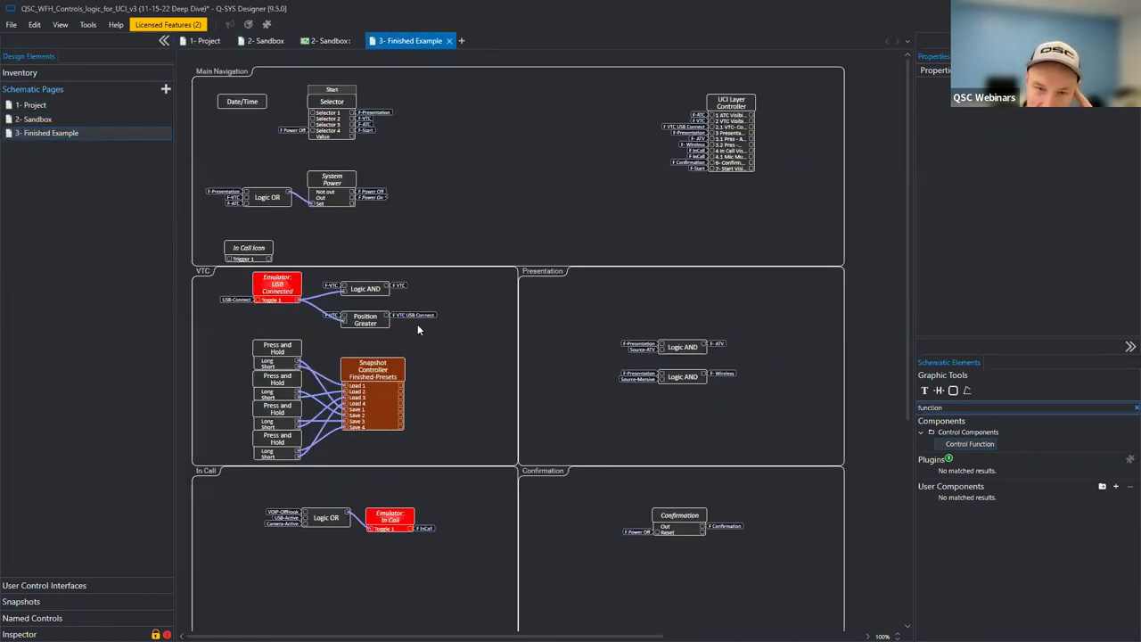
left_click(365, 319)
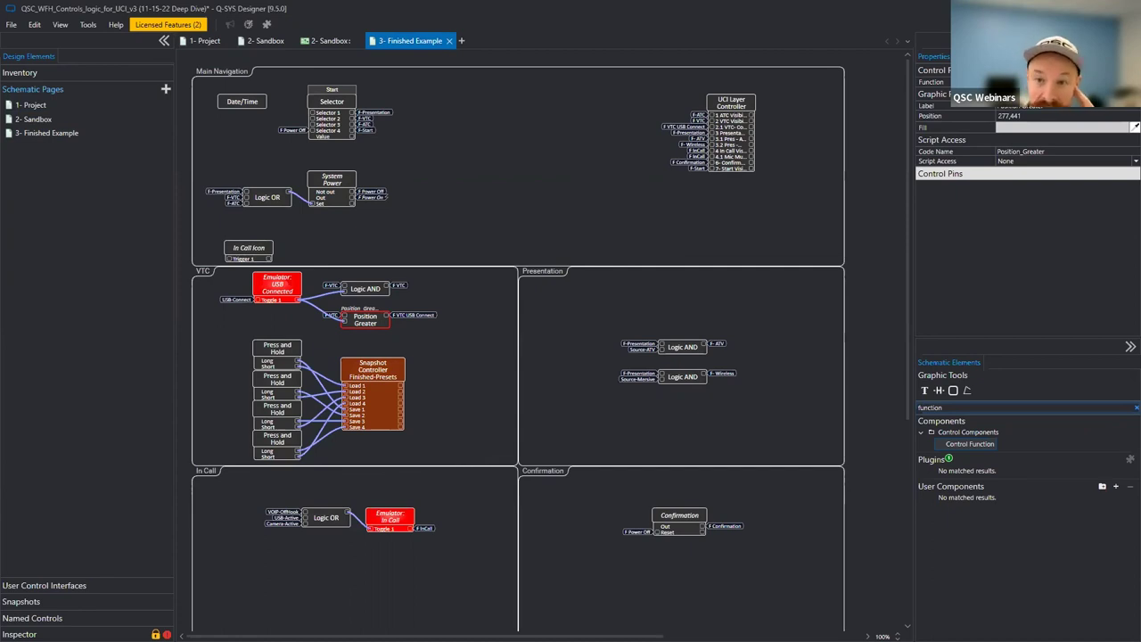
left_click(263, 41)
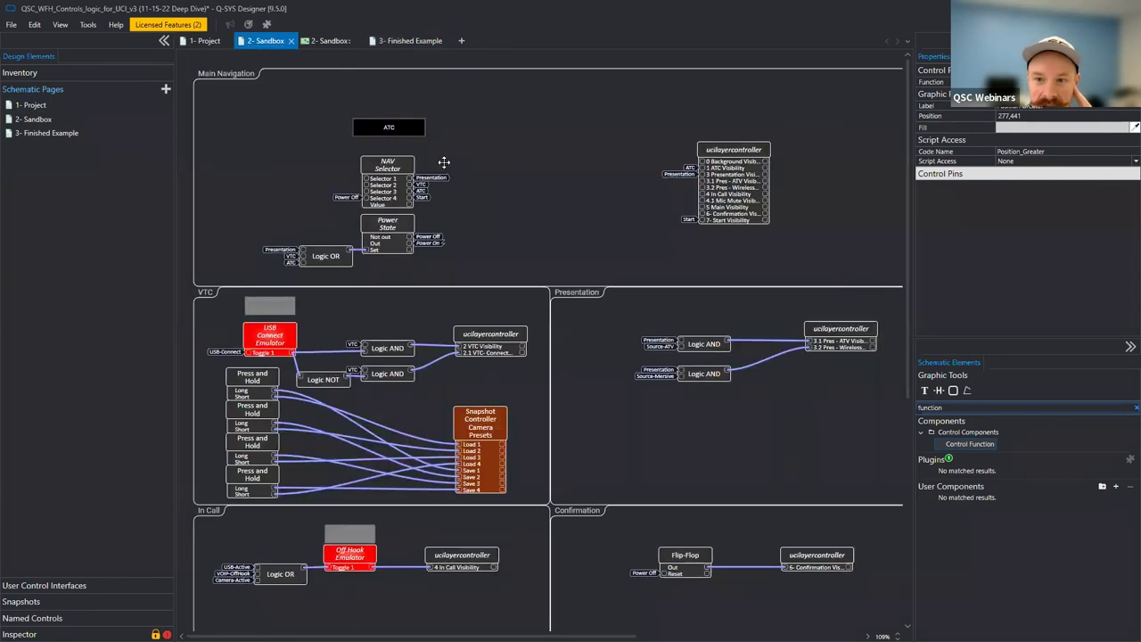
Remap the Sandbox UCI's Status/Control Softphone-2 controls to the Status/Control_Softphone-1 component from the 1- Project page.
left_click(300, 42)
left_click(88, 24)
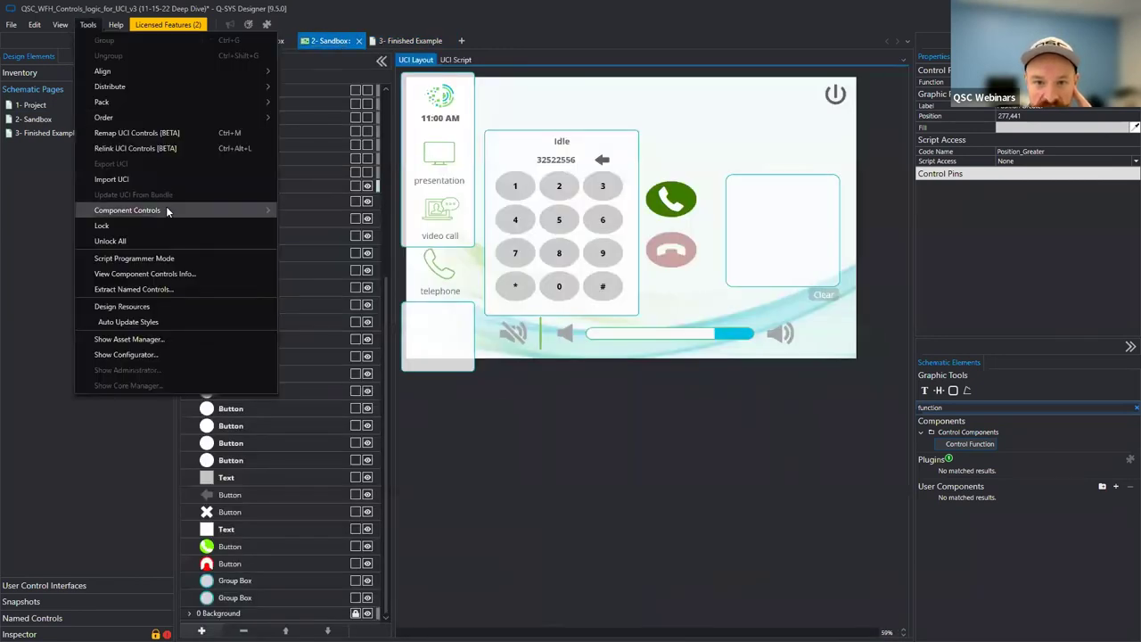
left_click(158, 133)
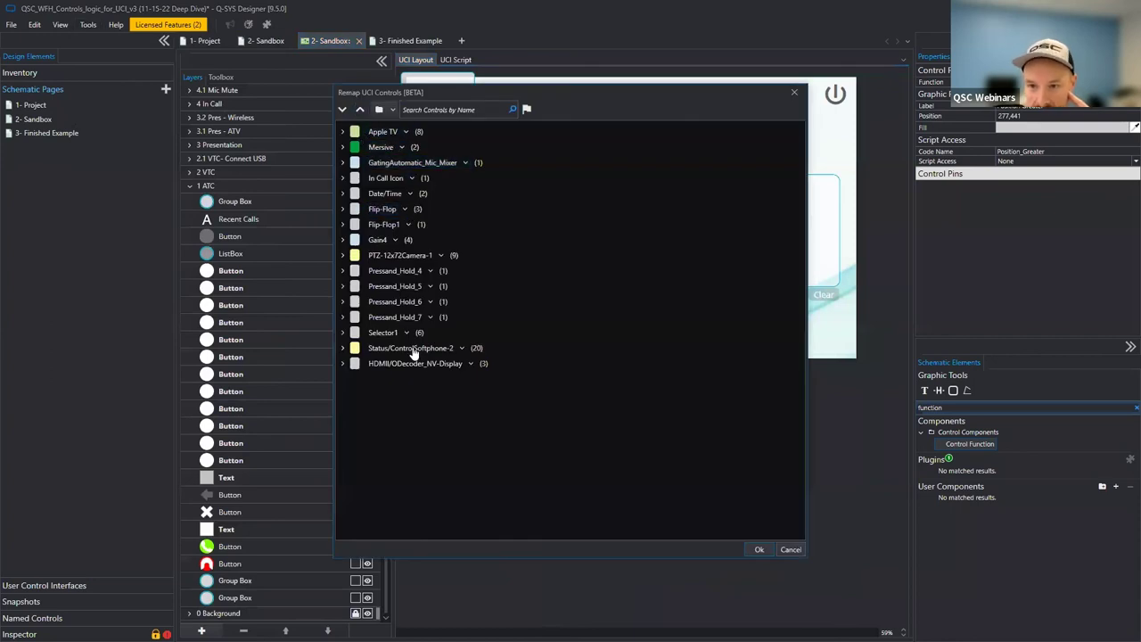
left_click(420, 349)
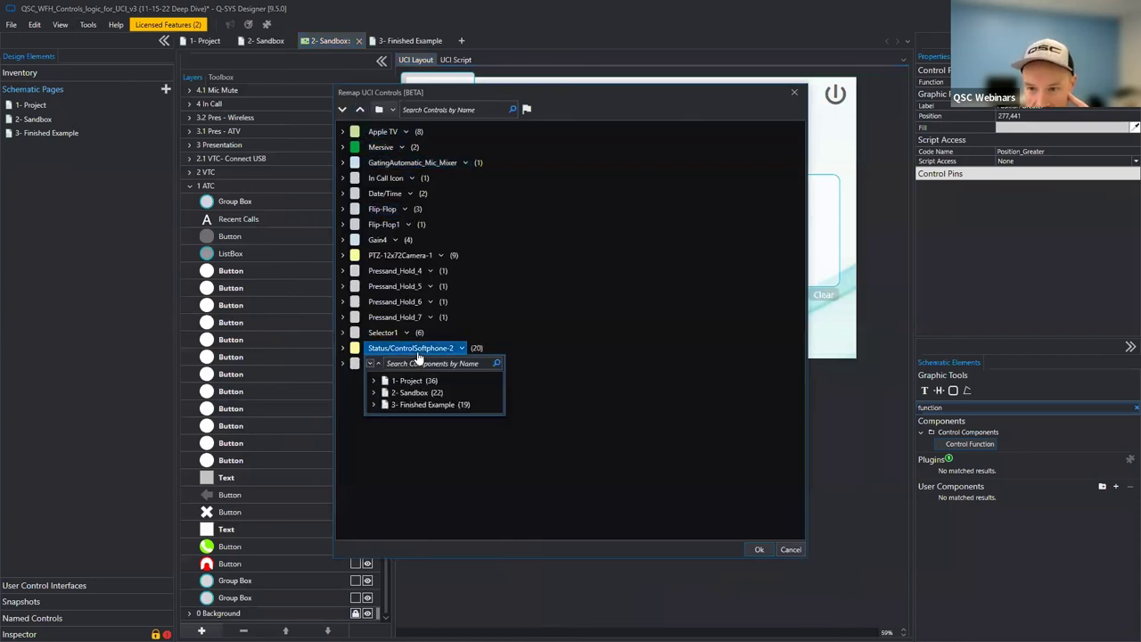
left_click(373, 382)
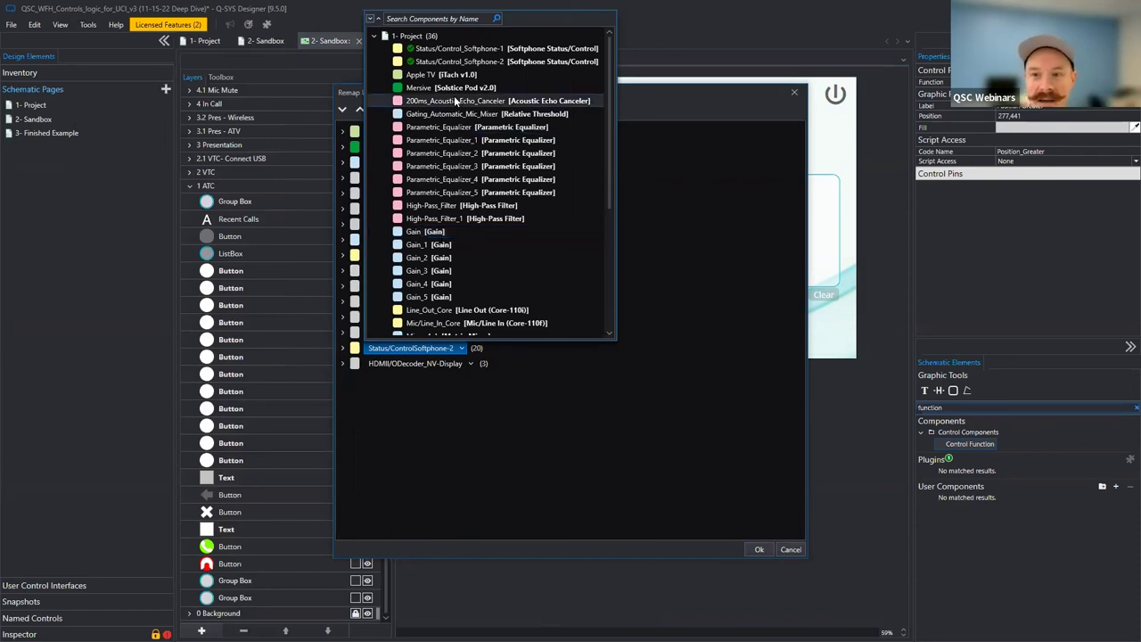
left_click(493, 48)
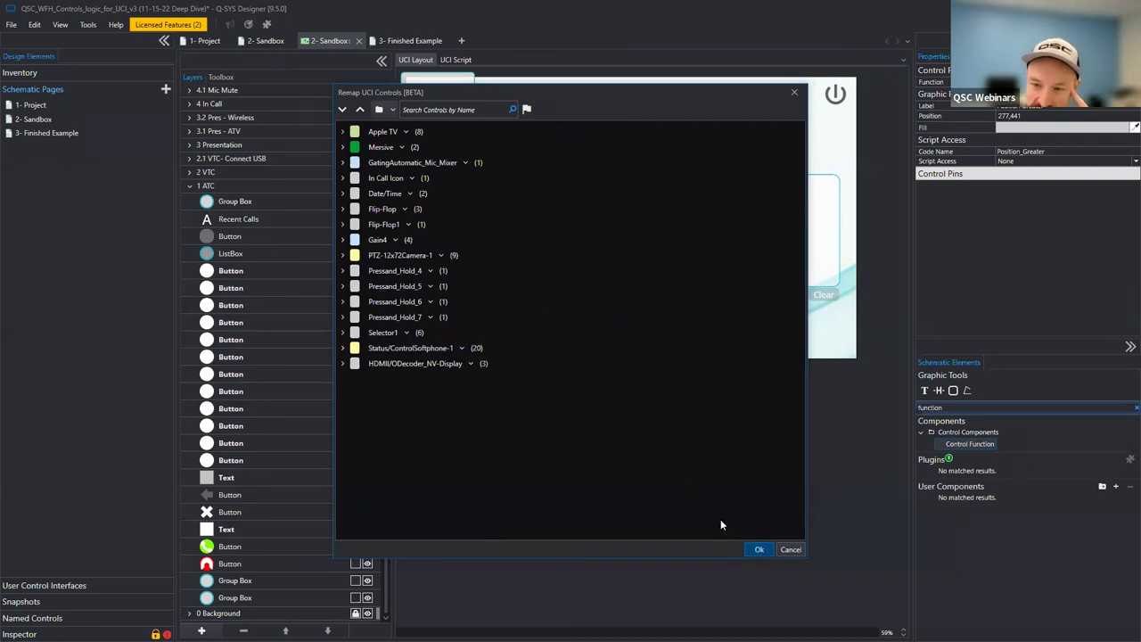
left_click(758, 548)
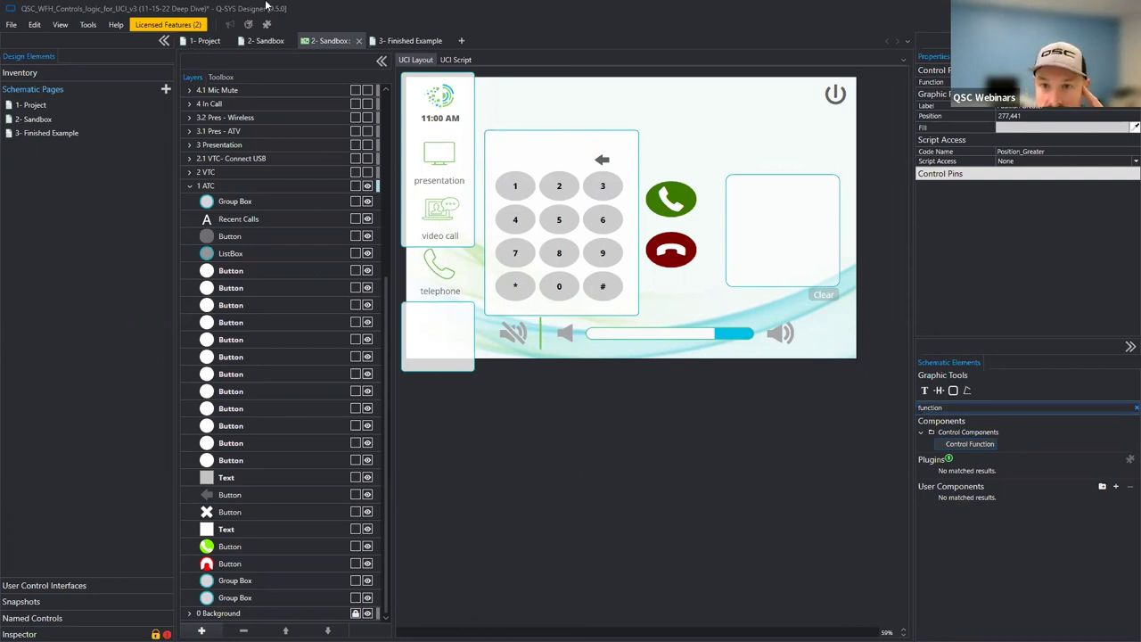
Look at the Sandbox UCI's script editor and return to the UCI layout.
left_click(455, 59)
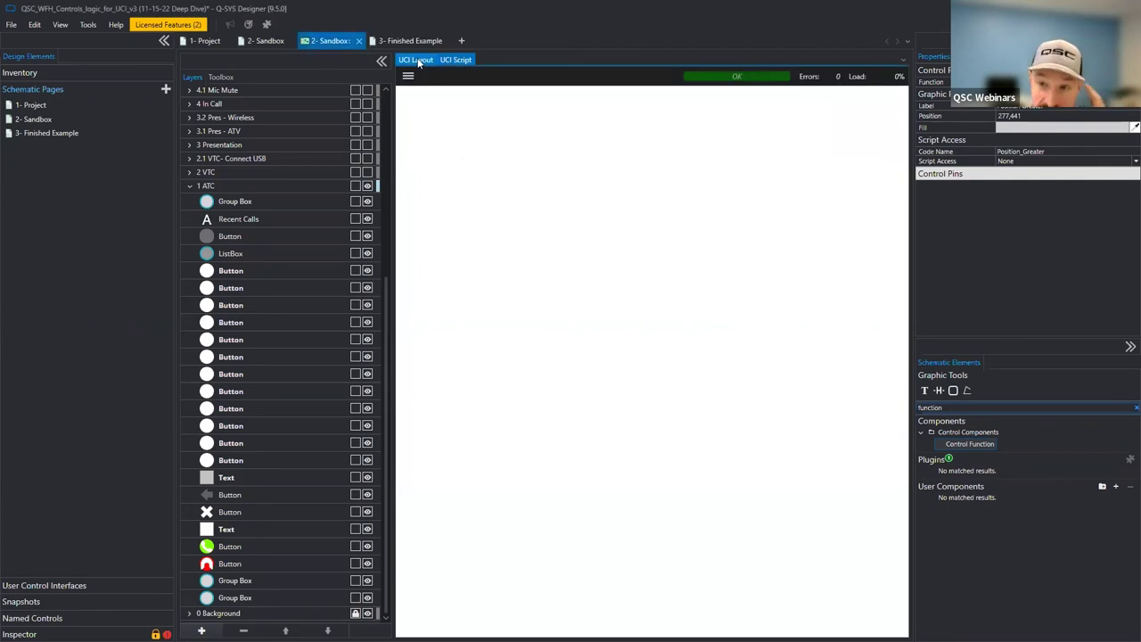
left_click(418, 59)
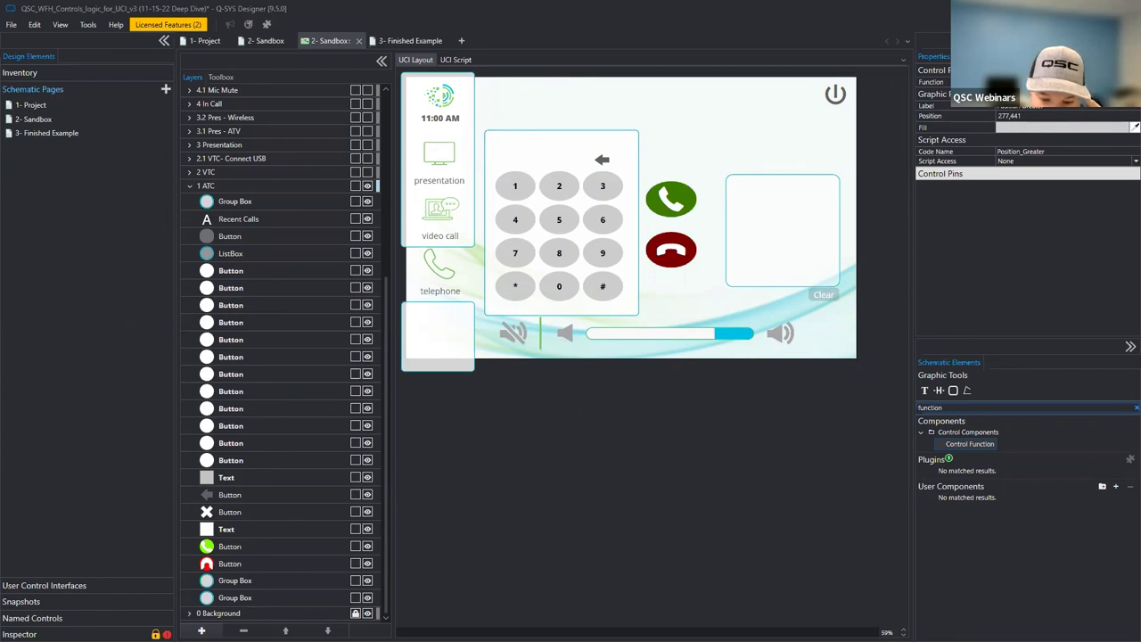
Place the NV-Table USB Input and USB Output blocks on the 1- Project page, in the blue area beside Q-SYS IP Cameras.
left_click(204, 40)
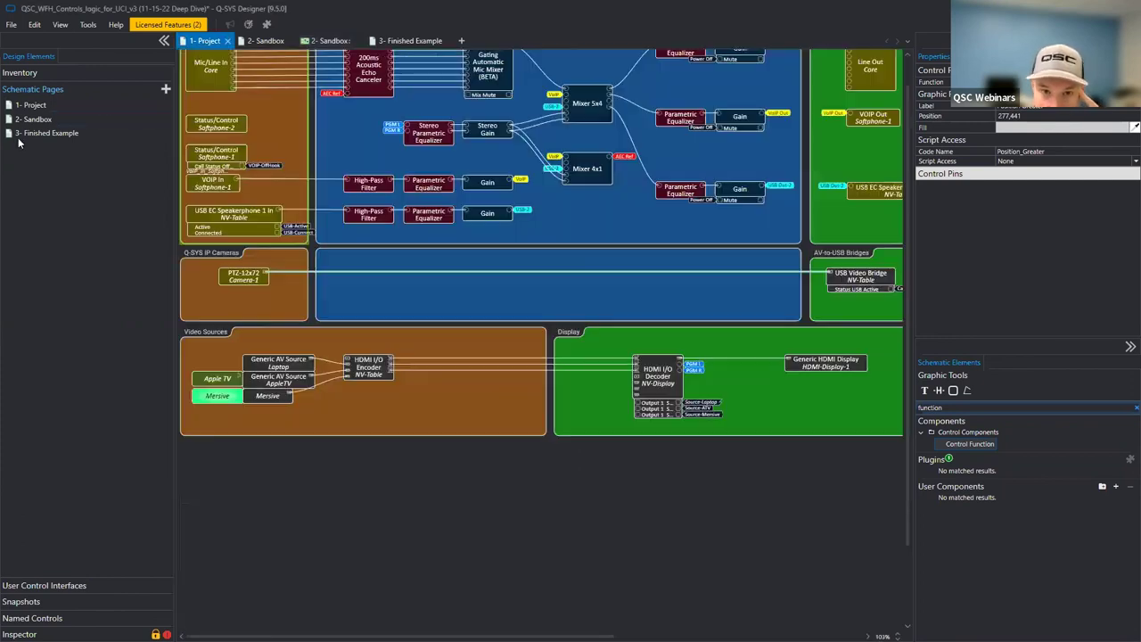
left_click(39, 71)
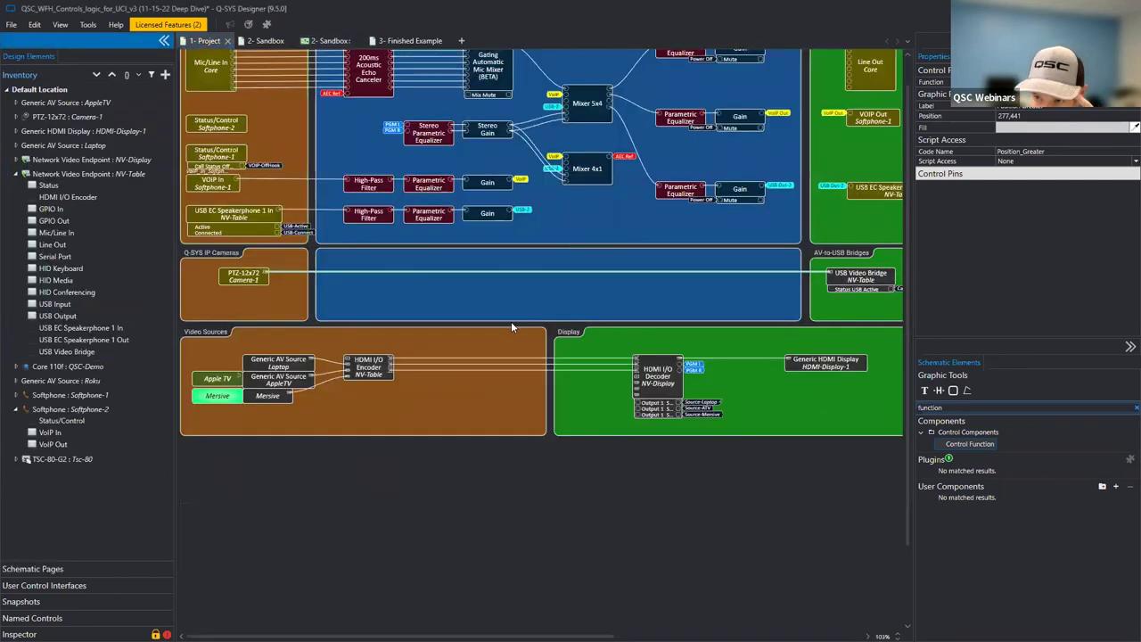
left_click(254, 278)
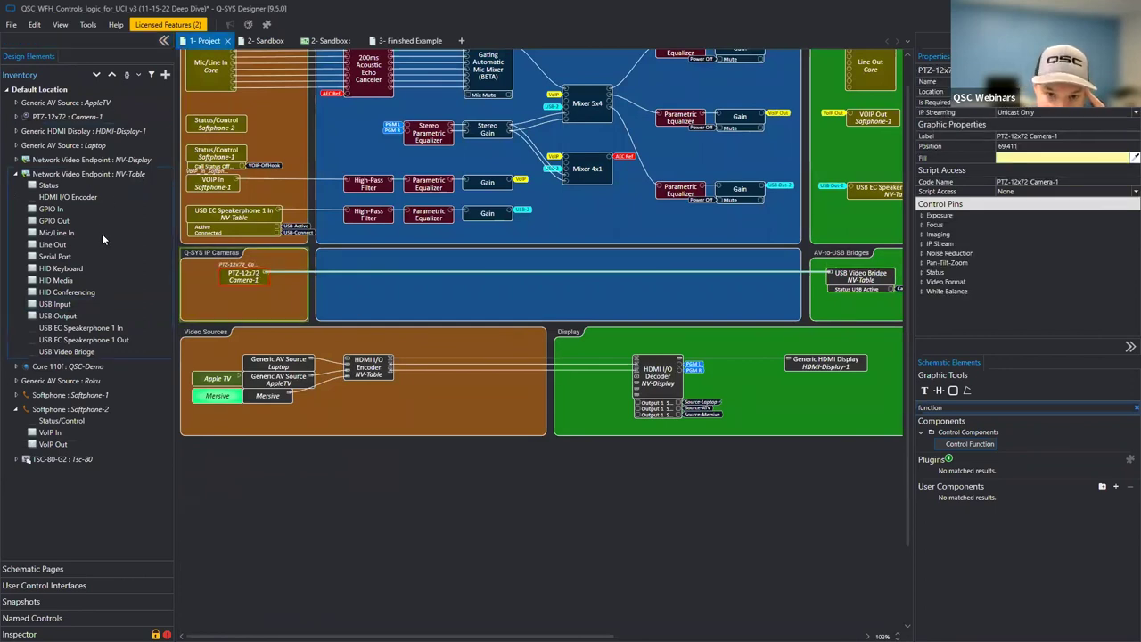
left_click_drag(57, 306, 383, 294)
left_click_drag(58, 315, 476, 291)
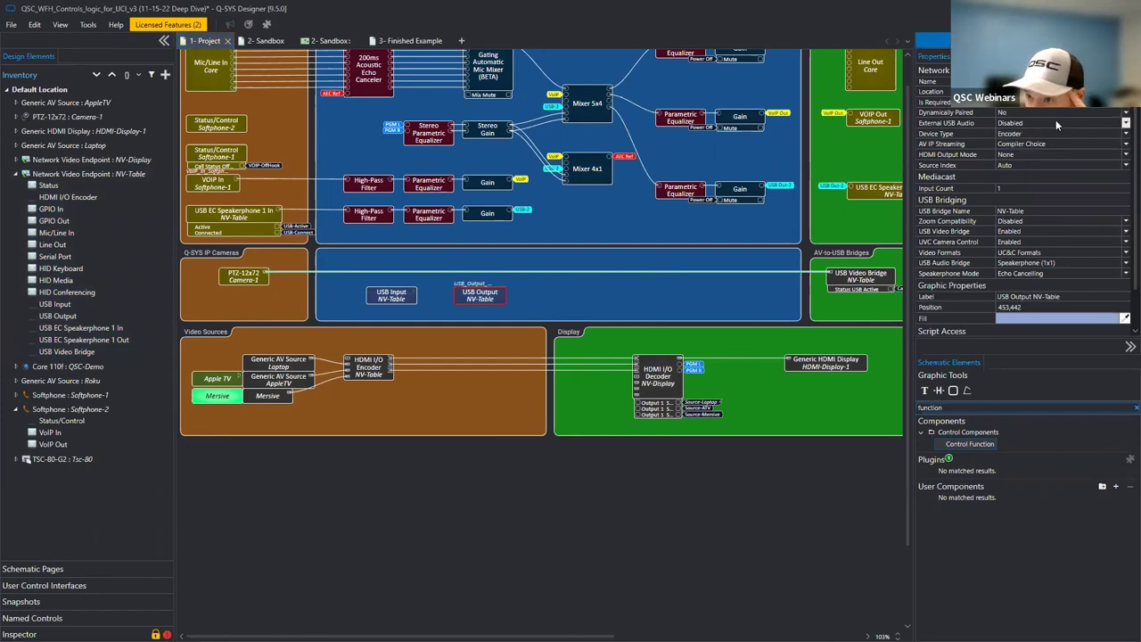
Examine the control panels of the NV-Table USB Input and USB Output blocks side by side.
double_click(389, 299)
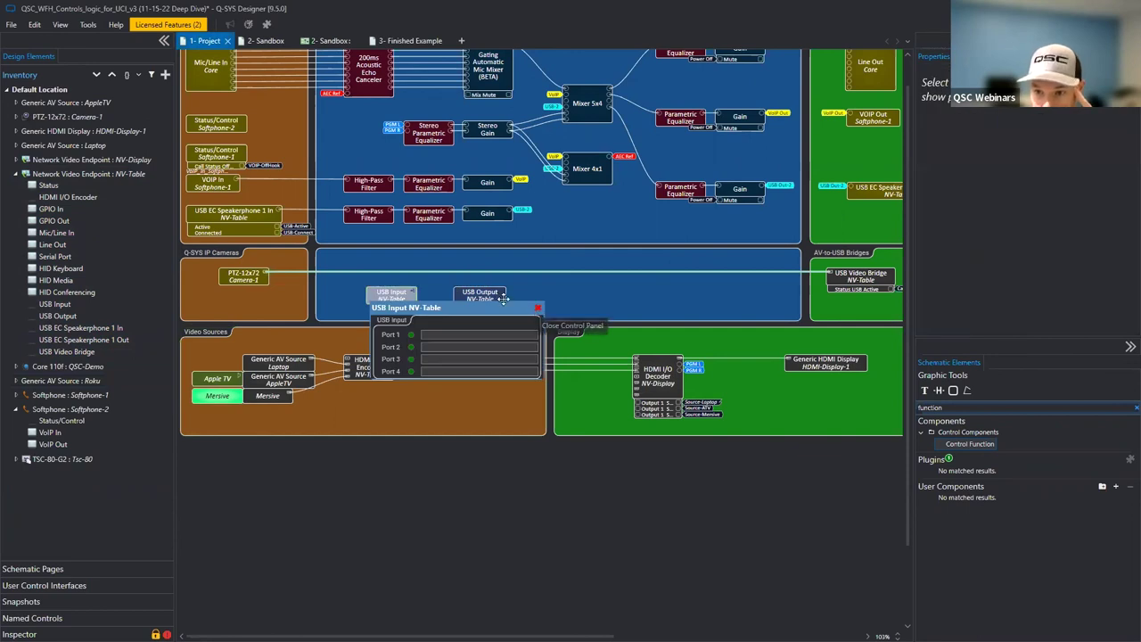
left_click(538, 308)
left_click(501, 295)
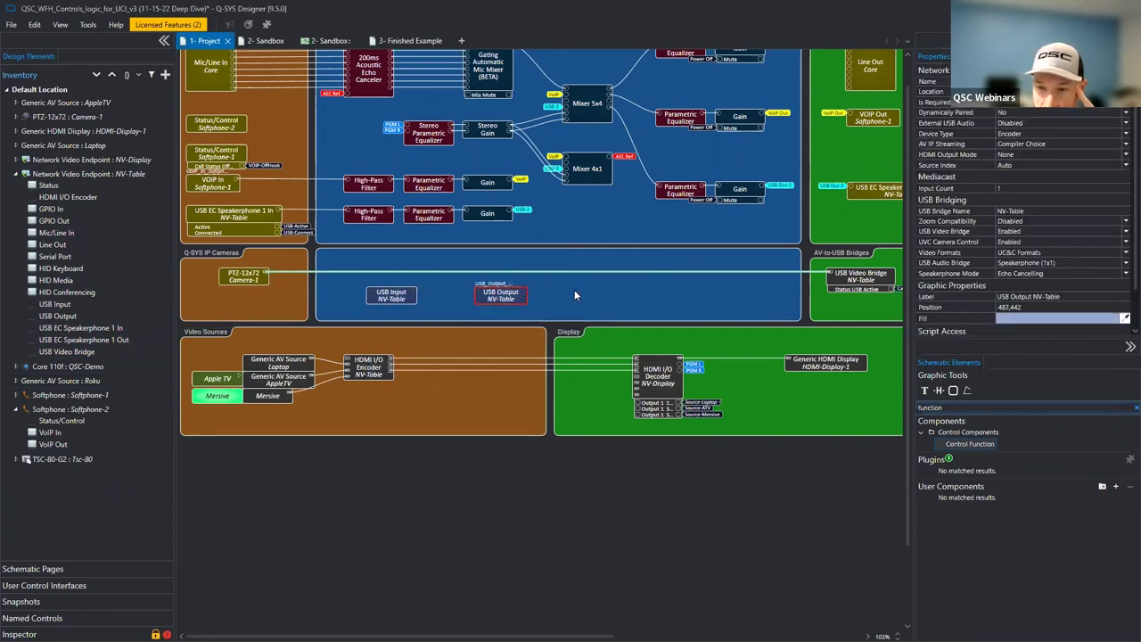
double_click(501, 295)
left_click_drag(526, 334, 479, 349)
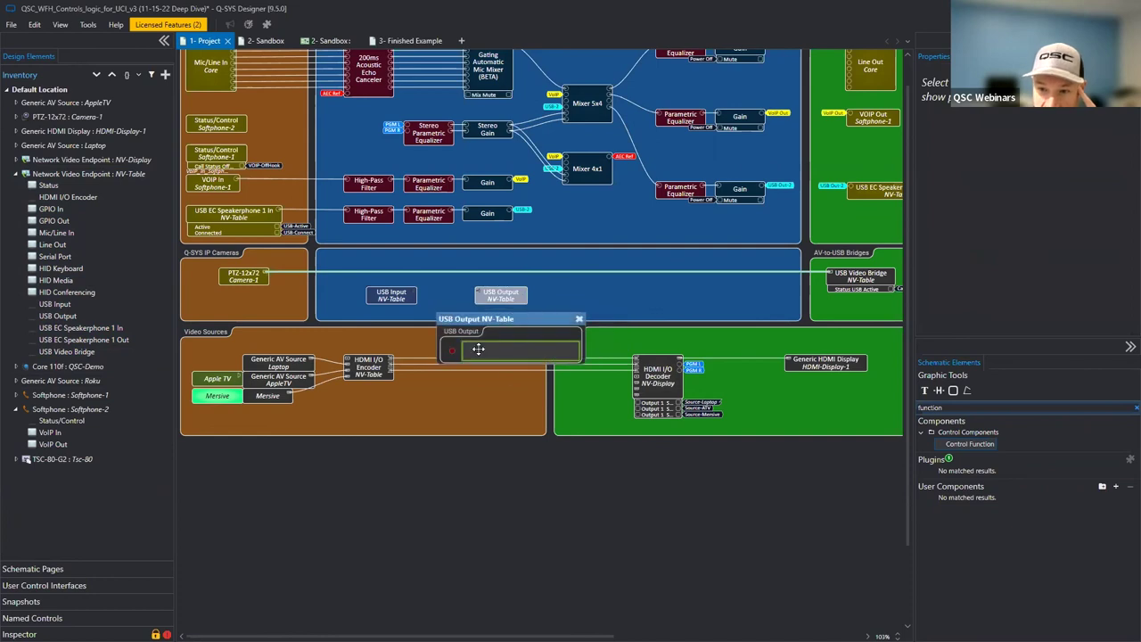
left_click(390, 294)
double_click(390, 294)
left_click_drag(401, 319, 290, 324)
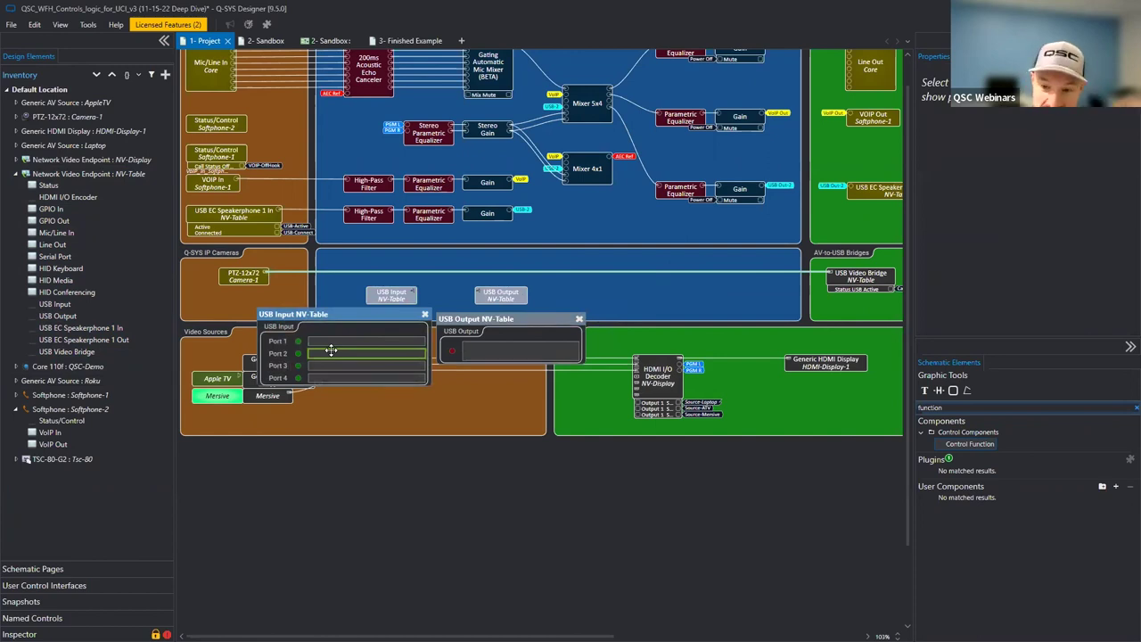
left_click_drag(482, 329, 493, 320)
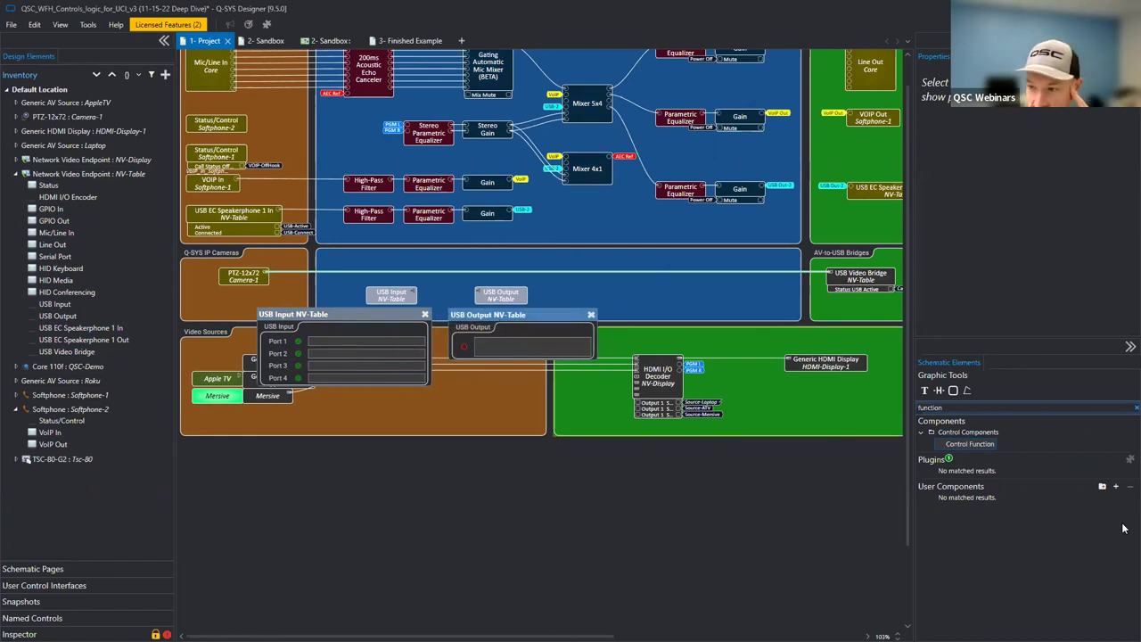
Search the schematic elements for "usb" and place a USB Router between the spaced-out USB Input and USB Output blocks.
double_click(966, 406)
type("usb")
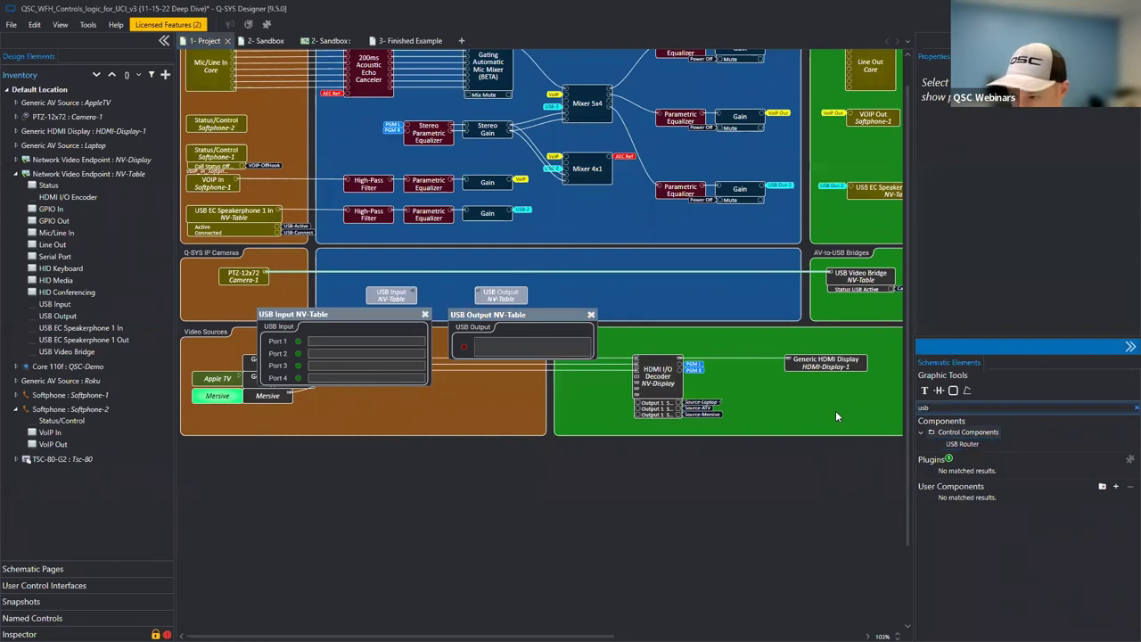
left_click_drag(961, 443, 453, 303)
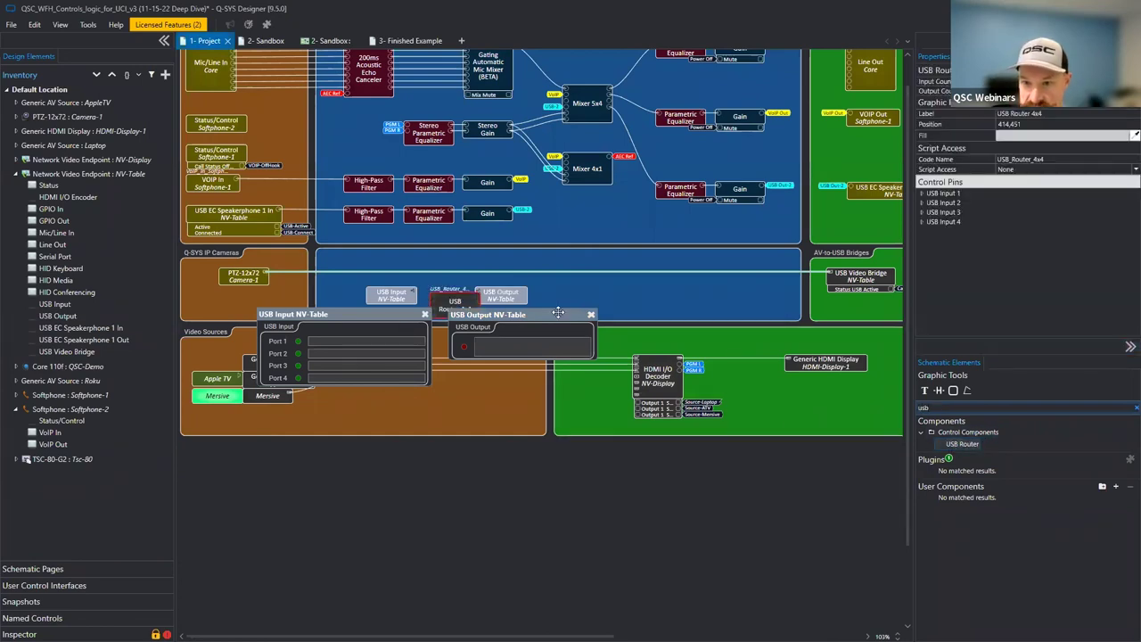
left_click_drag(522, 298, 556, 298)
left_click(590, 314)
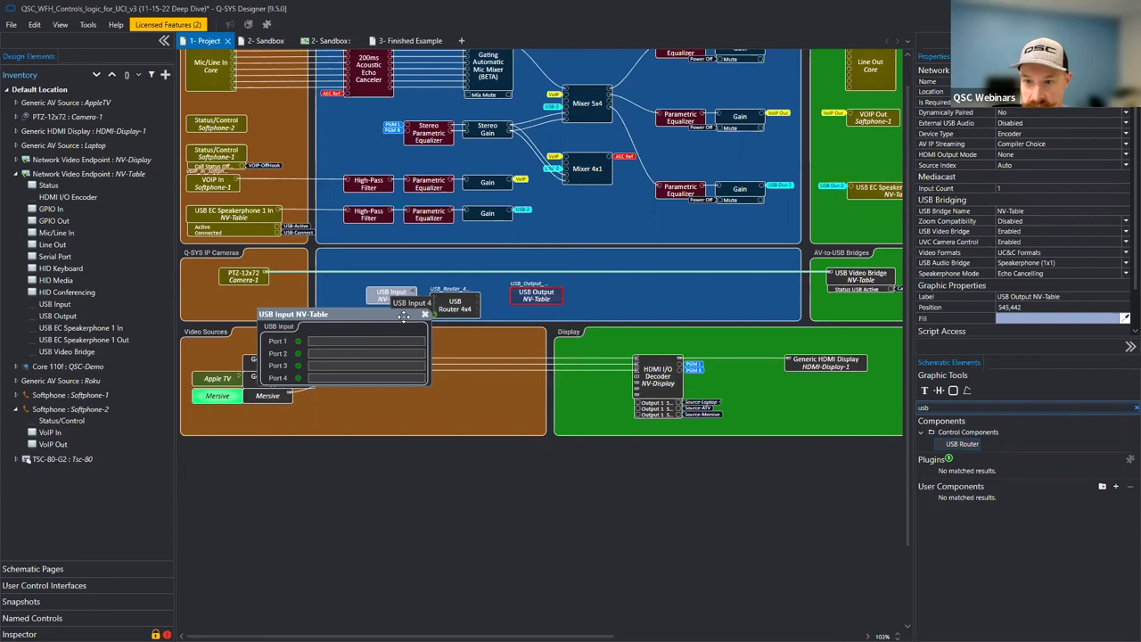
left_click_drag(404, 317, 364, 310)
left_click(457, 305)
left_click_drag(457, 304, 457, 298)
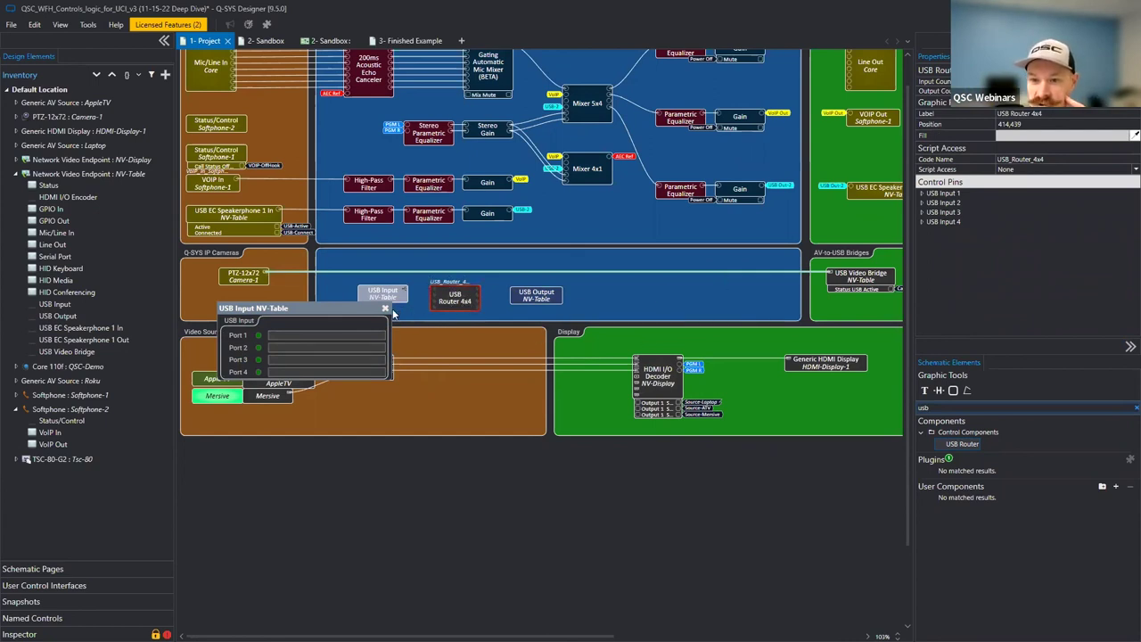
Delete the USB Input, USB Output and USB Router 4x4 blocks from the 1- Project schematic.
left_click(453, 301)
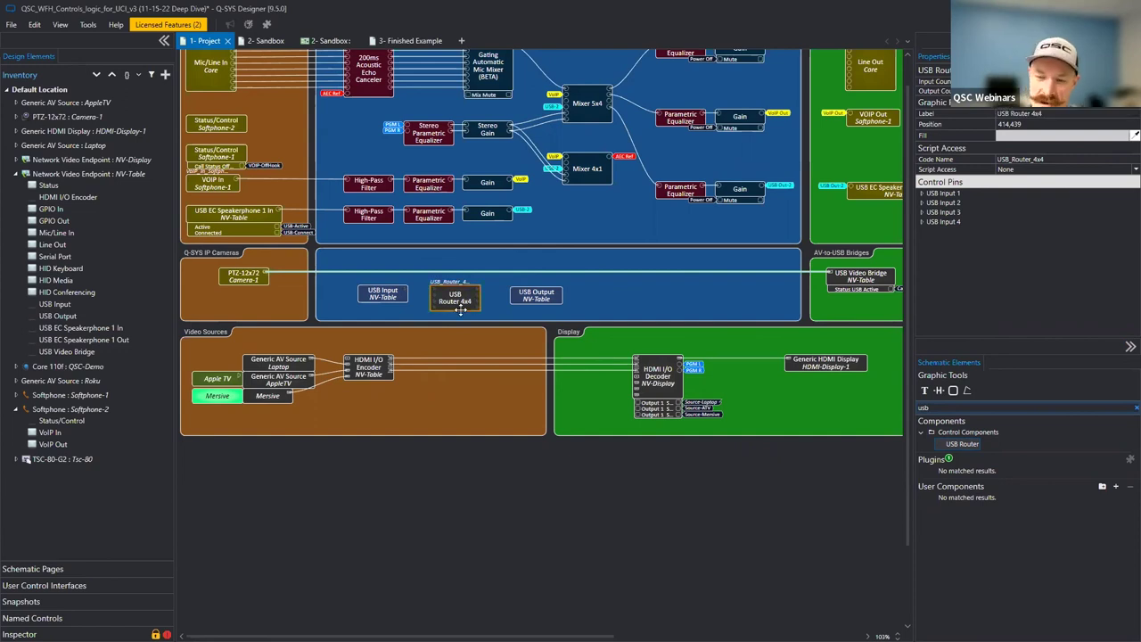
left_click(536, 297)
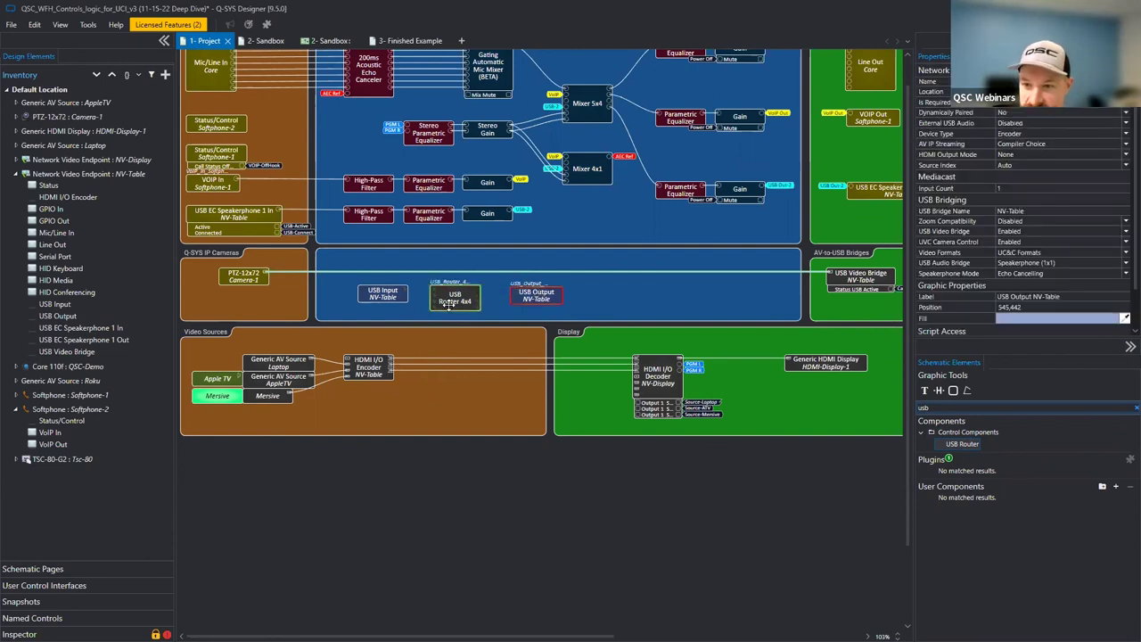
left_click(455, 297)
left_click(383, 294)
key("Delete")
left_click(536, 295)
key("Delete")
left_click(455, 296)
key("Delete")
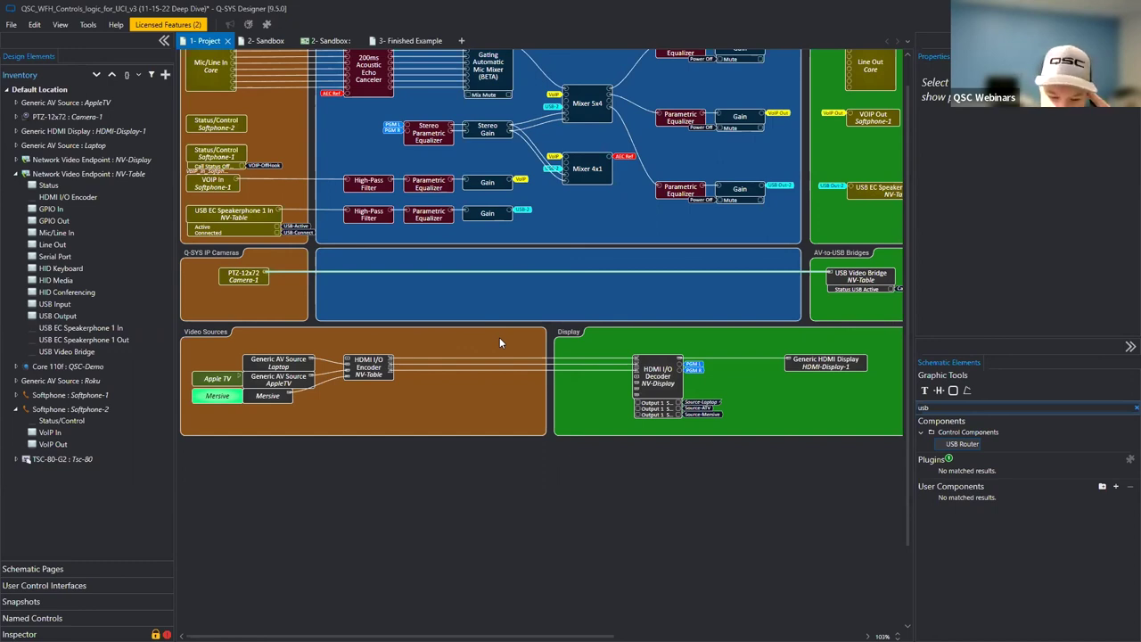
left_click(499, 342)
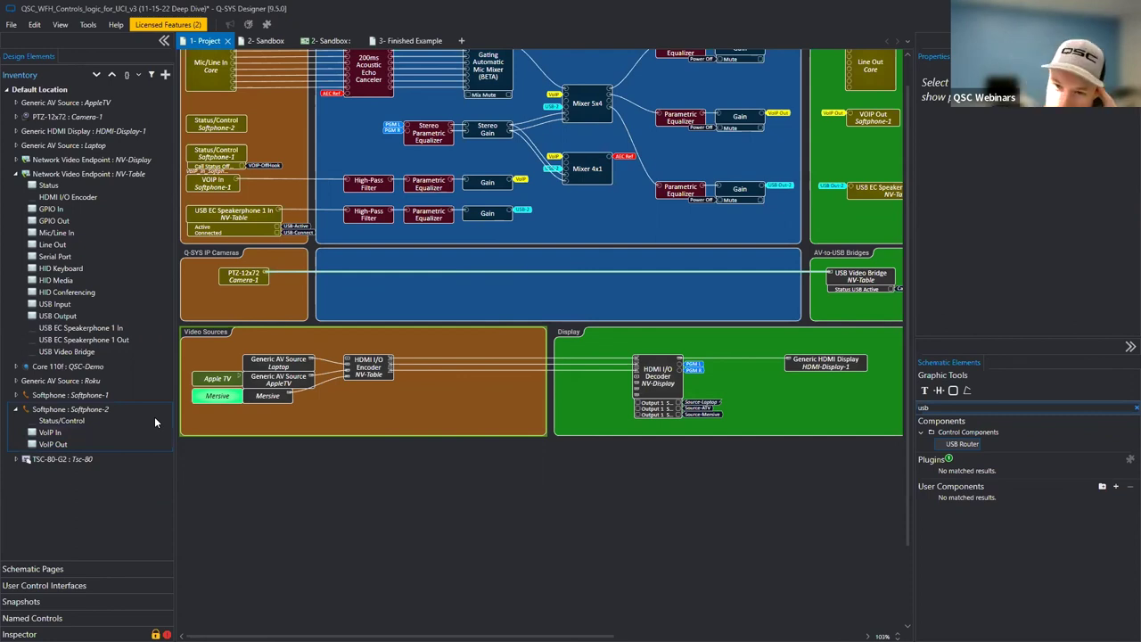
left_click(599, 513)
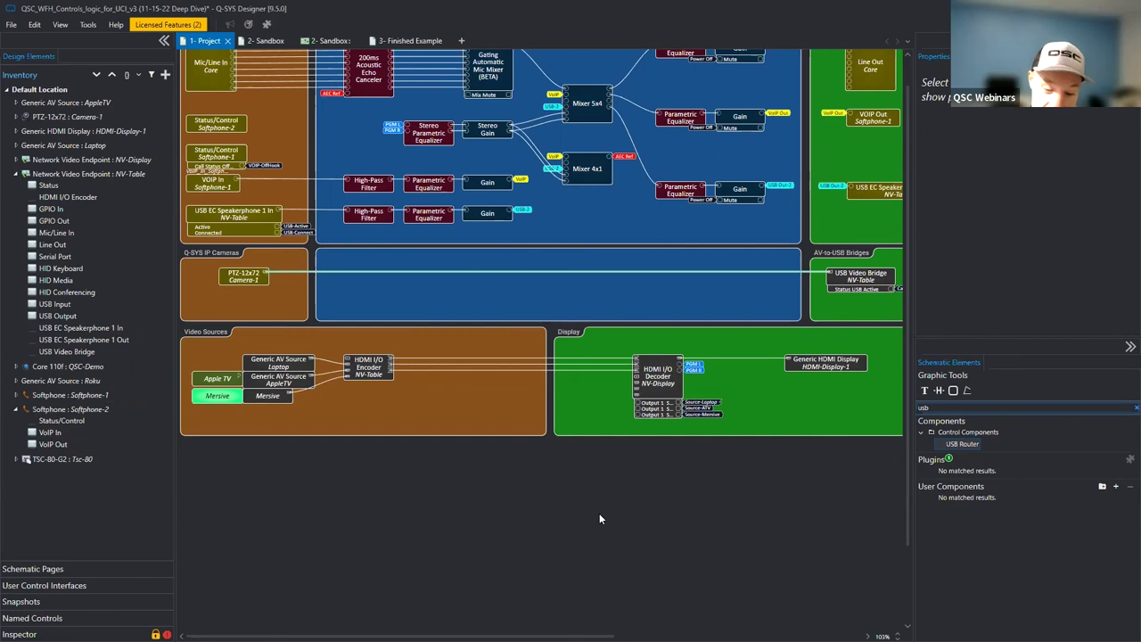